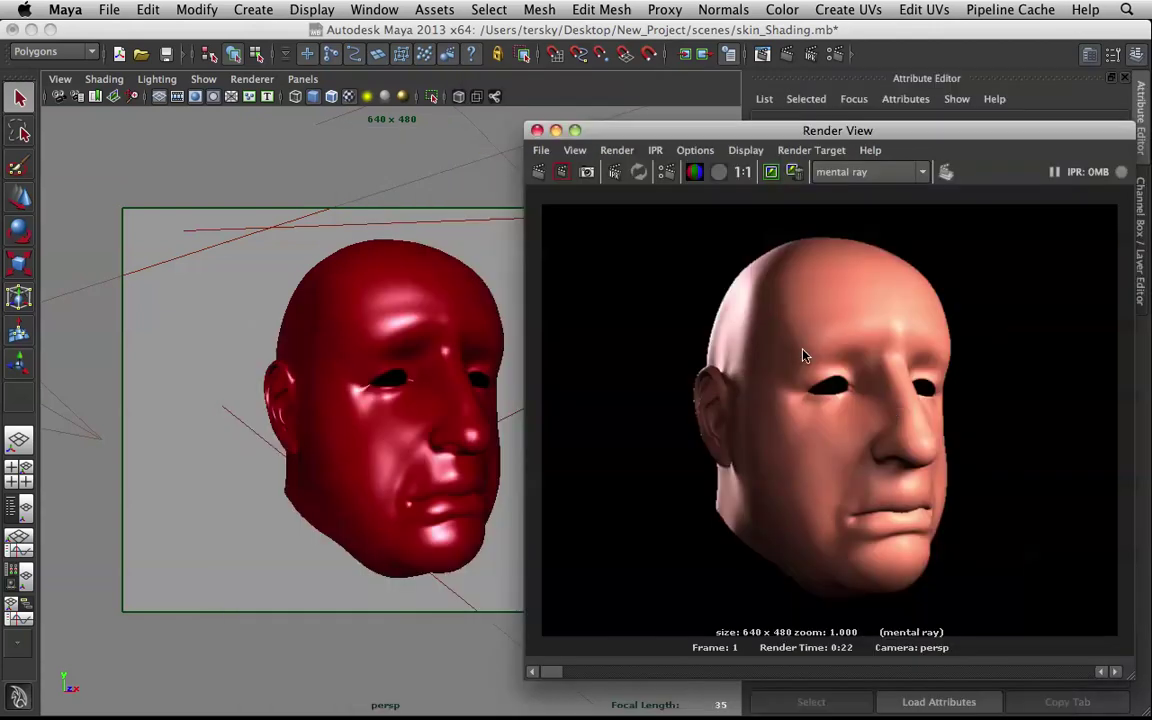
# - Minimise the render window, select the head mesh and delete all construction history in the scene
pyautogui.click(557, 131)
pyautogui.keyDown('alt'); pyautogui.moveTo(581, 357); pyautogui.dragTo(490, 355); pyautogui.keyUp('alt')
pyautogui.click(427, 333)
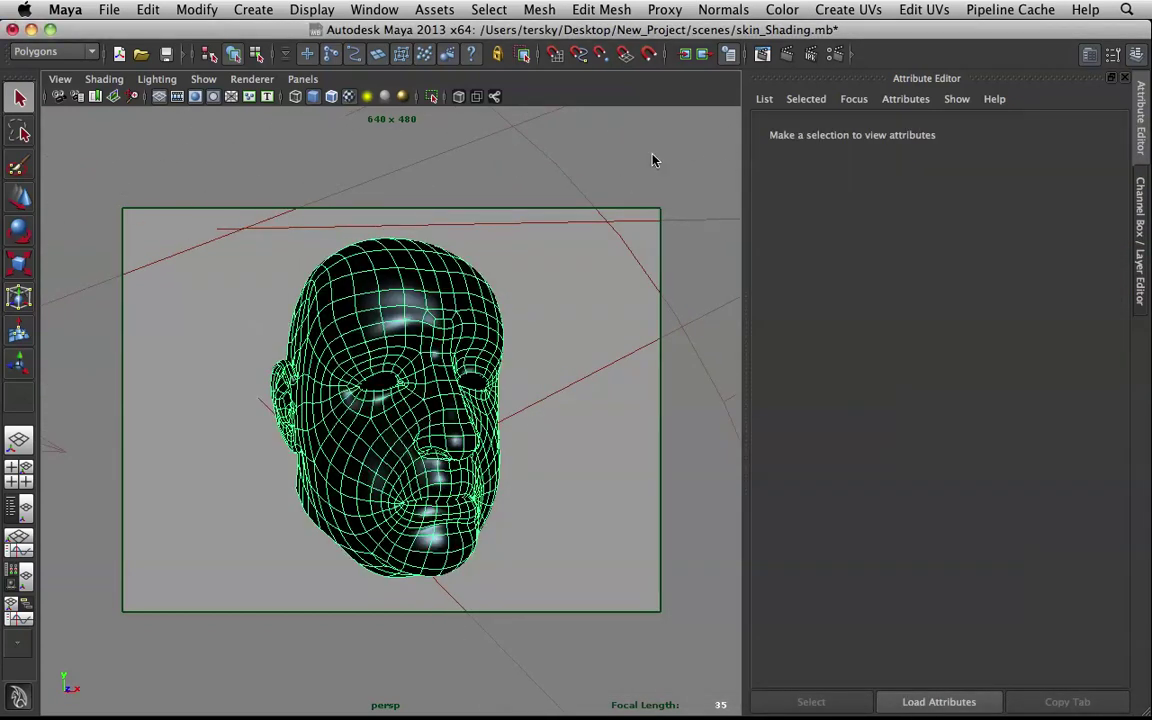
pyautogui.click(923, 10)
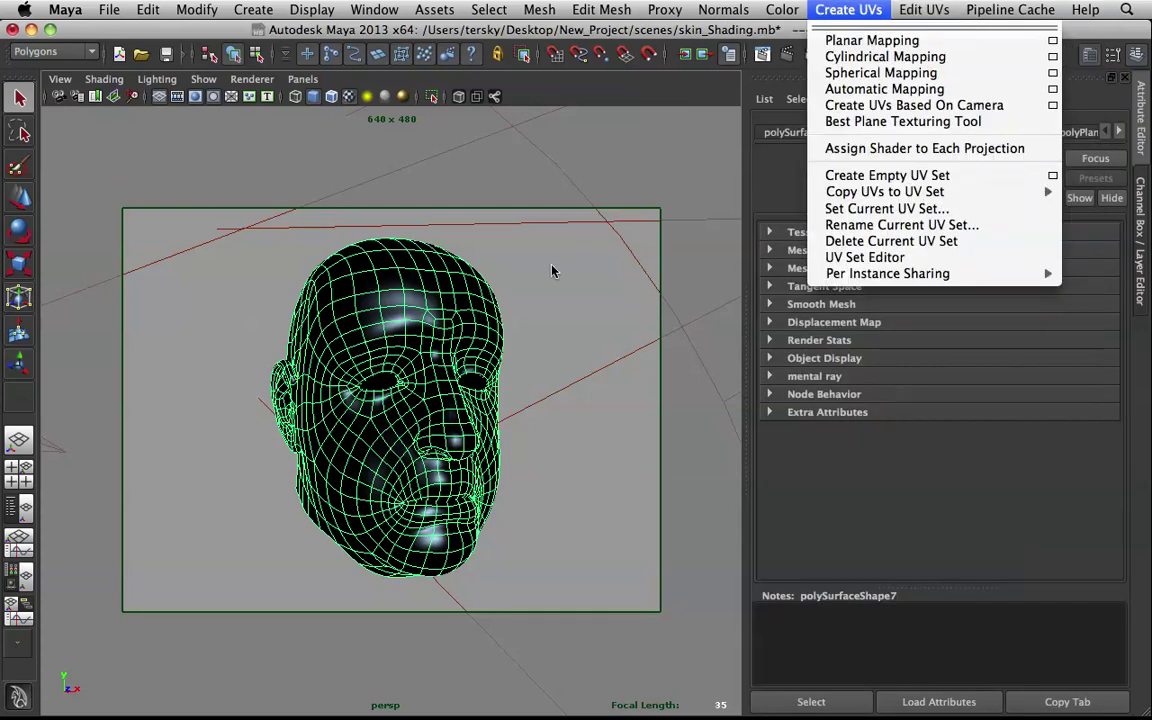
pyautogui.click(500, 245)
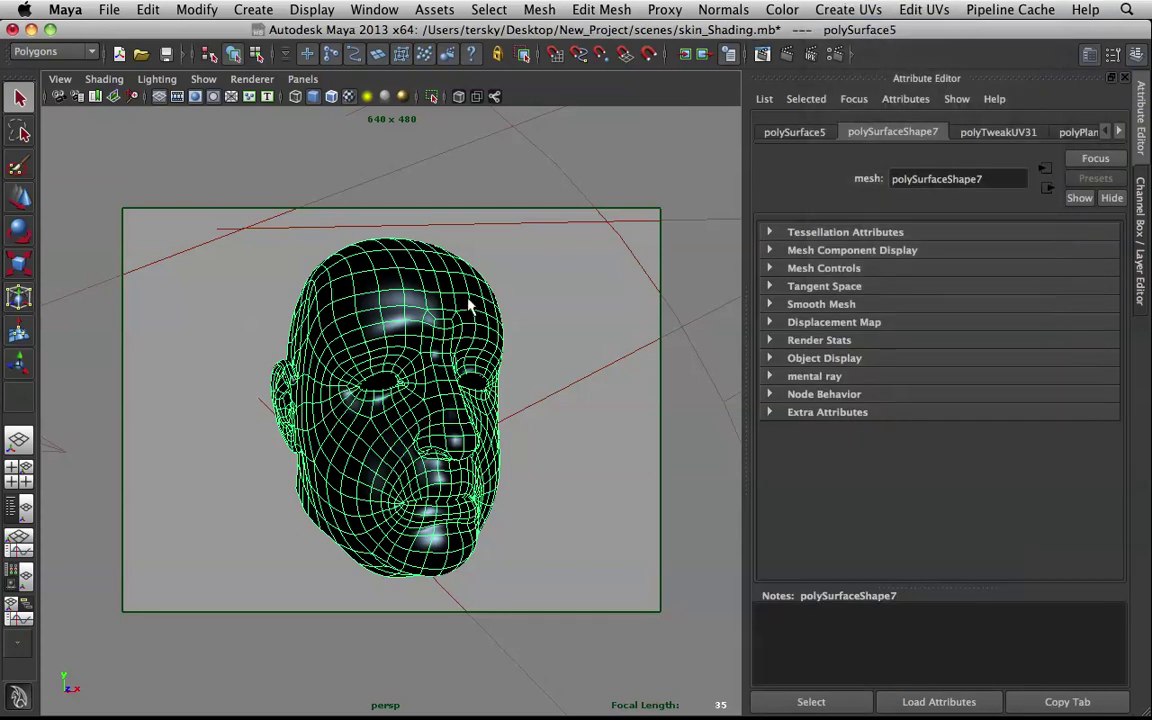
pyautogui.click(147, 10)
pyautogui.moveTo(305, 238)
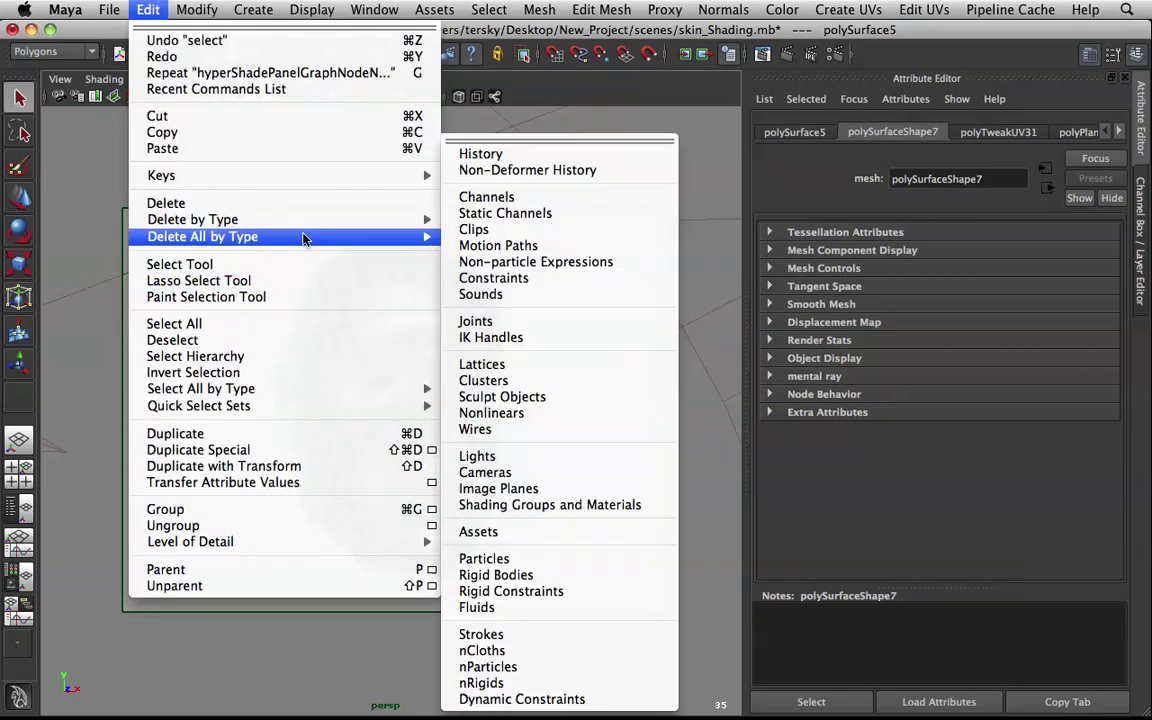
pyautogui.click(495, 154)
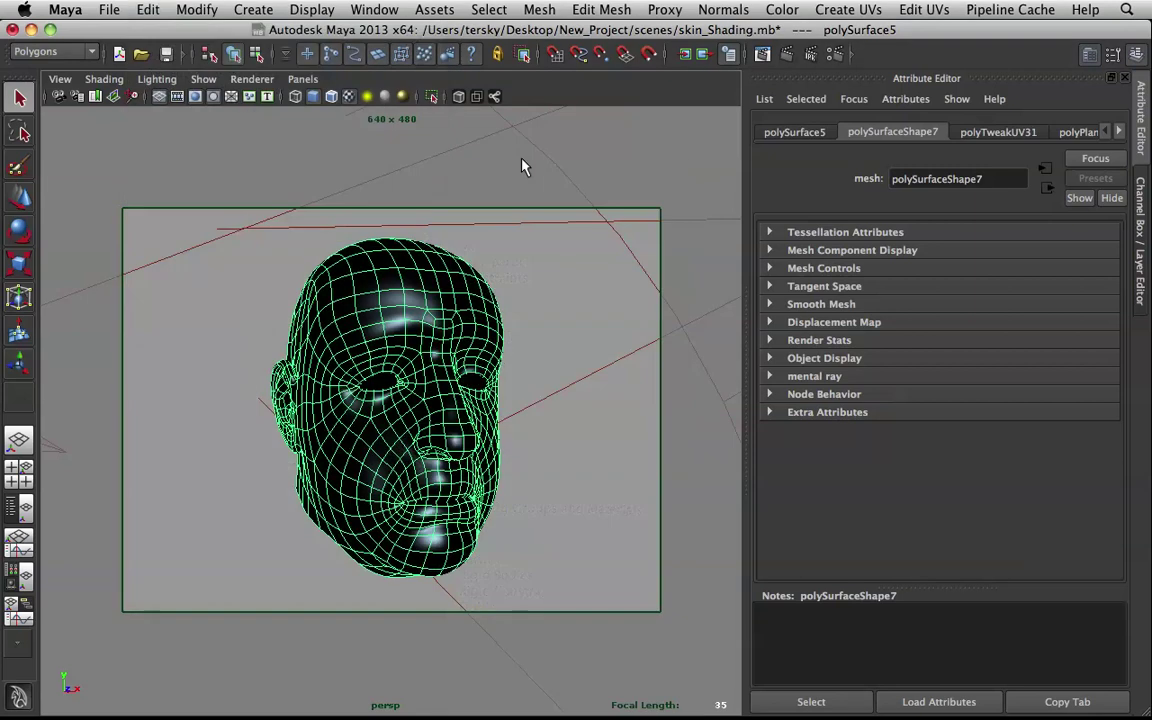
# - Examine the file2 texture node still connected to the head, reselecting the mesh to refresh its attributes
pyautogui.click(1121, 132)
pyautogui.click(1121, 132)
pyautogui.click(1121, 132)
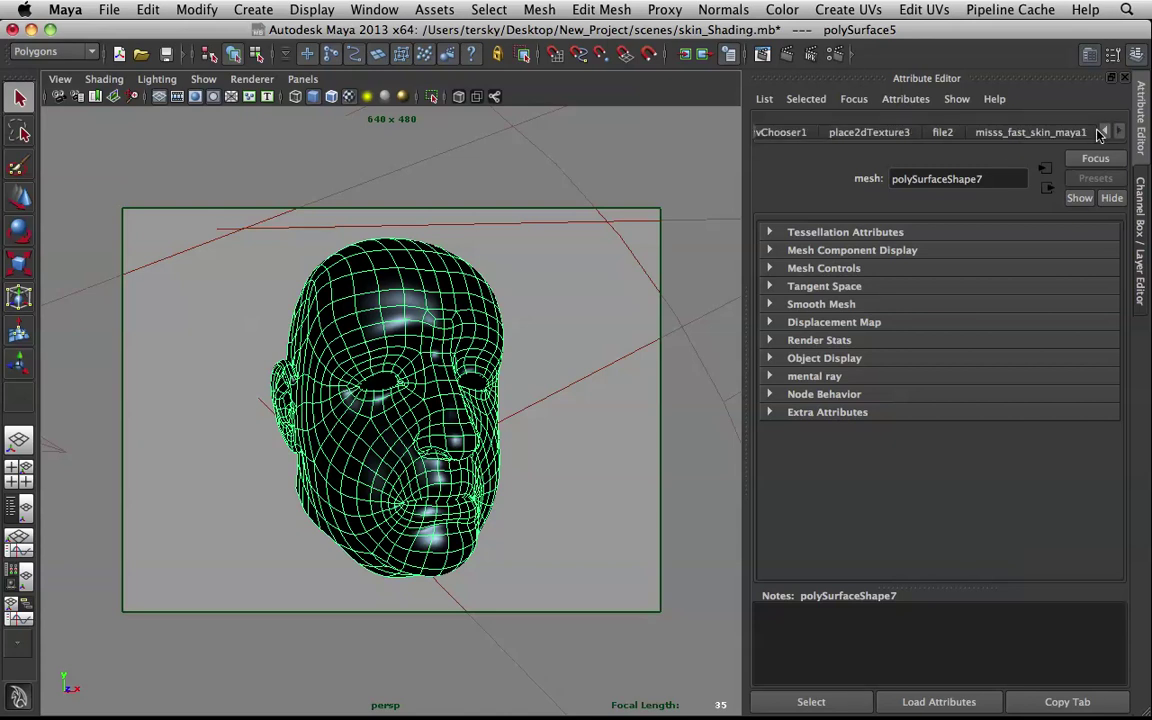
pyautogui.click(942, 132)
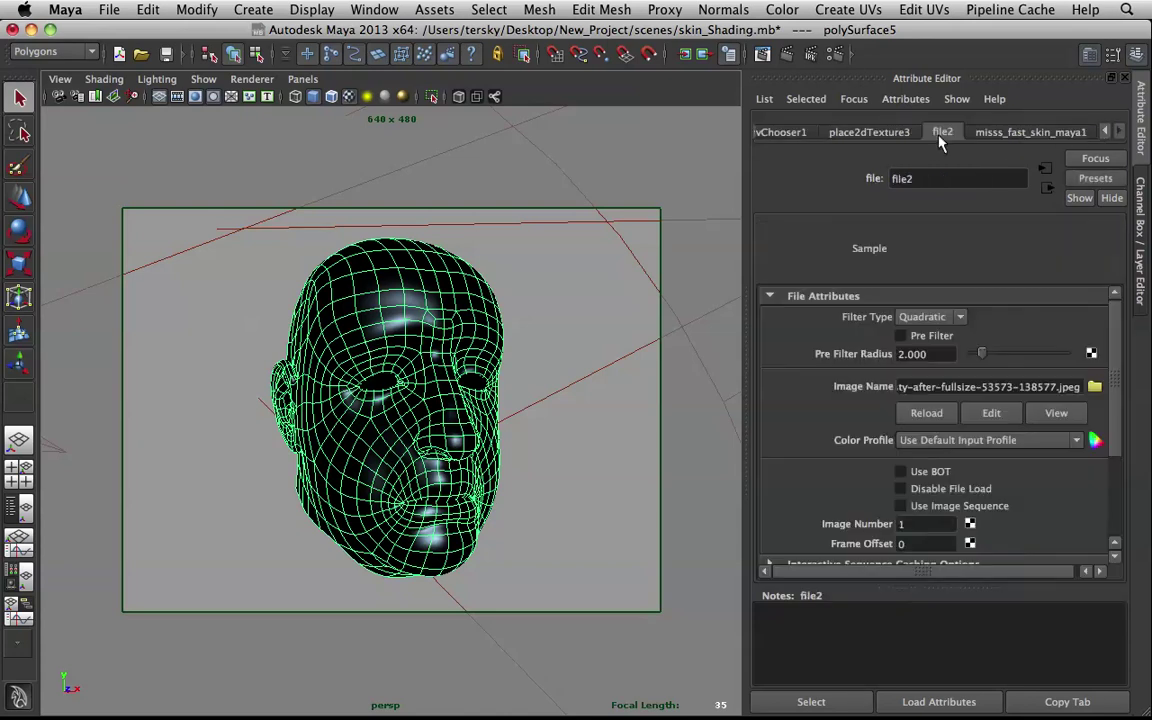
pyautogui.click(545, 318)
pyautogui.click(425, 318)
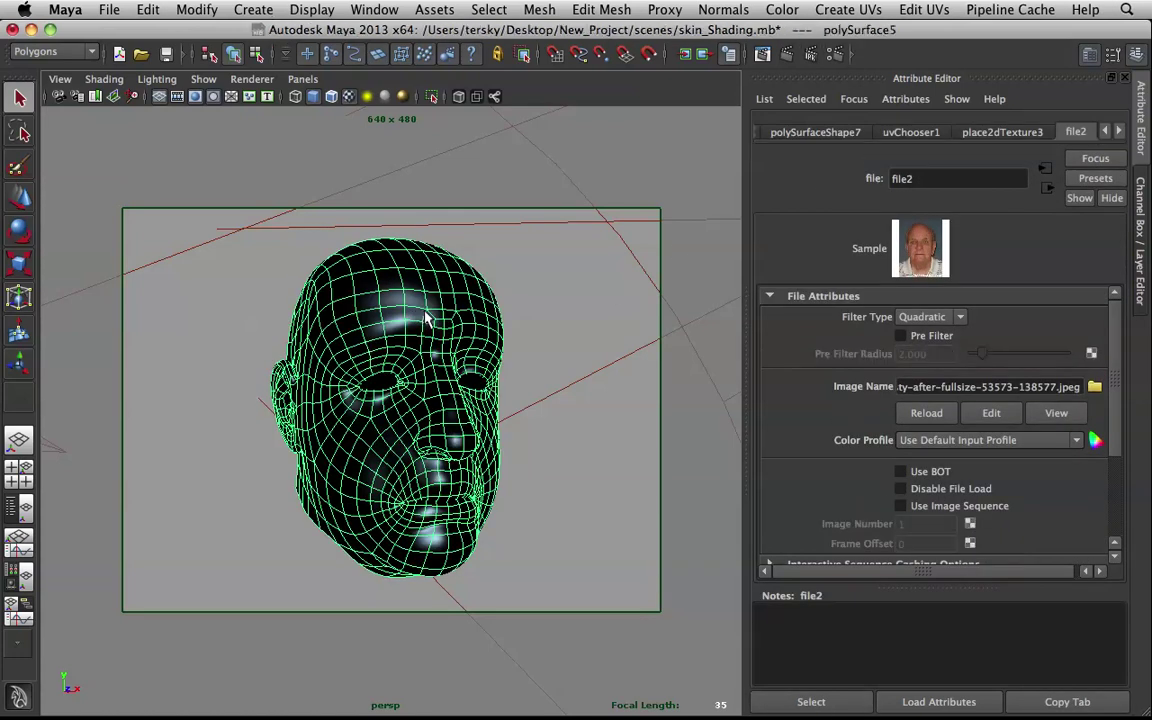
# - Bring up the Hypershade and delete the unused shading nodes
pyautogui.moveTo(722, 716)
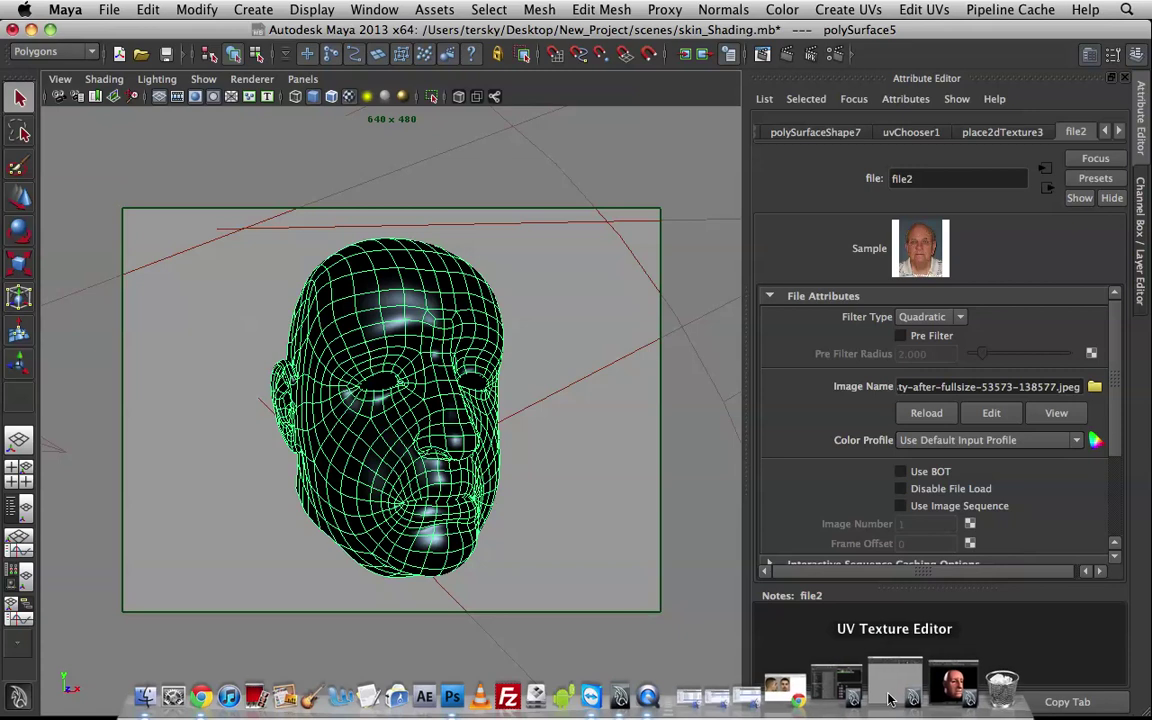
pyautogui.click(860, 680)
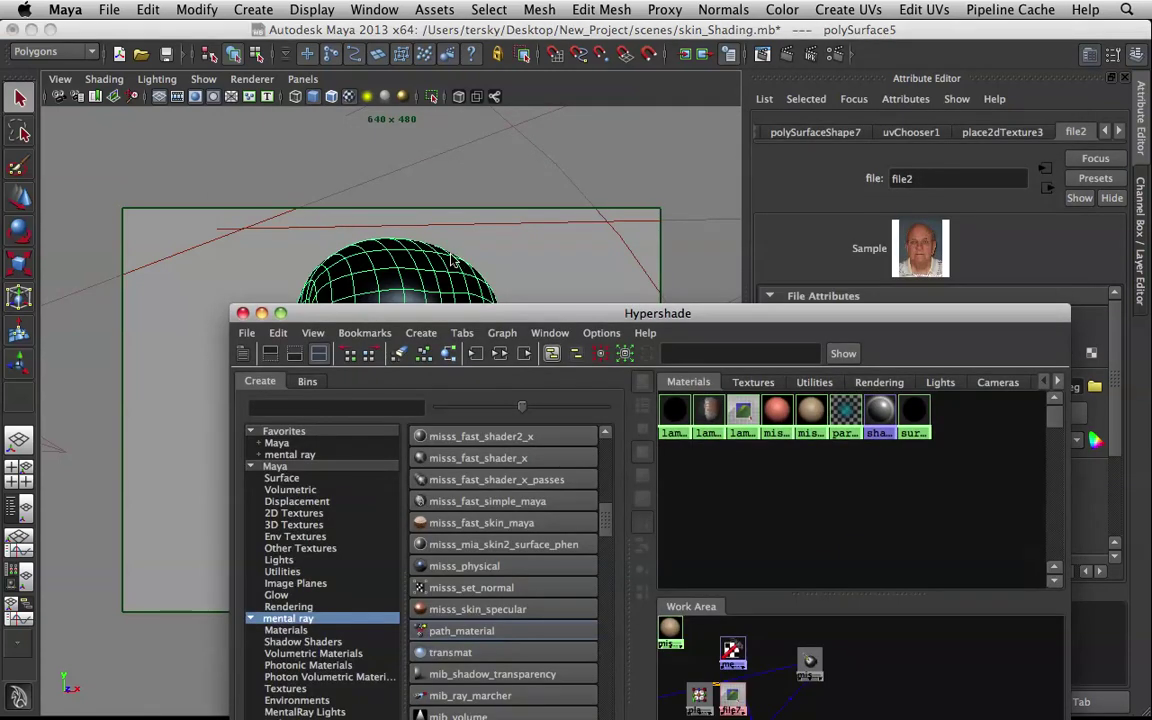
pyautogui.moveTo(633, 316); pyautogui.dragTo(768, 32)
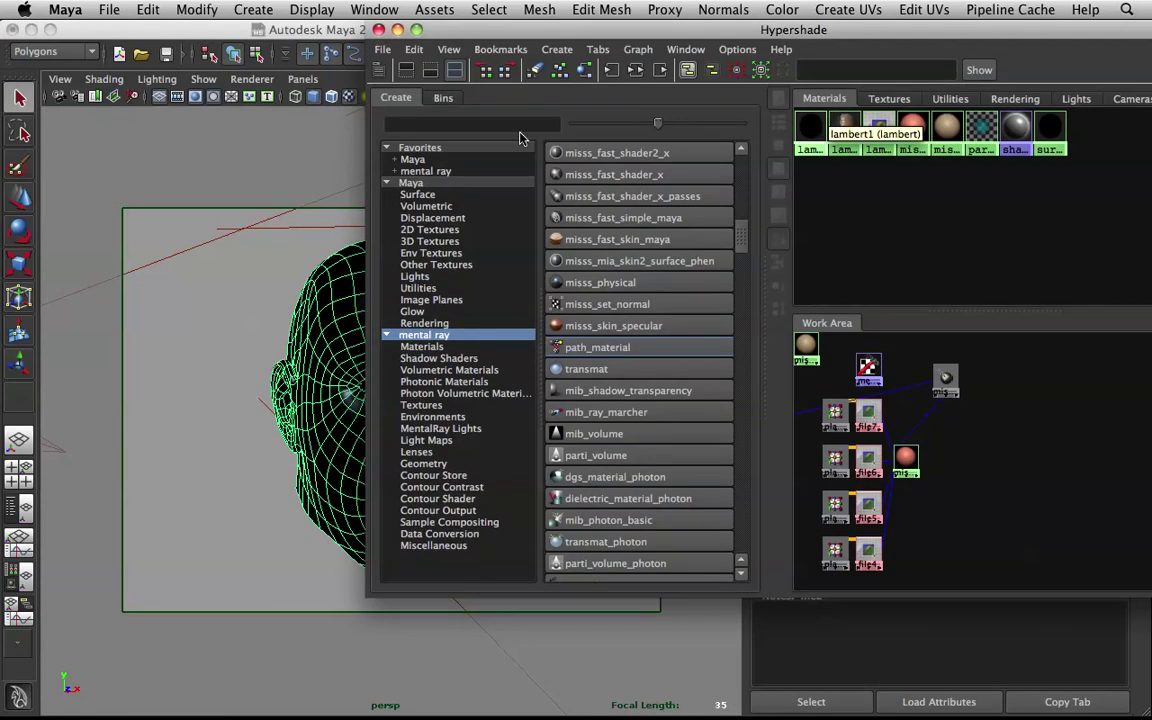
pyautogui.click(414, 50)
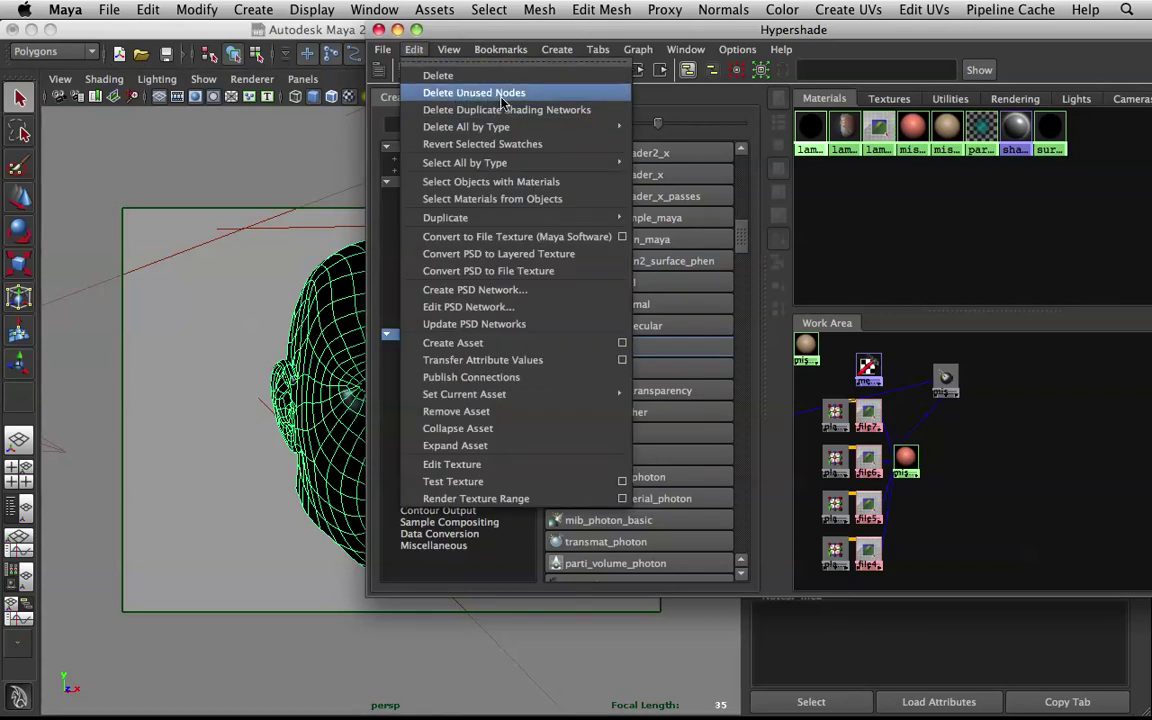
pyautogui.click(450, 90)
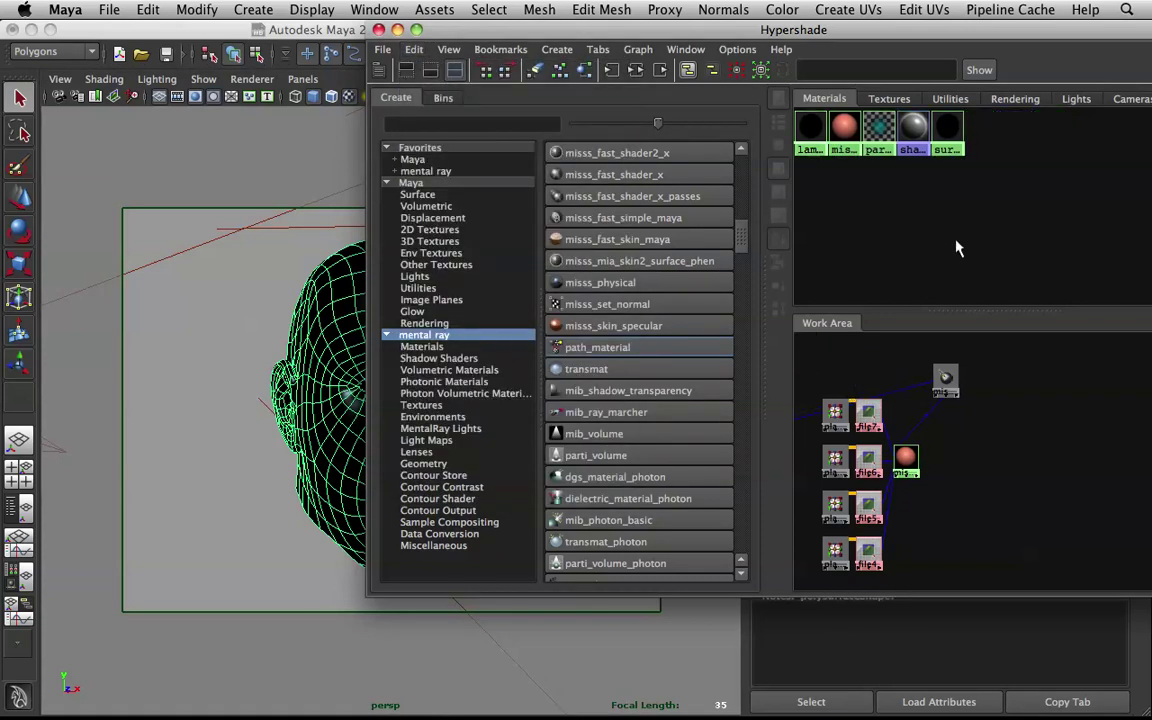
# - Move the mental ray texture node above the file texture nodes in the work area, and select the misss_fast_skin_maya1 material
pyautogui.scroll(-2, 903, 365)
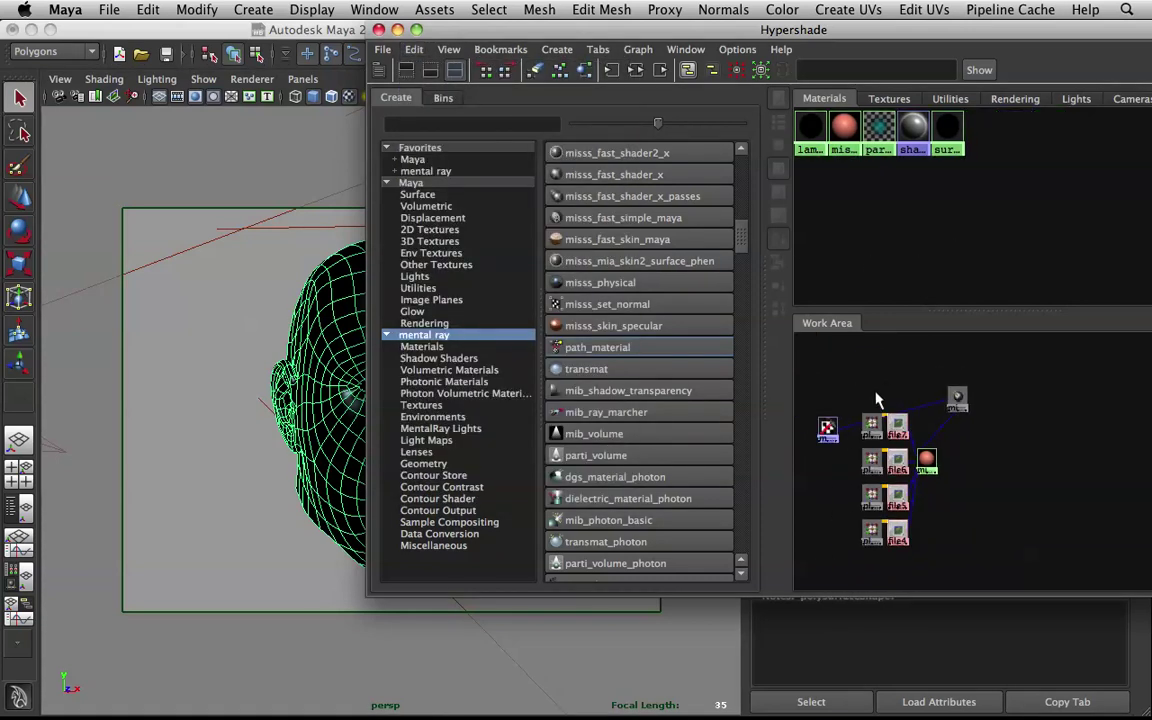
pyautogui.moveTo(829, 432); pyautogui.dragTo(906, 371)
pyautogui.scroll(3, 1002, 378)
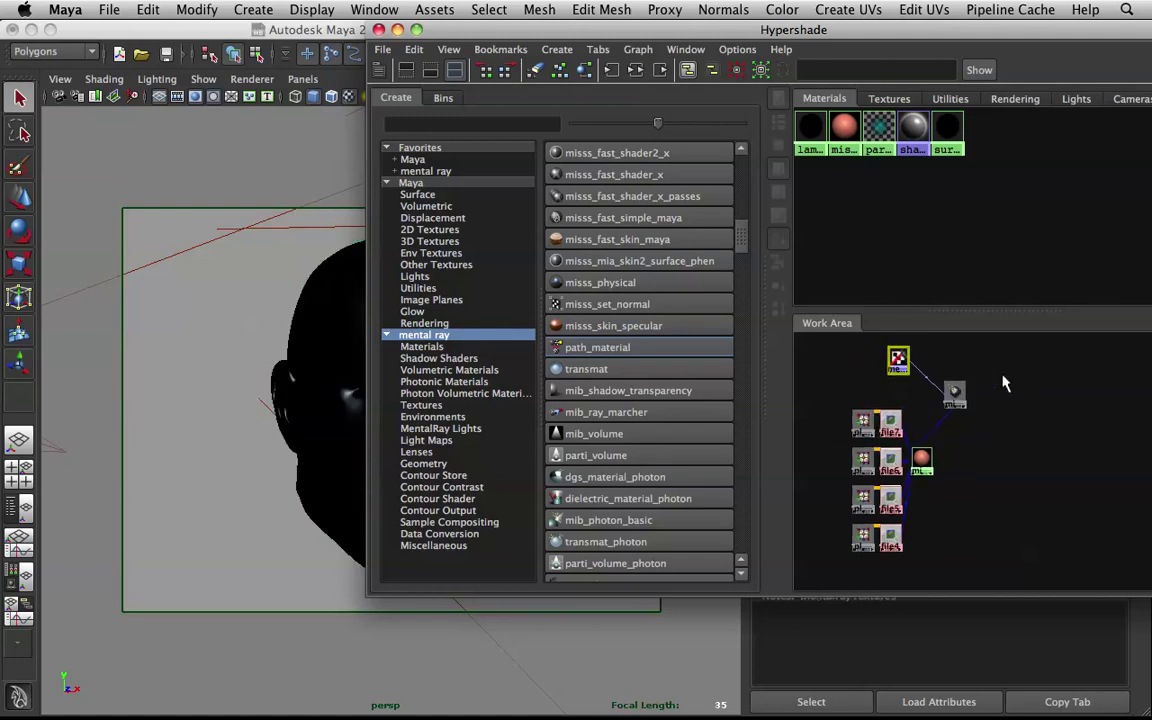
pyautogui.click(889, 459)
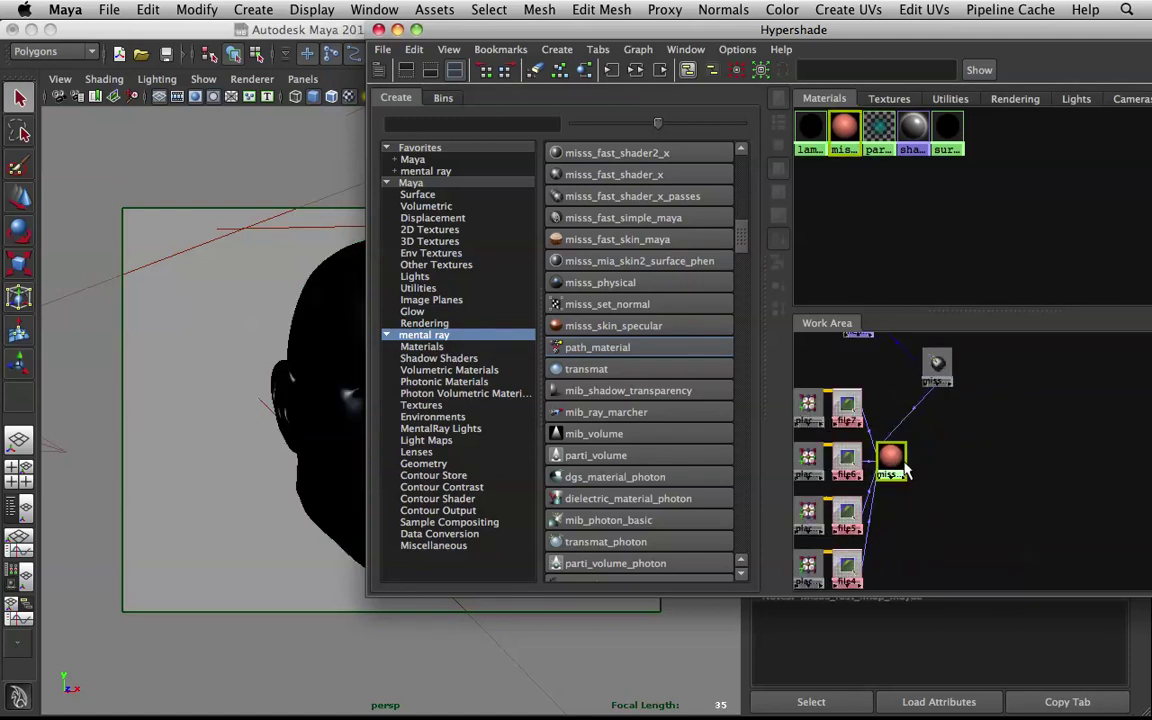
# - Uncover the head in the viewport, select it and assign the misss_fast_skin_maya1 material to it
pyautogui.moveTo(487, 38); pyautogui.dragTo(738, 136)
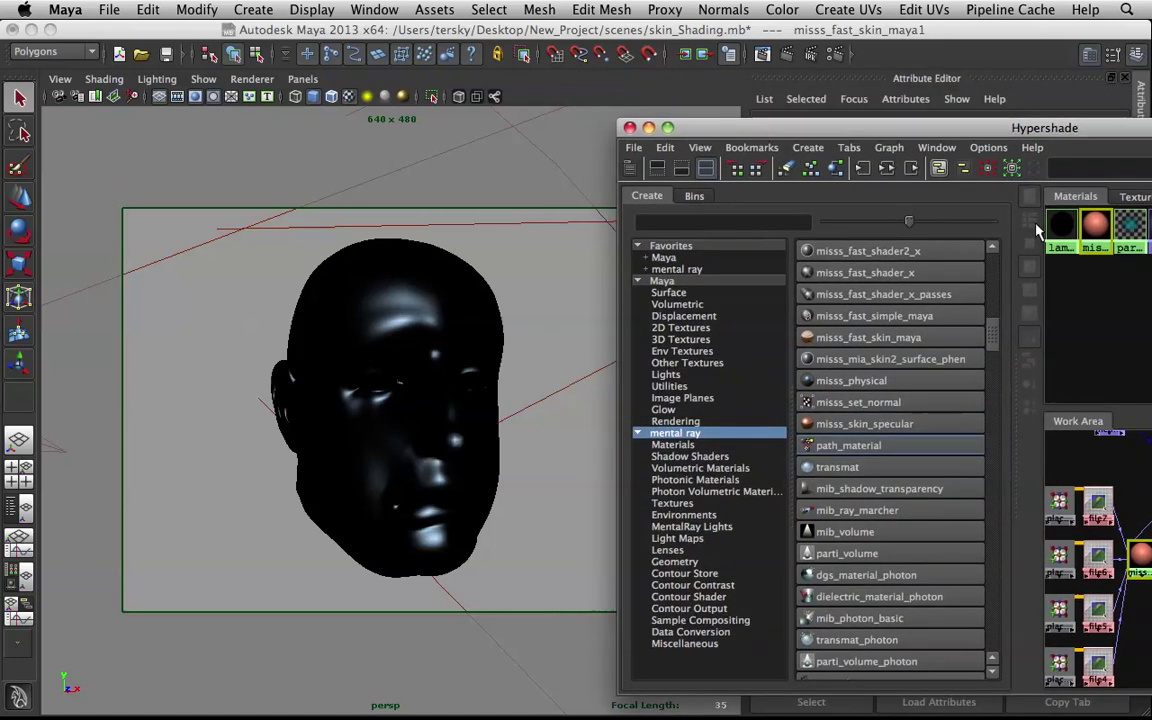
pyautogui.click(455, 456)
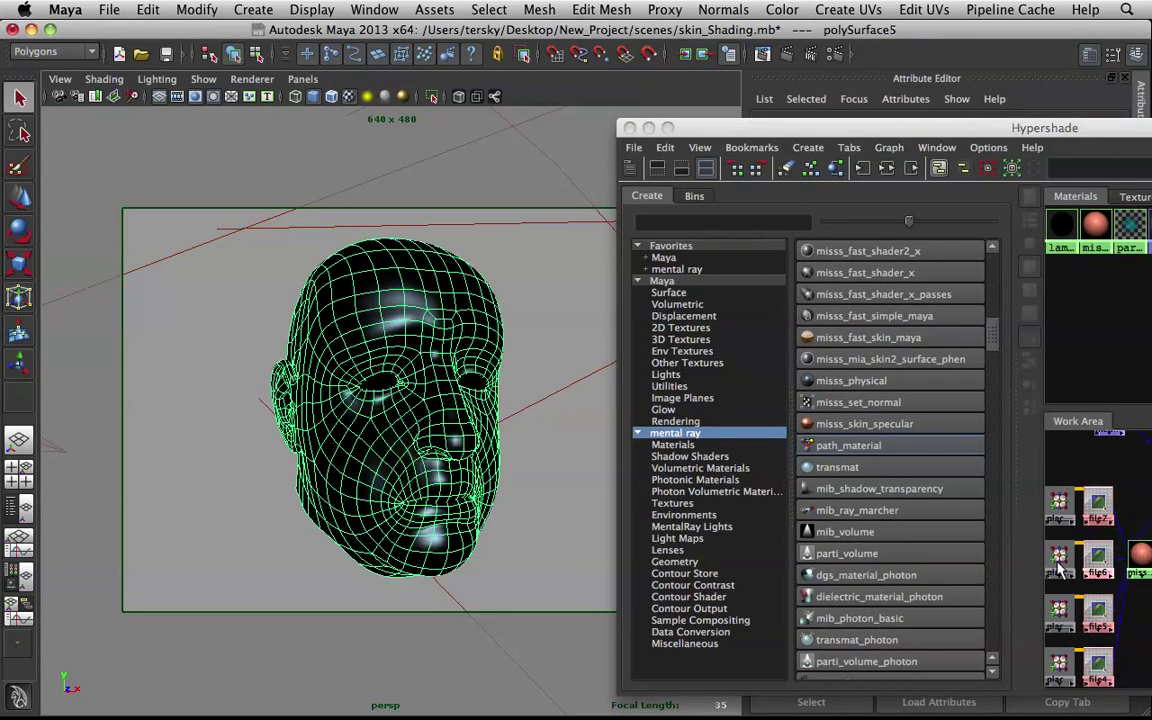
pyautogui.moveTo(893, 488); pyautogui.dragTo(890, 445, button='right')
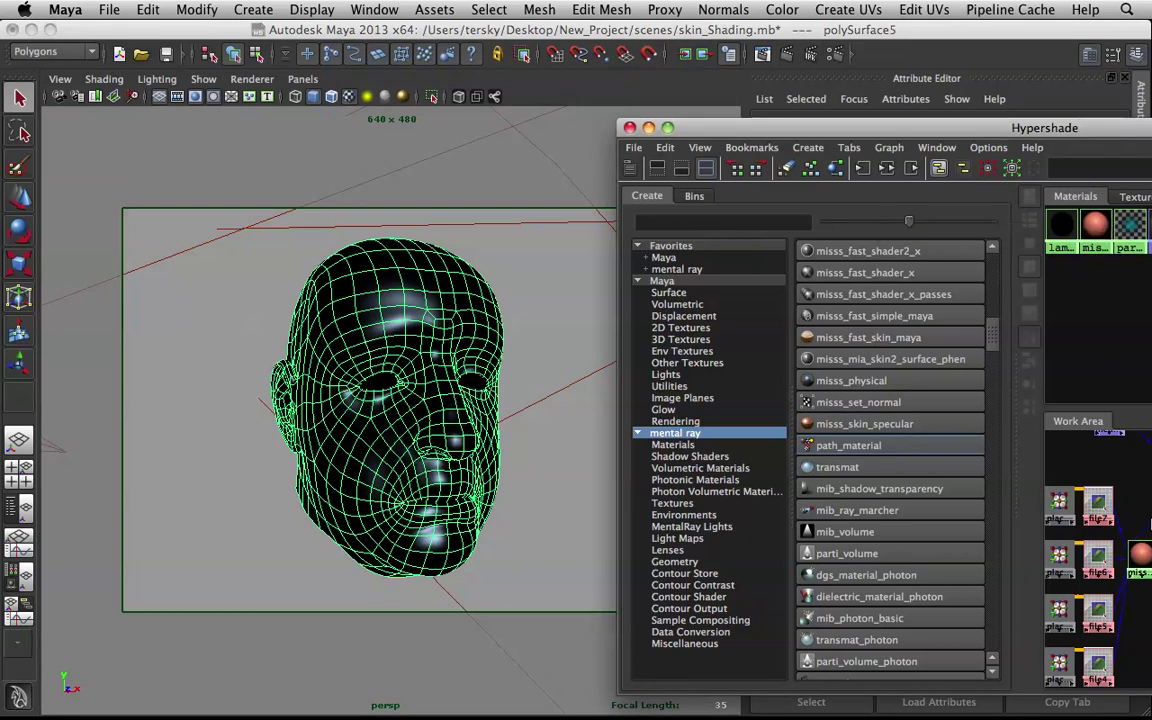
pyautogui.click(1145, 563)
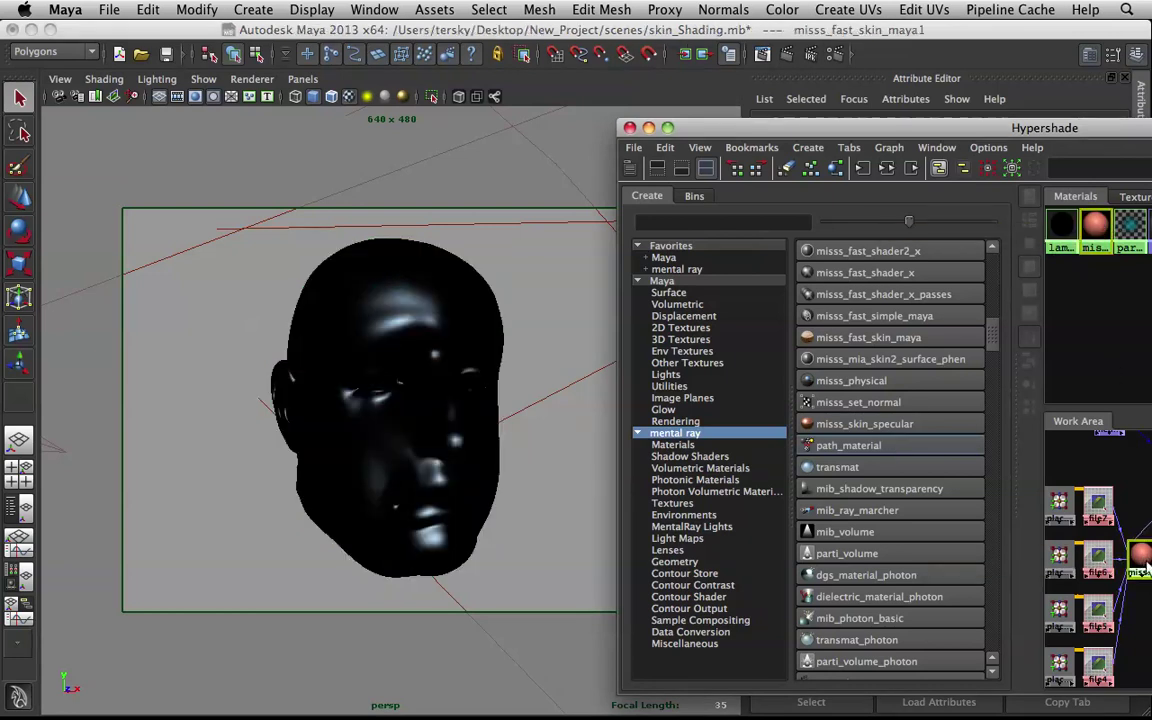
pyautogui.keyDown('alt'); pyautogui.moveTo(428, 414); pyautogui.dragTo(428, 414); pyautogui.keyUp('alt')
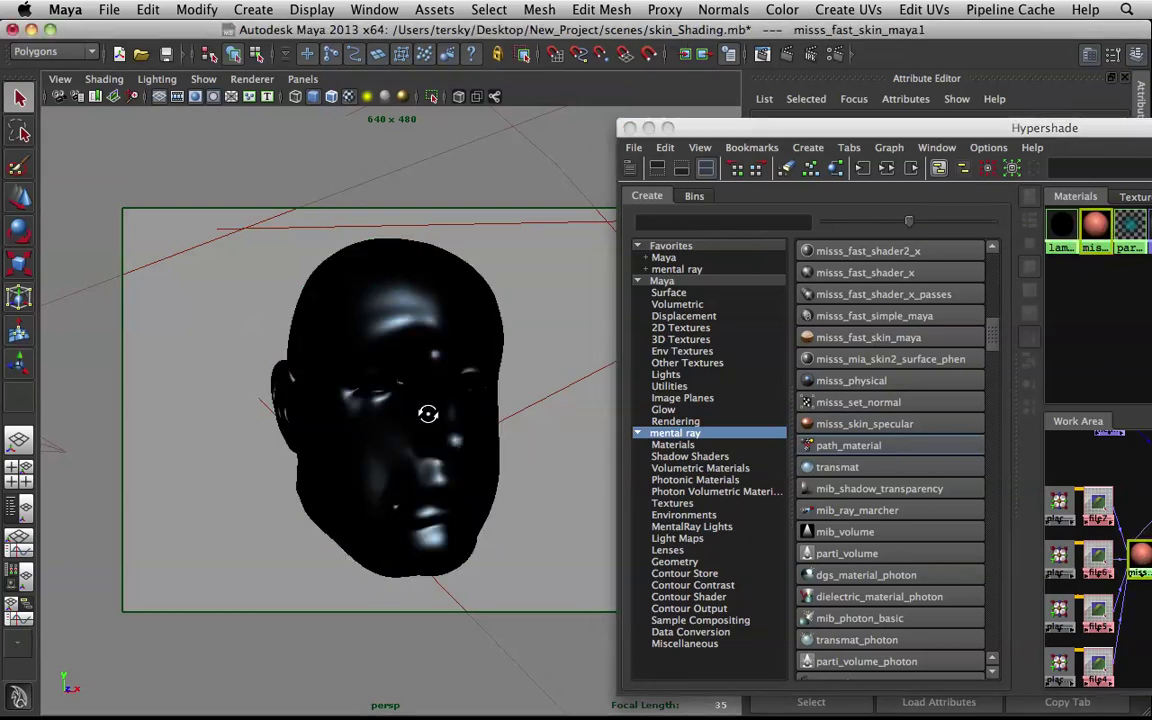
pyautogui.click(321, 309)
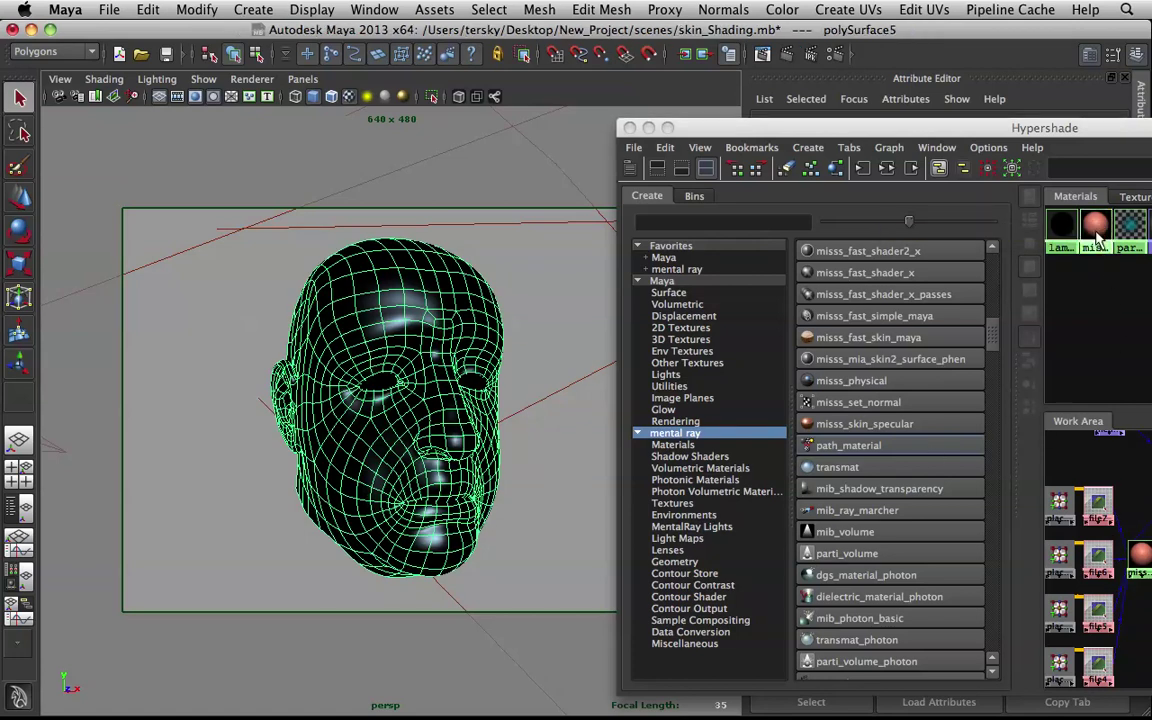
pyautogui.moveTo(1097, 232); pyautogui.dragTo(864, 188, button='right')
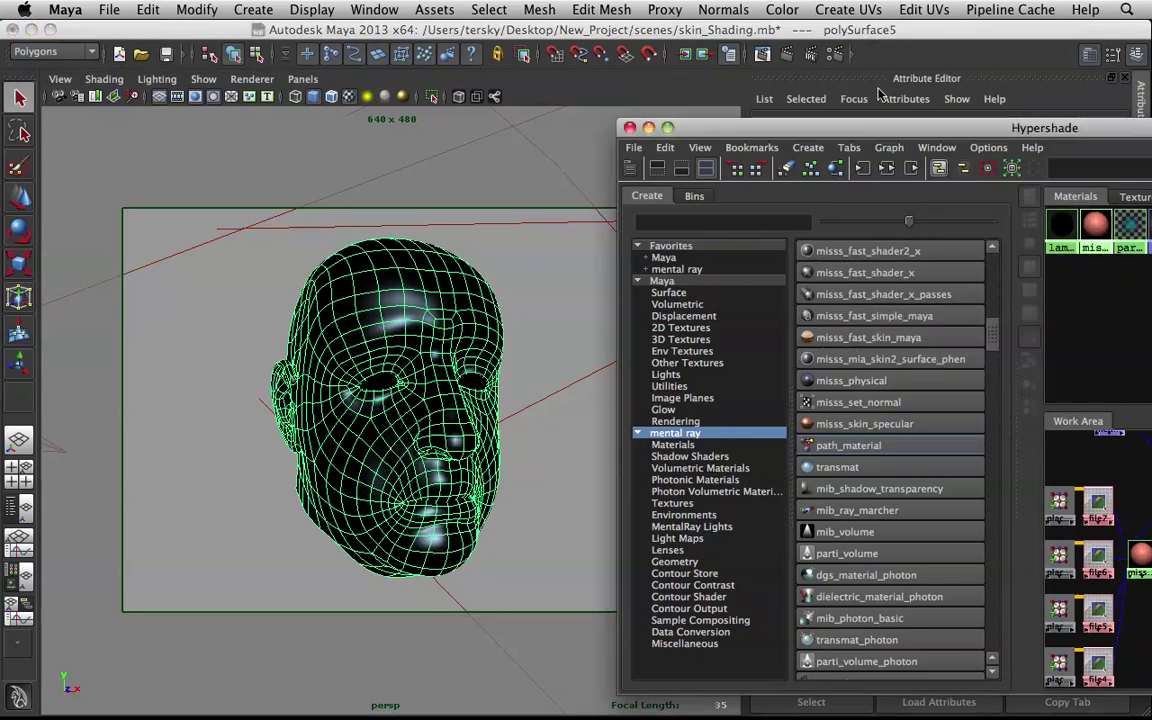
# - Minimise the Hypershade and open the UV Texture Editor beside a front view of the head
pyautogui.click(648, 127)
pyautogui.click(555, 334)
pyautogui.keyDown('alt'); pyautogui.moveTo(496, 284); pyautogui.dragTo(600, 180); pyautogui.keyUp('alt')
pyautogui.click(935, 10)
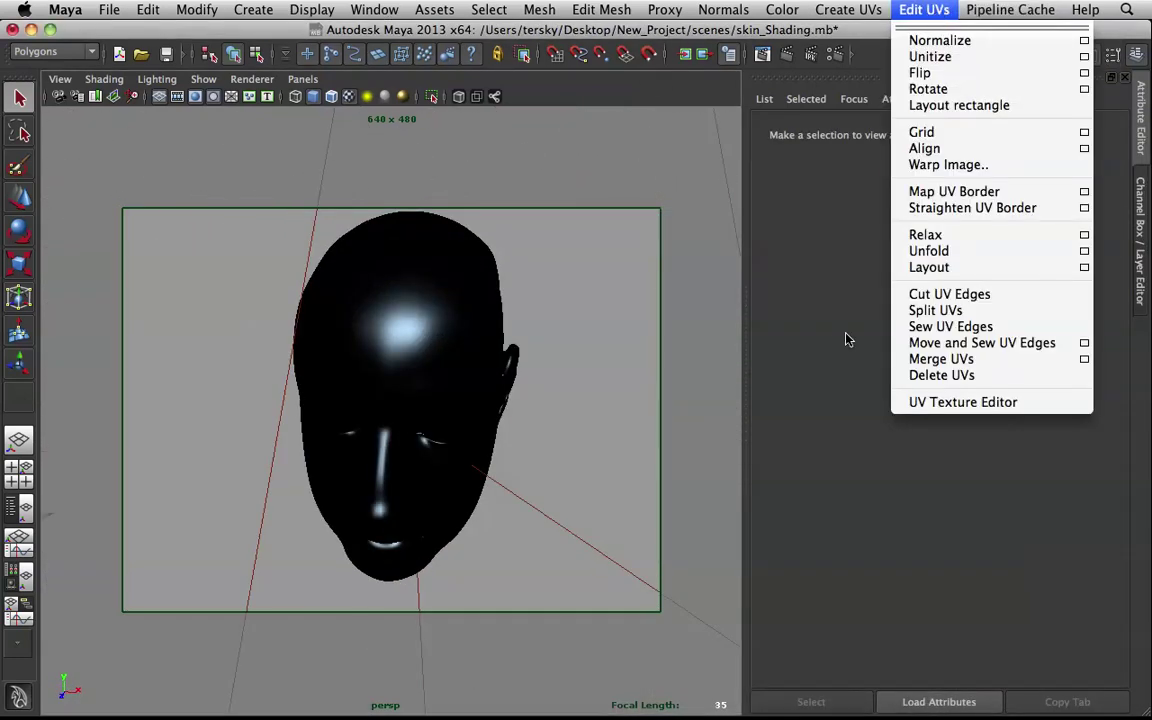
pyautogui.click(950, 402)
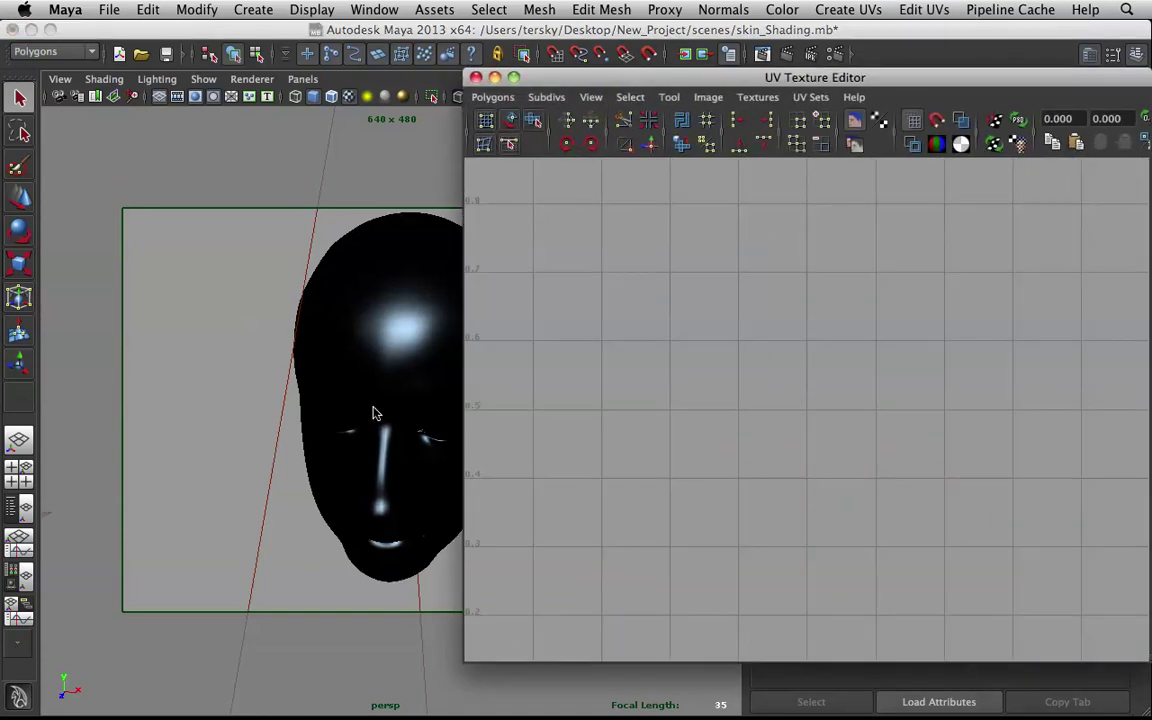
pyautogui.keyDown('alt'); pyautogui.moveTo(373, 413); pyautogui.dragTo(457, 250); pyautogui.keyUp('alt')
pyautogui.moveTo(503, 77); pyautogui.dragTo(760, 232)
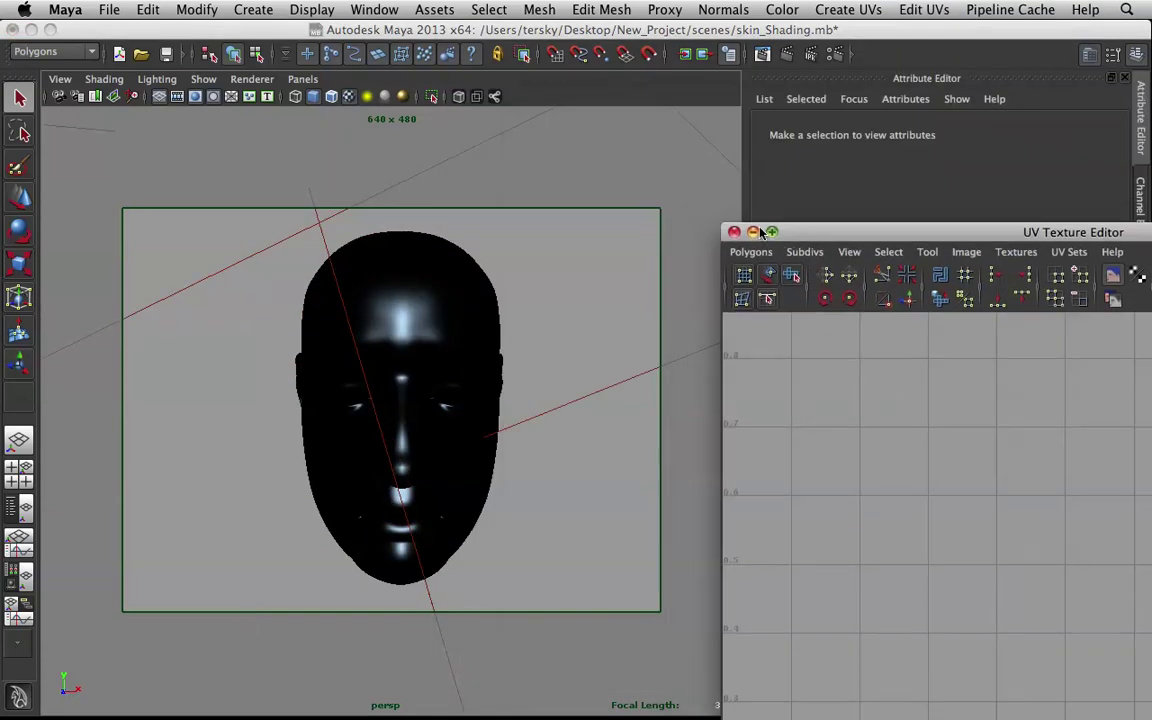
# - Copy the head's current UVs into a new UV set named map2
pyautogui.click(465, 332)
pyautogui.click(848, 10)
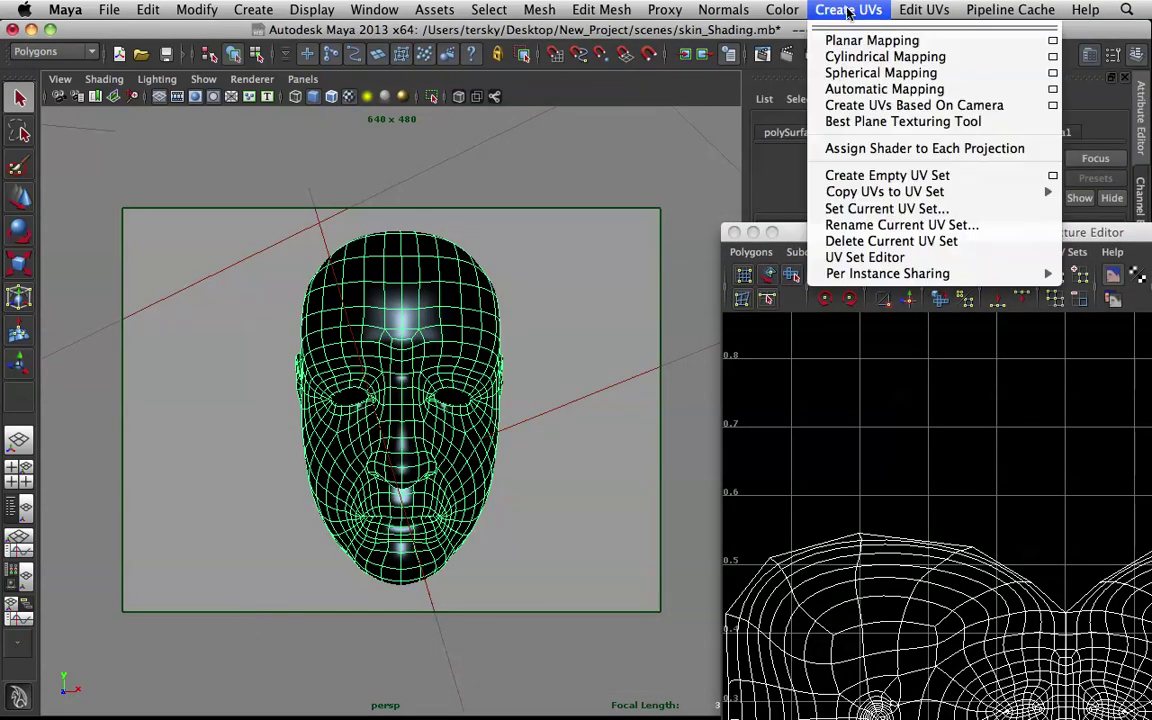
pyautogui.moveTo(935, 195)
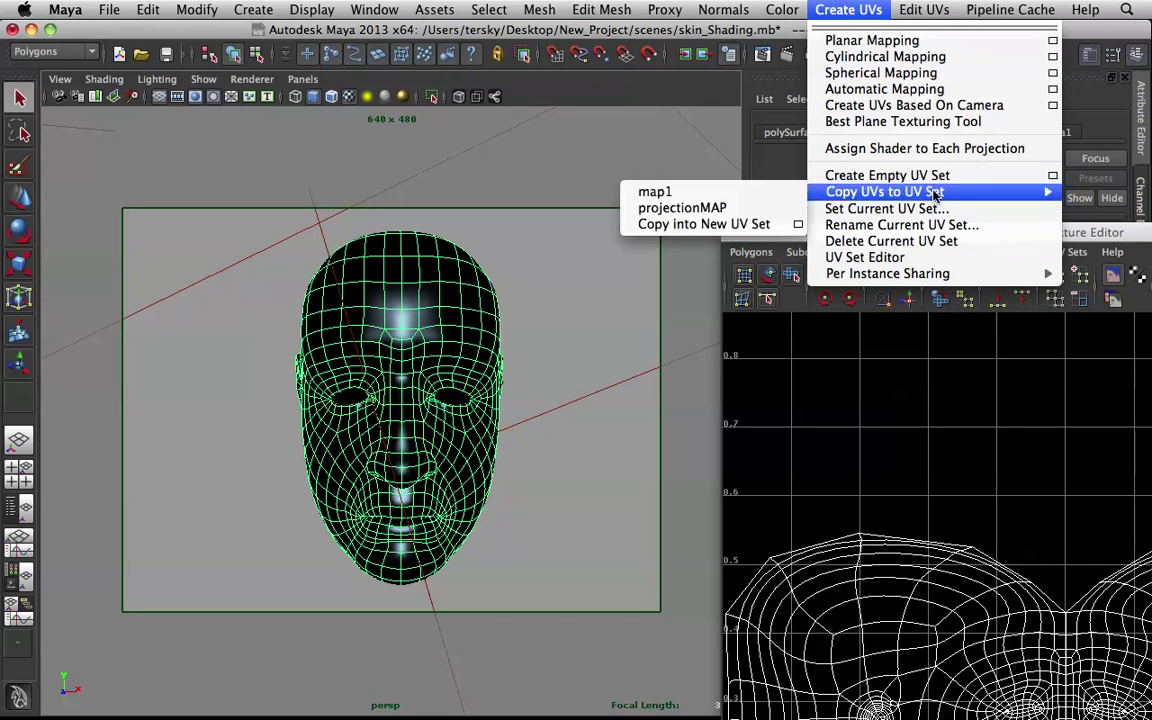
pyautogui.click(796, 225)
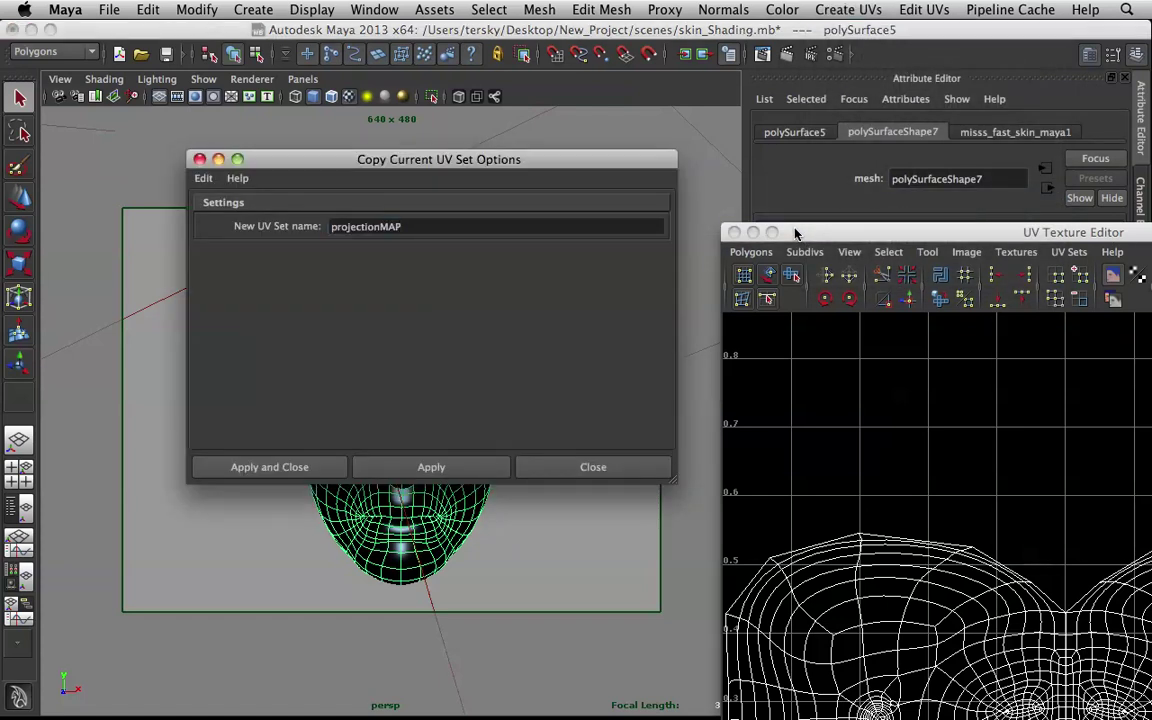
pyautogui.moveTo(405, 228); pyautogui.dragTo(130, 146)
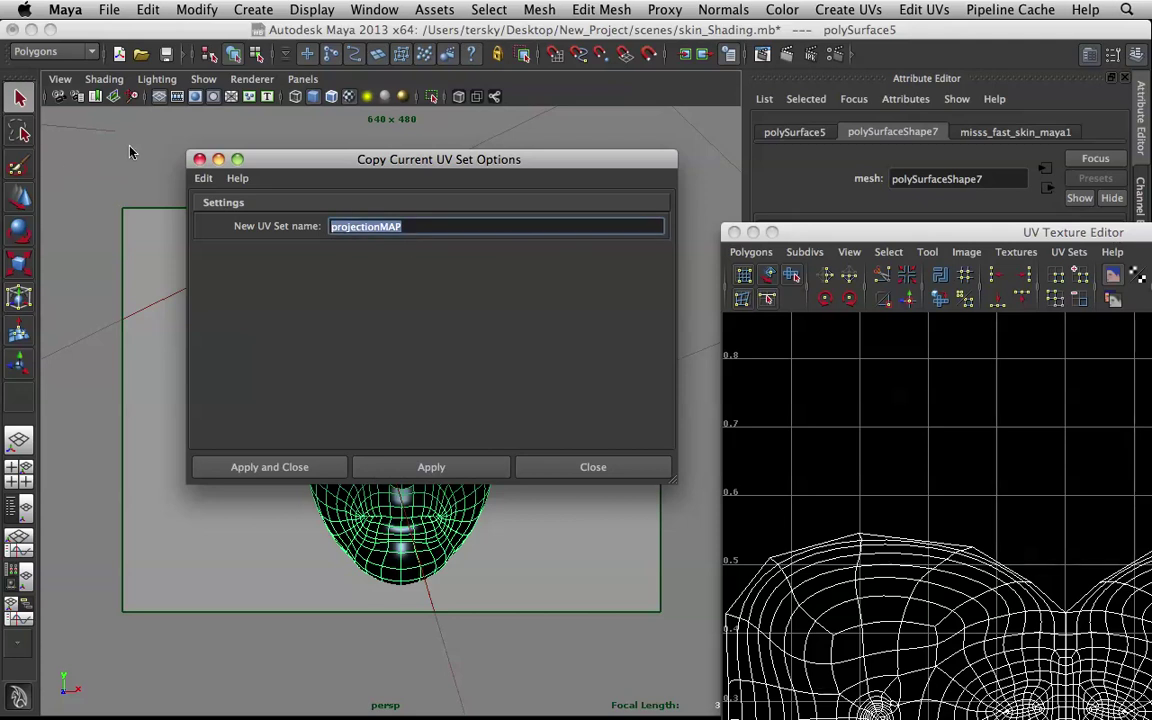
pyautogui.write('map2')
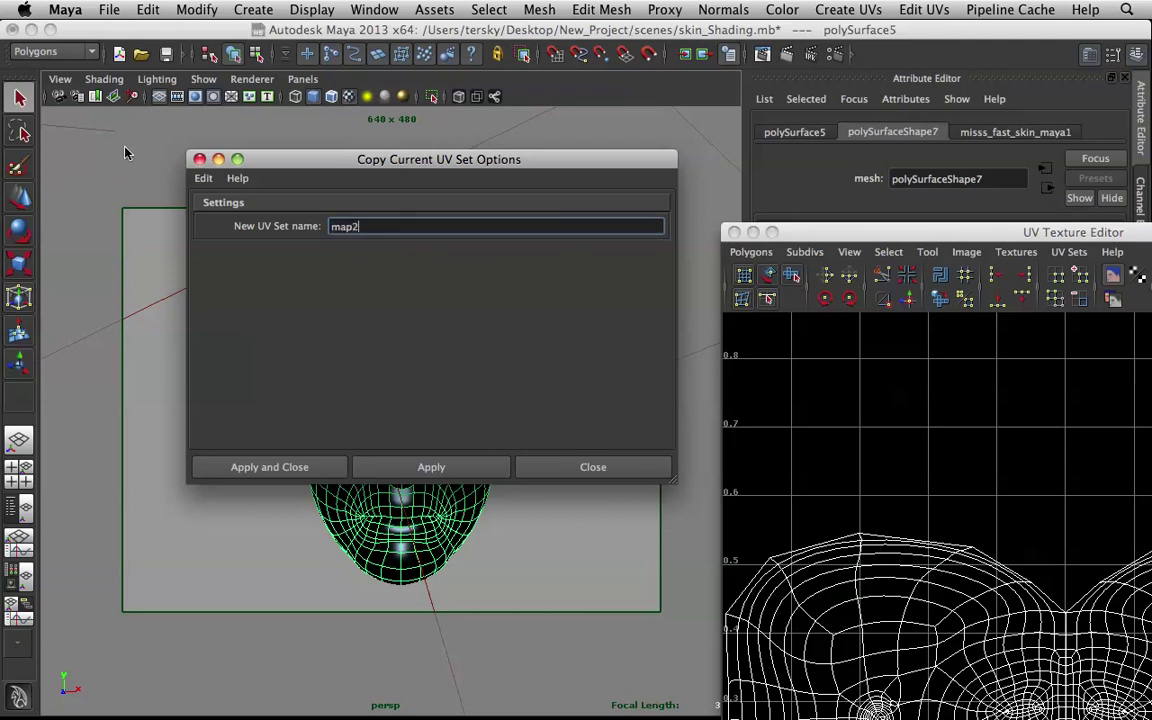
pyautogui.click(431, 467)
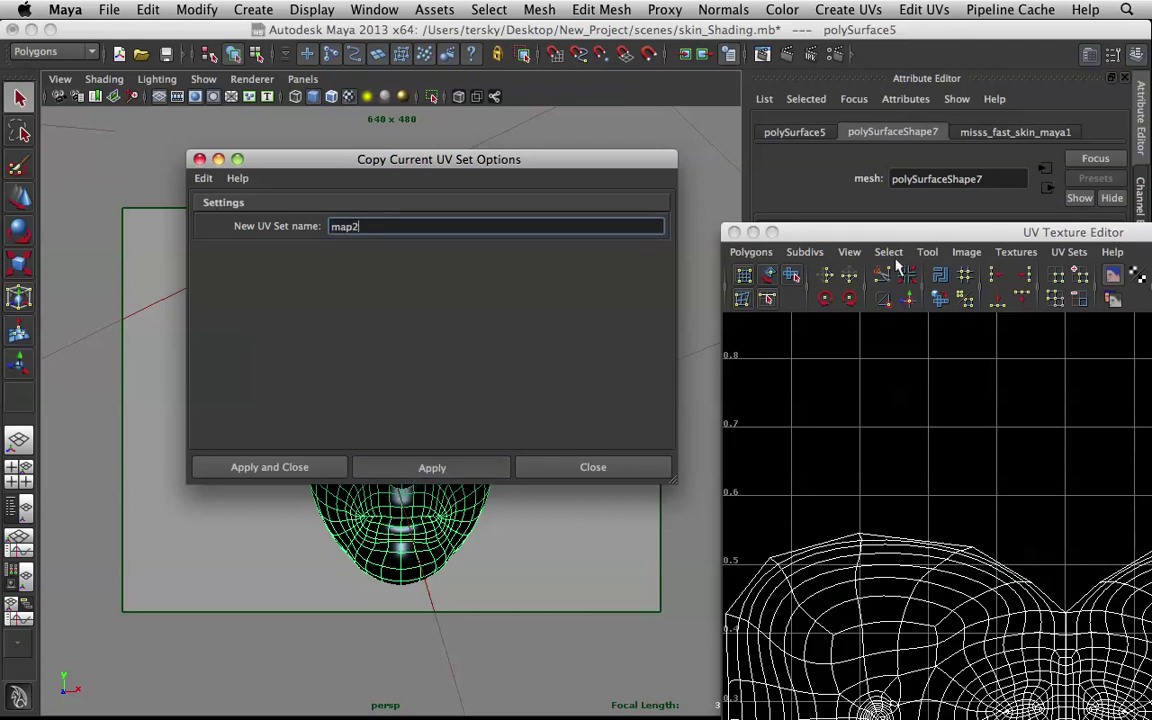
pyautogui.click(590, 467)
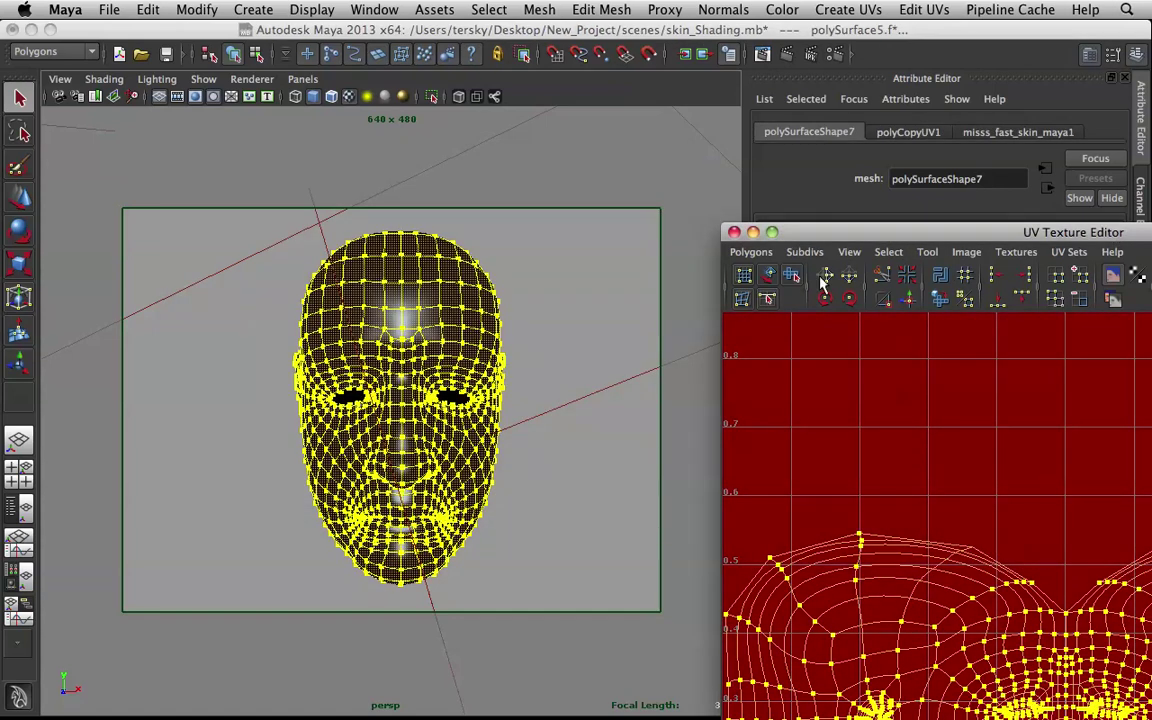
# - Reselect the head as an object and fit its whole UV layout in the UV Texture Editor
pyautogui.moveTo(843, 232); pyautogui.dragTo(716, 67)
pyautogui.click(560, 328)
pyautogui.scroll(-5, 549, 355)
pyautogui.keyDown('alt'); pyautogui.moveTo(515, 362); pyautogui.dragTo(509, 350); pyautogui.keyUp('alt')
pyautogui.click(429, 442)
pyautogui.press('f')
pyautogui.scroll(-3, 943, 322)
pyautogui.scroll(6, 872, 319)
pyautogui.keyDown('alt'); pyautogui.moveTo(944, 314); pyautogui.dragTo(978, 348, button='middle'); pyautogui.keyUp('alt')
# - Compare the head's map1 and map2 UV sets, ending with map2 as the current set
pyautogui.click(941, 87)
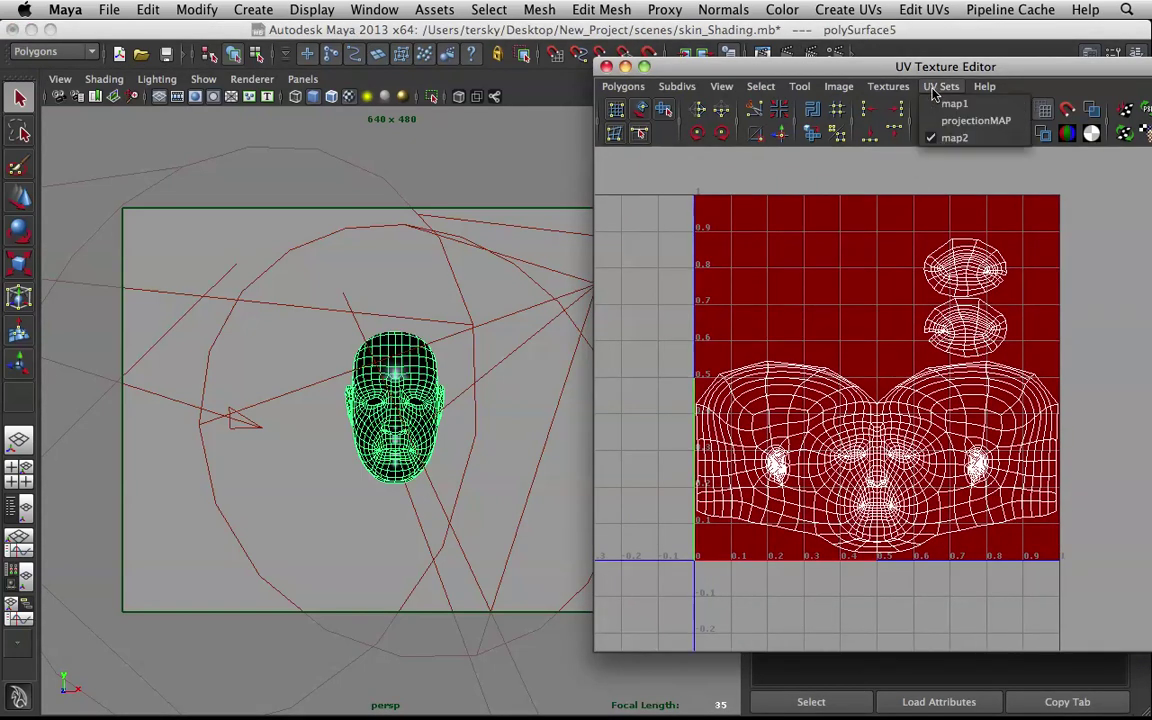
pyautogui.click(950, 100)
pyautogui.click(941, 87)
pyautogui.click(955, 137)
pyautogui.click(941, 87)
pyautogui.click(940, 134)
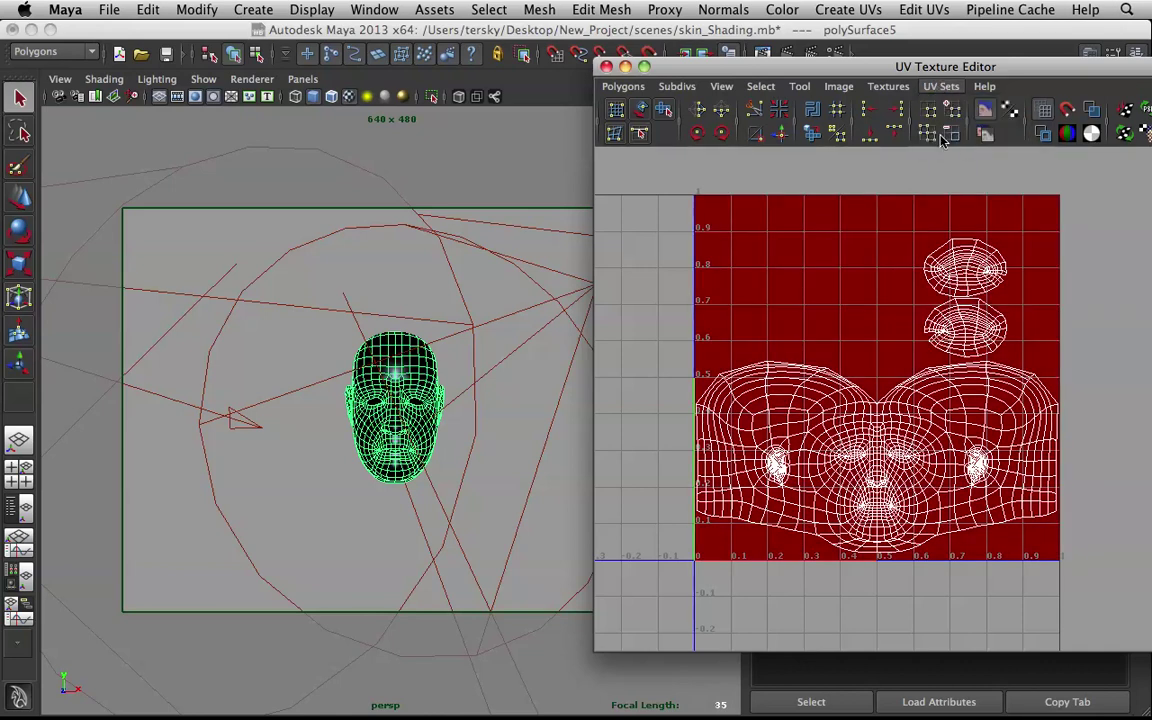
# - Planar-map the head's map2 UVs from the Z axis, fitted to the bounding box with image ratio kept, and reselect the head as an object
pyautogui.scroll(2, 604, 444)
pyautogui.scroll(7, 603, 436)
pyautogui.keyDown('alt'); pyautogui.moveTo(389, 408); pyautogui.dragTo(376, 427, button='middle'); pyautogui.keyUp('alt')
pyautogui.scroll(-2, 400, 420)
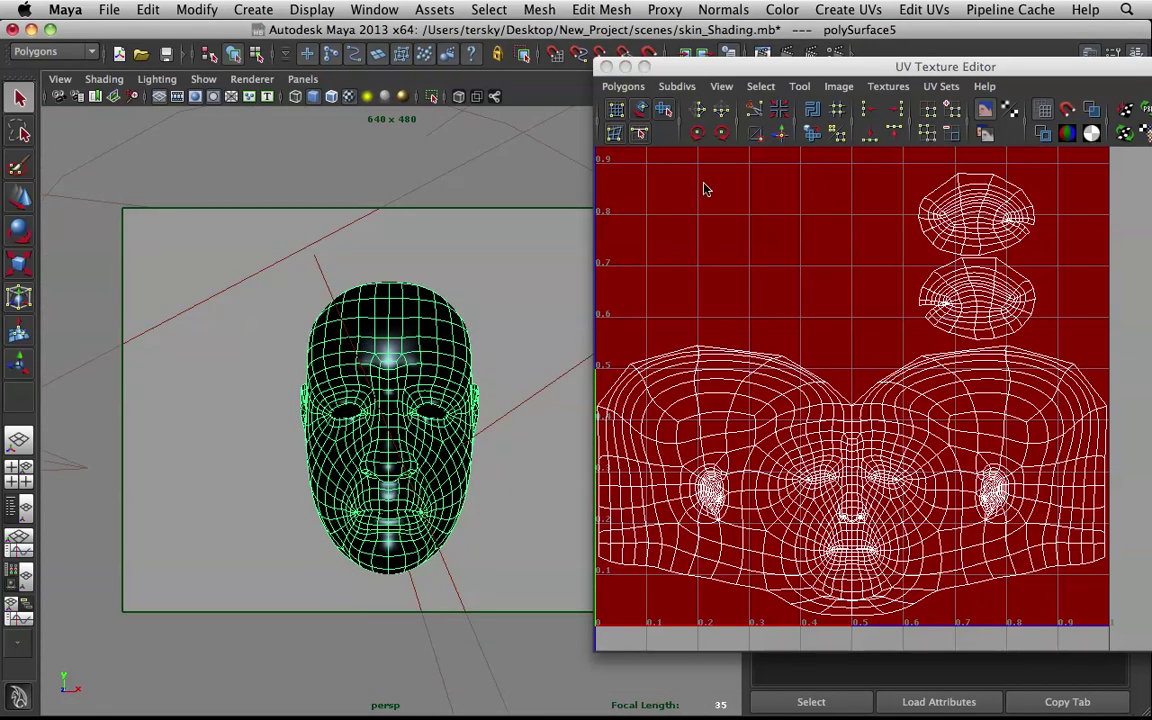
pyautogui.click(924, 9)
pyautogui.moveTo(848, 10)
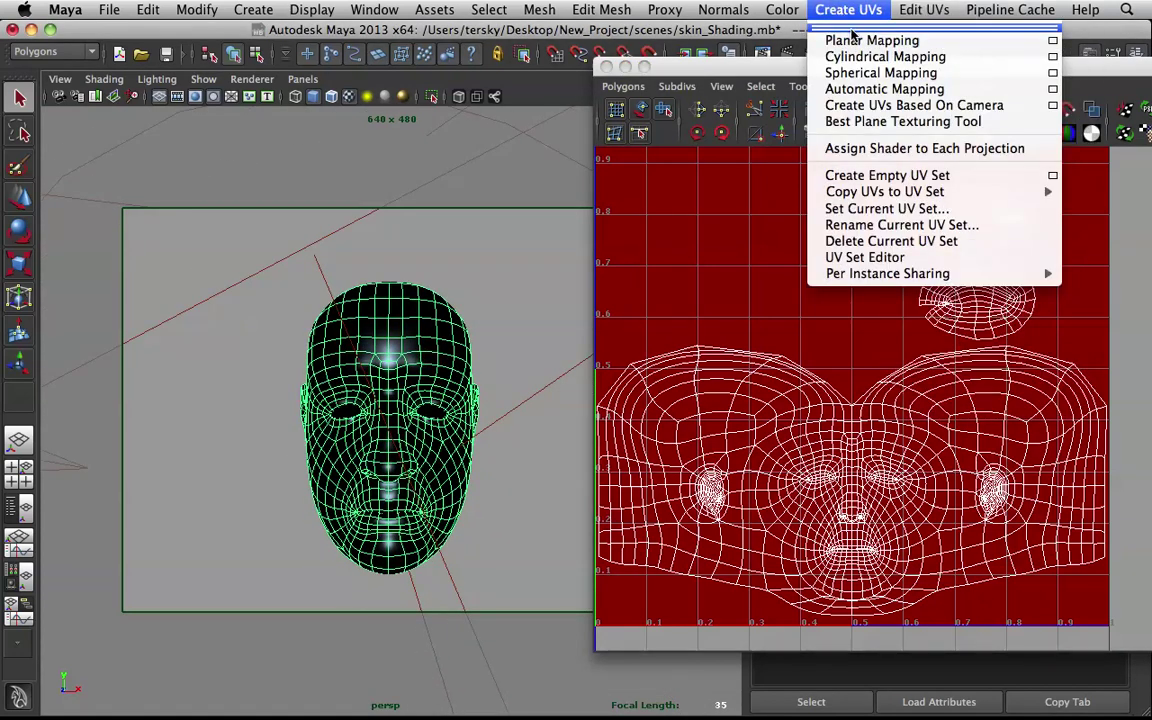
pyautogui.click(1052, 40)
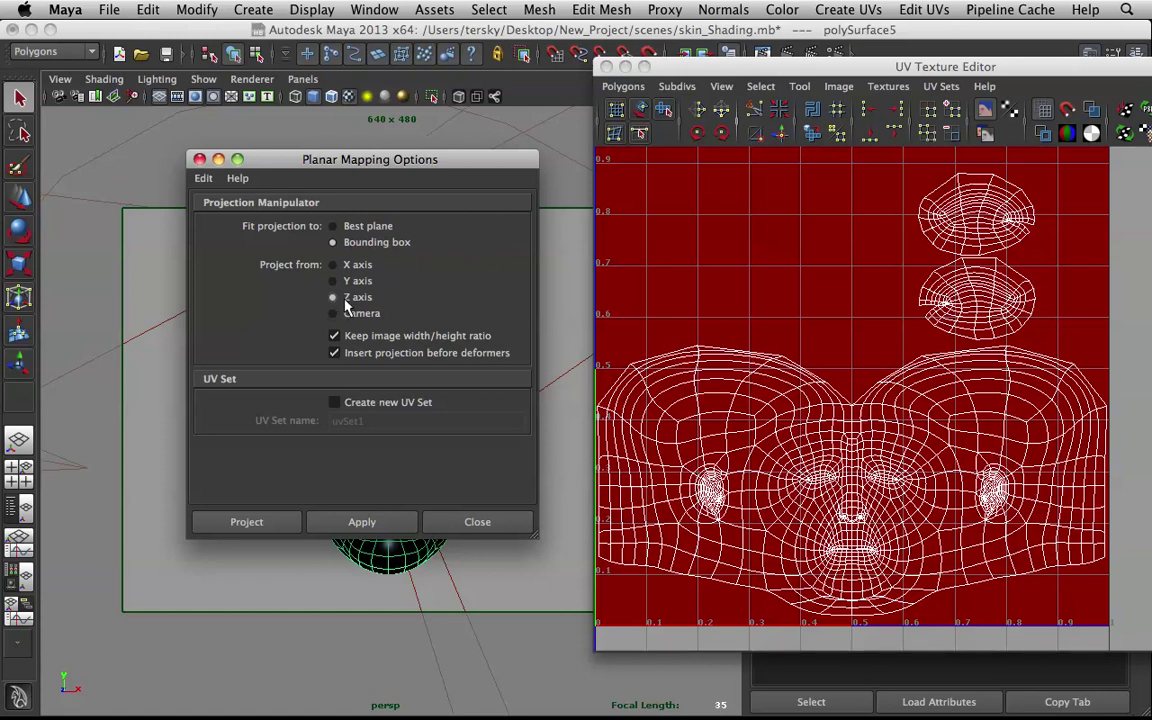
pyautogui.click(360, 521)
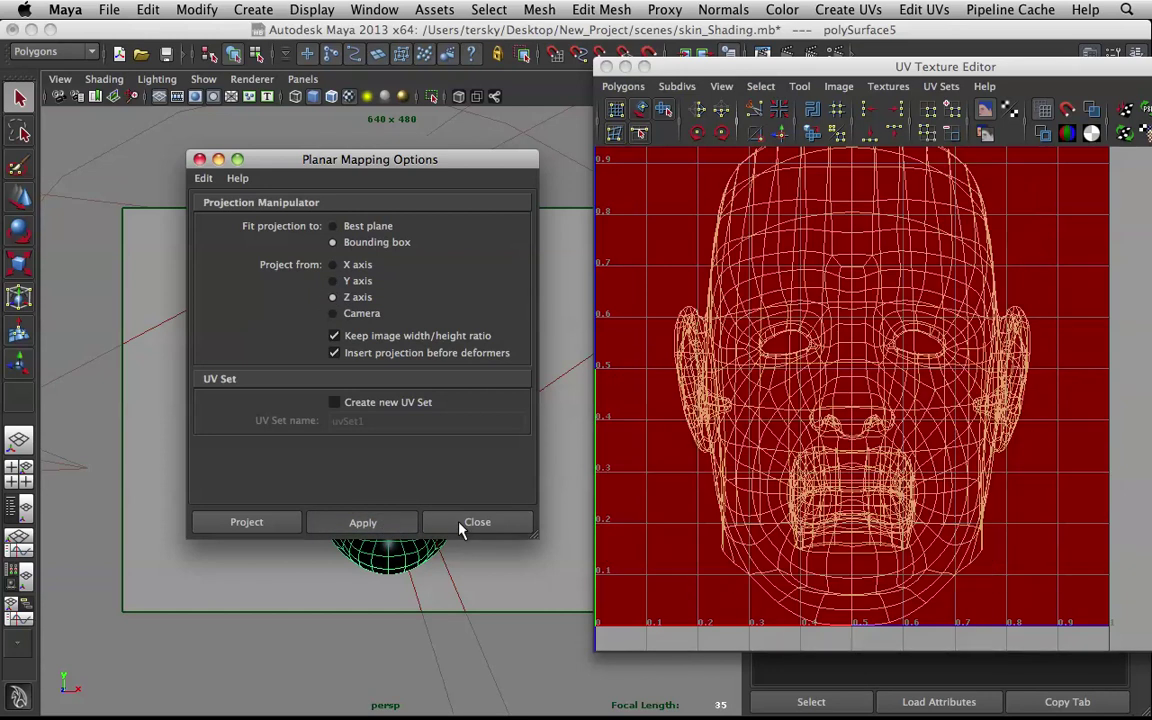
pyautogui.click(477, 527)
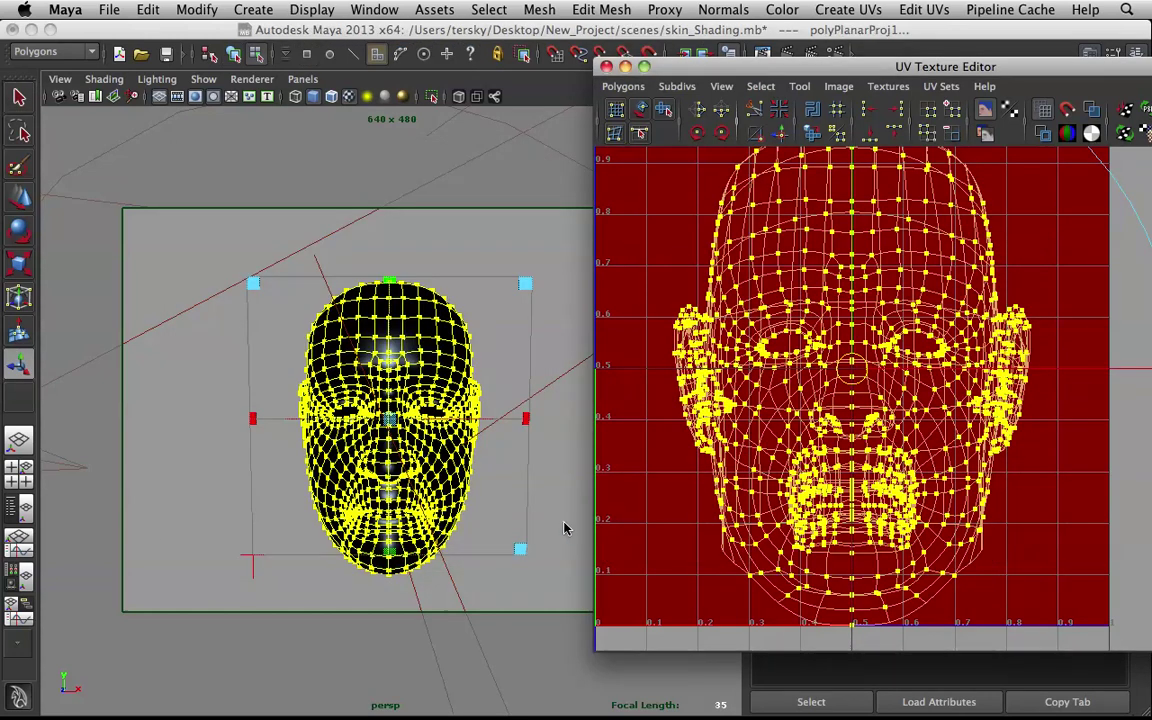
pyautogui.press('F8')
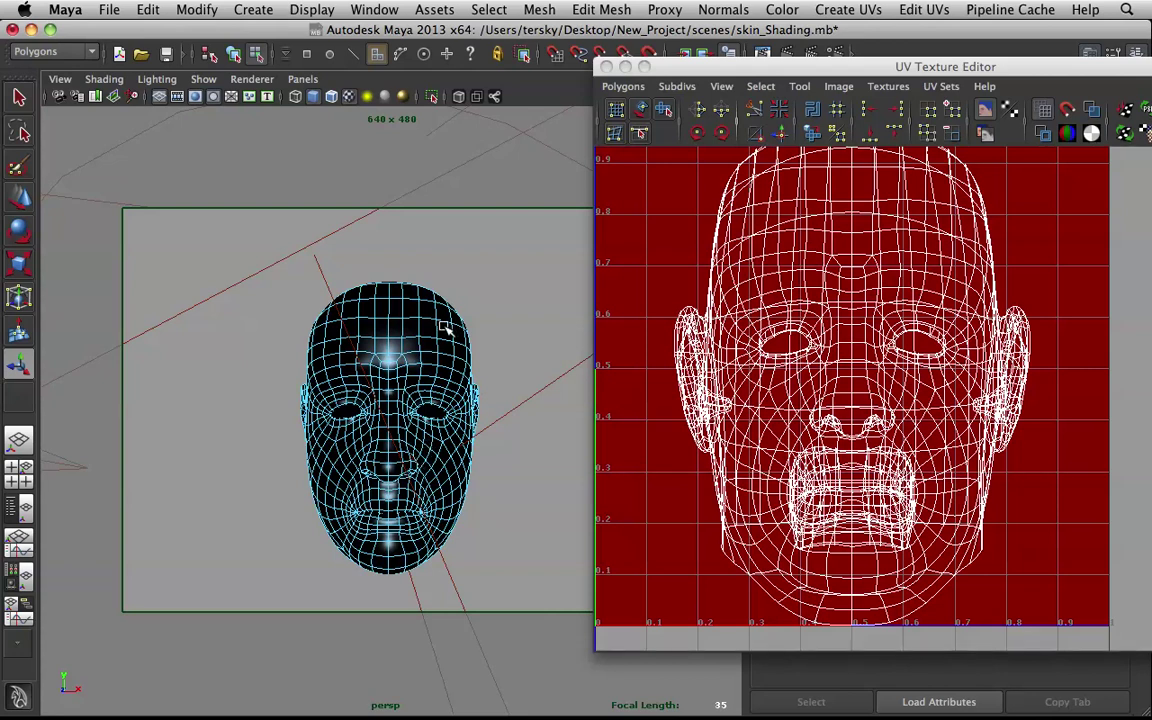
pyautogui.press('F8')
pyautogui.moveTo(431, 336); pyautogui.dragTo(508, 312, button='right')
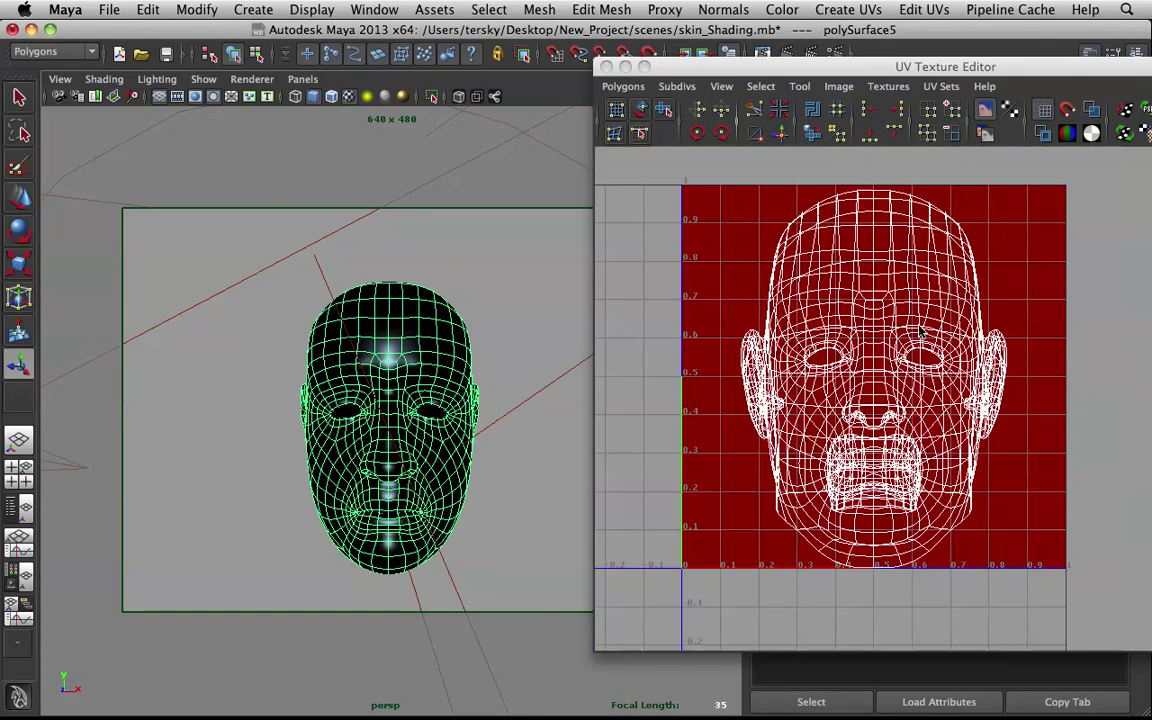
# - Compare the head's map1 layout with the planar-projected map2 layout, ending on map2
pyautogui.click(943, 86)
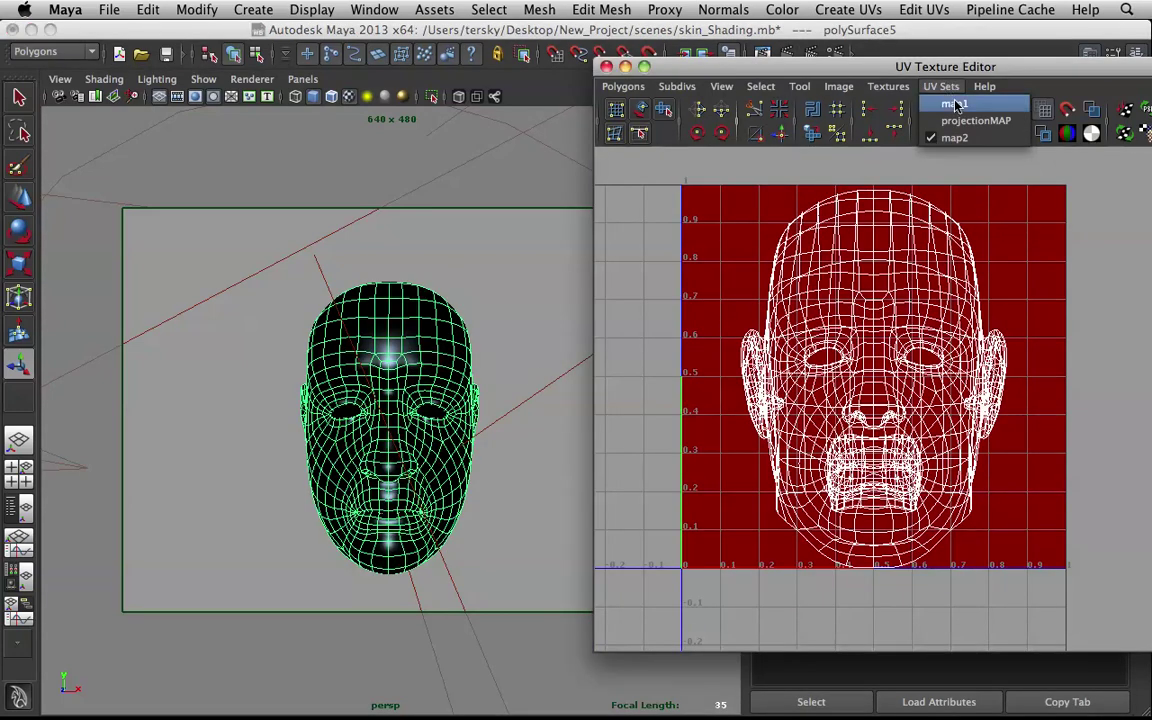
pyautogui.click(952, 104)
pyautogui.click(947, 88)
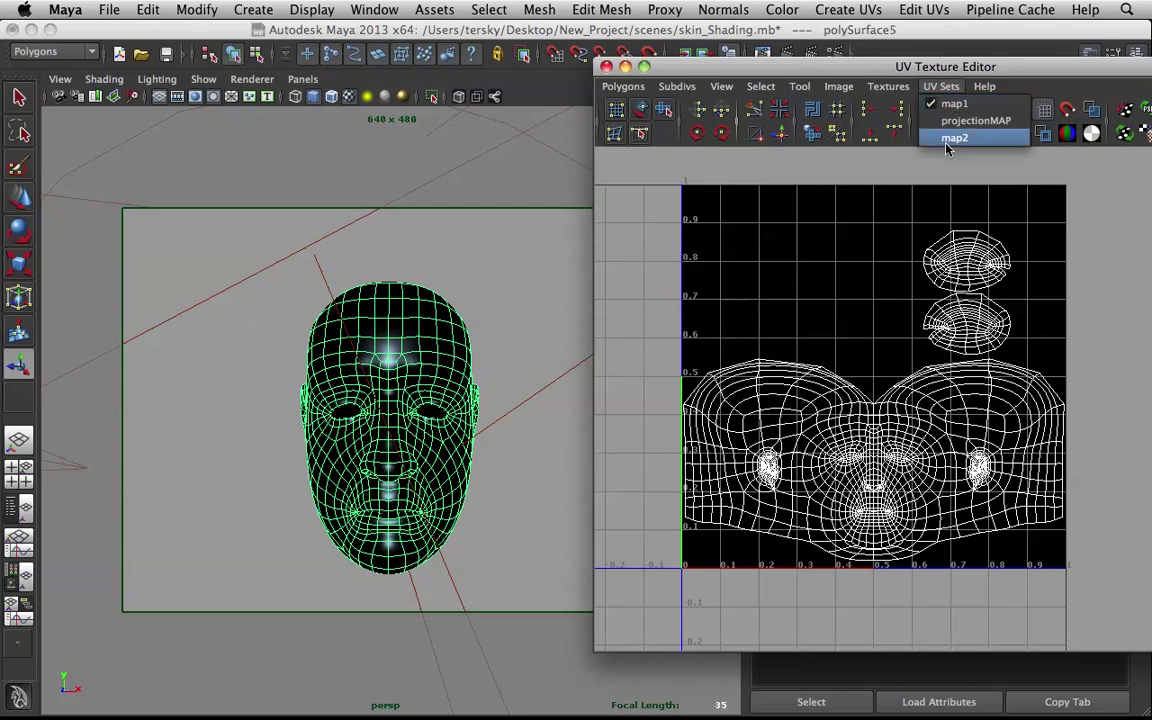
pyautogui.click(946, 141)
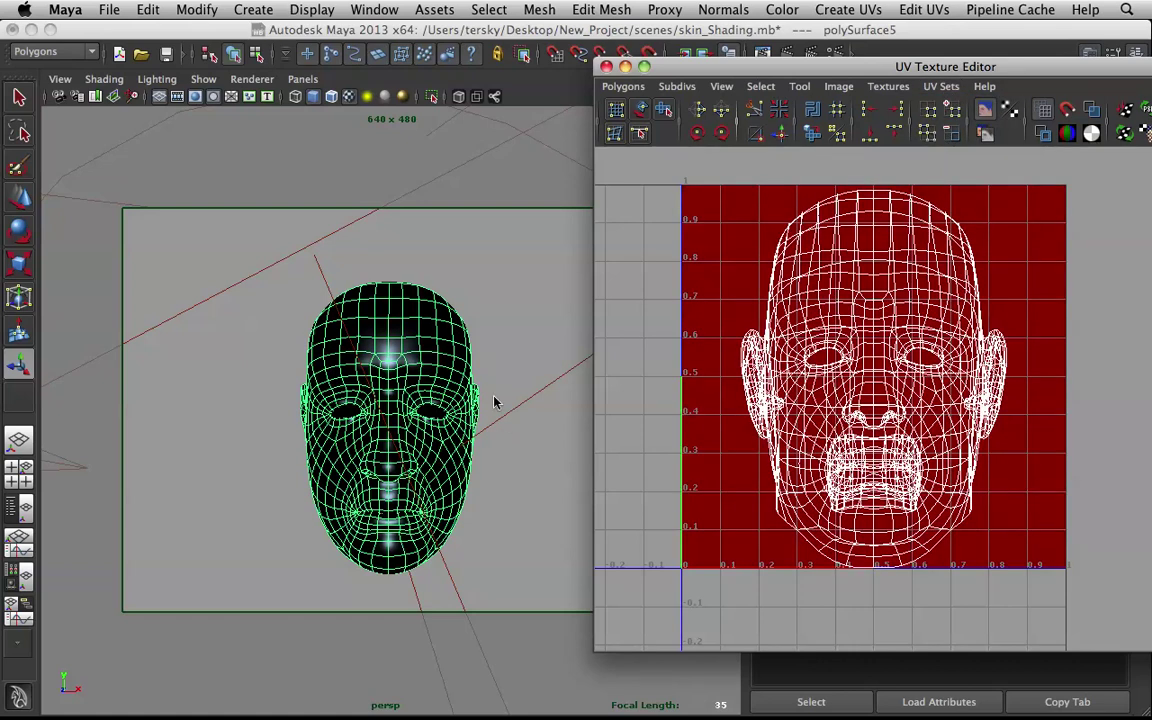
# - Minimise the UV Texture Editor and assign a new Lambert material to the head
pyautogui.keyDown('alt'); pyautogui.moveTo(406, 420); pyautogui.dragTo(441, 465); pyautogui.keyUp('alt')
pyautogui.scroll(4, 489, 430)
pyautogui.keyDown('alt'); pyautogui.moveTo(490, 432); pyautogui.dragTo(295, 428); pyautogui.keyUp('alt')
pyautogui.keyDown('alt'); pyautogui.moveTo(420, 460); pyautogui.dragTo(249, 386, button='right'); pyautogui.keyUp('alt')
pyautogui.keyDown('alt'); pyautogui.moveTo(315, 402); pyautogui.dragTo(362, 408); pyautogui.keyUp('alt')
pyautogui.keyDown('alt'); pyautogui.moveTo(362, 408); pyautogui.dragTo(452, 463, button='right'); pyautogui.keyUp('alt')
pyautogui.keyDown('alt'); pyautogui.moveTo(452, 463); pyautogui.dragTo(475, 452); pyautogui.keyUp('alt')
pyautogui.moveTo(675, 75); pyautogui.dragTo(465, 110)
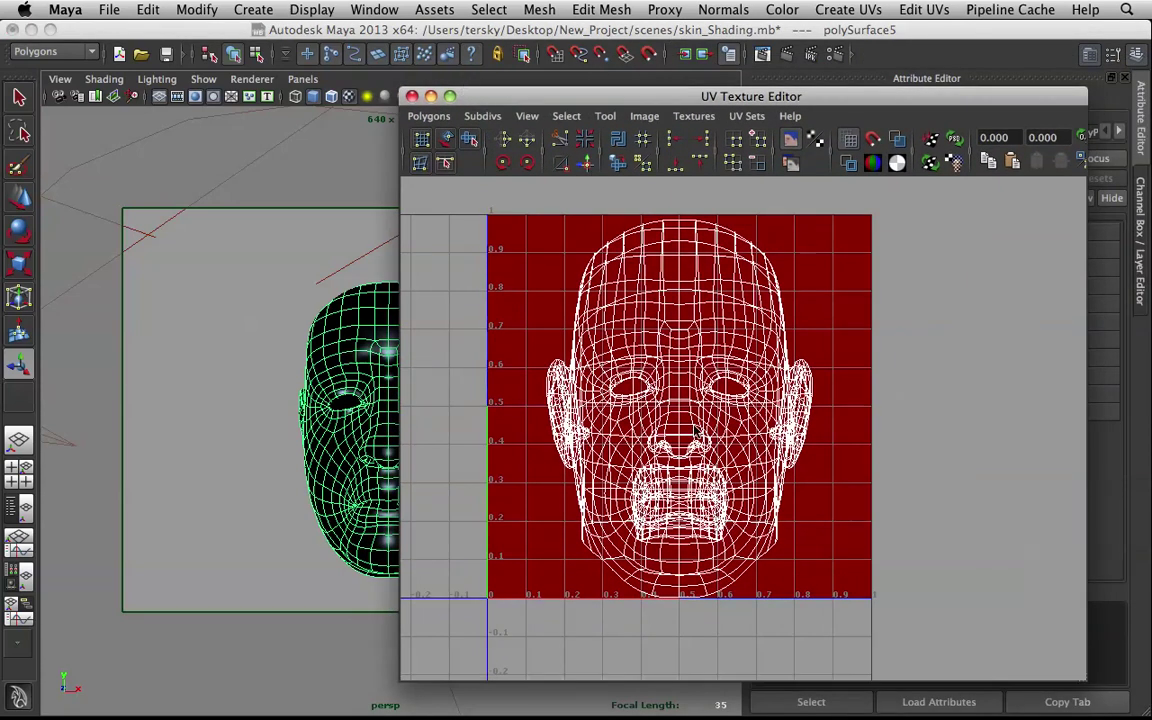
pyautogui.click(431, 96)
pyautogui.moveTo(402, 375); pyautogui.dragTo(527, 584, button='right')
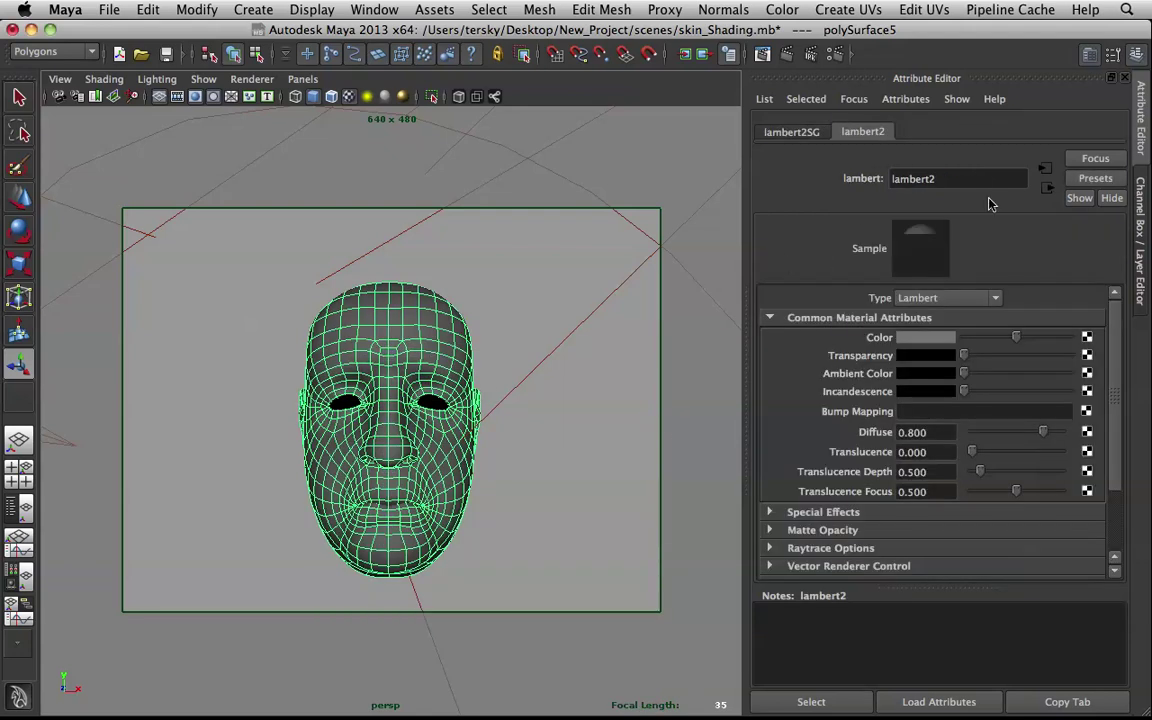
# - Connect a File texture to the new Lambert's color and load head200fs.jpg from the Desktop as its image
pyautogui.click(1087, 339)
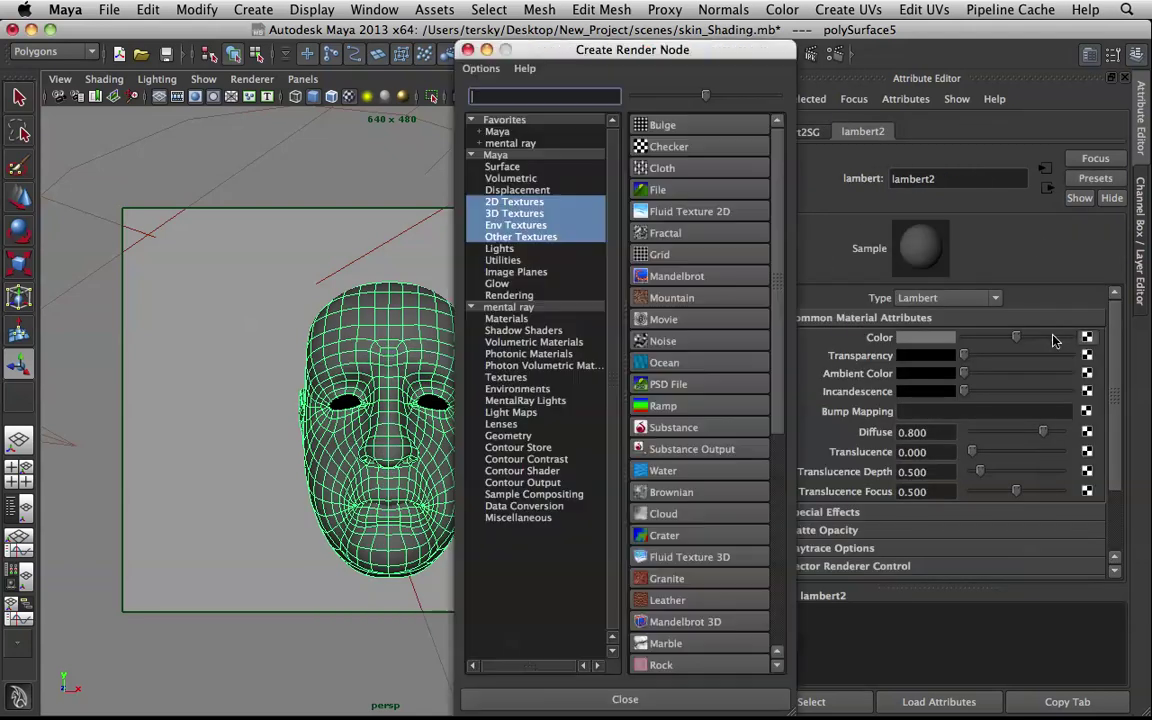
pyautogui.click(690, 189)
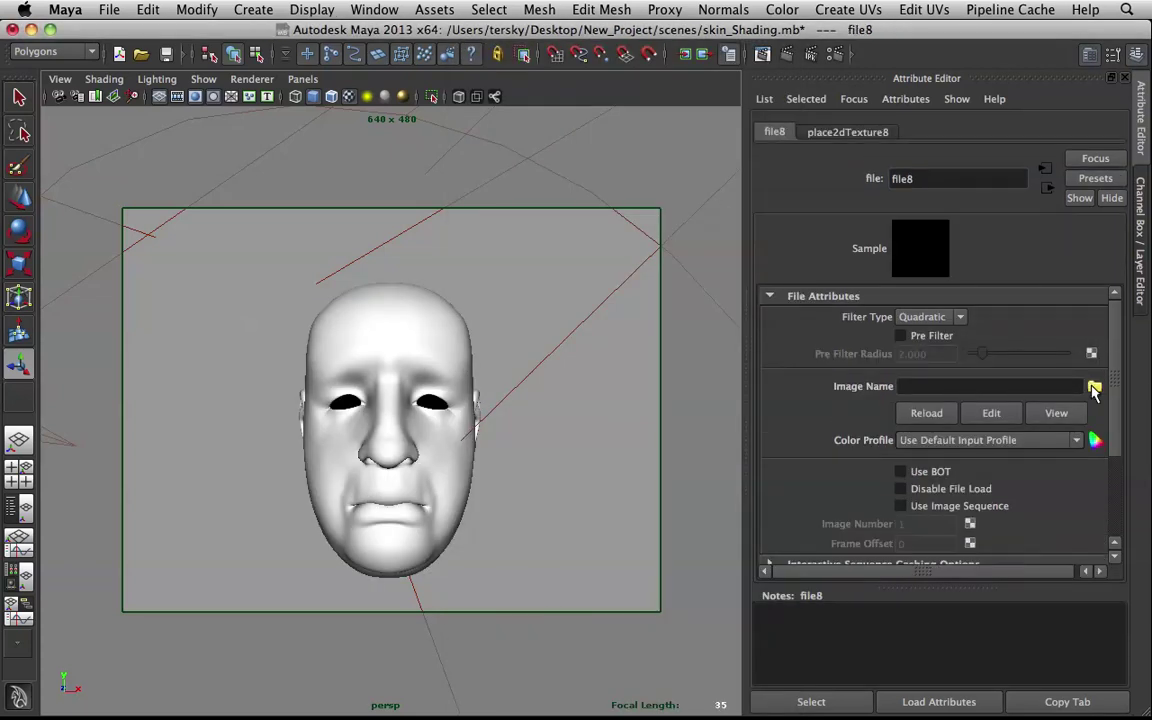
pyautogui.click(1094, 386)
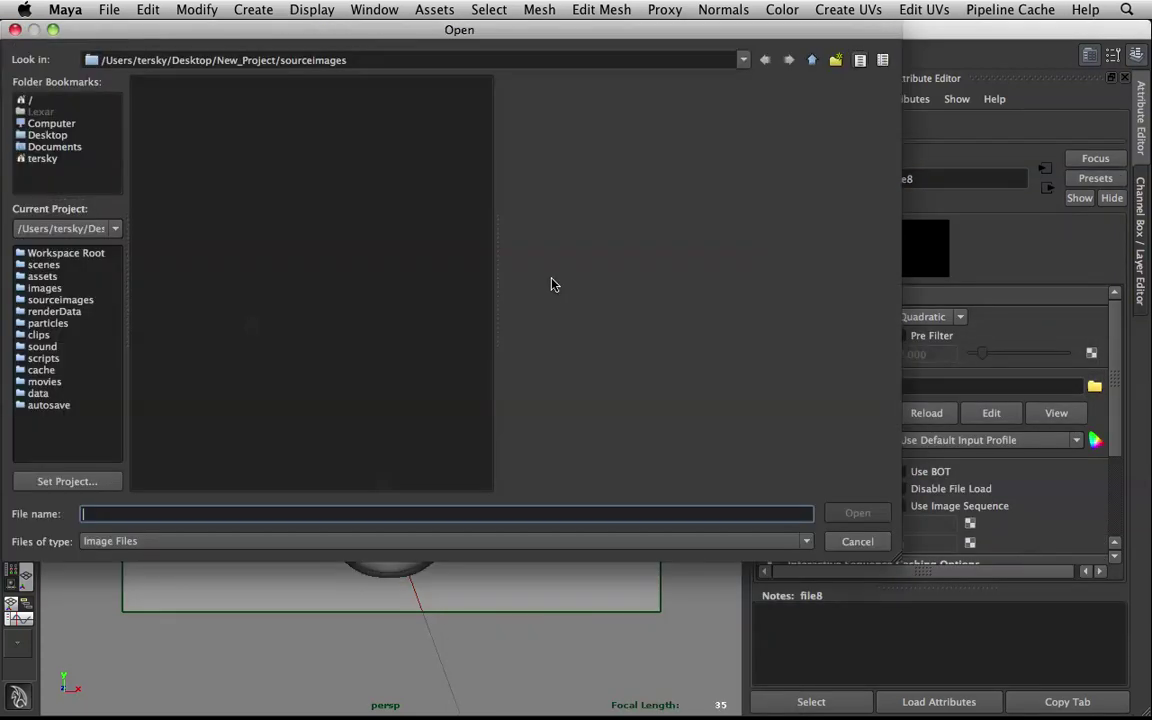
pyautogui.click(47, 137)
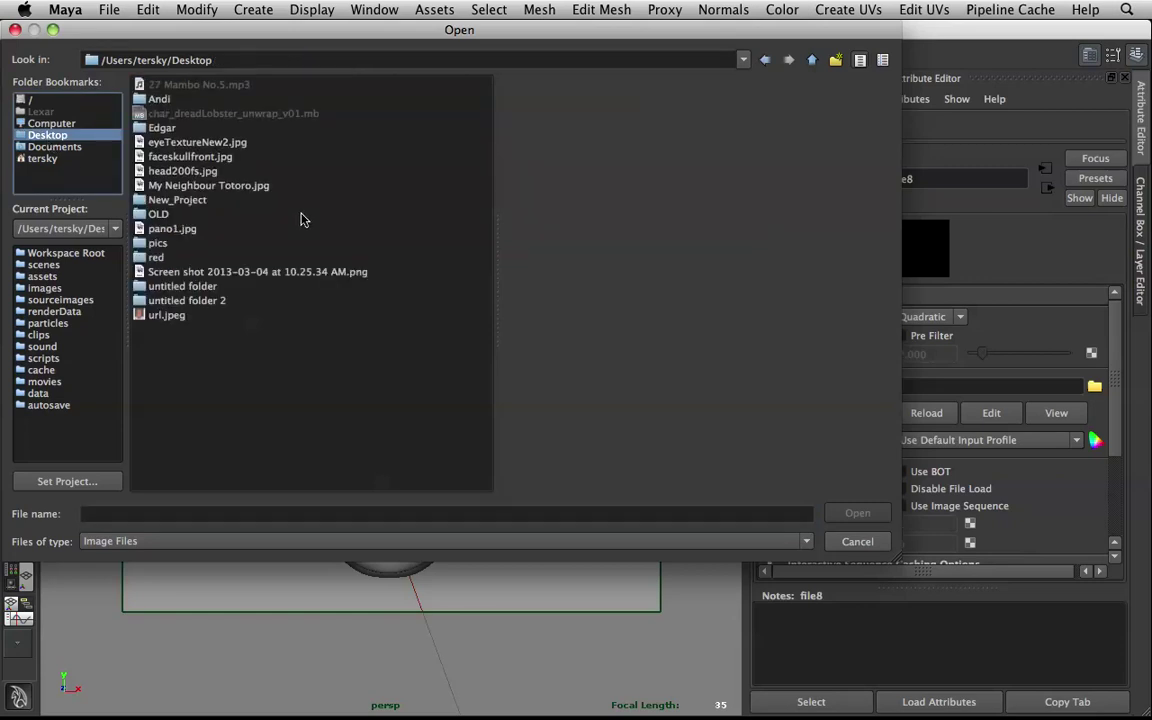
pyautogui.click(197, 274)
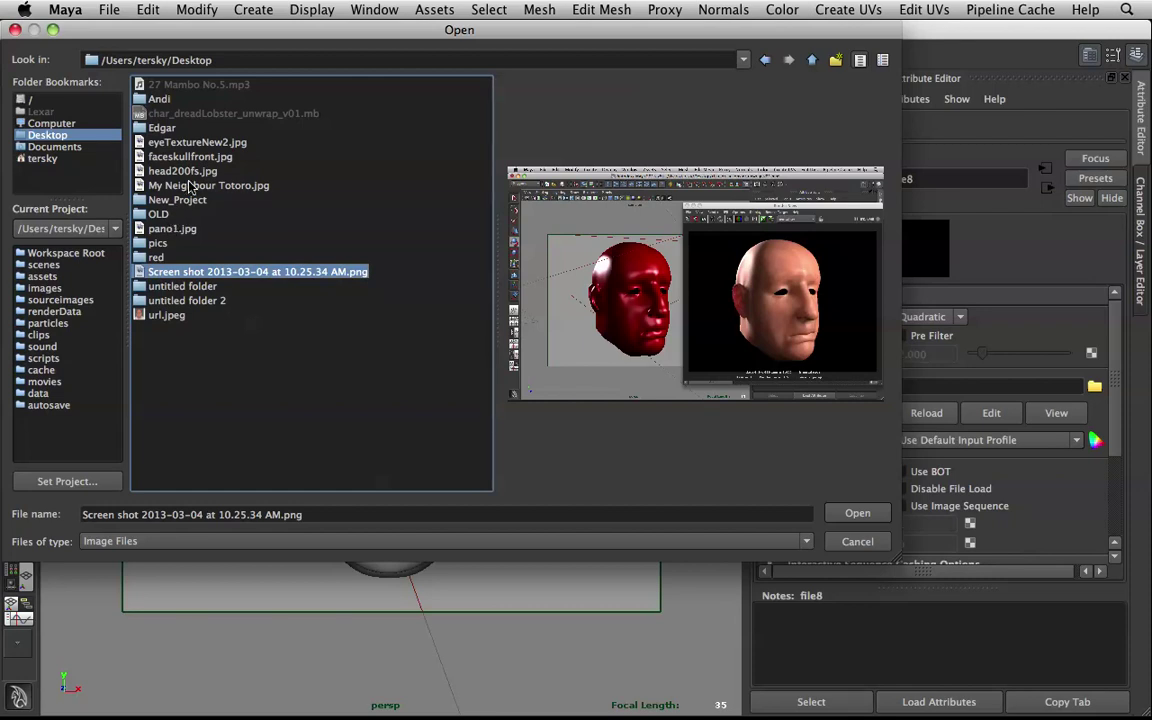
pyautogui.press('m')
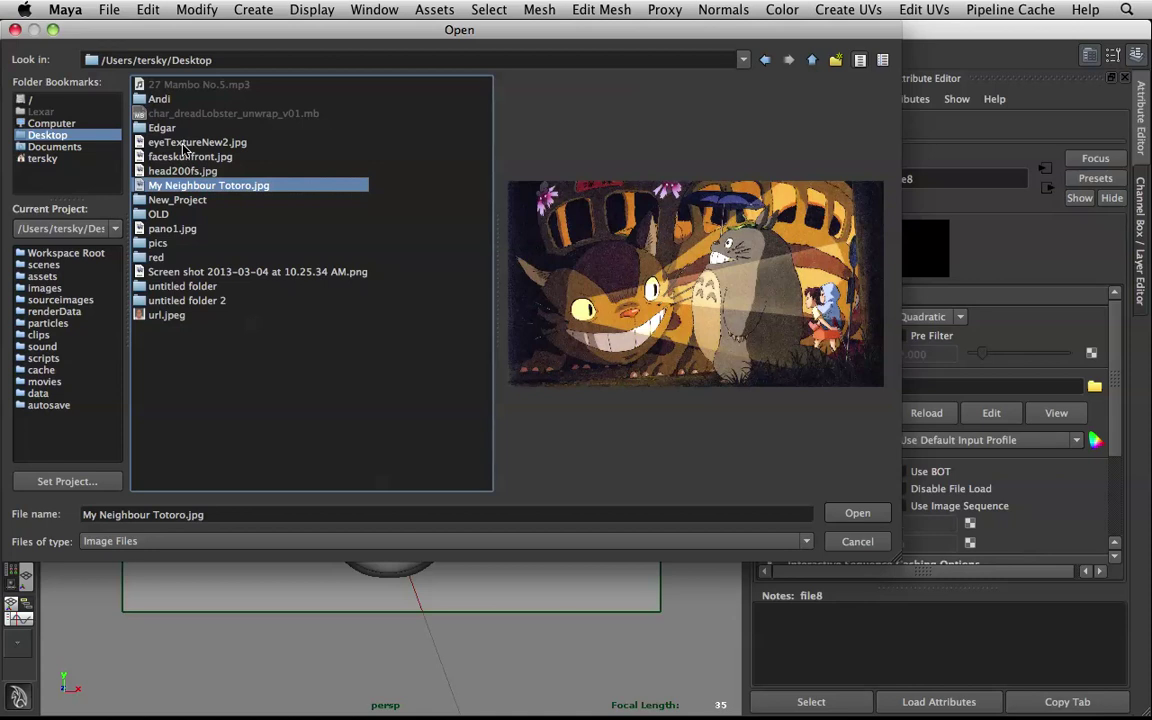
pyautogui.click(184, 148)
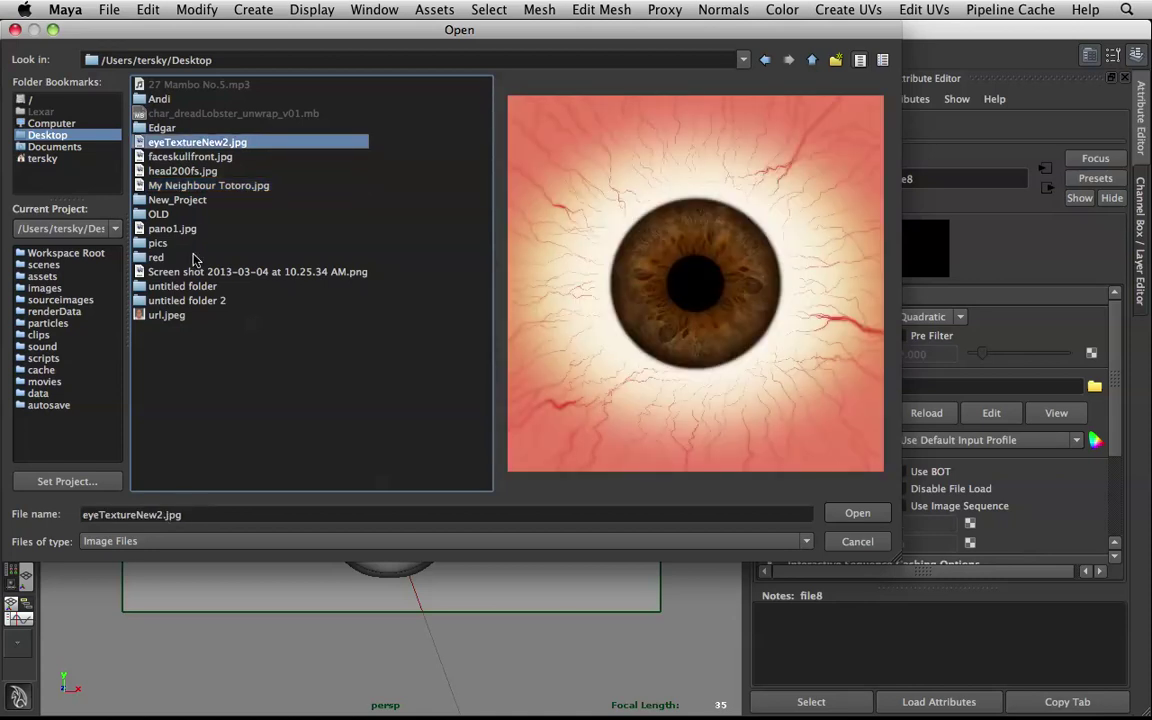
pyautogui.click(180, 229)
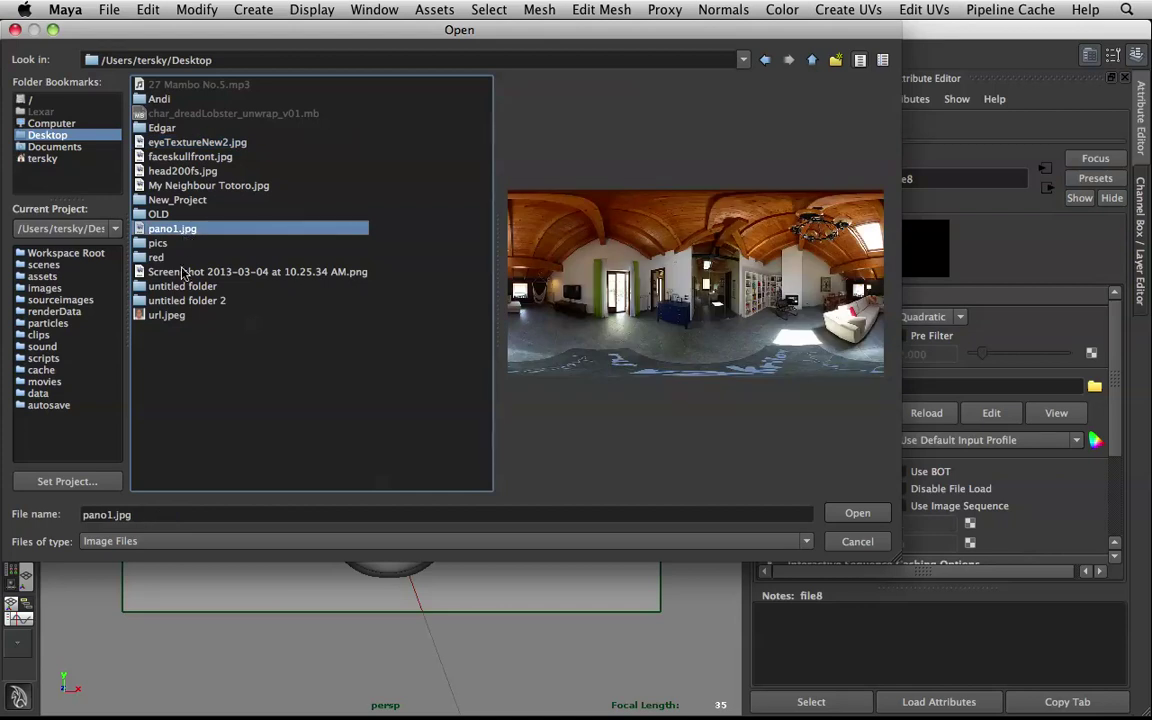
pyautogui.click(195, 174)
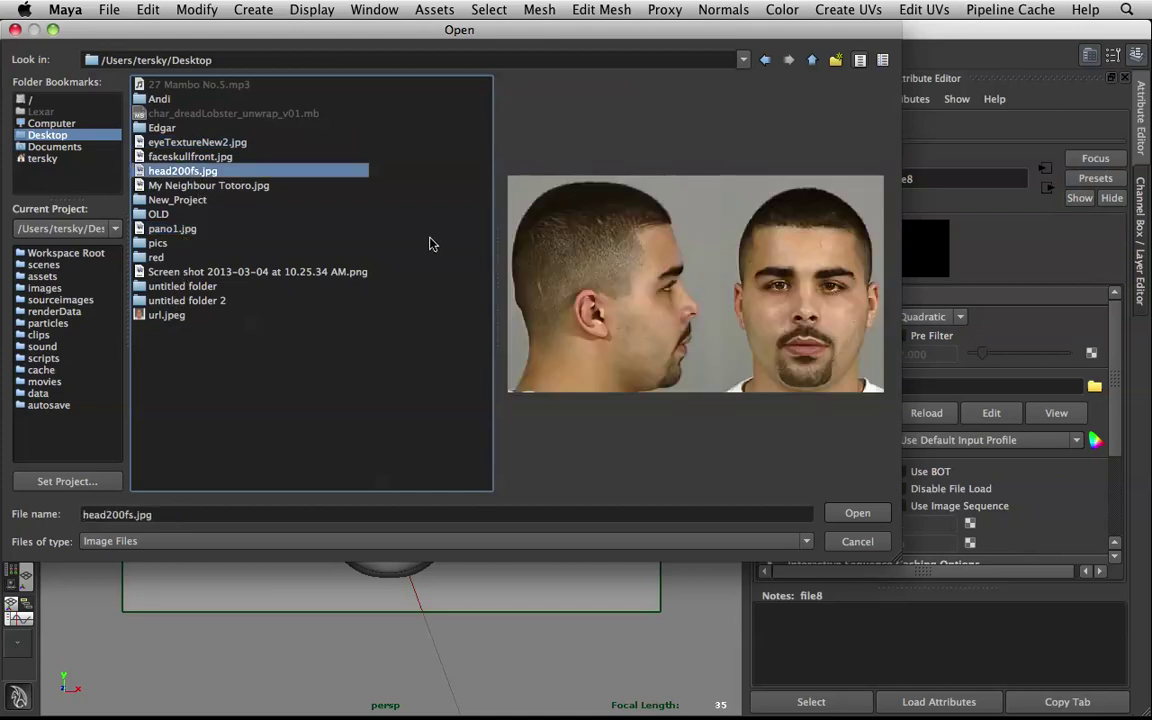
pyautogui.click(857, 514)
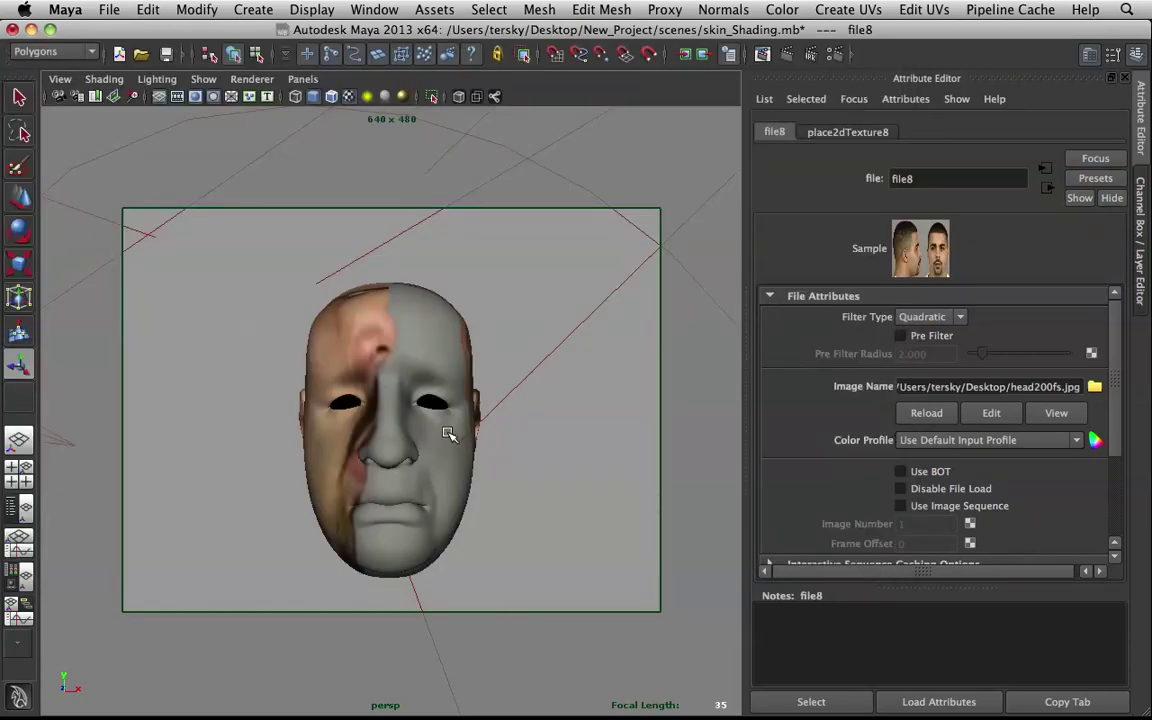
# - Restore the UV Texture Editor beside the viewport, select the head and switch its current UV set to map1
pyautogui.keyDown('alt'); pyautogui.moveTo(489, 411); pyautogui.dragTo(335, 388); pyautogui.keyUp('alt')
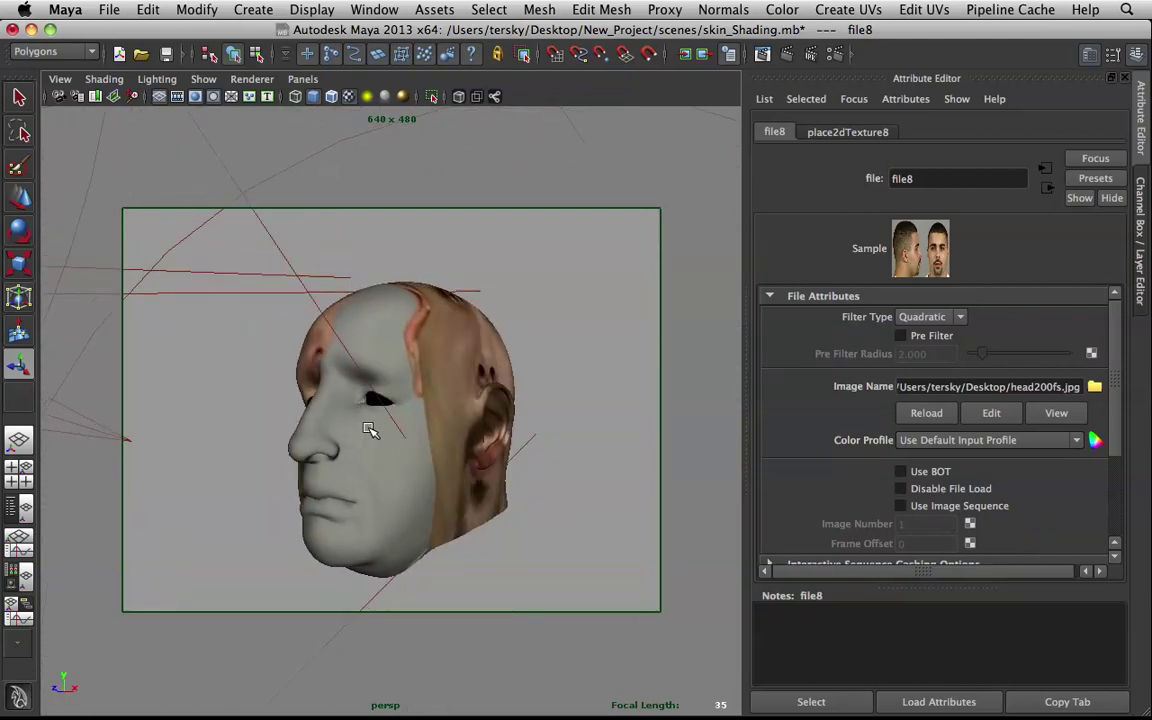
pyautogui.click(899, 14)
pyautogui.click(945, 398)
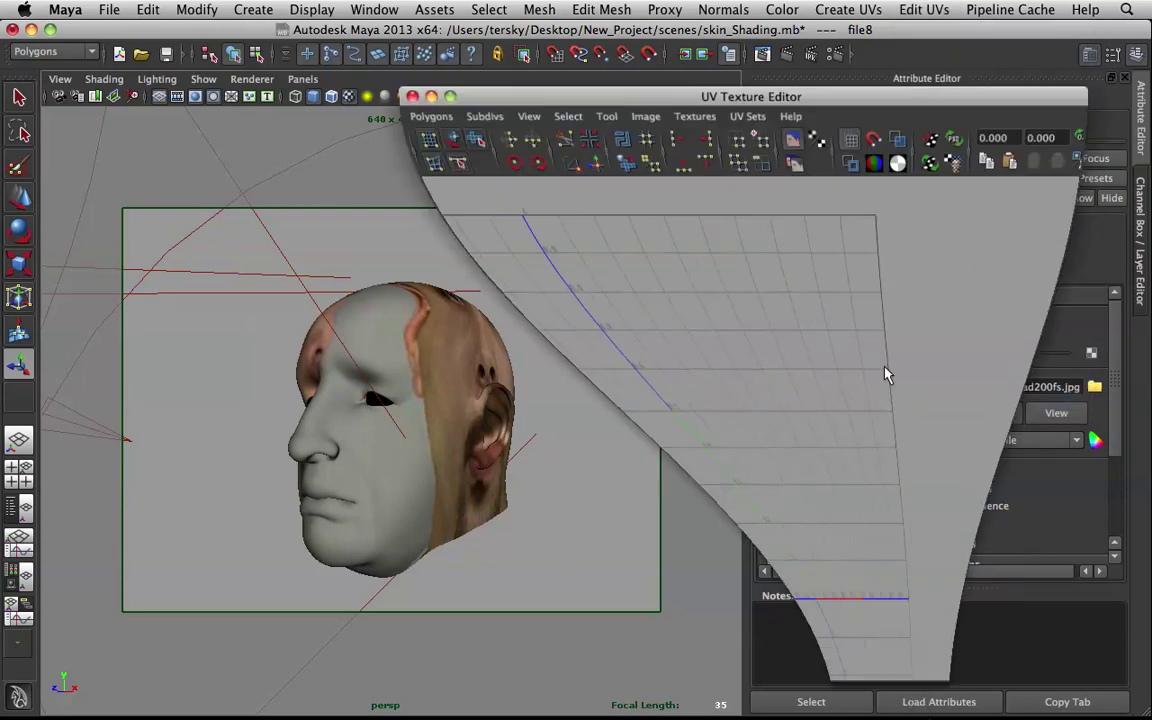
pyautogui.moveTo(663, 101); pyautogui.dragTo(811, 92)
pyautogui.click(353, 481)
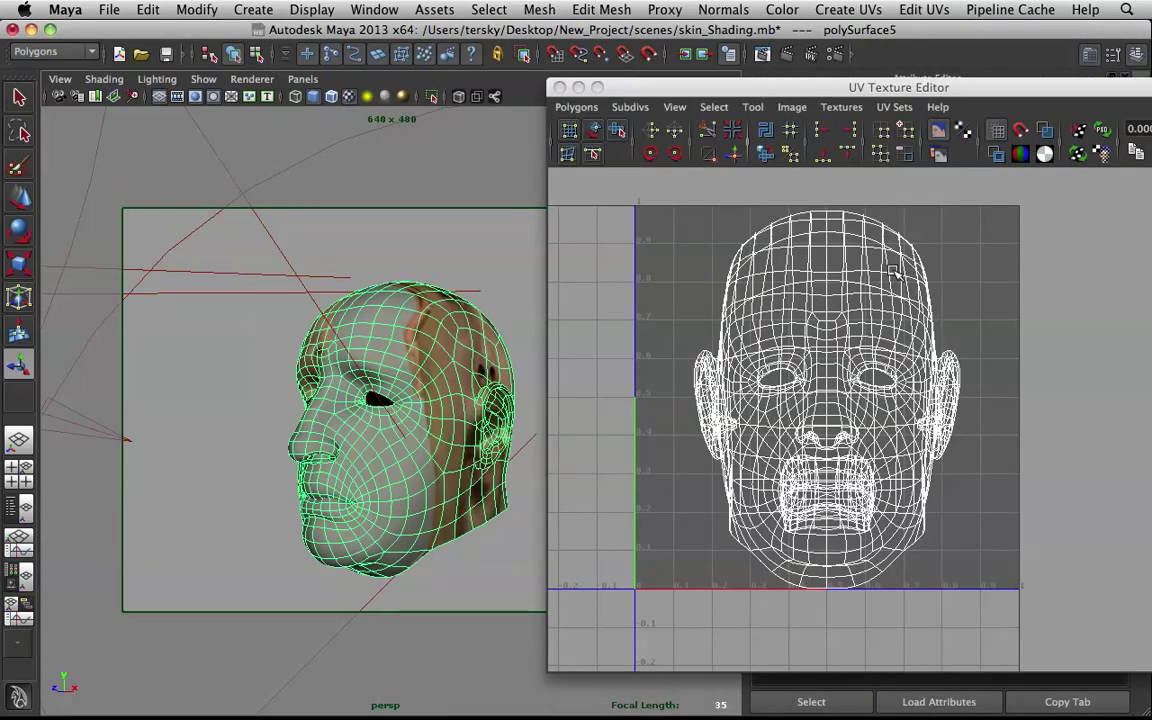
pyautogui.click(893, 107)
pyautogui.click(885, 133)
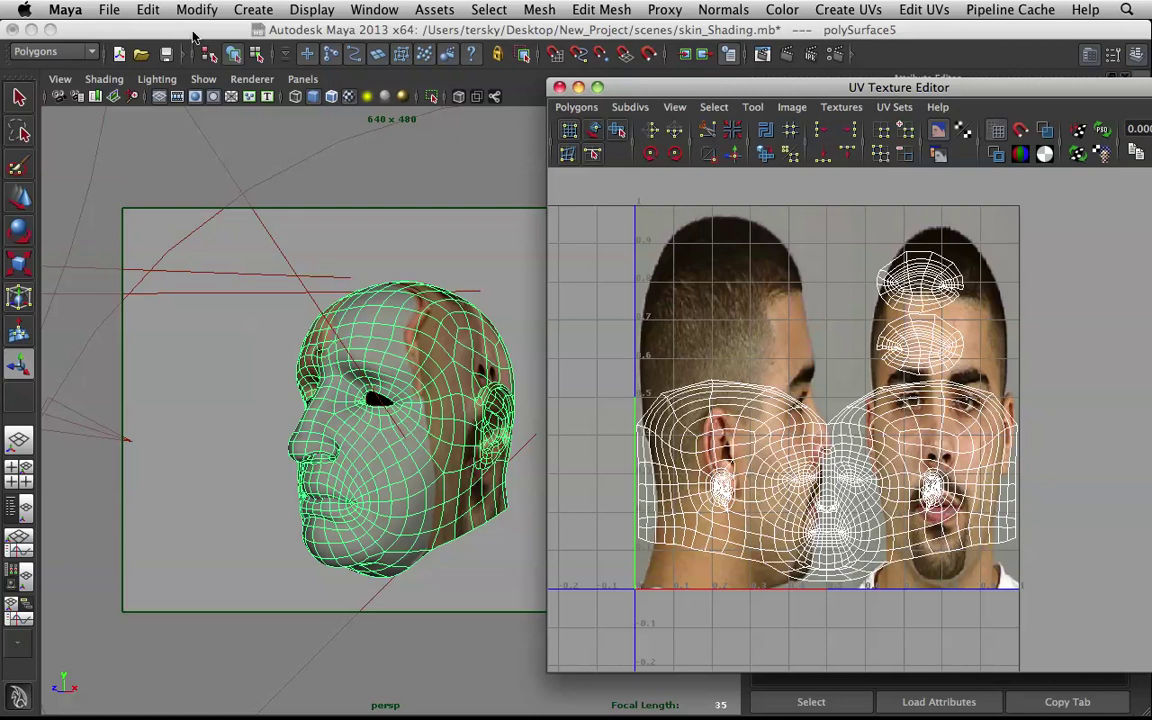
# - Link the head200fs.jpg texture to the head's map2 UV set using texture-centric UV linking
pyautogui.click(352, 12)
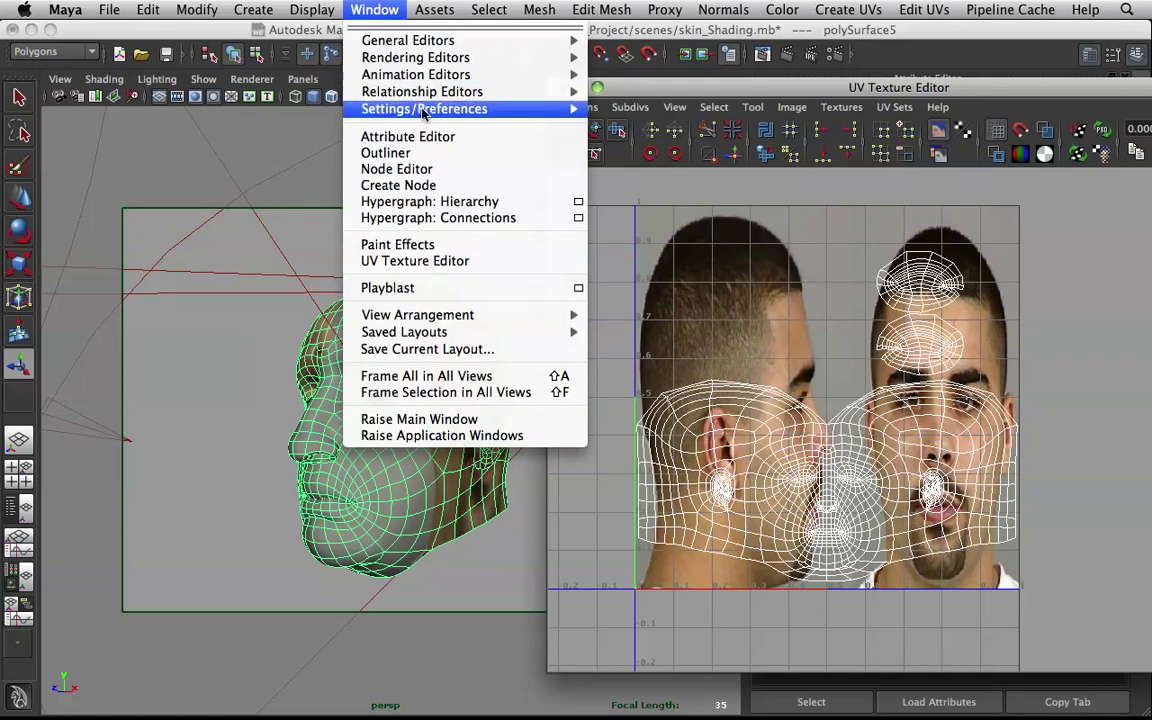
pyautogui.moveTo(423, 113)
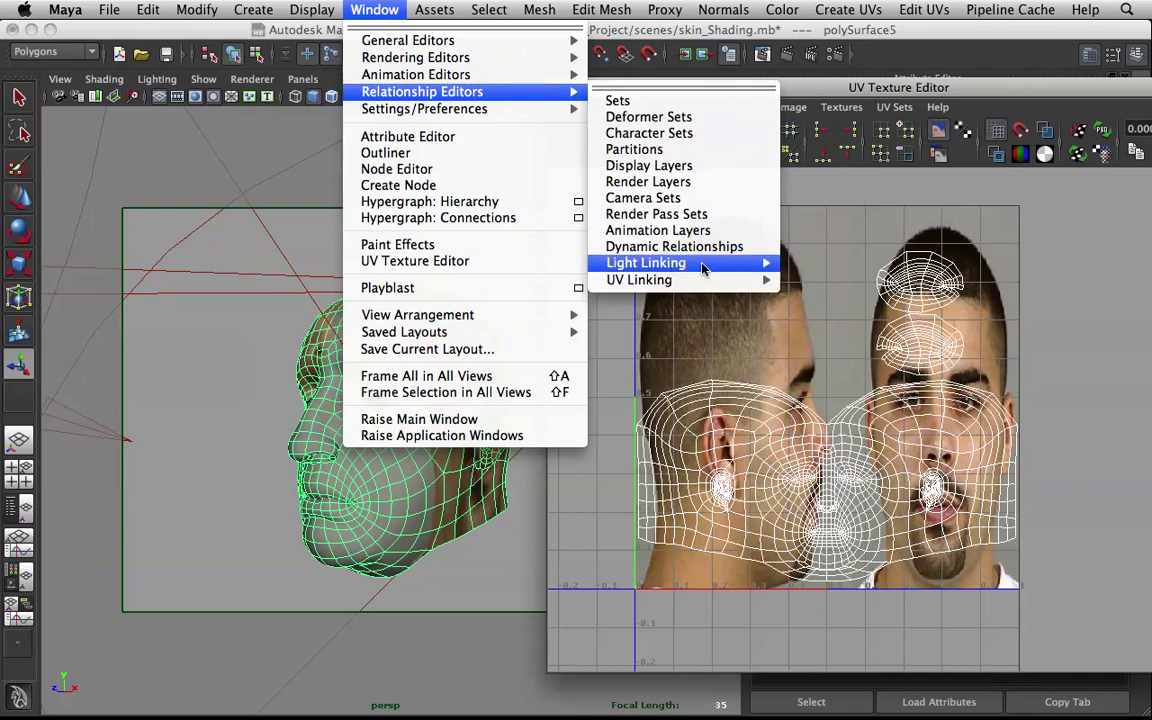
pyautogui.moveTo(745, 279)
pyautogui.click(806, 288)
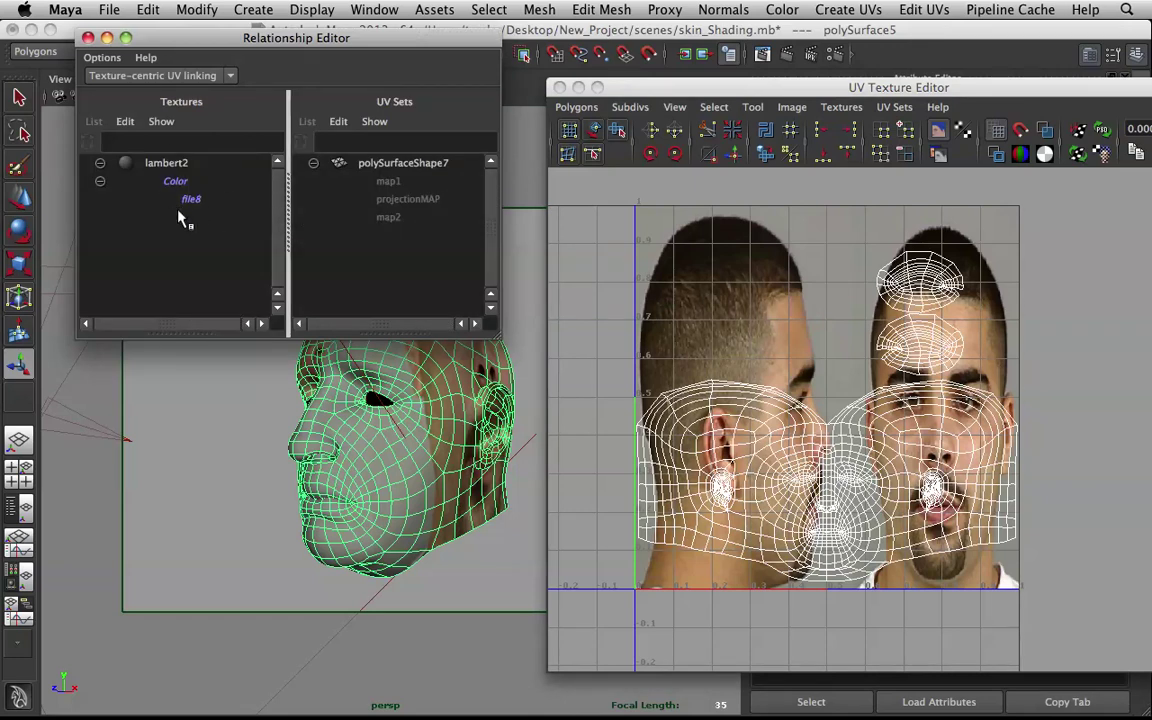
pyautogui.click(190, 201)
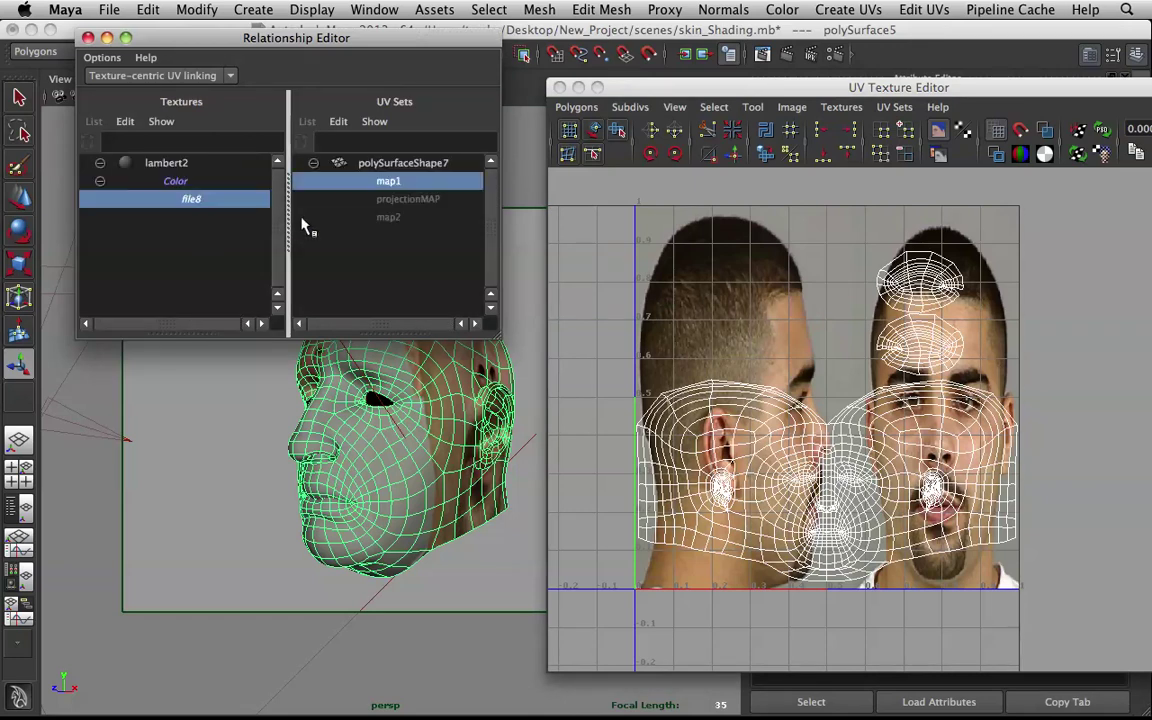
pyautogui.click(389, 218)
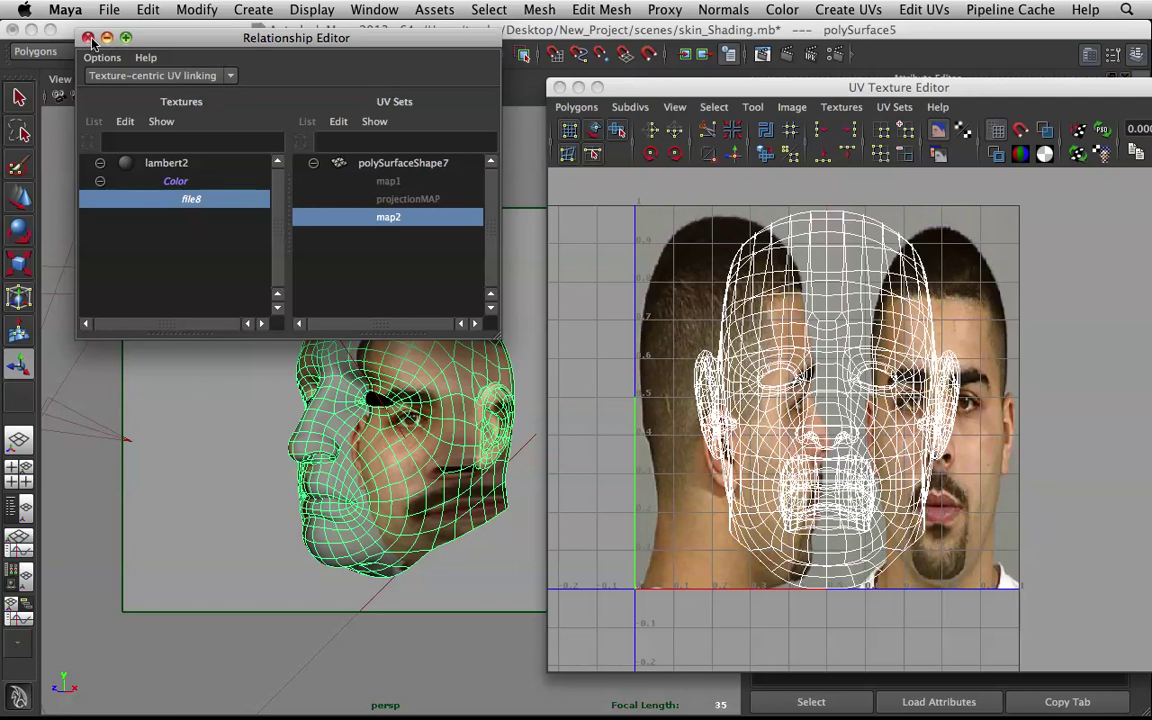
pyautogui.click(88, 38)
# - Switch the head to UV component mode in the UV Texture Editor and select all of its UVs
pyautogui.keyDown('alt'); pyautogui.moveTo(352, 368); pyautogui.dragTo(378, 420); pyautogui.keyUp('alt')
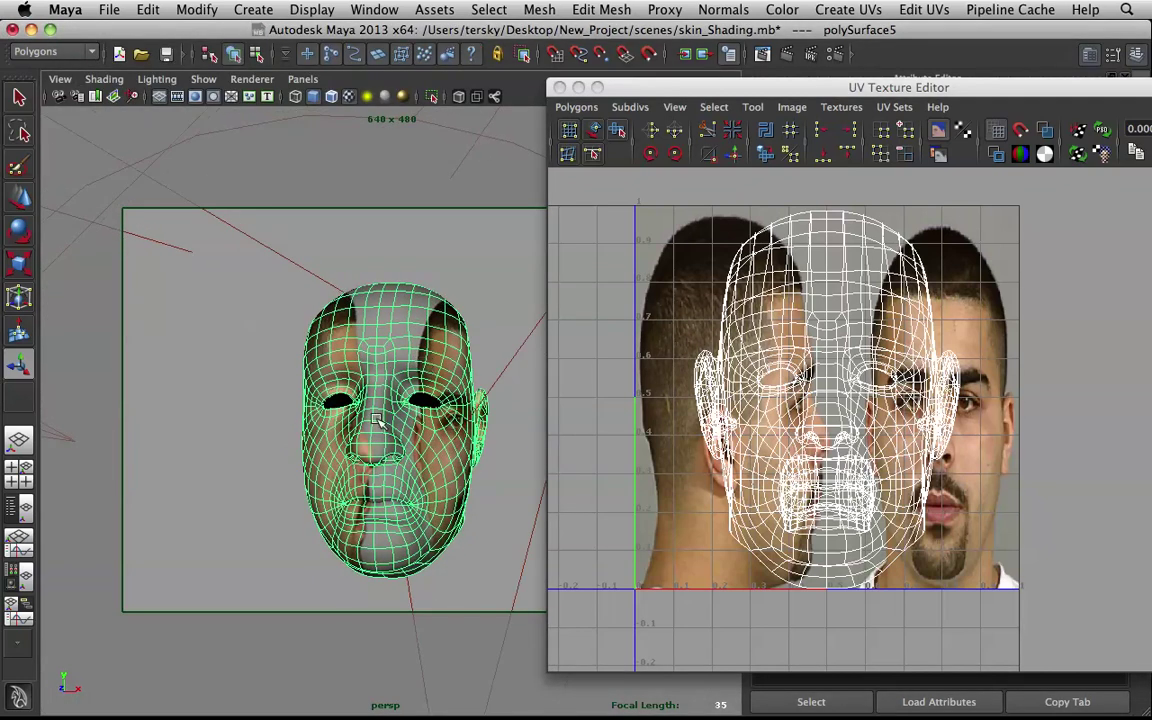
pyautogui.scroll(-1, 850, 351)
pyautogui.keyDown('alt'); pyautogui.moveTo(866, 364); pyautogui.dragTo(743, 344, button='middle'); pyautogui.keyUp('alt')
pyautogui.scroll(1, 704, 344)
pyautogui.moveTo(716, 298); pyautogui.dragTo(776, 297, button='right')
pyautogui.scroll(-2, 700, 267)
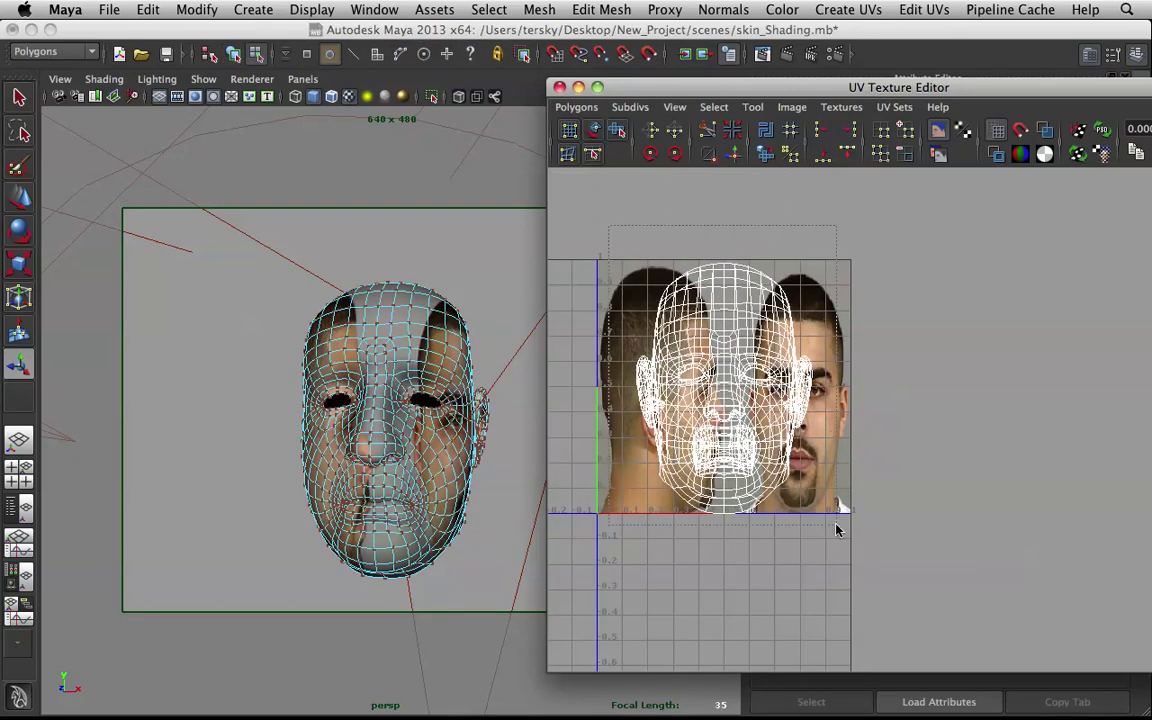
pyautogui.moveTo(614, 235); pyautogui.dragTo(825, 514)
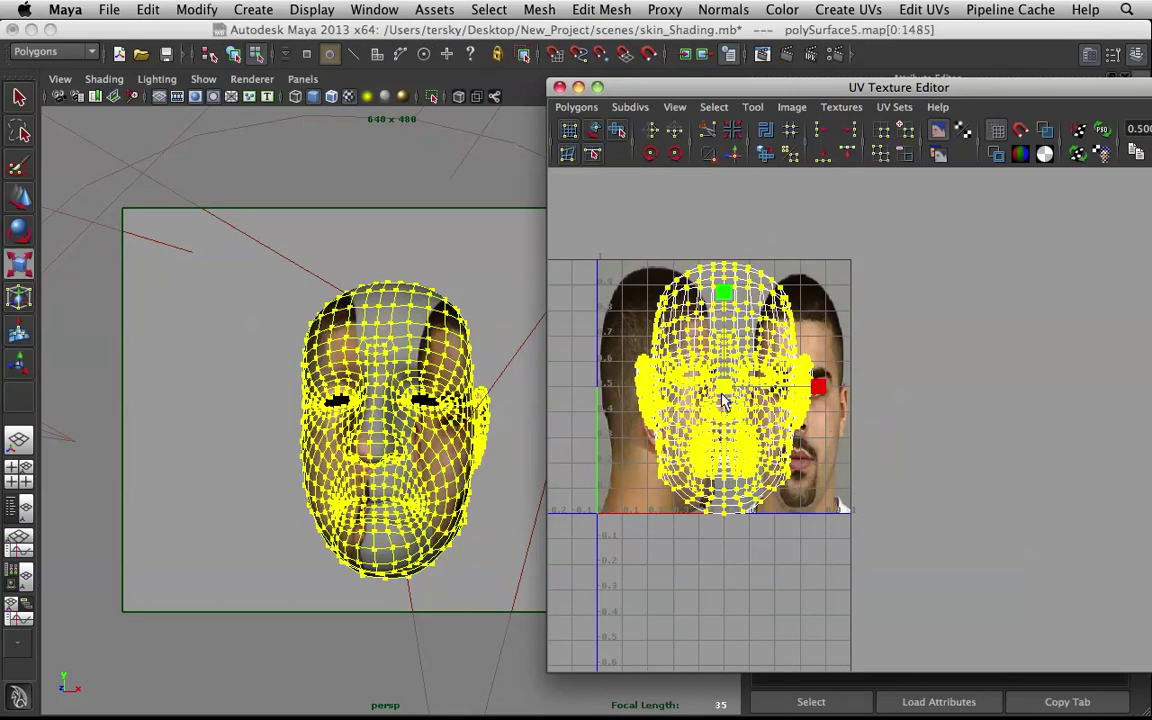
# - Scale the UV shell narrower and move it over and down onto the front-view face in the photo
pyautogui.moveTo(718, 398); pyautogui.dragTo(895, 391)
pyautogui.press('w')
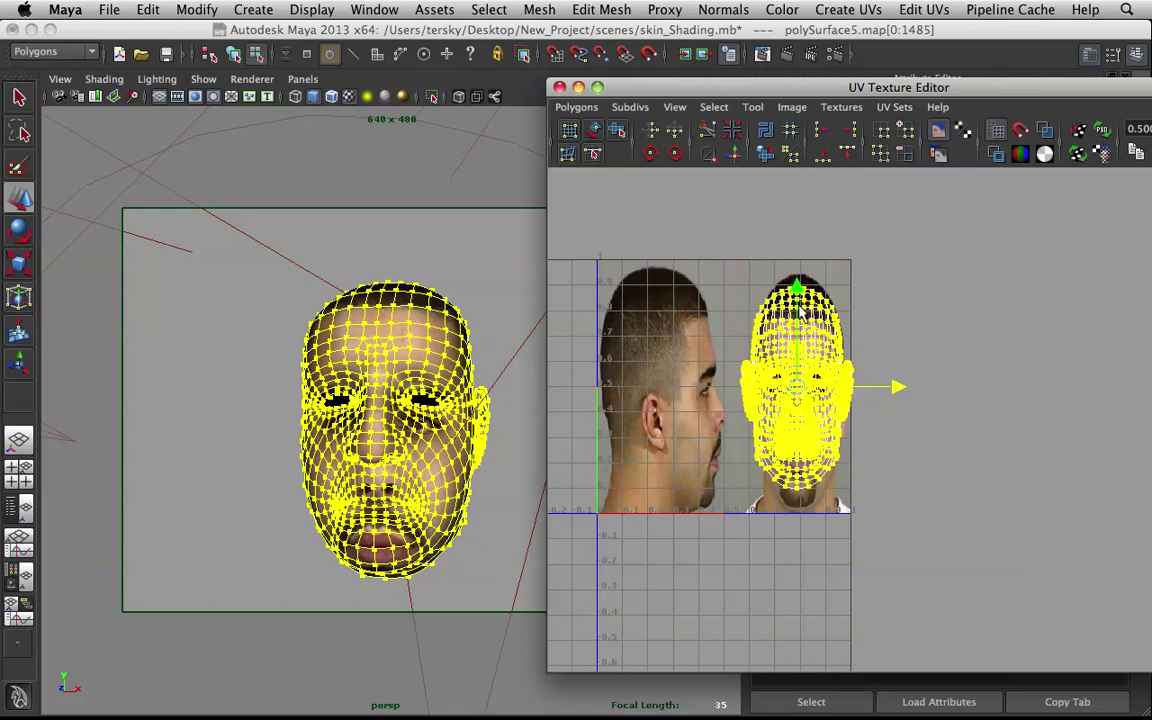
pyautogui.moveTo(797, 290); pyautogui.dragTo(800, 302)
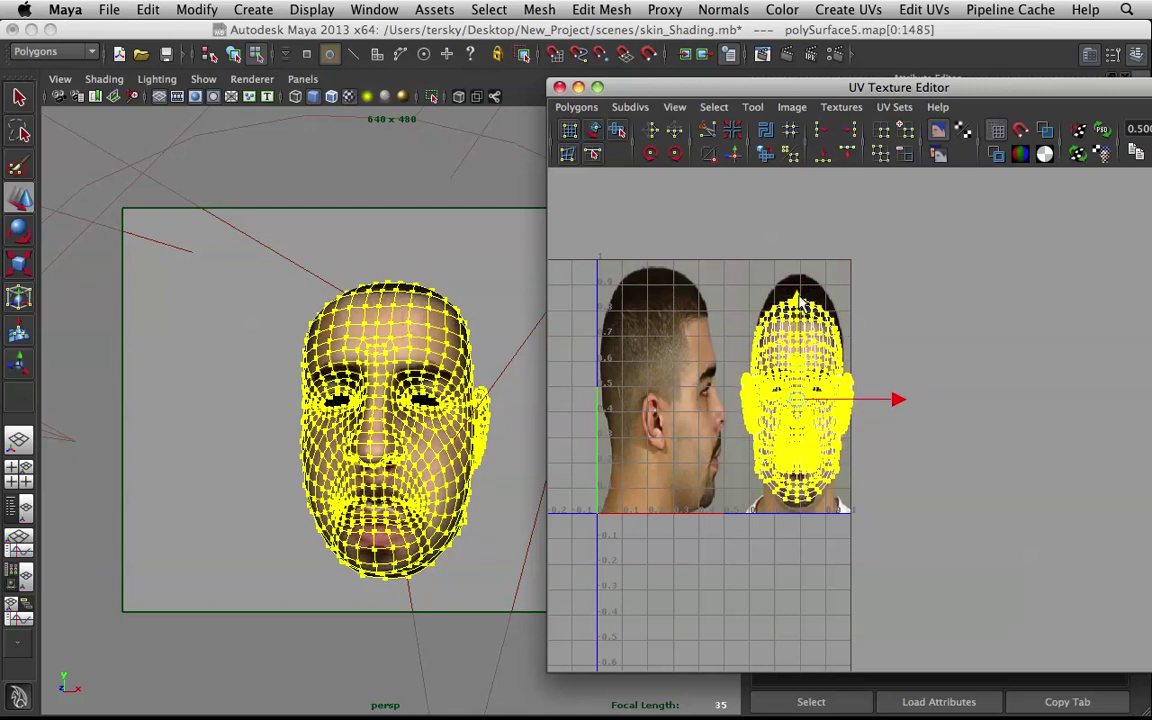
pyautogui.scroll(4, 420, 437)
pyautogui.keyDown('alt'); pyautogui.moveTo(411, 437); pyautogui.dragTo(445, 435); pyautogui.keyUp('alt')
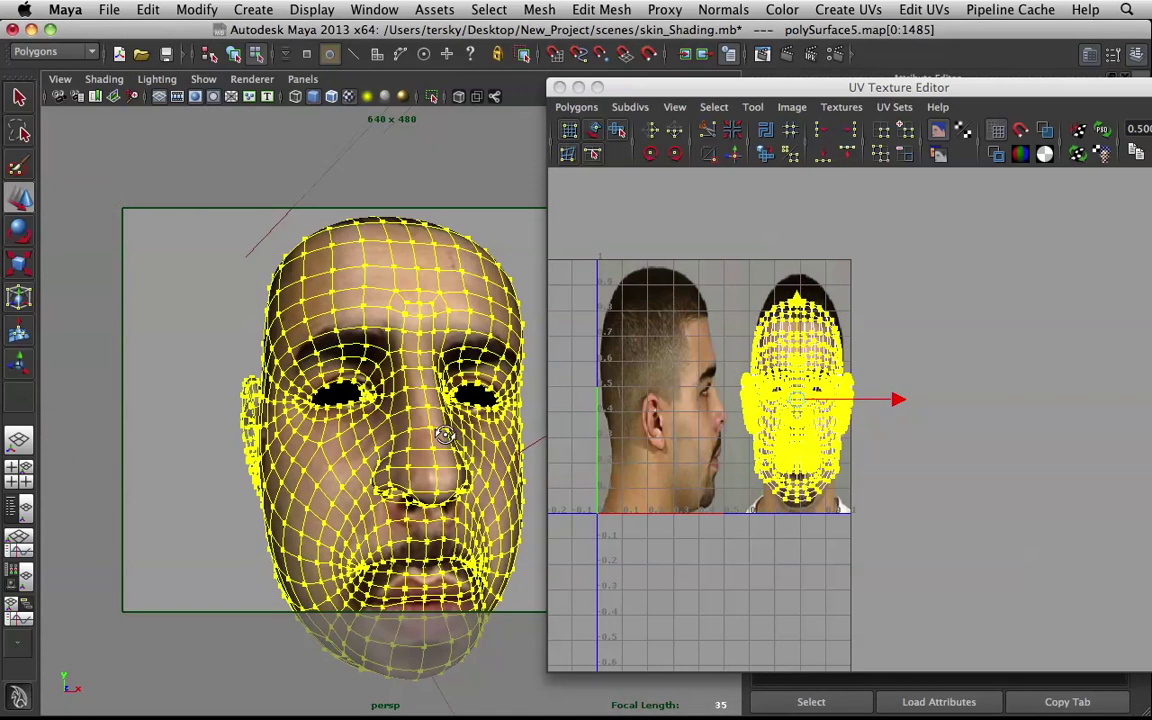
pyautogui.click(202, 404)
# - Reselect all the head's UVs and scale them slightly narrower horizontally so the eyes line up with the photo
pyautogui.scroll(-4, 340, 422)
pyautogui.keyDown('alt'); pyautogui.moveTo(340, 422); pyautogui.dragTo(231, 424); pyautogui.keyUp('alt')
pyautogui.scroll(4, 424, 417)
pyautogui.keyDown('alt'); pyautogui.moveTo(425, 417); pyautogui.dragTo(420, 411); pyautogui.keyUp('alt')
pyautogui.keyDown('alt'); pyautogui.moveTo(785, 450); pyautogui.dragTo(890, 426, button='right'); pyautogui.keyUp('alt')
pyautogui.scroll(-2, 884, 418)
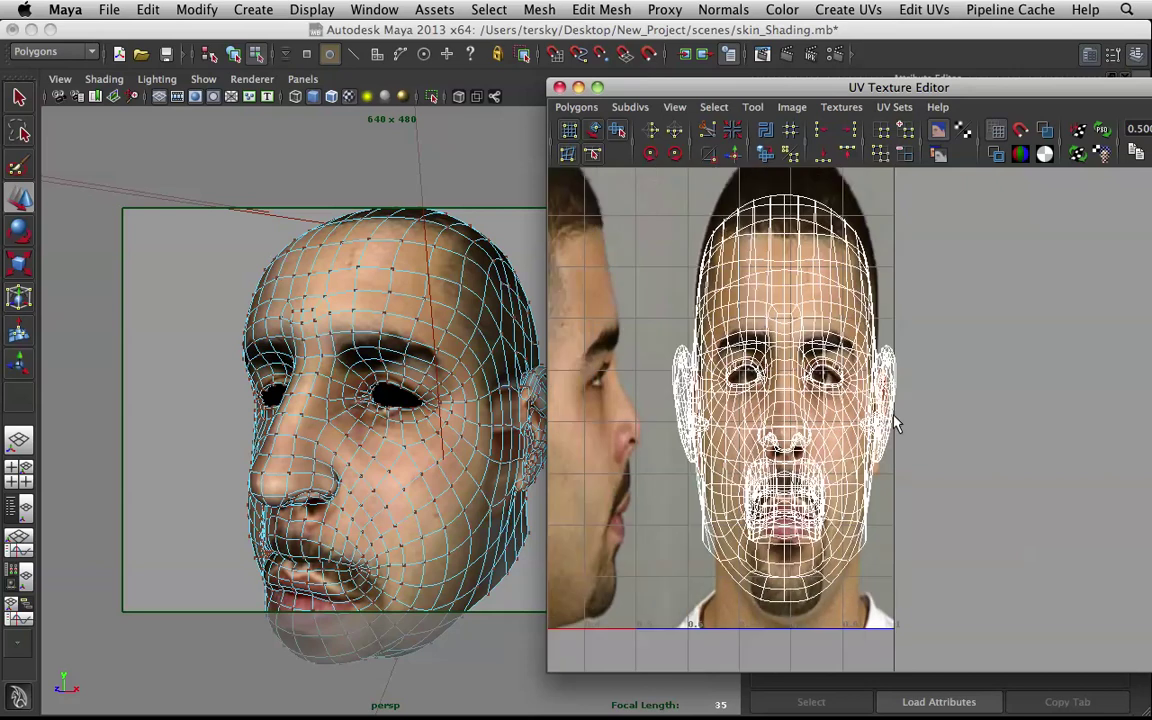
pyautogui.moveTo(981, 712); pyautogui.dragTo(981, 712)
pyautogui.keyDown('alt'); pyautogui.moveTo(856, 550); pyautogui.dragTo(960, 546, button='right'); pyautogui.keyUp('alt')
pyautogui.keyDown('alt'); pyautogui.moveTo(686, 532); pyautogui.dragTo(871, 509, button='middle'); pyautogui.keyUp('alt')
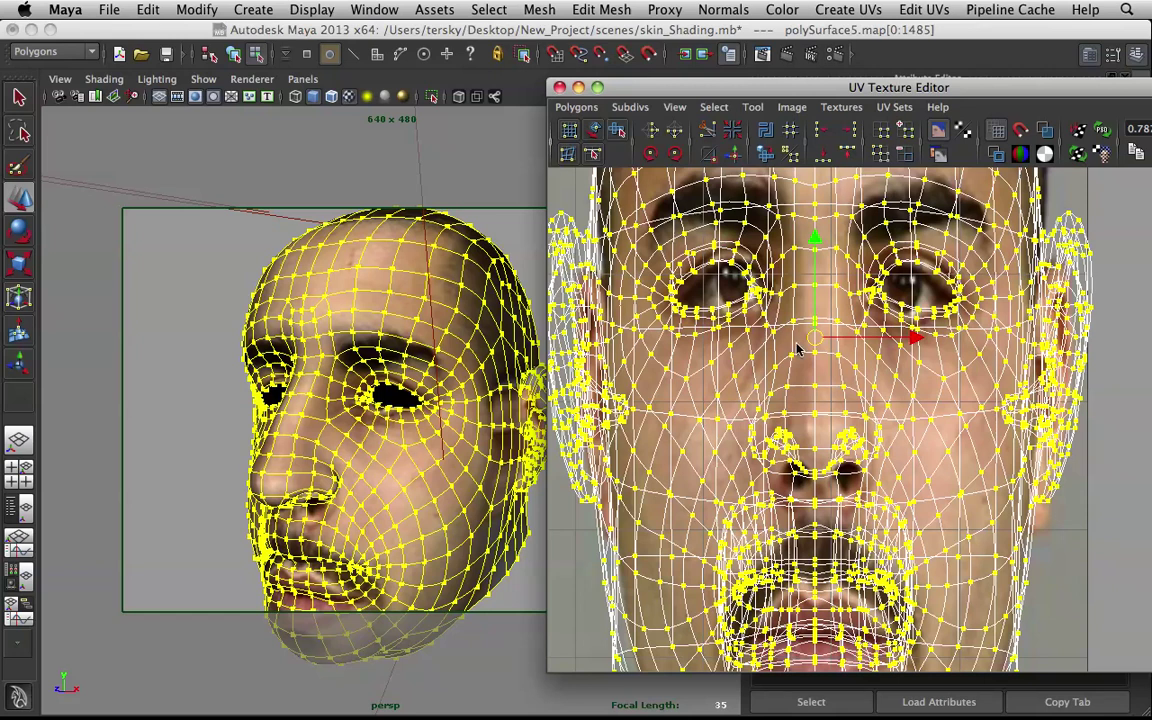
pyautogui.press('r')
pyautogui.moveTo(907, 338); pyautogui.dragTo(903, 338)
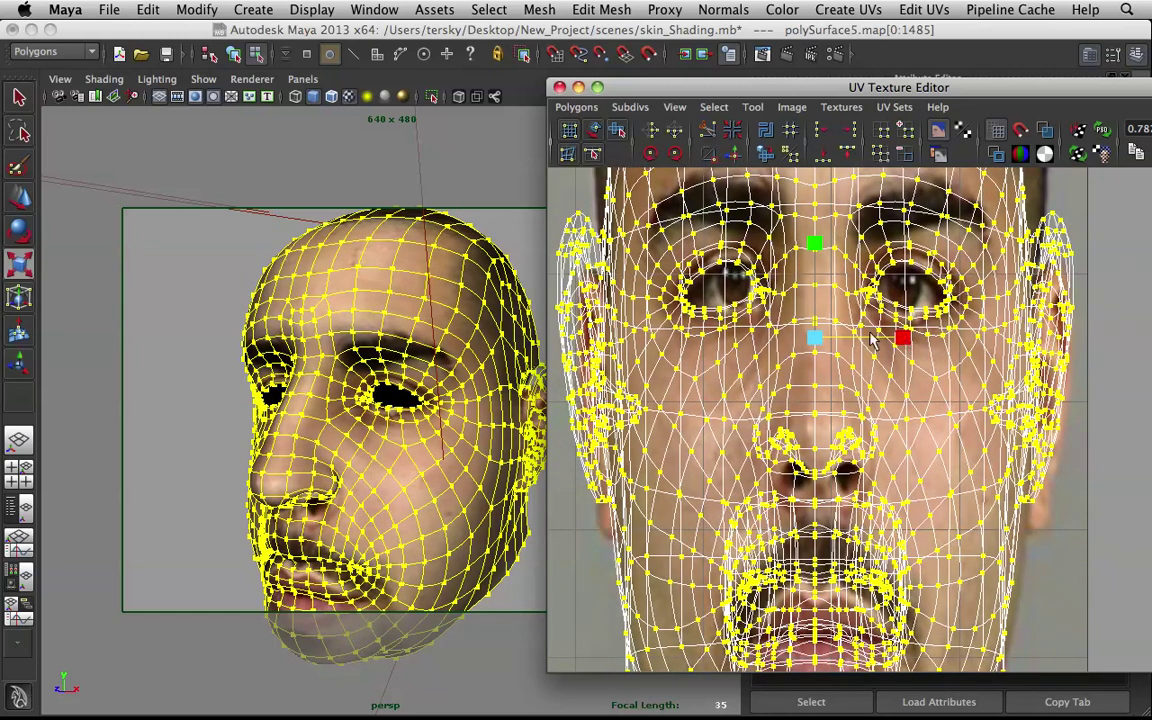
# - Using the UV Smudge Tool, nudge the right eye's outer corner inward and the left eye's lower lid down to match the photo
pyautogui.click(569, 155)
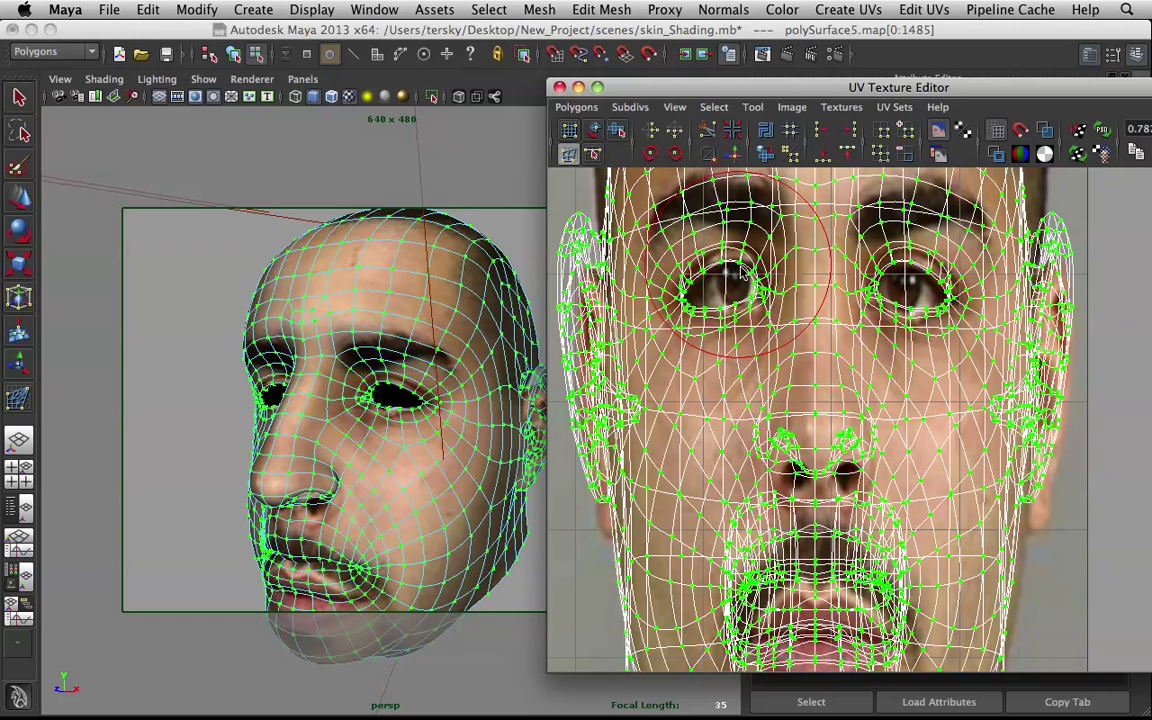
pyautogui.moveTo(683, 293); pyautogui.dragTo(695, 295)
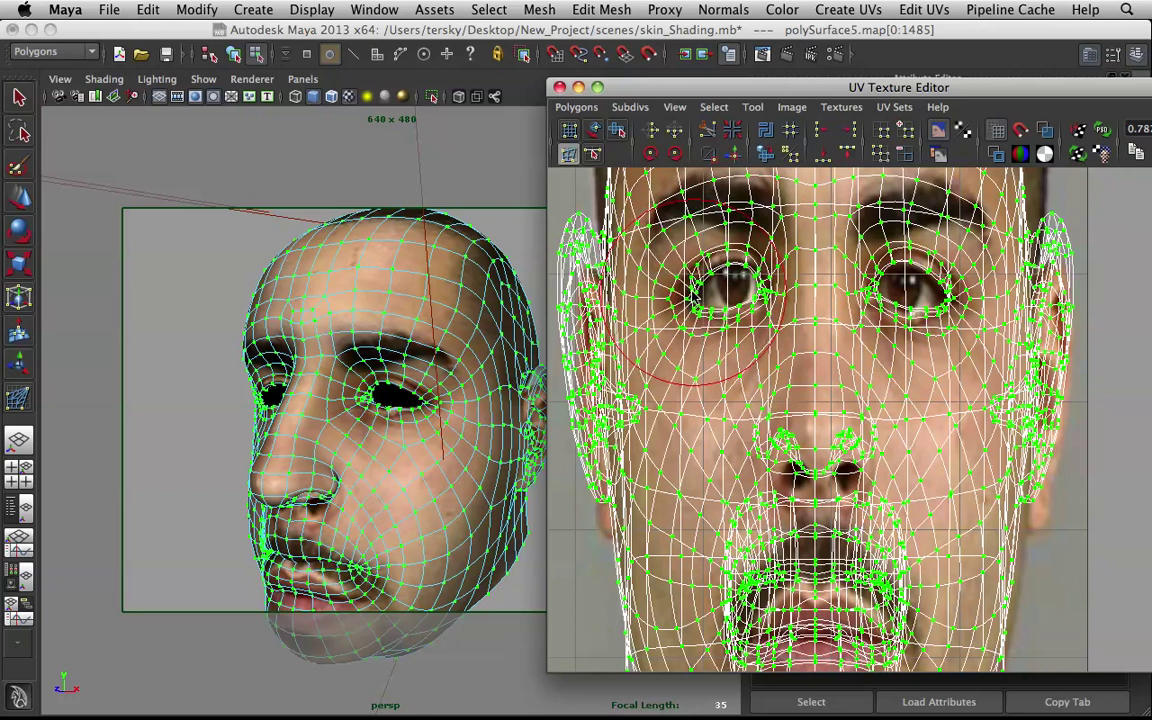
pyautogui.keyDown('alt'); pyautogui.moveTo(330, 416); pyautogui.dragTo(463, 404); pyautogui.keyUp('alt')
pyautogui.scroll(6, 368, 404)
pyautogui.keyDown('alt'); pyautogui.moveTo(368, 404); pyautogui.dragTo(323, 414); pyautogui.keyUp('alt')
pyautogui.keyDown('alt'); pyautogui.moveTo(333, 302); pyautogui.dragTo(432, 404); pyautogui.keyUp('alt')
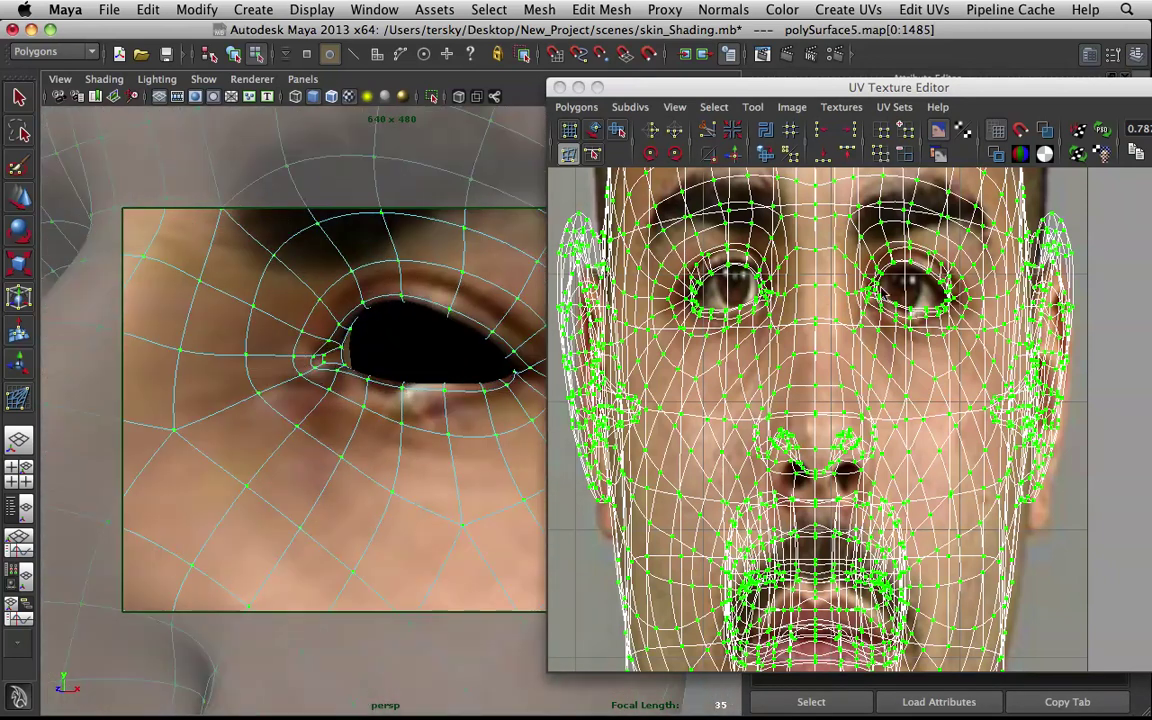
pyautogui.click(912, 308)
pyautogui.moveTo(908, 310); pyautogui.dragTo(908, 325)
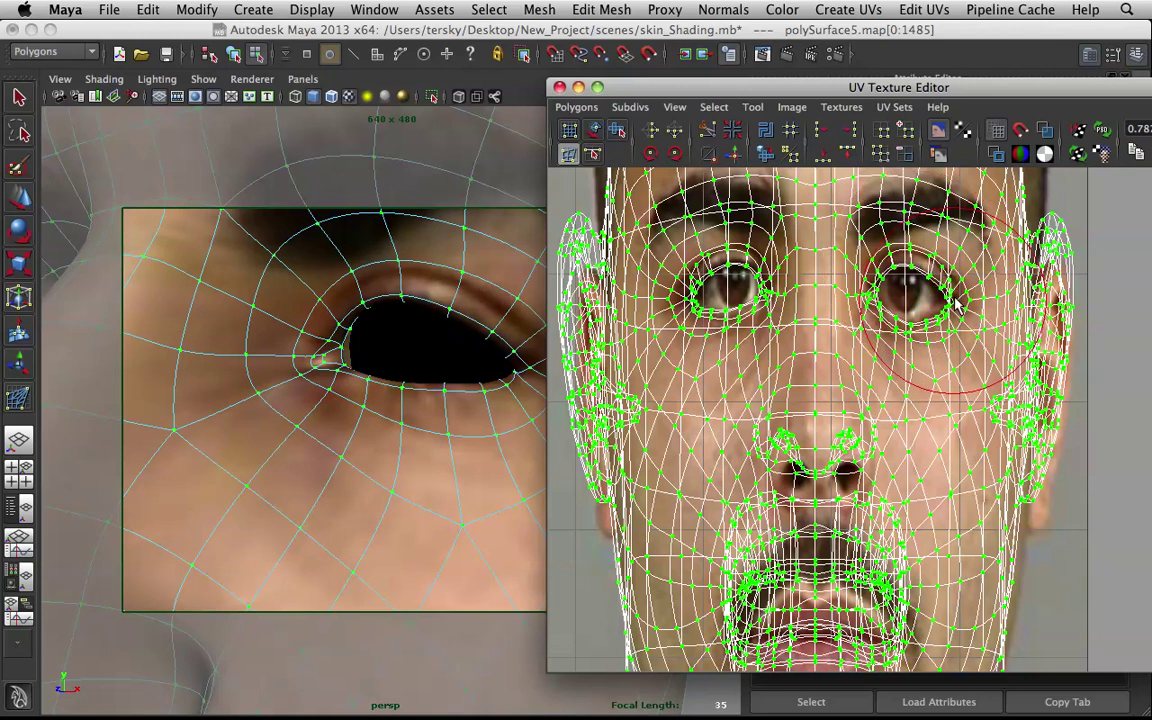
# - Smudge the UVs along the lower lid and inner corner of the character's right eye to match the photo
pyautogui.press('f')
pyautogui.keyDown('alt'); pyautogui.moveTo(296, 289); pyautogui.dragTo(442, 311); pyautogui.keyUp('alt')
pyautogui.keyDown('alt'); pyautogui.moveTo(442, 311); pyautogui.dragTo(280, 298, button='right'); pyautogui.keyUp('alt')
pyautogui.keyDown('alt'); pyautogui.moveTo(339, 308); pyautogui.dragTo(316, 317); pyautogui.keyUp('alt')
pyautogui.click(724, 273)
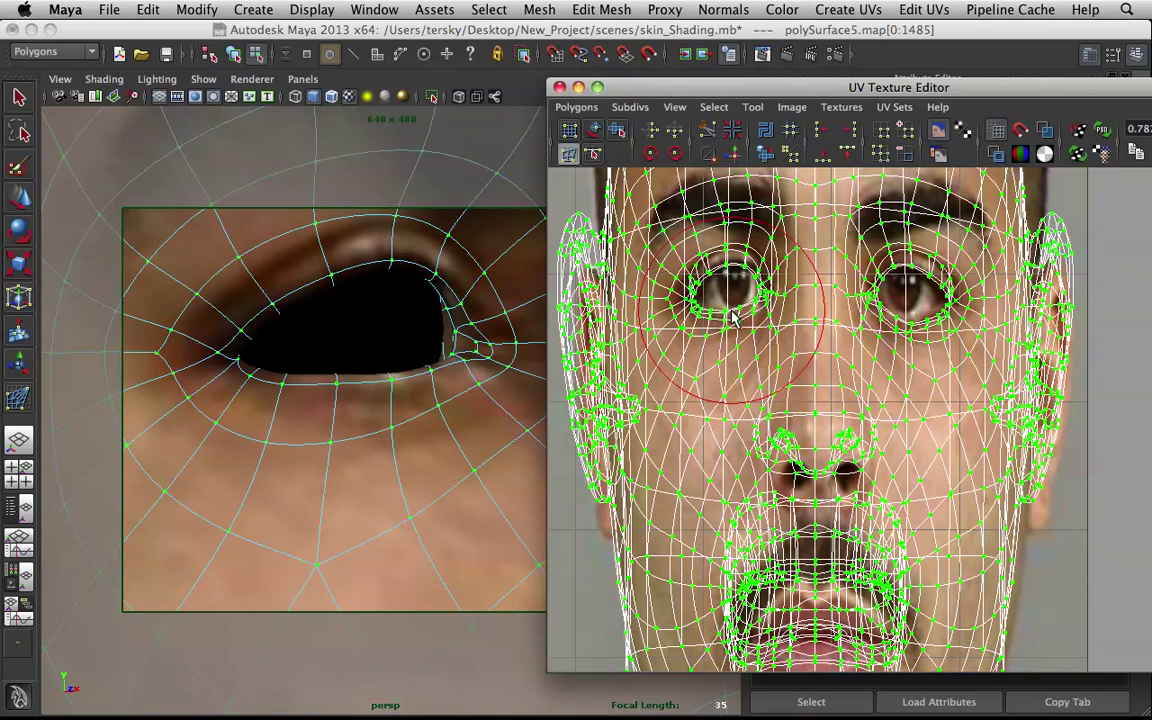
pyautogui.moveTo(751, 305); pyautogui.dragTo(757, 307)
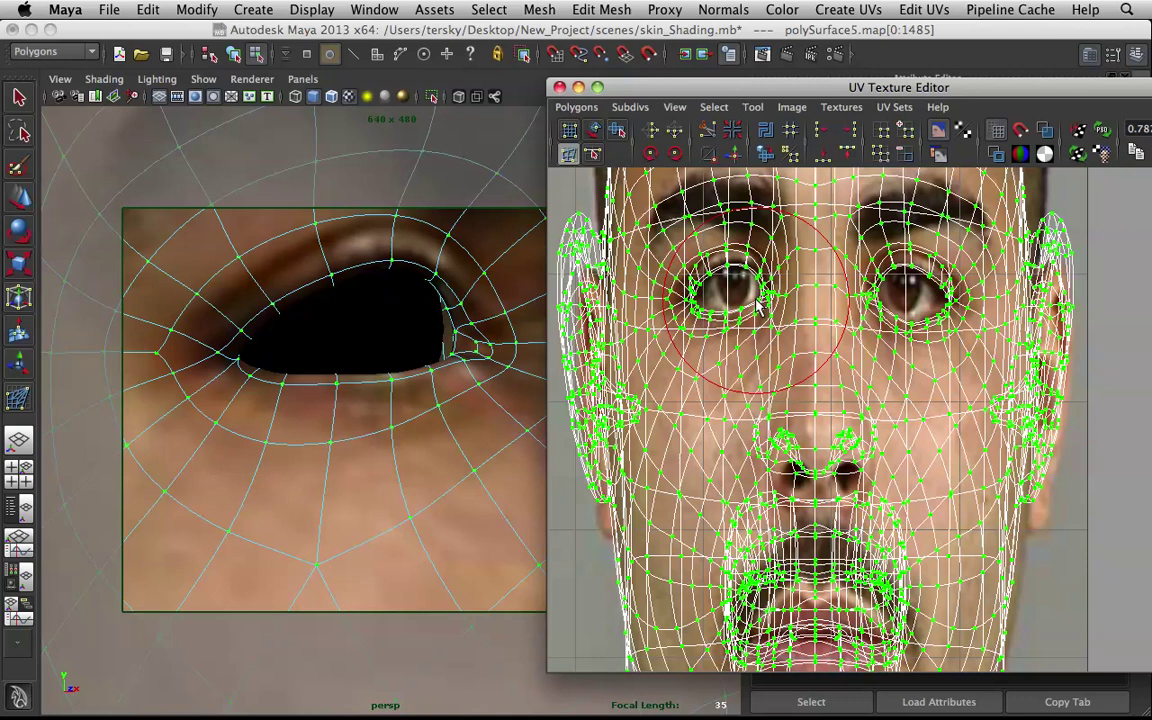
# - Smudge the nose tip and nostril UVs down toward the nostrils in the photo
pyautogui.keyDown('alt'); pyautogui.moveTo(280, 375); pyautogui.dragTo(315, 363); pyautogui.keyUp('alt')
pyautogui.keyDown('alt'); pyautogui.moveTo(315, 363); pyautogui.dragTo(328, 262, button='middle'); pyautogui.keyUp('alt')
pyautogui.scroll(4, 954, 452)
pyautogui.keyDown('alt'); pyautogui.moveTo(916, 466); pyautogui.dragTo(916, 320, button='middle'); pyautogui.keyUp('alt')
pyautogui.scroll(3, 875, 353)
pyautogui.moveTo(841, 281)
pyautogui.mouseDown()
pyautogui.moveTo(839, 326)
pyautogui.moveTo(753, 303)
pyautogui.moveTo(704, 234)
pyautogui.moveTo(783, 266)
pyautogui.mouseUp()
pyautogui.moveTo(773, 252); pyautogui.dragTo(818, 270, button='middle')
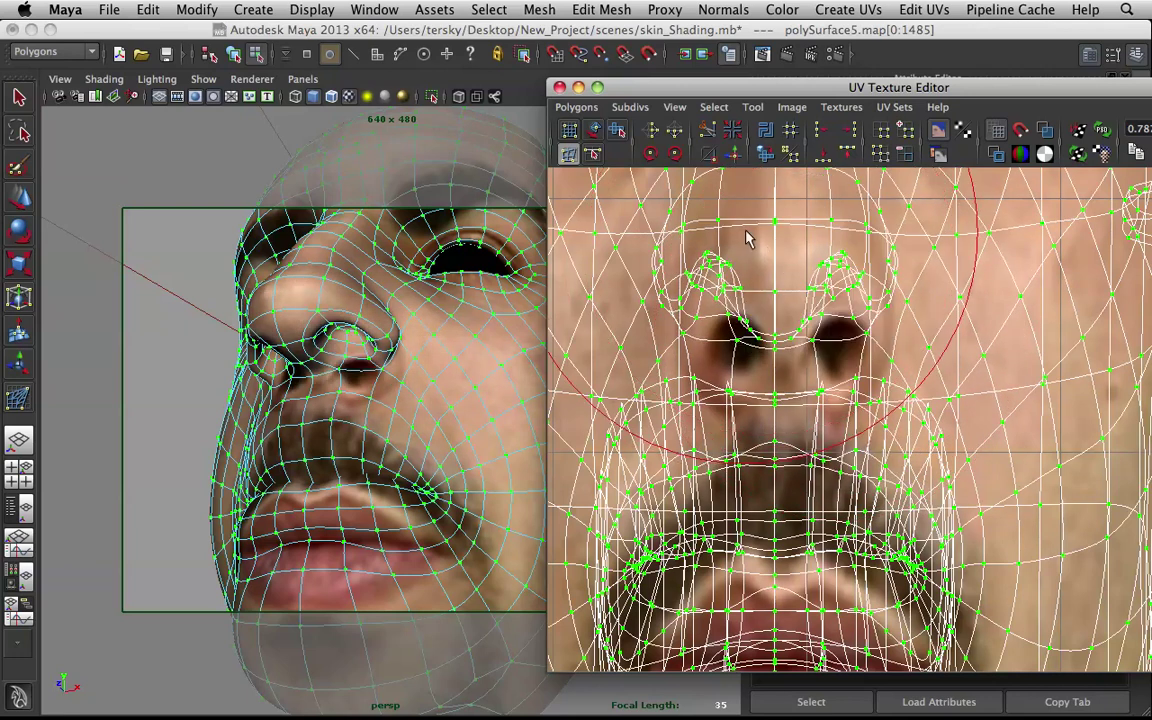
pyautogui.moveTo(783, 242)
pyautogui.mouseDown()
pyautogui.moveTo(776, 285)
pyautogui.moveTo(836, 364)
pyautogui.mouseUp()
pyautogui.moveTo(742, 354)
pyautogui.mouseDown()
pyautogui.moveTo(752, 369)
pyautogui.moveTo(752, 334)
pyautogui.mouseUp()
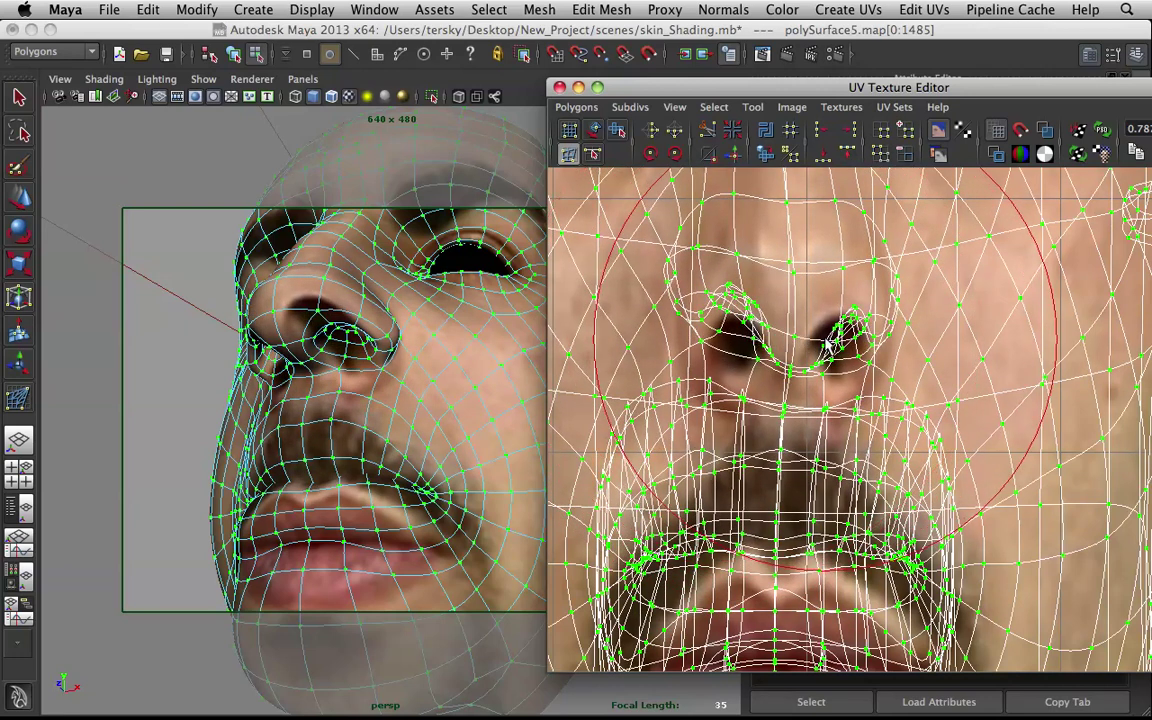
# - Smudge the nostril and nose-base UVs back up to even out both sides of the nose
pyautogui.moveTo(827, 334); pyautogui.dragTo(805, 316)
pyautogui.moveTo(305, 345)
pyautogui.keyDown('alt'); pyautogui.mouseDown()
pyautogui.moveTo(432, 347)
pyautogui.moveTo(386, 310)
pyautogui.mouseUp(); pyautogui.keyUp('alt')
pyautogui.moveTo(772, 355)
pyautogui.mouseDown()
pyautogui.moveTo(788, 338)
pyautogui.moveTo(771, 329)
pyautogui.mouseUp()
pyautogui.moveTo(841, 396); pyautogui.dragTo(833, 384)
pyautogui.keyDown('alt'); pyautogui.moveTo(249, 408); pyautogui.dragTo(255, 470); pyautogui.keyUp('alt')
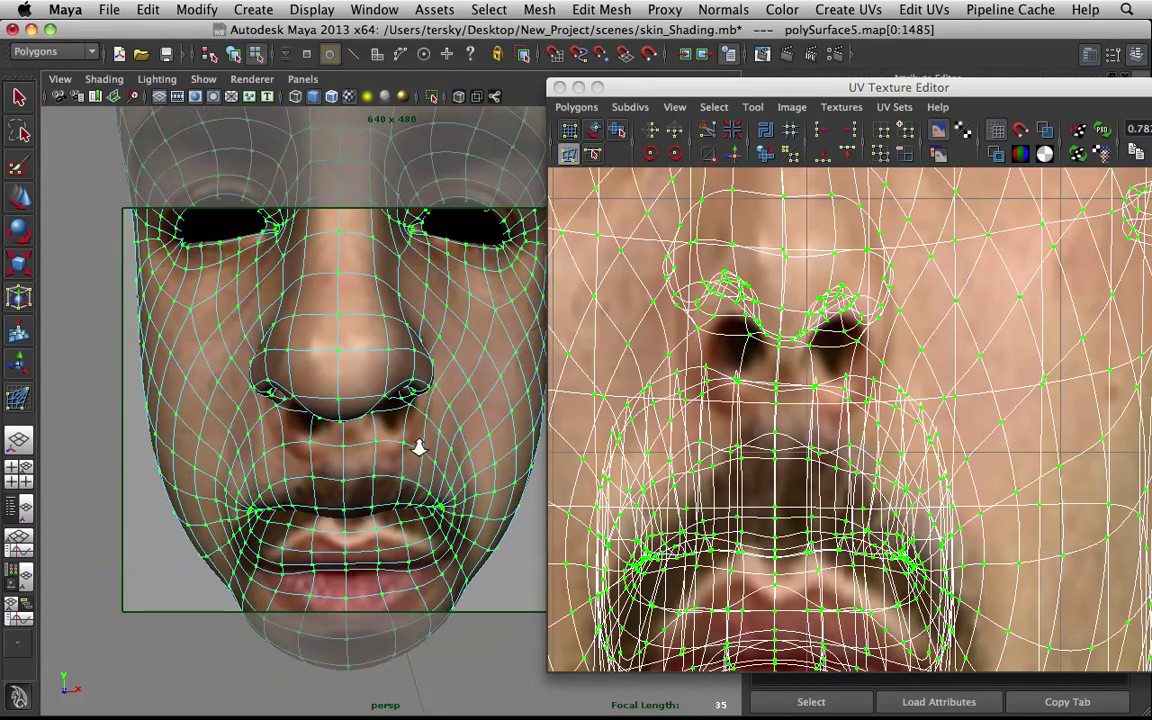
pyautogui.keyDown('alt'); pyautogui.moveTo(432, 460); pyautogui.dragTo(399, 404); pyautogui.keyUp('alt')
pyautogui.click(835, 310)
pyautogui.moveTo(837, 311); pyautogui.dragTo(833, 304)
# - Select the UVs around both nostrils and unfold them with the Smooth UV Tool
pyautogui.press('q')
pyautogui.moveTo(831, 303); pyautogui.dragTo(898, 304, button='right')
pyautogui.moveTo(792, 279); pyautogui.dragTo(866, 368)
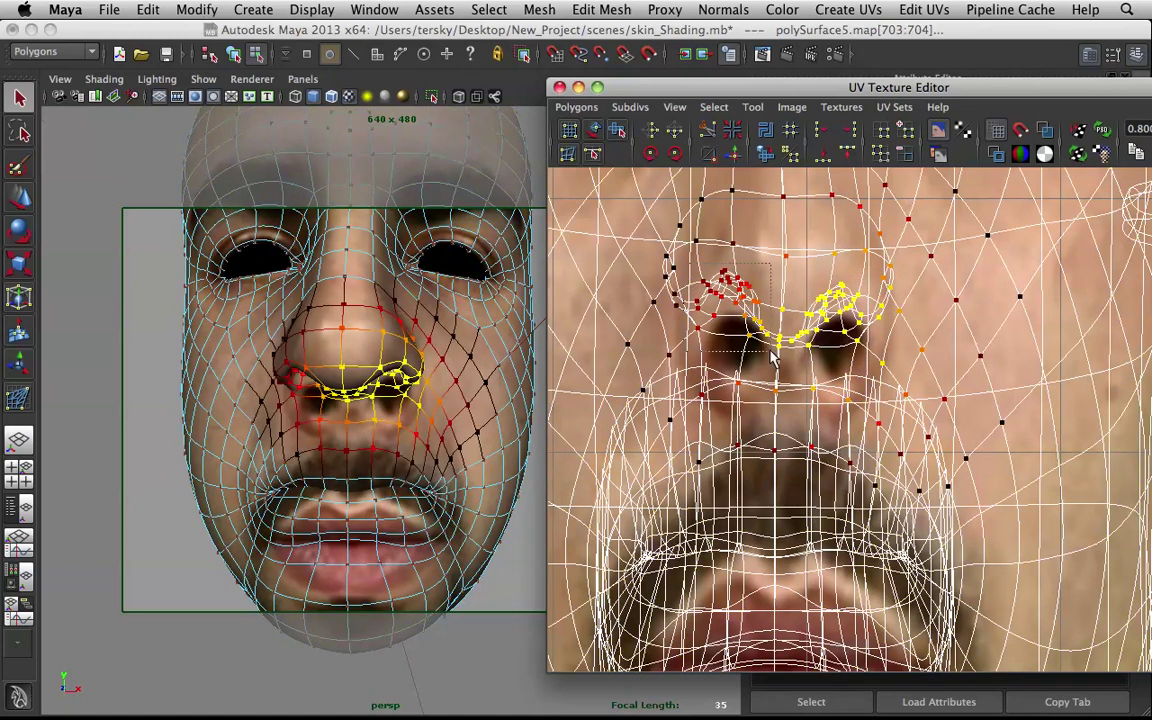
pyautogui.keyDown('shift'); pyautogui.moveTo(773, 358); pyautogui.dragTo(772, 356); pyautogui.keyUp('shift')
pyautogui.keyDown('shift'); pyautogui.rightClick(757, 343); pyautogui.keyUp('shift')
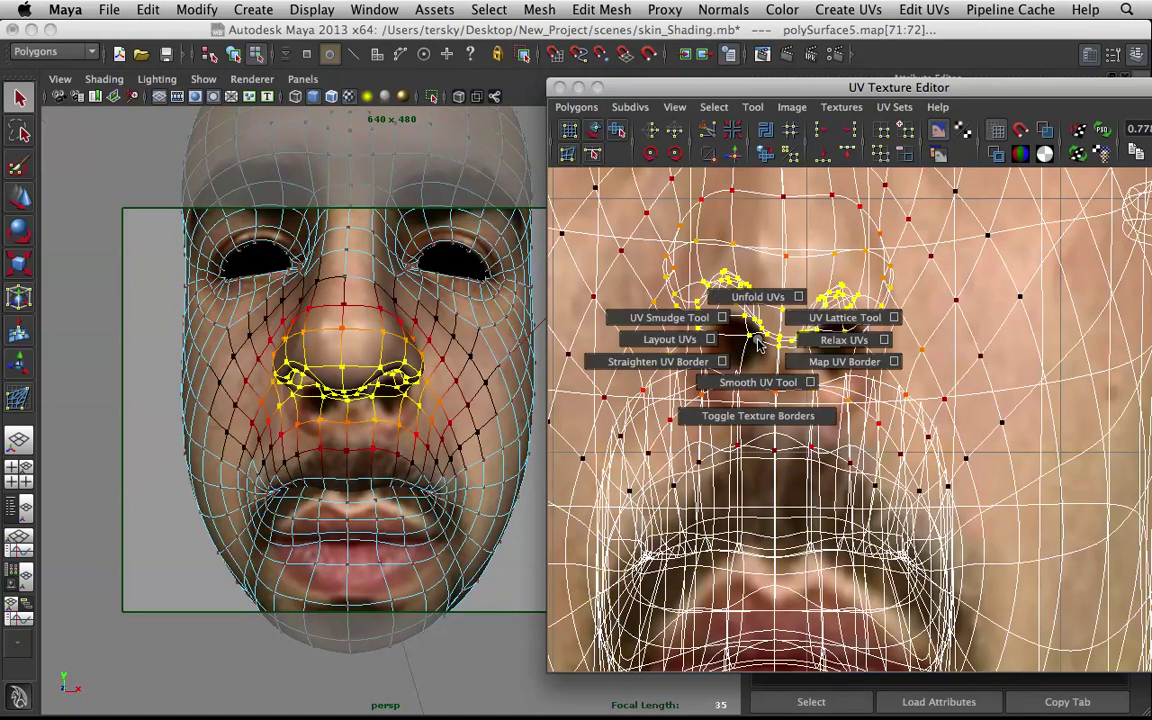
pyautogui.click(762, 388)
pyautogui.moveTo(665, 378); pyautogui.dragTo(857, 372)
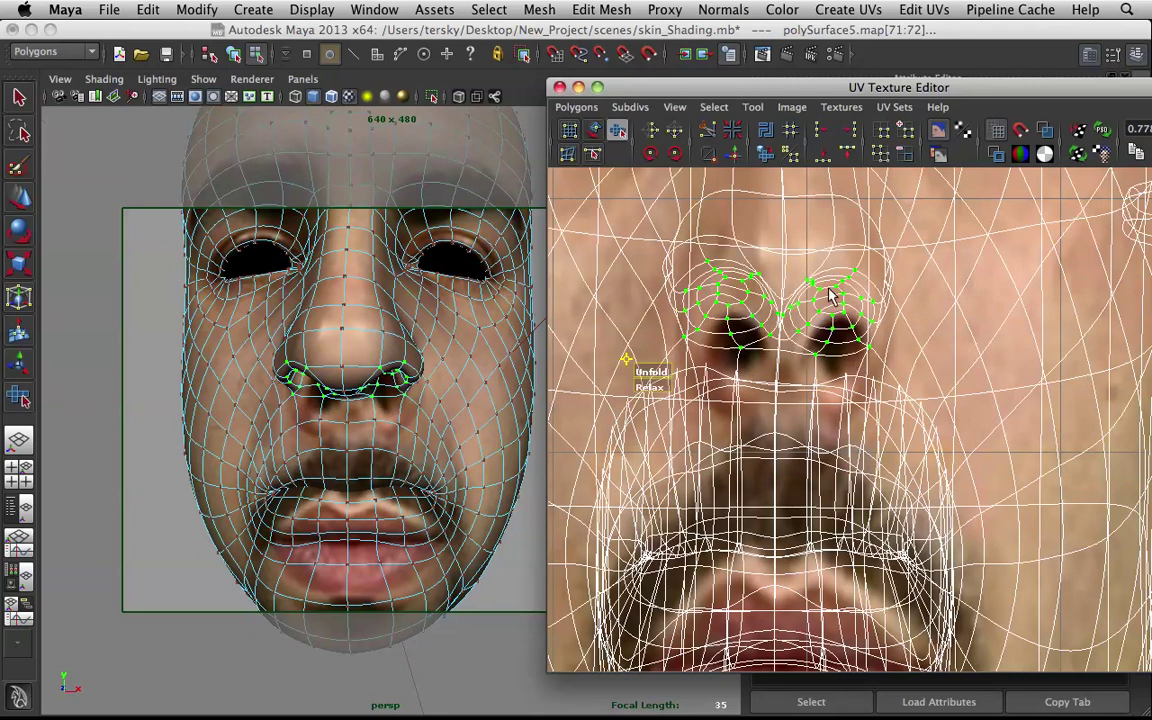
# - Move the unfolded nostril UVs down onto the photo's nostrils with soft selection, then deselect them
pyautogui.keyDown('alt'); pyautogui.moveTo(343, 396); pyautogui.dragTo(383, 368); pyautogui.keyUp('alt')
pyautogui.keyDown('alt'); pyautogui.moveTo(382, 367); pyautogui.dragTo(385, 392, button='middle'); pyautogui.keyUp('alt')
pyautogui.keyDown('alt'); pyautogui.moveTo(900, 340); pyautogui.dragTo(822, 327, button='right'); pyautogui.keyUp('alt')
pyautogui.press('q')
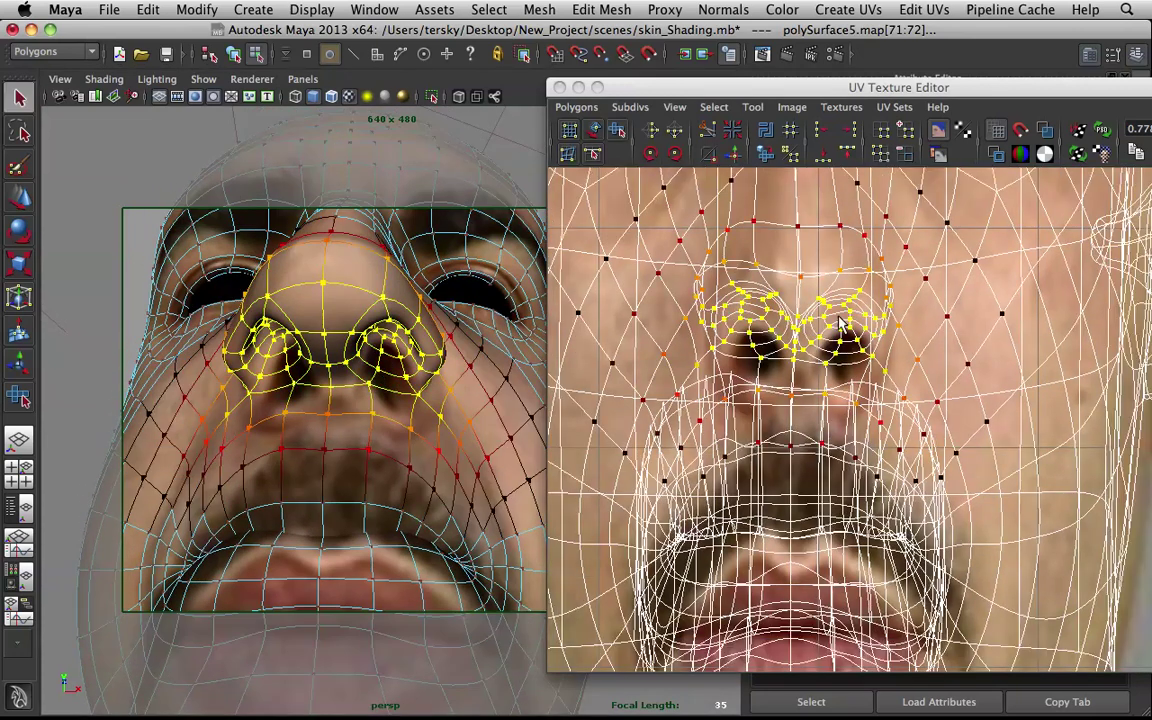
pyautogui.press('w')
pyautogui.moveTo(800, 322); pyautogui.dragTo(805, 366)
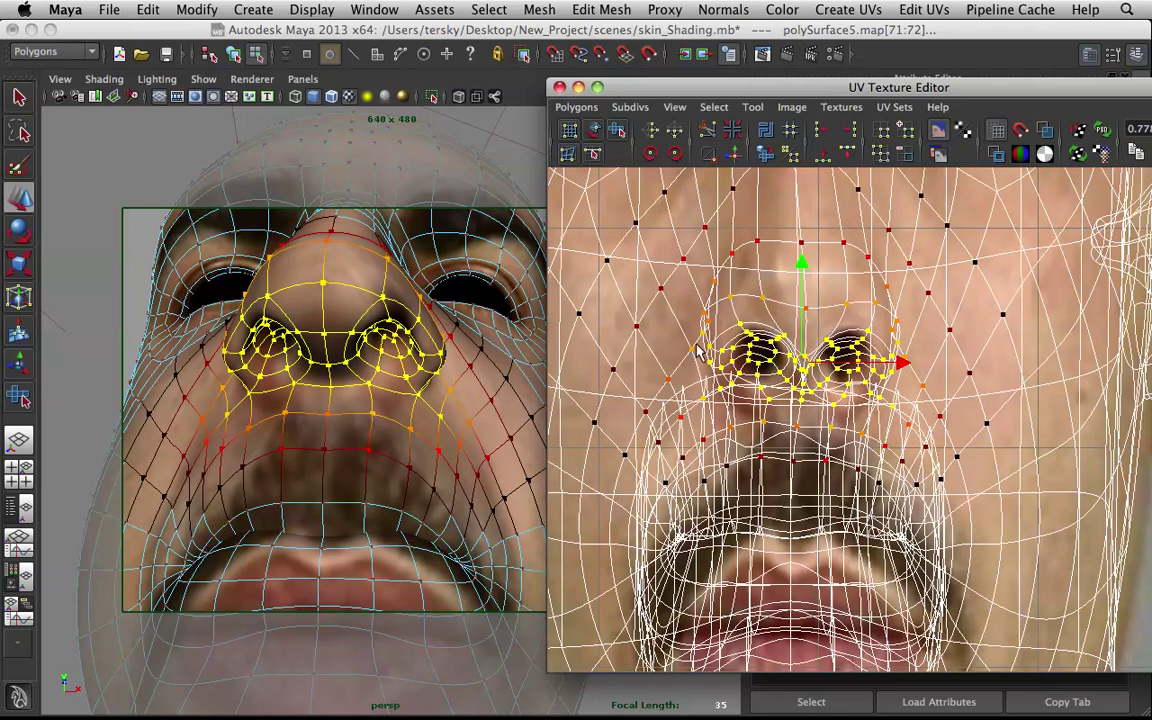
pyautogui.press('[')
pyautogui.click(195, 285)
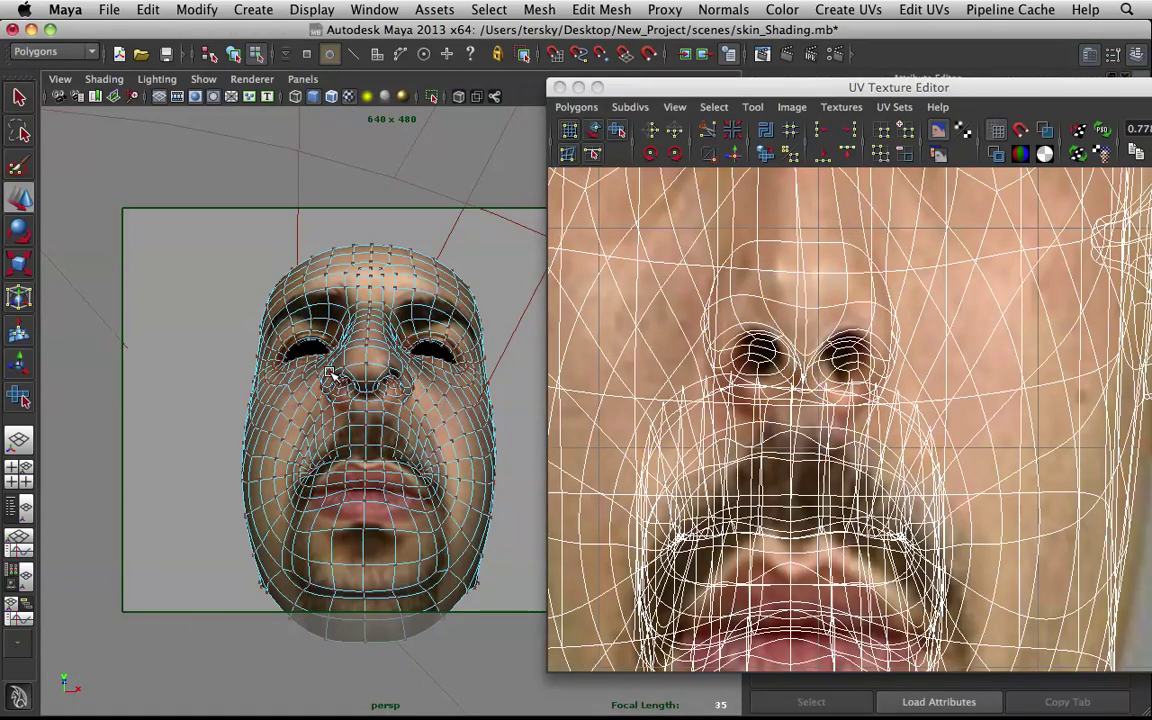
# - Return to object mode, reselect the head and select all of its UVs again in the UV Texture Editor
pyautogui.rightClick(360, 371)
pyautogui.moveTo(360, 372); pyautogui.dragTo(414, 340, button='right')
pyautogui.scroll(5, 406, 337)
pyautogui.keyDown('alt'); pyautogui.moveTo(401, 337); pyautogui.dragTo(419, 393); pyautogui.keyUp('alt')
pyautogui.click(509, 401)
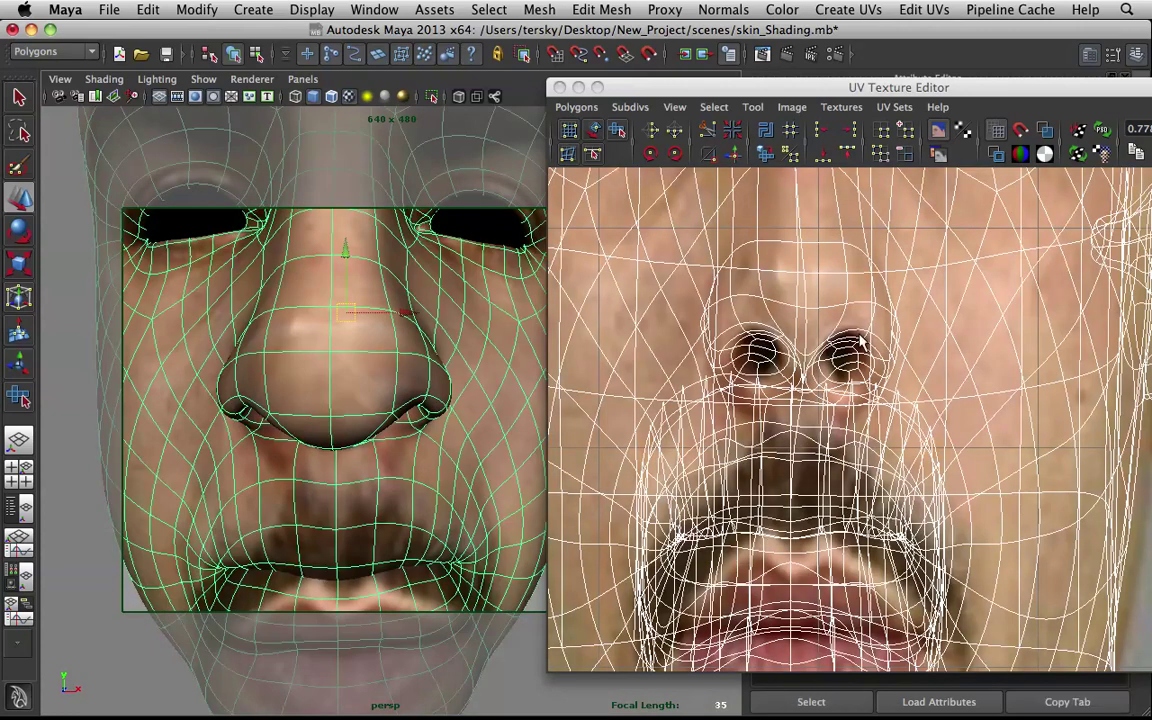
pyautogui.press('f')
pyautogui.rightClick(855, 348)
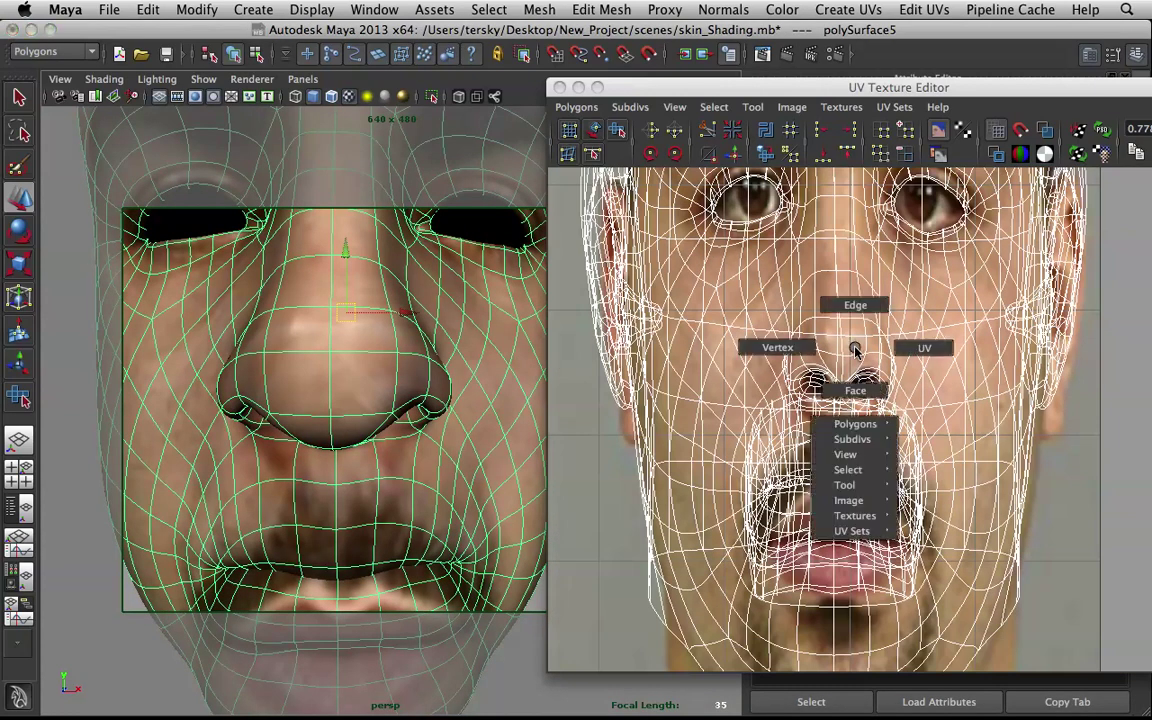
pyautogui.click(924, 347)
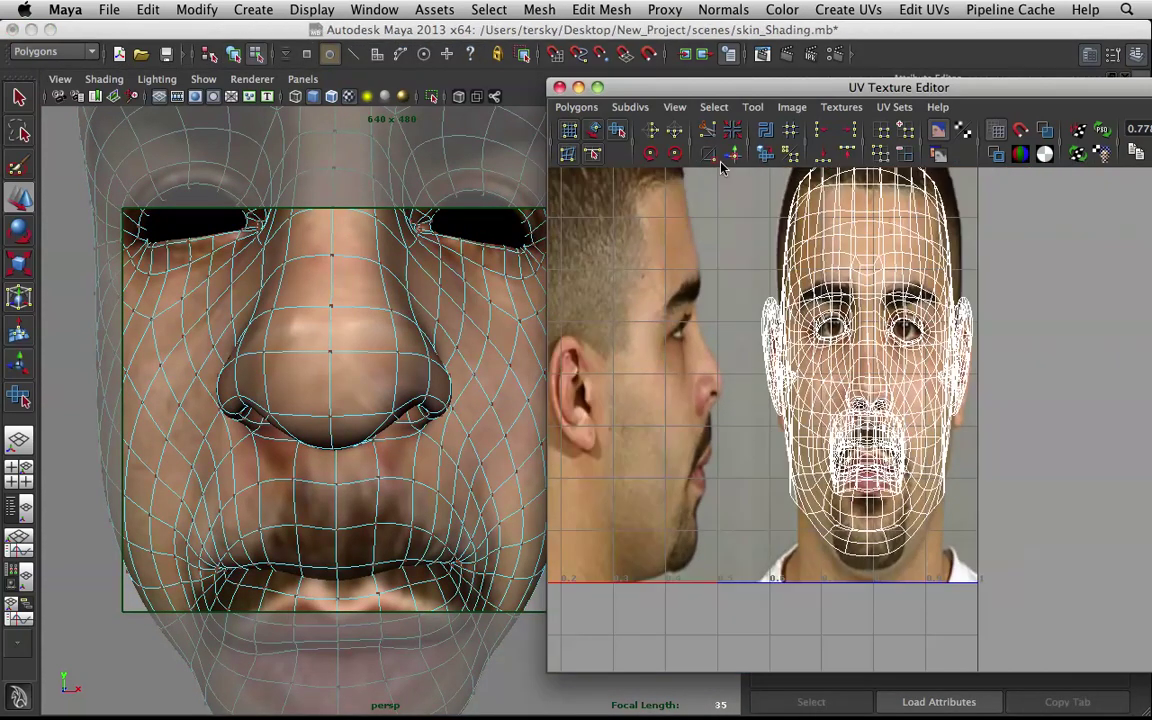
pyautogui.scroll(-2, 744, 198)
pyautogui.moveTo(746, 195); pyautogui.dragTo(1037, 590)
pyautogui.scroll(6, 918, 422)
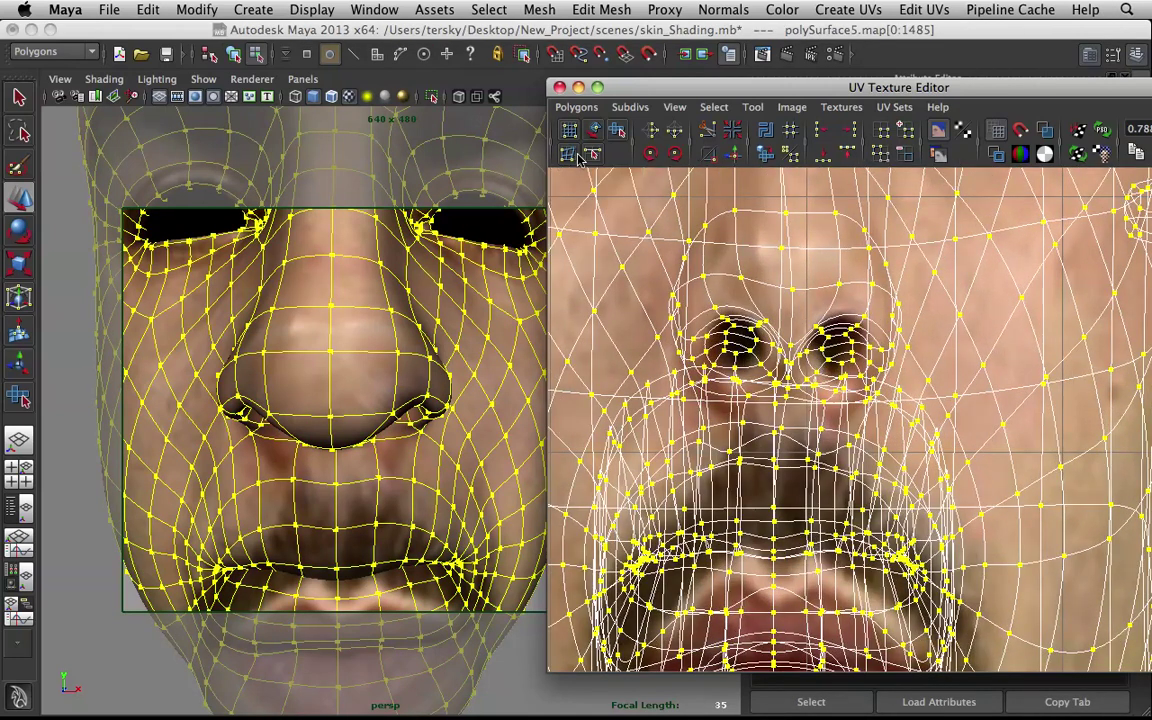
# - Smudge the UVs below the nose and above the upper lip with the UV Smudge Tool to fit the photo
pyautogui.click(567, 155)
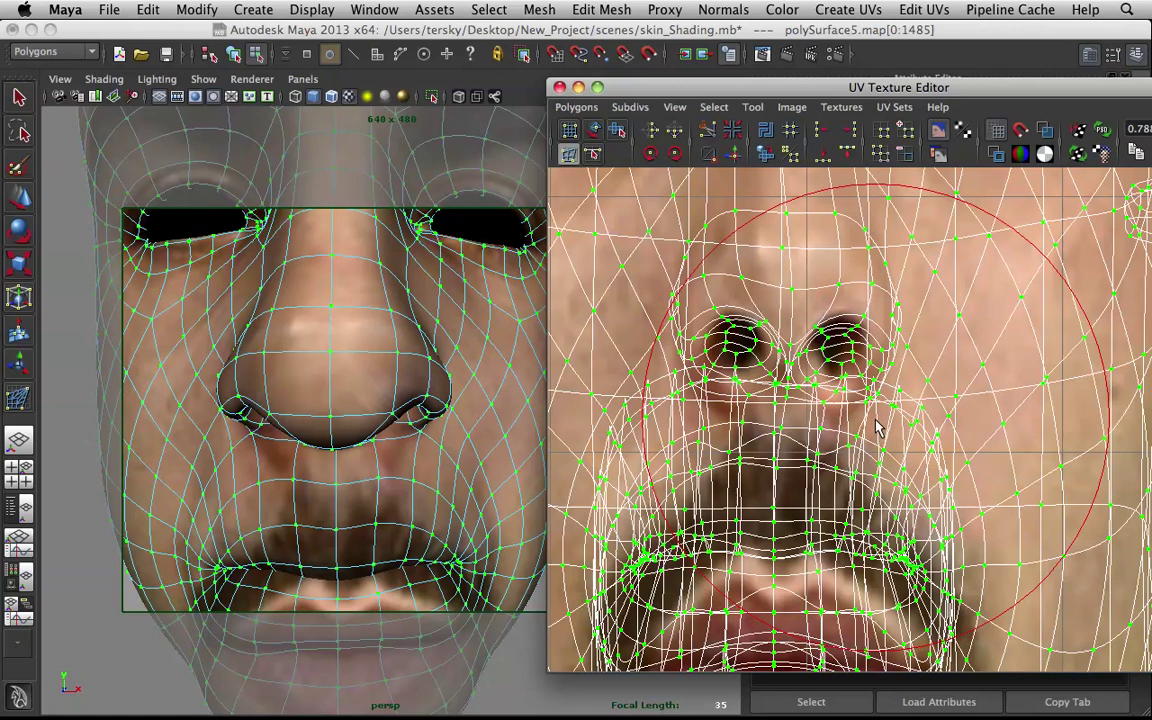
pyautogui.moveTo(875, 433)
pyautogui.mouseDown()
pyautogui.moveTo(869, 442)
pyautogui.moveTo(869, 417)
pyautogui.mouseUp()
pyautogui.moveTo(774, 479)
pyautogui.mouseDown()
pyautogui.moveTo(771, 509)
pyautogui.moveTo(761, 504)
pyautogui.mouseUp()
pyautogui.moveTo(403, 470)
pyautogui.keyDown('alt'); pyautogui.mouseDown()
pyautogui.moveTo(406, 411)
pyautogui.moveTo(410, 425)
pyautogui.moveTo(512, 483)
pyautogui.mouseUp(); pyautogui.keyUp('alt')
# - Smudge the UVs at the middle of the mouth down toward the line between the photo's lips
pyautogui.scroll(-2, 887, 460)
pyautogui.keyDown('alt'); pyautogui.moveTo(817, 583); pyautogui.dragTo(830, 476, button='middle'); pyautogui.keyUp('alt')
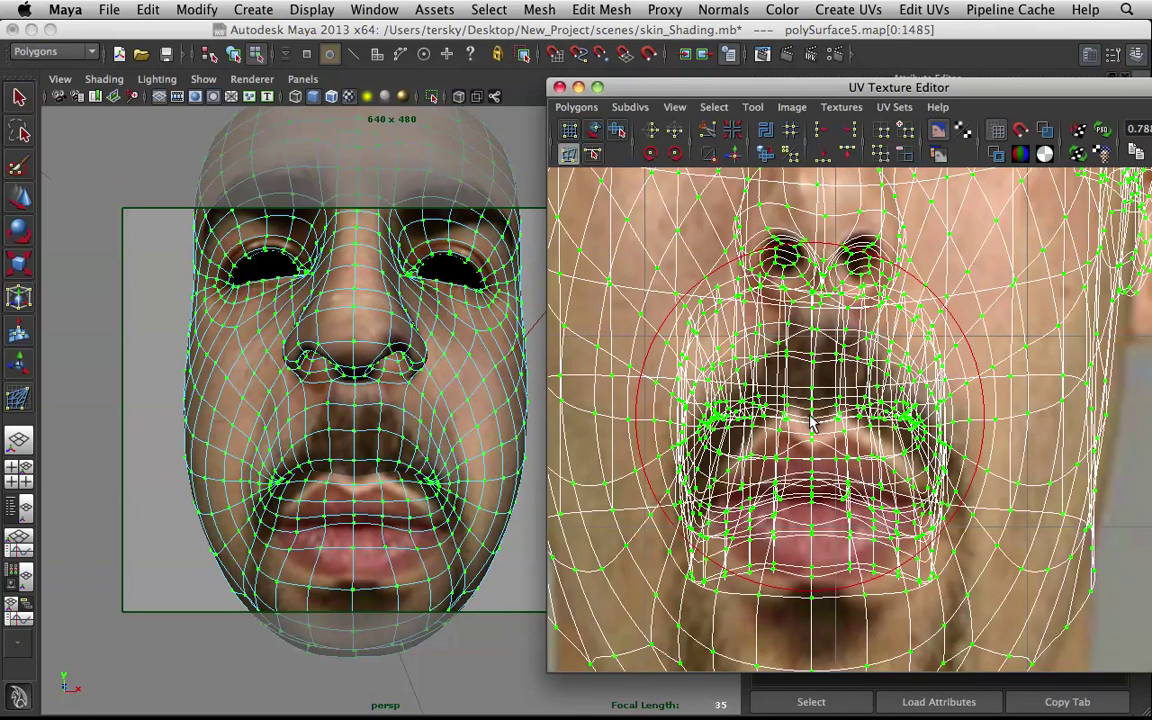
pyautogui.moveTo(813, 444)
pyautogui.mouseDown()
pyautogui.moveTo(812, 488)
pyautogui.moveTo(825, 432)
pyautogui.mouseUp()
pyautogui.moveTo(865, 420); pyautogui.dragTo(832, 505)
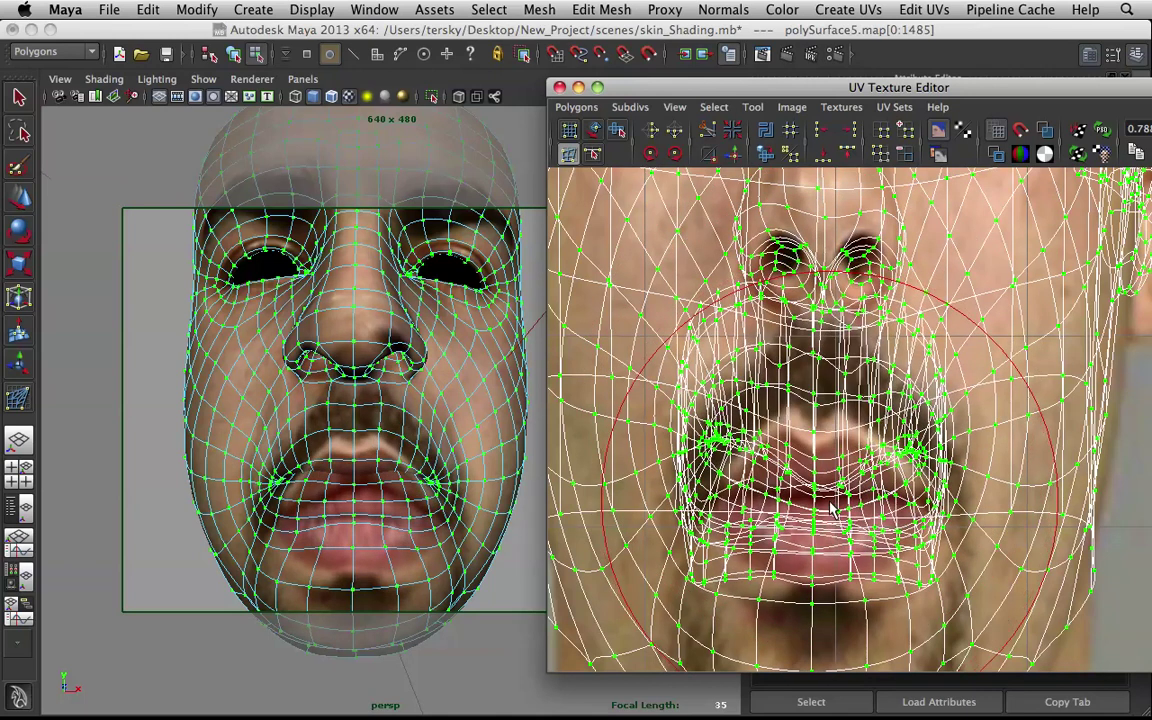
# - Smudge both mouth corners down to the photo's mouth corners and adjust the lower-lip UVs to fit
pyautogui.moveTo(920, 458); pyautogui.dragTo(934, 509)
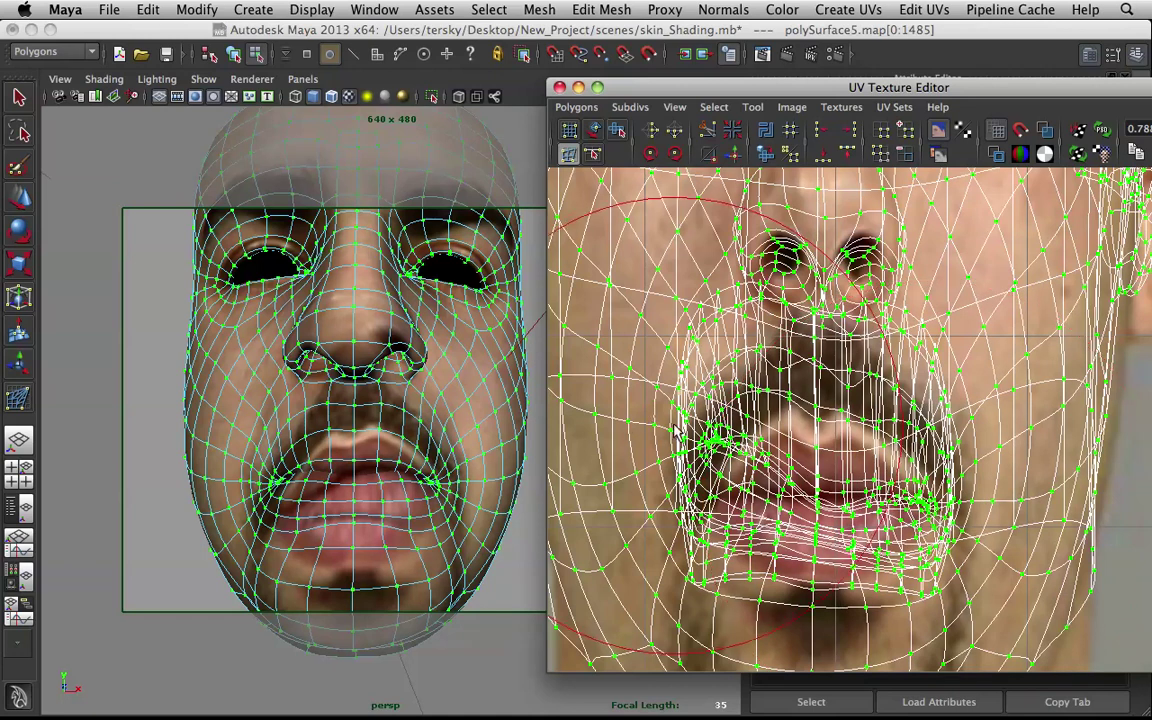
pyautogui.moveTo(666, 470)
pyautogui.mouseDown()
pyautogui.moveTo(684, 527)
pyautogui.moveTo(702, 498)
pyautogui.mouseUp()
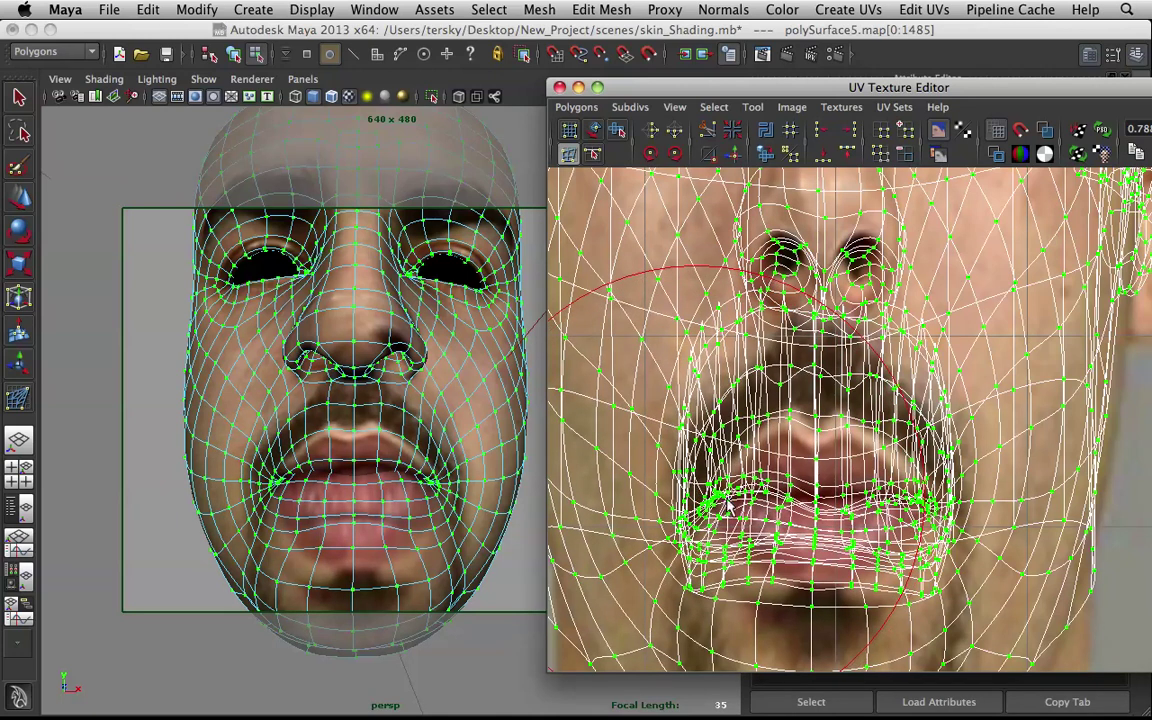
pyautogui.moveTo(805, 560)
pyautogui.mouseDown()
pyautogui.moveTo(822, 513)
pyautogui.moveTo(815, 496)
pyautogui.mouseUp()
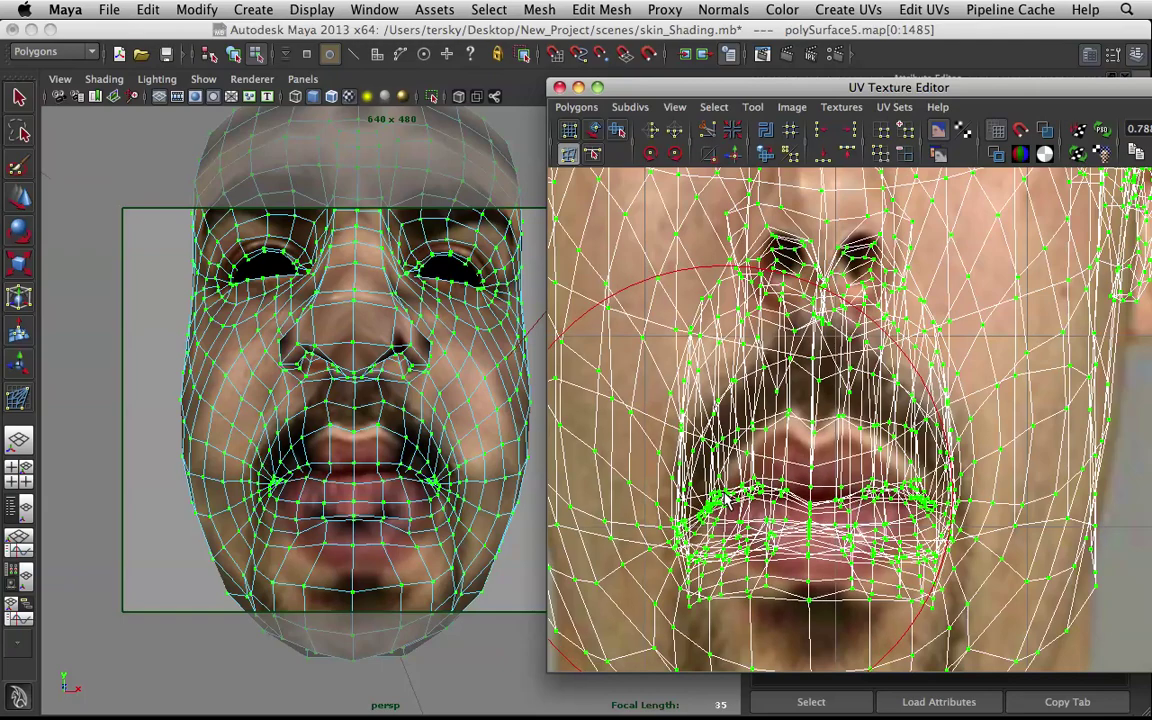
pyautogui.moveTo(396, 450)
pyautogui.keyDown('alt'); pyautogui.mouseDown()
pyautogui.moveTo(433, 447)
pyautogui.moveTo(427, 429)
pyautogui.moveTo(350, 437)
pyautogui.moveTo(385, 445)
pyautogui.mouseUp(); pyautogui.keyUp('alt')
pyautogui.keyDown('alt'); pyautogui.moveTo(820, 486); pyautogui.dragTo(813, 404, button='middle'); pyautogui.keyUp('alt')
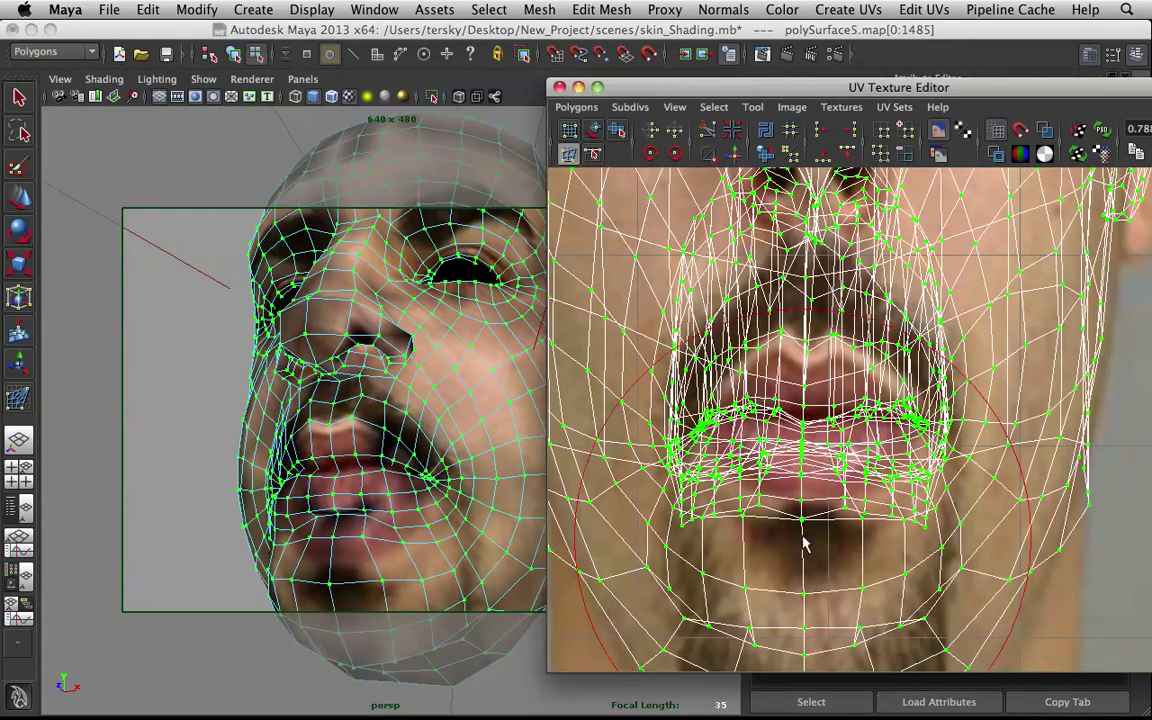
# - Smudge the UVs below the lower lip down toward the chin to fit the photo's lower lip
pyautogui.moveTo(797, 525)
pyautogui.mouseDown()
pyautogui.moveTo(805, 643)
pyautogui.moveTo(797, 625)
pyautogui.mouseUp()
pyautogui.keyDown('alt'); pyautogui.moveTo(357, 465); pyautogui.dragTo(450, 437); pyautogui.keyUp('alt')
pyautogui.scroll(3, 440, 438)
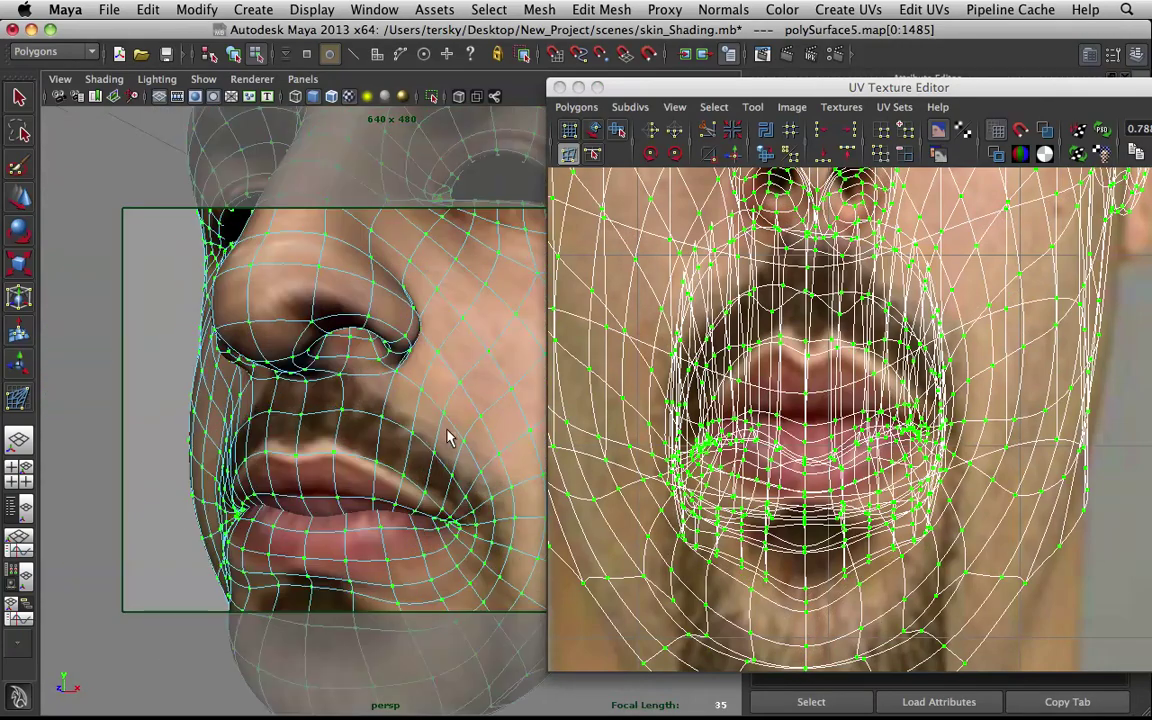
# - Smudge the UVs at the middle of the mouth up to the dark line between the photo's lips
pyautogui.scroll(3, 423, 401)
pyautogui.click(848, 403)
pyautogui.press('1')
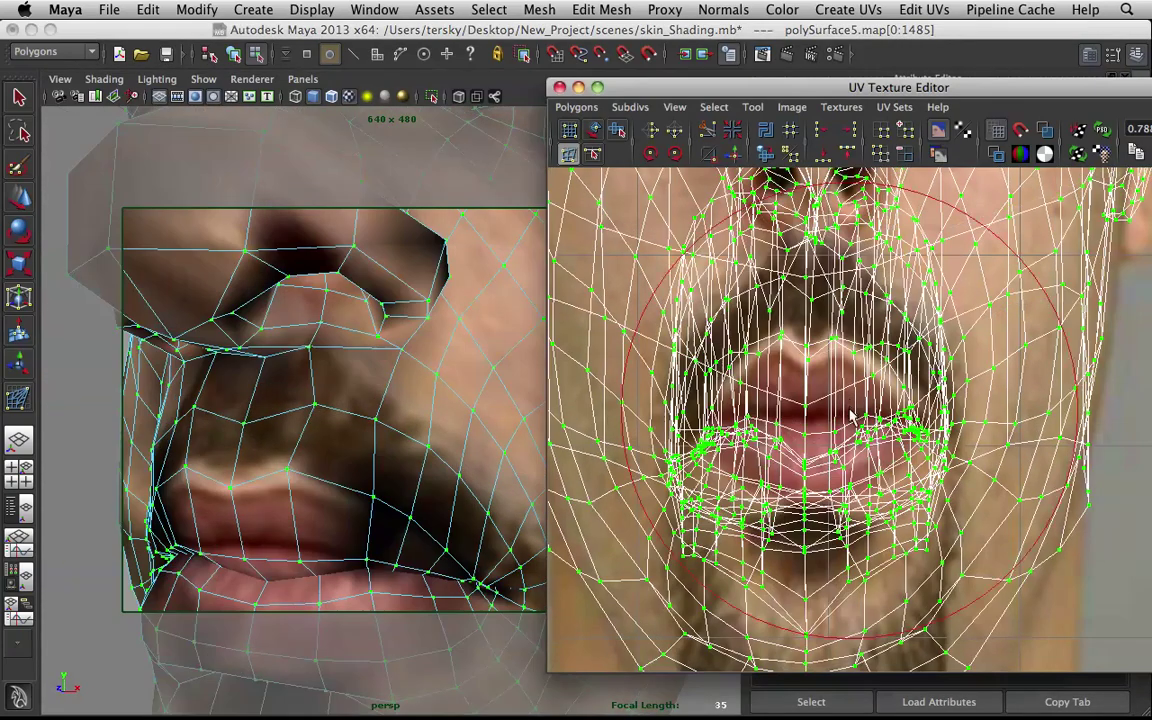
pyautogui.moveTo(812, 453)
pyautogui.mouseDown()
pyautogui.moveTo(830, 420)
pyautogui.moveTo(875, 405)
pyautogui.moveTo(926, 422)
pyautogui.mouseUp()
pyautogui.moveTo(736, 403)
pyautogui.mouseDown()
pyautogui.moveTo(731, 417)
pyautogui.moveTo(765, 420)
pyautogui.moveTo(820, 400)
pyautogui.moveTo(870, 425)
pyautogui.moveTo(700, 425)
pyautogui.moveTo(800, 435)
pyautogui.moveTo(804, 404)
pyautogui.mouseUp()
pyautogui.press('3')
pyautogui.press('b')
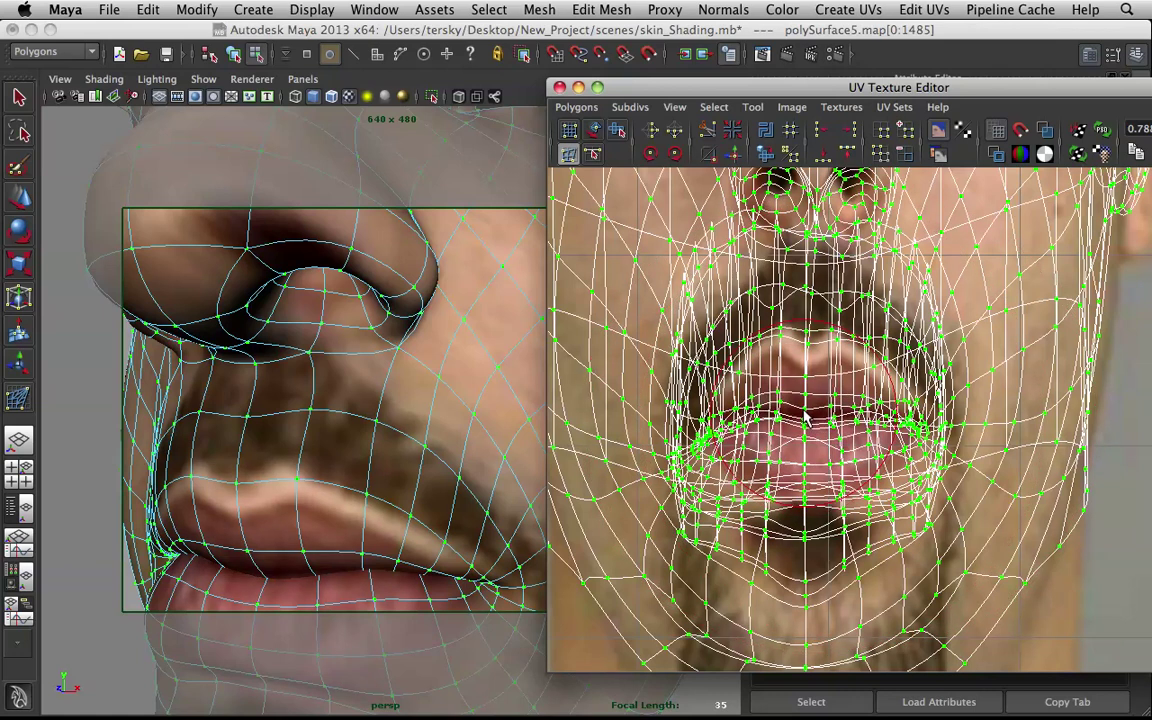
# - Leave the smudge tool, return the head to object mode, deselect it and minimize the UV Texture Editor
pyautogui.keyDown('alt'); pyautogui.moveTo(503, 496); pyautogui.dragTo(548, 472); pyautogui.keyUp('alt')
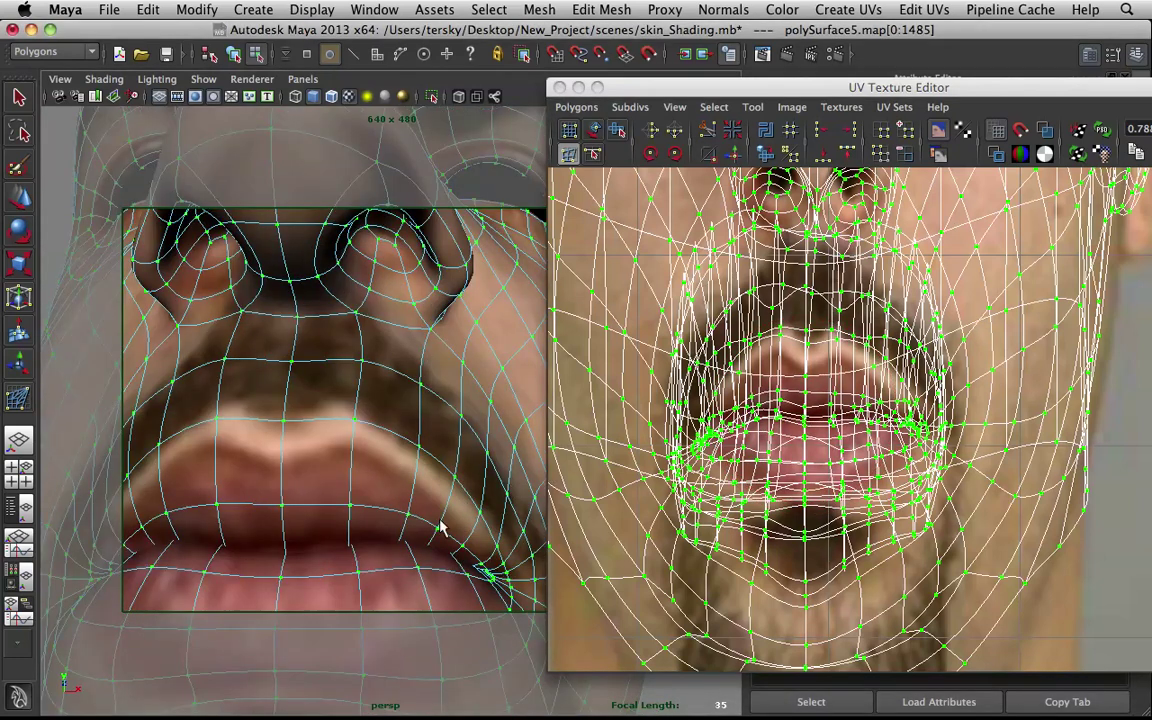
pyautogui.keyDown('alt'); pyautogui.moveTo(446, 534); pyautogui.dragTo(316, 450, button='right'); pyautogui.keyUp('alt')
pyautogui.keyDown('alt'); pyautogui.moveTo(320, 448); pyautogui.dragTo(289, 470); pyautogui.keyUp('alt')
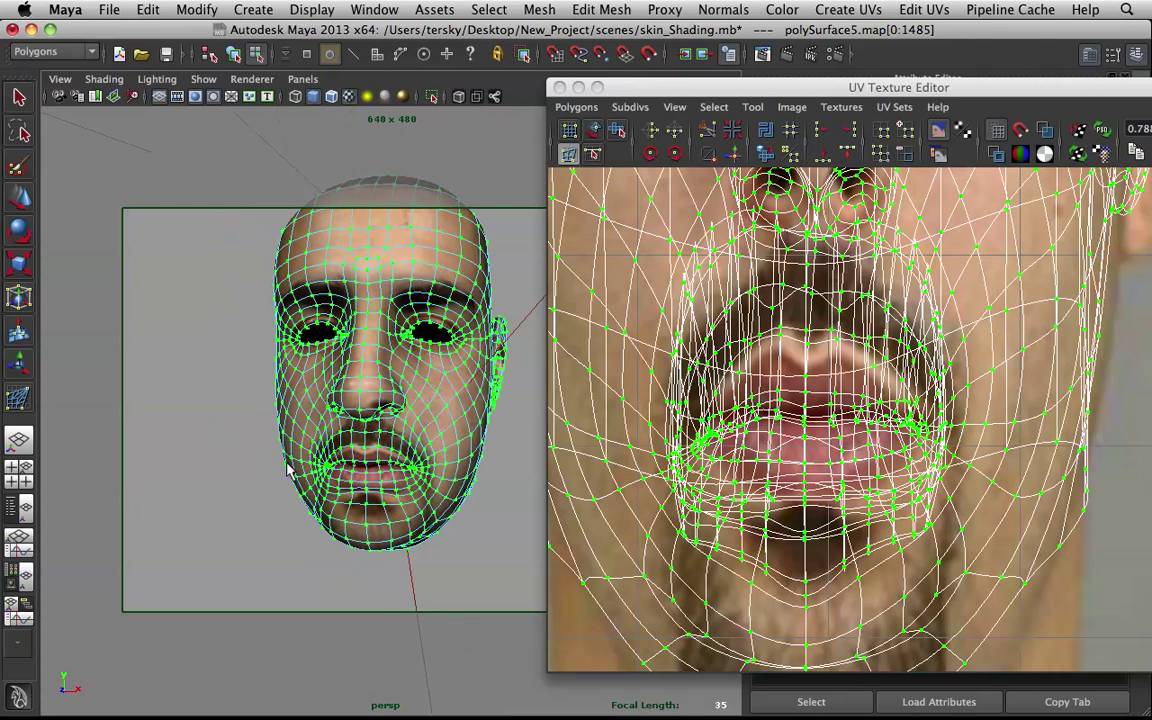
pyautogui.press('q')
pyautogui.click(266, 483)
pyautogui.moveTo(425, 403); pyautogui.dragTo(489, 370, button='right')
pyautogui.keyDown('alt'); pyautogui.moveTo(489, 370); pyautogui.dragTo(351, 351); pyautogui.keyUp('alt')
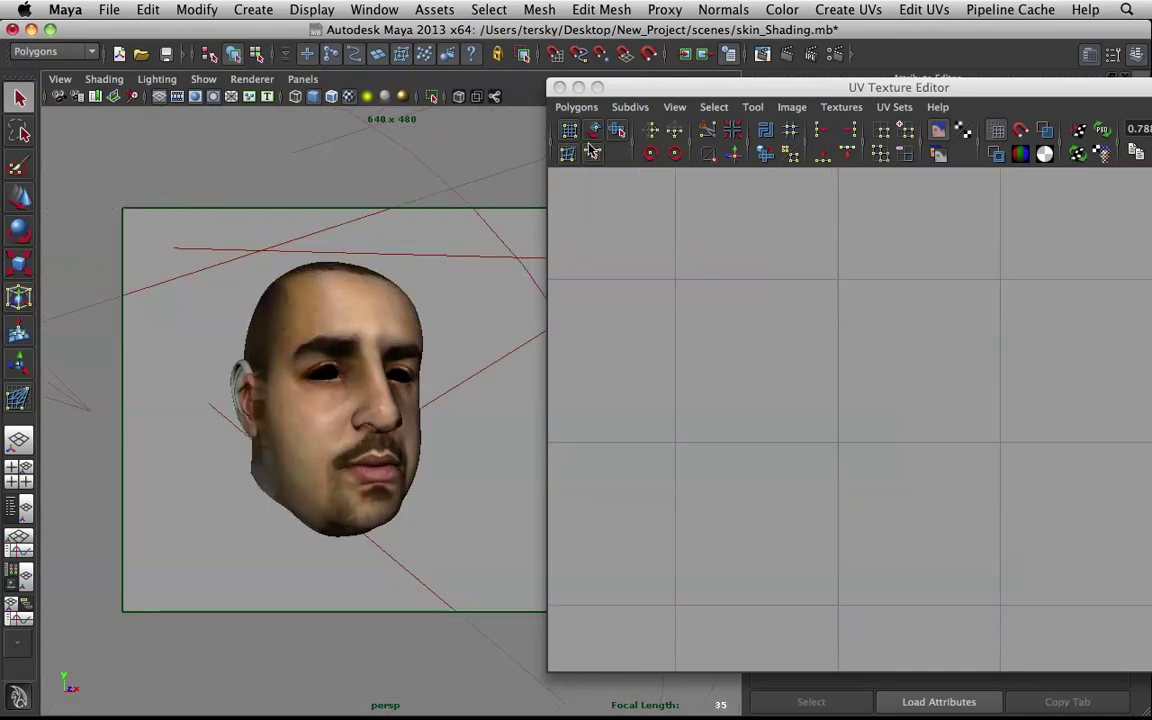
pyautogui.click(578, 87)
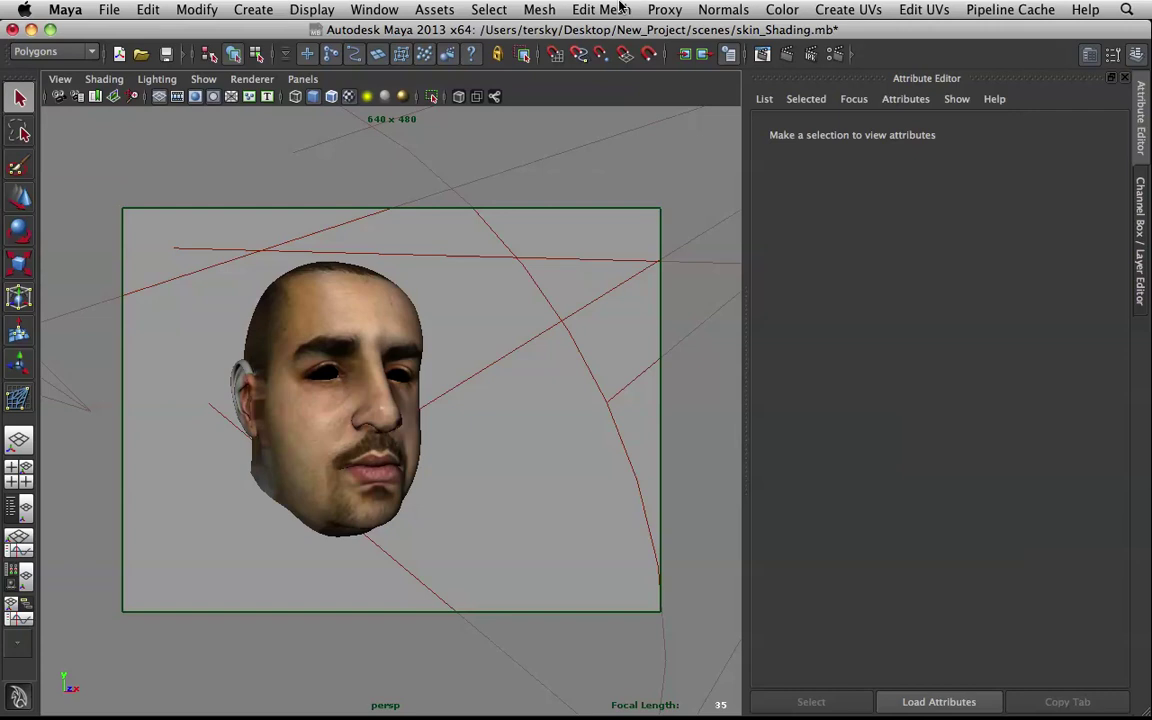
# - Open the Hypershade and position its window so the head remains partly visible in the viewport
pyautogui.click(598, 9)
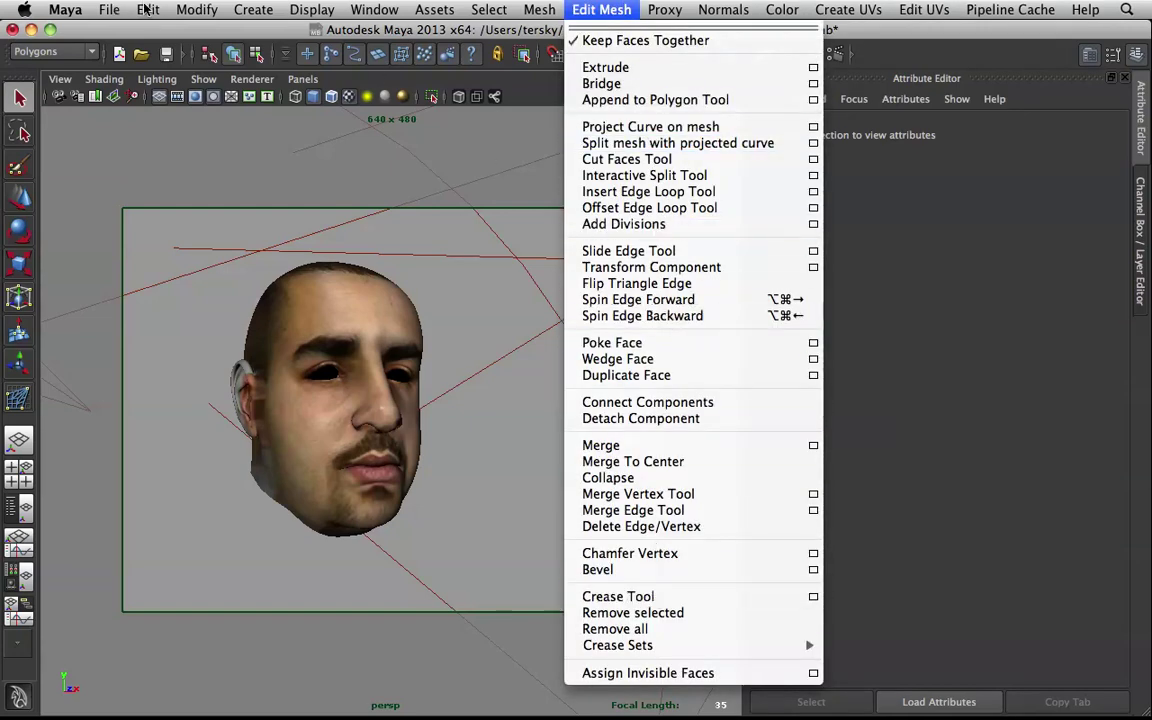
pyautogui.moveTo(212, 10)
pyautogui.moveTo(374, 10)
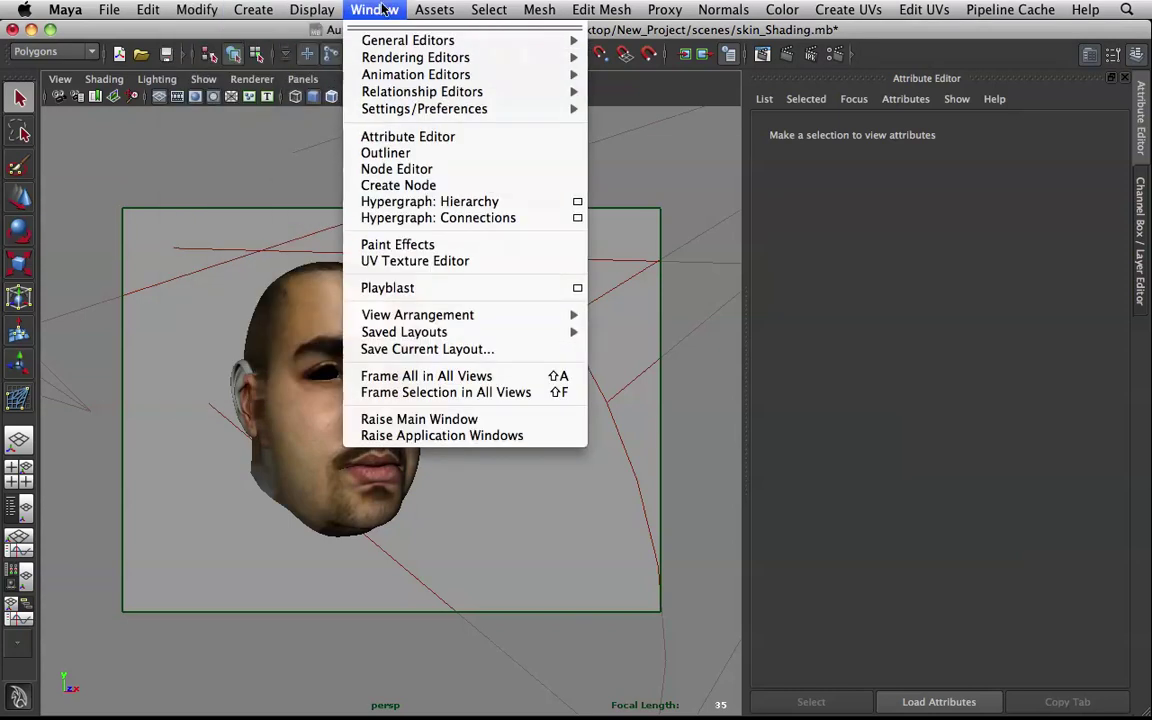
pyautogui.moveTo(527, 57)
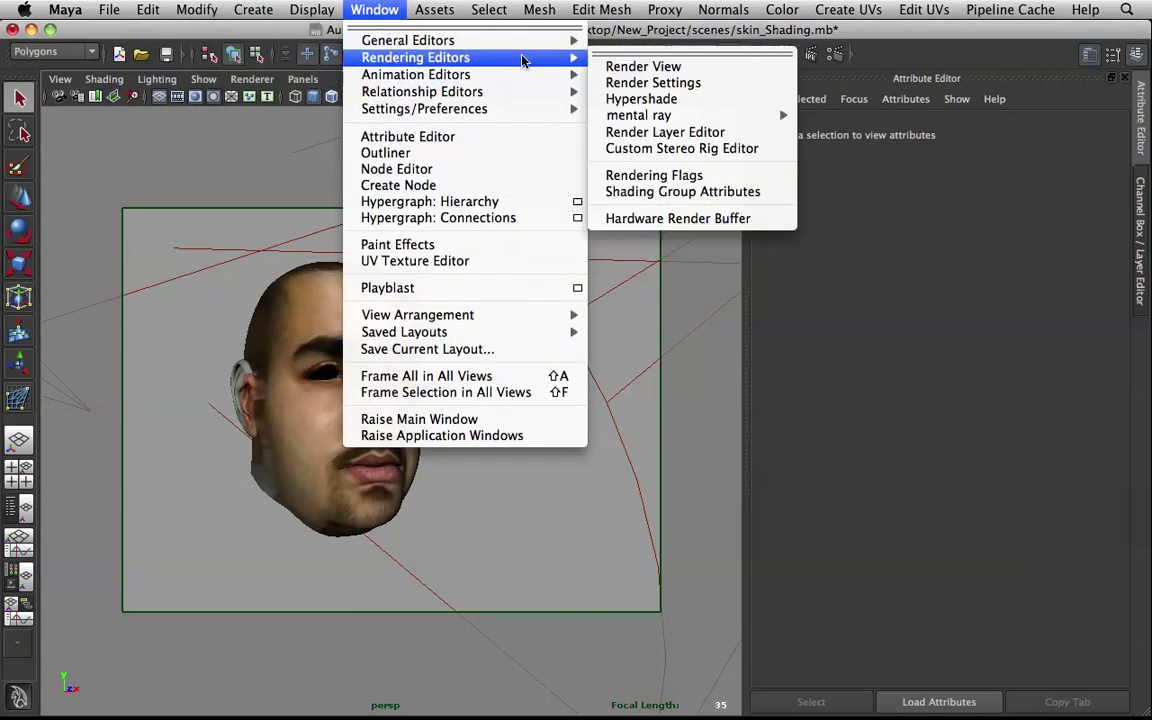
pyautogui.click(679, 99)
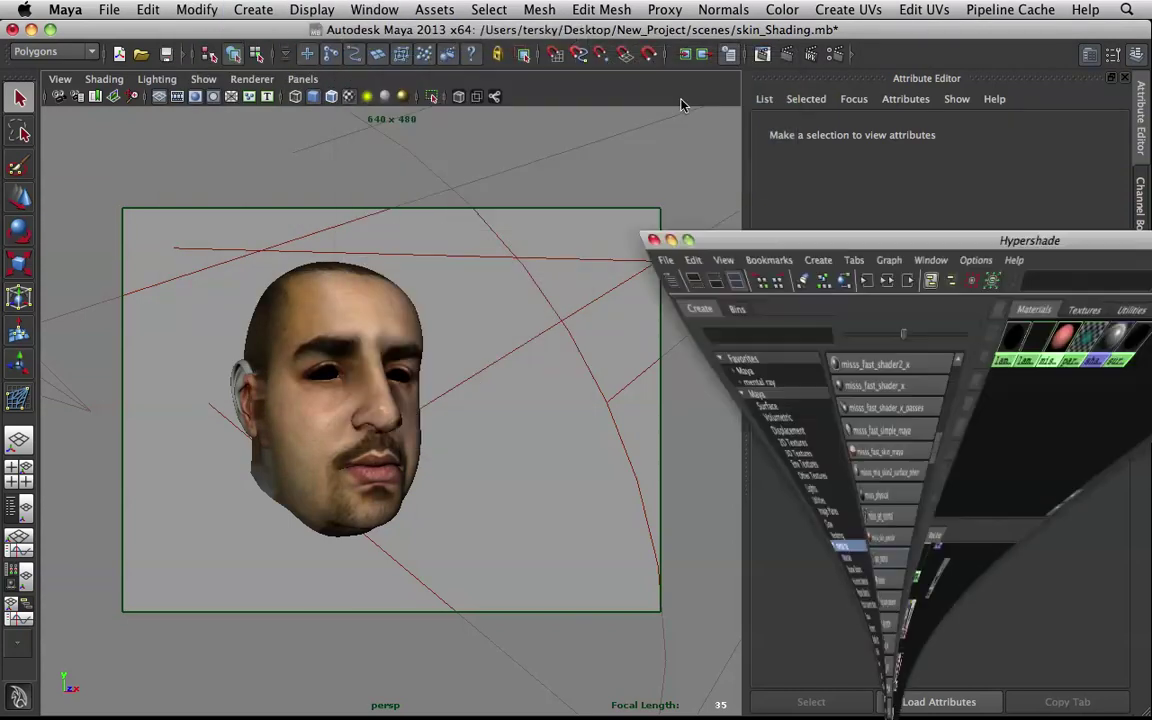
pyautogui.moveTo(862, 131); pyautogui.dragTo(654, 63)
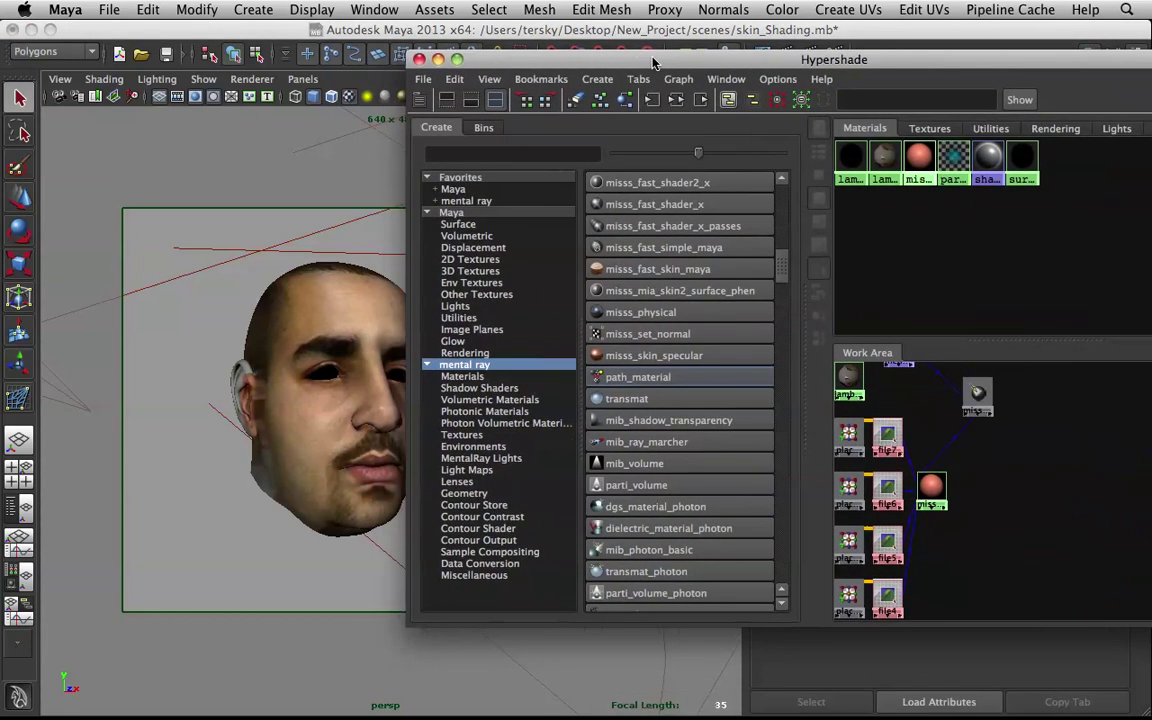
# - Graph the network of the lambert2 face material and select that material together with the head mesh
pyautogui.scroll(-2, 994, 470)
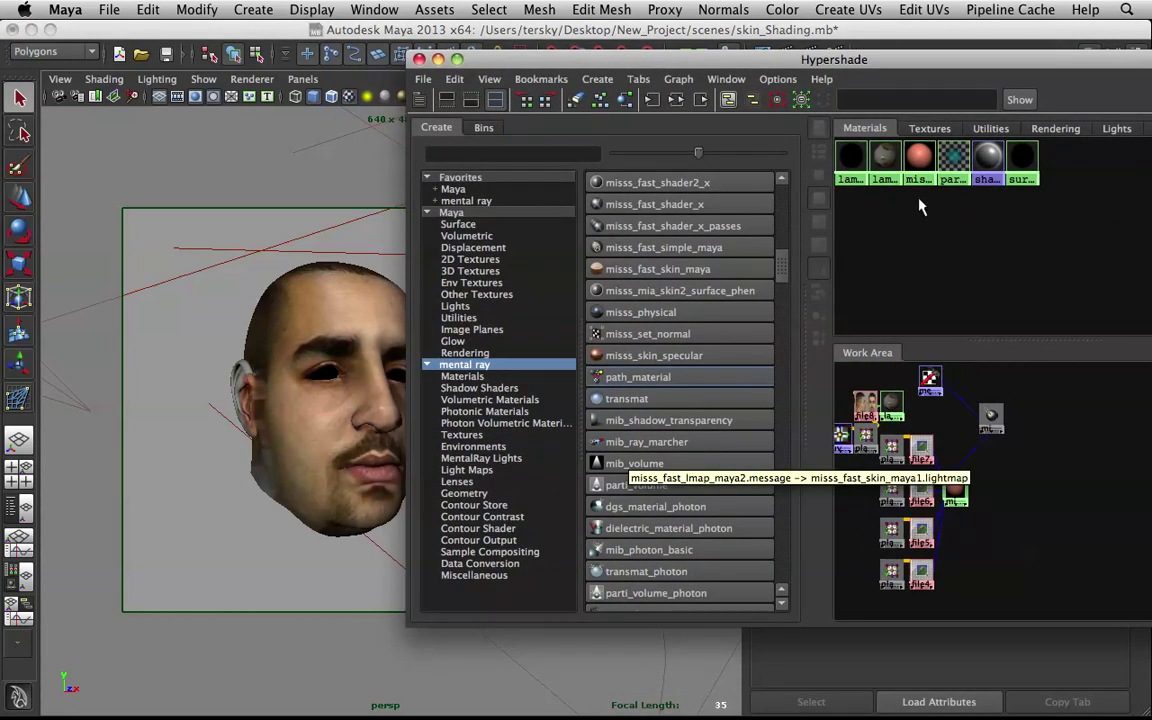
pyautogui.rightClick(882, 158)
pyautogui.click(861, 134)
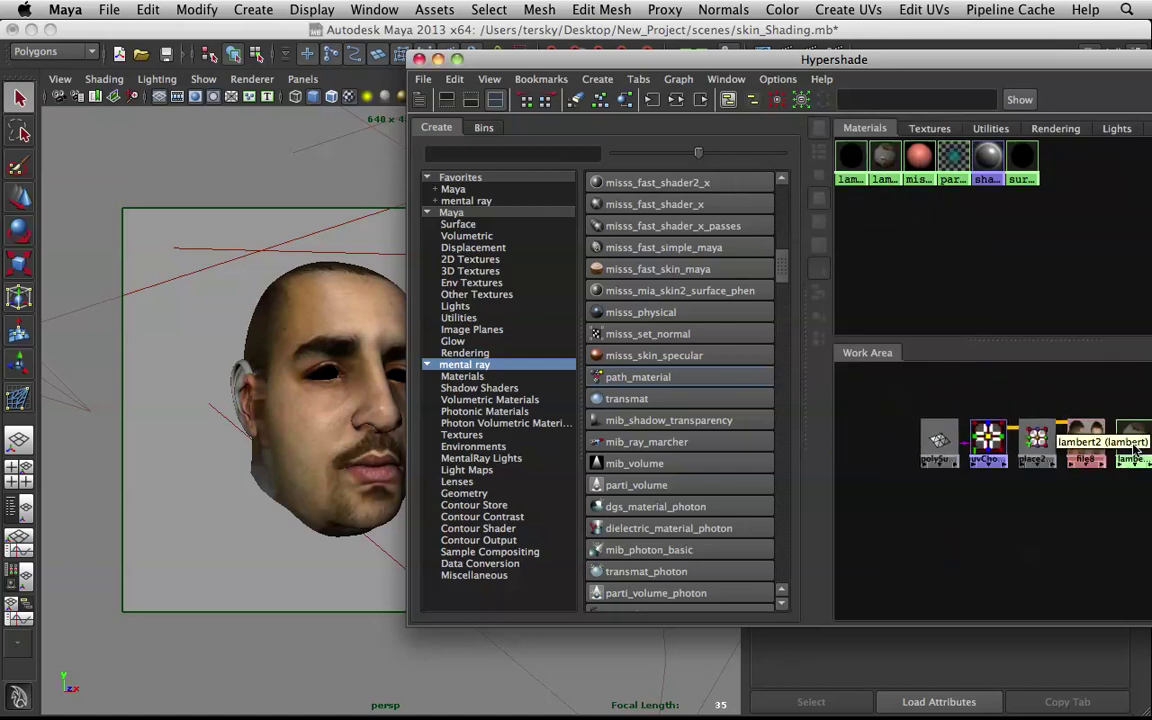
pyautogui.click(292, 398)
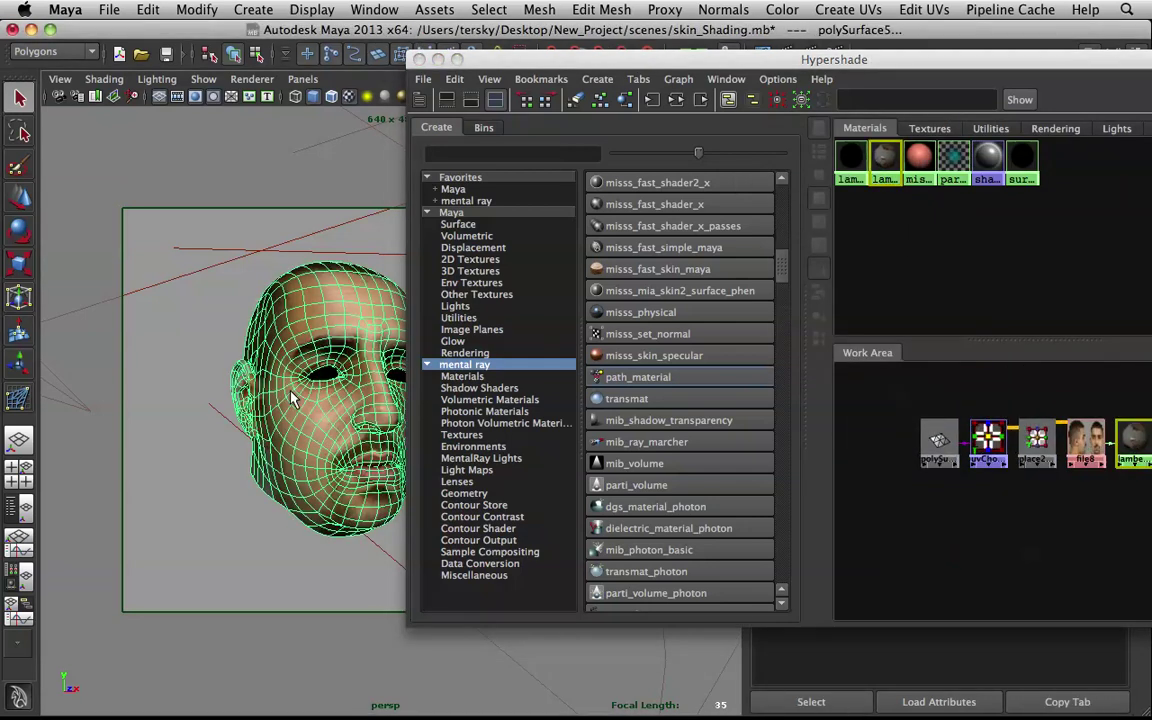
# - Open the options for Convert to File Texture (Maya Software) and reset them to their defaults
pyautogui.click(455, 79)
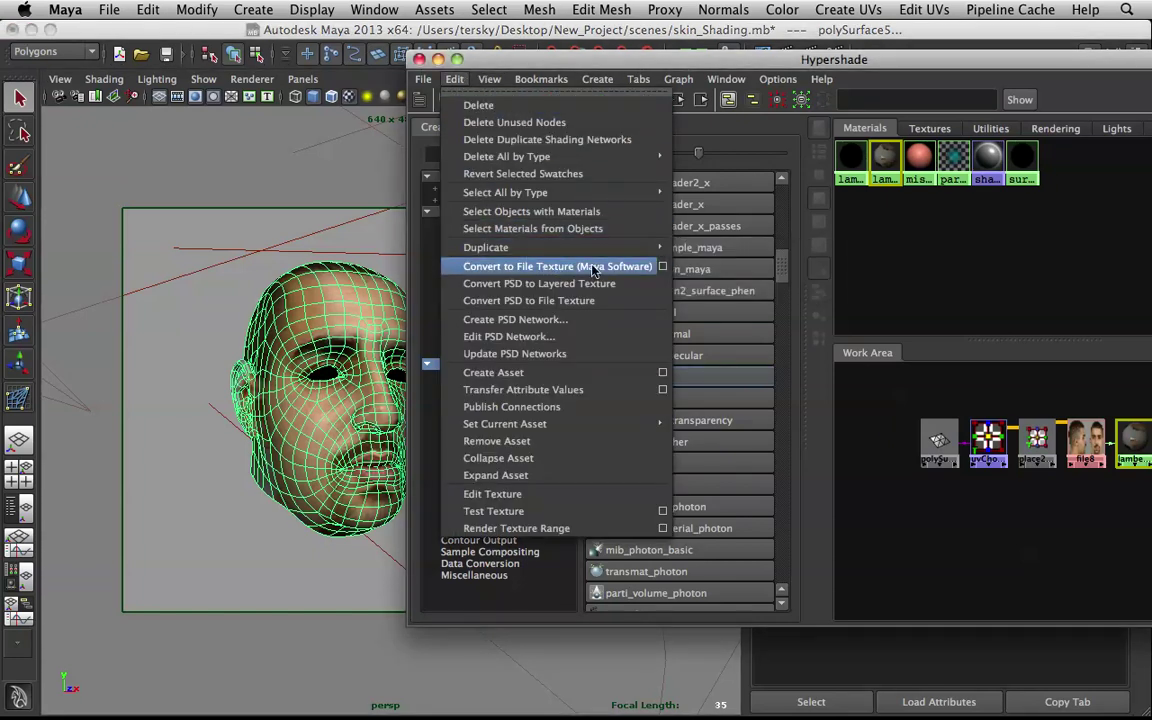
pyautogui.click(662, 266)
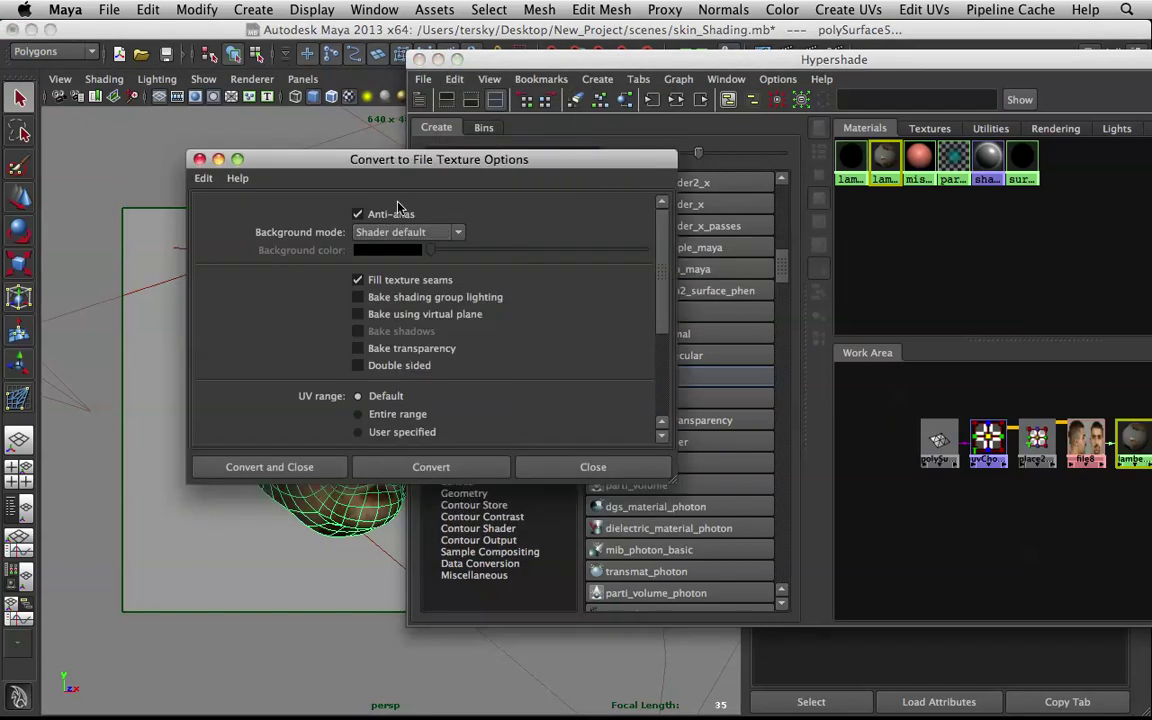
pyautogui.click(205, 180)
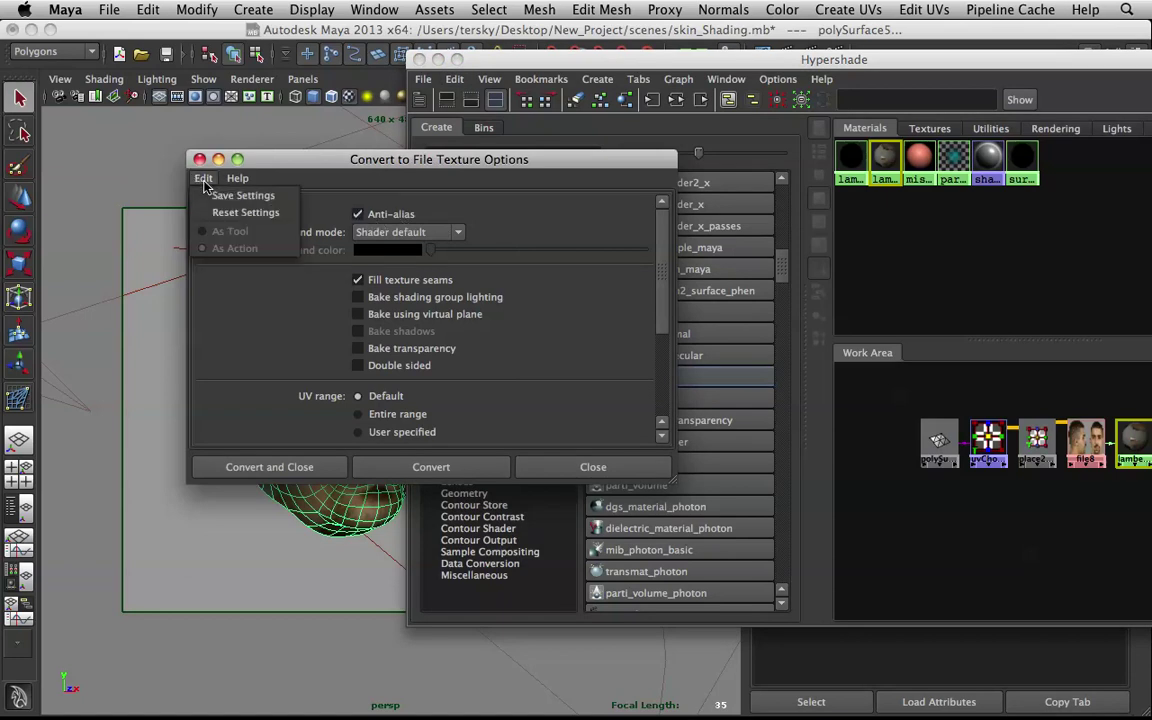
pyautogui.click(240, 211)
pyautogui.scroll(-5, 494, 256)
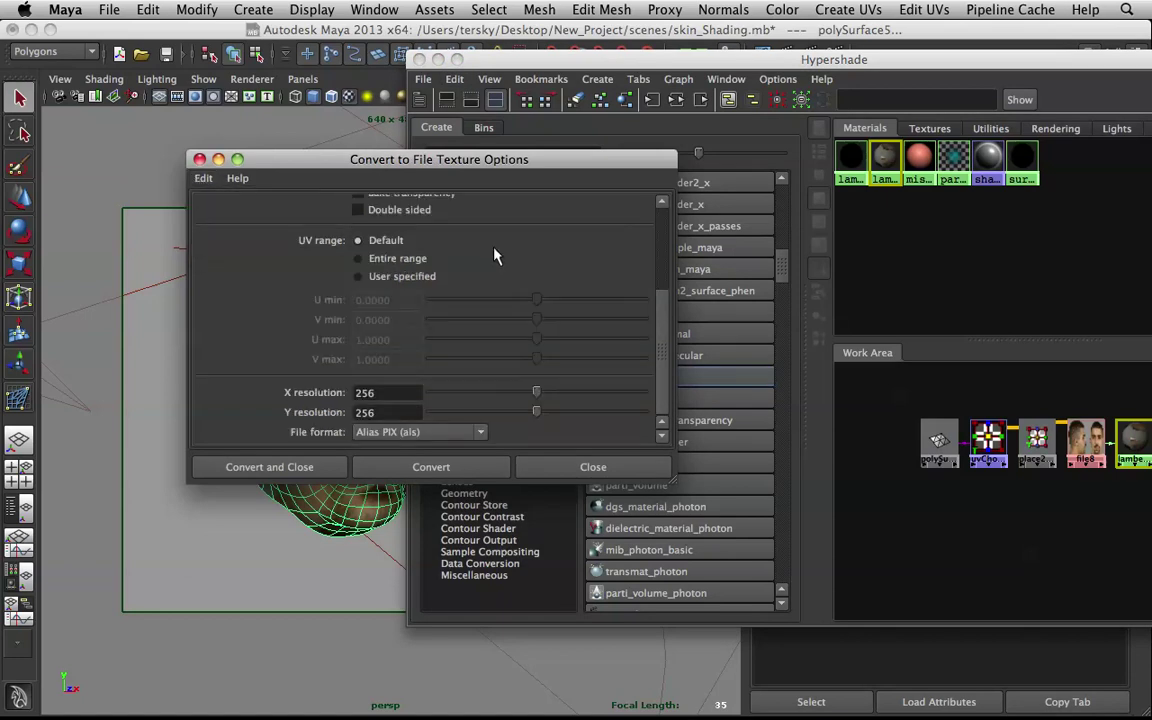
# - Set the converted texture's X and Y resolution to 2048 and its file format to Targa (tga)
pyautogui.doubleClick(399, 392)
pyautogui.press('Tab')
pyautogui.write('2048')
pyautogui.click(428, 433)
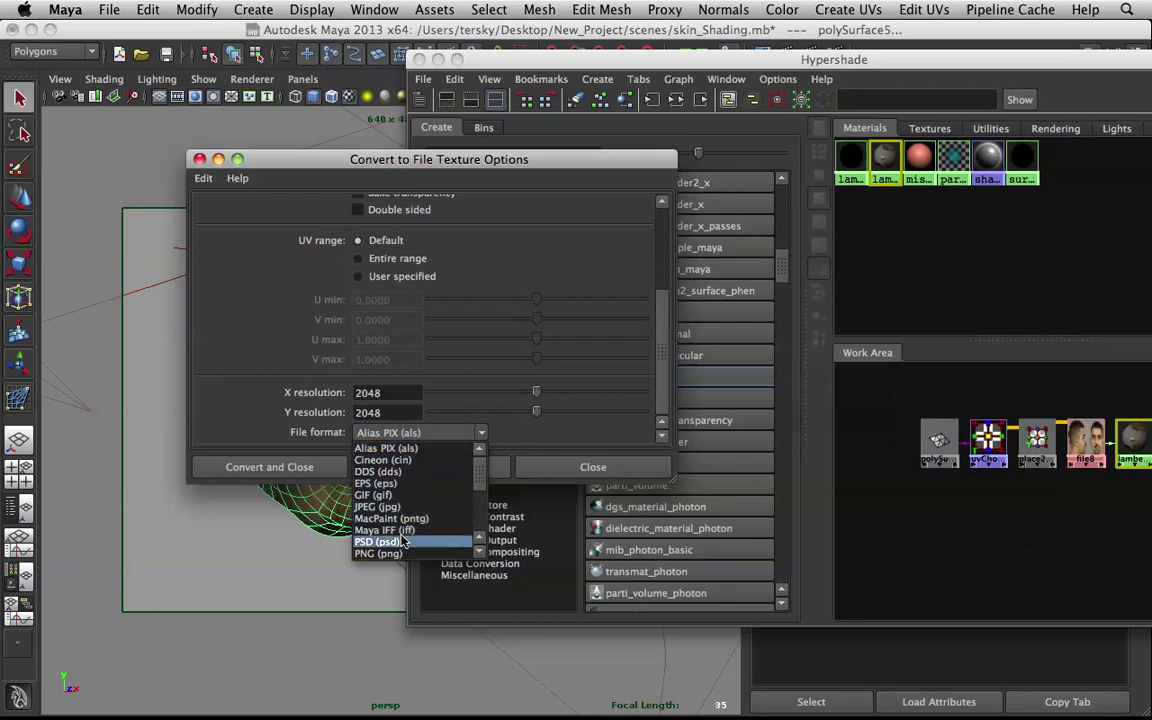
pyautogui.scroll(-3, 411, 540)
pyautogui.click(398, 496)
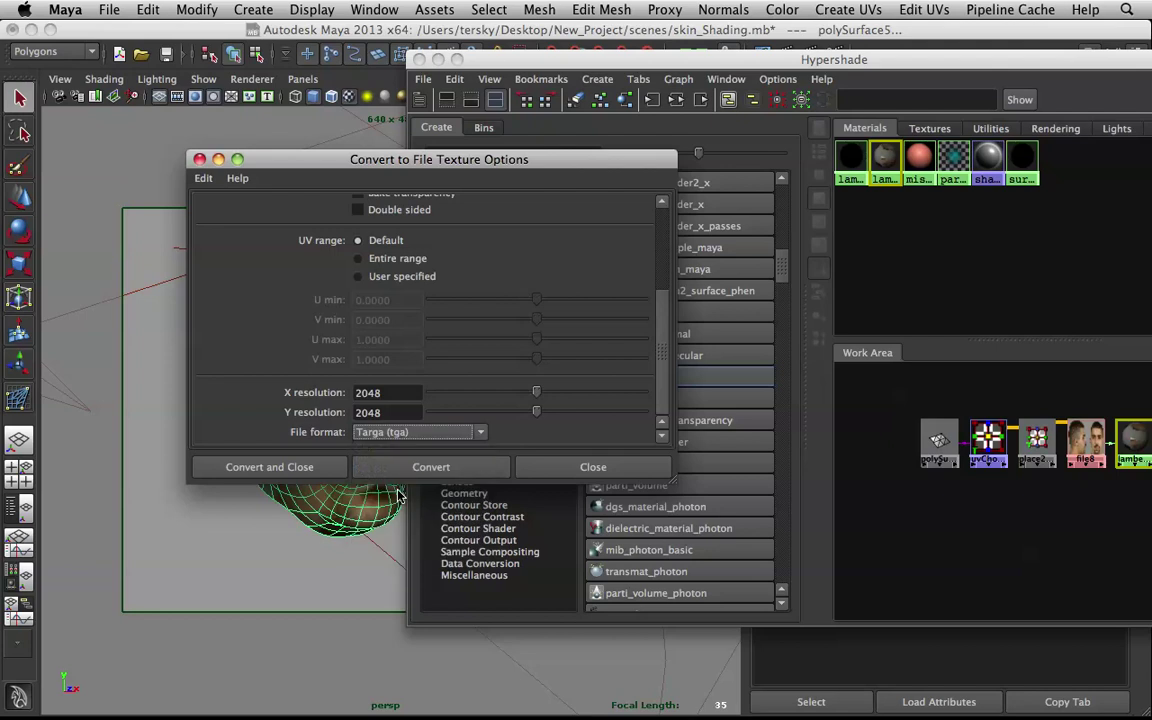
# - Review the conversion options, then convert the material to a file texture and close the dialog
pyautogui.scroll(5, 508, 362)
pyautogui.scroll(-5, 508, 368)
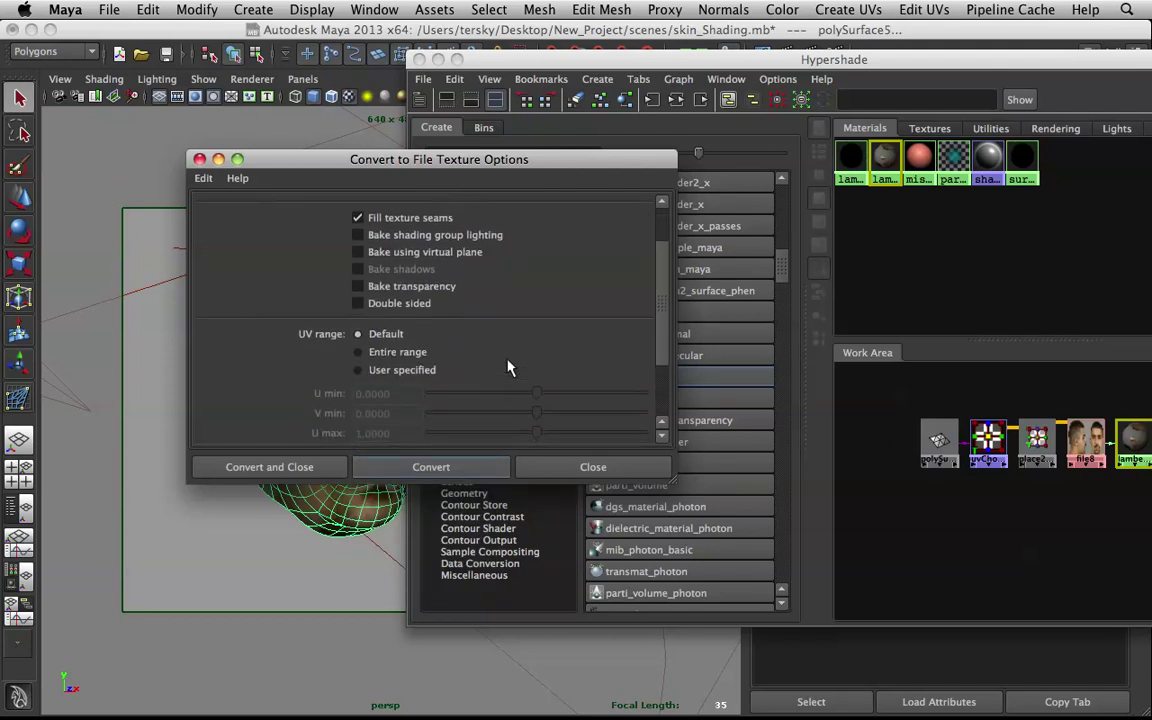
pyautogui.scroll(5, 508, 368)
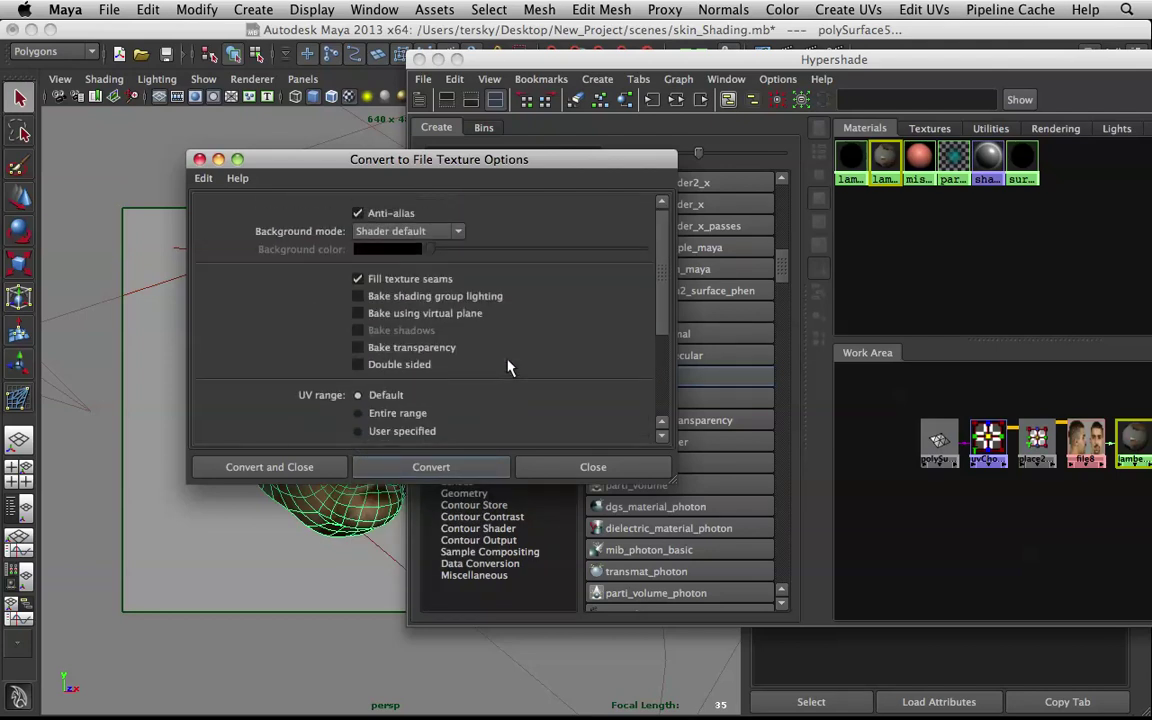
pyautogui.scroll(-4, 508, 368)
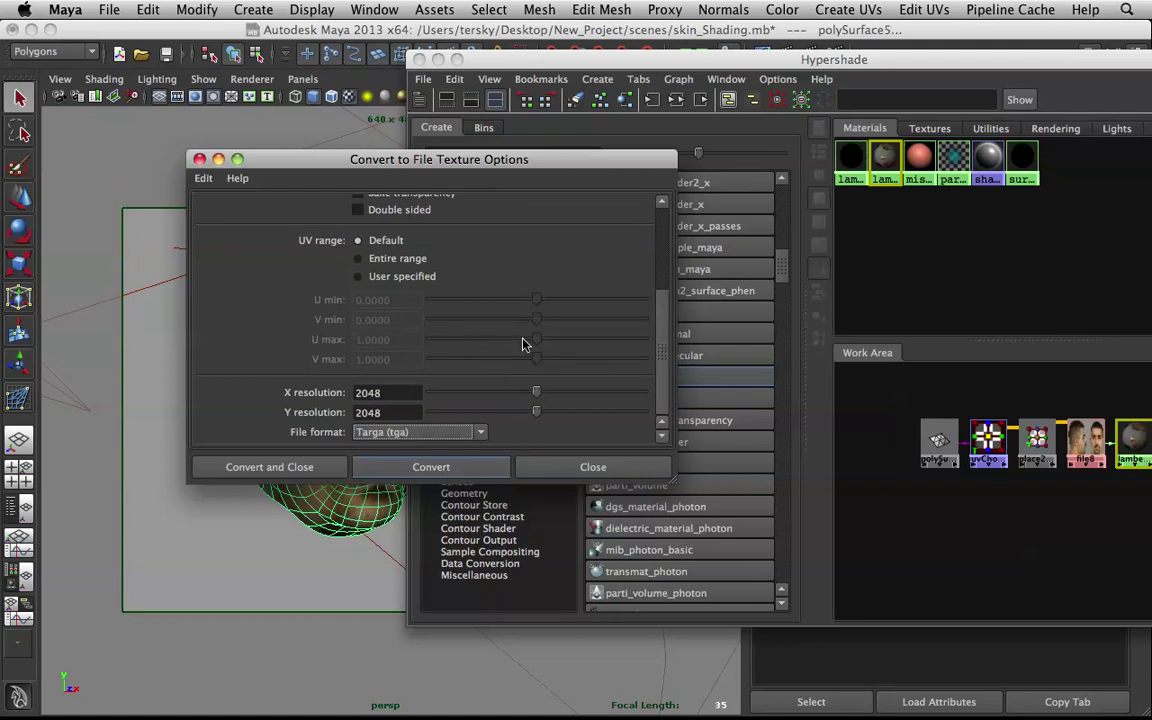
pyautogui.click(308, 472)
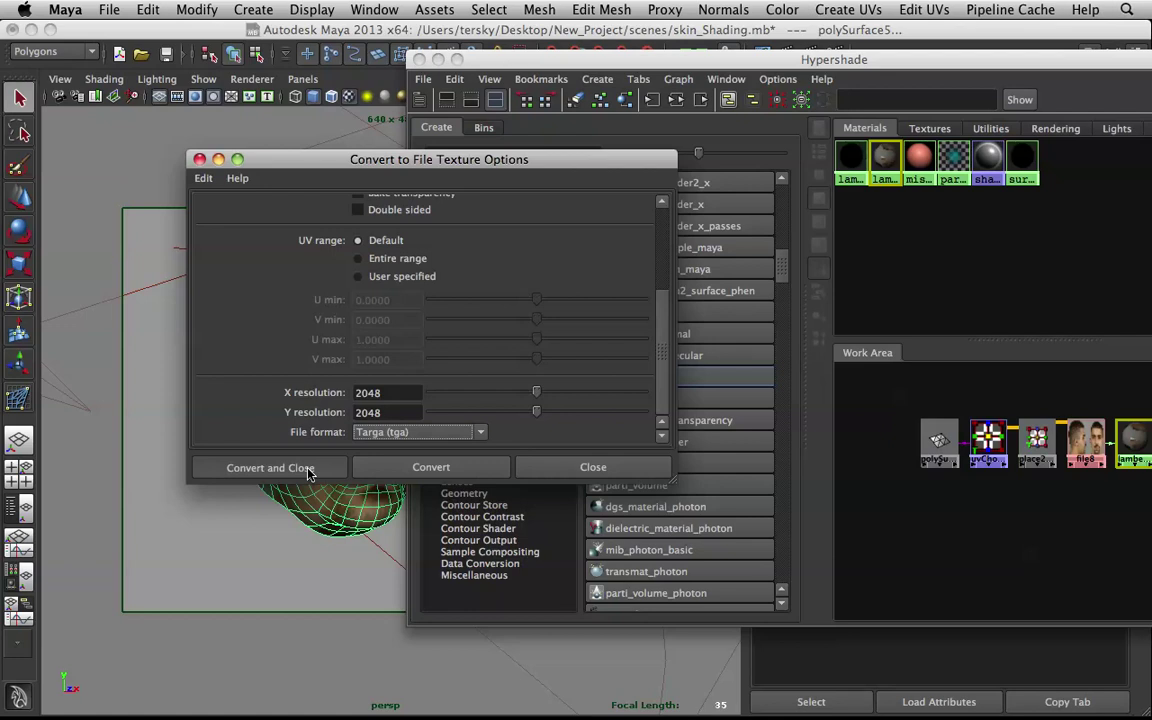
# - Switch to the Finder desktop and open the sourceimages folder inside New_Project
pyautogui.press('F8')
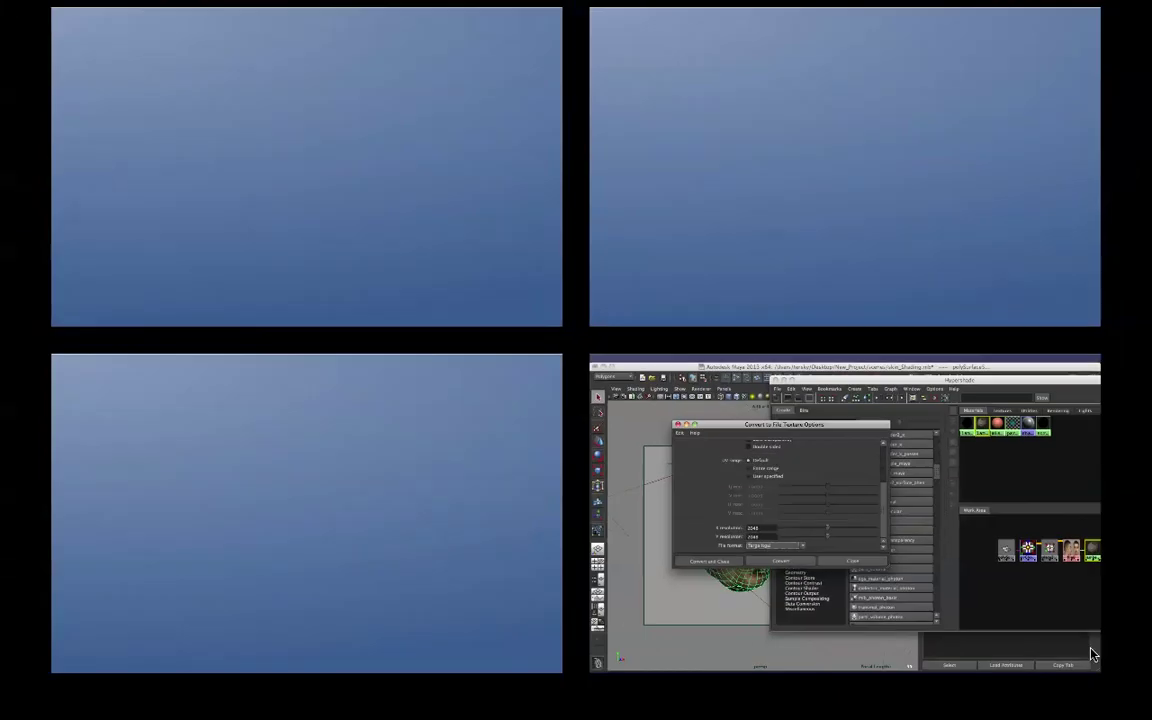
pyautogui.click(965, 245)
pyautogui.click(1130, 118)
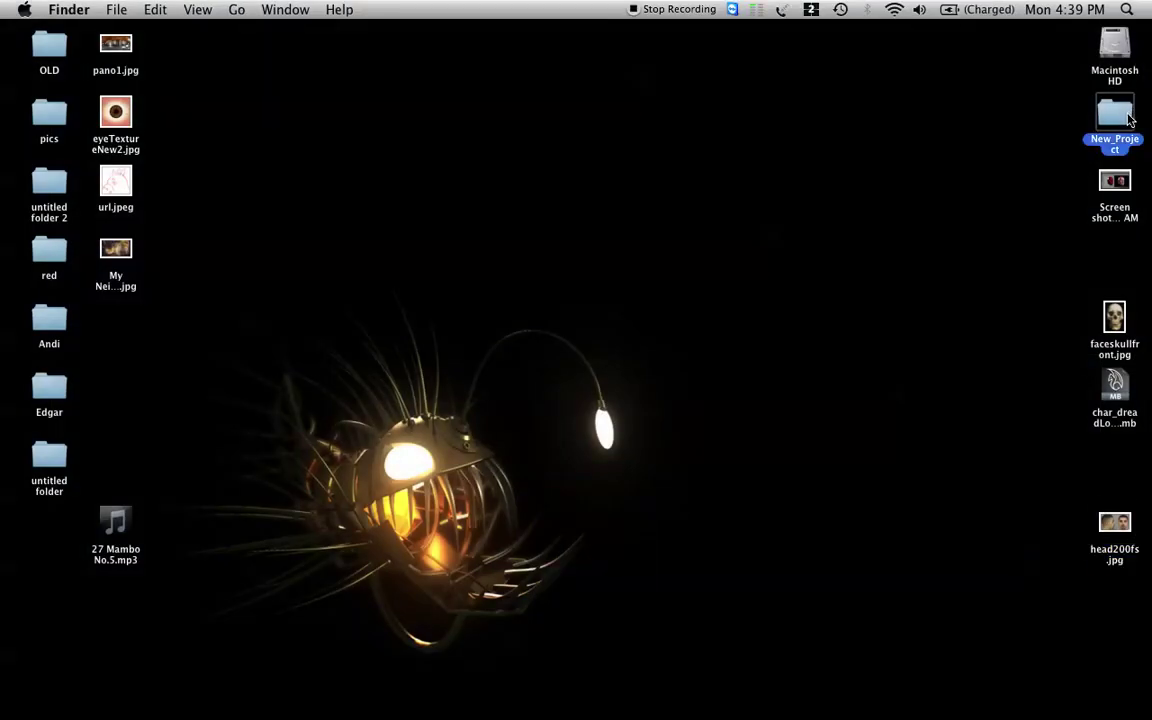
pyautogui.press('super+o')
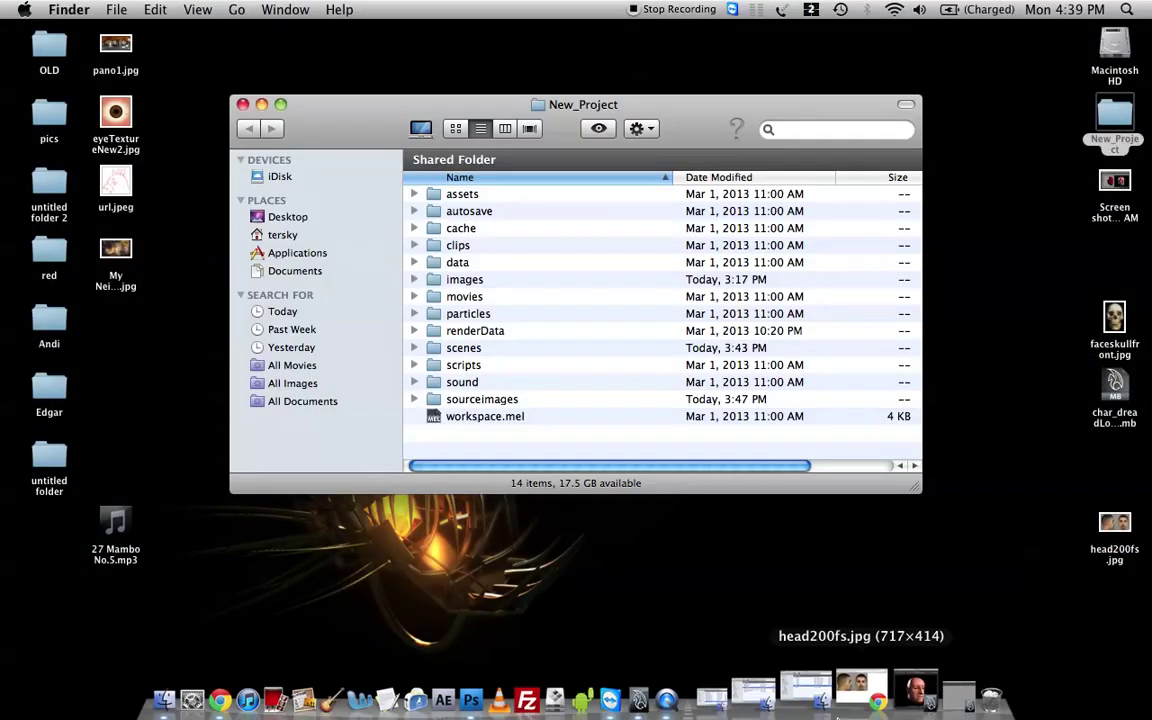
pyautogui.doubleClick(466, 400)
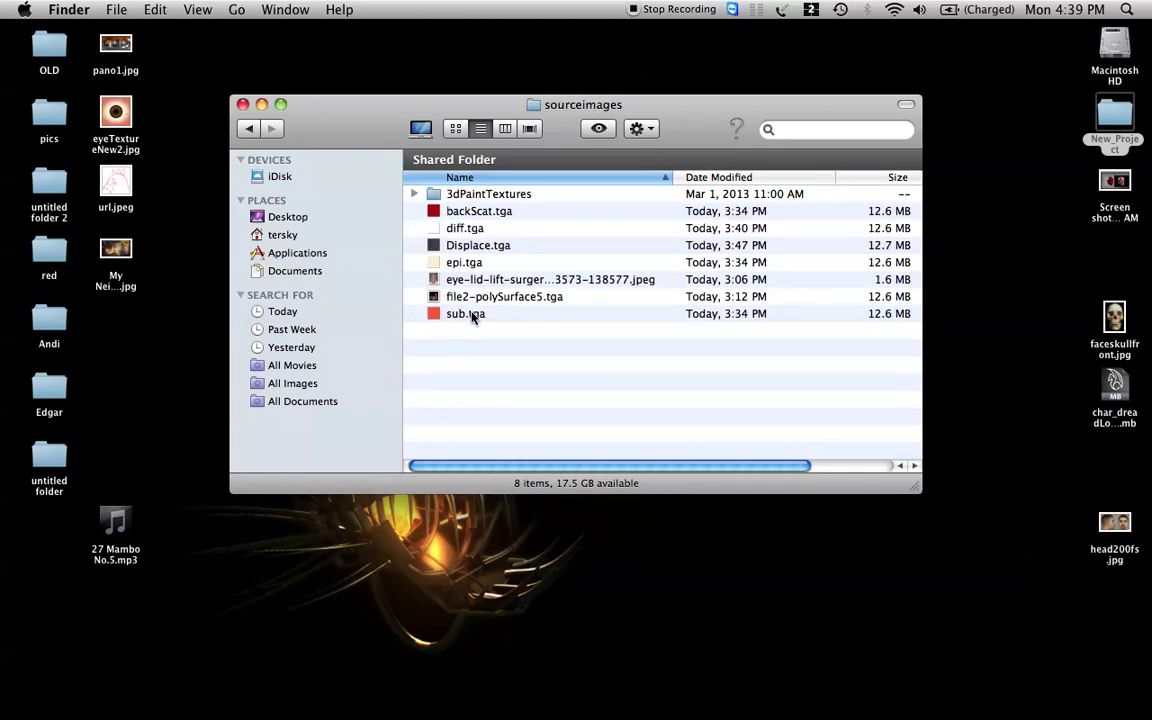
# - Move the old source images from backScat.tga to sub.tga to the Trash, keeping file8-polySurface5.tga and the 3dPaintTextures folder
pyautogui.click(470, 316)
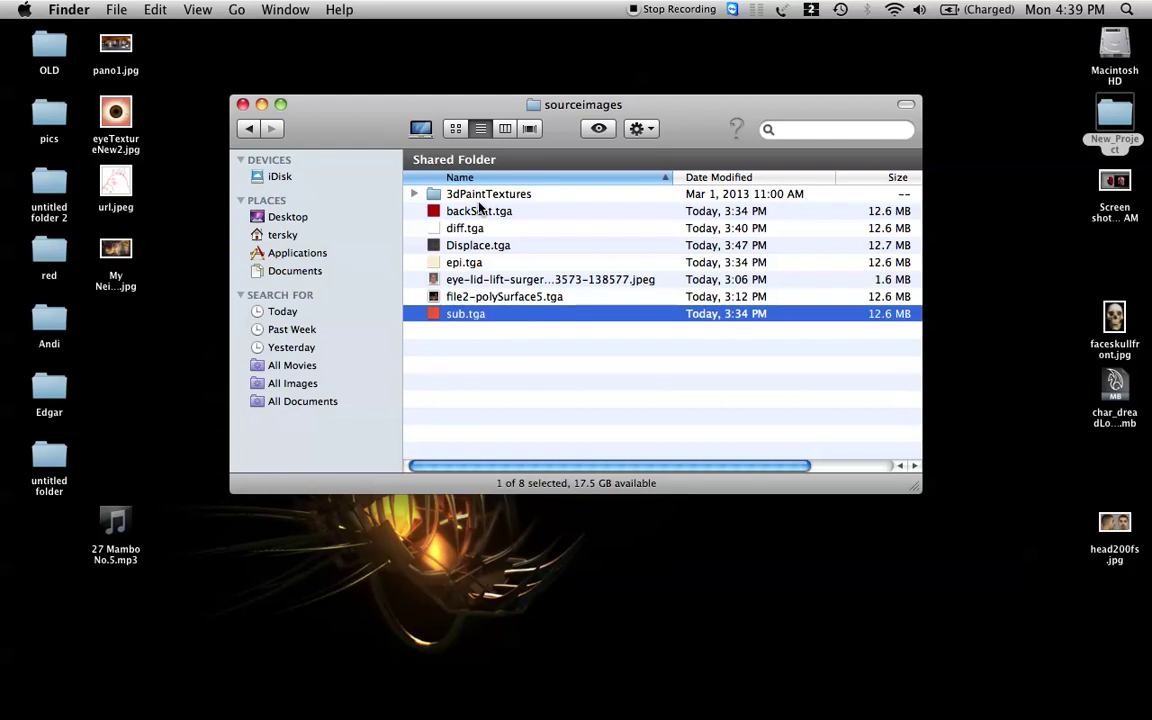
pyautogui.keyDown('shift'); pyautogui.click(479, 212); pyautogui.keyUp('shift')
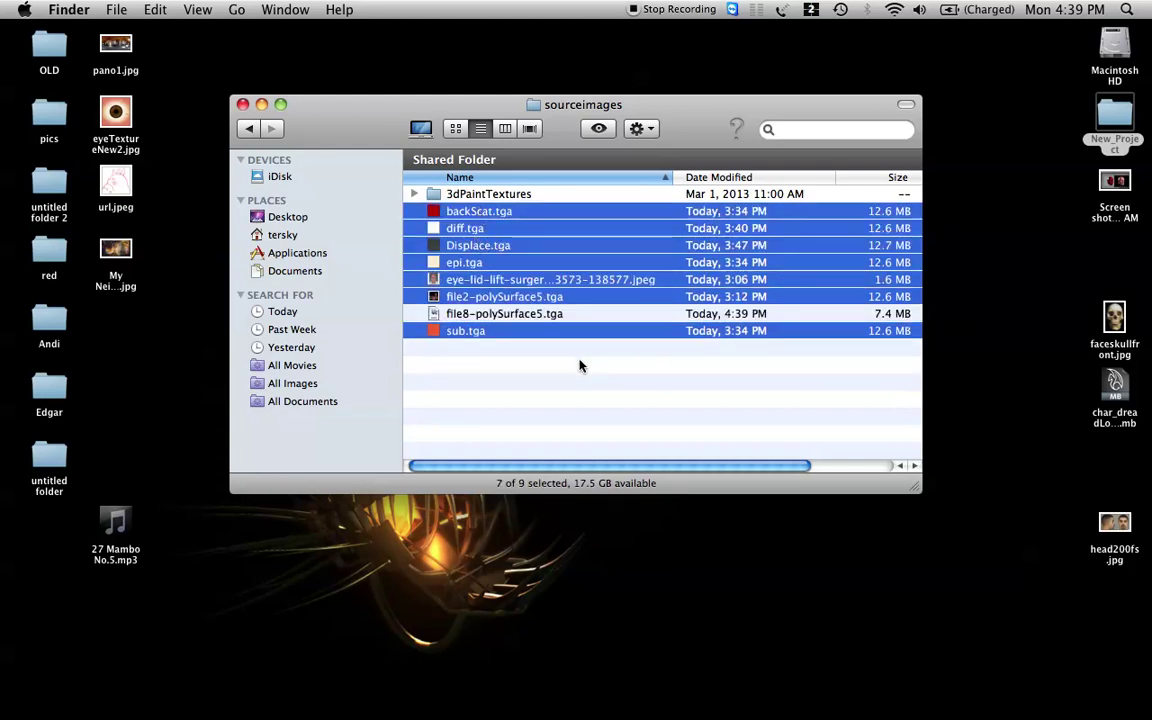
pyautogui.press('super+BackSpace')
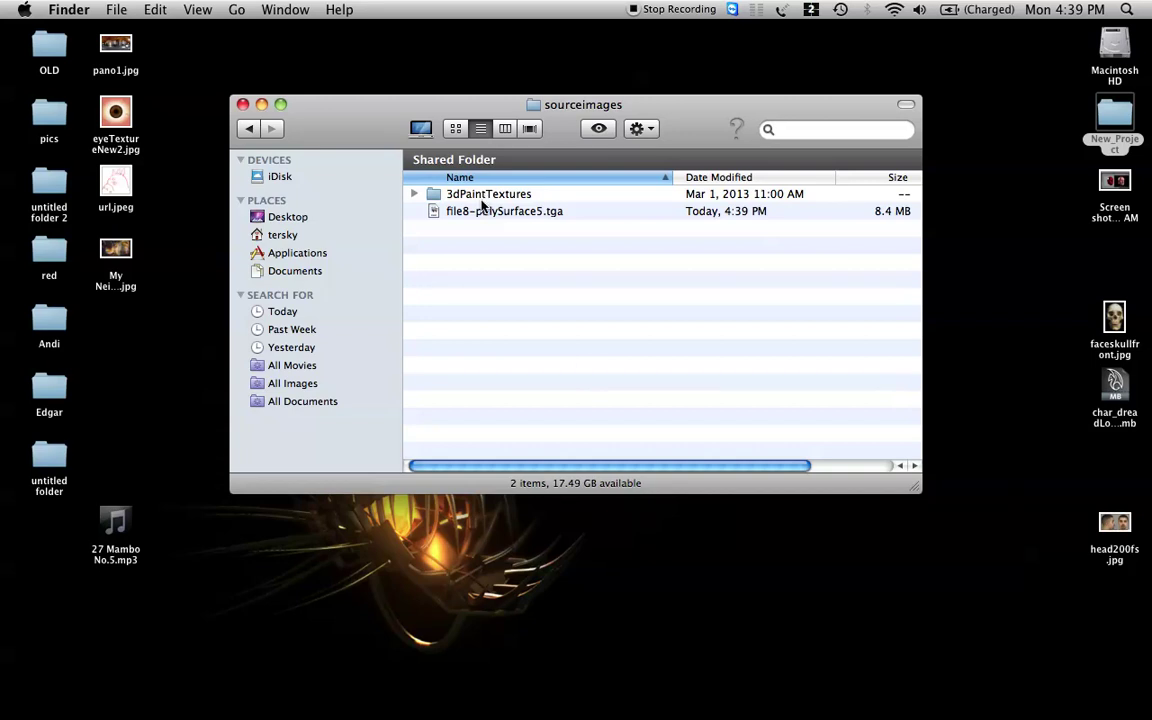
# - Preview the baked texture file8-polySurface5.tga, close the preview and switch back to Maya
pyautogui.click(482, 213)
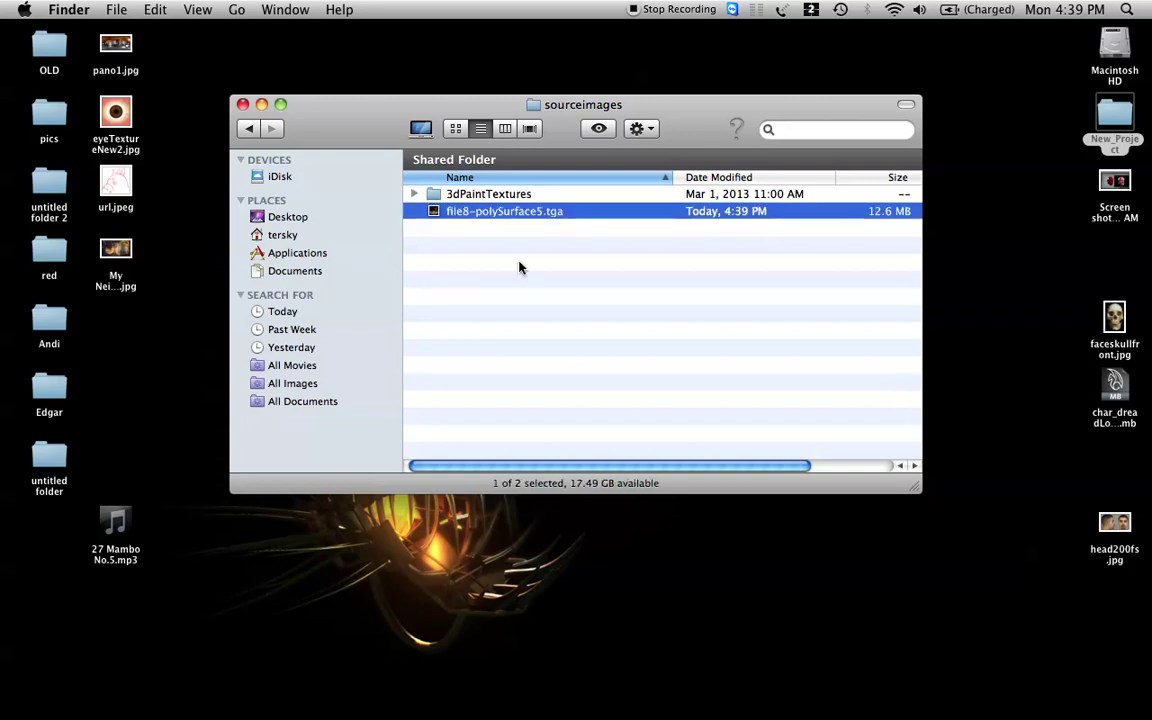
pyautogui.press('space')
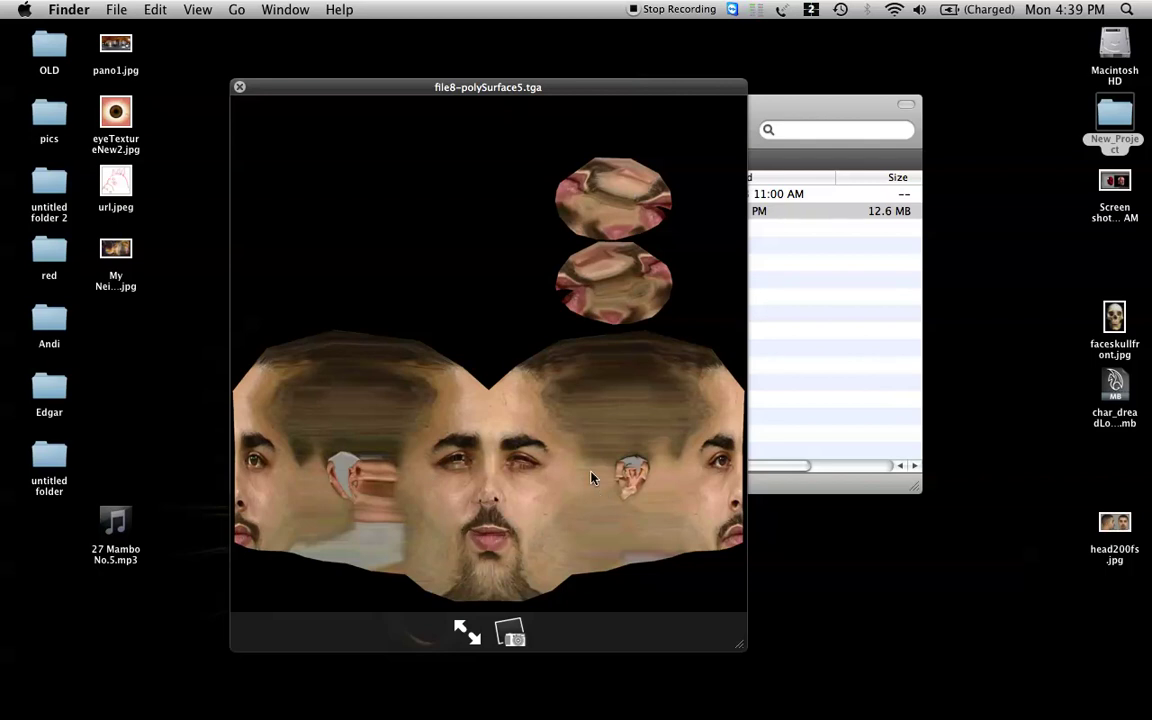
pyautogui.press('space')
pyautogui.press('F8')
pyautogui.click(655, 447)
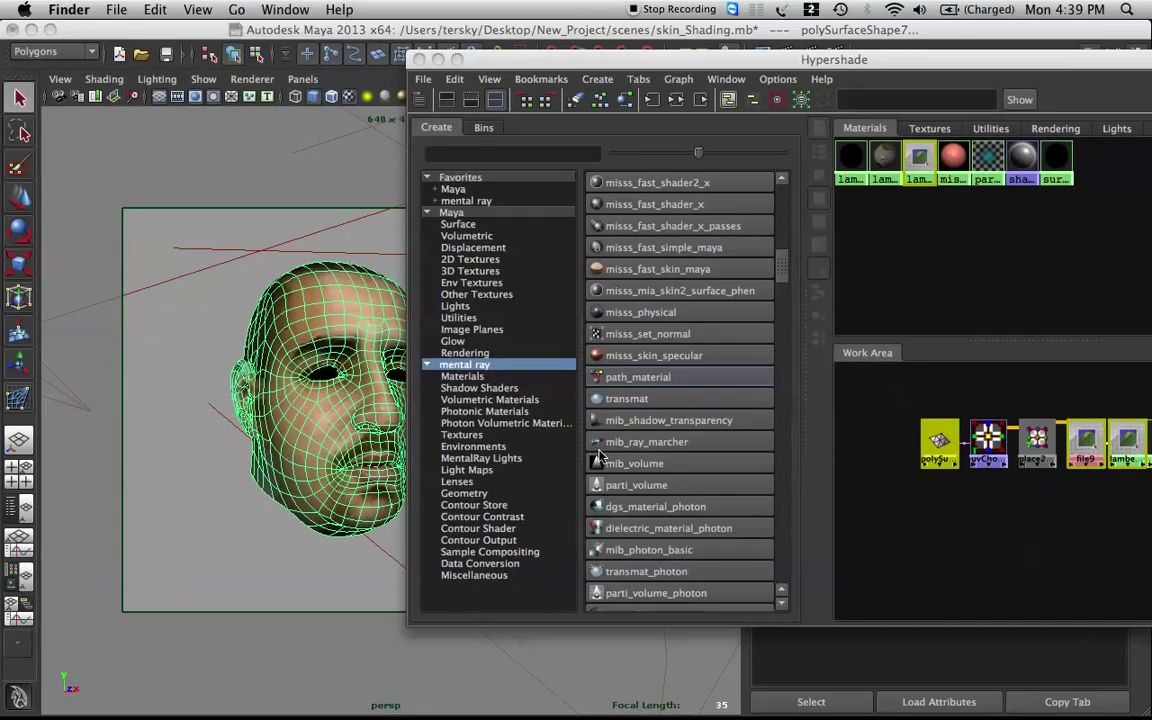
# - Assign a new Lambert material to the head mesh and minimize the Hypershade
pyautogui.moveTo(540, 78); pyautogui.dragTo(727, 328)
pyautogui.moveTo(369, 318); pyautogui.dragTo(436, 578, button='right')
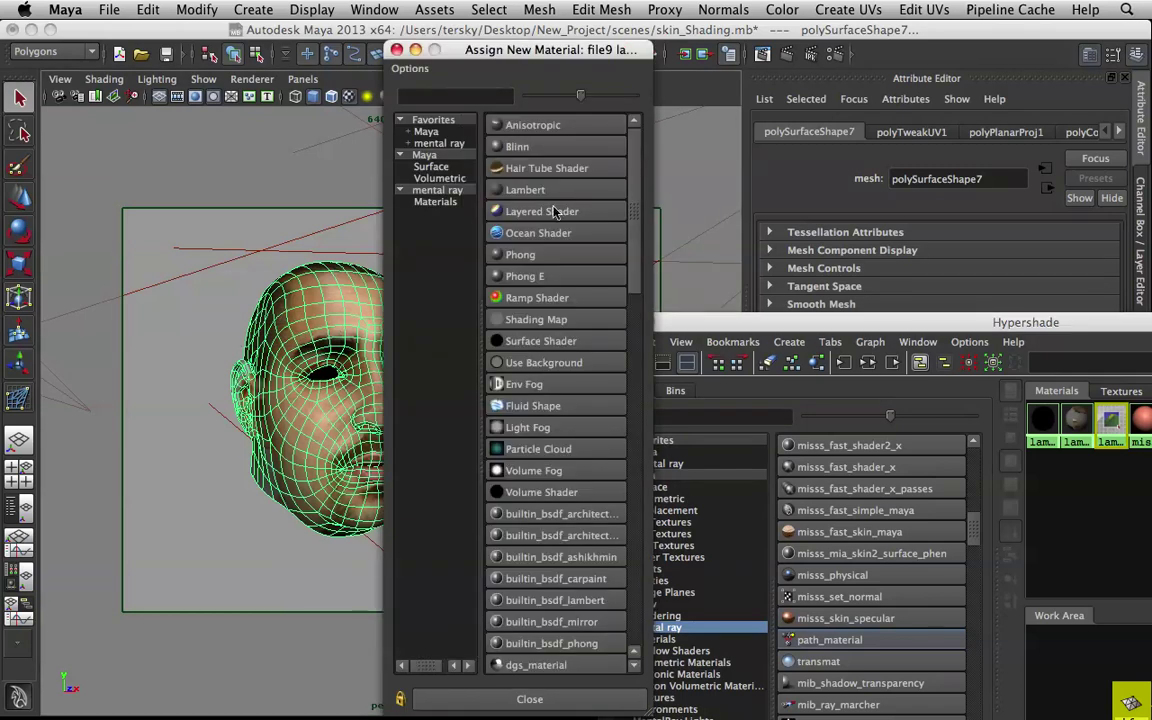
pyautogui.click(540, 190)
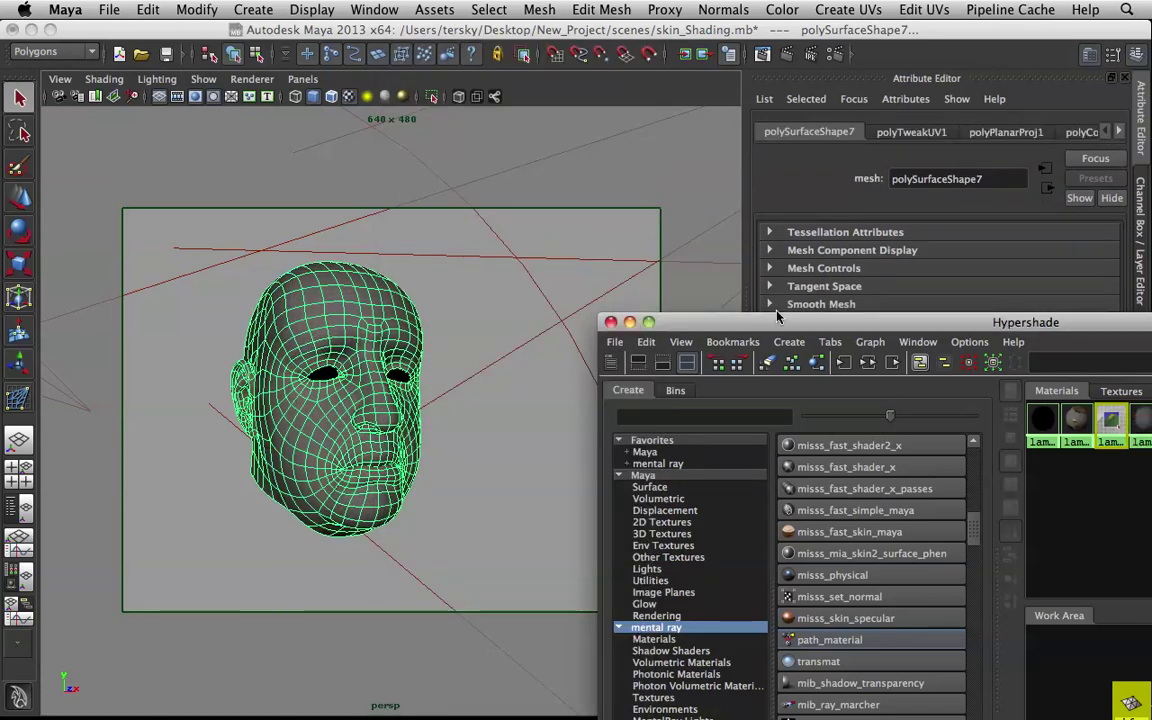
pyautogui.click(632, 322)
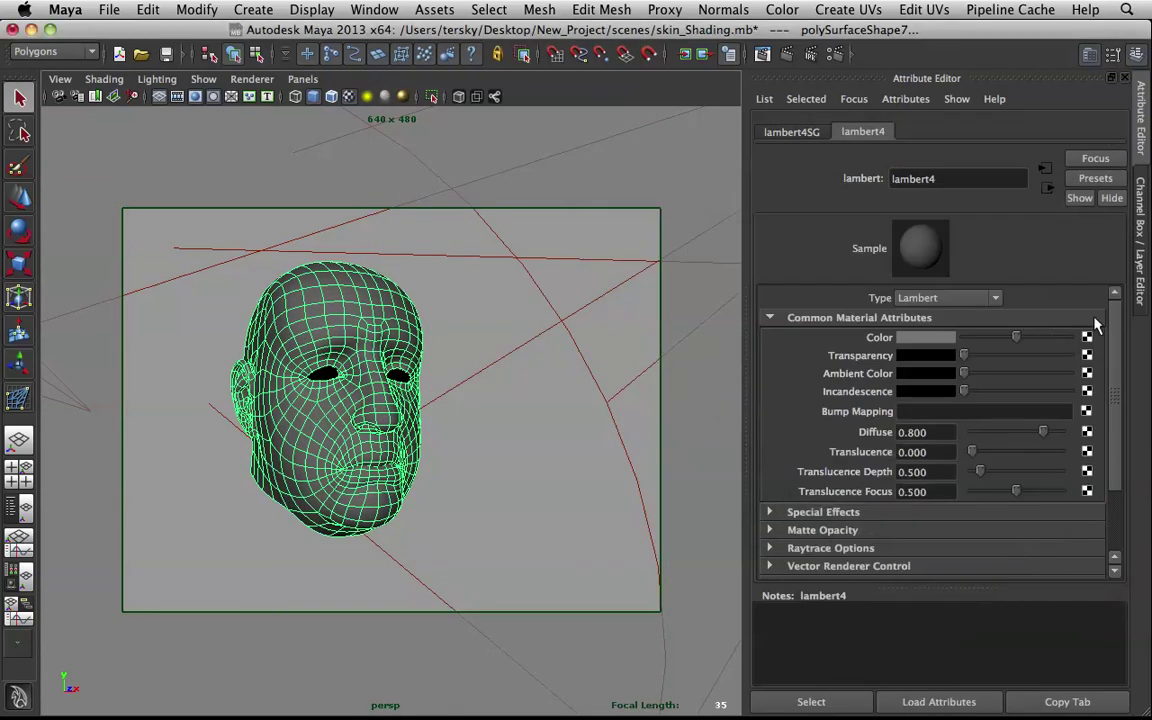
# - Connect a file texture to the Lambert material's color and load head200fs.jpg from the Desktop as its image
pyautogui.click(1087, 339)
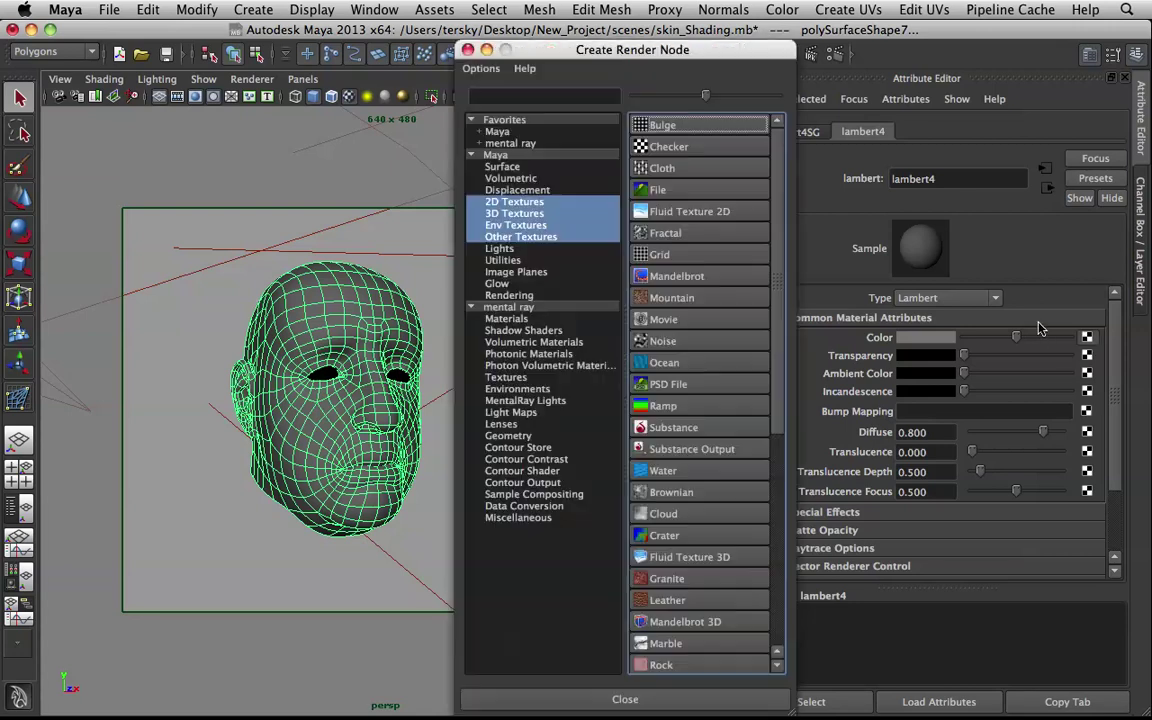
pyautogui.click(688, 190)
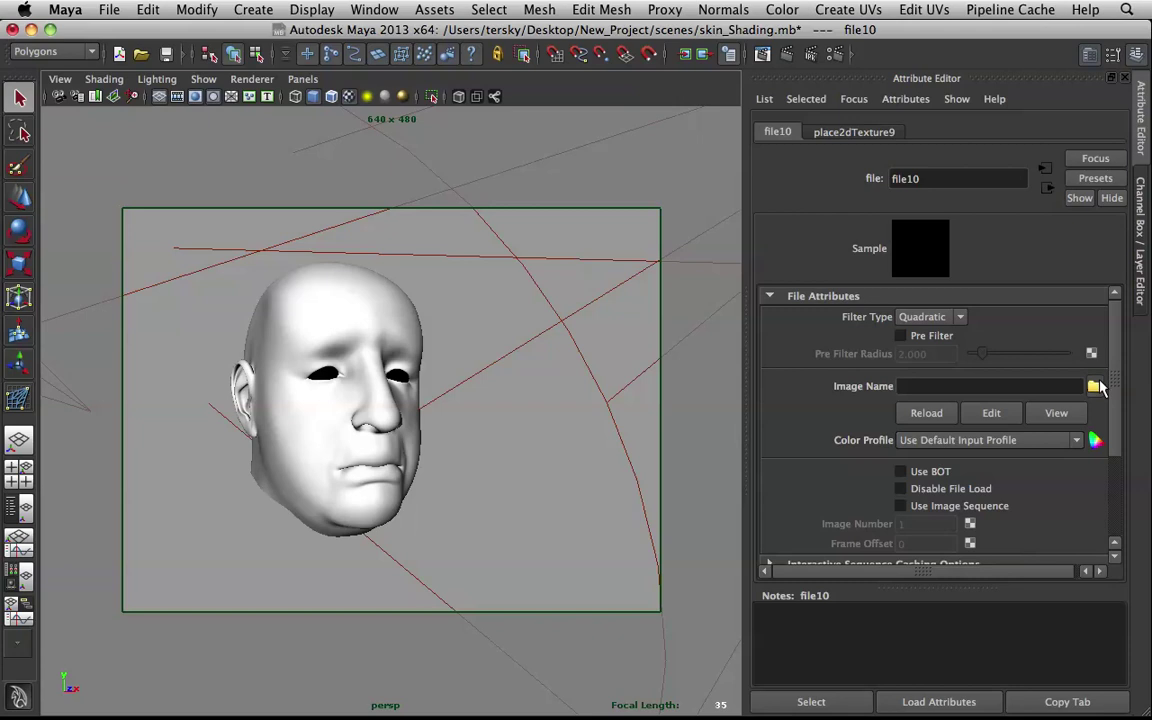
pyautogui.click(1094, 386)
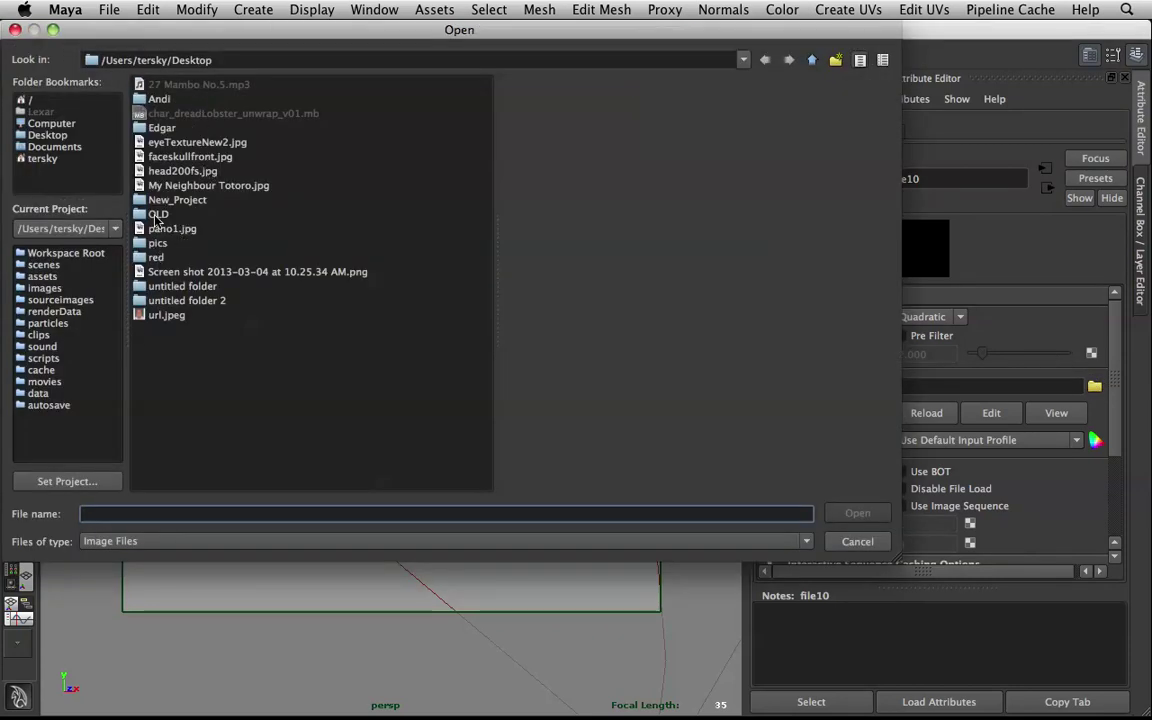
pyautogui.click(170, 172)
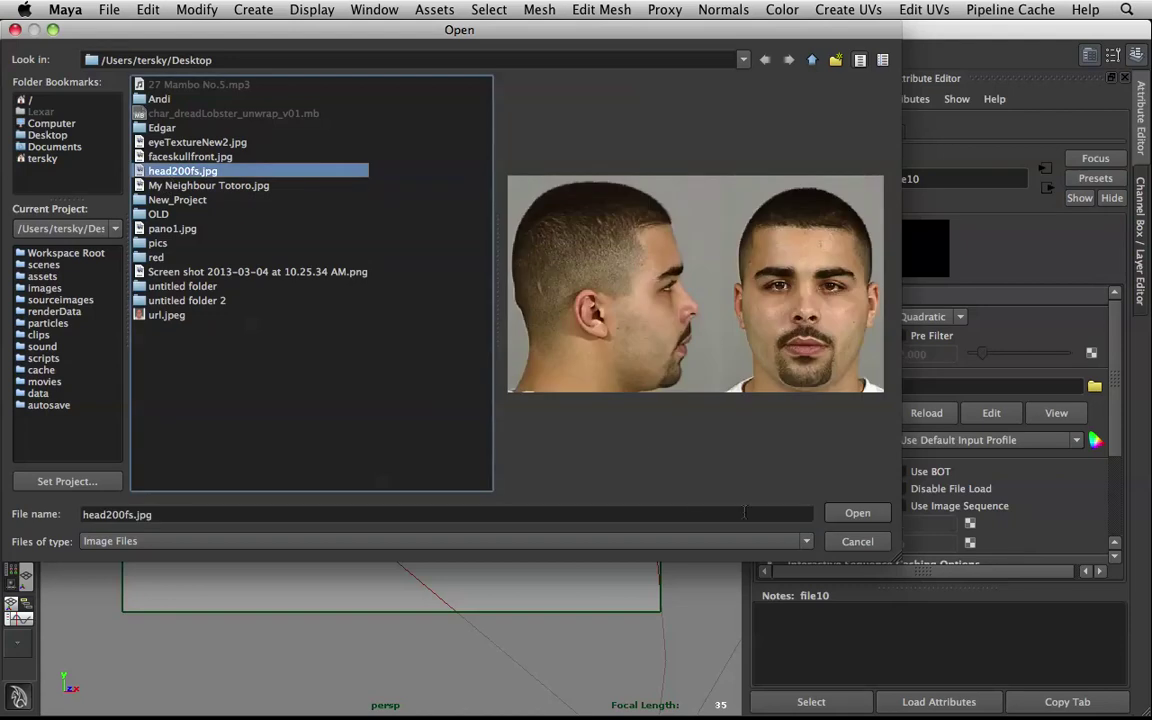
pyautogui.click(857, 513)
# - Select the head mesh and look at its texture-centric UV linking in the Relationship Editor
pyautogui.keyDown('alt'); pyautogui.moveTo(449, 371); pyautogui.dragTo(362, 334); pyautogui.keyUp('alt')
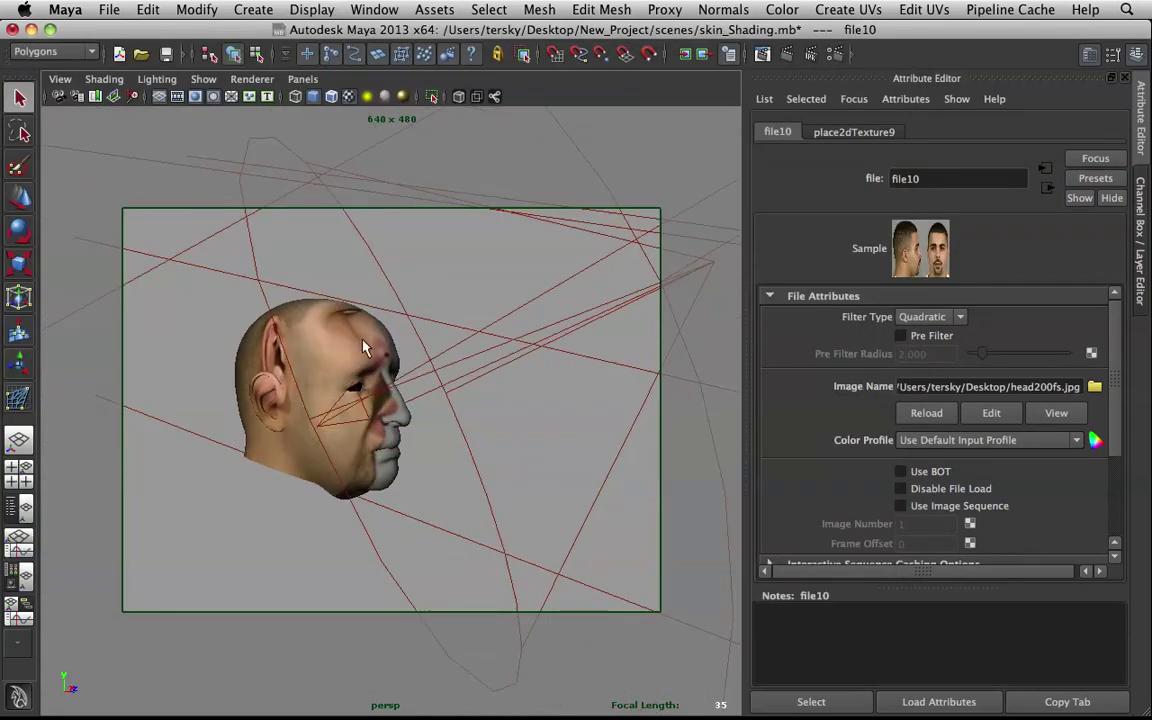
pyautogui.click(330, 305)
pyautogui.click(372, 10)
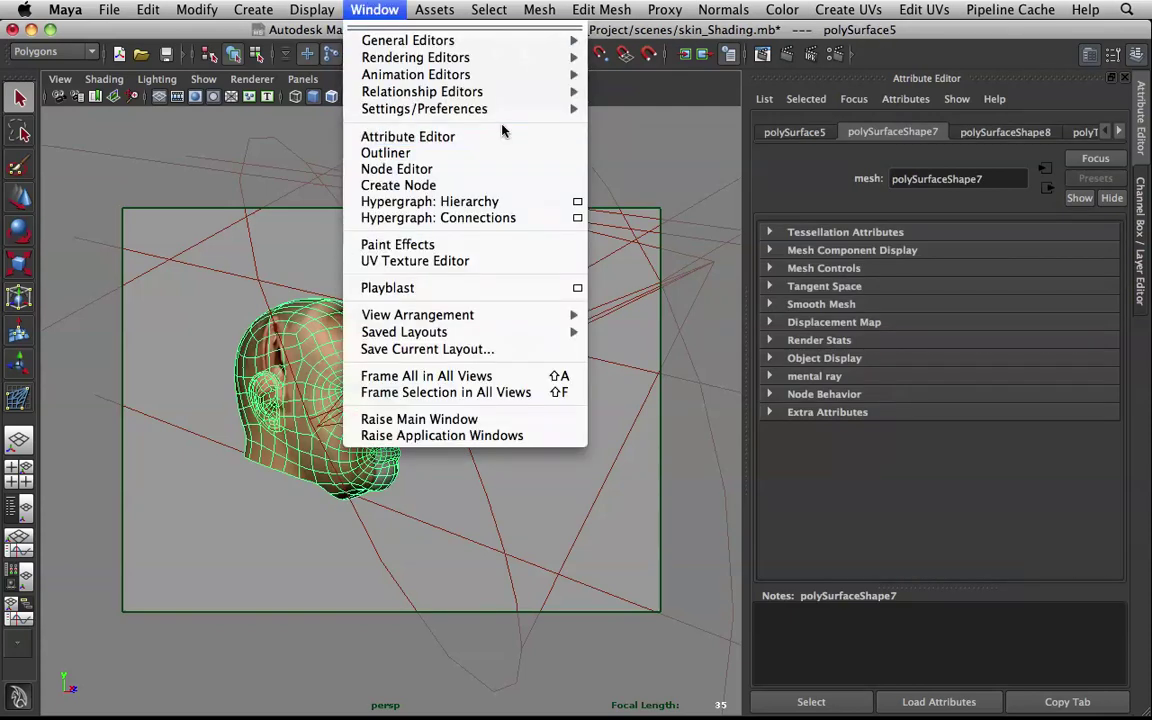
pyautogui.moveTo(508, 113)
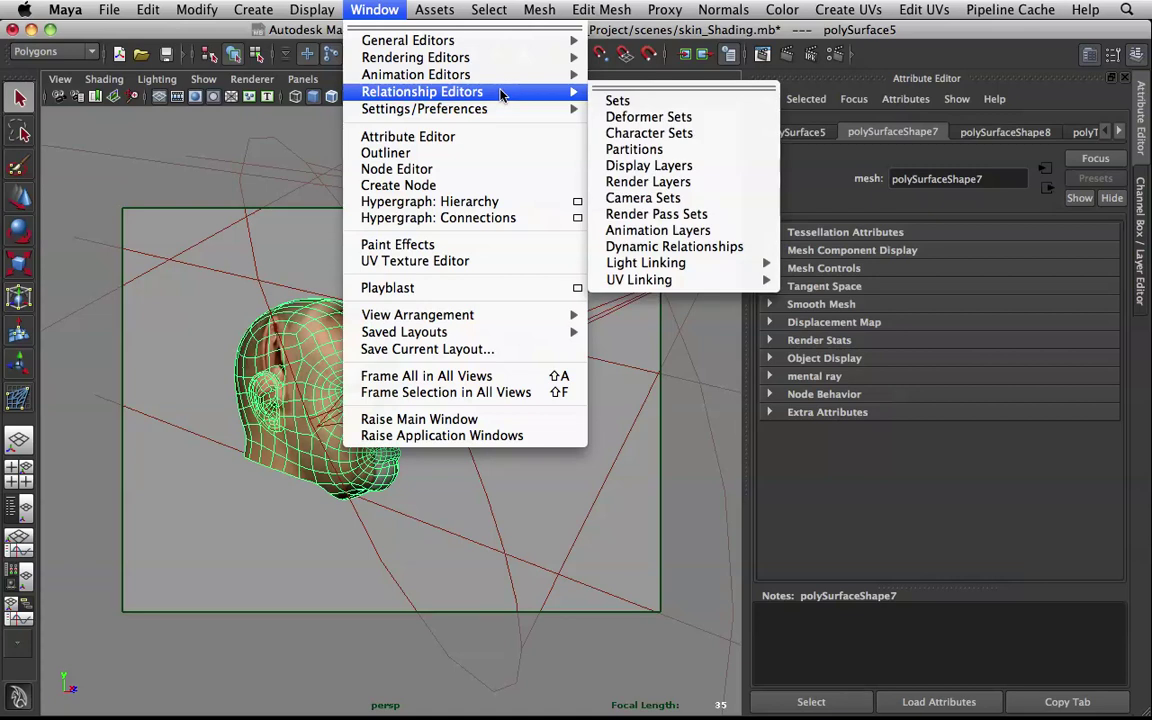
pyautogui.moveTo(705, 281)
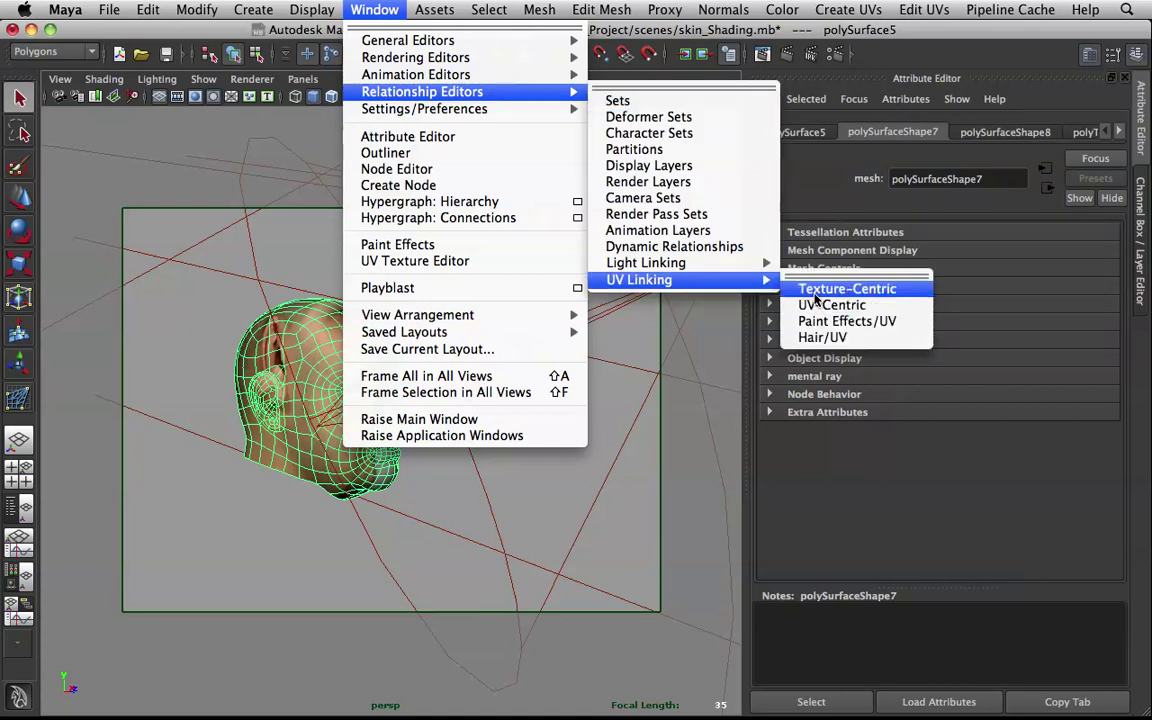
pyautogui.click(740, 286)
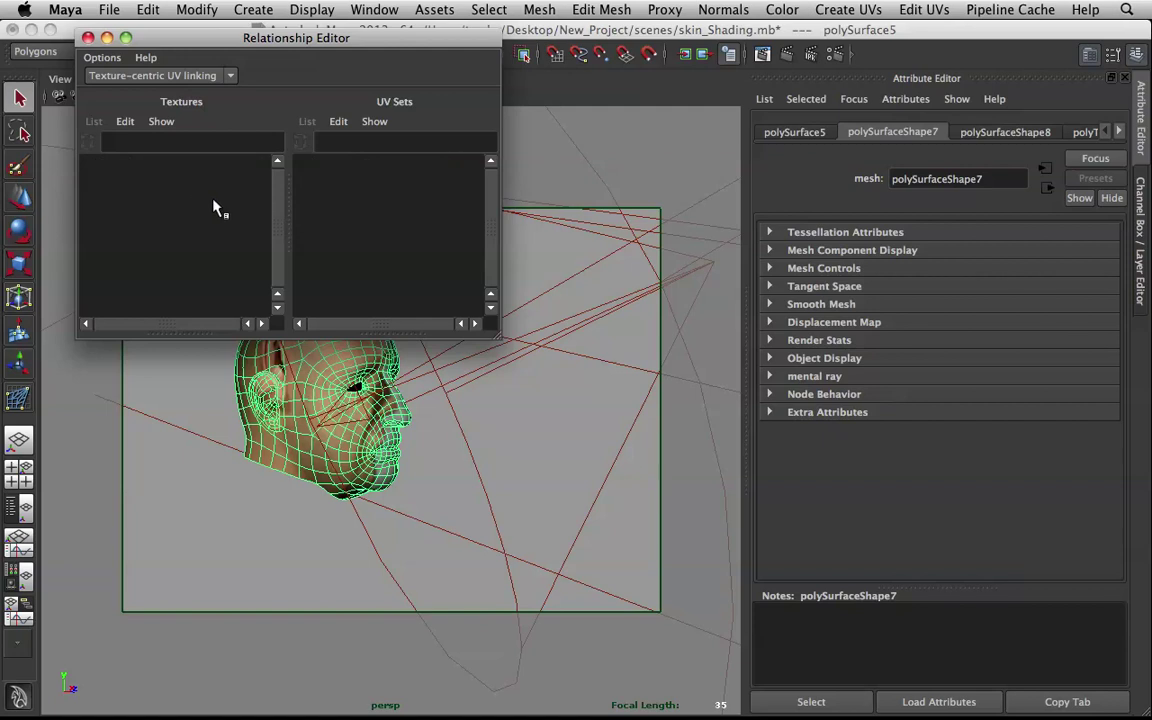
pyautogui.click(88, 38)
# - Planar-map the head's UVs along the X axis, fitted to the bounding box, and display them in the UV Texture Editor
pyautogui.keyDown('alt'); pyautogui.moveTo(249, 185); pyautogui.dragTo(300, 300); pyautogui.keyUp('alt')
pyautogui.click(836, 10)
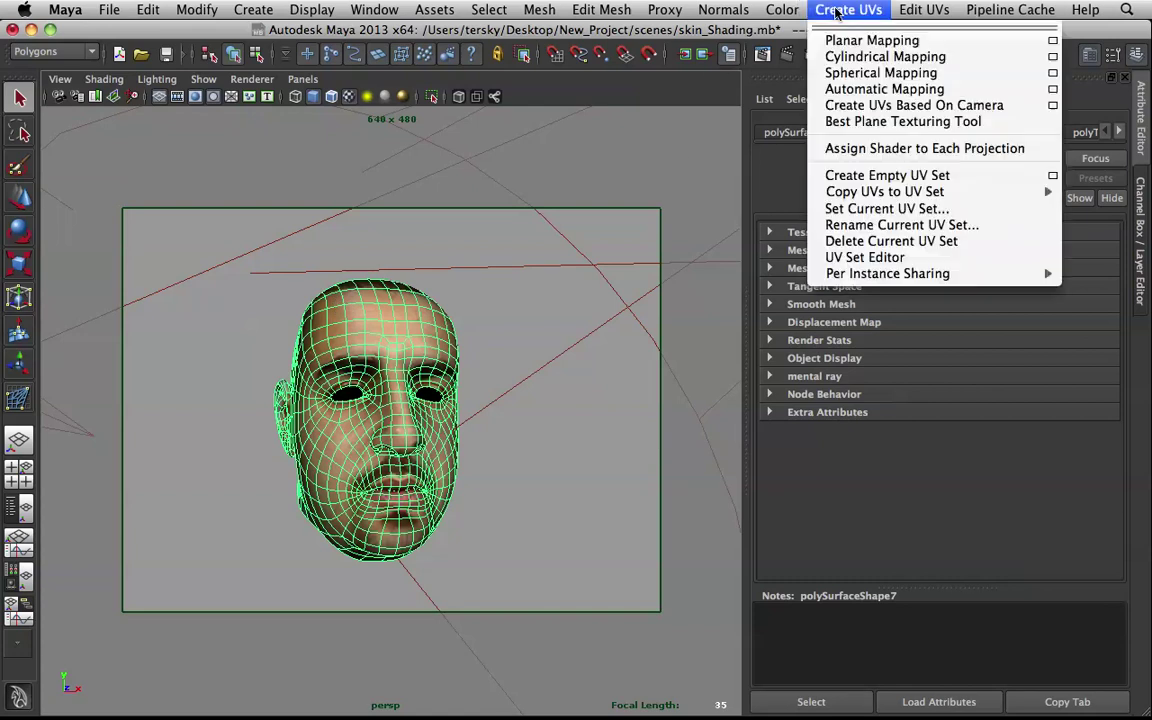
pyautogui.click(1051, 40)
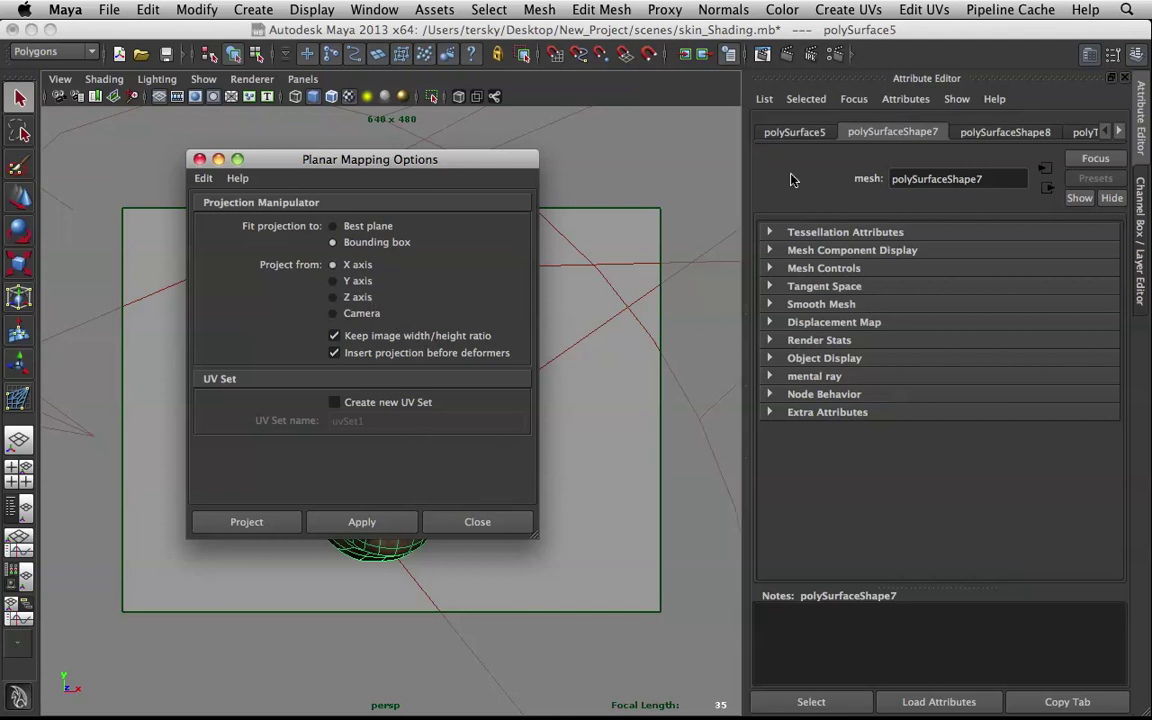
pyautogui.click(899, 10)
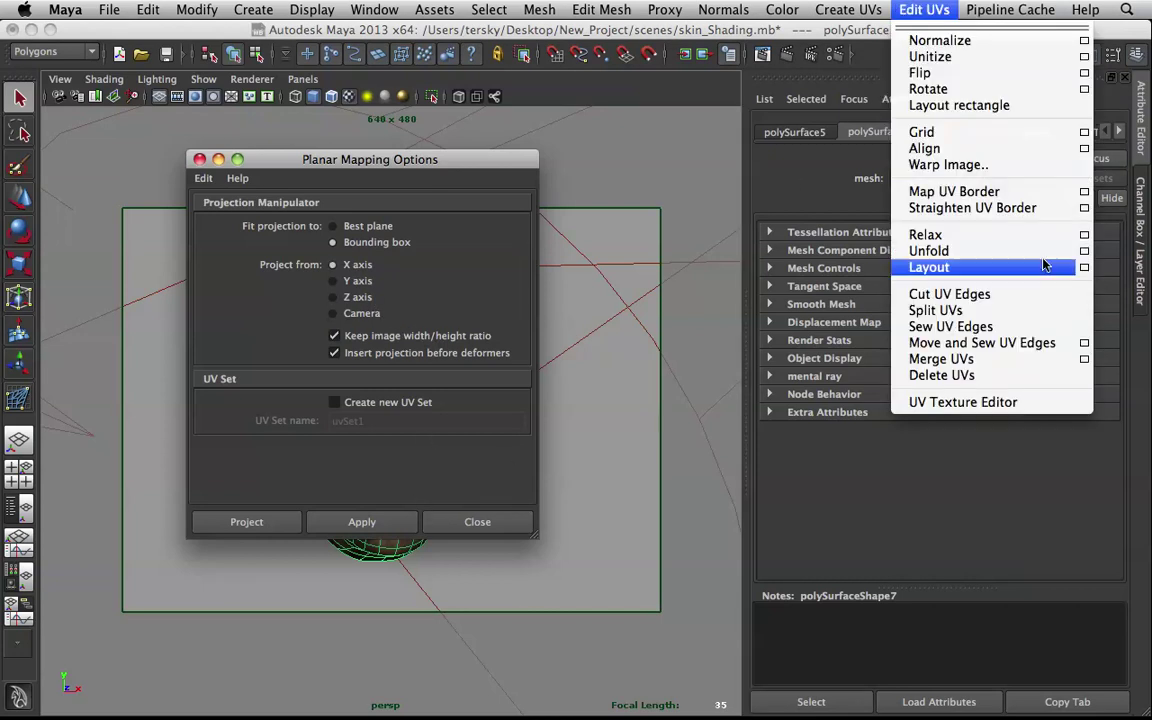
pyautogui.click(1010, 410)
pyautogui.keyDown('alt'); pyautogui.moveTo(826, 298); pyautogui.dragTo(572, 492, button='right'); pyautogui.keyUp('alt')
pyautogui.click(397, 530)
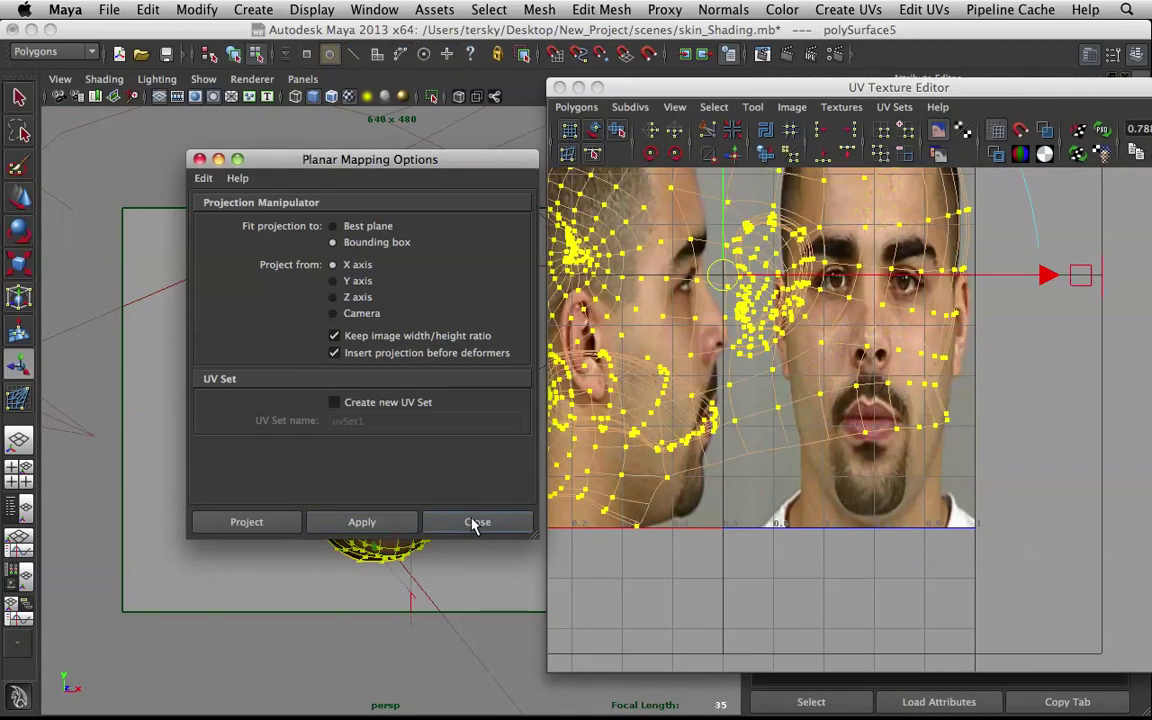
pyautogui.click(476, 521)
# - Select all the head's UVs and flip them horizontally to match the direction of the side-view photo
pyautogui.keyDown('alt'); pyautogui.moveTo(474, 490); pyautogui.dragTo(360, 481); pyautogui.keyUp('alt')
pyautogui.keyDown('alt'); pyautogui.moveTo(360, 481); pyautogui.dragTo(530, 500, button='right'); pyautogui.keyUp('alt')
pyautogui.keyDown('alt'); pyautogui.moveTo(530, 500); pyautogui.dragTo(428, 548); pyautogui.keyUp('alt')
pyautogui.scroll(-3, 345, 523)
pyautogui.click(264, 501)
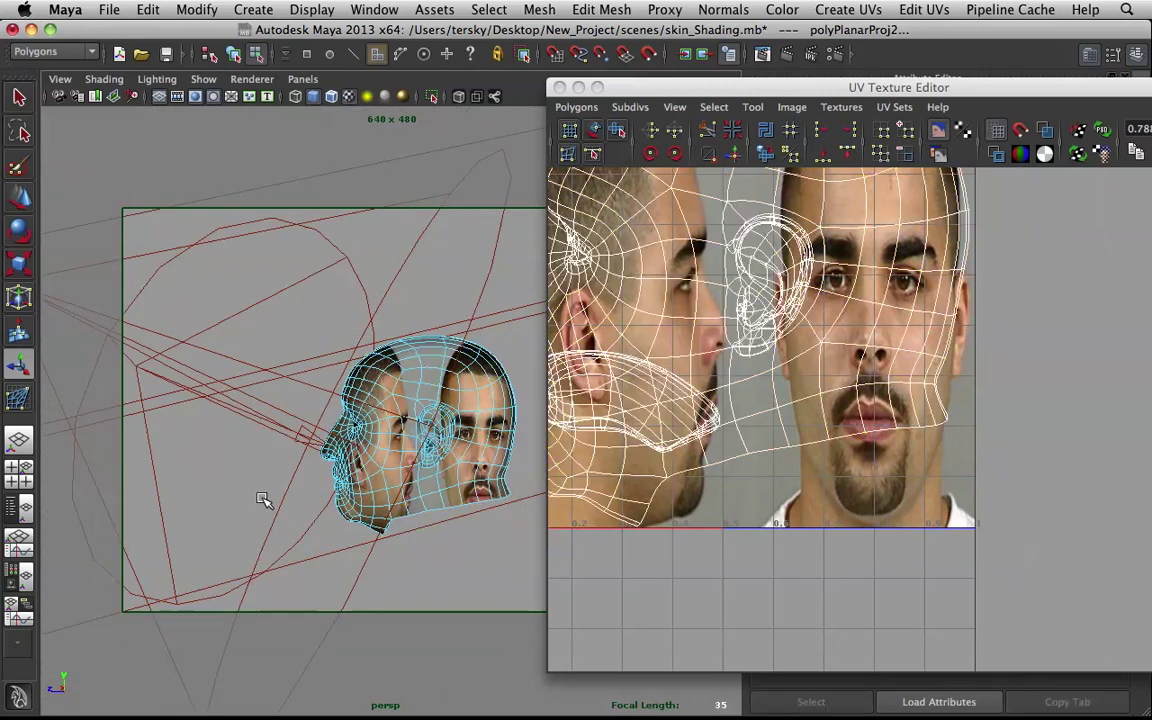
pyautogui.scroll(-4, 781, 306)
pyautogui.moveTo(781, 310); pyautogui.dragTo(832, 308, button='right')
pyautogui.scroll(-3, 818, 312)
pyautogui.moveTo(694, 238); pyautogui.dragTo(991, 462)
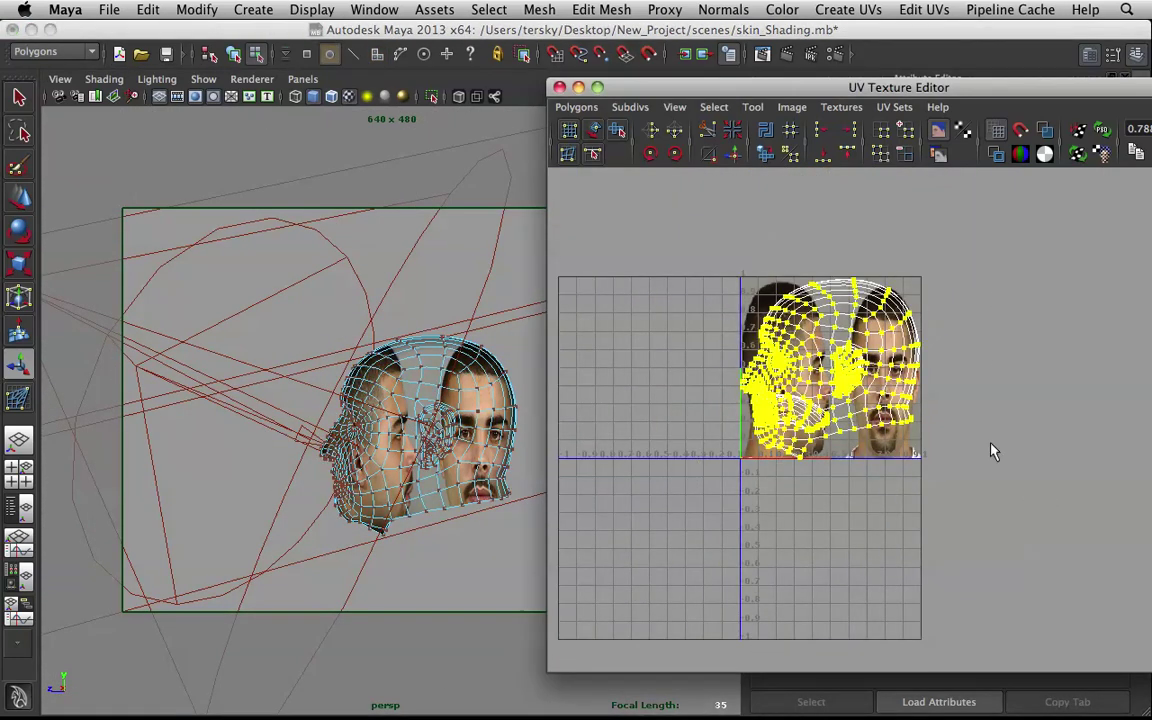
pyautogui.click(655, 131)
# - Scale the head's UVs down horizontally and place them over the side-view head in the photo
pyautogui.scroll(5, 826, 264)
pyautogui.keyDown('alt'); pyautogui.moveTo(842, 289); pyautogui.dragTo(876, 319, button='middle'); pyautogui.keyUp('alt')
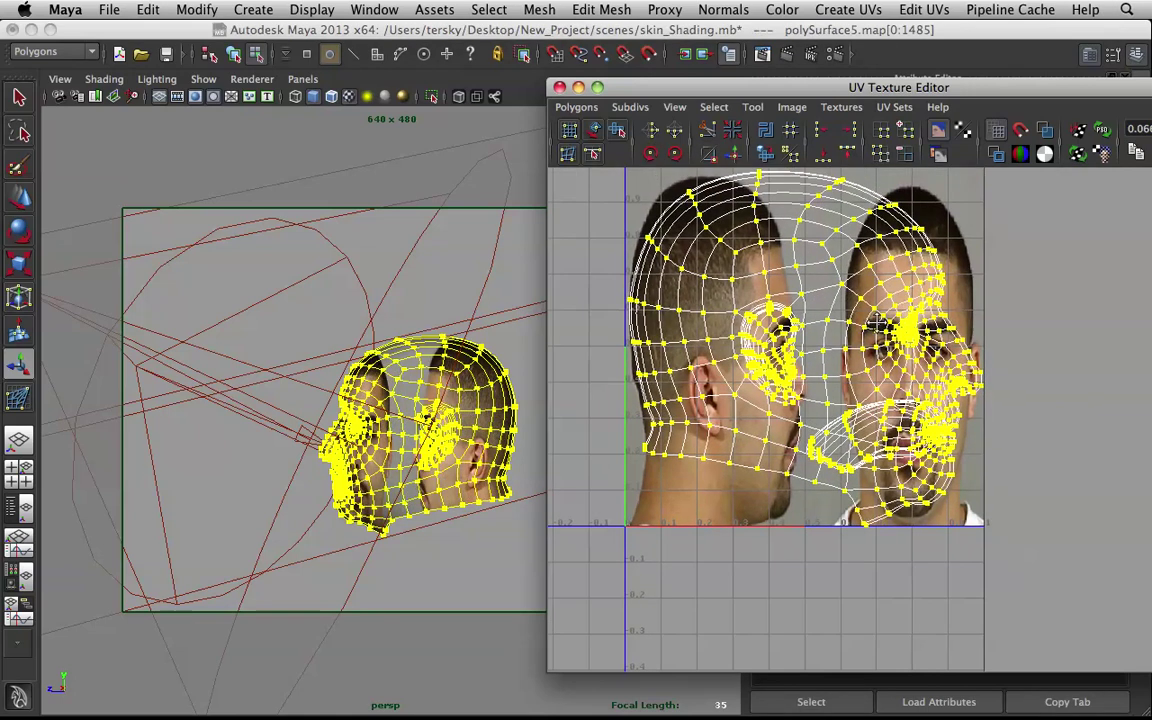
pyautogui.scroll(-1, 879, 326)
pyautogui.press('r')
pyautogui.moveTo(908, 363); pyautogui.dragTo(842, 356)
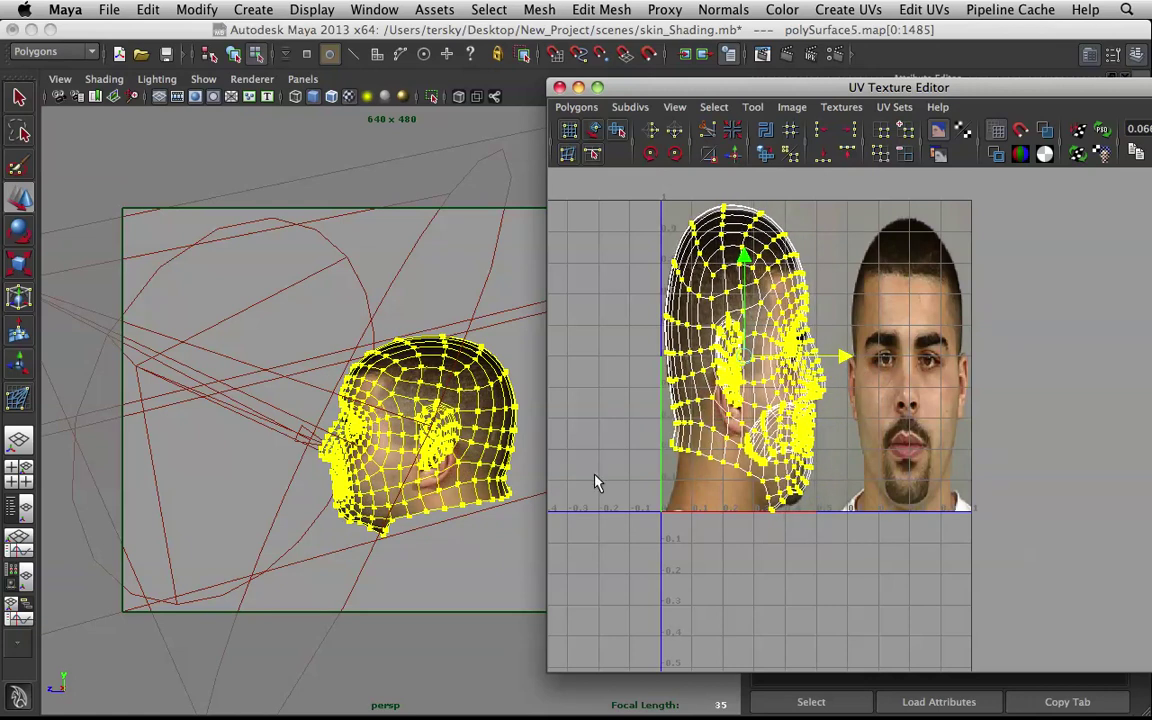
# - Move the head's UVs down so the eye and ear line up with the side-view photo, checking the fit on the model
pyautogui.keyDown('alt'); pyautogui.moveTo(383, 423); pyautogui.dragTo(420, 476, button='right'); pyautogui.keyUp('alt')
pyautogui.keyDown('alt'); pyautogui.moveTo(420, 478); pyautogui.dragTo(368, 340); pyautogui.keyUp('alt')
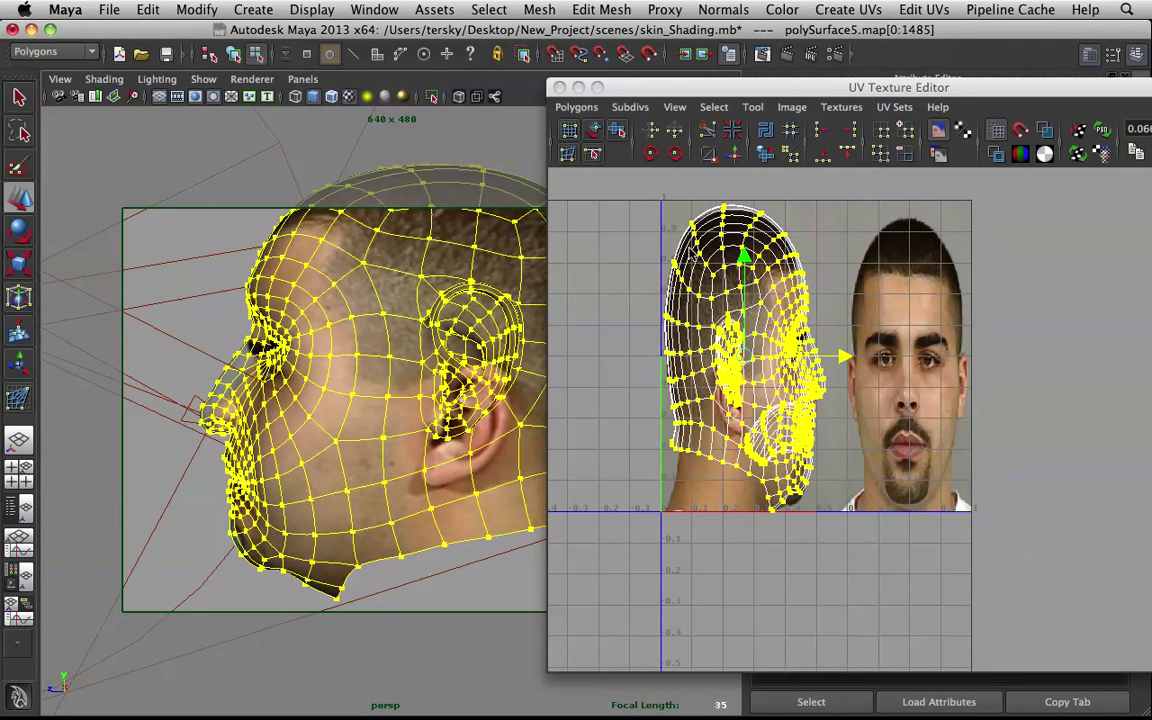
pyautogui.moveTo(745, 258); pyautogui.dragTo(748, 303)
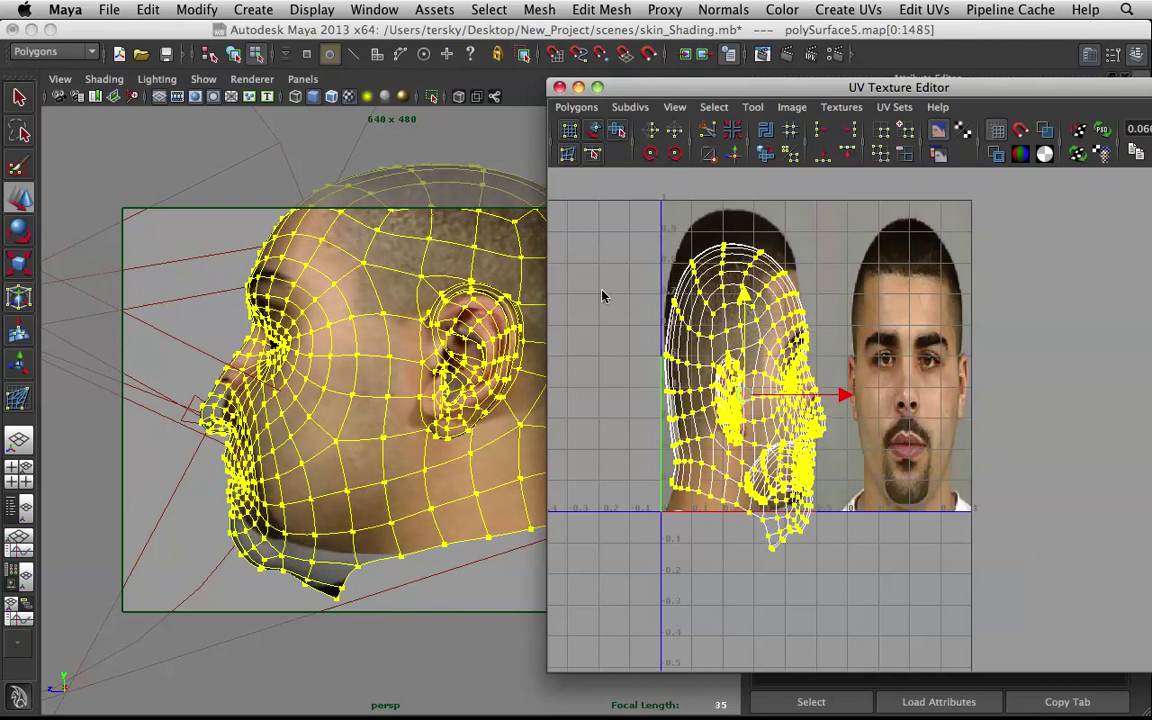
pyautogui.click(428, 330)
pyautogui.keyDown('alt'); pyautogui.moveTo(428, 330); pyautogui.dragTo(480, 450); pyautogui.keyUp('alt')
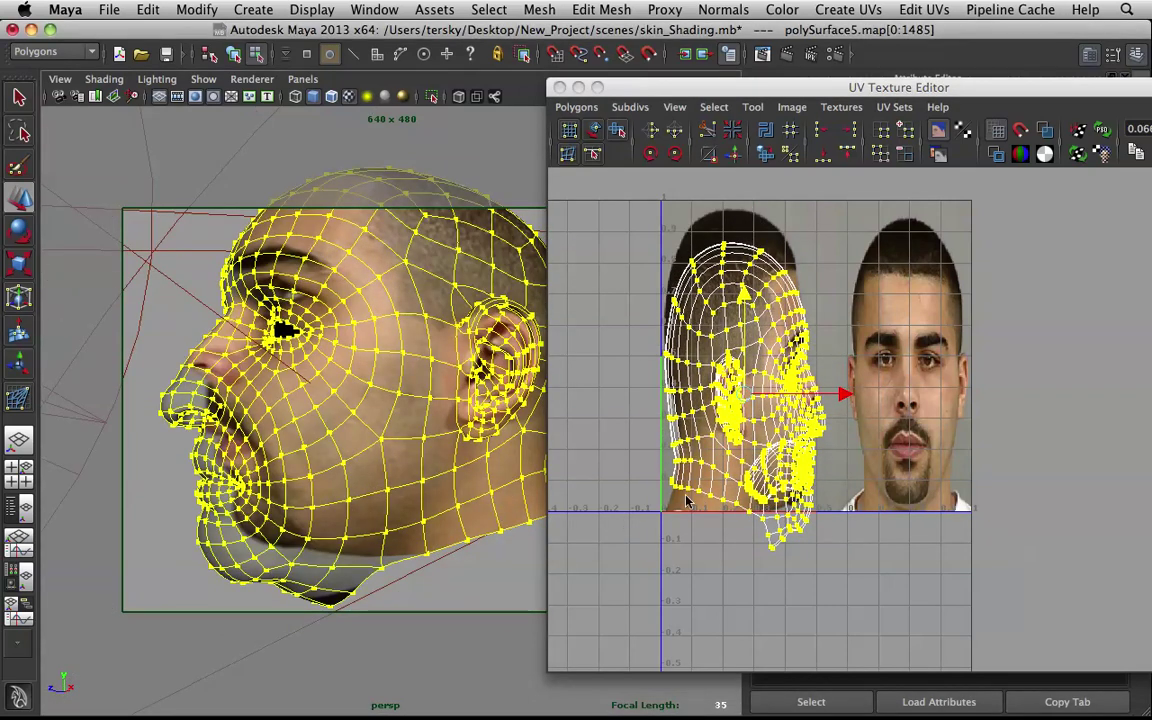
# - Scale the UVs vertically and reposition them over the side-view face, then check the model and deselect the UVs
pyautogui.scroll(3, 764, 413)
pyautogui.keyDown('alt'); pyautogui.moveTo(764, 413); pyautogui.dragTo(881, 414, button='middle'); pyautogui.keyUp('alt')
pyautogui.scroll(6, 881, 414)
pyautogui.keyDown('alt'); pyautogui.moveTo(823, 386); pyautogui.dragTo(953, 440, button='middle'); pyautogui.keyUp('alt')
pyautogui.keyDown('alt'); pyautogui.moveTo(953, 447); pyautogui.dragTo(897, 427, button='right'); pyautogui.keyUp('alt')
pyautogui.keyDown('alt'); pyautogui.moveTo(897, 419); pyautogui.dragTo(879, 432, button='middle'); pyautogui.keyUp('alt')
pyautogui.scroll(-3, 889, 421)
pyautogui.press('r')
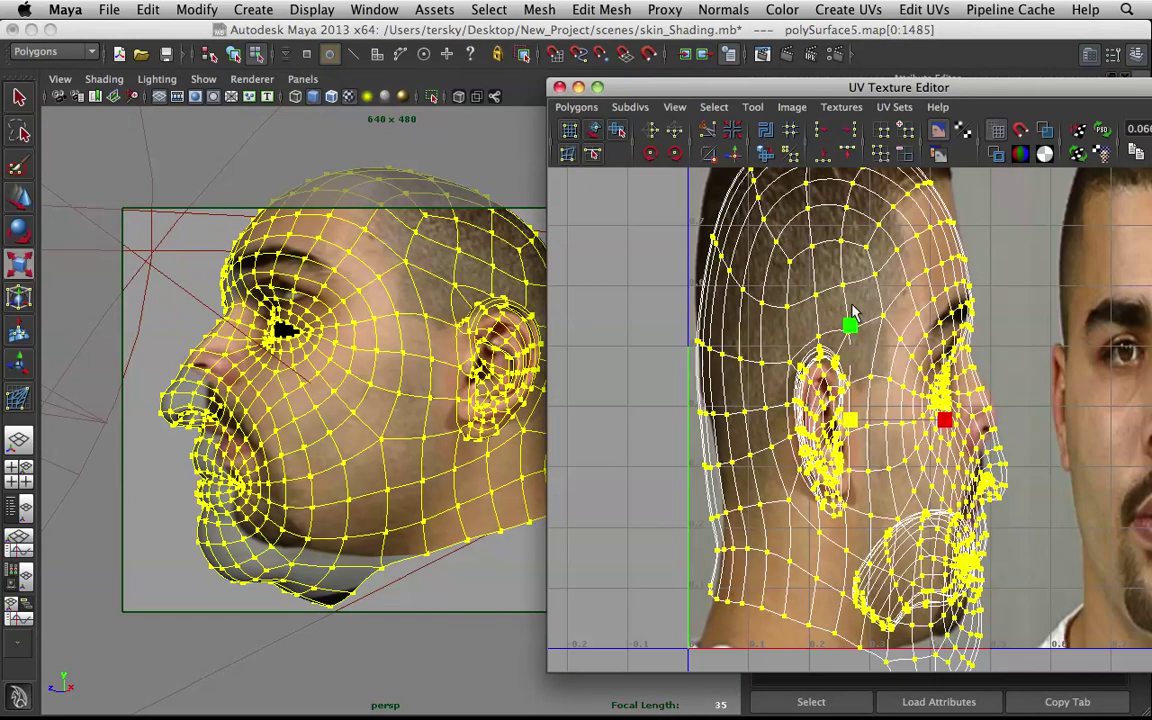
pyautogui.moveTo(850, 327); pyautogui.dragTo(851, 279)
pyautogui.keyDown('alt'); pyautogui.moveTo(362, 383); pyautogui.dragTo(392, 374); pyautogui.keyUp('alt')
pyautogui.click(507, 422)
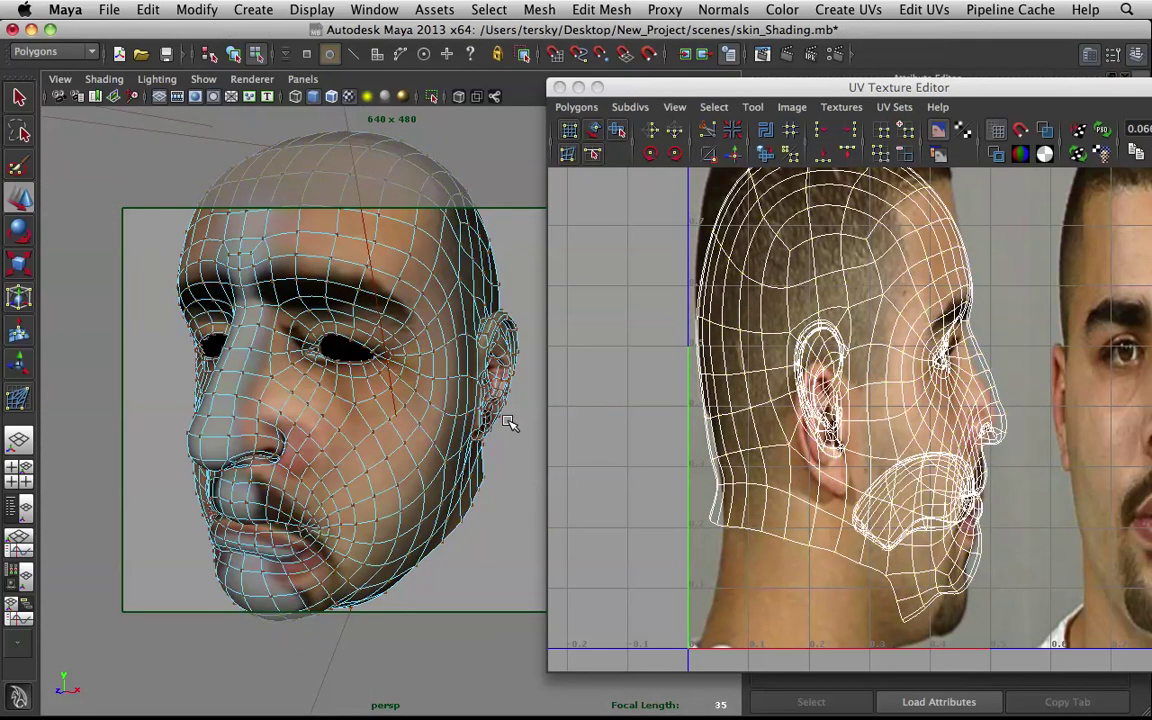
# - Select all the head's UVs and smudge the ear's lower end and upper edge onto the ear in the photo
pyautogui.moveTo(935, 319); pyautogui.dragTo(998, 311, button='right')
pyautogui.keyDown('alt'); pyautogui.moveTo(950, 305); pyautogui.dragTo(744, 217, button='right'); pyautogui.keyUp('alt')
pyautogui.moveTo(972, 530); pyautogui.dragTo(1006, 573)
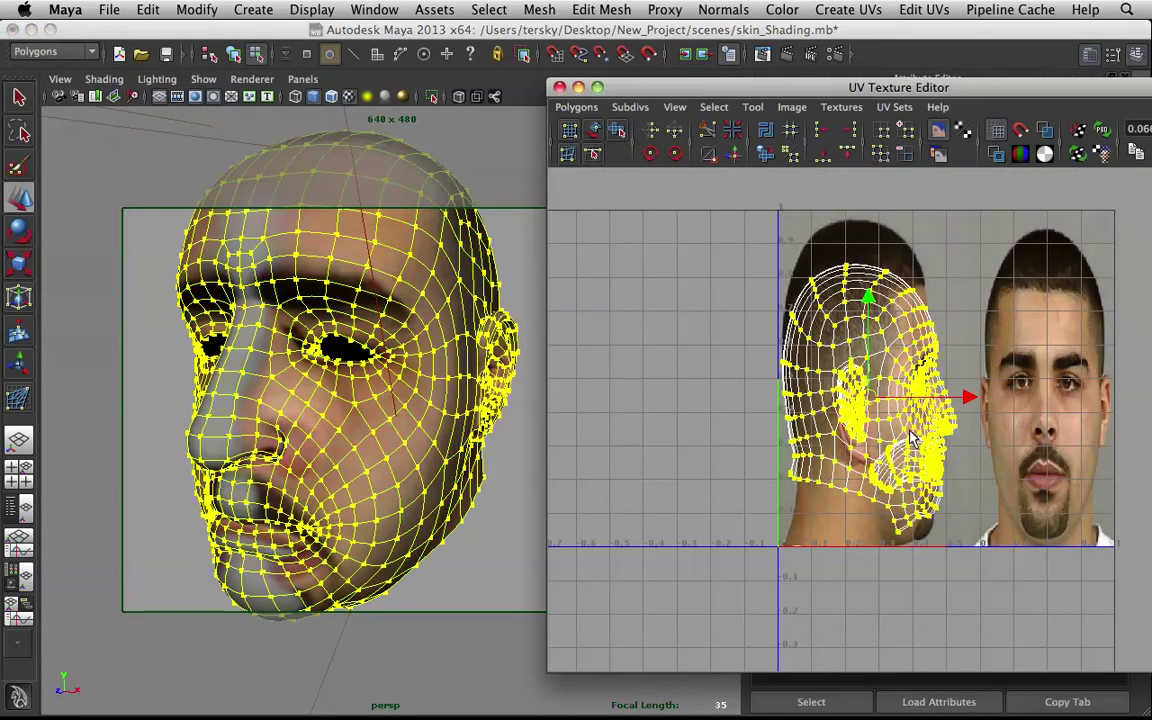
pyautogui.keyDown('alt'); pyautogui.moveTo(760, 360); pyautogui.dragTo(880, 420, button='right'); pyautogui.keyUp('alt')
pyautogui.keyDown('alt'); pyautogui.moveTo(886, 426); pyautogui.dragTo(809, 304, button='middle'); pyautogui.keyUp('alt')
pyautogui.keyDown('alt'); pyautogui.moveTo(809, 310); pyautogui.dragTo(859, 365, button='right'); pyautogui.keyUp('alt')
pyautogui.keyDown('alt'); pyautogui.moveTo(859, 365); pyautogui.dragTo(827, 293, button='middle'); pyautogui.keyUp('alt')
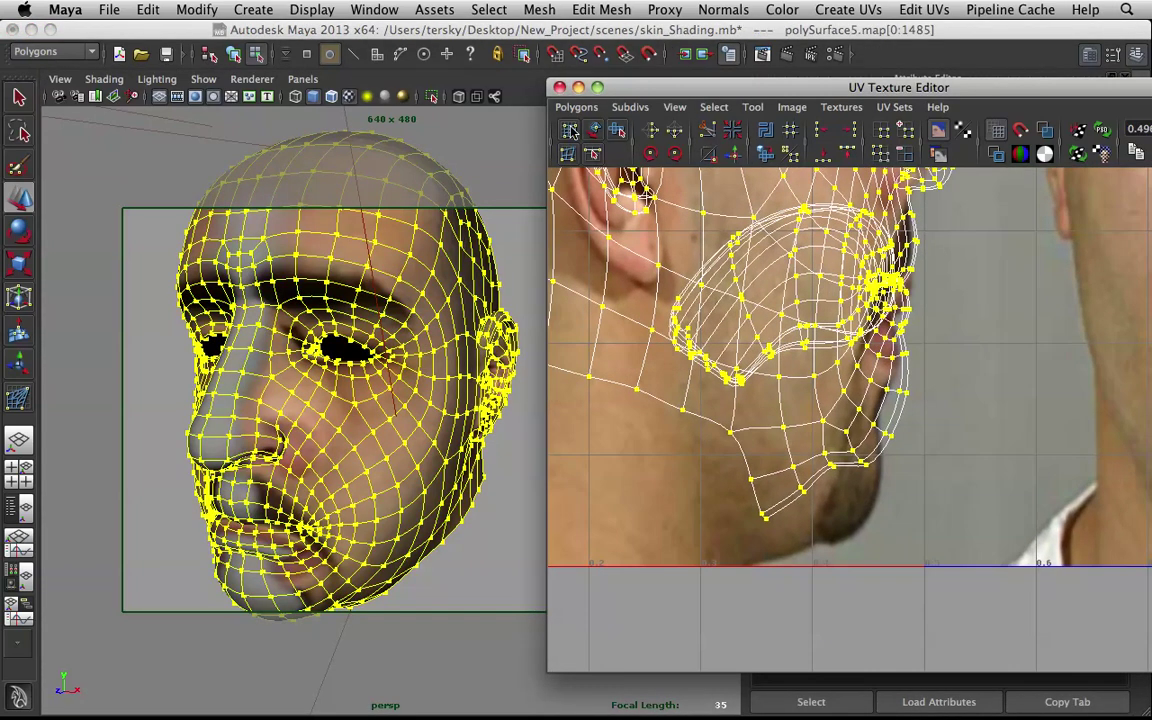
pyautogui.click(568, 154)
pyautogui.keyDown('alt'); pyautogui.moveTo(718, 314); pyautogui.dragTo(772, 348, button='right'); pyautogui.keyUp('alt')
pyautogui.moveTo(750, 320)
pyautogui.keyDown('alt'); pyautogui.mouseDown(button='middle')
pyautogui.moveTo(913, 501)
pyautogui.moveTo(941, 697)
pyautogui.mouseUp(button='middle'); pyautogui.keyUp('alt')
pyautogui.scroll(-3, 805, 488)
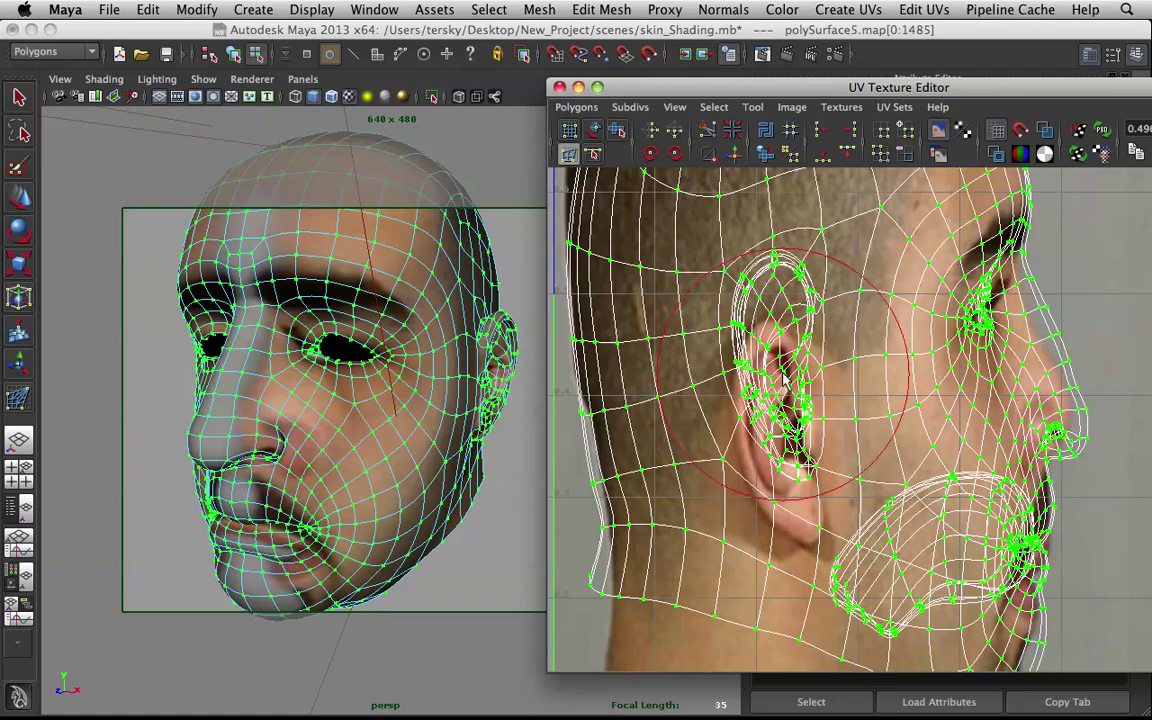
pyautogui.moveTo(795, 490); pyautogui.dragTo(811, 565)
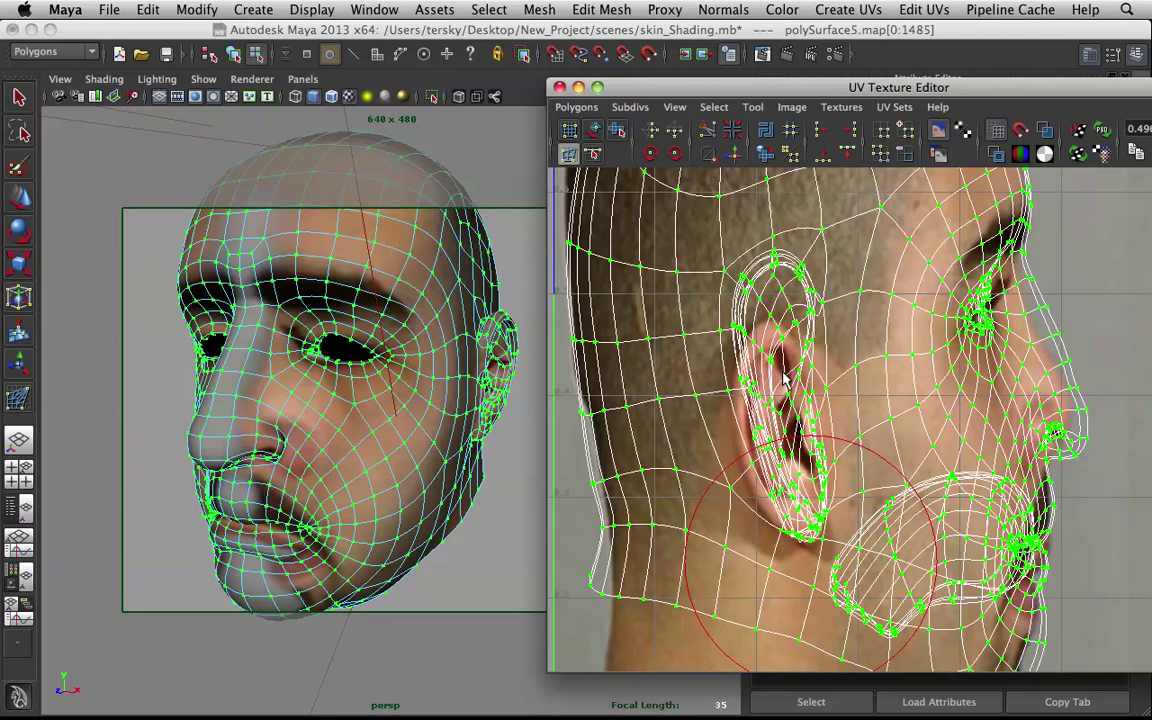
pyautogui.moveTo(764, 303); pyautogui.dragTo(766, 320)
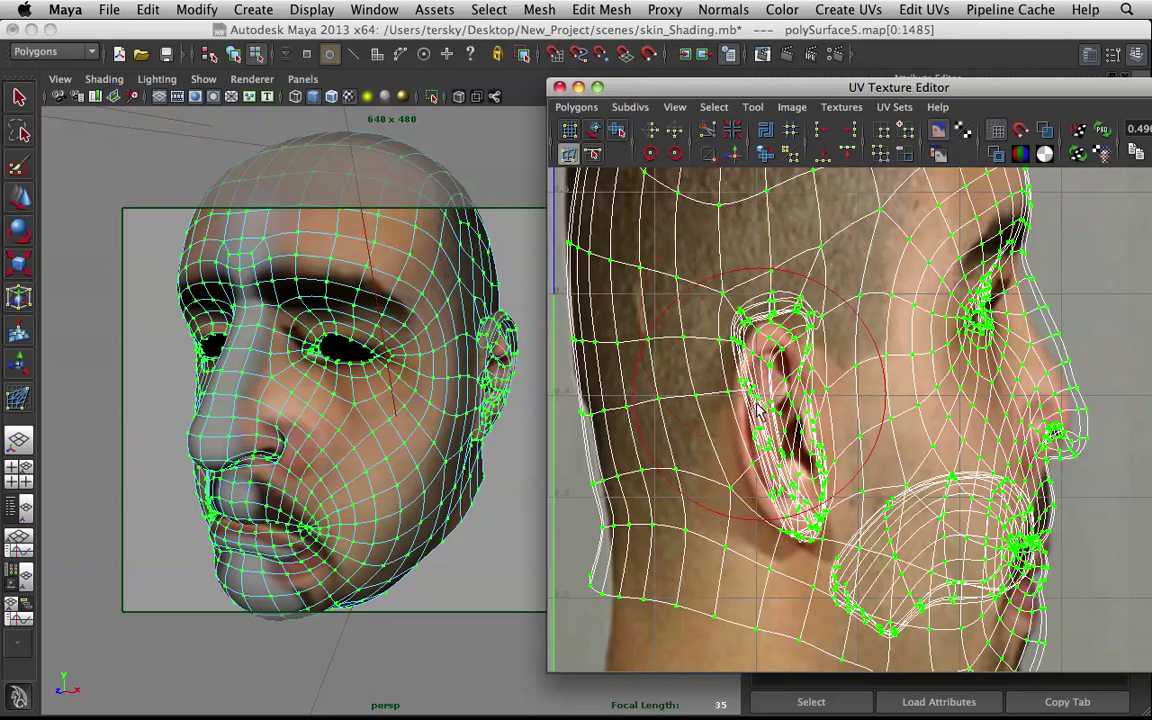
# - Smudge the UVs along the ear's sides and top to follow the outline of the photographed ear
pyautogui.moveTo(770, 420); pyautogui.dragTo(745, 475)
pyautogui.moveTo(814, 436)
pyautogui.mouseDown()
pyautogui.moveTo(846, 453)
pyautogui.moveTo(828, 450)
pyautogui.mouseUp()
pyautogui.moveTo(768, 277)
pyautogui.mouseDown()
pyautogui.moveTo(785, 342)
pyautogui.moveTo(780, 350)
pyautogui.moveTo(770, 336)
pyautogui.moveTo(745, 364)
pyautogui.mouseUp()
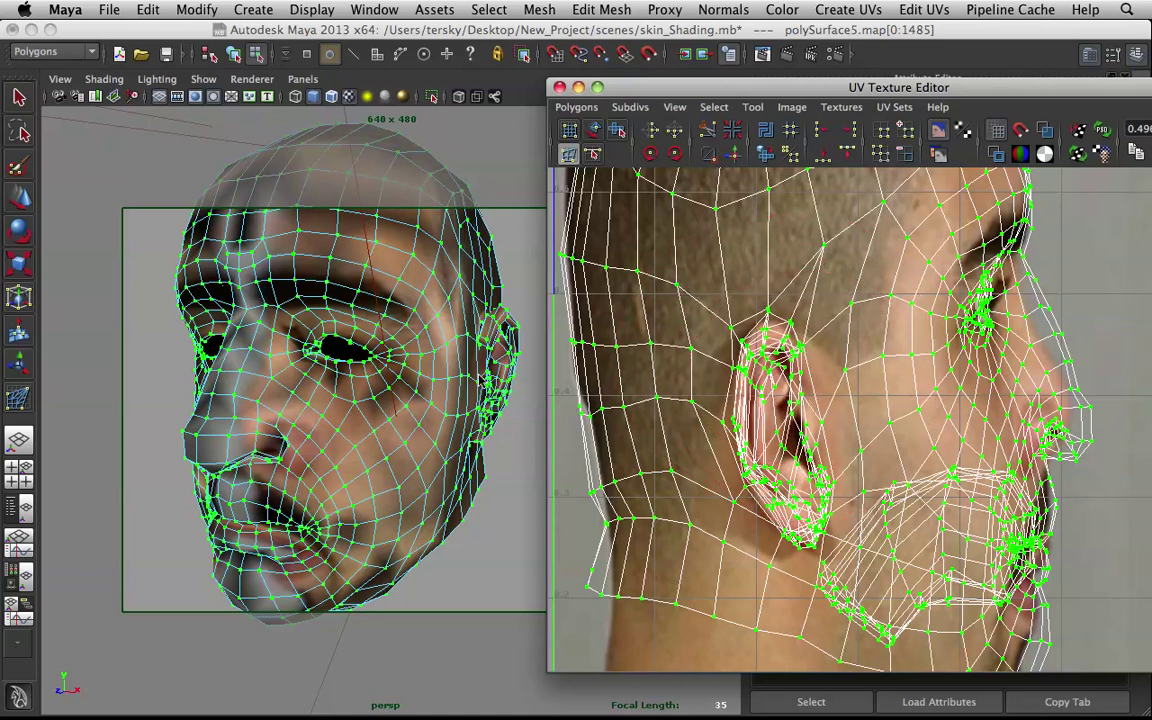
# - Examine the texture fit around the ear and face from several angles, with and without smooth mesh preview
pyautogui.keyDown('alt'); pyautogui.moveTo(480, 380); pyautogui.dragTo(376, 363); pyautogui.keyUp('alt')
pyautogui.keyDown('alt'); pyautogui.moveTo(376, 363); pyautogui.dragTo(277, 369, button='middle'); pyautogui.keyUp('alt')
pyautogui.keyDown('alt'); pyautogui.moveTo(320, 372); pyautogui.dragTo(411, 386, button='right'); pyautogui.keyUp('alt')
pyautogui.keyDown('alt'); pyautogui.moveTo(411, 386); pyautogui.dragTo(445, 388); pyautogui.keyUp('alt')
pyautogui.press('3')
pyautogui.keyDown('alt'); pyautogui.moveTo(445, 388); pyautogui.dragTo(481, 327, button='right'); pyautogui.keyUp('alt')
pyautogui.keyDown('alt'); pyautogui.moveTo(481, 327); pyautogui.dragTo(378, 428); pyautogui.keyUp('alt')
pyautogui.press('1')
# - Smudge the nose bridge UVs inward to the photo's profile and the eye UVs forward onto the photographed eye
pyautogui.click(987, 321)
pyautogui.scroll(3, 990, 323)
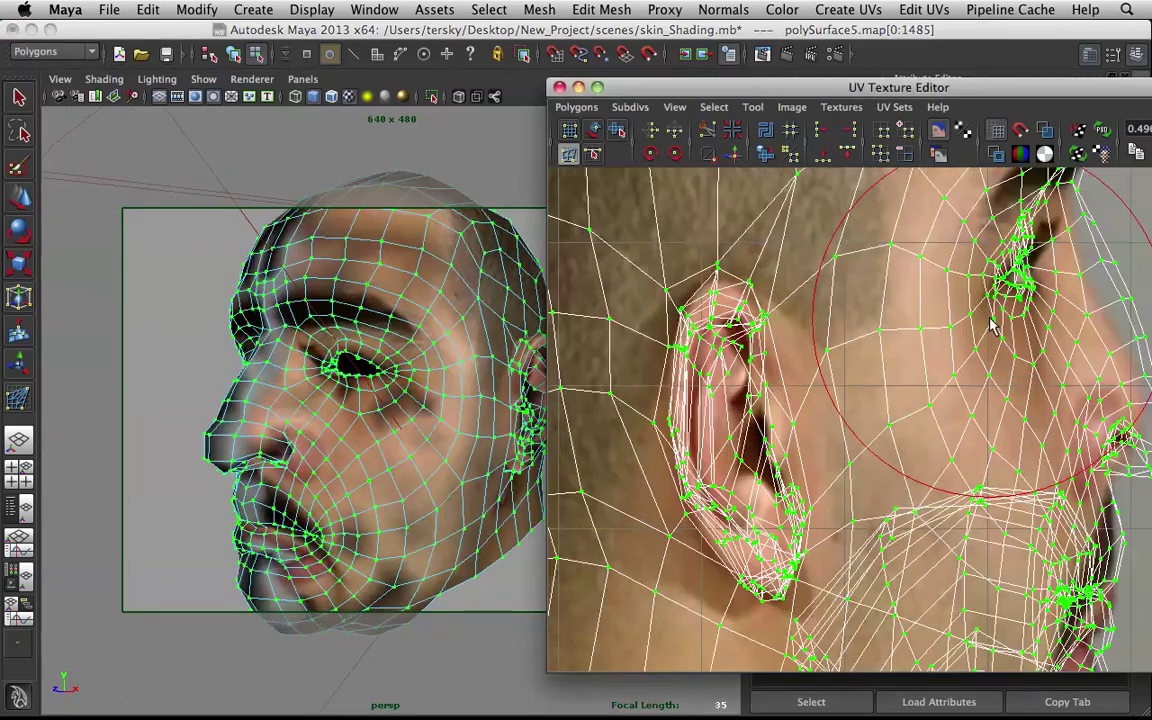
pyautogui.keyDown('alt'); pyautogui.moveTo(991, 323); pyautogui.dragTo(733, 406, button='middle'); pyautogui.keyUp('alt')
pyautogui.scroll(2, 762, 390)
pyautogui.keyDown('alt'); pyautogui.moveTo(791, 351); pyautogui.dragTo(796, 410, button='middle'); pyautogui.keyUp('alt')
pyautogui.scroll(2, 799, 406)
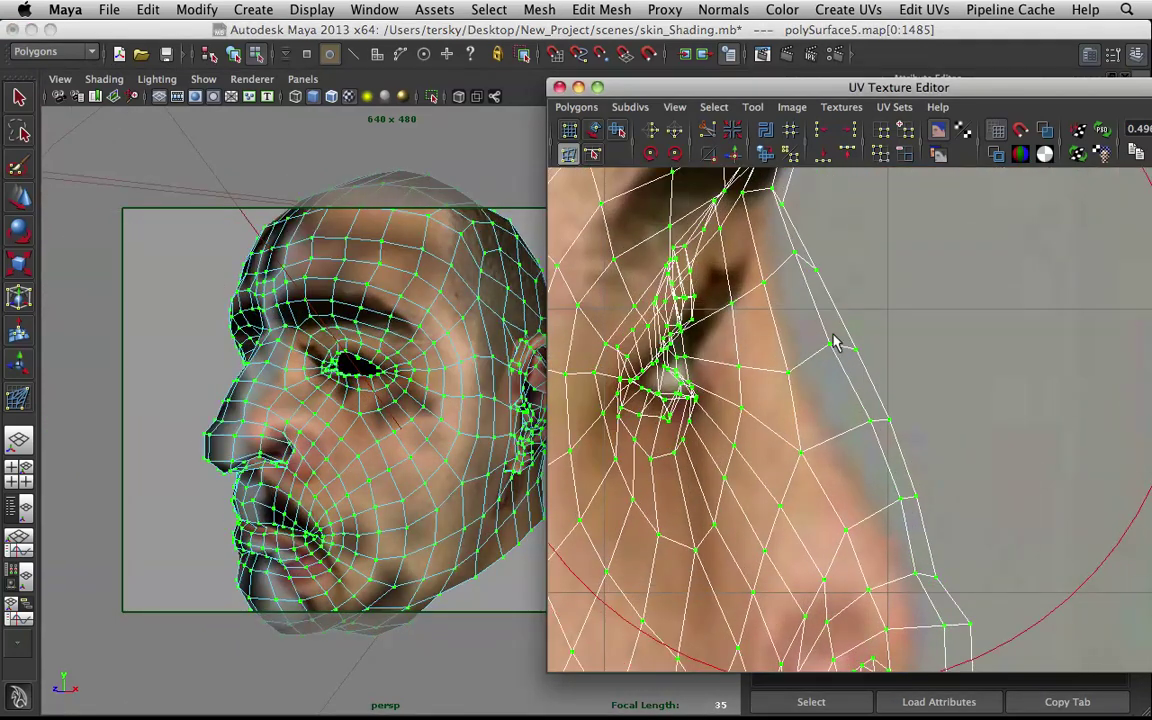
pyautogui.moveTo(836, 343); pyautogui.dragTo(776, 362)
pyautogui.moveTo(655, 362); pyautogui.dragTo(770, 372)
# - Smudge the nose tip and nostril UVs inward onto the photographed nose, and pull the upper lip UVs slightly outward
pyautogui.scroll(-1, 743, 428)
pyautogui.moveTo(743, 428)
pyautogui.keyDown('alt'); pyautogui.mouseDown(button='middle')
pyautogui.moveTo(722, 384)
pyautogui.moveTo(699, 372)
pyautogui.mouseUp(button='middle'); pyautogui.keyUp('alt')
pyautogui.scroll(-3, 733, 398)
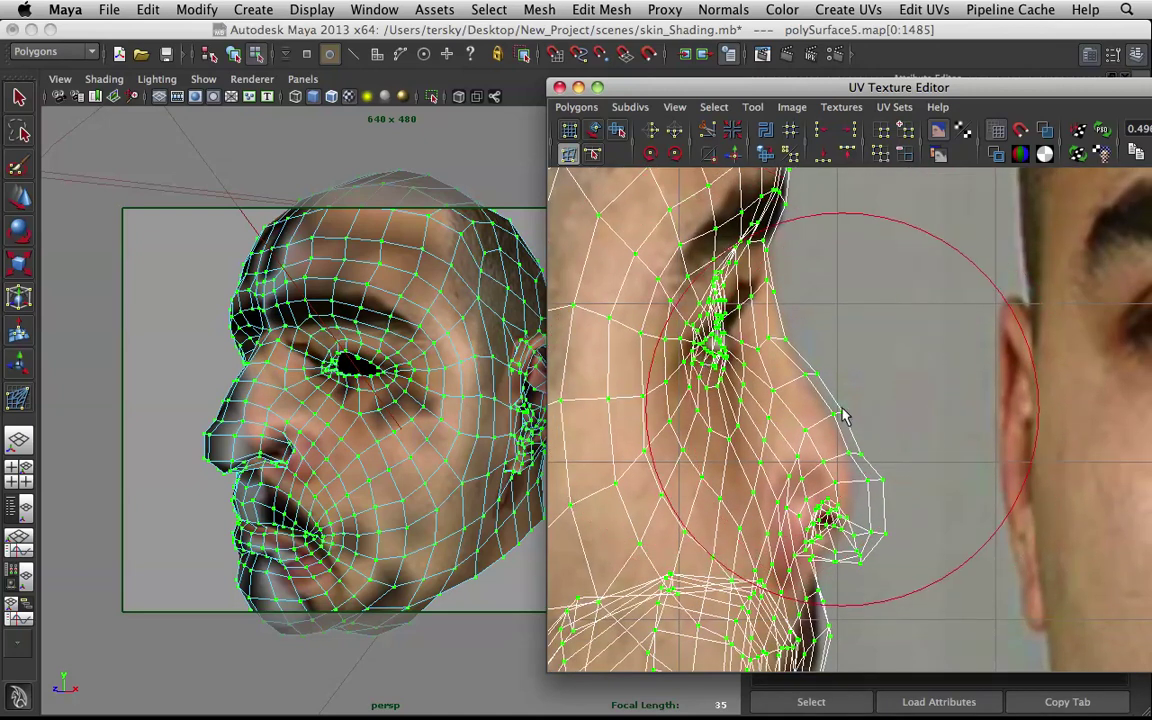
pyautogui.moveTo(818, 525)
pyautogui.mouseDown()
pyautogui.moveTo(729, 541)
pyautogui.moveTo(789, 545)
pyautogui.mouseUp()
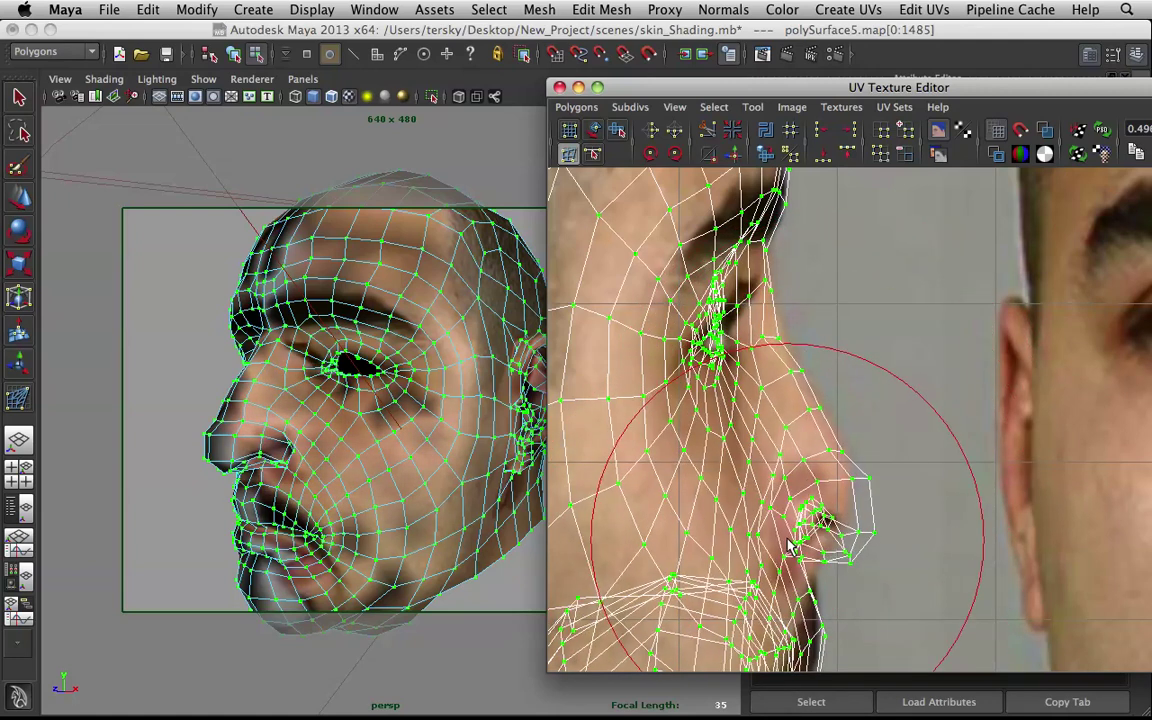
pyautogui.moveTo(884, 530); pyautogui.dragTo(851, 514)
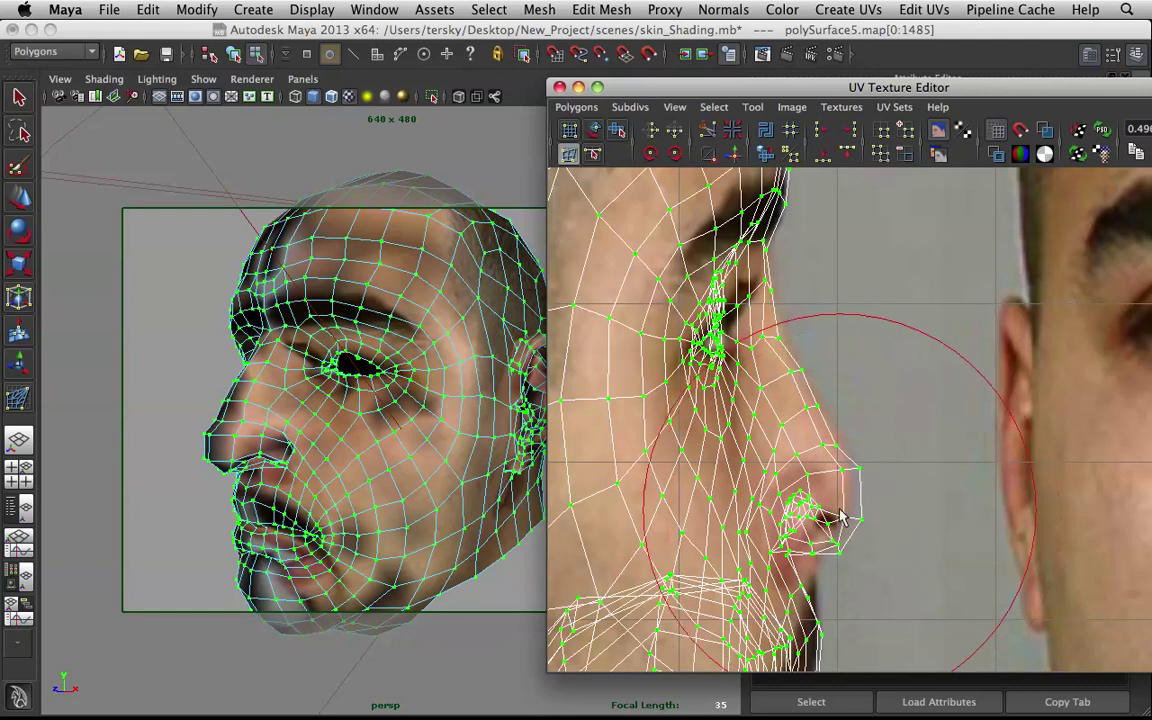
pyautogui.moveTo(787, 588); pyautogui.dragTo(810, 610)
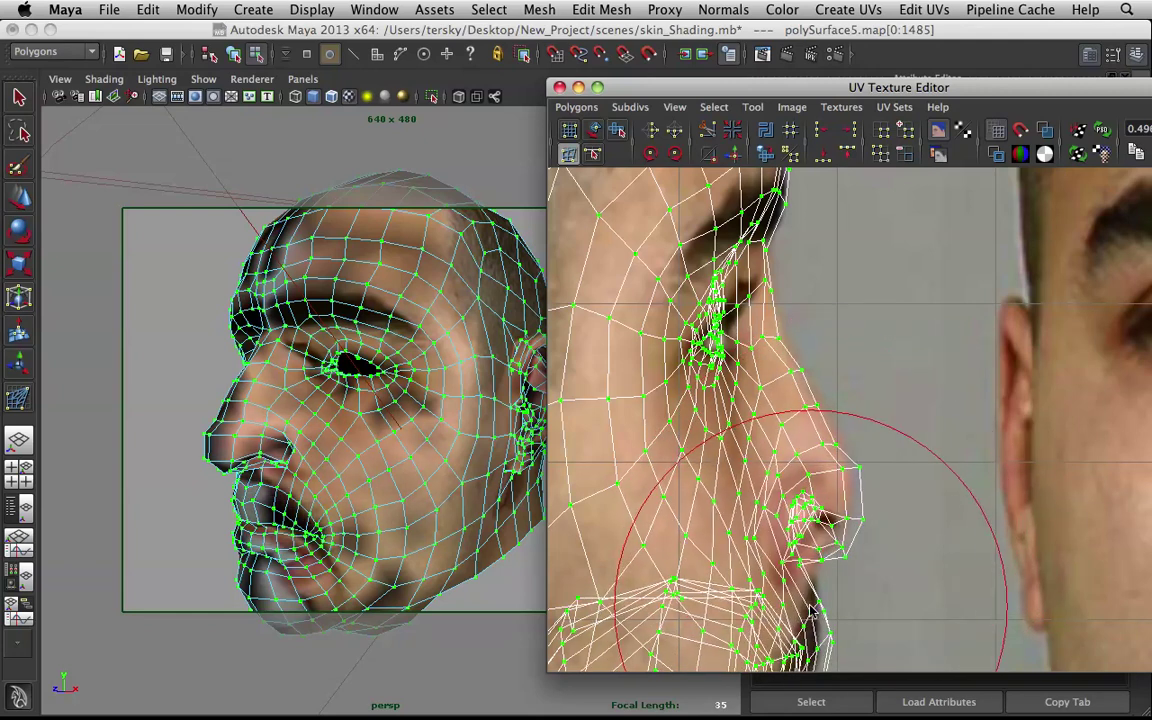
# - Smudge the mouth and moustache UVs to follow the lip profile in the side photo
pyautogui.keyDown('alt'); pyautogui.moveTo(835, 605); pyautogui.dragTo(788, 268, button='middle'); pyautogui.keyUp('alt')
pyautogui.keyDown('alt'); pyautogui.moveTo(818, 347); pyautogui.dragTo(781, 431, button='middle'); pyautogui.keyUp('alt')
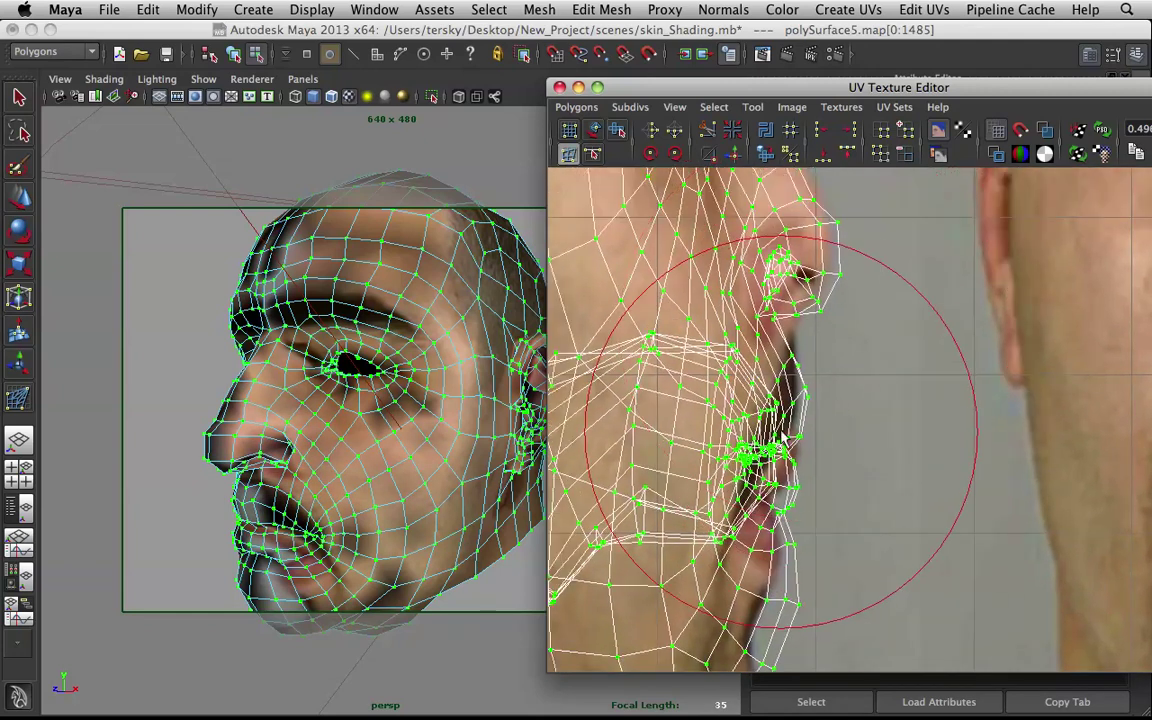
pyautogui.moveTo(778, 436)
pyautogui.mouseDown()
pyautogui.moveTo(779, 452)
pyautogui.moveTo(793, 425)
pyautogui.mouseUp()
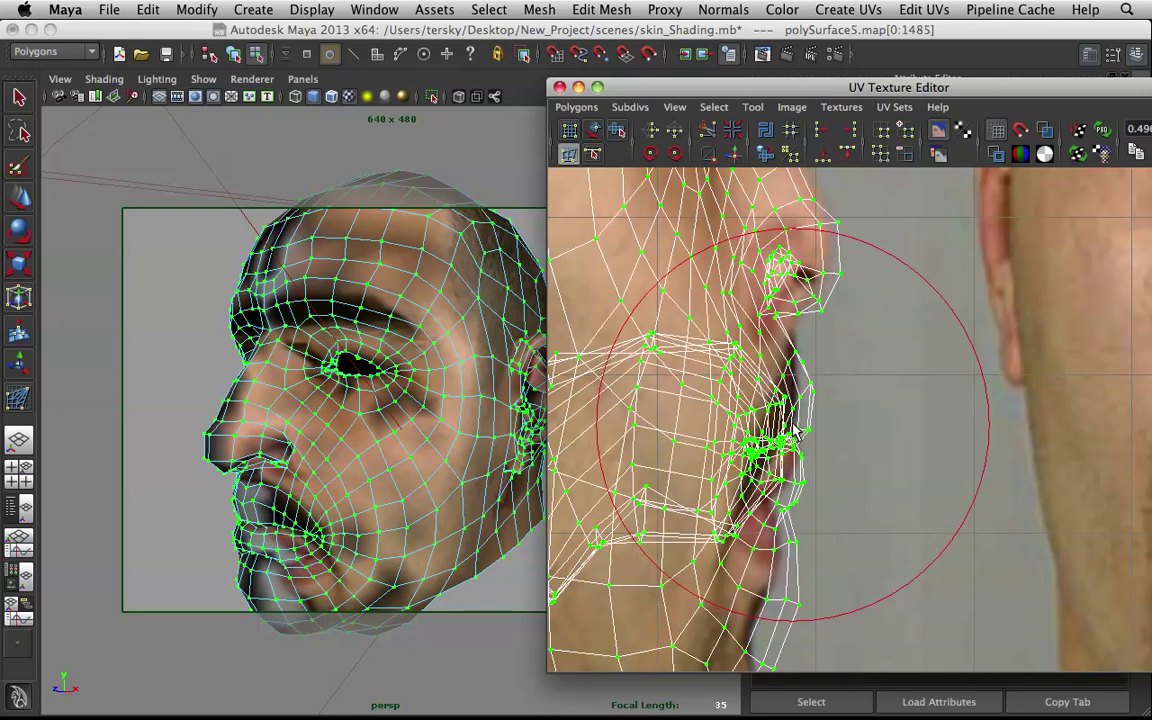
pyautogui.scroll(-2, 794, 429)
pyautogui.moveTo(802, 450); pyautogui.dragTo(838, 450, button='middle')
pyautogui.moveTo(786, 450)
pyautogui.mouseDown()
pyautogui.moveTo(761, 495)
pyautogui.moveTo(787, 485)
pyautogui.moveTo(802, 513)
pyautogui.mouseUp()
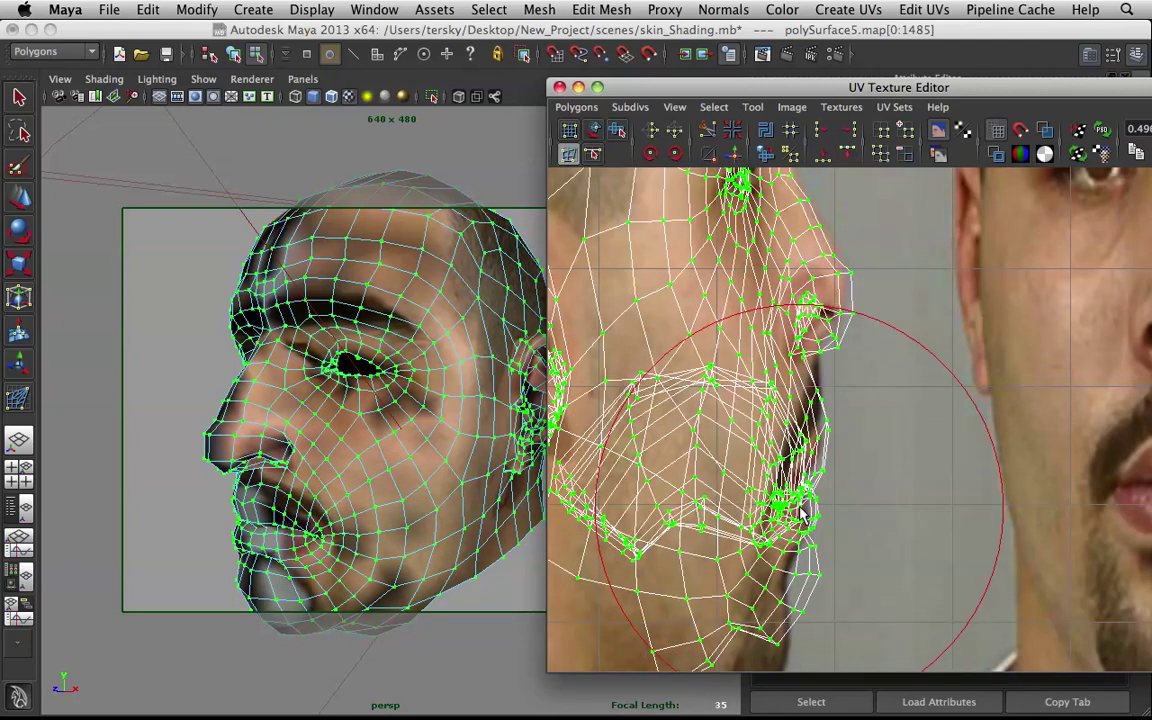
pyautogui.moveTo(810, 448); pyautogui.dragTo(807, 420)
pyautogui.scroll(-2, 829, 497)
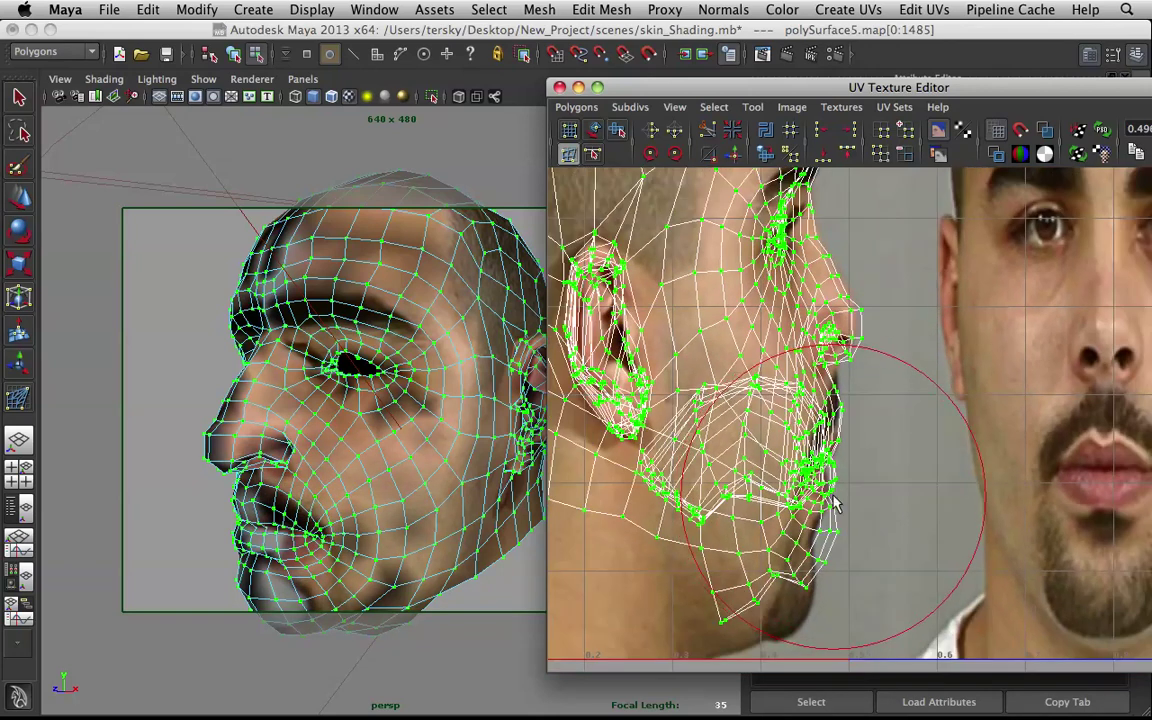
# - Smudge the chin and jaw UVs downward onto the photographed chin and jawline
pyautogui.keyDown('alt'); pyautogui.moveTo(814, 620); pyautogui.dragTo(792, 483, button='middle'); pyautogui.keyUp('alt')
pyautogui.moveTo(745, 458)
pyautogui.mouseDown()
pyautogui.moveTo(712, 535)
pyautogui.moveTo(782, 503)
pyautogui.moveTo(797, 447)
pyautogui.moveTo(790, 457)
pyautogui.moveTo(782, 432)
pyautogui.mouseUp()
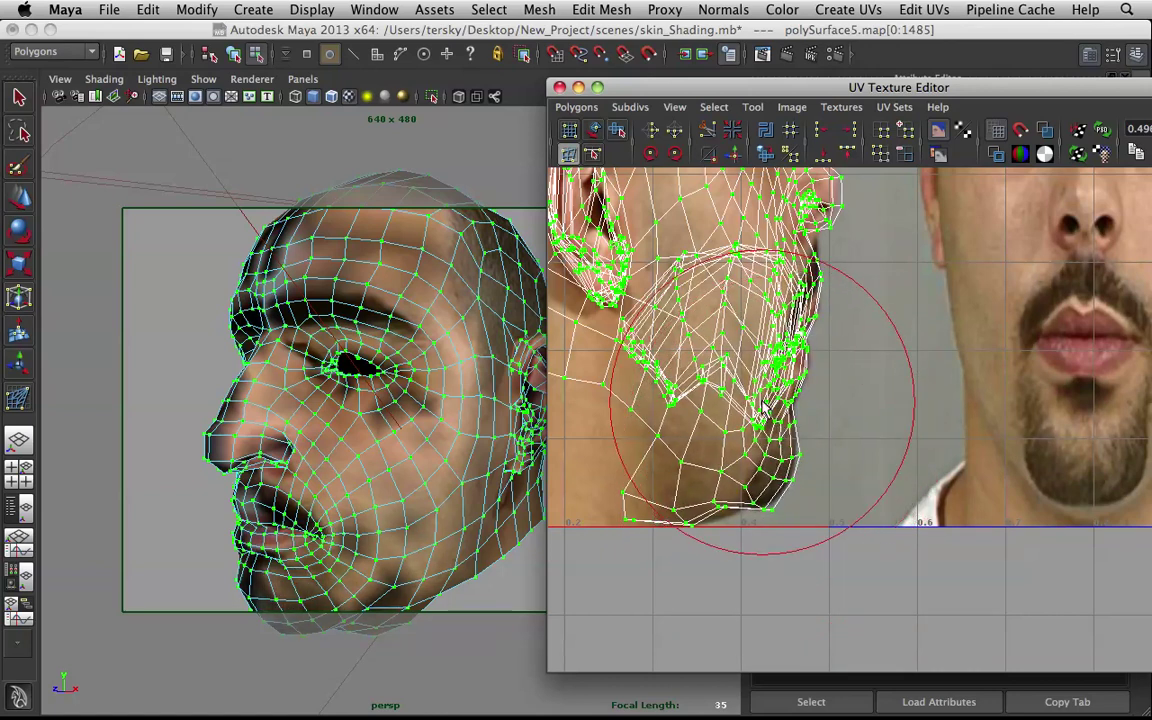
pyautogui.scroll(-1, 758, 300)
pyautogui.keyDown('alt'); pyautogui.moveTo(758, 298); pyautogui.dragTo(758, 339, button='middle'); pyautogui.keyUp('alt')
pyautogui.moveTo(755, 380); pyautogui.dragTo(746, 383)
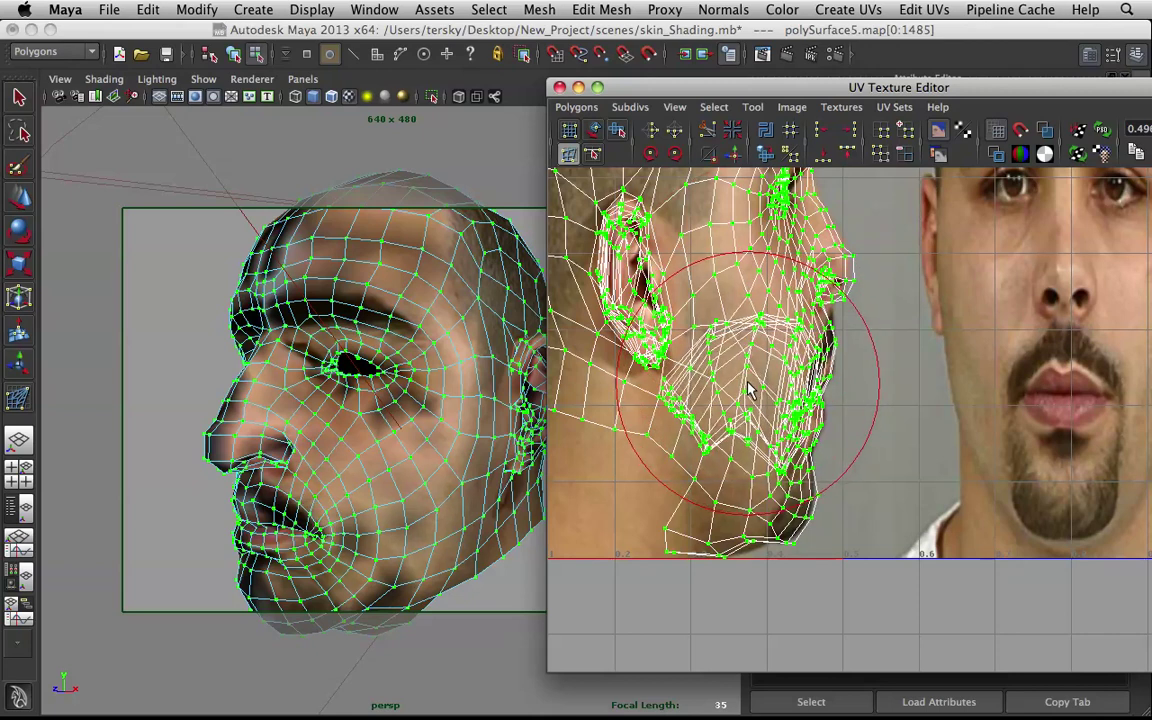
# - Examine the textured head in smooth mesh preview from several angles, checking the profile, eye and ear
pyautogui.press('3')
pyautogui.keyDown('alt'); pyautogui.moveTo(469, 440); pyautogui.dragTo(348, 498); pyautogui.keyUp('alt')
pyautogui.scroll(-5, 462, 331)
pyautogui.keyDown('alt'); pyautogui.moveTo(462, 331); pyautogui.dragTo(395, 390); pyautogui.keyUp('alt')
pyautogui.scroll(5, 414, 408)
pyautogui.moveTo(287, 390); pyautogui.dragTo(355, 362, button='right')
pyautogui.keyDown('alt'); pyautogui.moveTo(355, 362); pyautogui.dragTo(407, 281); pyautogui.keyUp('alt')
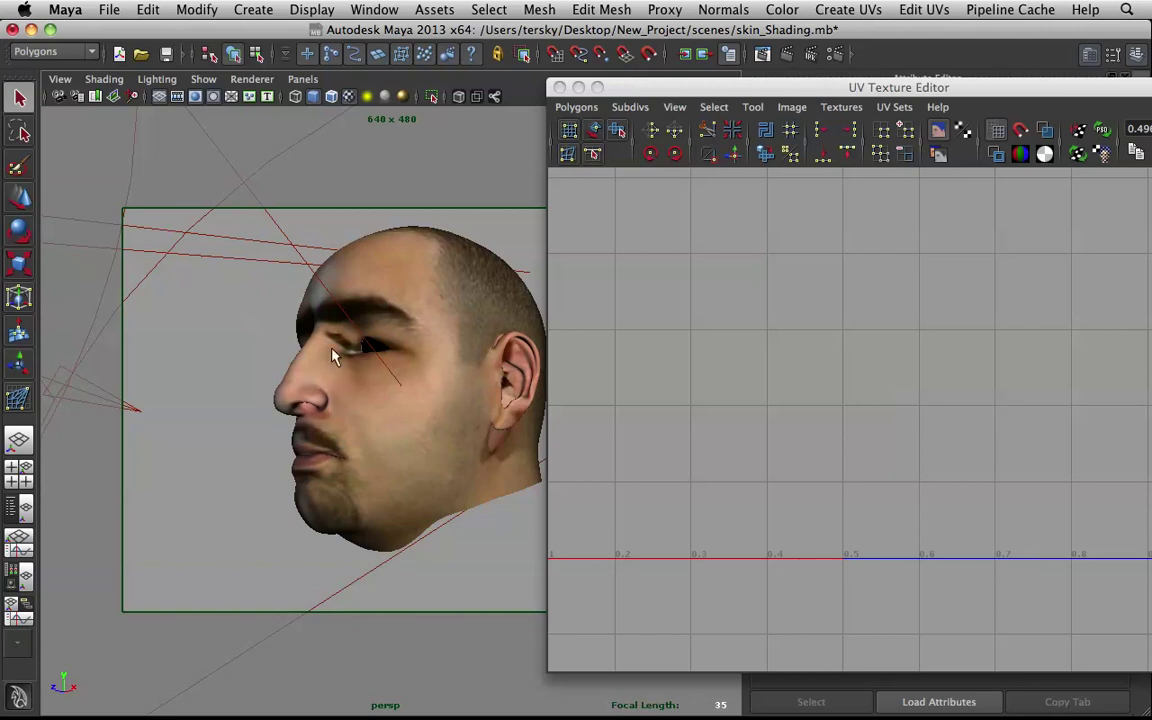
pyautogui.keyDown('alt'); pyautogui.moveTo(445, 410); pyautogui.dragTo(298, 417); pyautogui.keyUp('alt')
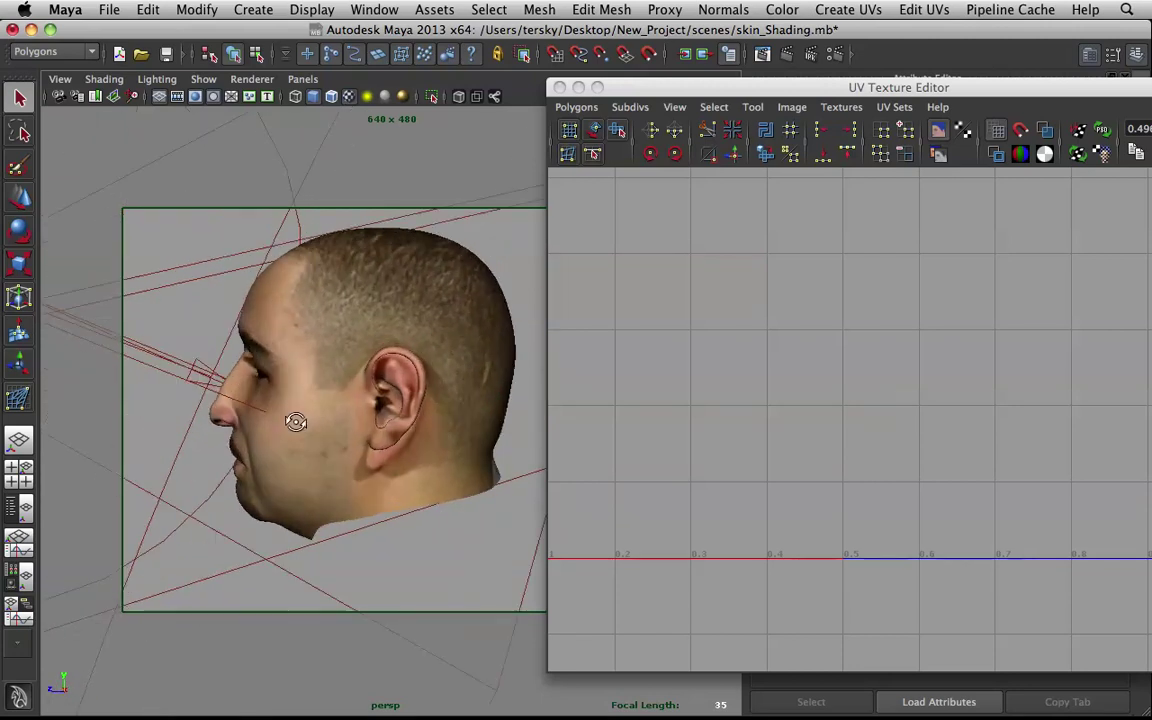
pyautogui.scroll(5, 437, 418)
pyautogui.keyDown('alt'); pyautogui.moveTo(436, 416); pyautogui.dragTo(375, 432); pyautogui.keyUp('alt')
pyautogui.scroll(-4, 345, 391)
pyautogui.keyDown('alt'); pyautogui.moveTo(345, 391); pyautogui.dragTo(418, 396); pyautogui.keyUp('alt')
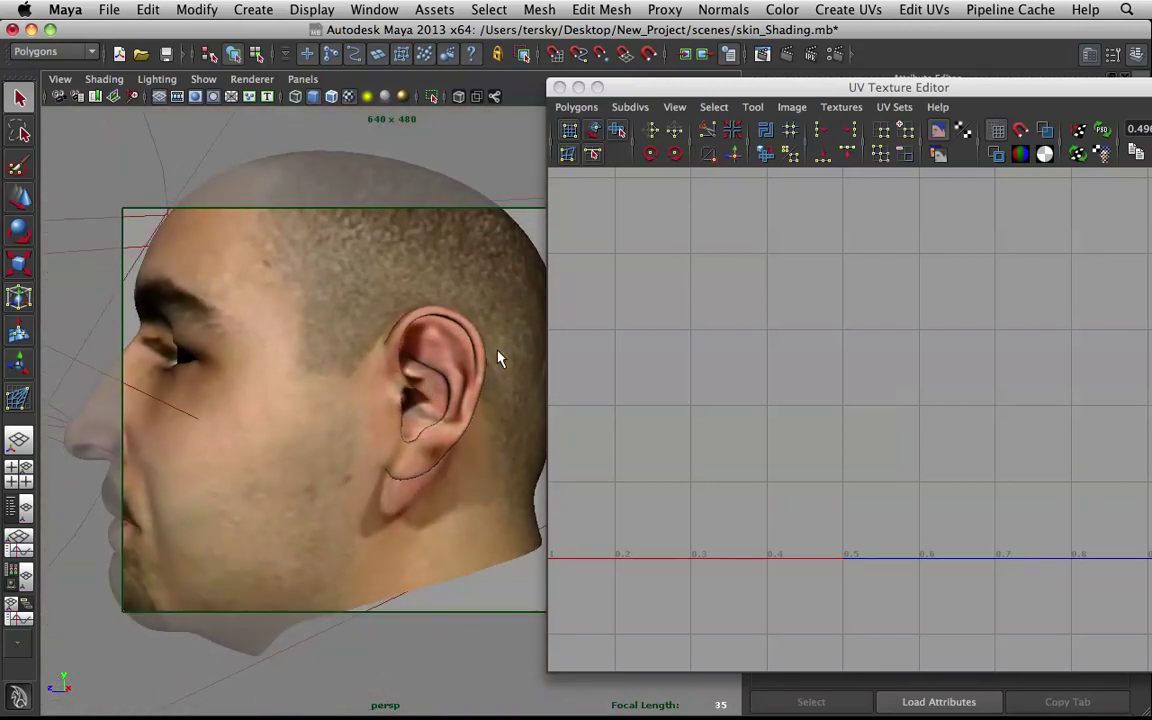
# - Select the head's ear UVs and try unfolding them with the Smooth UV tool
pyautogui.click(415, 380)
pyautogui.scroll(3, 761, 329)
pyautogui.keyDown('alt'); pyautogui.moveTo(761, 329); pyautogui.dragTo(941, 444, button='middle'); pyautogui.keyUp('alt')
pyautogui.scroll(3, 932, 455)
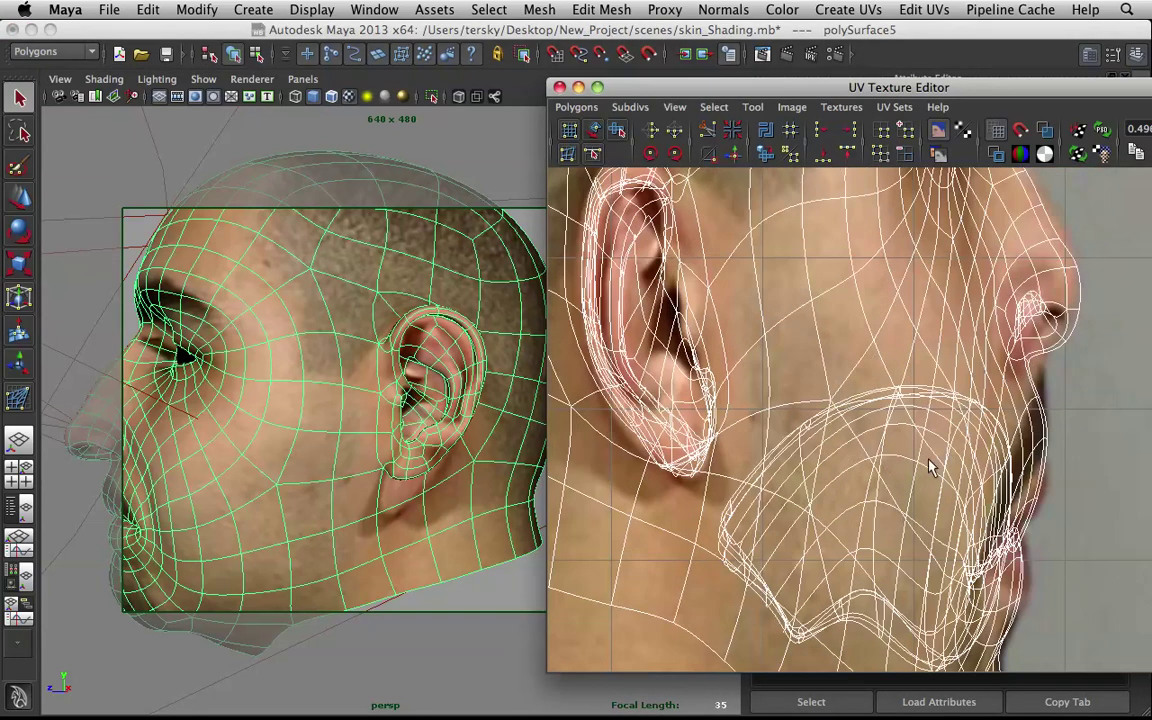
pyautogui.keyDown('alt'); pyautogui.moveTo(840, 398); pyautogui.dragTo(869, 446, button='middle'); pyautogui.keyUp('alt')
pyautogui.press('1')
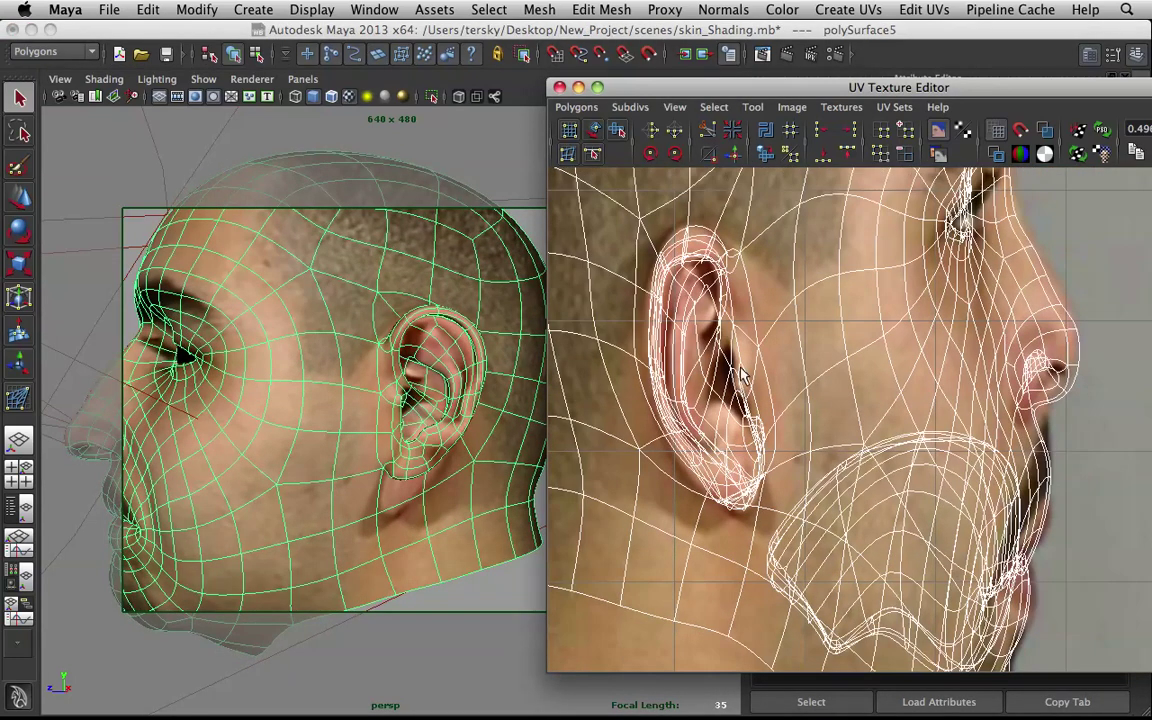
pyautogui.moveTo(743, 345); pyautogui.dragTo(716, 281, button='right')
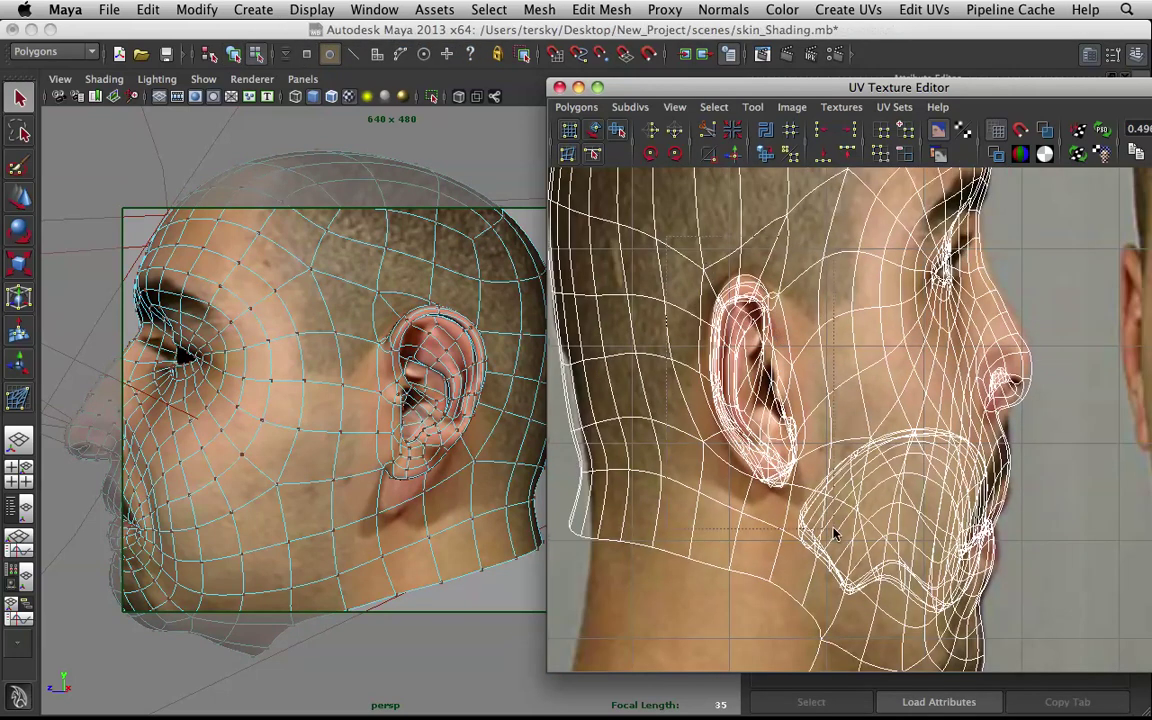
pyautogui.moveTo(834, 529); pyautogui.dragTo(834, 529)
pyautogui.keyDown('shift'); pyautogui.moveTo(783, 399); pyautogui.dragTo(746, 456, button='right'); pyautogui.keyUp('shift')
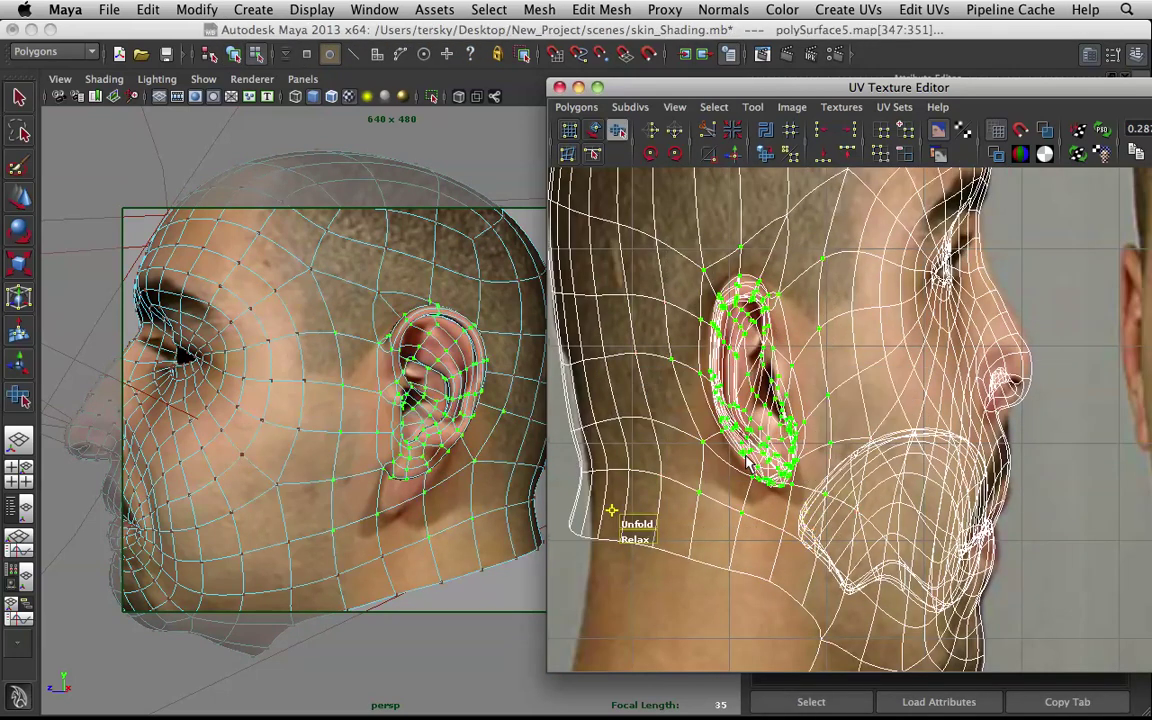
pyautogui.moveTo(646, 525); pyautogui.dragTo(950, 474)
pyautogui.click(1066, 452)
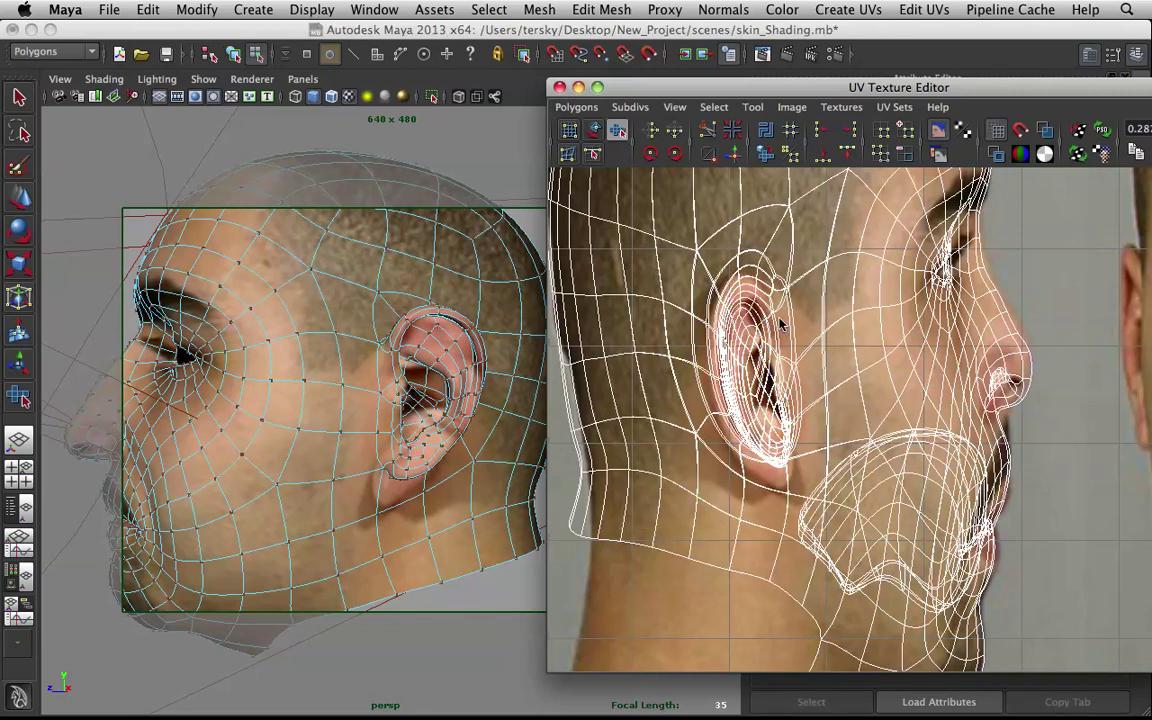
# - Select a wider area of UVs around the ear and try smudging them to fit the photographed ear
pyautogui.keyDown('alt'); pyautogui.moveTo(921, 308); pyautogui.dragTo(803, 287, button='right'); pyautogui.keyUp('alt')
pyautogui.moveTo(878, 442); pyautogui.dragTo(881, 492)
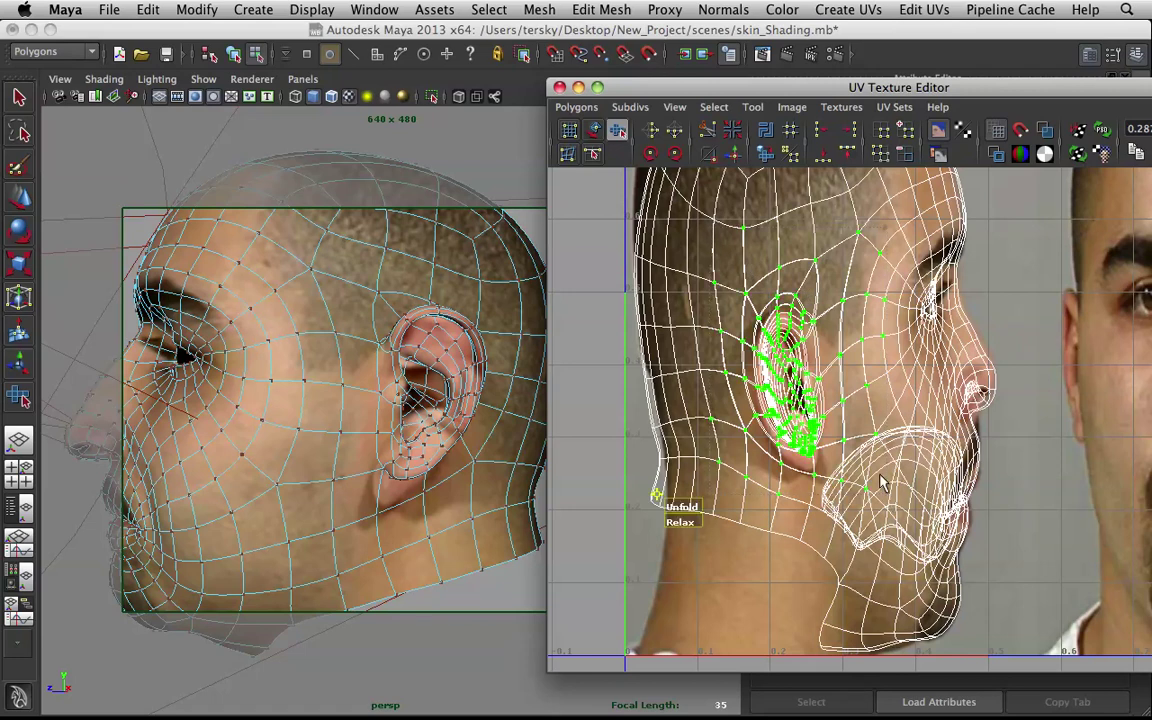
pyautogui.scroll(5, 657, 495)
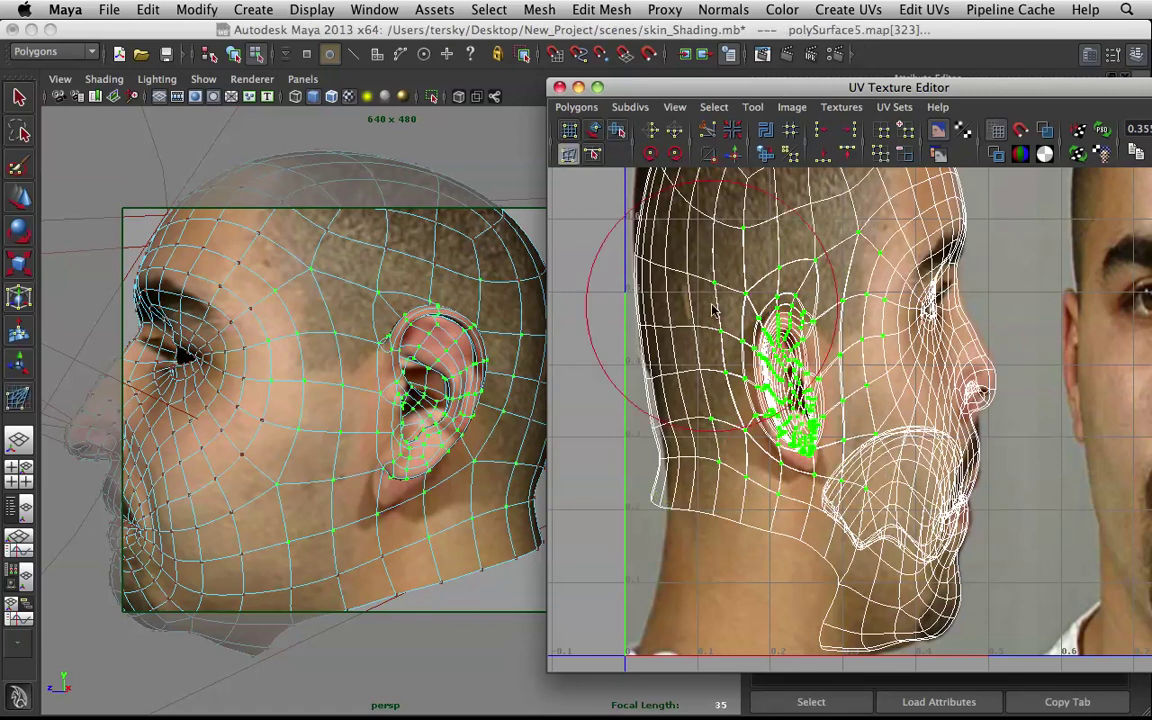
pyautogui.moveTo(716, 490)
pyautogui.mouseDown()
pyautogui.moveTo(700, 513)
pyautogui.moveTo(709, 498)
pyautogui.mouseUp()
pyautogui.moveTo(686, 368); pyautogui.dragTo(693, 386)
pyautogui.moveTo(682, 378); pyautogui.dragTo(674, 376)
pyautogui.moveTo(695, 240); pyautogui.dragTo(684, 264)
pyautogui.moveTo(762, 352)
pyautogui.mouseDown()
pyautogui.moveTo(740, 360)
pyautogui.moveTo(707, 435)
pyautogui.moveTo(714, 456)
pyautogui.mouseUp()
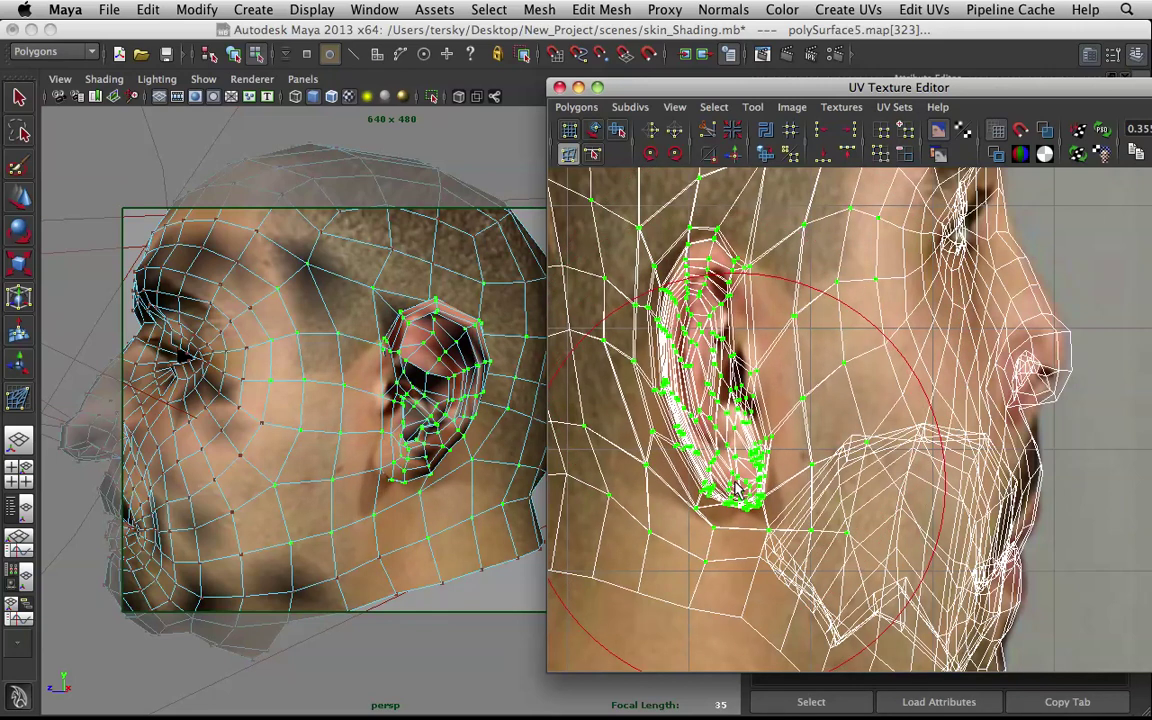
pyautogui.scroll(-1, 715, 457)
pyautogui.press('3')
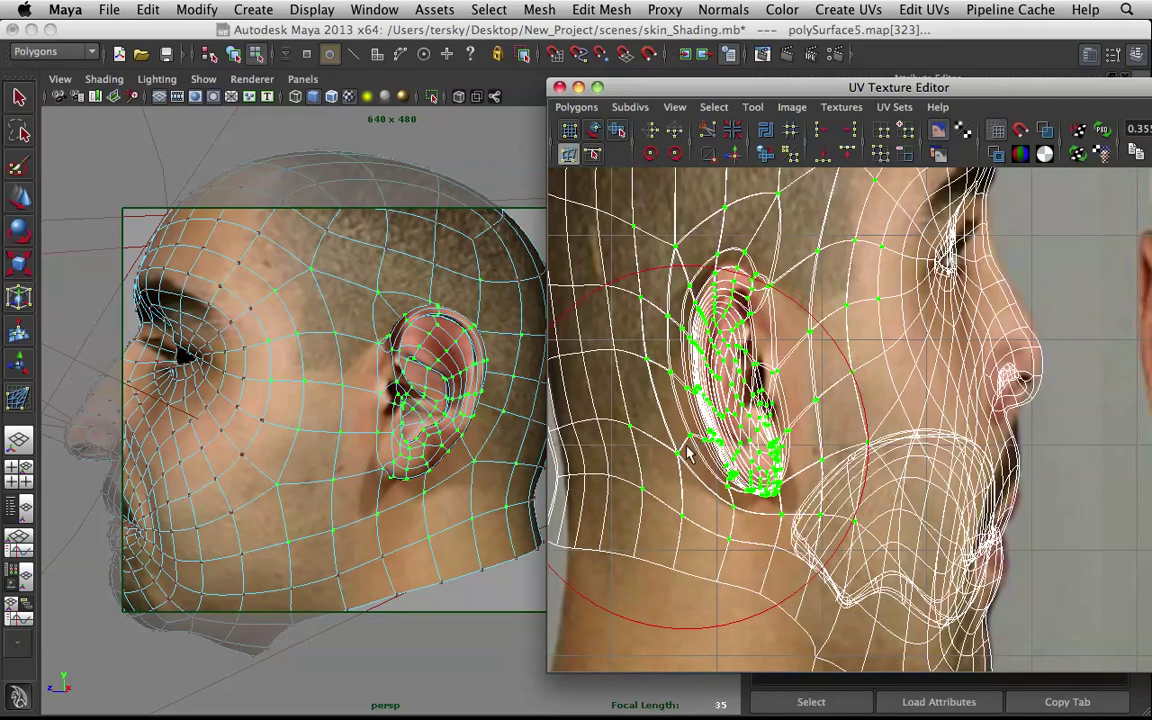
# - Examine the ear's texture on the head in object mode with nothing selected
pyautogui.moveTo(415, 353); pyautogui.dragTo(509, 305, button='right')
pyautogui.scroll(-3, 478, 339)
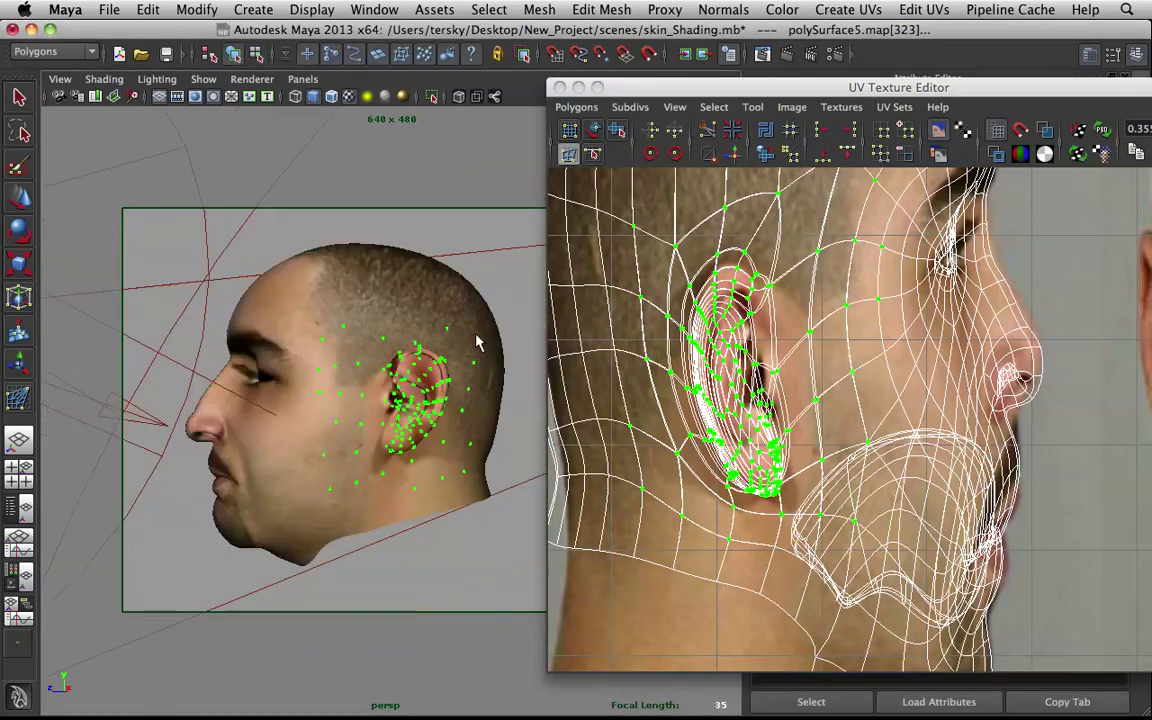
pyautogui.click(509, 280)
pyautogui.keyDown('alt'); pyautogui.moveTo(509, 280); pyautogui.dragTo(399, 314); pyautogui.keyUp('alt')
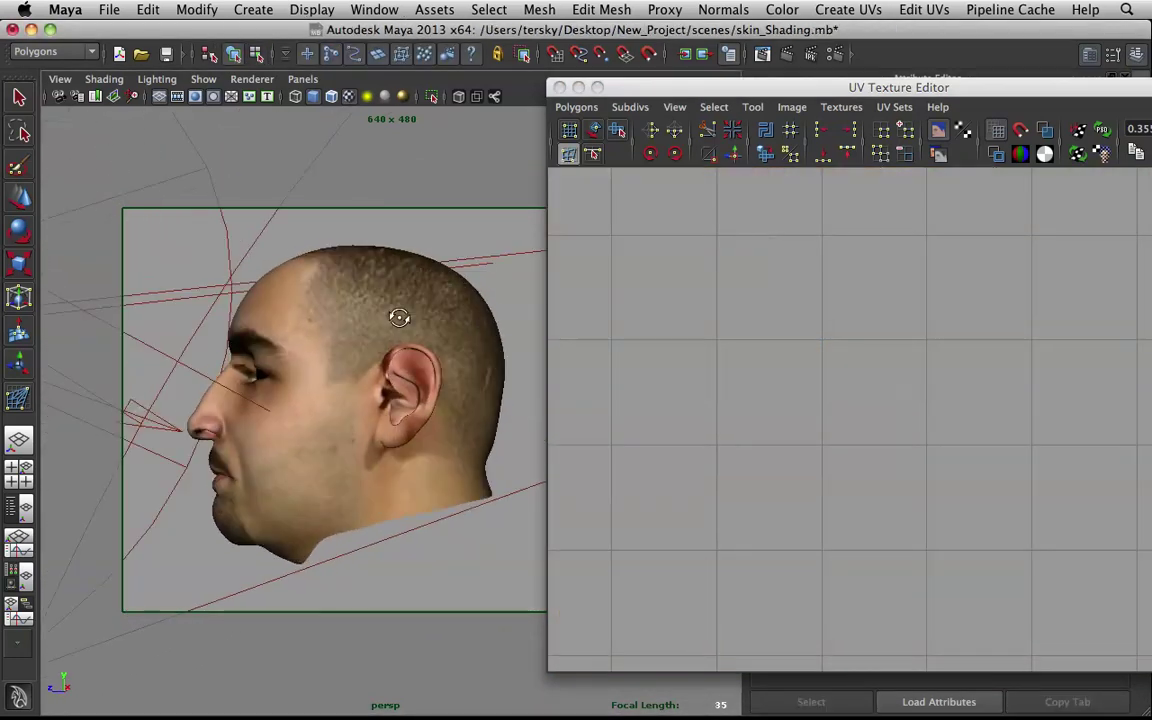
pyautogui.scroll(6, 420, 330)
pyautogui.scroll(-5, 374, 350)
# - Undo the smudging and unfolding of the ear UVs
pyautogui.press('z')
pyautogui.press('z')
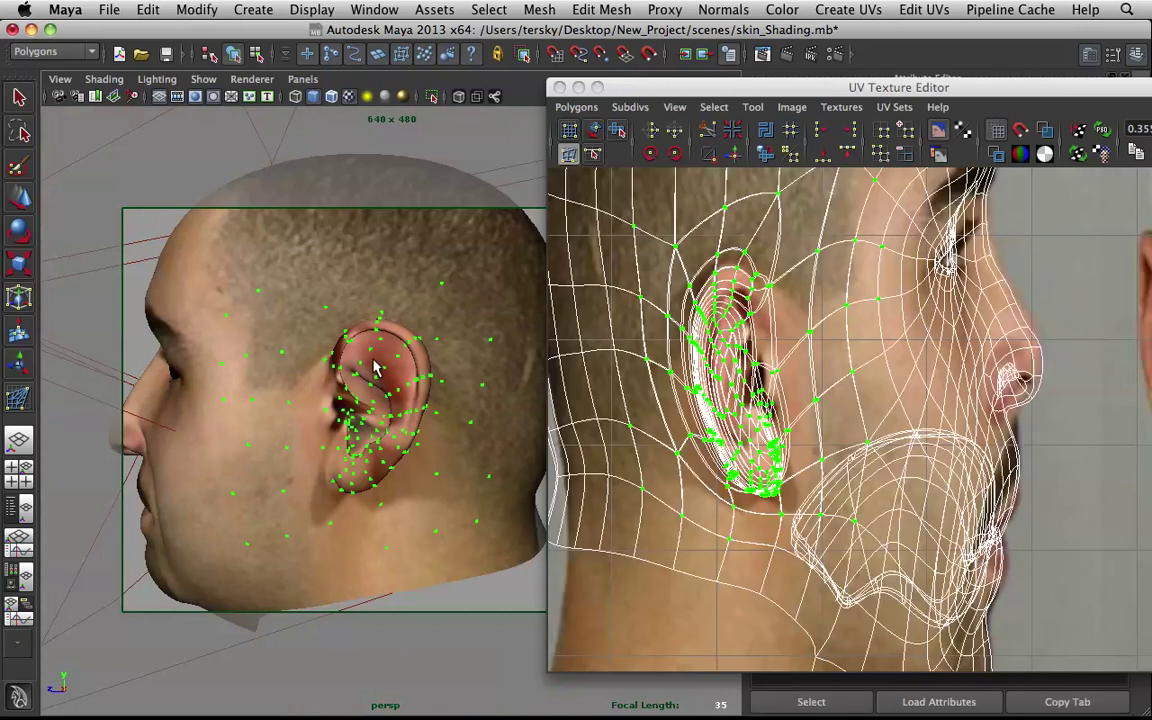
pyautogui.click(829, 388)
pyautogui.press('z')
pyautogui.press('z')
pyautogui.press('z')
pyautogui.press('z')
pyautogui.press('z')
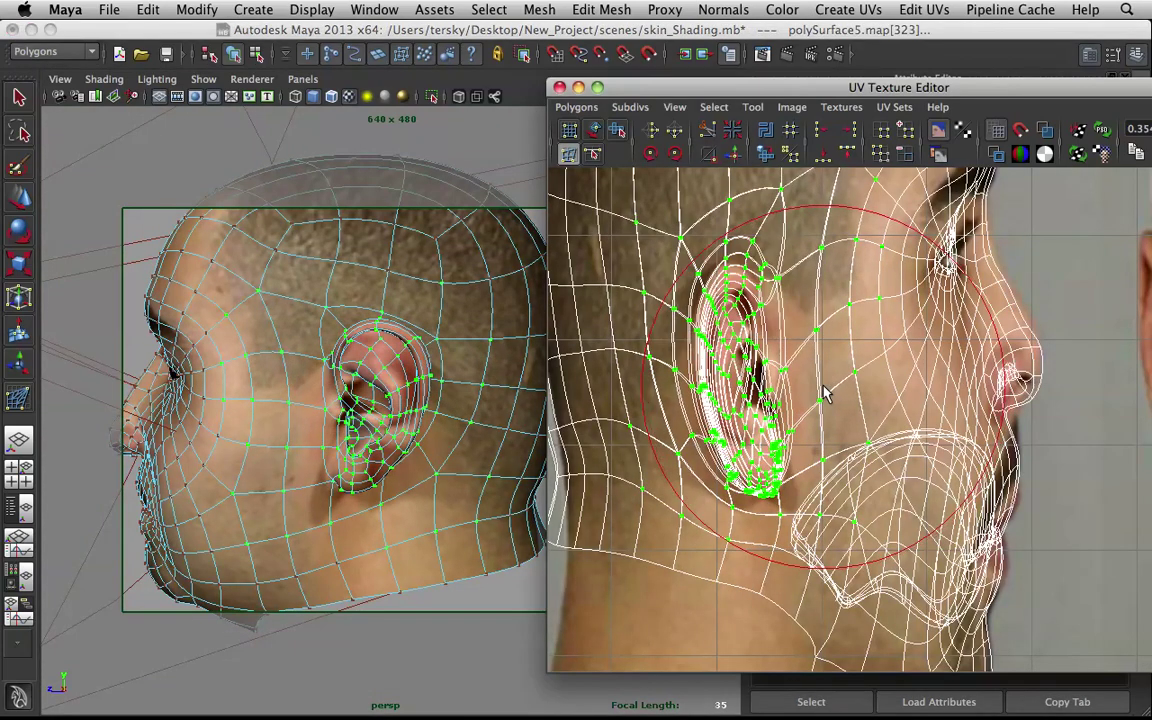
pyautogui.press('z')
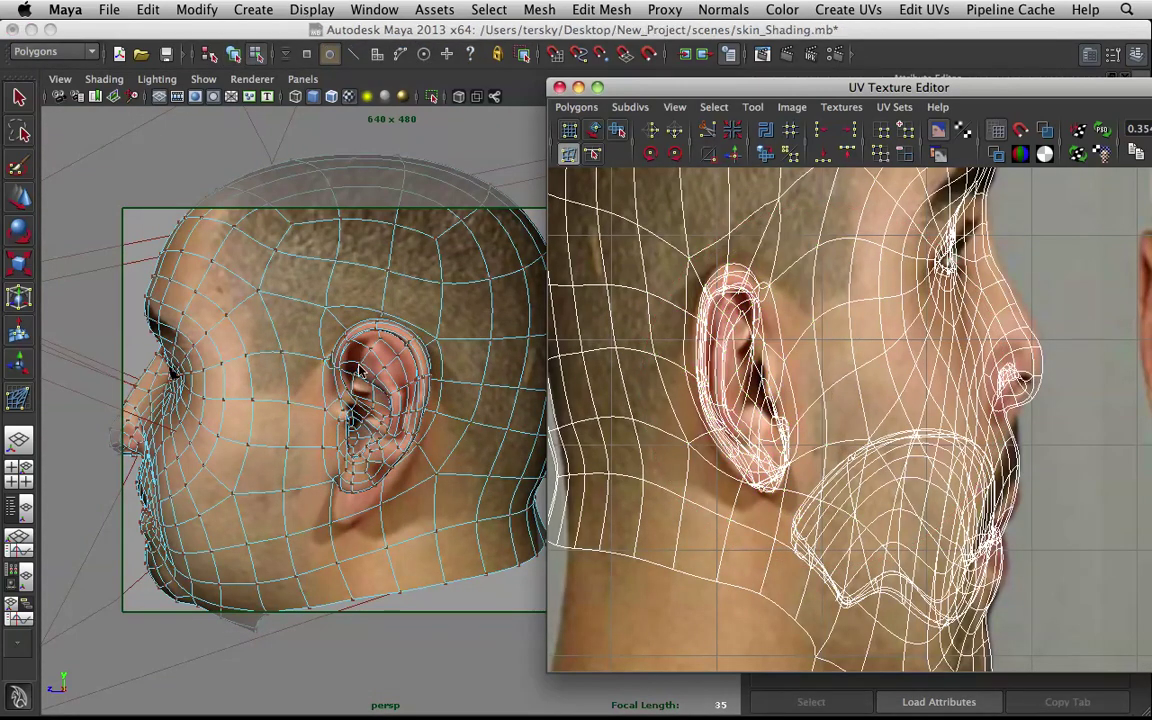
# - Return to object mode and examine the textured face and ear from the side and front quarter
pyautogui.keyDown('alt'); pyautogui.moveTo(359, 370); pyautogui.dragTo(419, 385); pyautogui.keyUp('alt')
pyautogui.scroll(-5, 419, 385)
pyautogui.keyDown('alt'); pyautogui.moveTo(418, 383); pyautogui.dragTo(323, 346, button='middle'); pyautogui.keyUp('alt')
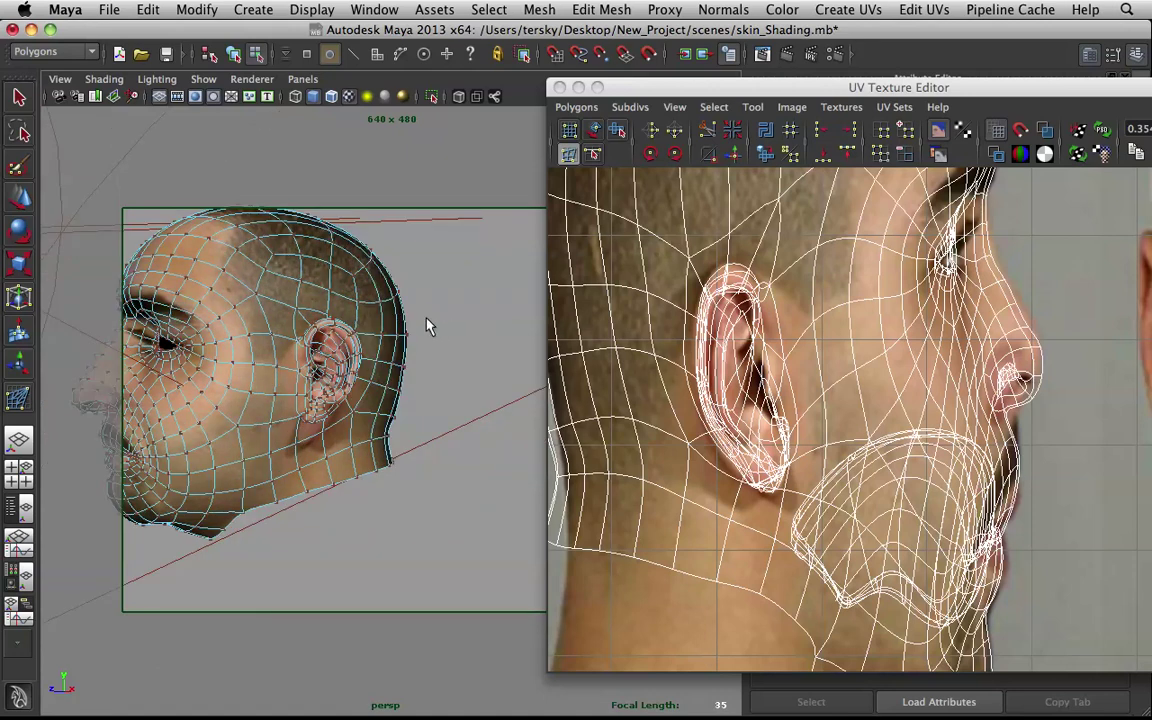
pyautogui.scroll(5, 426, 318)
pyautogui.moveTo(198, 314); pyautogui.dragTo(290, 287, button='right')
pyautogui.keyDown('alt'); pyautogui.moveTo(300, 295); pyautogui.dragTo(510, 339); pyautogui.keyUp('alt')
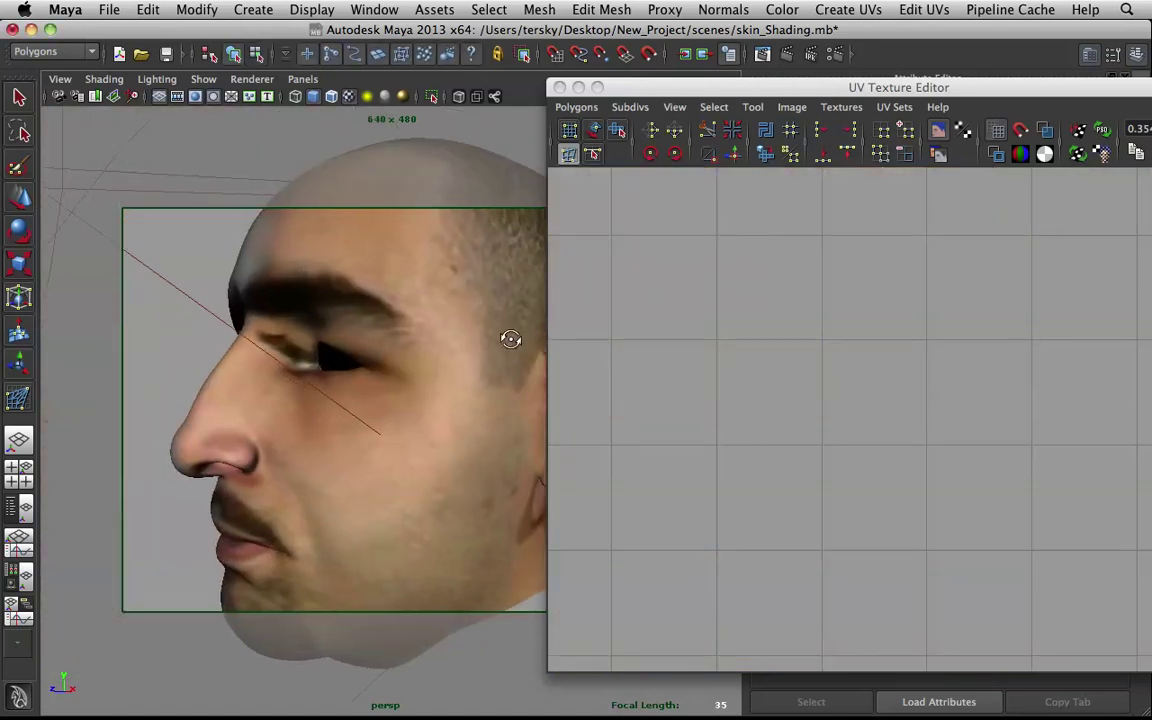
pyautogui.scroll(-5, 432, 309)
pyautogui.moveTo(398, 321)
pyautogui.keyDown('alt'); pyautogui.mouseDown()
pyautogui.moveTo(404, 244)
pyautogui.moveTo(378, 312)
pyautogui.mouseUp(); pyautogui.keyUp('alt')
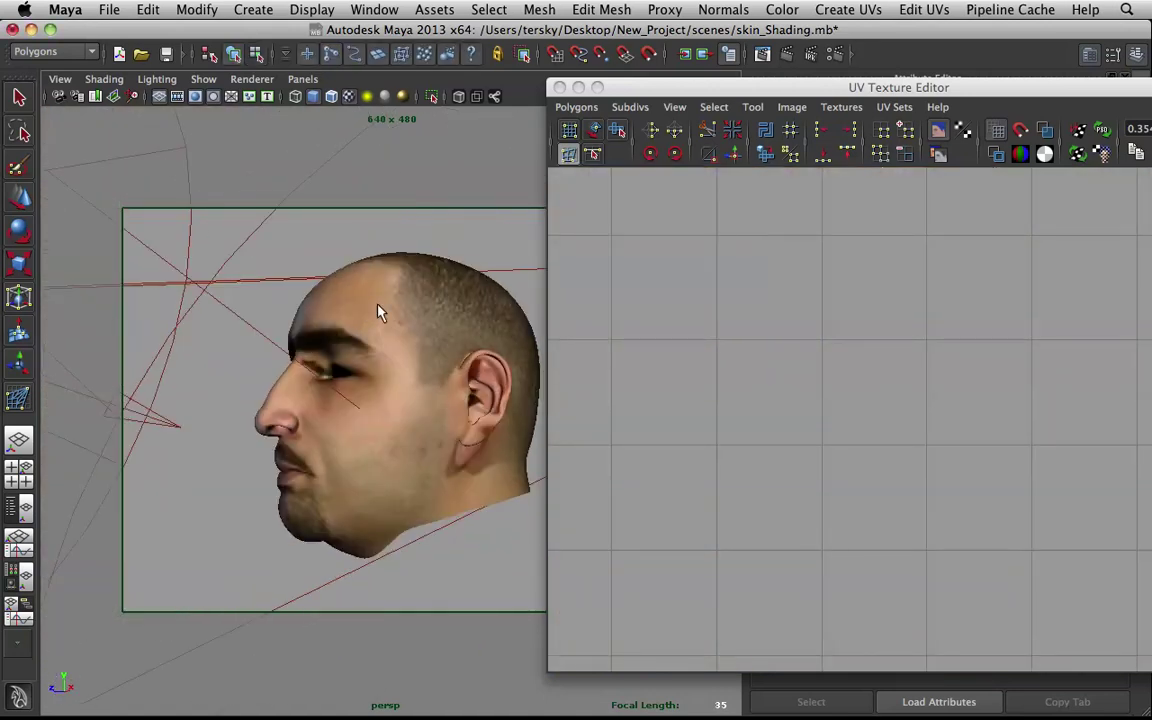
# - Close the UV Texture Editor, select the head mesh and open the Hypershade
pyautogui.click(560, 88)
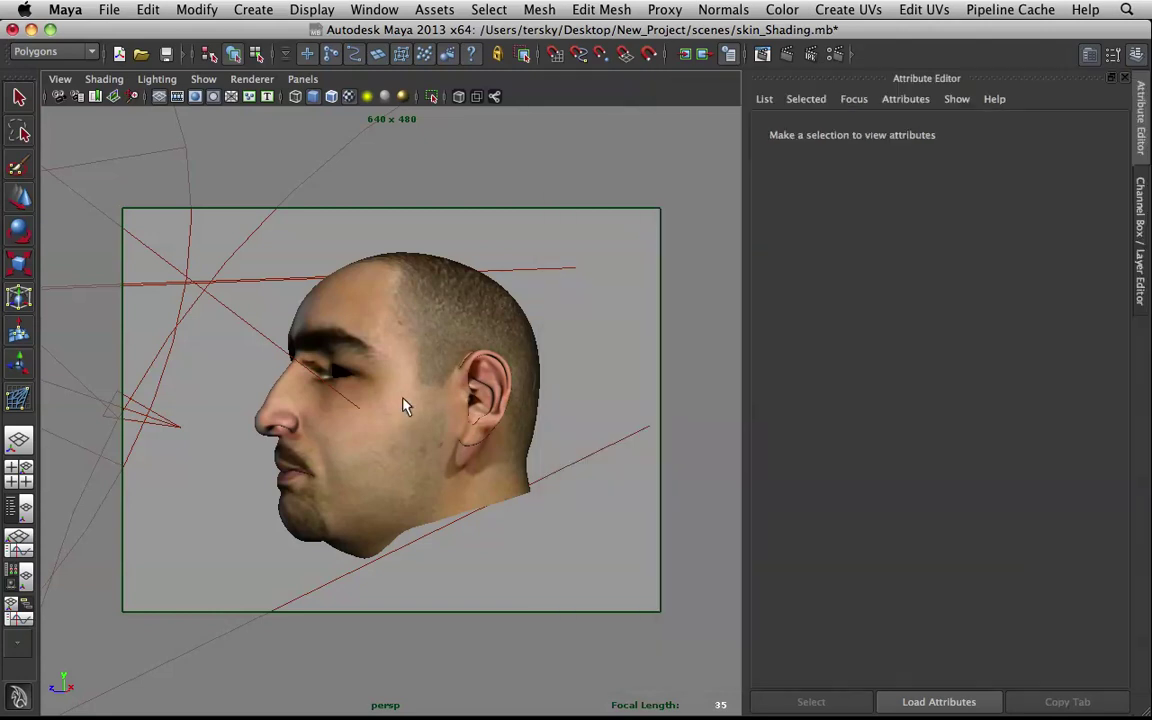
pyautogui.click(402, 397)
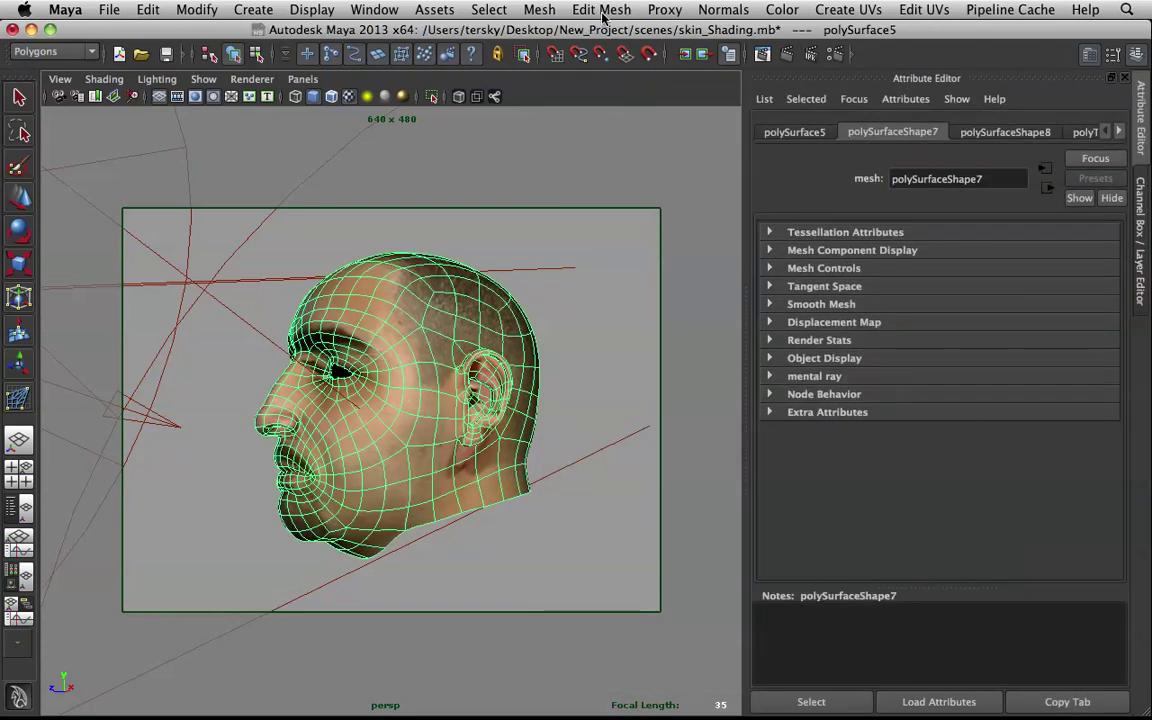
pyautogui.click(603, 10)
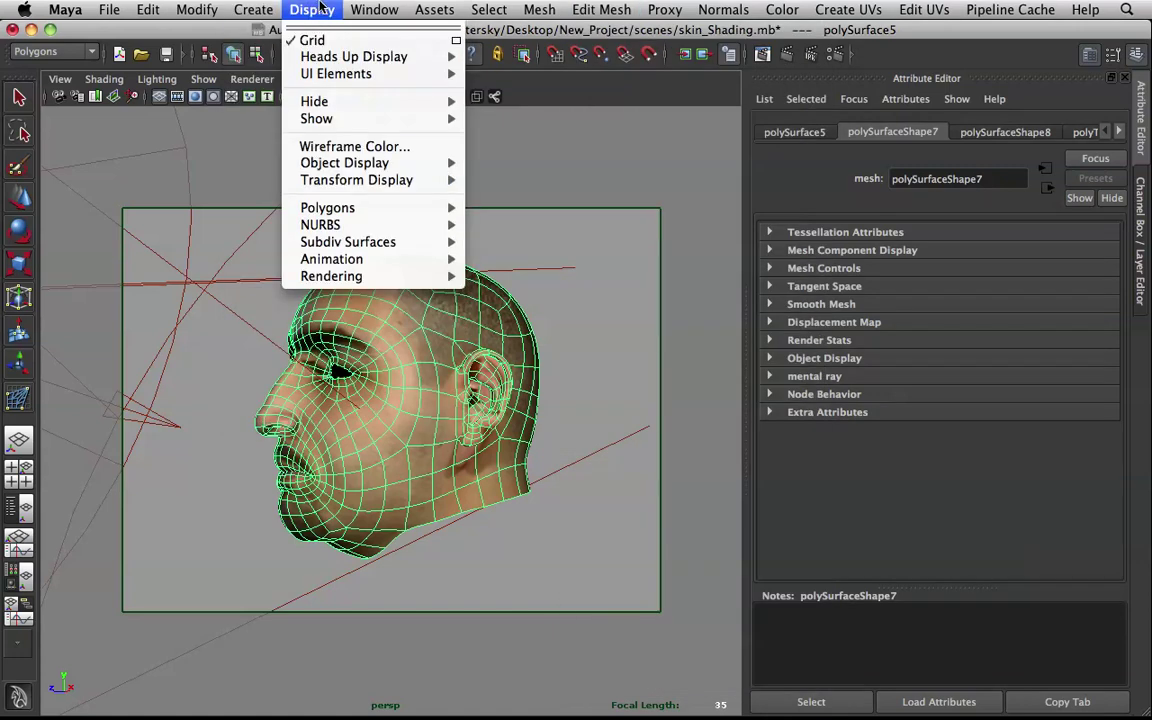
pyautogui.moveTo(330, 12)
pyautogui.moveTo(440, 57)
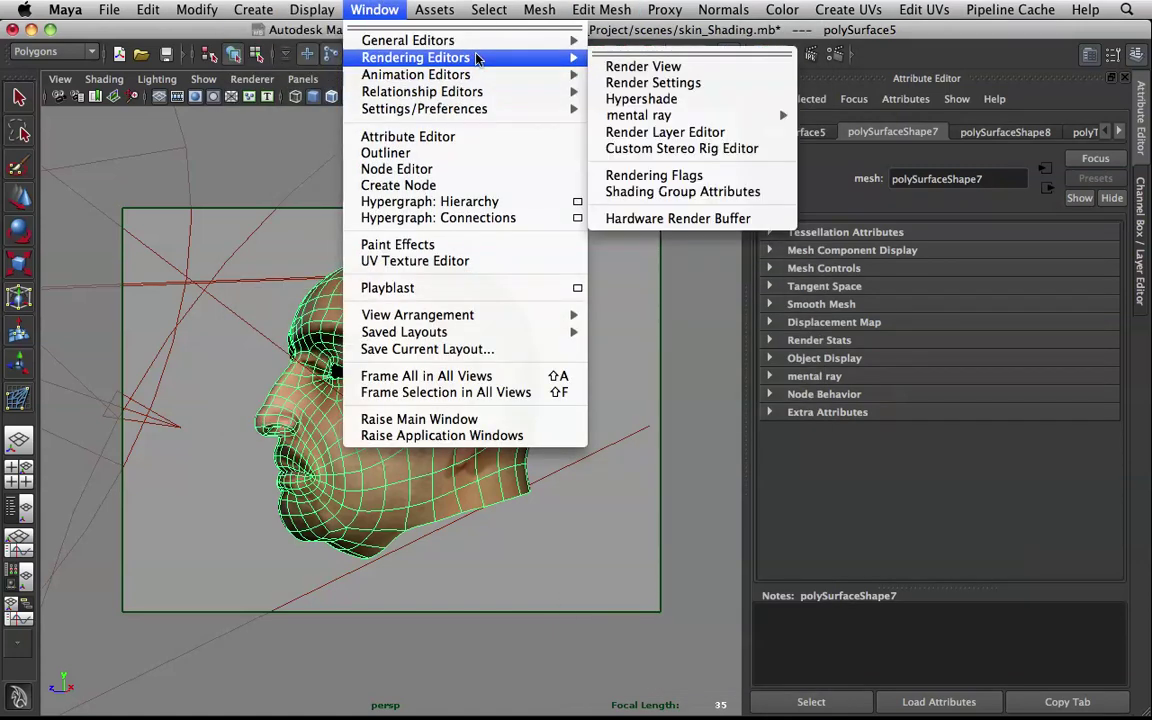
pyautogui.click(660, 98)
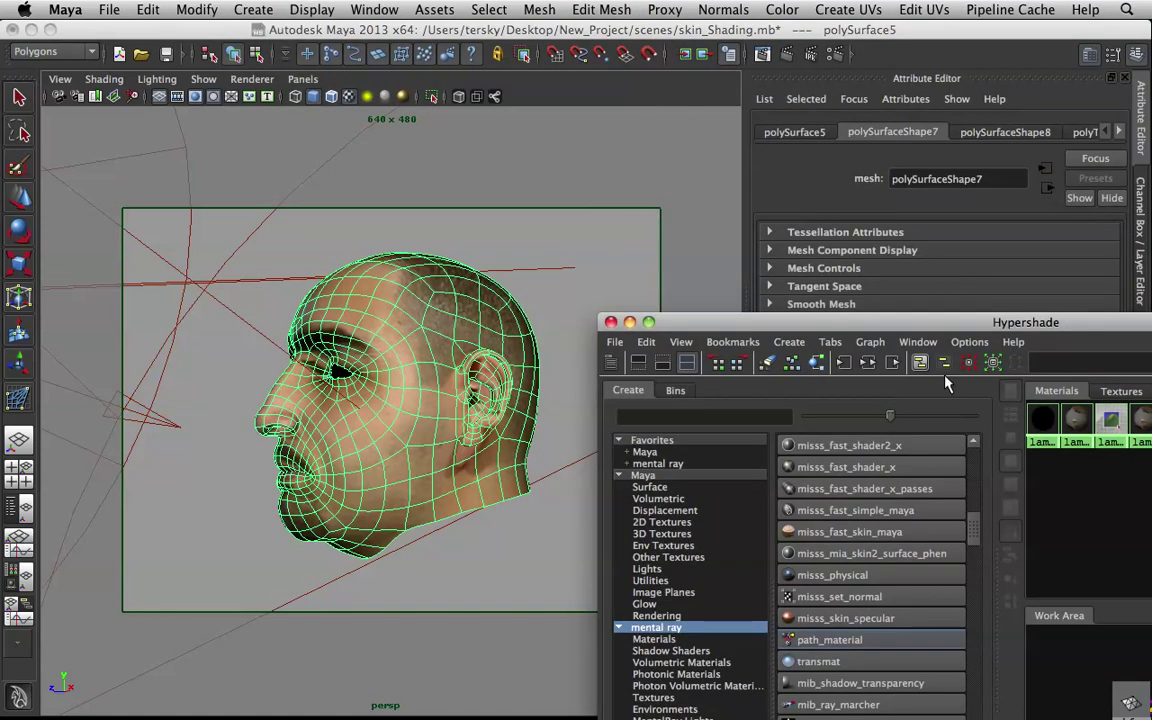
# - Bring the materials list into view in the Hypershade and graph the network of lambert4
pyautogui.moveTo(1115, 328); pyautogui.dragTo(933, 211)
pyautogui.click(940, 275)
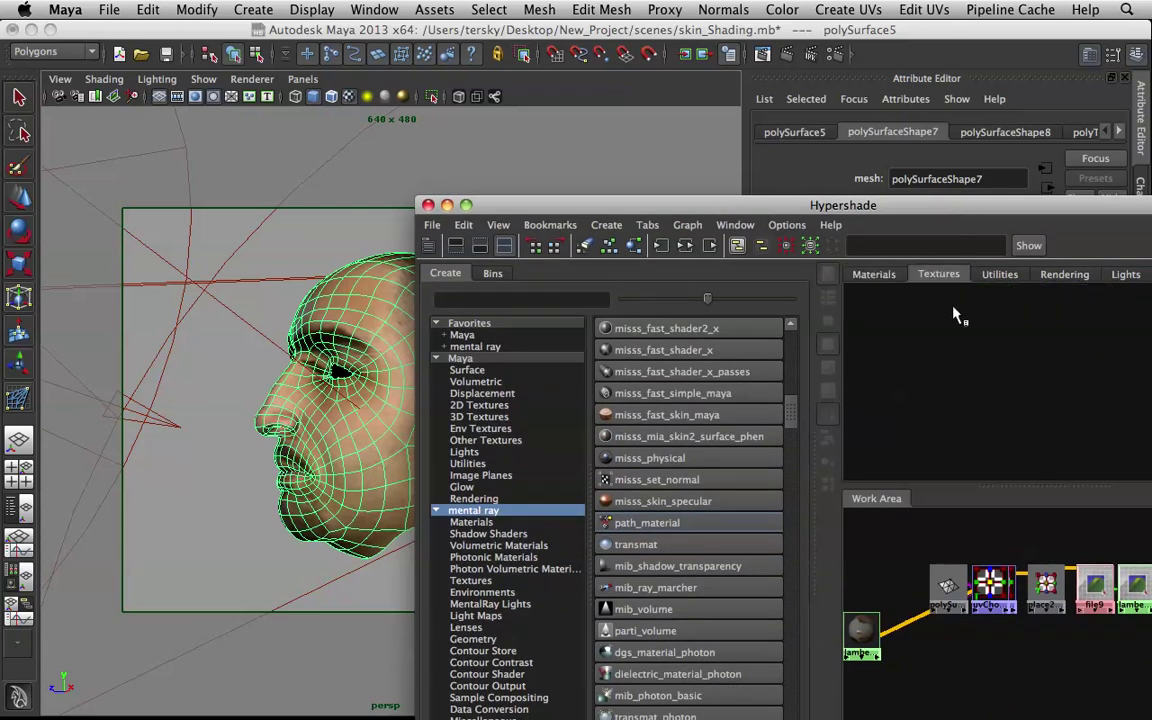
pyautogui.click(887, 279)
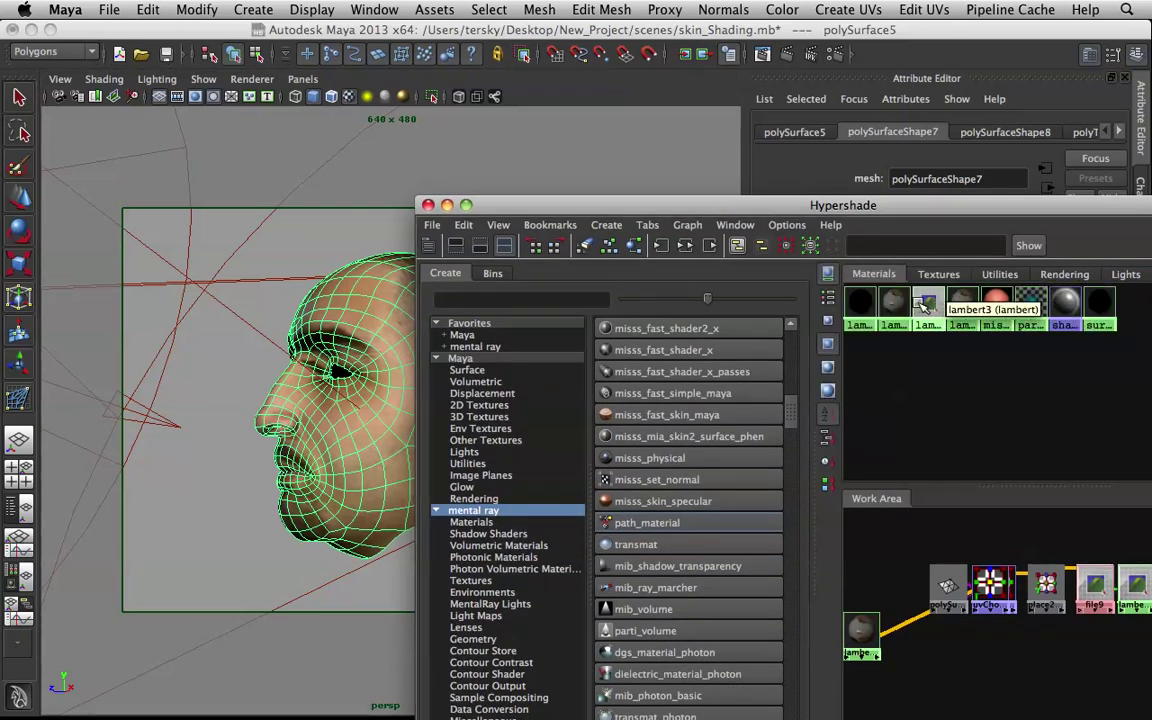
pyautogui.rightClick(927, 300)
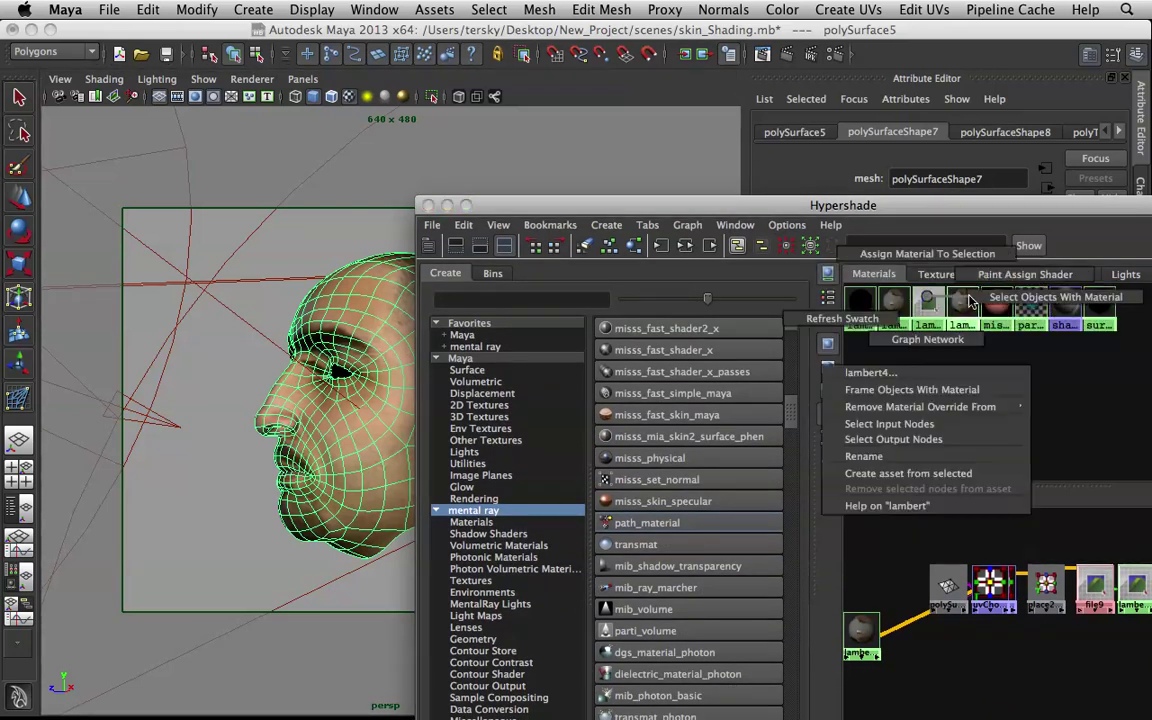
pyautogui.click(951, 349)
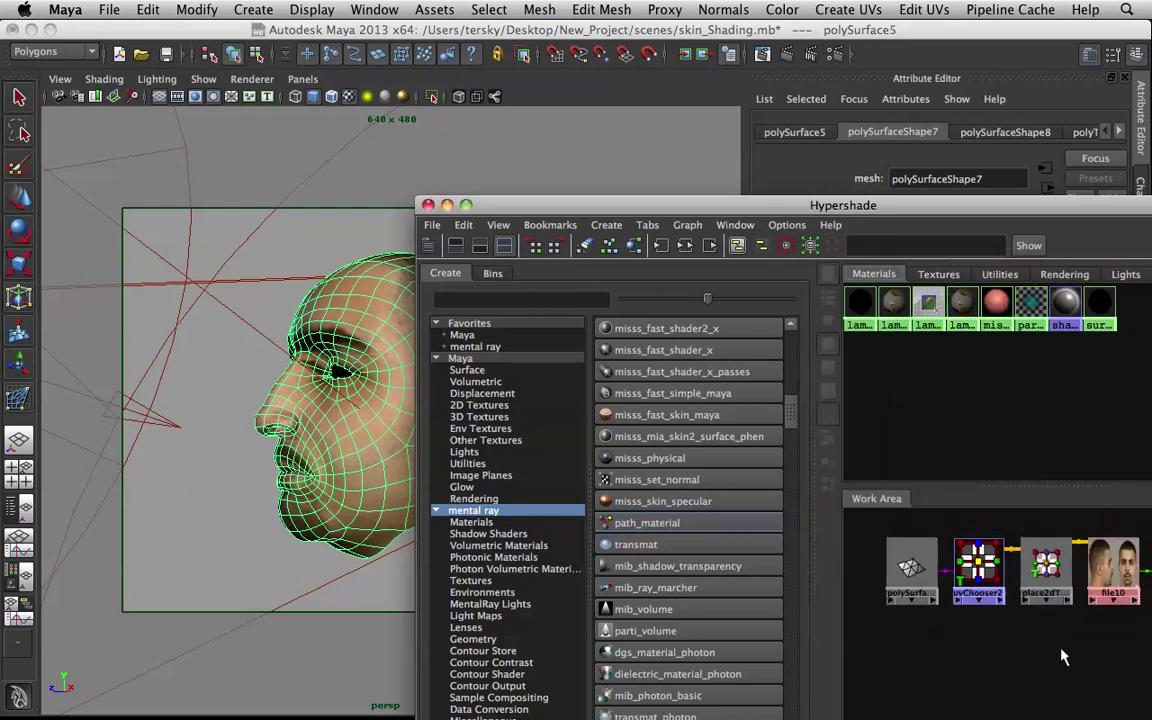
# - Convert the lambert4 material on the head mesh to a file texture using Maya Software
pyautogui.click(1133, 588)
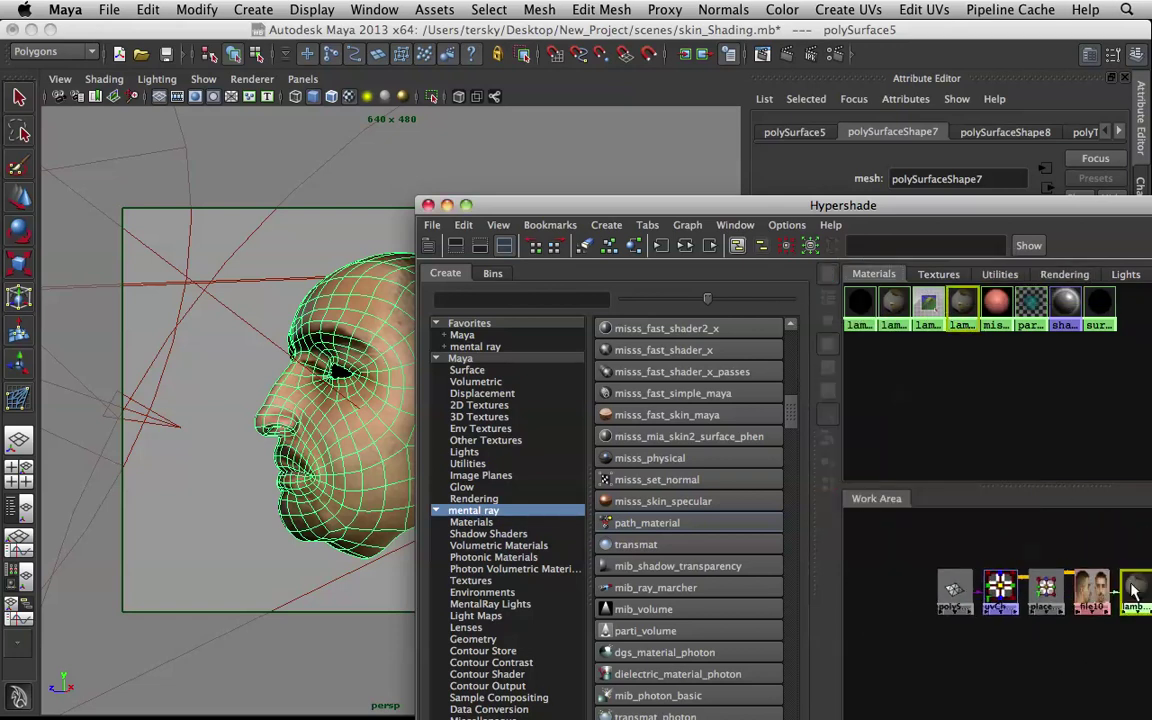
pyautogui.click(345, 405)
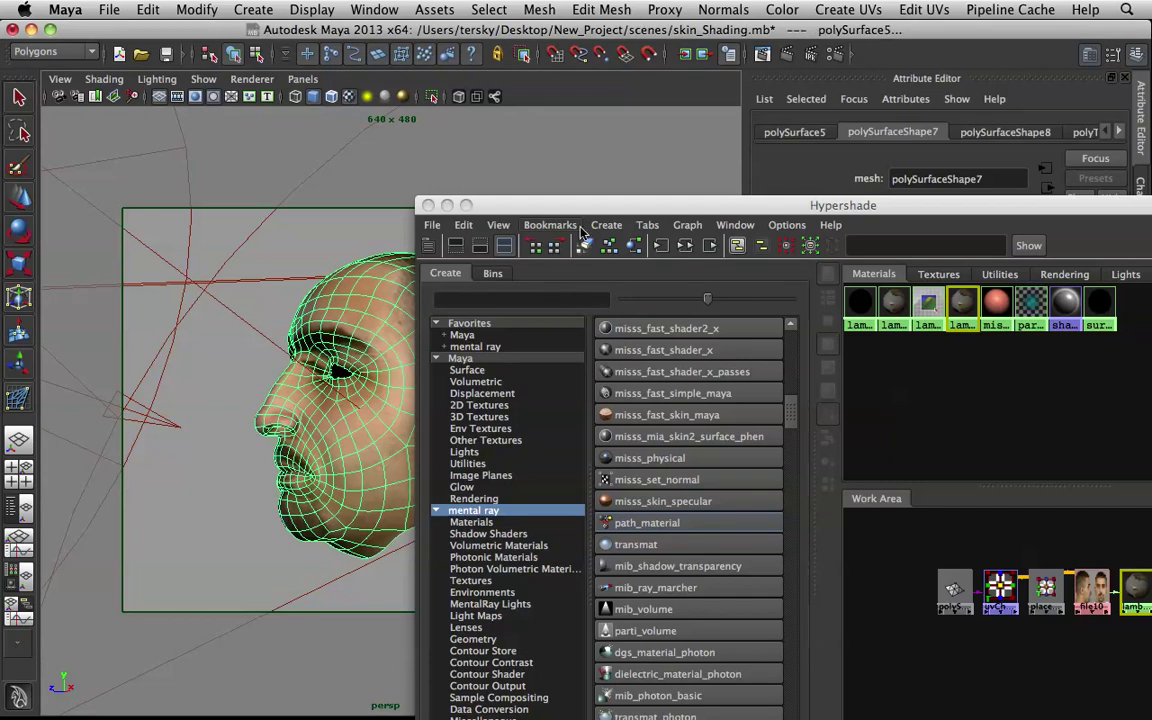
pyautogui.click(476, 225)
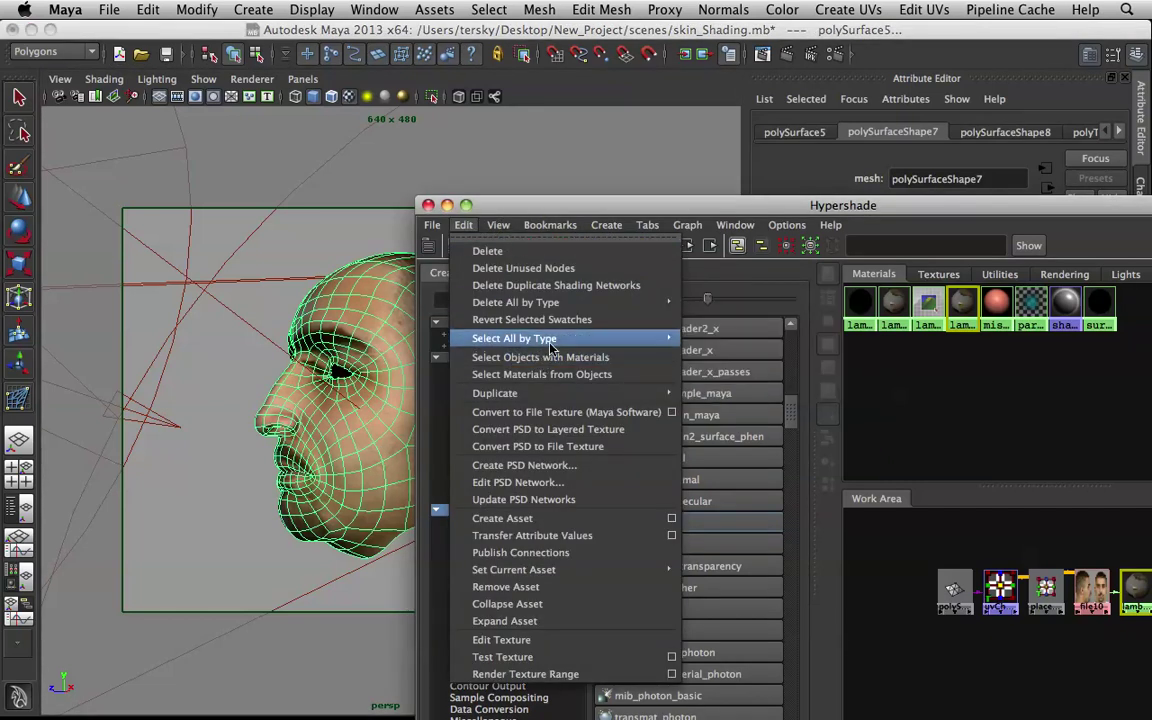
pyautogui.click(558, 412)
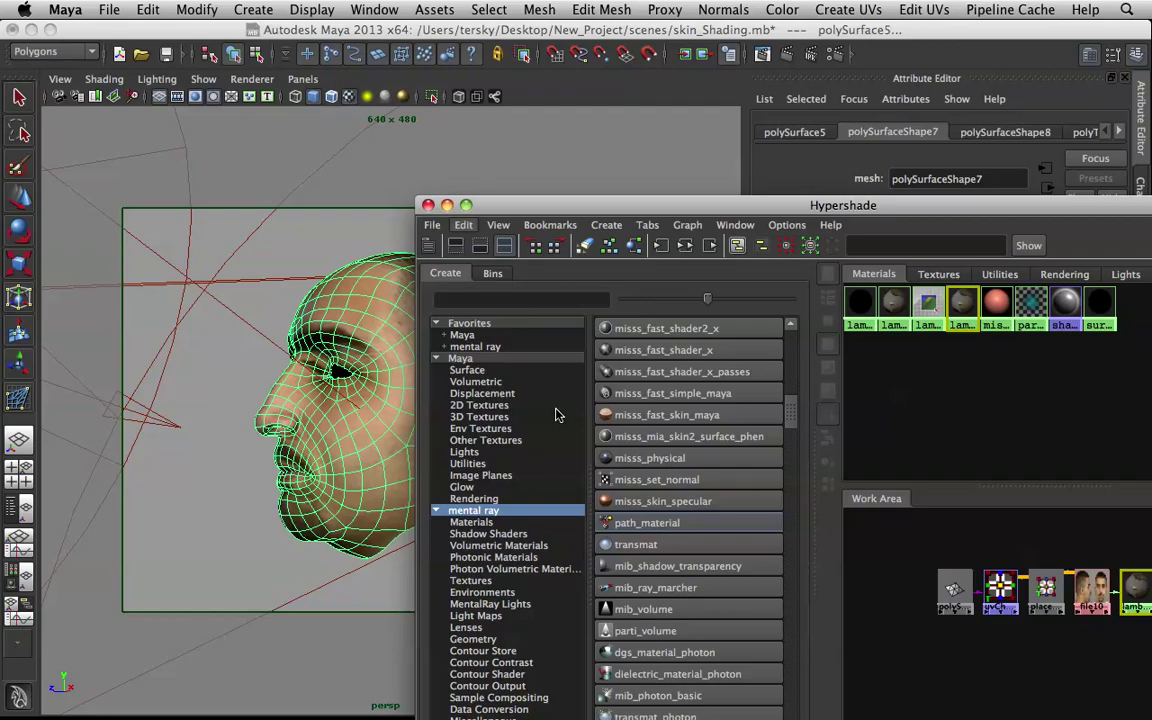
# - Switch to the sourceimages folder in Finder and open file8-polySurface5.tga with Adobe Photoshop CS4
pyautogui.press('F8')
pyautogui.click(818, 36)
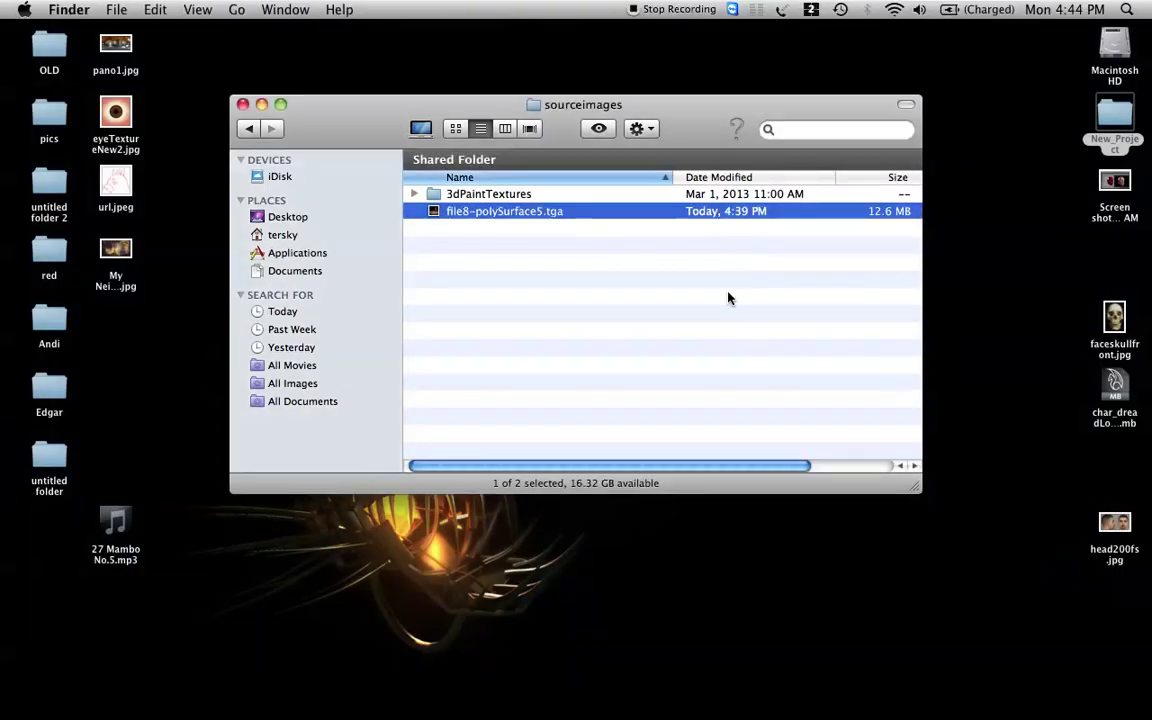
pyautogui.click(675, 270)
pyautogui.rightClick(476, 218)
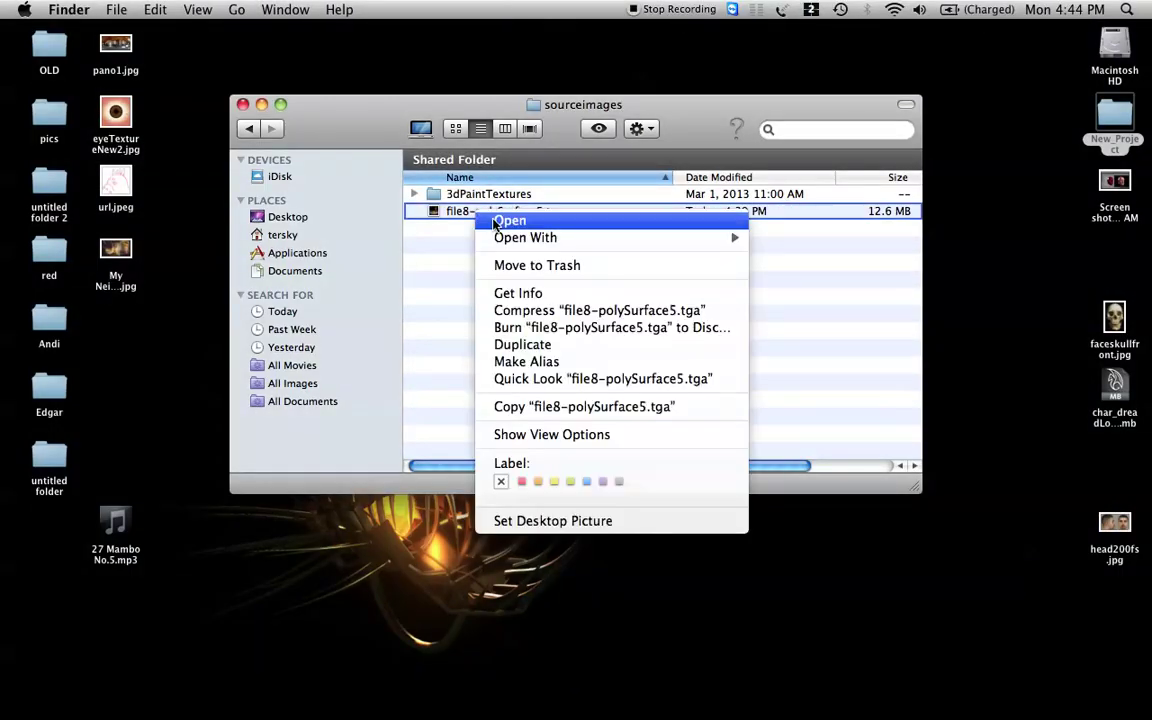
pyautogui.moveTo(530, 237)
pyautogui.click(802, 287)
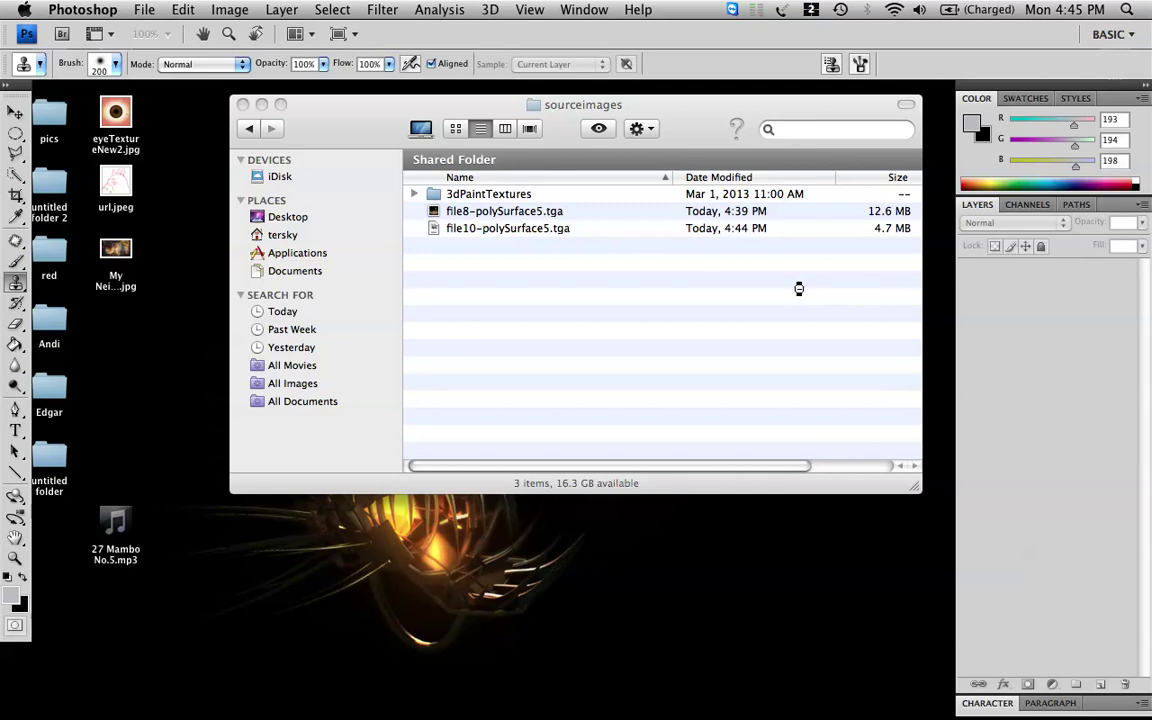
# - Return to the sourceimages folder and open file10-polySurface5.tga with Adobe Photoshop CS4
pyautogui.click(799, 289)
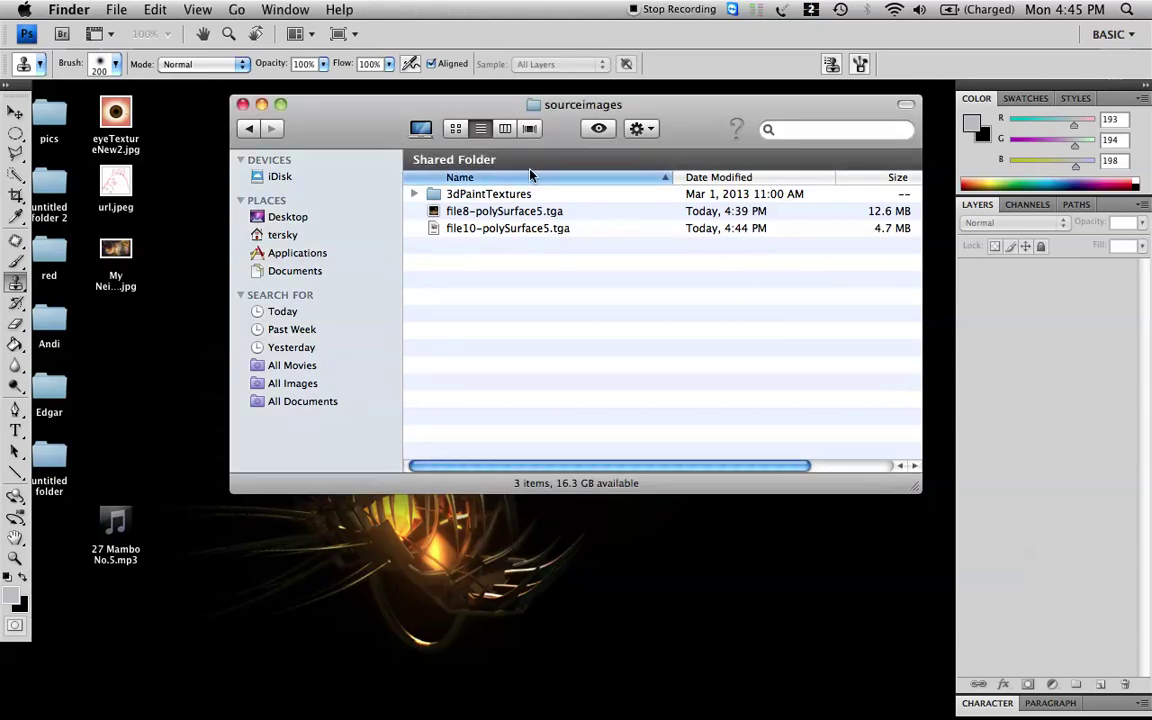
pyautogui.click(512, 231)
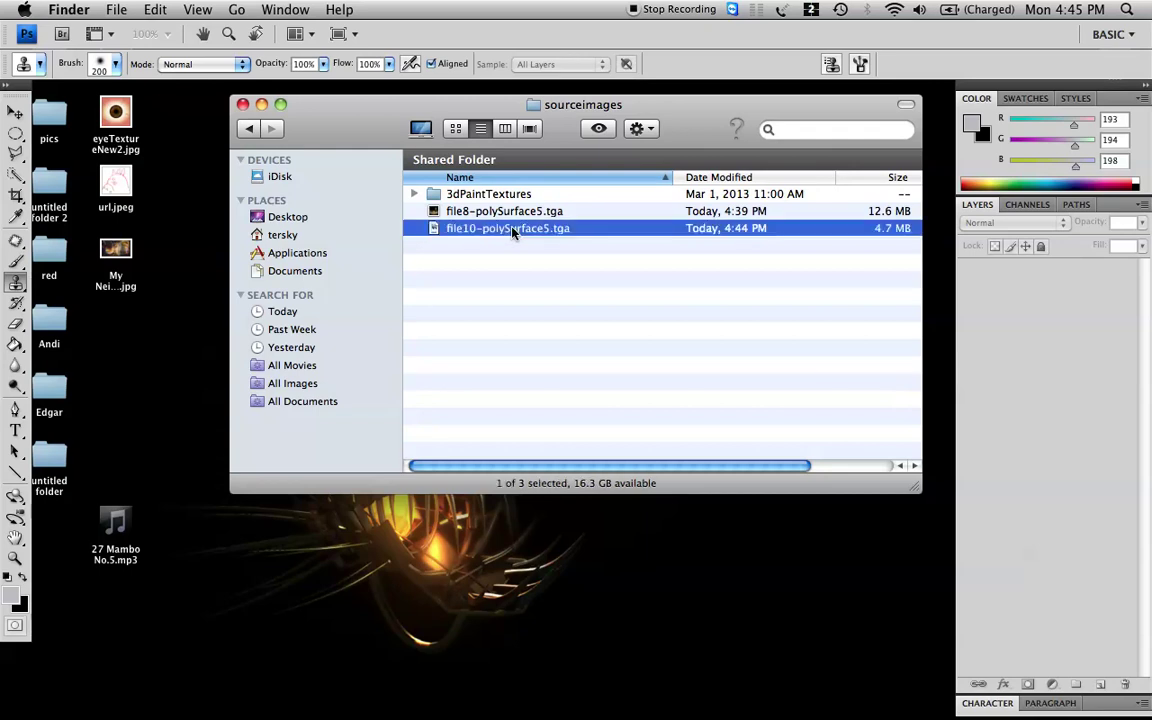
pyautogui.rightClick(512, 231)
pyautogui.moveTo(700, 253)
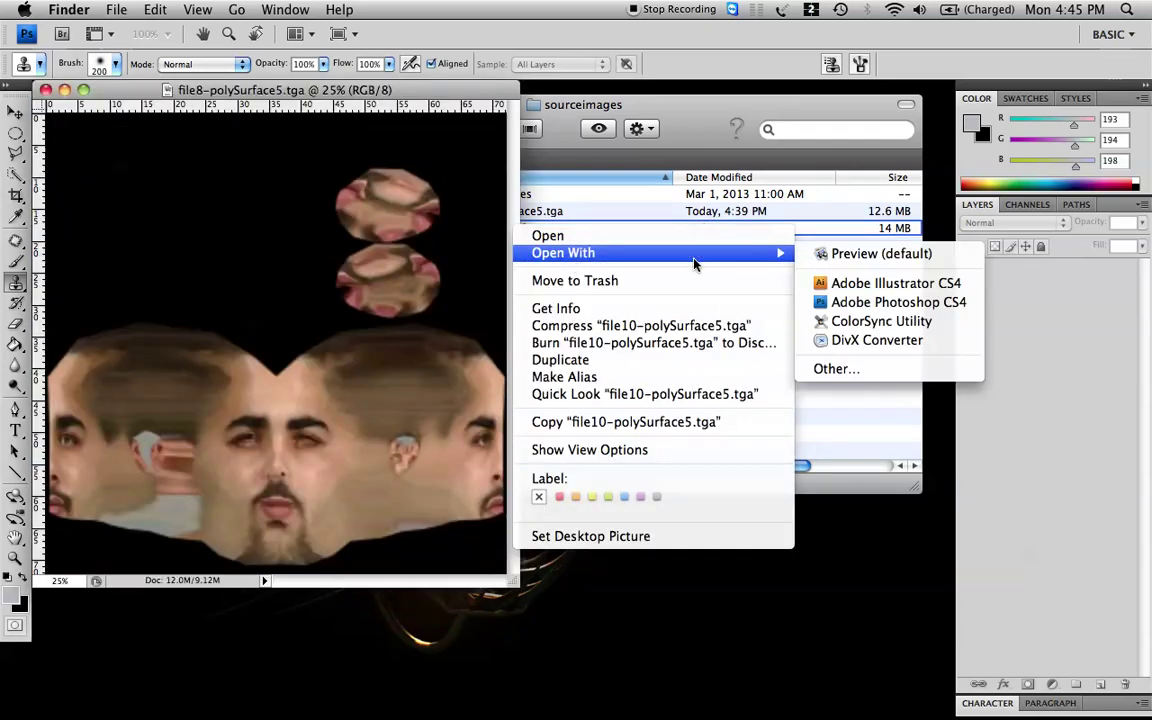
pyautogui.click(898, 302)
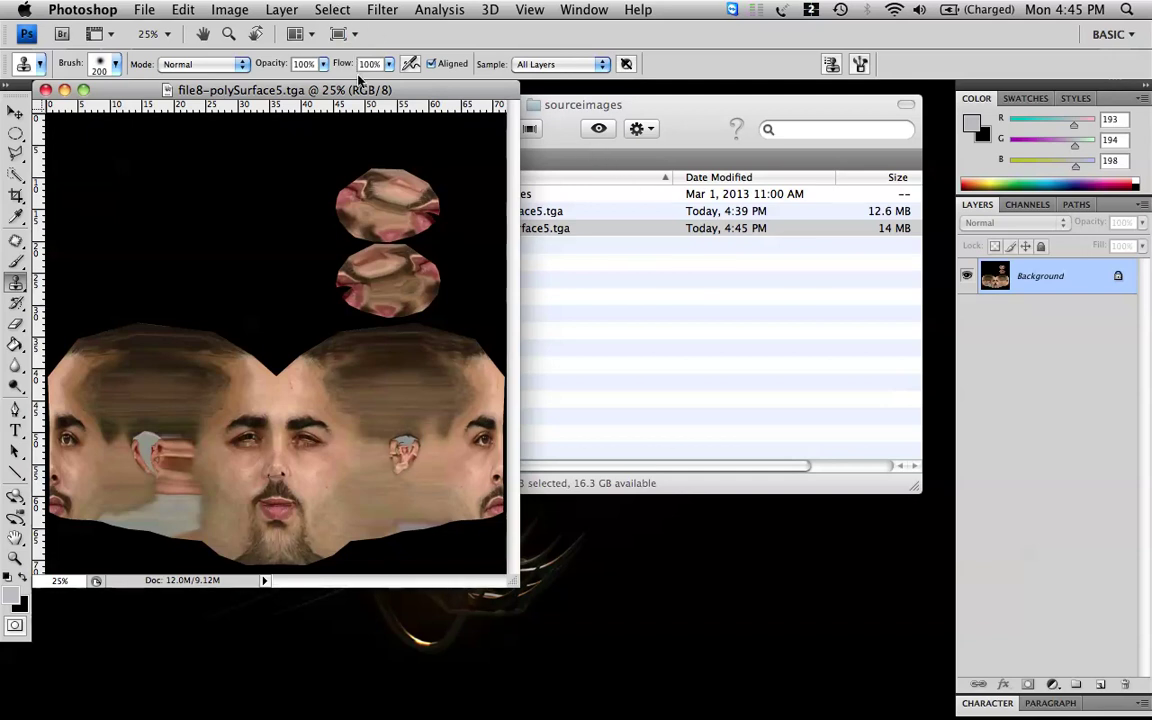
# - Show the file8-polySurface5.tga image full screen and convert its locked background into a regular layer
pyautogui.moveTo(364, 91); pyautogui.dragTo(441, 123)
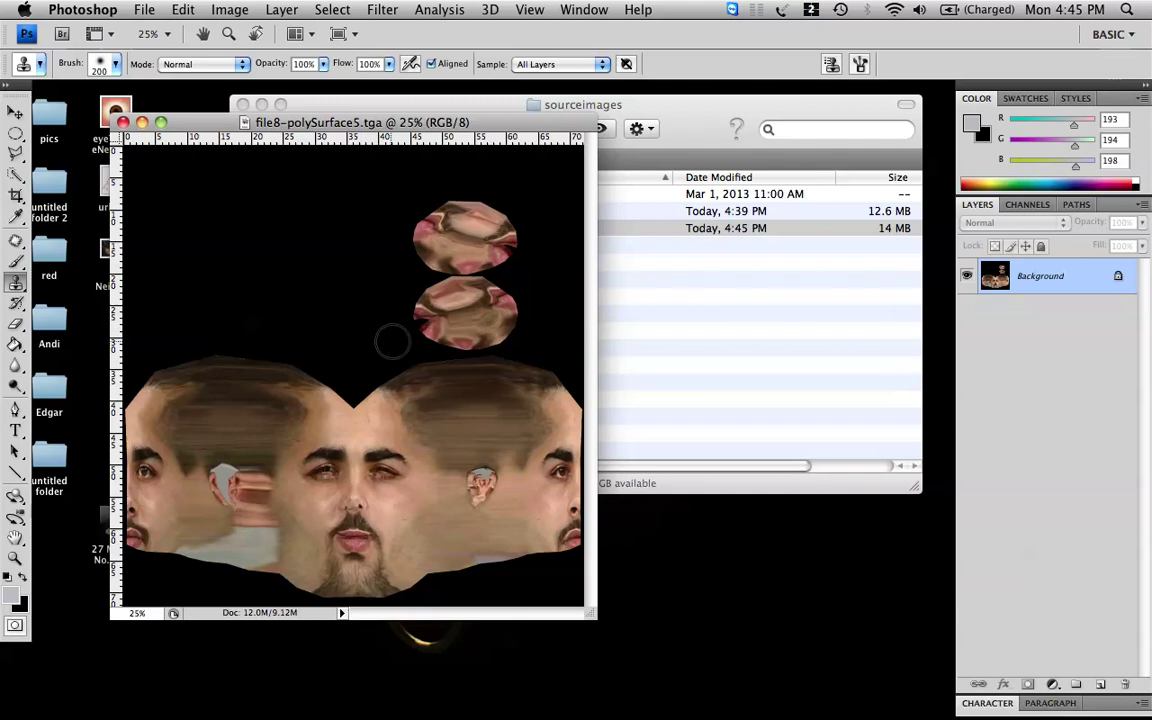
pyautogui.press('f')
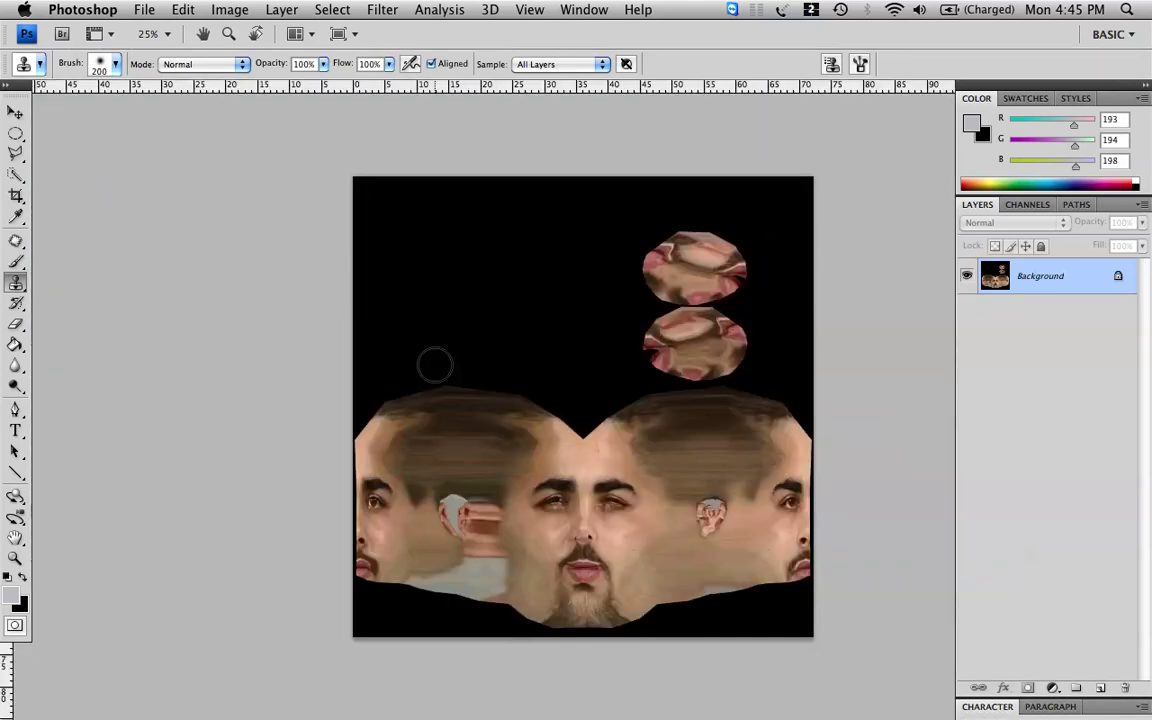
pyautogui.press('super+equal')
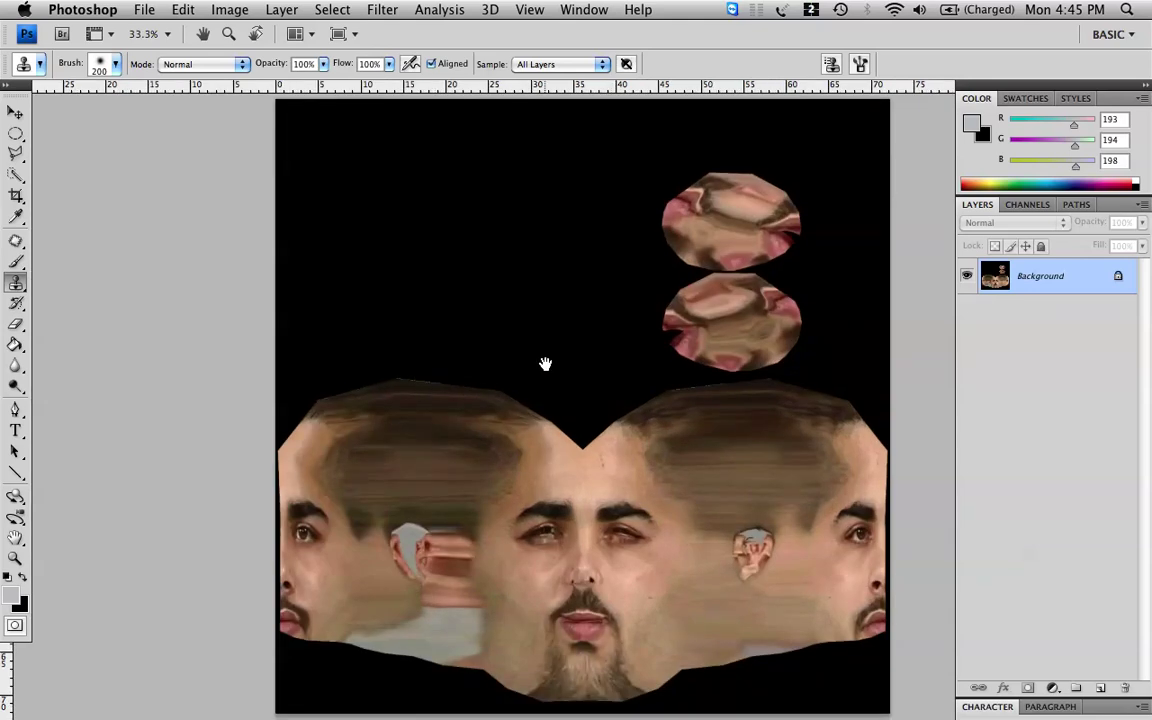
pyautogui.moveTo(545, 363); pyautogui.dragTo(494, 290)
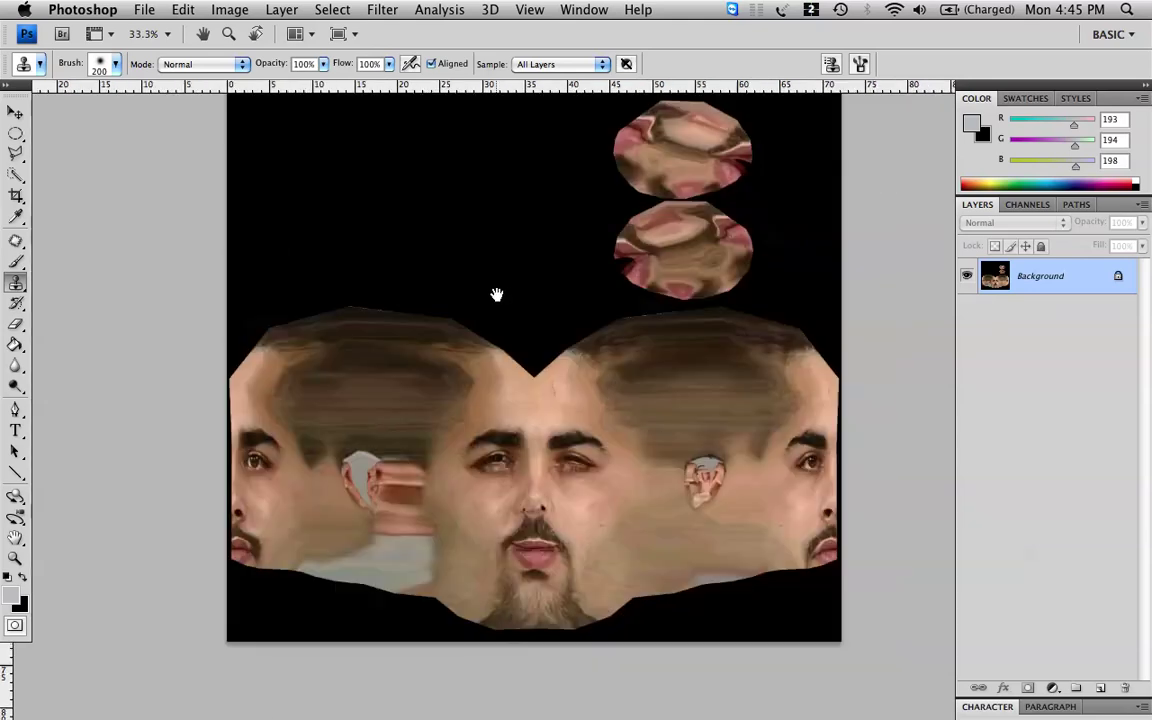
pyautogui.doubleClick(1033, 283)
pyautogui.click(730, 245)
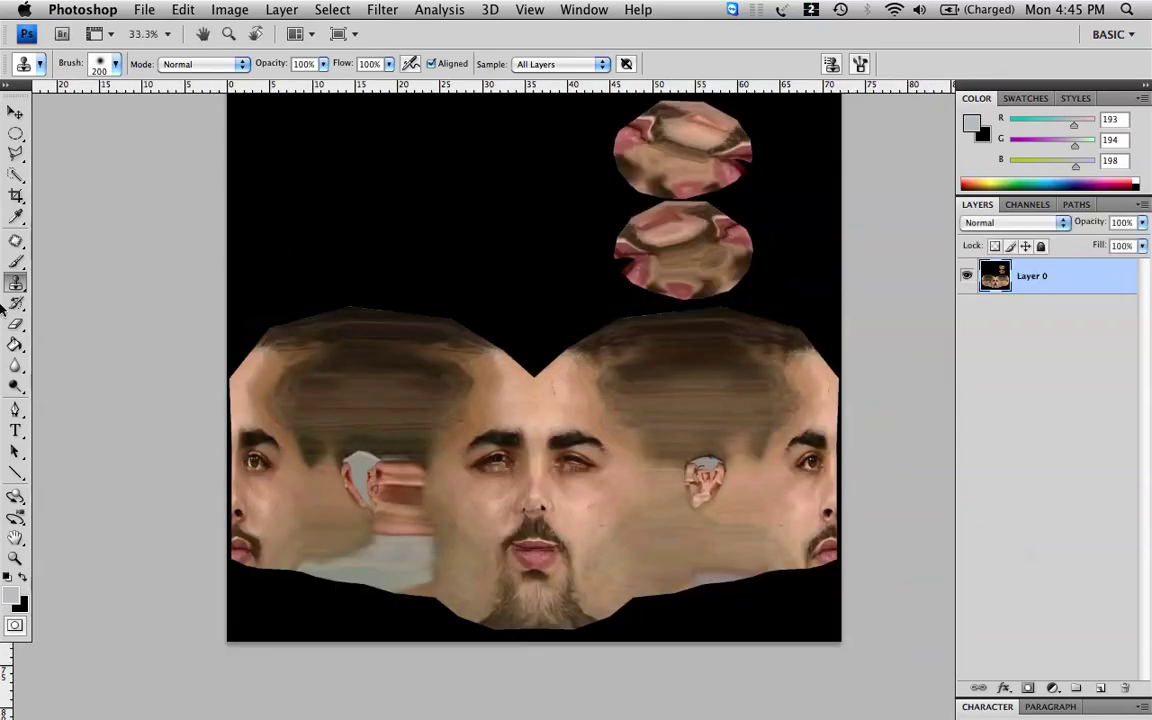
# - Delete the black area around the face textures using the Magic Wand at tolerance 30, and clear the selection
pyautogui.click(16, 174)
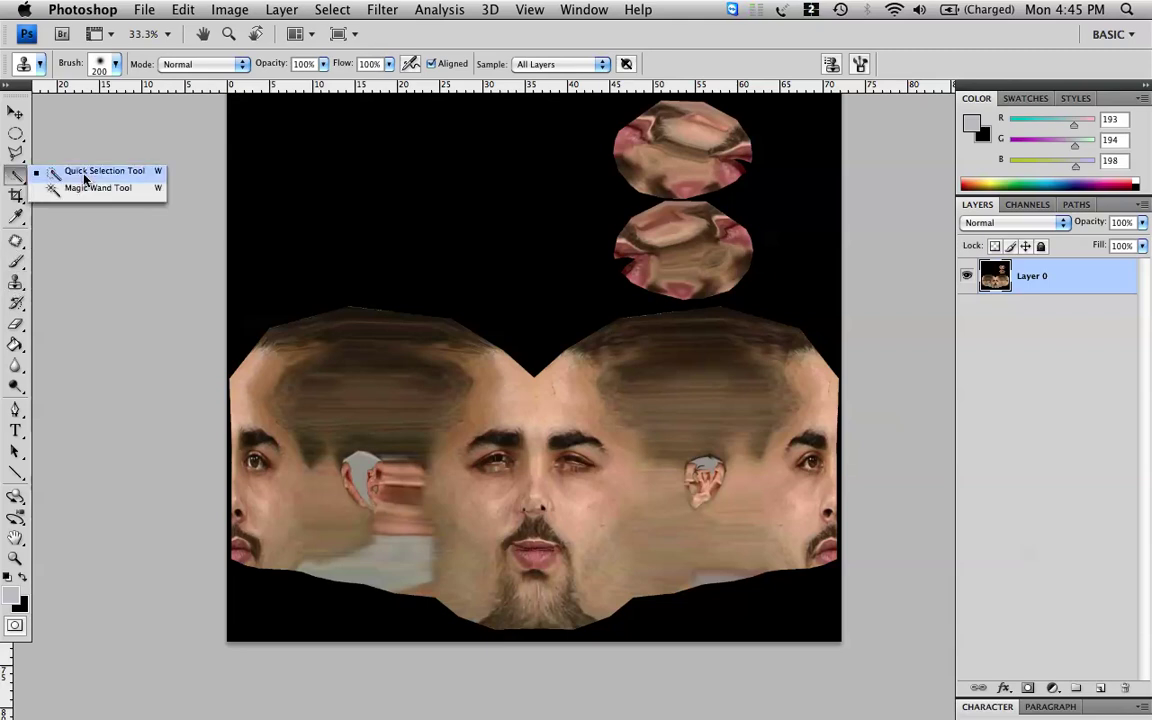
pyautogui.click(90, 197)
pyautogui.click(355, 368)
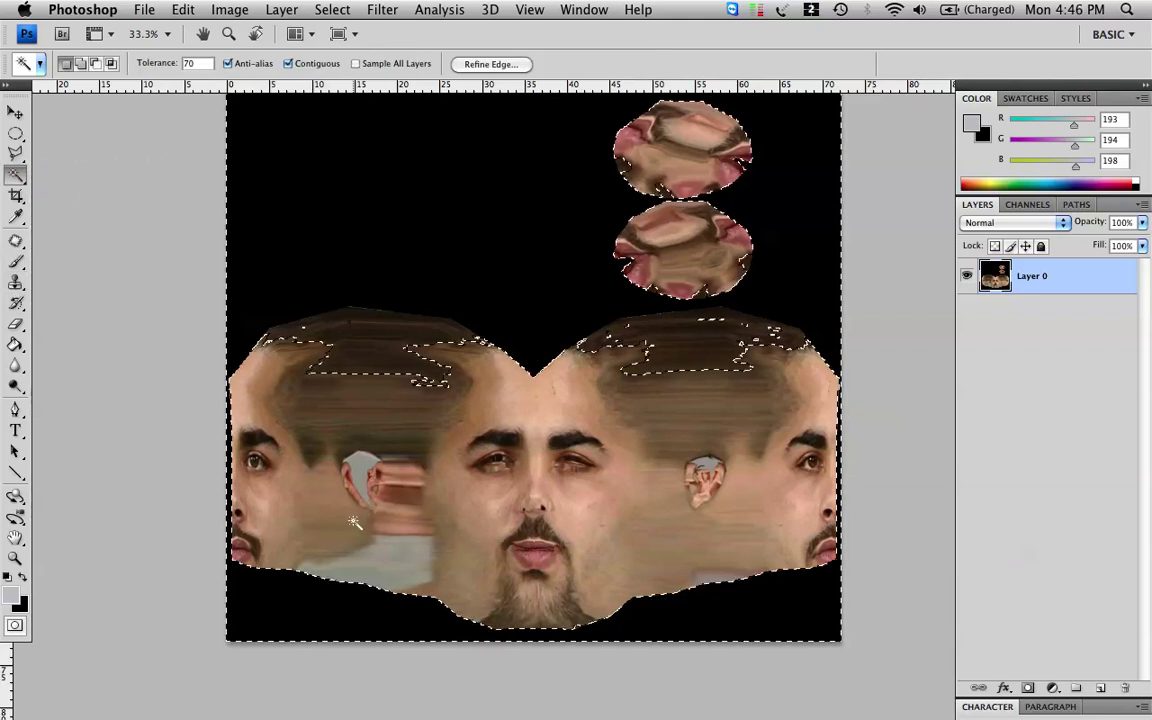
pyautogui.press('super+d')
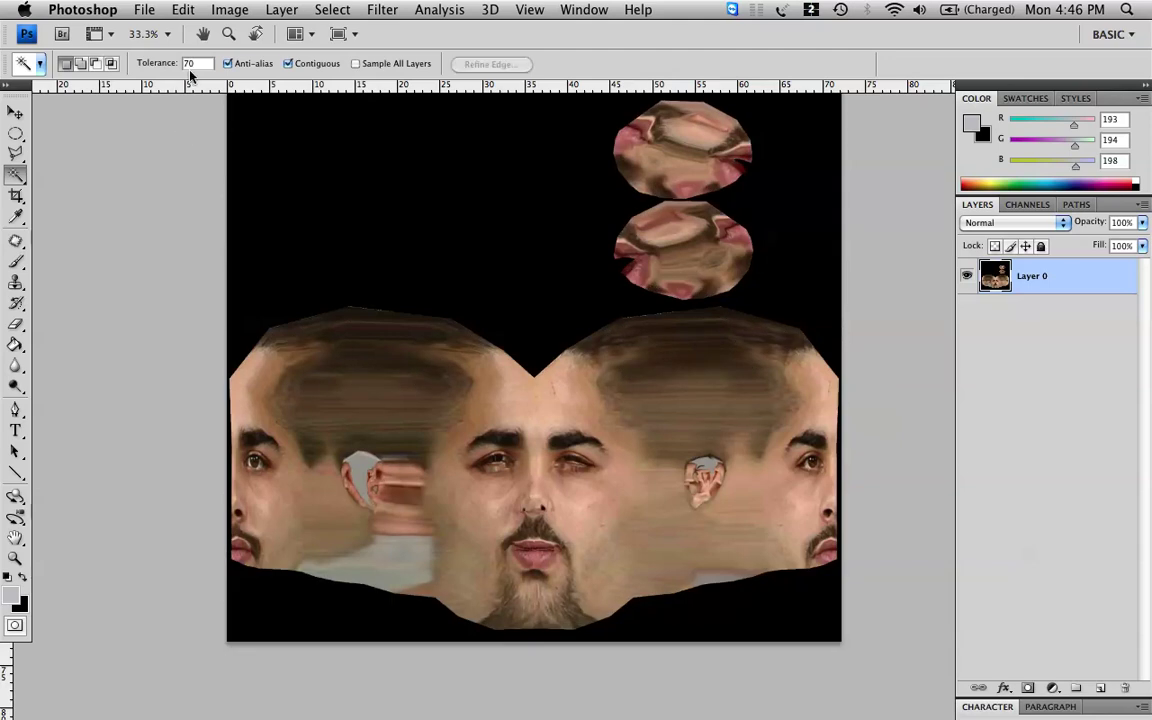
pyautogui.write('30')
pyautogui.press('Return')
pyautogui.click(456, 199)
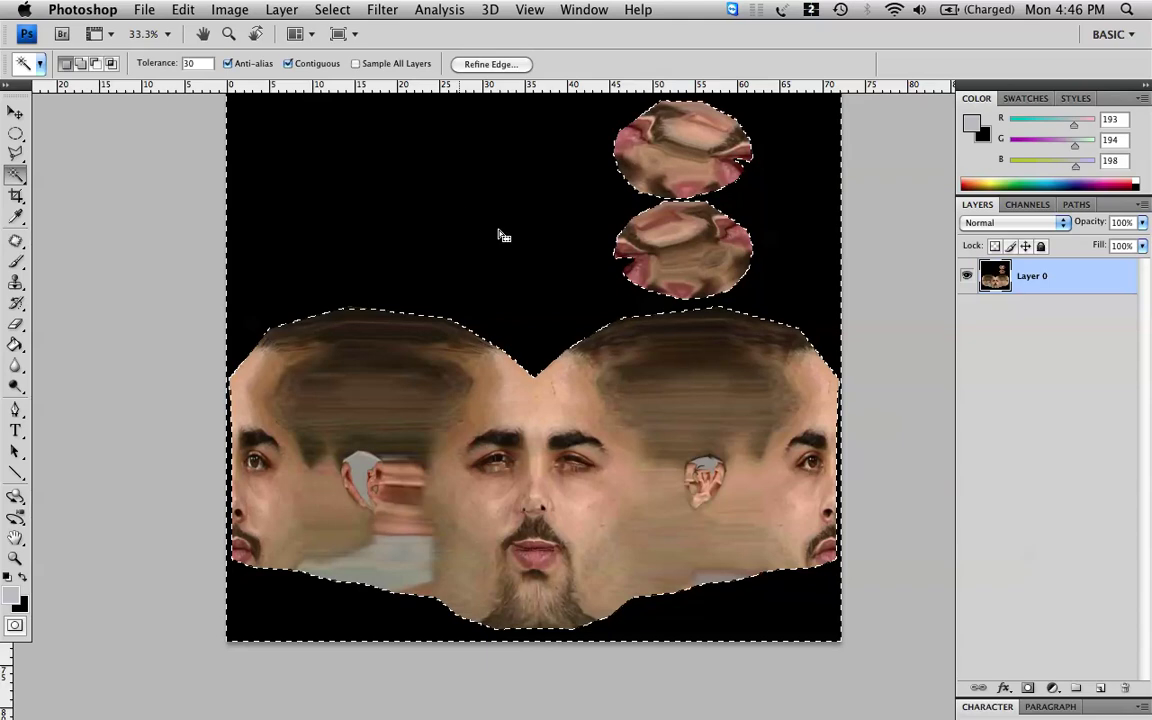
pyautogui.press('Delete')
pyautogui.press('super+d')
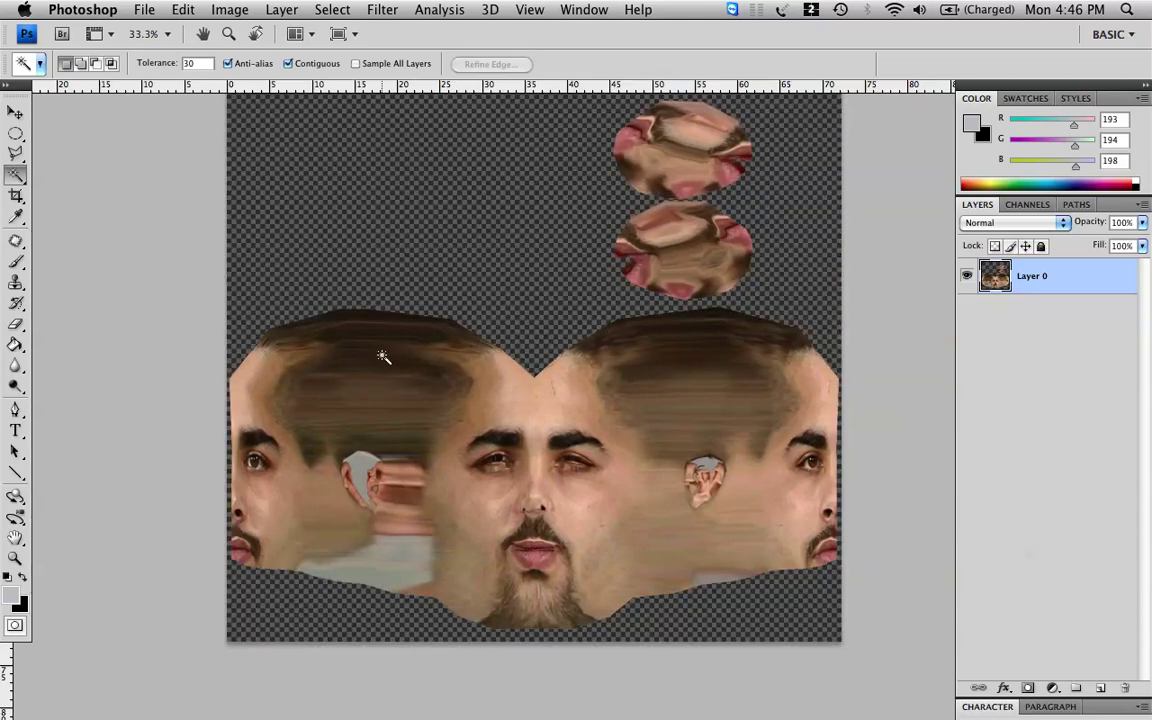
# - Preview the texture layer at 30% opacity, restore it to 100%, and add a new empty layer above it
pyautogui.press('3')
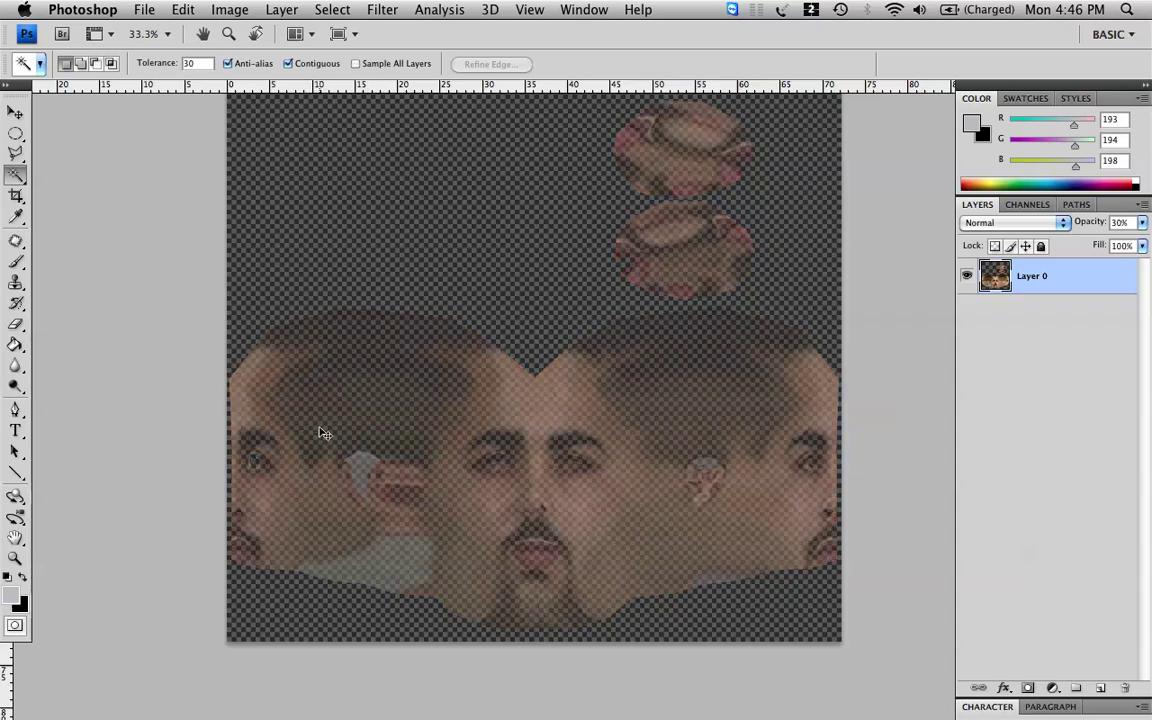
pyautogui.press('0')
pyautogui.press('super+shift+n')
pyautogui.press('Return')
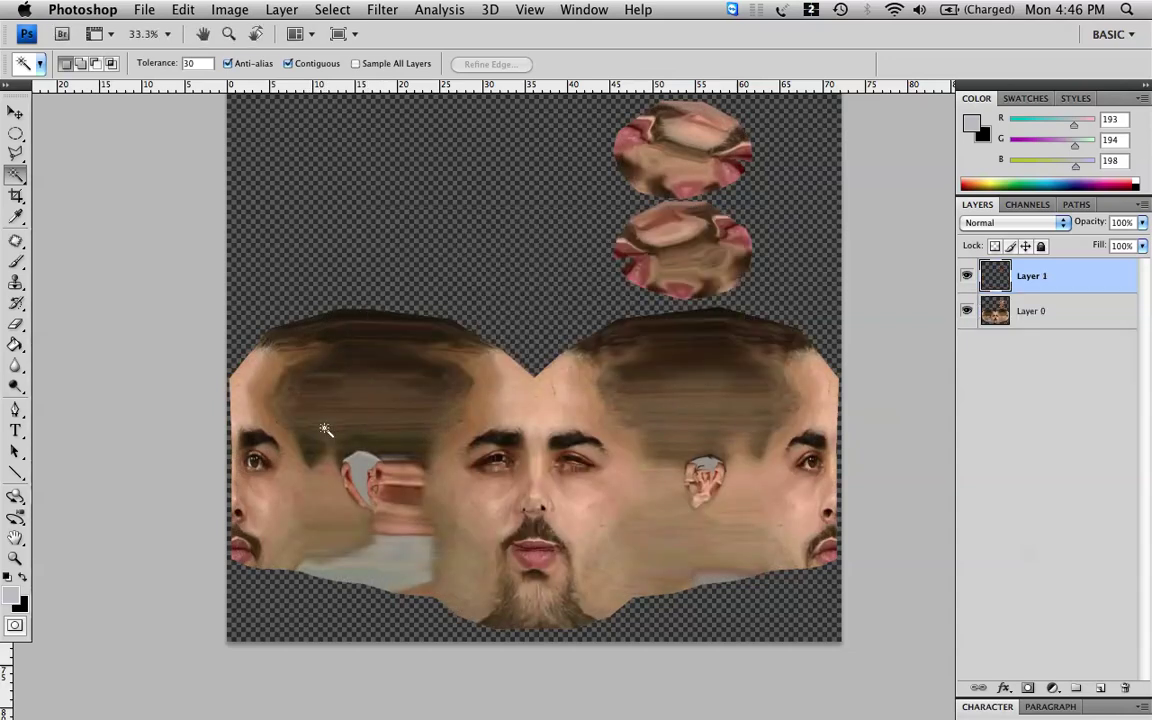
# - Erase everything except the frontal face from the texture layer with a soft 500-pixel Eraser
pyautogui.click(1046, 312)
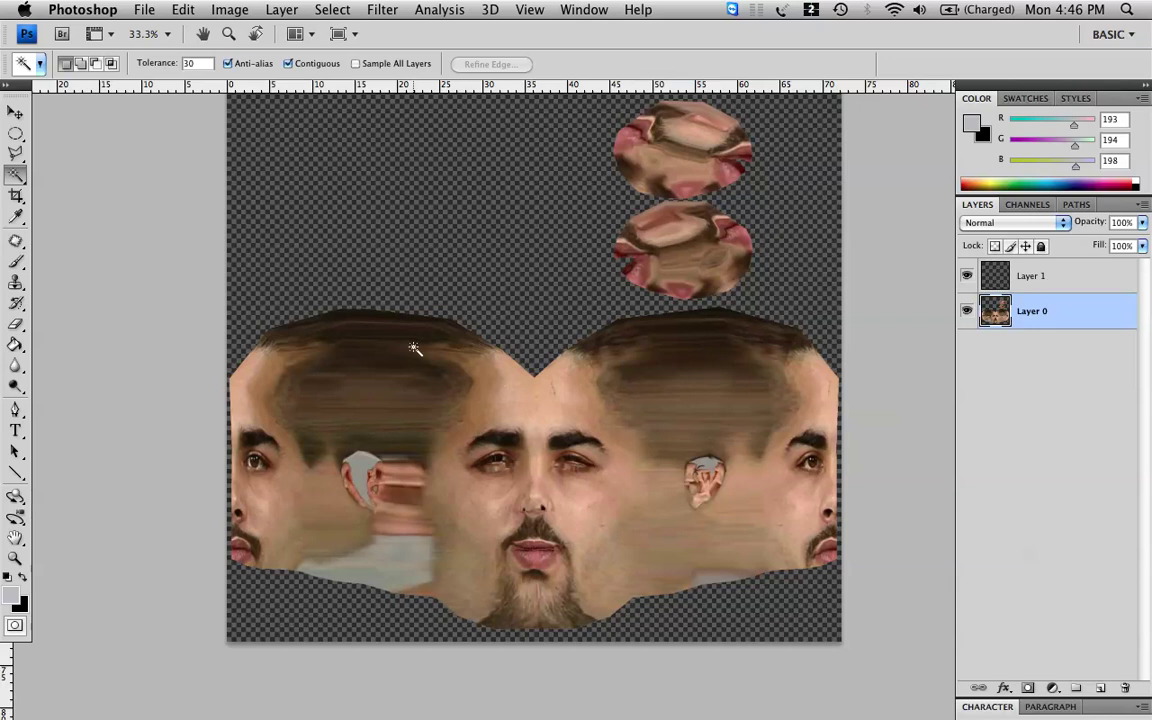
pyautogui.press('e')
pyautogui.press(']')
pyautogui.press(']')
pyautogui.press(']')
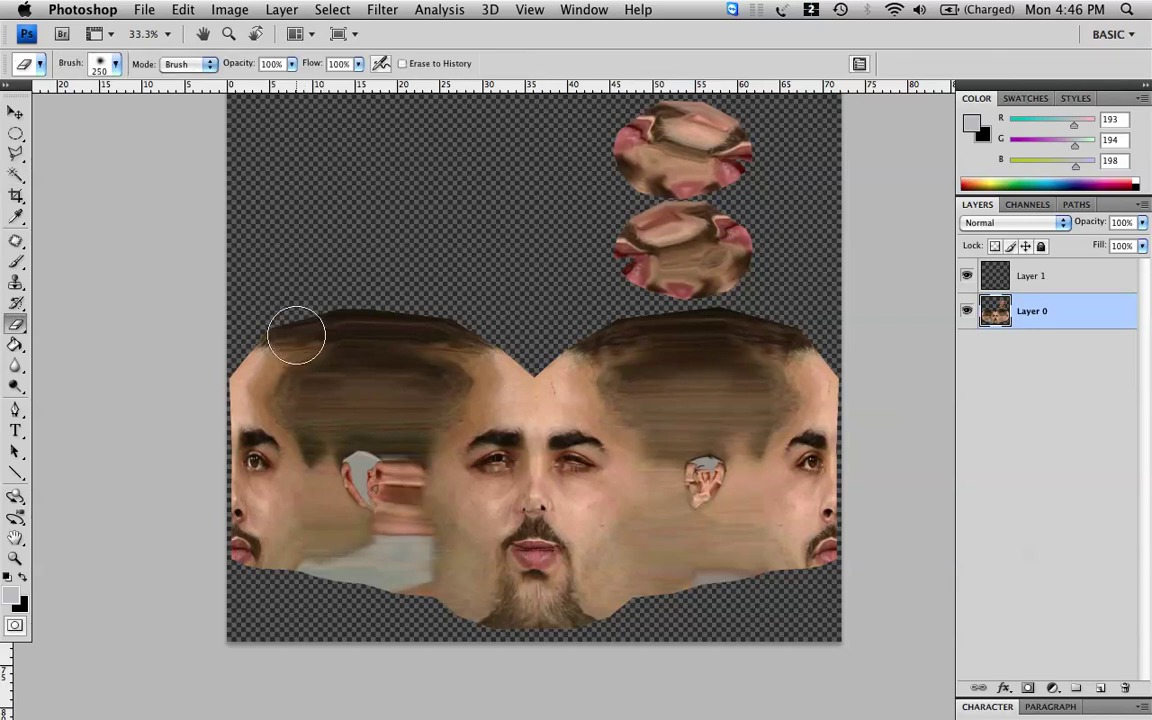
pyautogui.moveTo(275, 381)
pyautogui.mouseDown()
pyautogui.moveTo(288, 368)
pyautogui.moveTo(301, 586)
pyautogui.moveTo(363, 643)
pyautogui.moveTo(365, 567)
pyautogui.moveTo(373, 596)
pyautogui.moveTo(386, 553)
pyautogui.moveTo(388, 278)
pyautogui.moveTo(362, 465)
pyautogui.moveTo(424, 327)
pyautogui.moveTo(429, 352)
pyautogui.moveTo(355, 558)
pyautogui.moveTo(380, 568)
pyautogui.moveTo(399, 622)
pyautogui.moveTo(661, 681)
pyautogui.moveTo(692, 527)
pyautogui.moveTo(663, 612)
pyautogui.moveTo(535, 672)
pyautogui.moveTo(412, 632)
pyautogui.mouseUp()
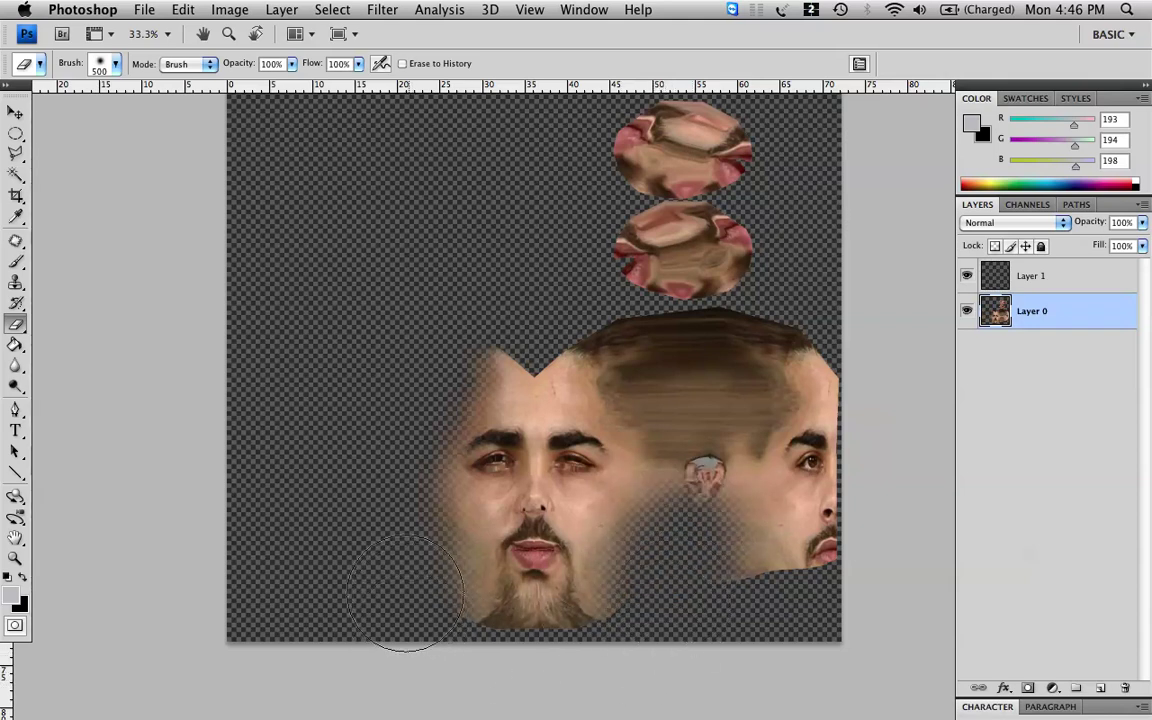
pyautogui.moveTo(594, 592)
pyautogui.mouseDown()
pyautogui.moveTo(661, 570)
pyautogui.moveTo(780, 440)
pyautogui.moveTo(849, 489)
pyautogui.moveTo(810, 586)
pyautogui.moveTo(800, 390)
pyautogui.moveTo(654, 413)
pyautogui.moveTo(690, 315)
pyautogui.moveTo(710, 328)
pyautogui.moveTo(670, 290)
pyautogui.moveTo(750, 467)
pyautogui.mouseUp()
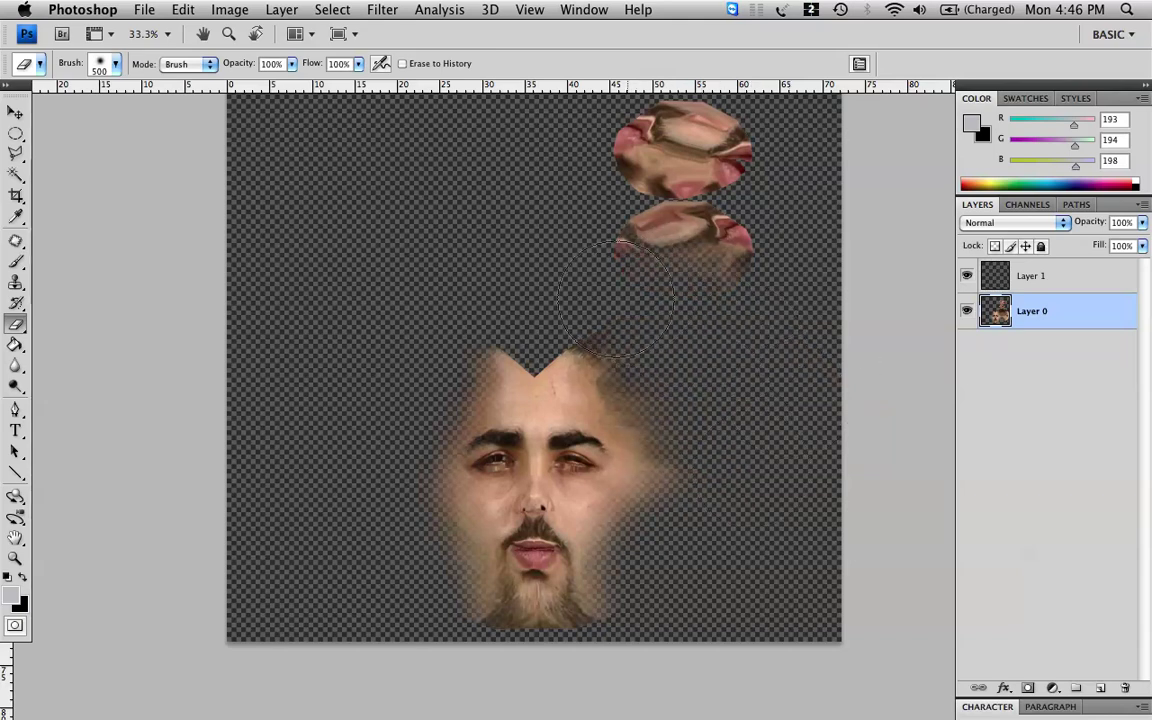
pyautogui.moveTo(470, 320)
pyautogui.mouseDown()
pyautogui.moveTo(455, 330)
pyautogui.moveTo(609, 323)
pyautogui.mouseUp()
pyautogui.moveTo(690, 355)
pyautogui.mouseDown()
pyautogui.moveTo(625, 195)
pyautogui.moveTo(838, 226)
pyautogui.moveTo(630, 64)
pyautogui.moveTo(537, 128)
pyautogui.mouseUp()
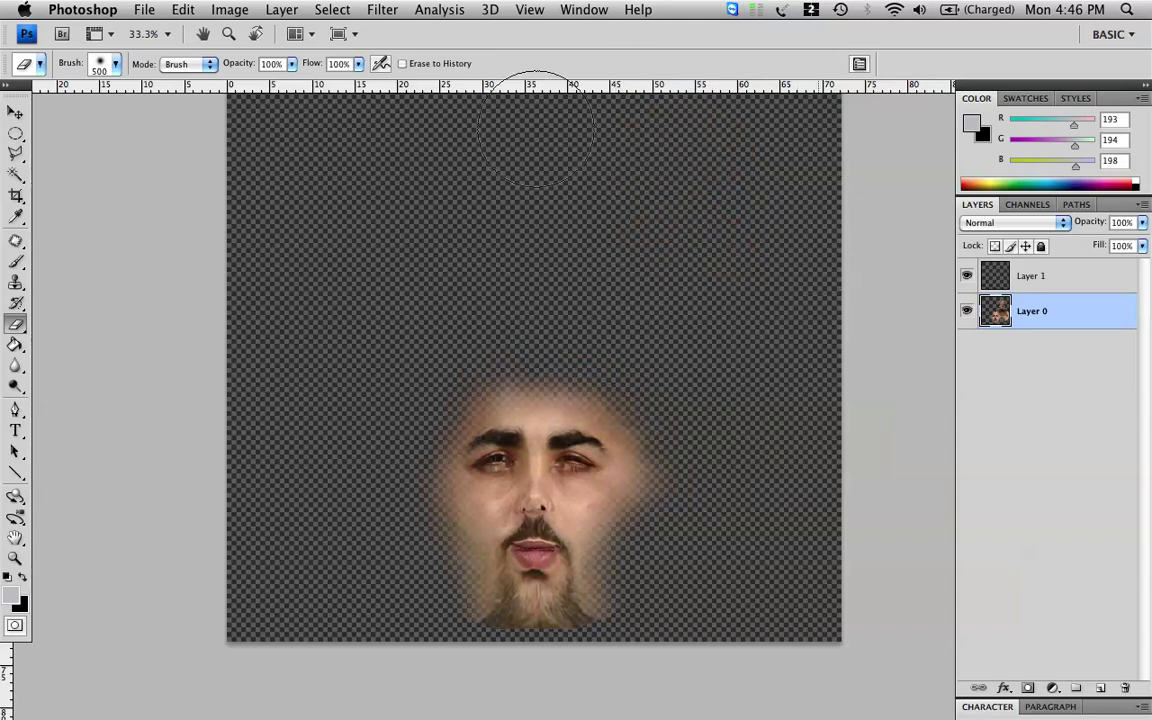
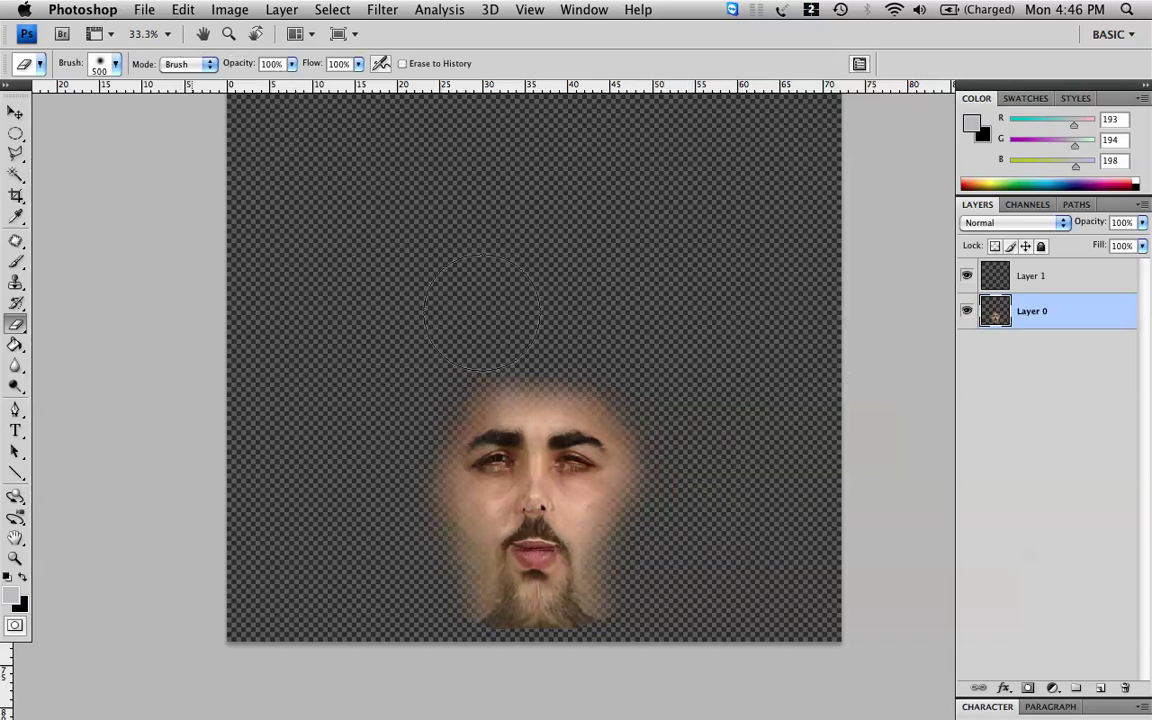
# - Examine the remaining frontal face and its soft erased edges up close and at full-image size
pyautogui.press('super+plus')
pyautogui.press('super+plus')
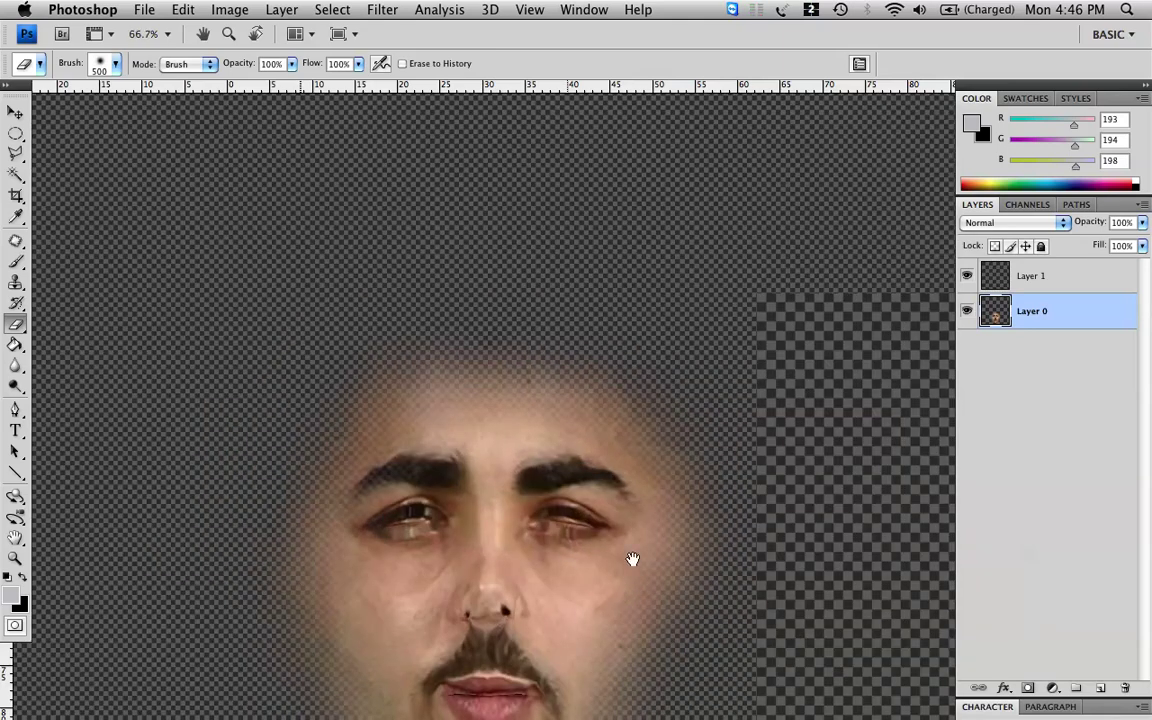
pyautogui.moveTo(633, 561); pyautogui.dragTo(661, 394)
pyautogui.press('super+equal')
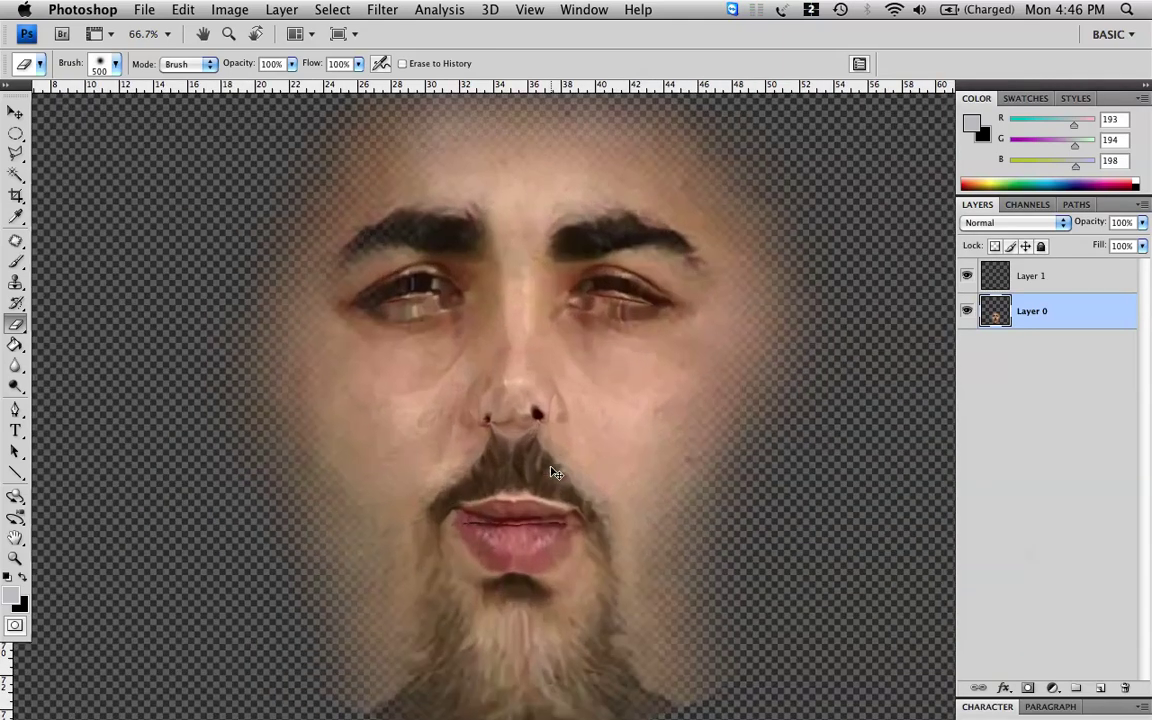
pyautogui.moveTo(622, 463); pyautogui.dragTo(622, 487)
pyautogui.press('super+minus')
pyautogui.press('super+minus')
pyautogui.press('super+minus')
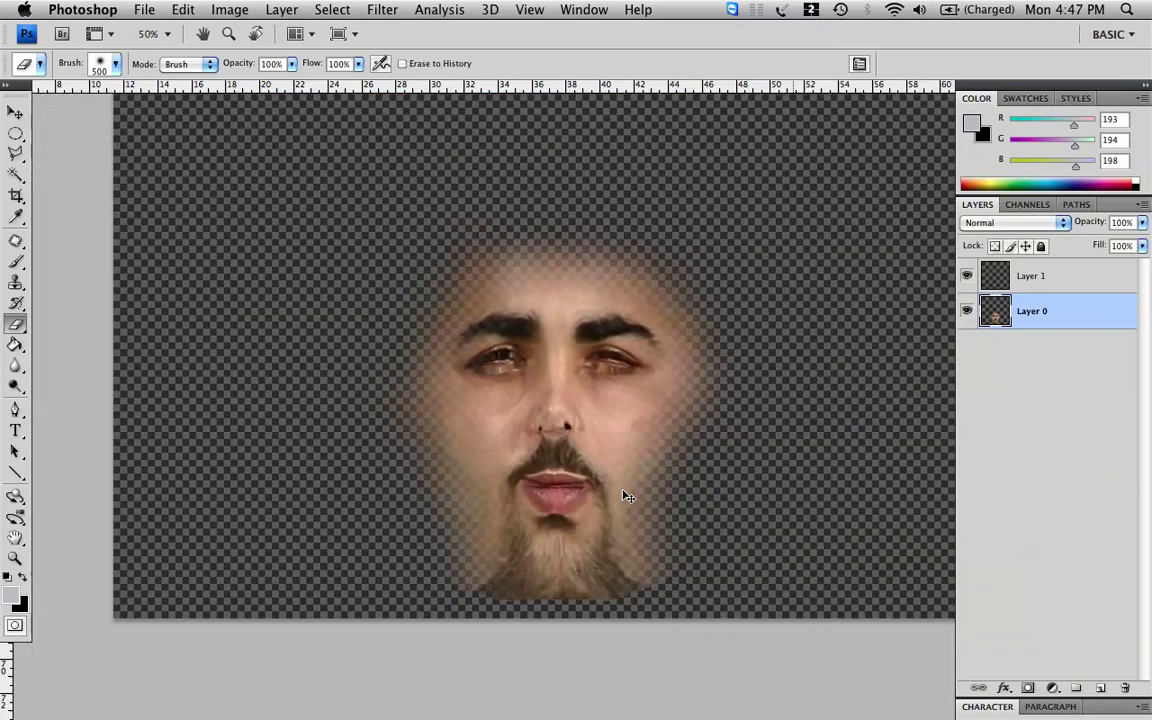
pyautogui.moveTo(680, 334); pyautogui.dragTo(677, 310)
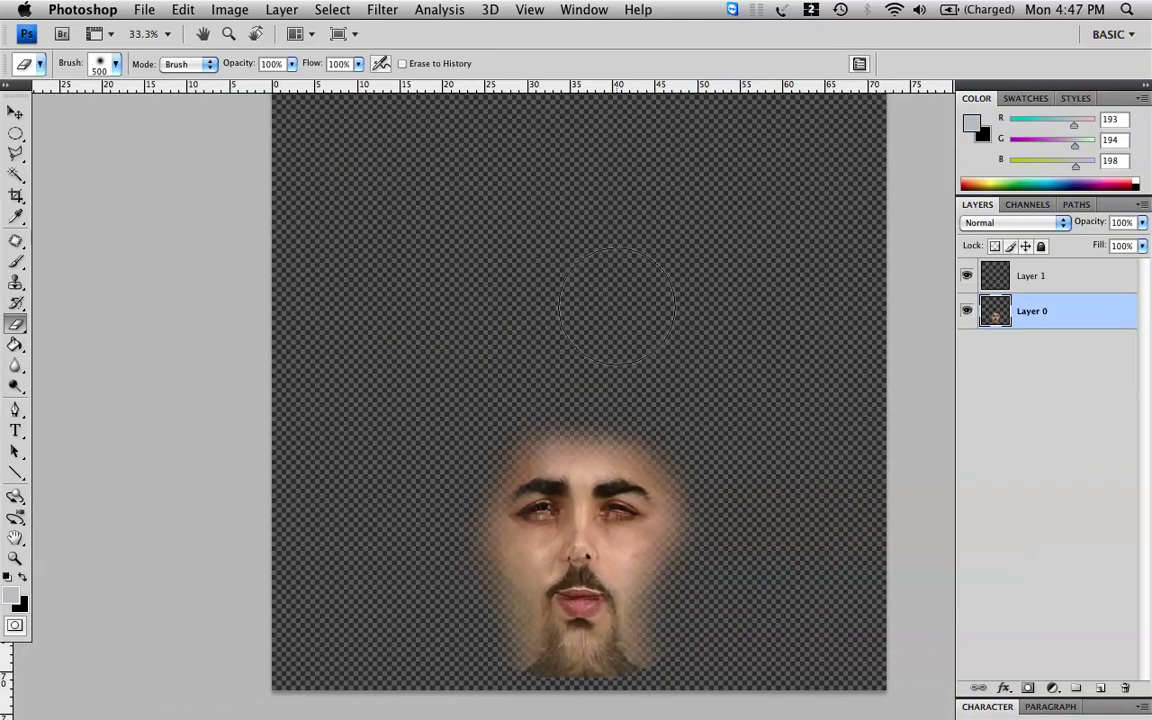
# - Cycle through the screen modes, return to the windowed view, and switch to the sourceimages folder in Finder
pyautogui.press('f')
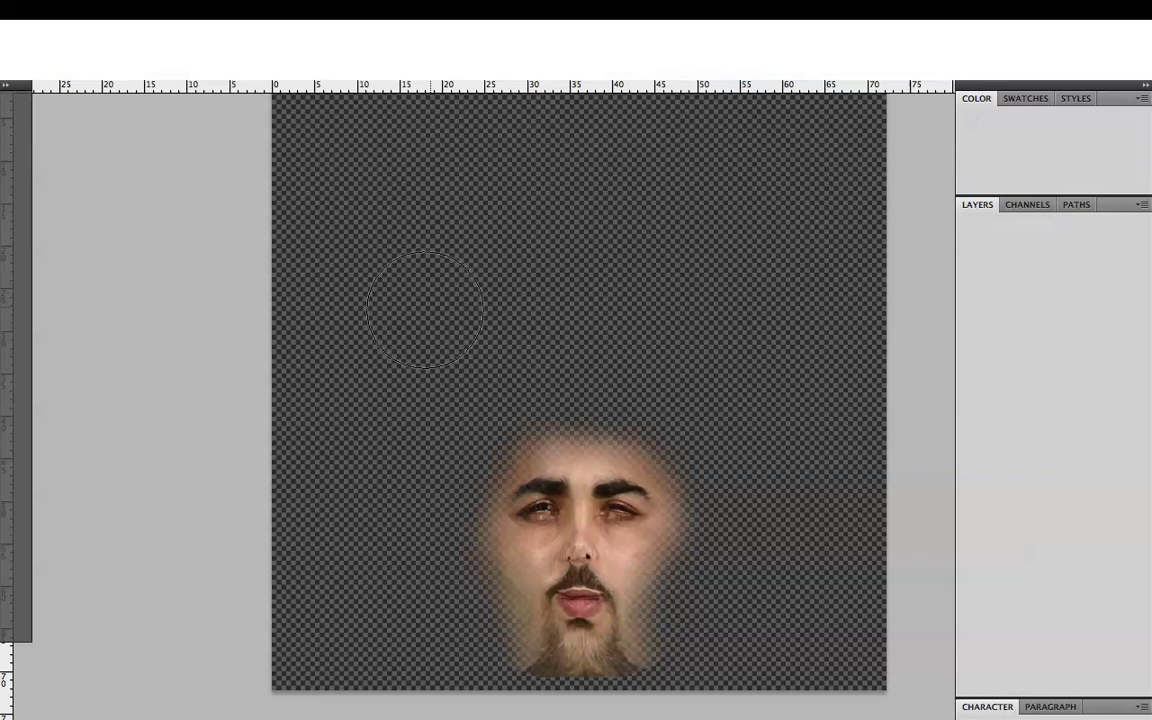
pyautogui.press('f')
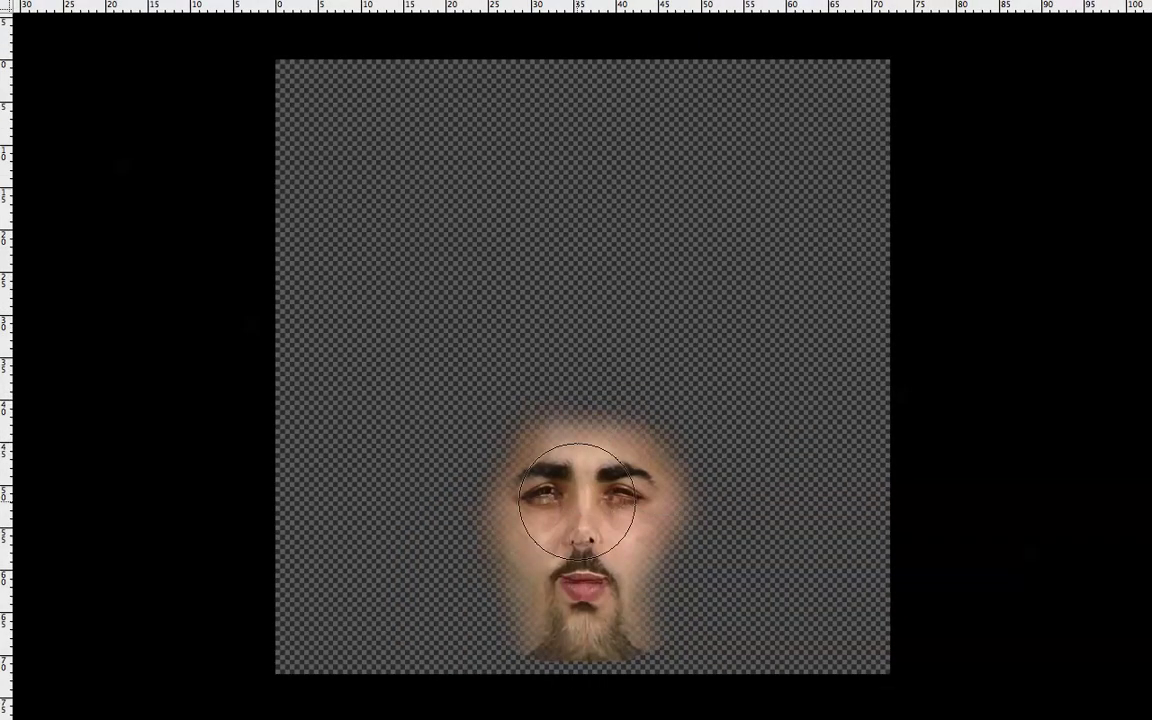
pyautogui.press('f')
pyautogui.press('f')
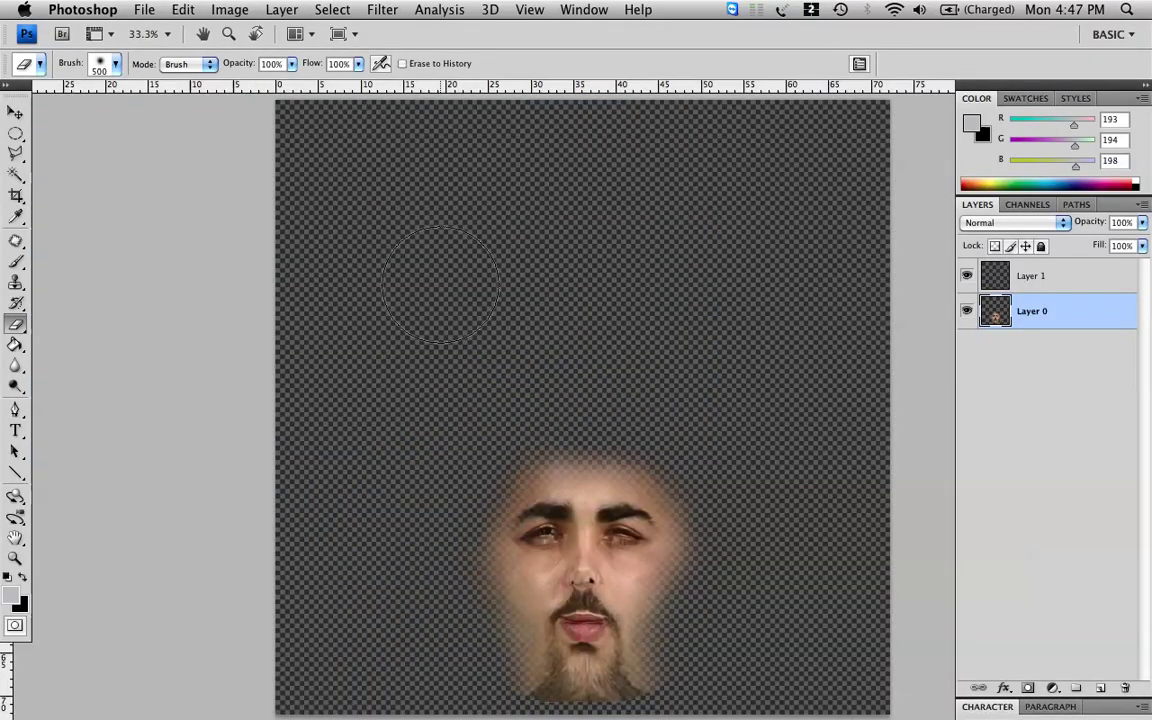
pyautogui.press('f')
pyautogui.press('f')
pyautogui.click(712, 331)
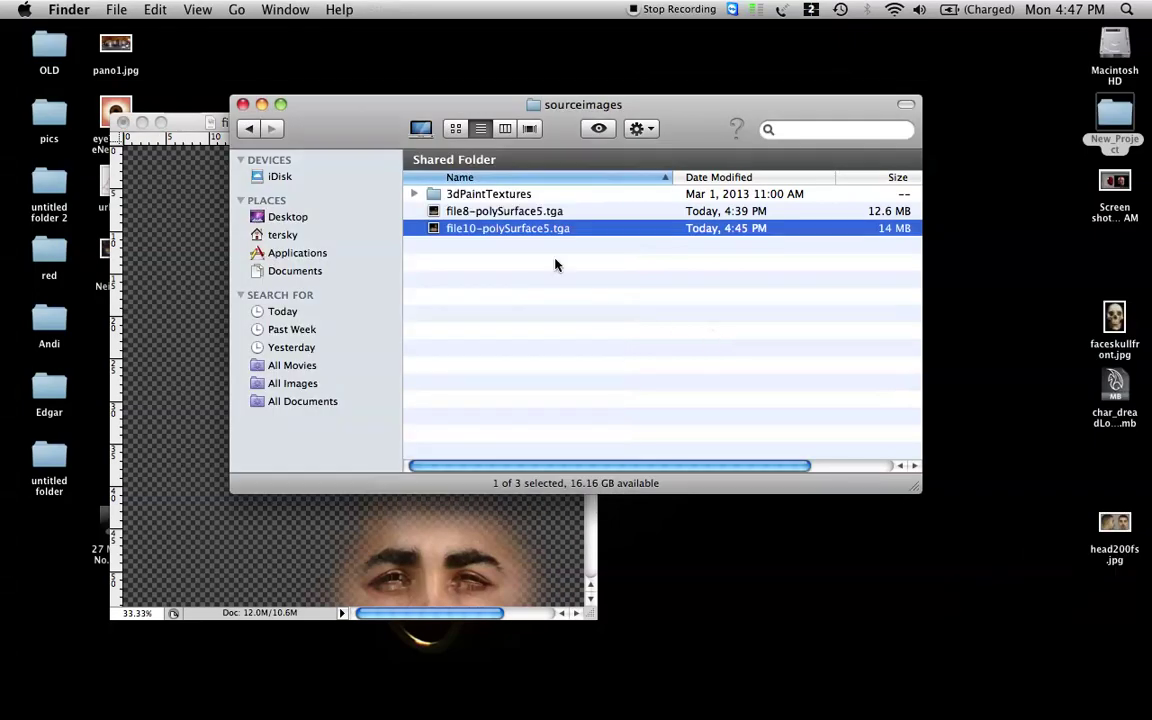
# - Open file8-polySurface5.tga from the sourceimages folder with Adobe Photoshop CS4
pyautogui.click(498, 213)
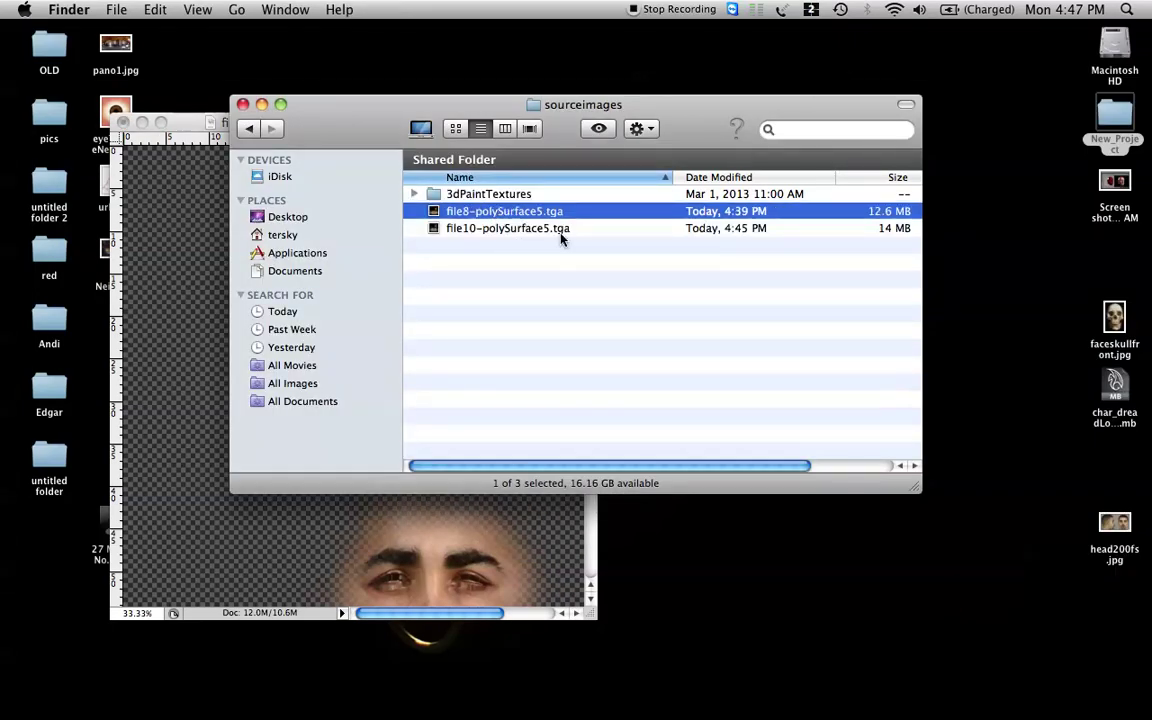
pyautogui.rightClick(459, 213)
pyautogui.moveTo(568, 238)
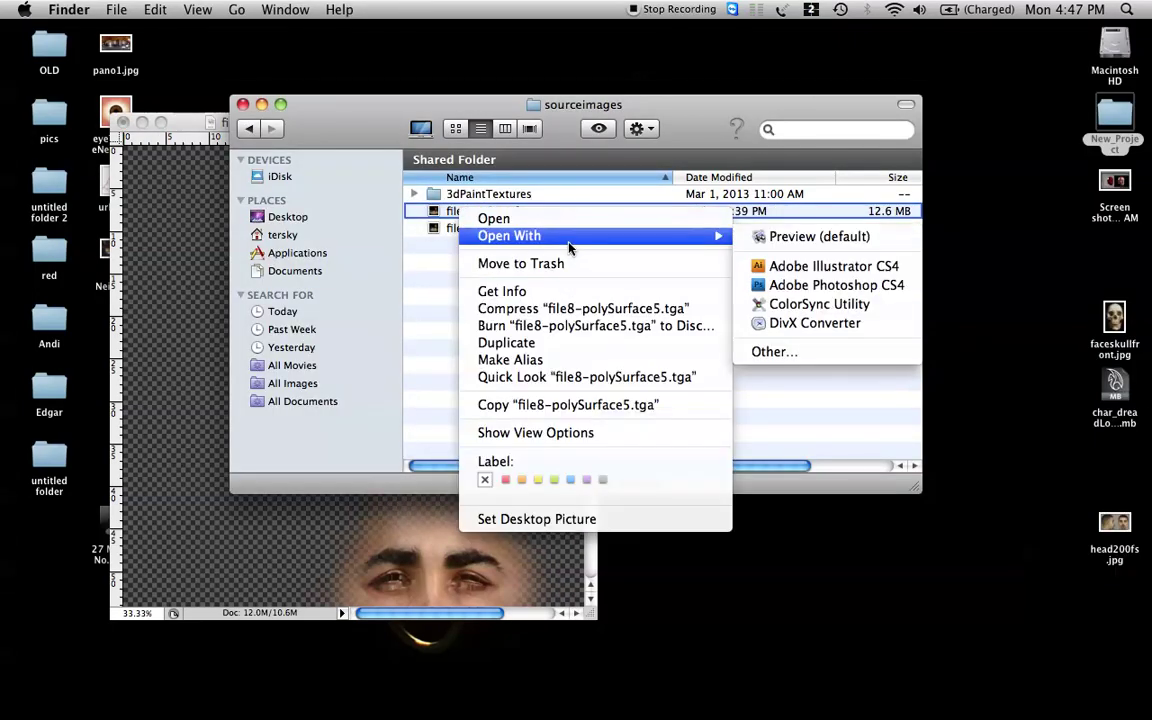
pyautogui.click(822, 285)
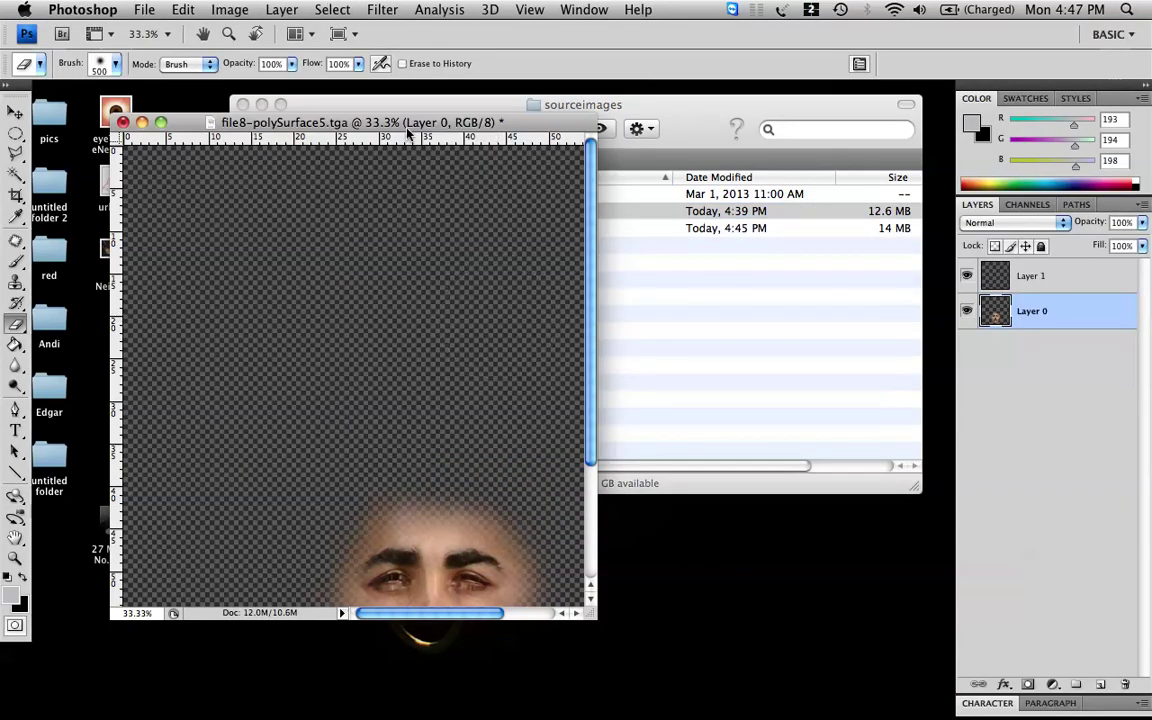
# - Move the image window aside and open file10-polySurface5.tga from the sourceimages folder with Adobe Photoshop CS4
pyautogui.moveTo(365, 118); pyautogui.dragTo(275, 180)
pyautogui.click(576, 234)
pyautogui.click(562, 230)
pyautogui.rightClick(562, 231)
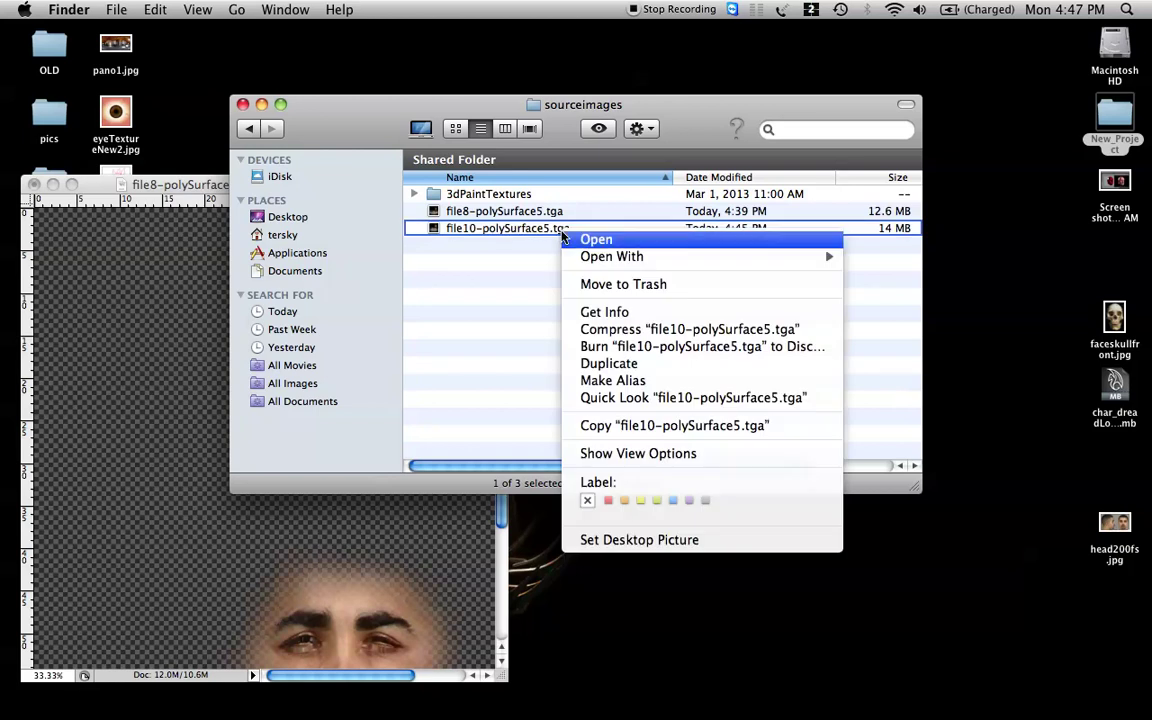
pyautogui.moveTo(760, 257)
pyautogui.click(897, 306)
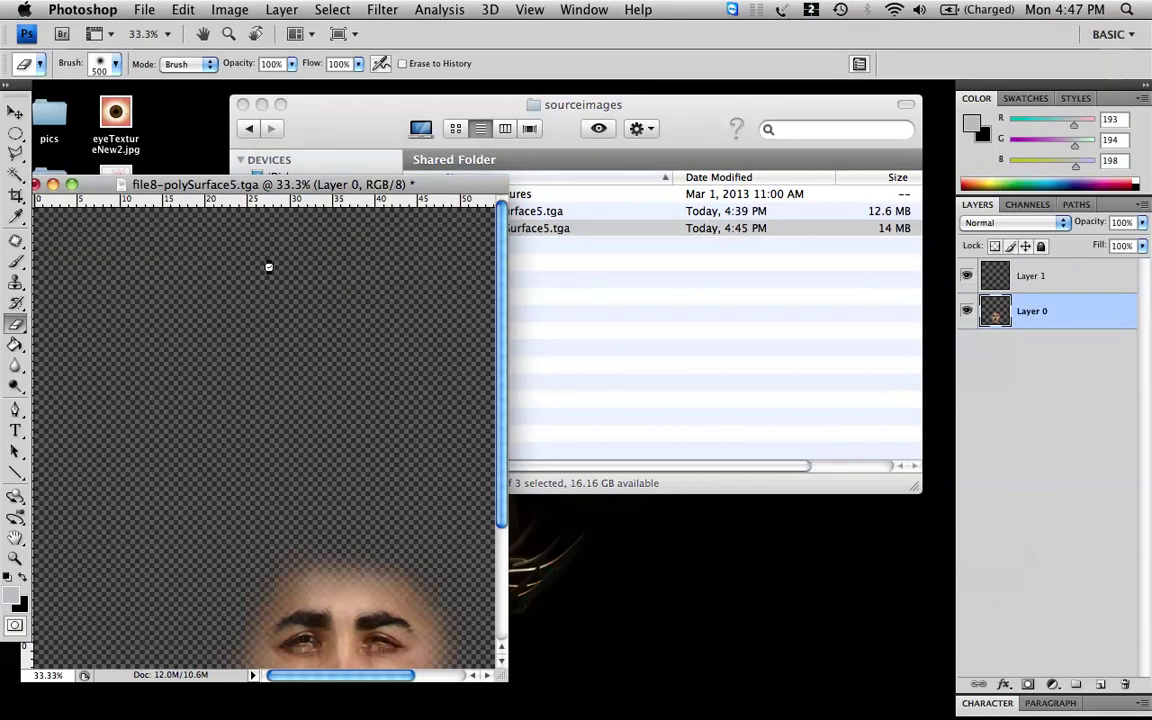
pyautogui.moveTo(279, 197); pyautogui.dragTo(466, 162)
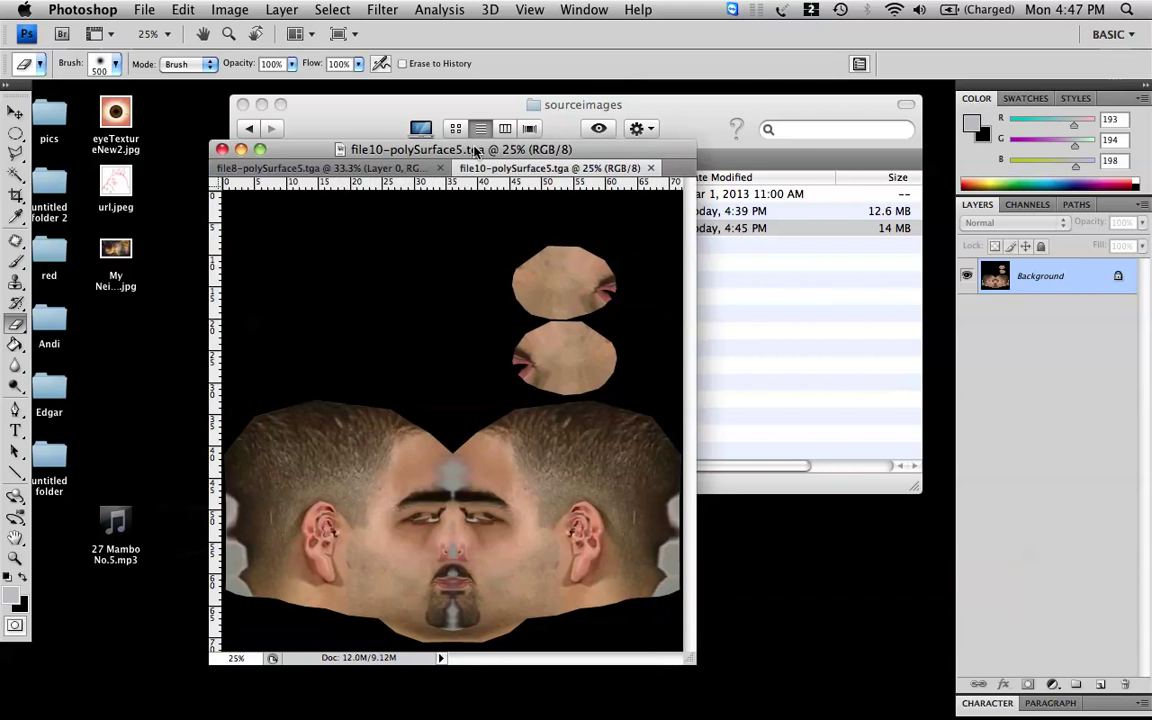
# - Convert the file10-polySurface5.tga background into a regular layer and delete its black area using the Magic Wand at tolerance 30
pyautogui.doubleClick(1055, 283)
pyautogui.press('Return')
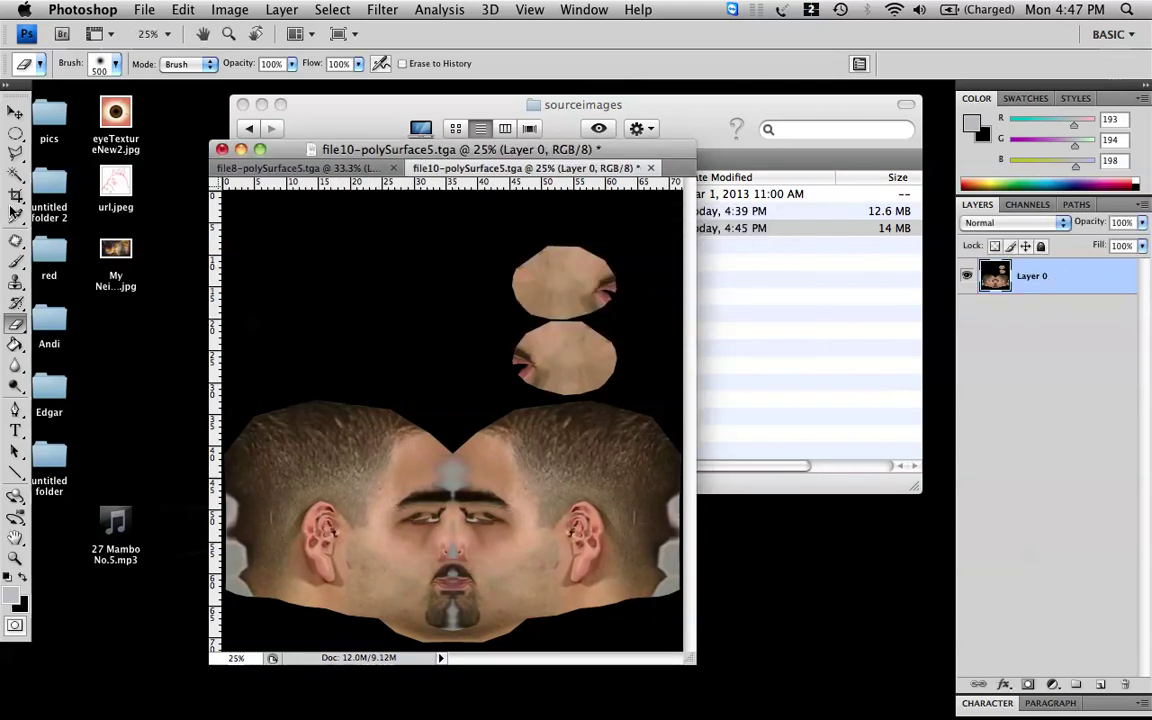
pyautogui.click(15, 173)
pyautogui.click(348, 354)
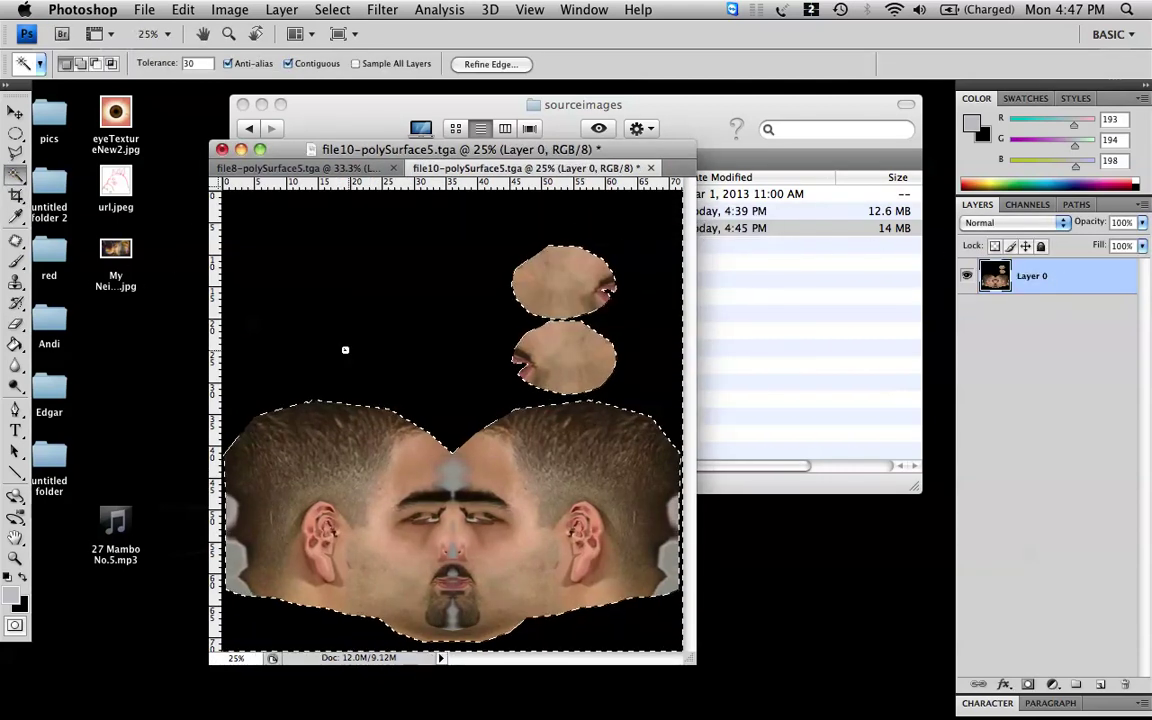
pyautogui.press('Delete')
pyautogui.hotkey('ctrl', 'd')
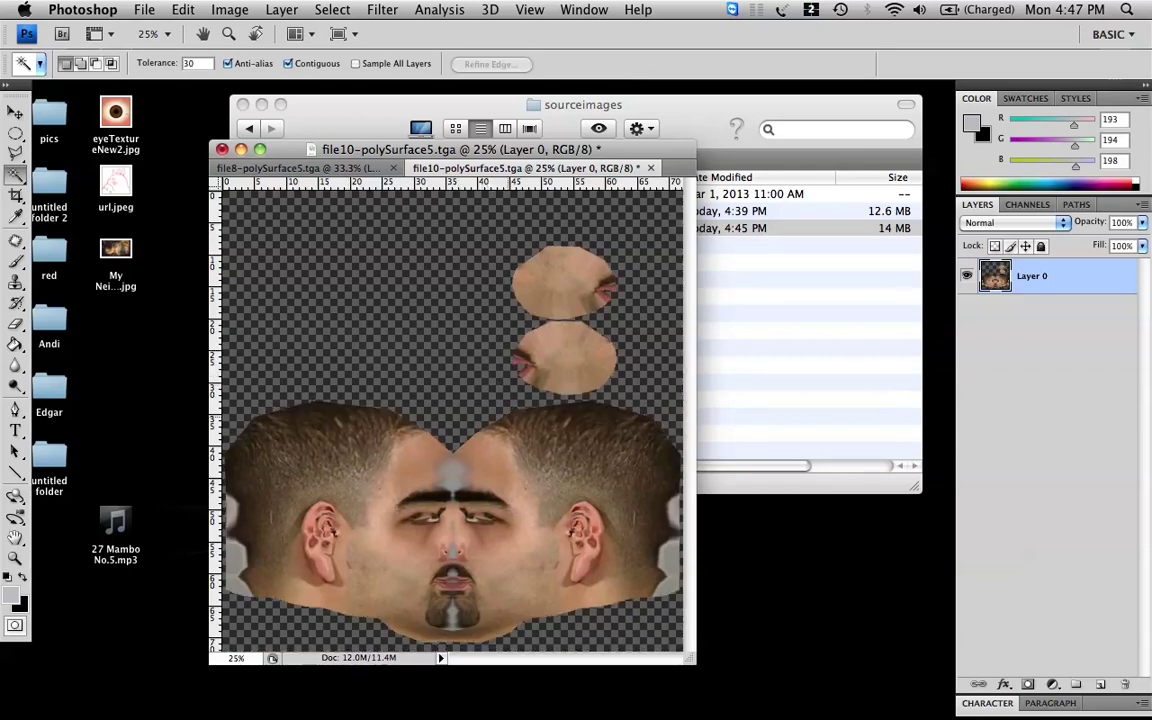
# - Copy the entire side-projection image into file8-polySurface5.tga and place its layer beneath the frontal face layer
pyautogui.press('super+a')
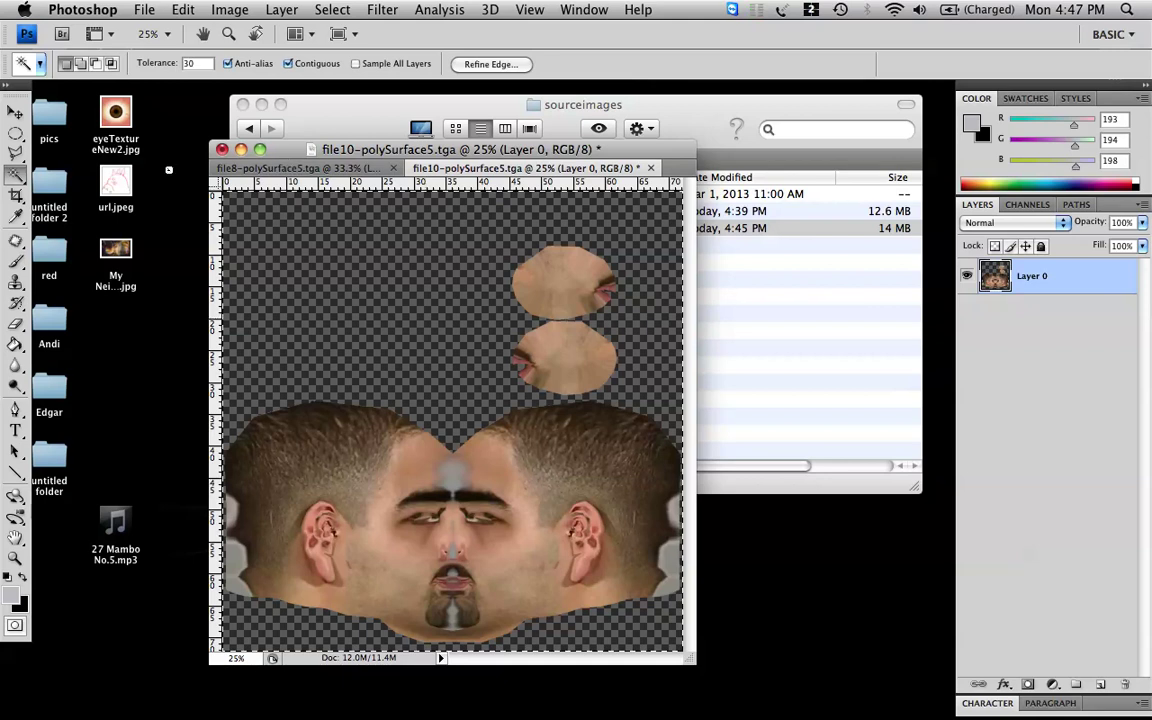
pyautogui.hotkey('ctrl', 'Tab')
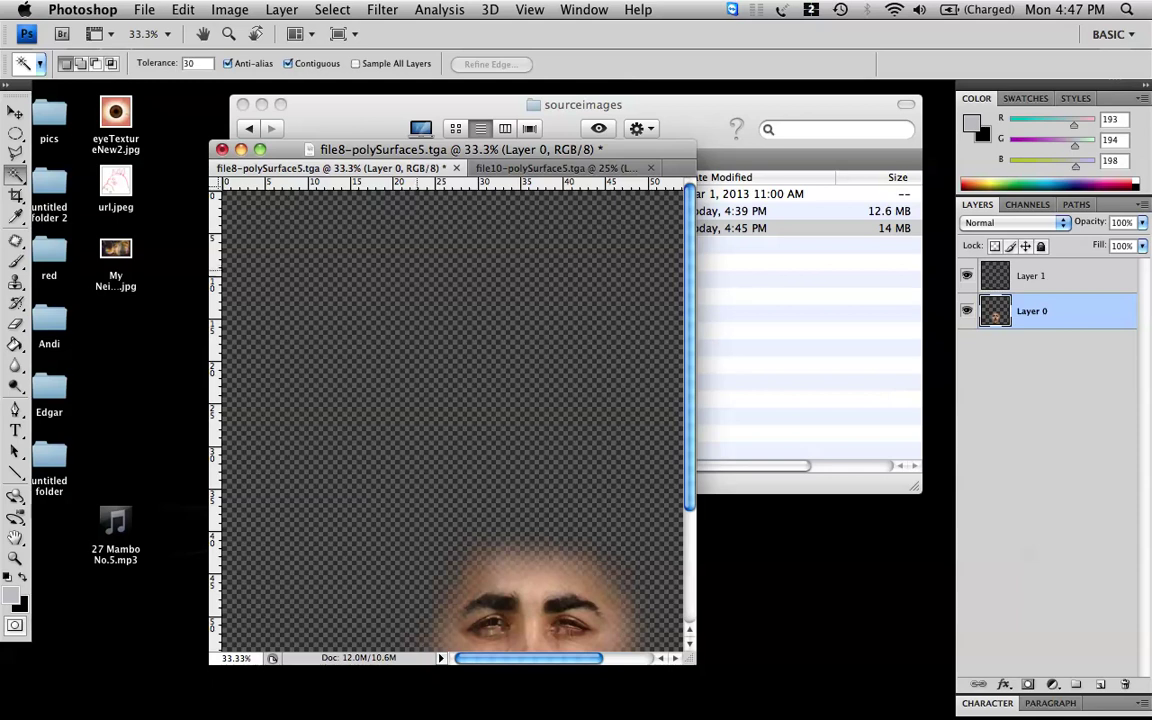
pyautogui.press('f')
pyautogui.press('super+v')
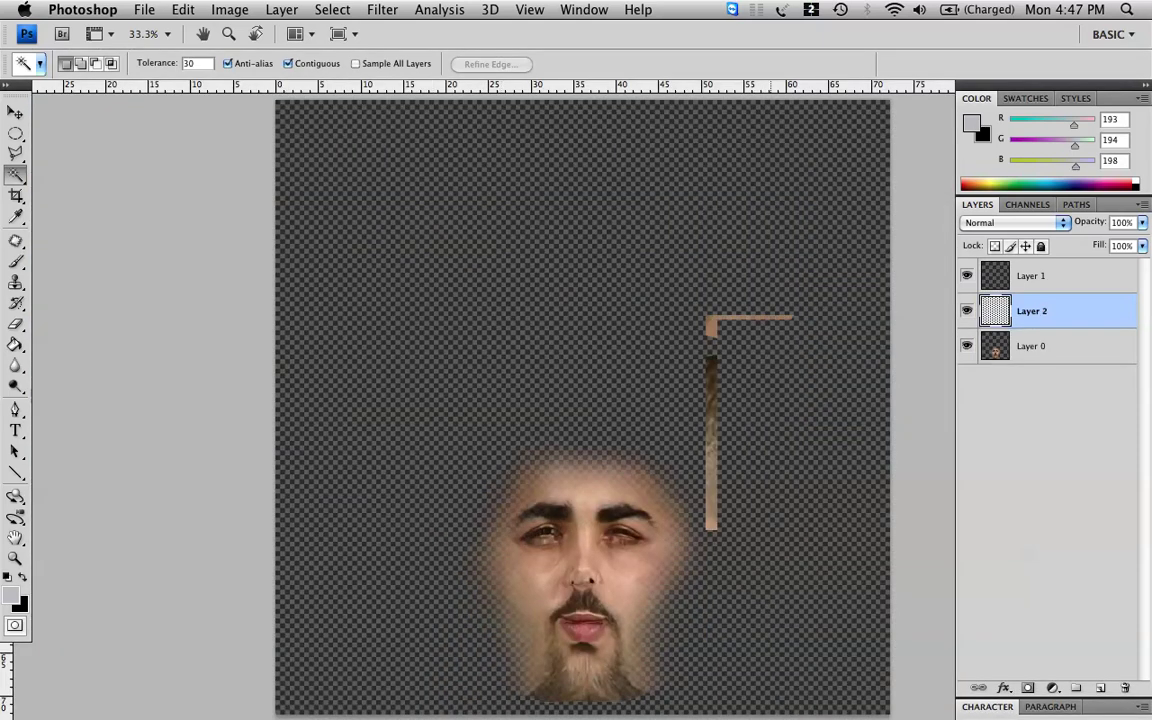
pyautogui.moveTo(1059, 322); pyautogui.dragTo(1060, 410)
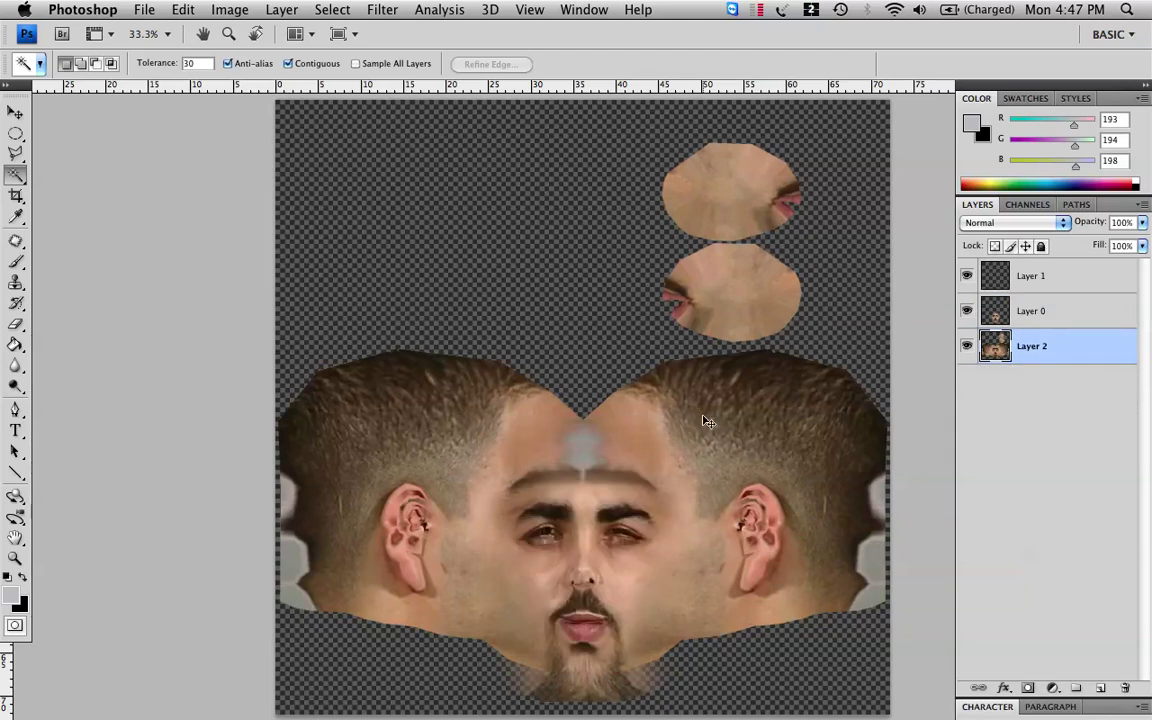
# - Move the side-projection layer down so its facial features line up beneath the frontal face
pyautogui.press('super+minus')
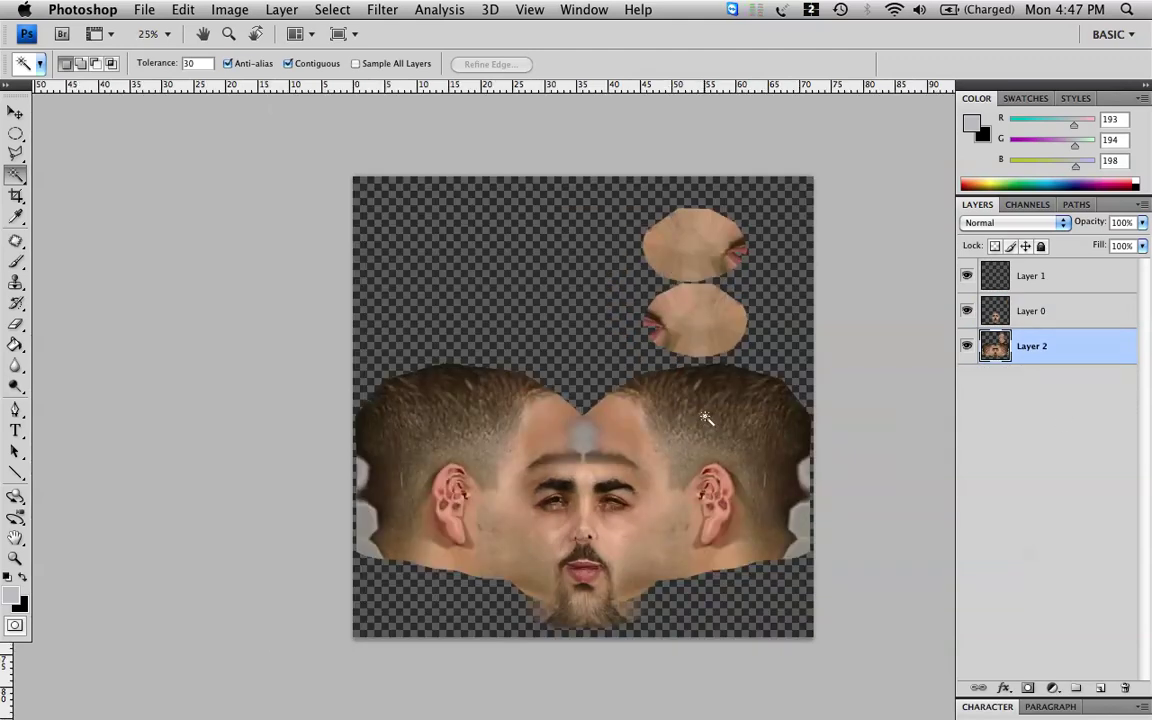
pyautogui.press('v')
pyautogui.moveTo(682, 441); pyautogui.dragTo(691, 471)
pyautogui.press('super+z')
pyautogui.press('super+z')
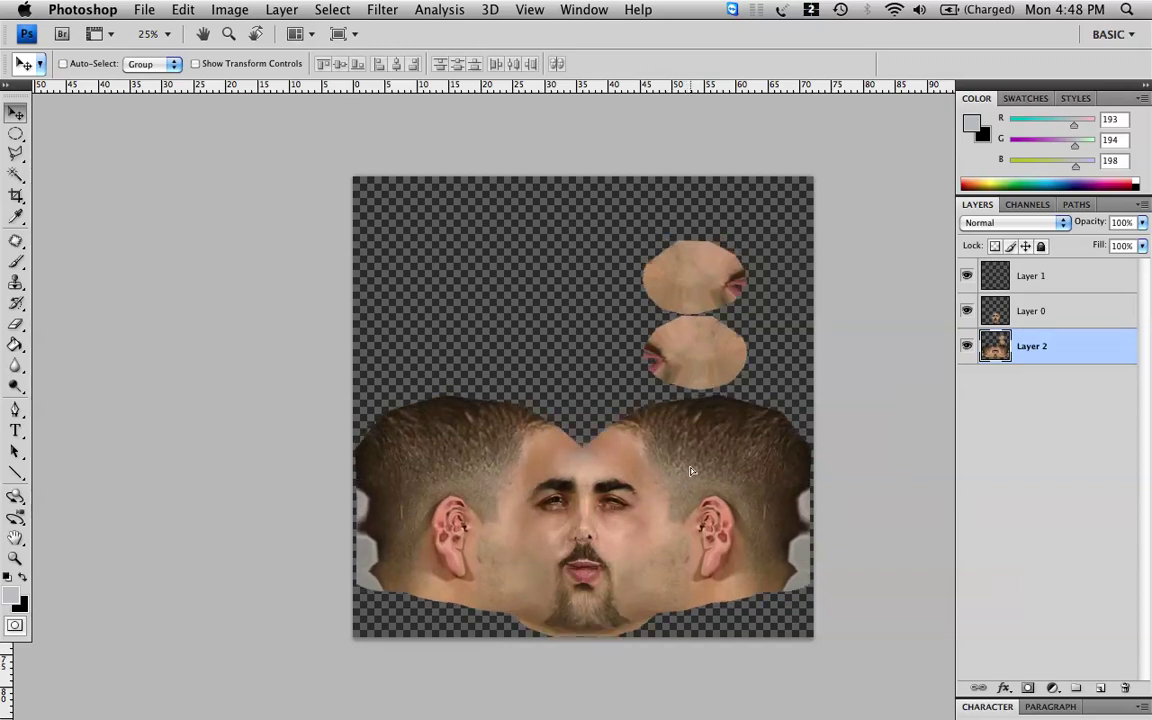
# - Undo and redo the side-projection layer's move to compare its alignment with the frontal face
pyautogui.press('super+z')
pyautogui.press('super+z')
pyautogui.press('super+alt+z')
pyautogui.moveTo(692, 464); pyautogui.dragTo(690, 467)
pyautogui.press('super+alt+z')
pyautogui.press('super+alt+z')
pyautogui.press('super+shift+z')
pyautogui.press('super+shift+z')
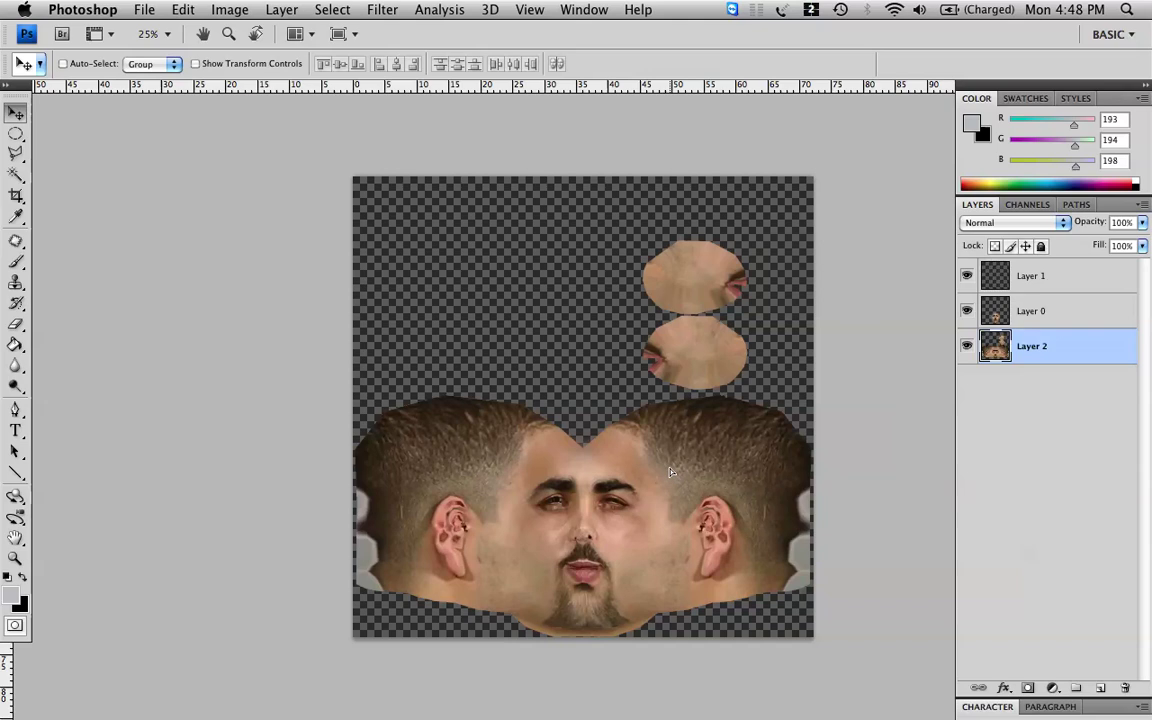
# - Nudge the side-projection layer slightly up in four large increments
pyautogui.hotkey('shift', 'Up')
pyautogui.hotkey('shift', 'Up')
pyautogui.hotkey('shift', 'Up')
pyautogui.hotkey('shift', 'Up')
# - Compare the combined texture with the file10-polySurface5.tga document by alternating between the two images
pyautogui.hotkey('ctrl', 'Tab')
pyautogui.hotkey('ctrl', 'Tab')
pyautogui.hotkey('ctrl', 'Tab')
pyautogui.hotkey('ctrl', 'Tab')
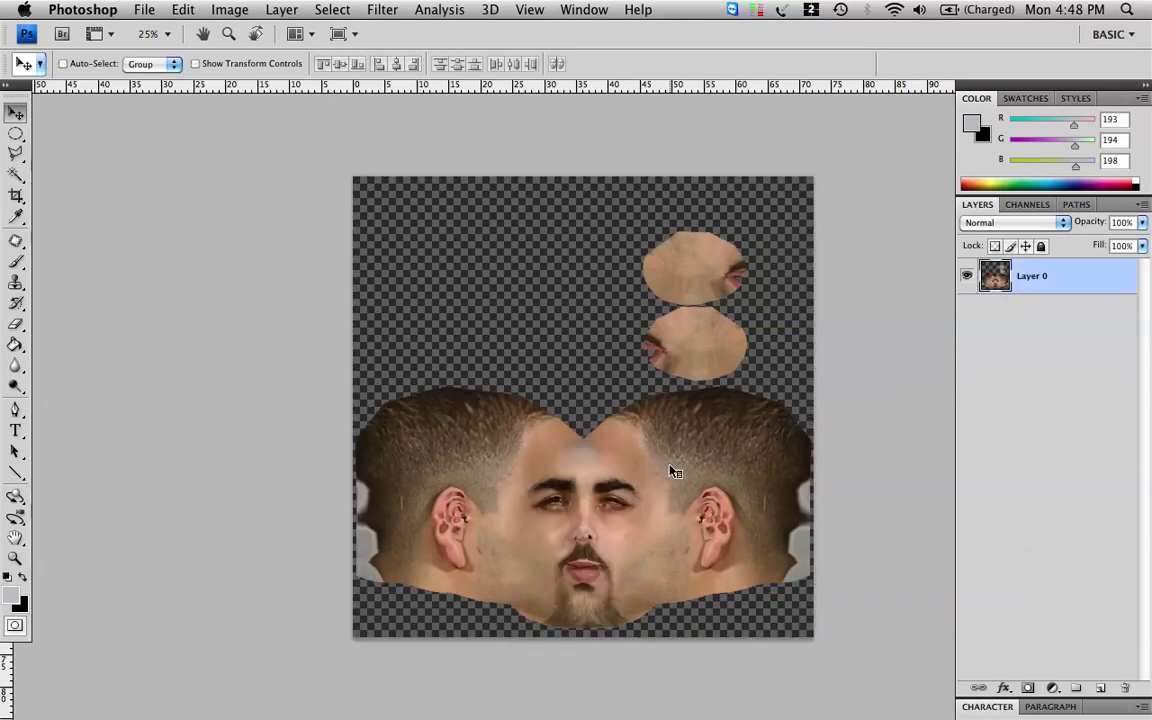
pyautogui.hotkey('ctrl', 'Tab')
pyautogui.hotkey('ctrl', 'Tab')
pyautogui.hotkey('ctrl', 'Tab')
pyautogui.hotkey('ctrl', 'alt', 'z')
pyautogui.hotkey('ctrl', 'alt', 'z')
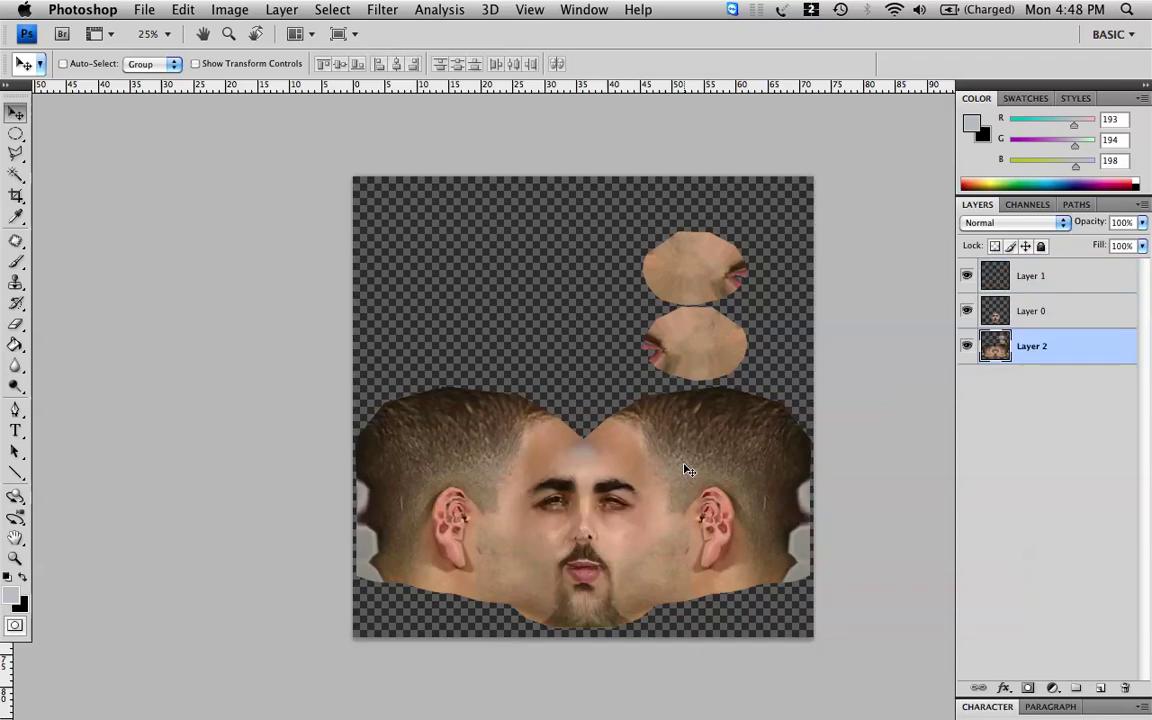
# - Examine the blend between the frontal face and the side projection up close, from the forehead to the back of the head
pyautogui.hotkey('ctrl', '+')
pyautogui.hotkey('ctrl', '+')
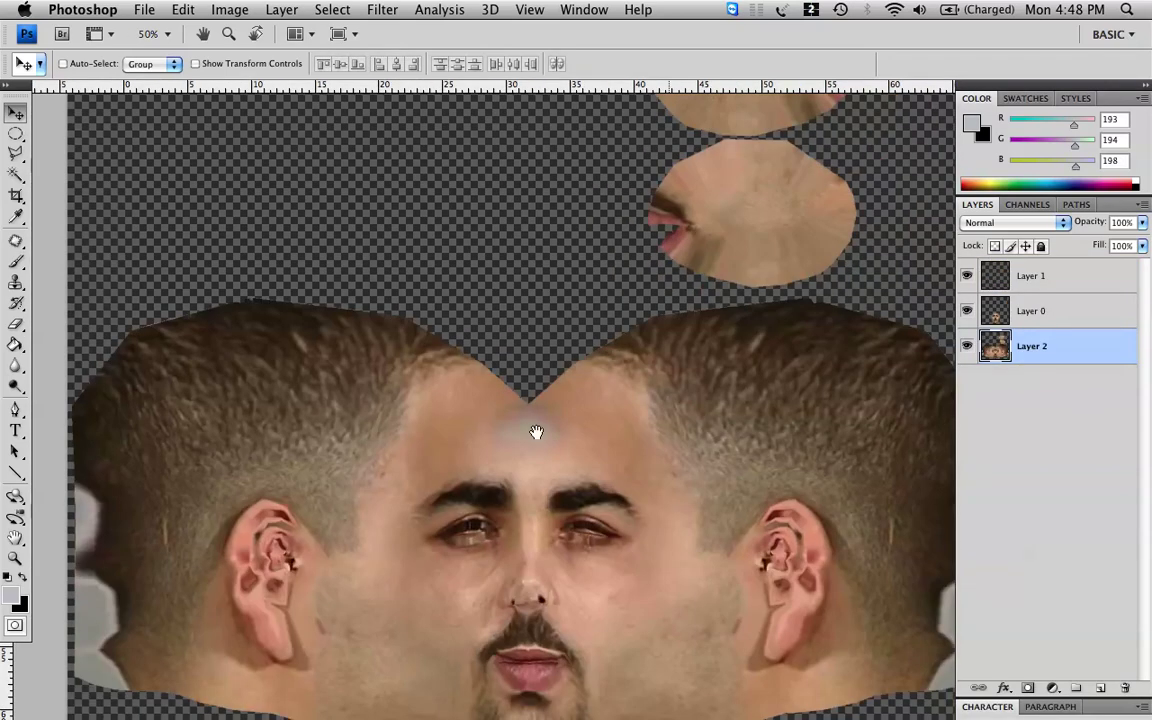
pyautogui.moveTo(536, 432); pyautogui.dragTo(414, 336)
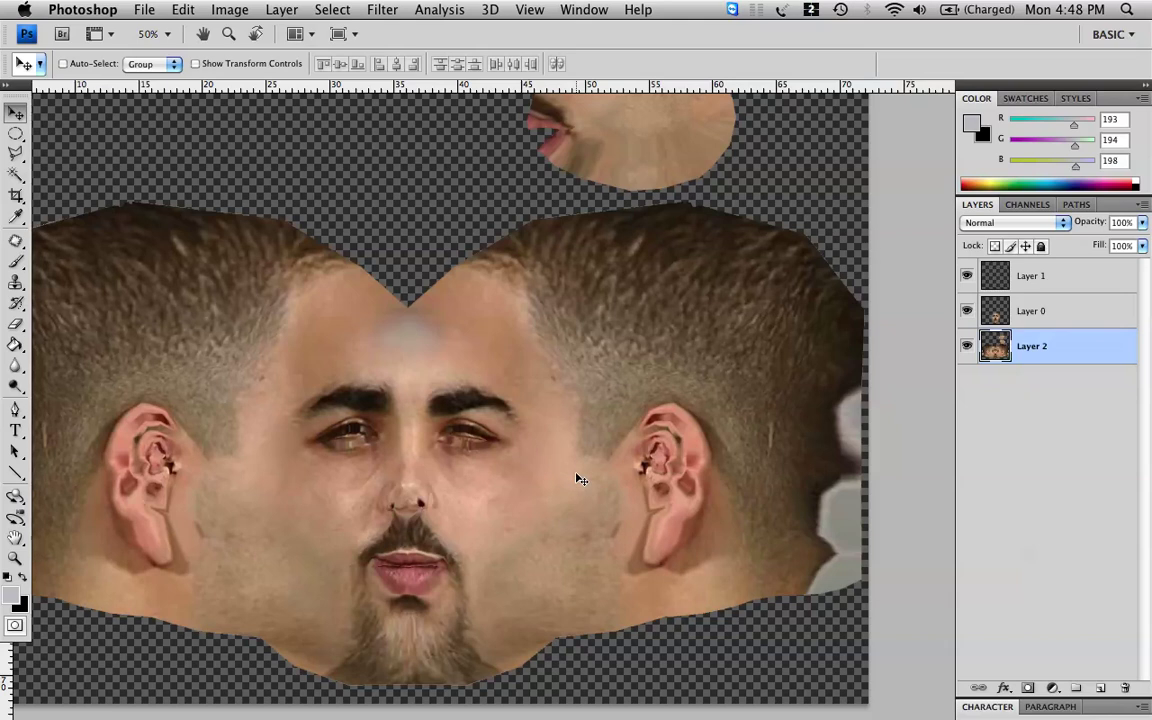
pyautogui.hotkey('ctrl', '-')
pyautogui.hotkey('ctrl', '+')
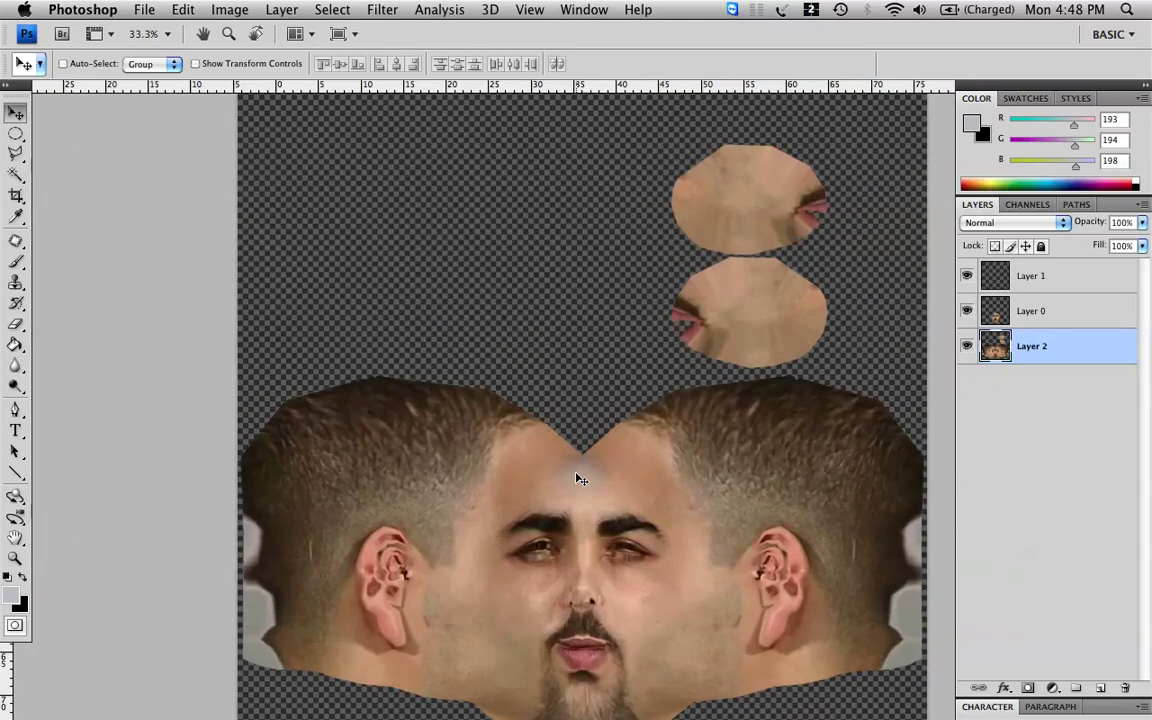
pyautogui.moveTo(432, 542); pyautogui.dragTo(532, 411)
pyautogui.press('super+plus')
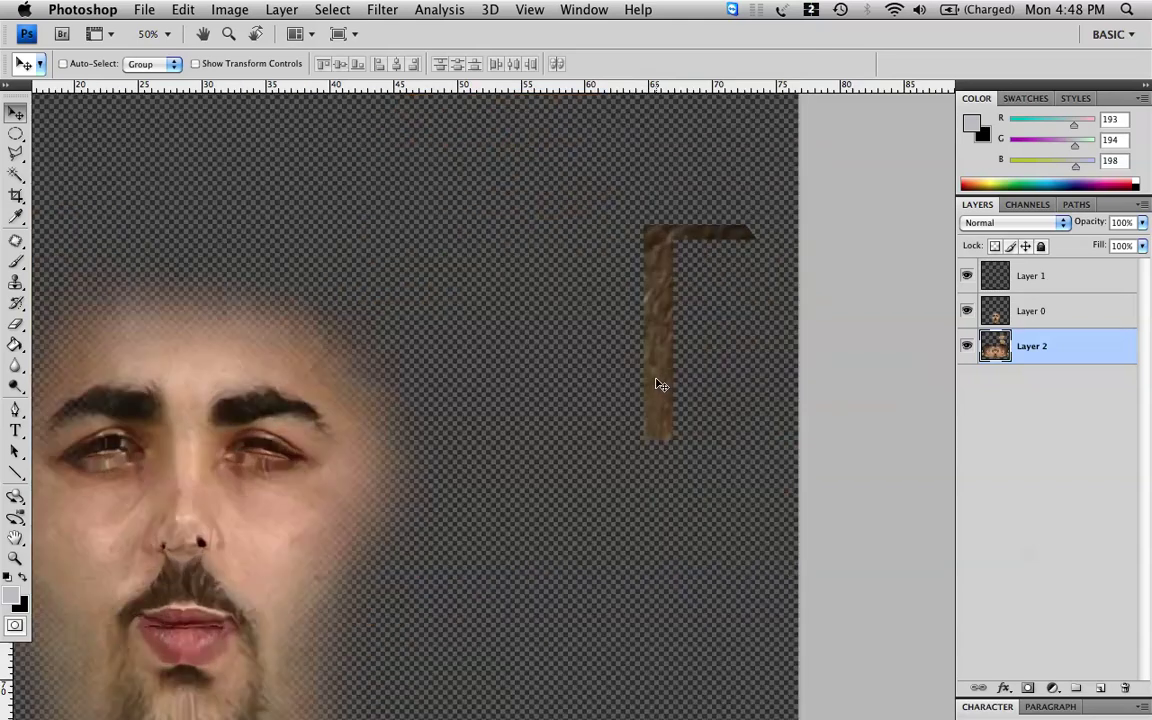
pyautogui.moveTo(640, 432); pyautogui.dragTo(530, 388)
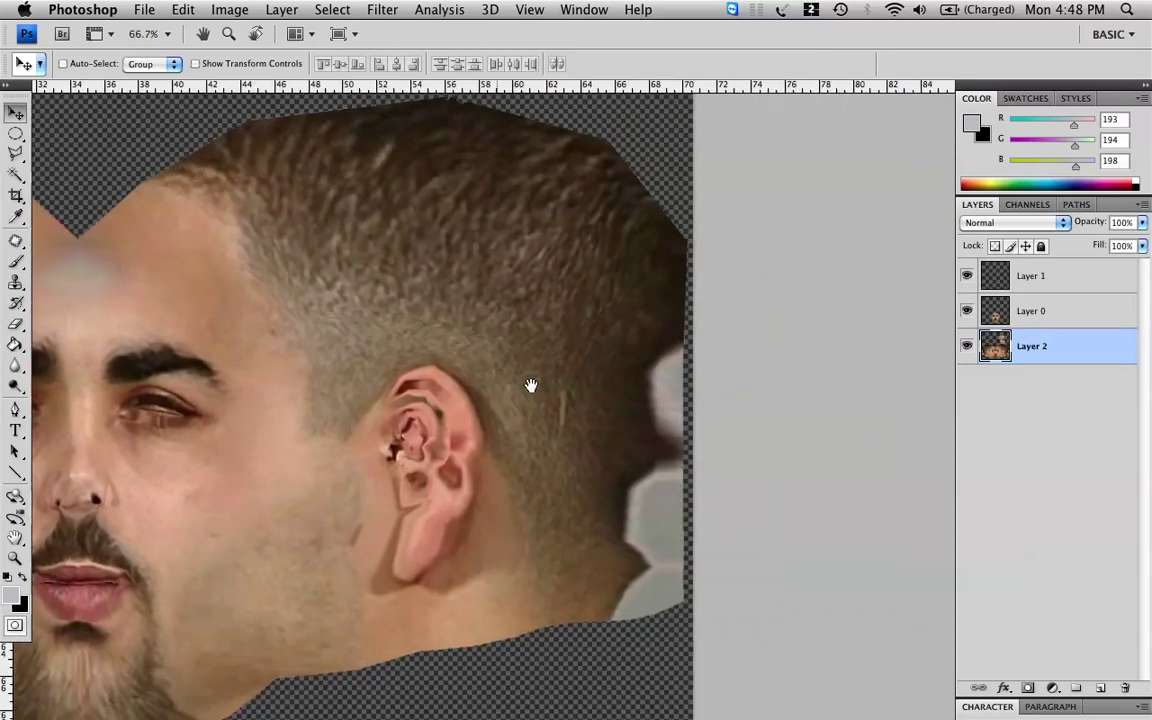
# - Clone short hair over the upper grey background patches at the back of the head in the right-hand side projection on Layer 2
pyautogui.click(16, 284)
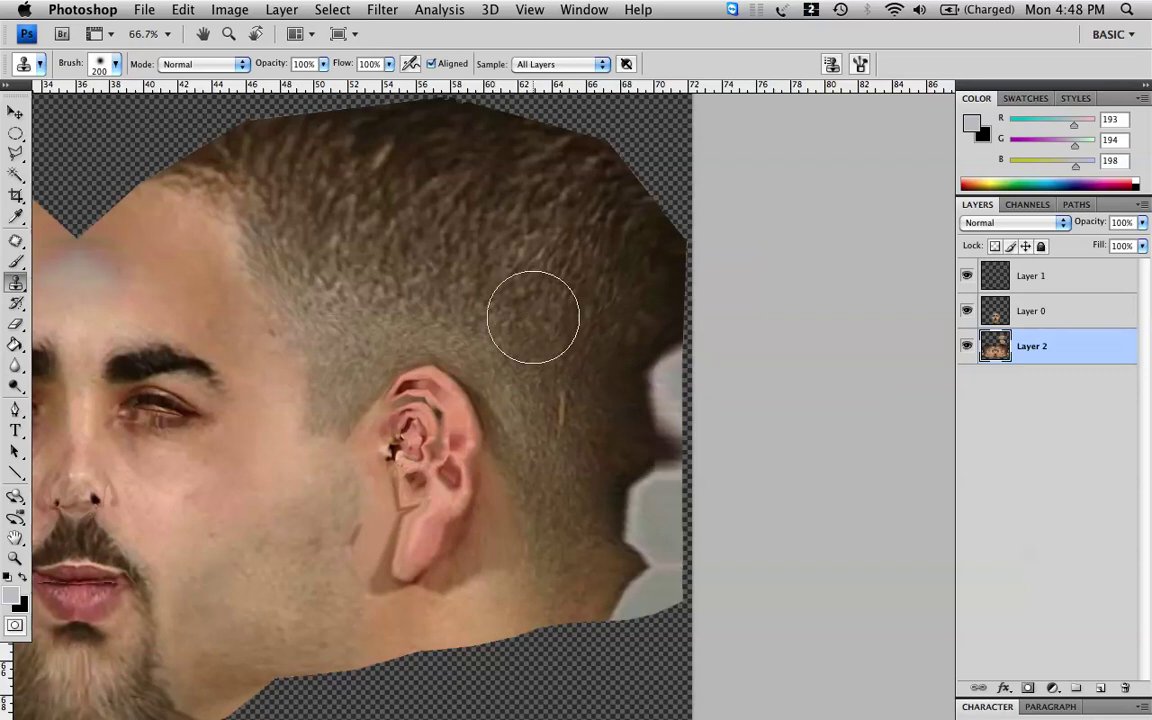
pyautogui.moveTo(670, 362)
pyautogui.mouseDown()
pyautogui.moveTo(650, 360)
pyautogui.moveTo(653, 411)
pyautogui.moveTo(604, 487)
pyautogui.mouseUp()
pyautogui.click(603, 443)
pyautogui.press('super+z')
pyautogui.click(605, 444)
pyautogui.press('super+z')
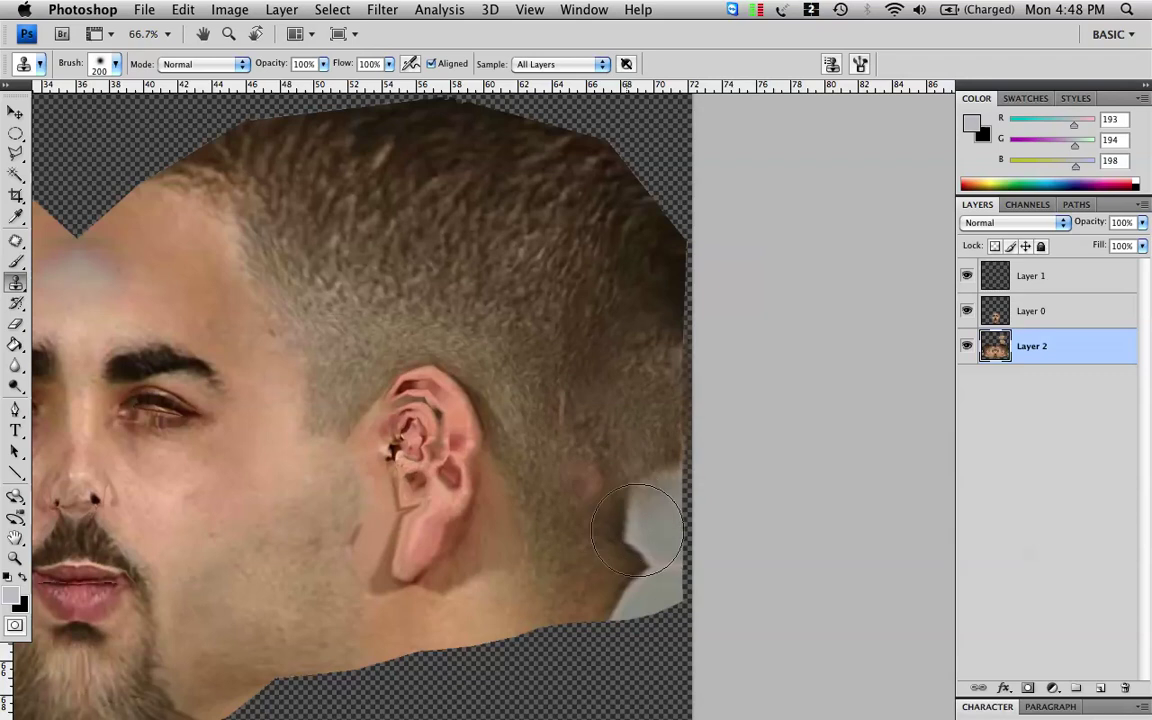
pyautogui.press('super+z')
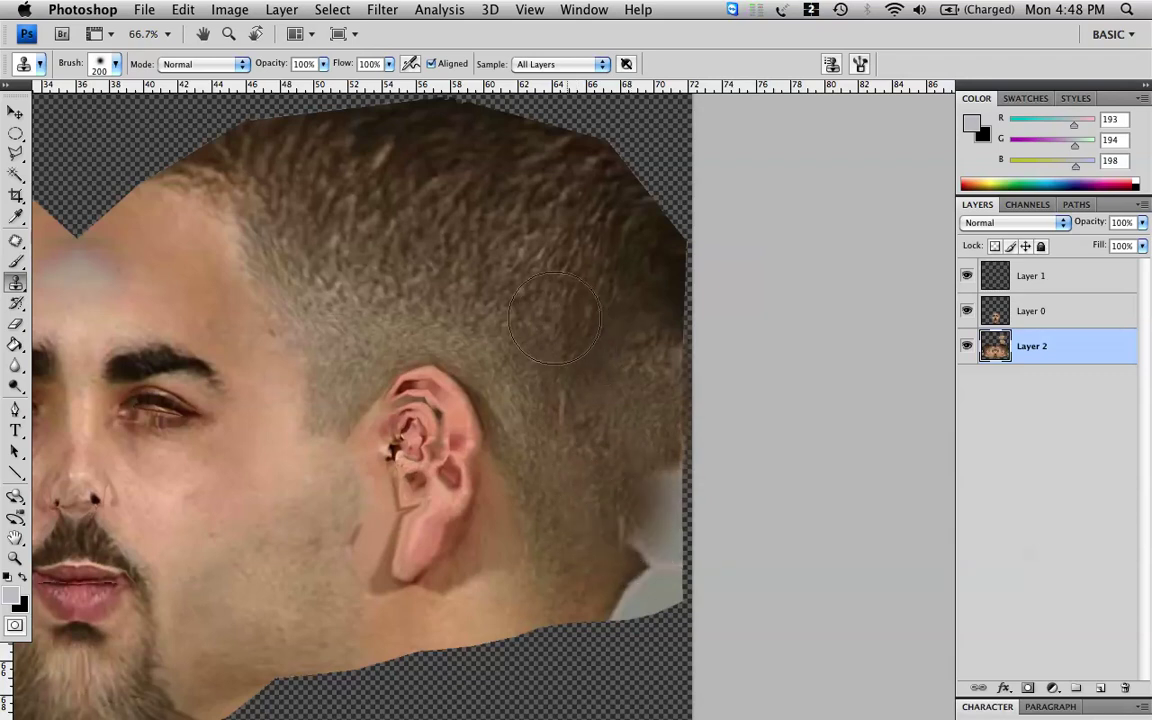
# - Clone hair and neck texture over the remaining grey patches down to the nape of the right-hand side projection
pyautogui.moveTo(595, 451); pyautogui.dragTo(573, 411)
pyautogui.moveTo(641, 533)
pyautogui.mouseDown()
pyautogui.moveTo(663, 483)
pyautogui.moveTo(676, 481)
pyautogui.moveTo(663, 514)
pyautogui.mouseUp()
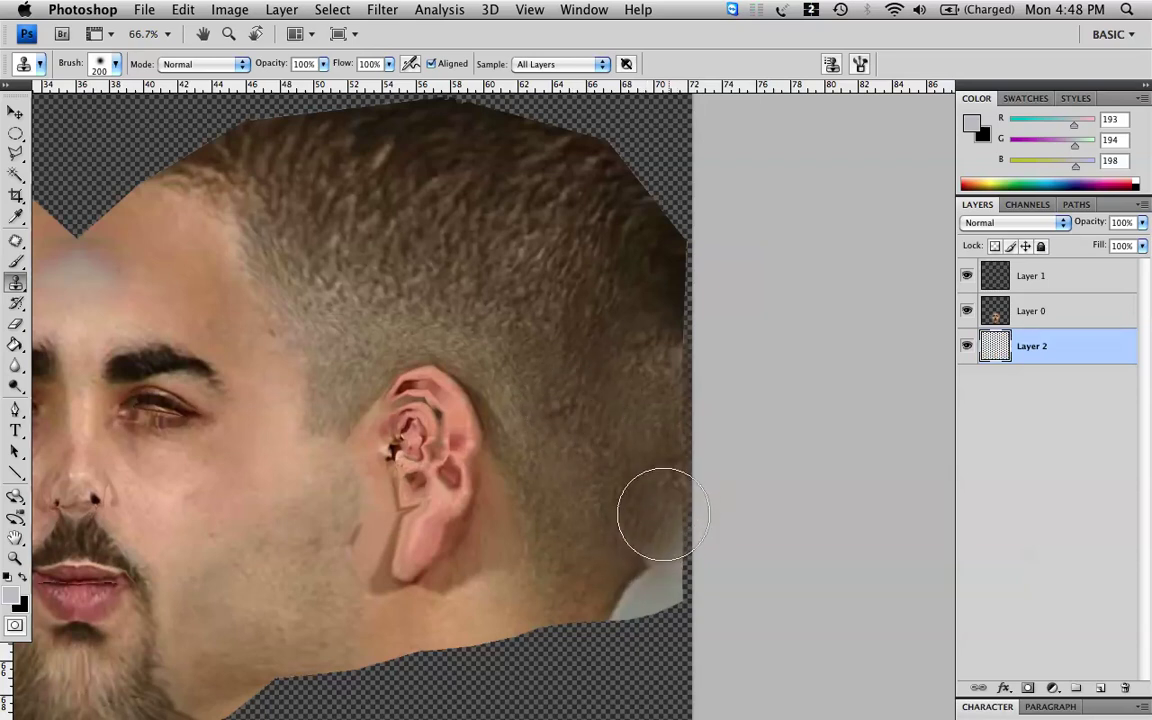
pyautogui.click(651, 588)
pyautogui.click(646, 598)
pyautogui.moveTo(640, 601); pyautogui.dragTo(630, 608)
pyautogui.click(630, 607)
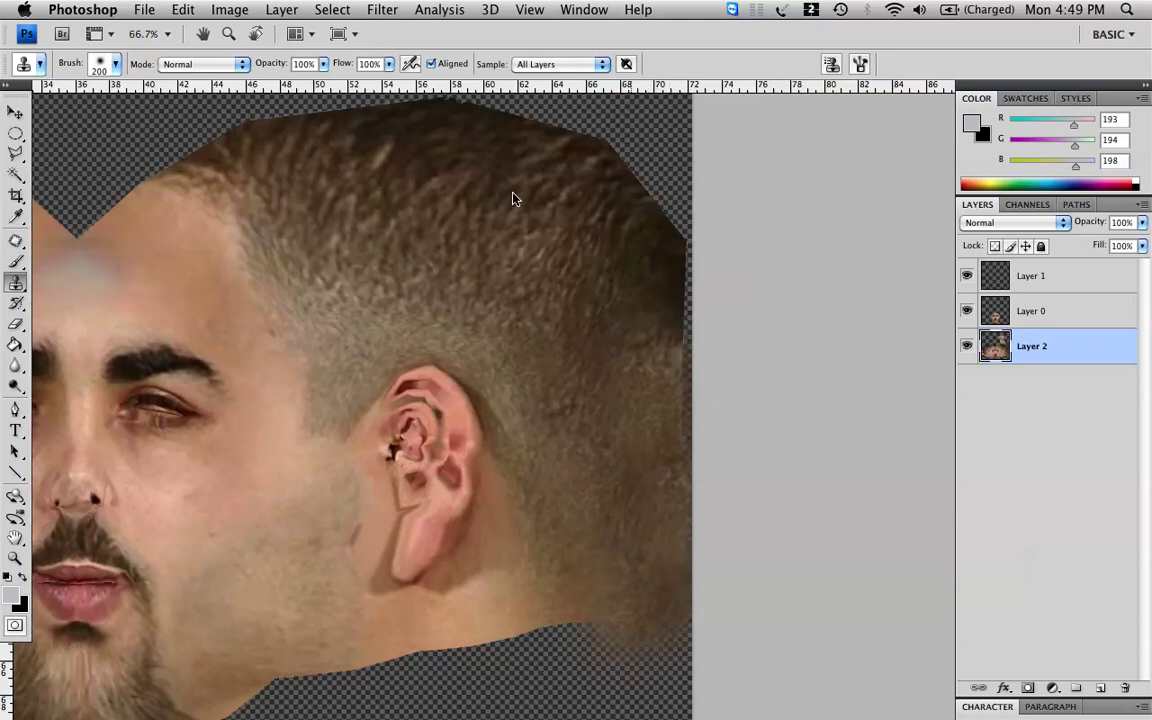
# - Clone hair over the grey background patches at the back of the head and nape in the left-hand side projection
pyautogui.moveTo(277, 353); pyautogui.dragTo(916, 328)
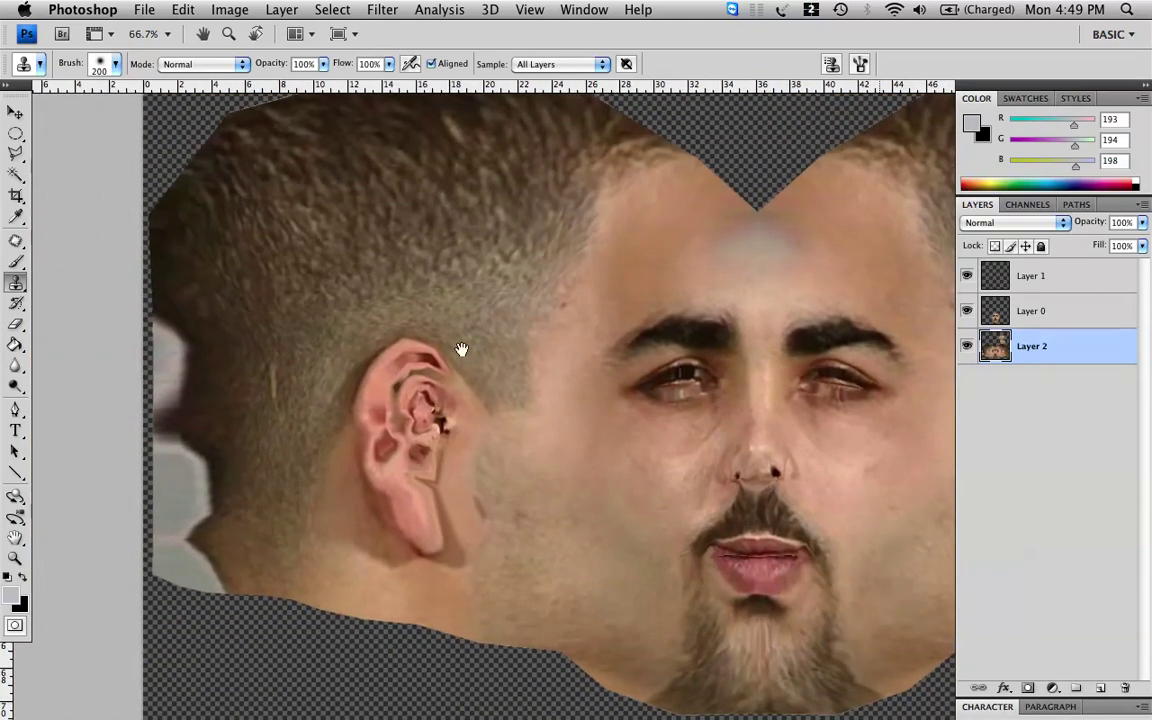
pyautogui.moveTo(750, 345); pyautogui.dragTo(170, 360)
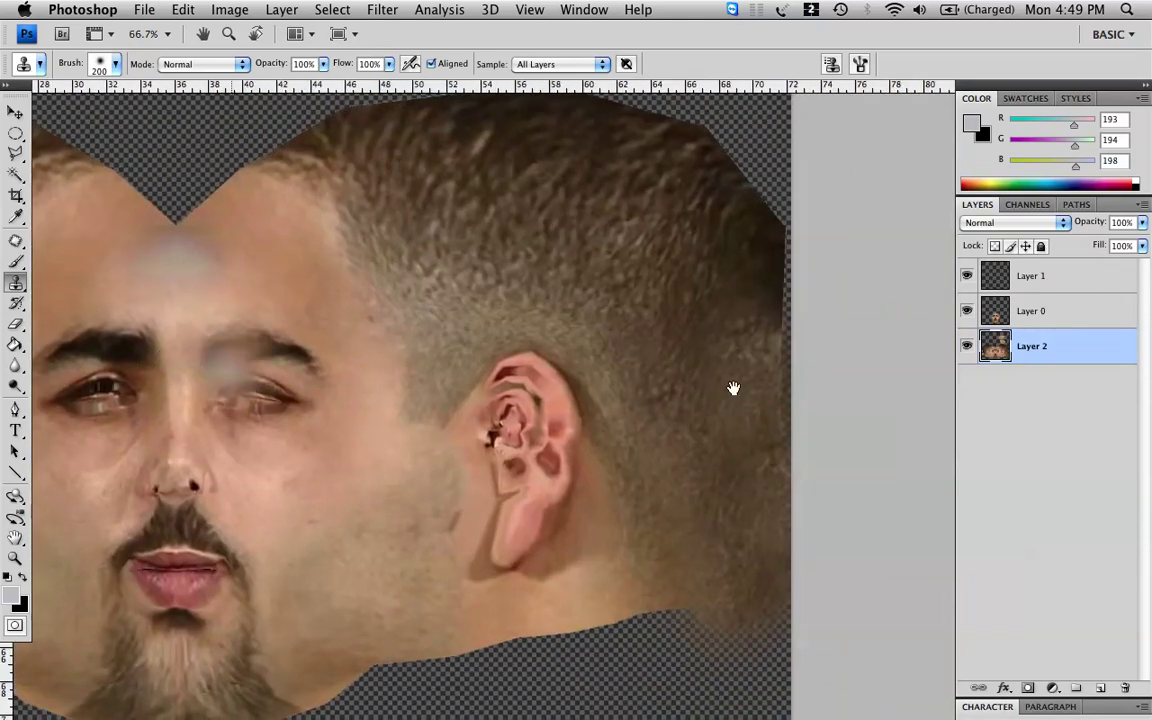
pyautogui.press('alt')
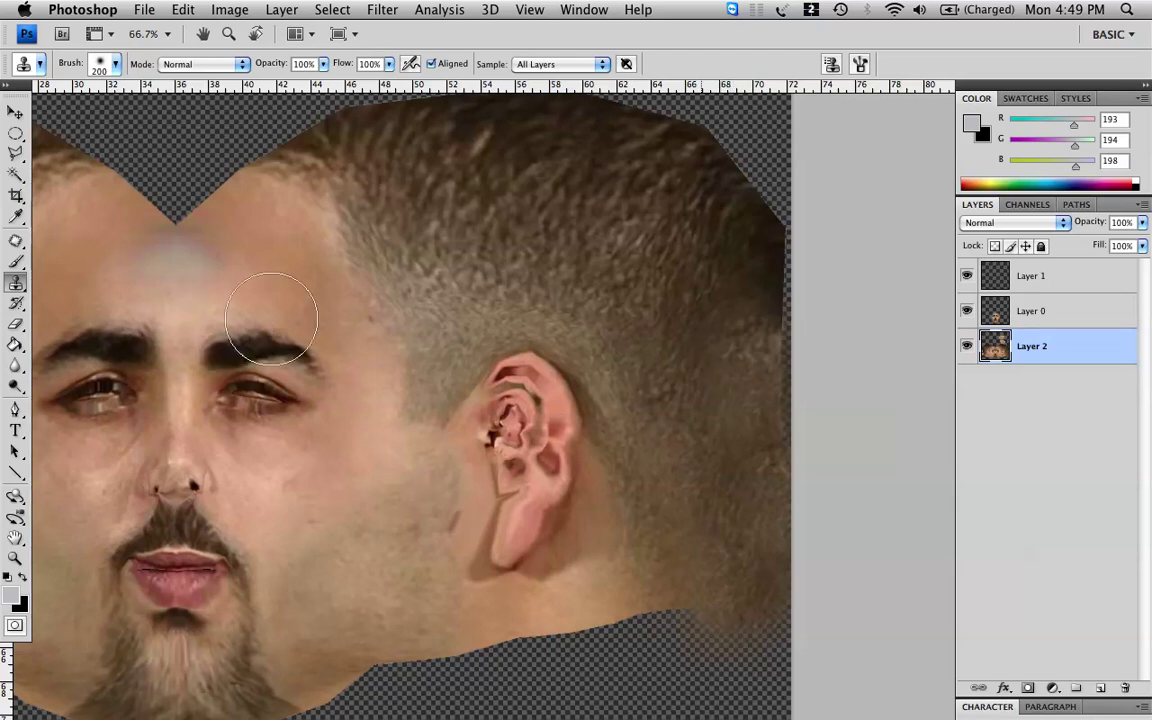
pyautogui.moveTo(245, 287); pyautogui.dragTo(866, 352)
pyautogui.moveTo(585, 363); pyautogui.dragTo(514, 352)
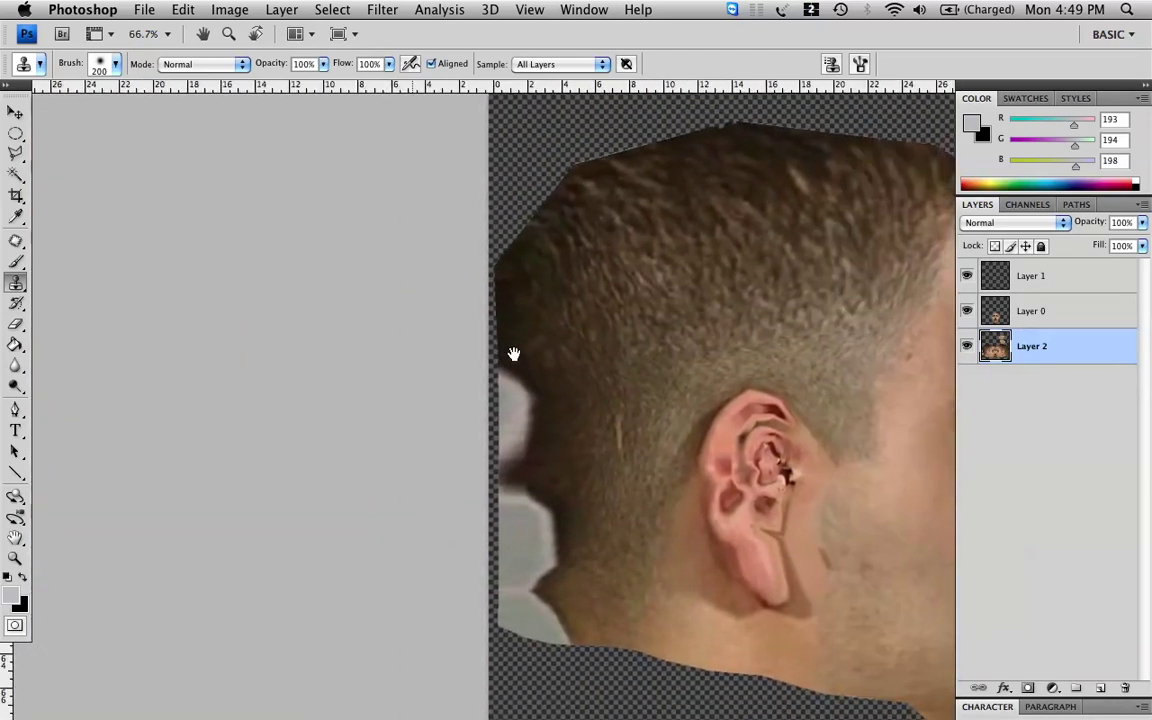
pyautogui.moveTo(559, 405)
pyautogui.mouseDown()
pyautogui.moveTo(532, 399)
pyautogui.moveTo(542, 391)
pyautogui.moveTo(533, 461)
pyautogui.moveTo(578, 470)
pyautogui.moveTo(560, 488)
pyautogui.moveTo(566, 625)
pyautogui.moveTo(601, 465)
pyautogui.mouseUp()
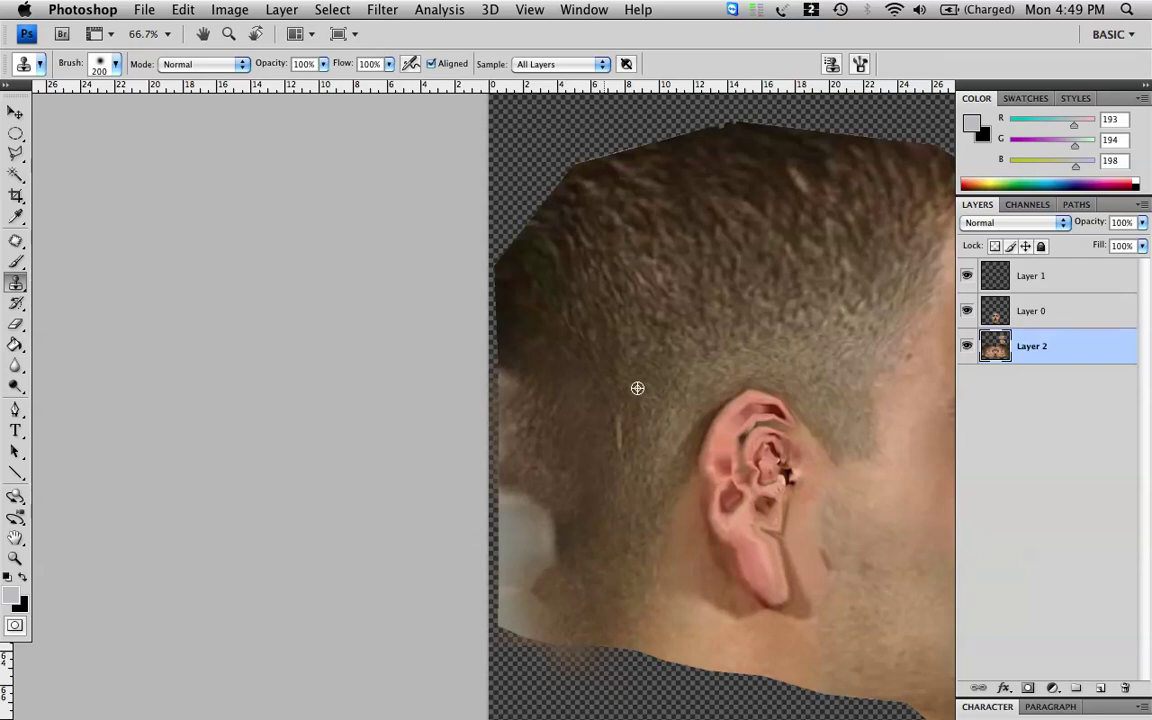
pyautogui.moveTo(571, 406)
pyautogui.mouseDown()
pyautogui.moveTo(499, 409)
pyautogui.moveTo(515, 400)
pyautogui.moveTo(506, 508)
pyautogui.moveTo(470, 500)
pyautogui.moveTo(490, 525)
pyautogui.moveTo(529, 533)
pyautogui.moveTo(537, 566)
pyautogui.moveTo(552, 507)
pyautogui.moveTo(586, 454)
pyautogui.mouseUp()
pyautogui.keyDown('alt'); pyautogui.click(587, 454); pyautogui.keyUp('alt')
pyautogui.click(583, 439)
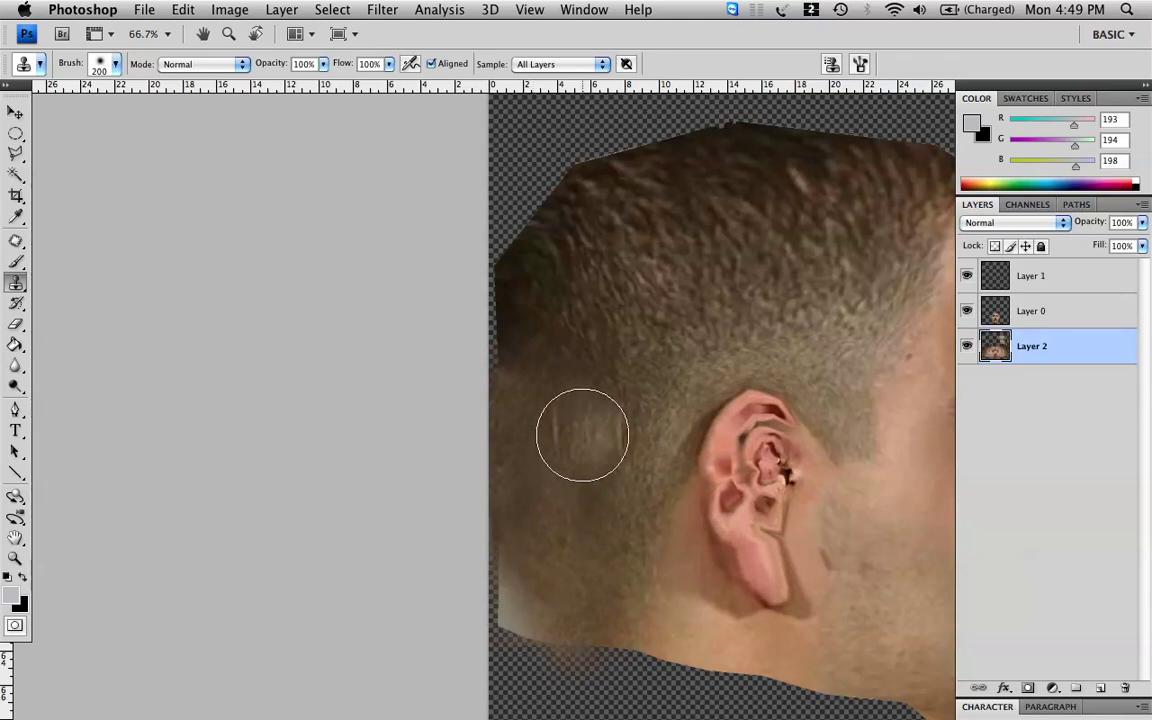
pyautogui.moveTo(548, 509)
pyautogui.mouseDown()
pyautogui.moveTo(525, 578)
pyautogui.moveTo(514, 555)
pyautogui.moveTo(527, 622)
pyautogui.mouseUp()
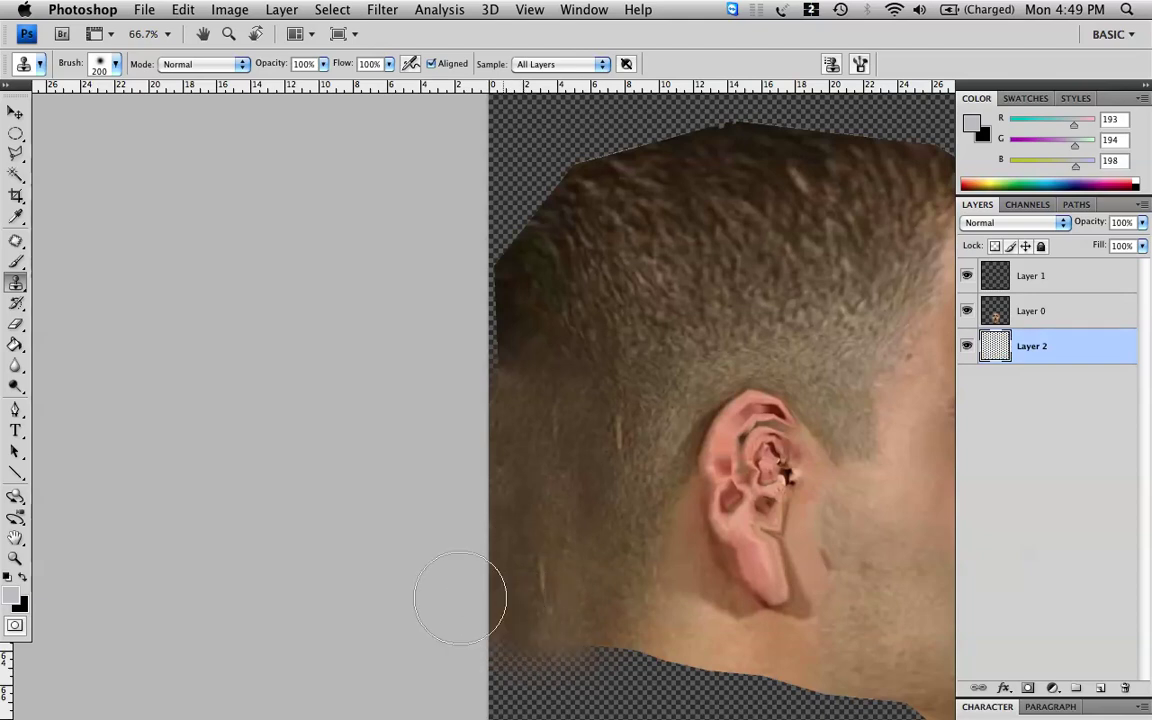
# - Clone out the repeated light streaks in the patched hair behind the left-hand ear
pyautogui.hotkey('ctrl', 'shift', 'alt', 'e')
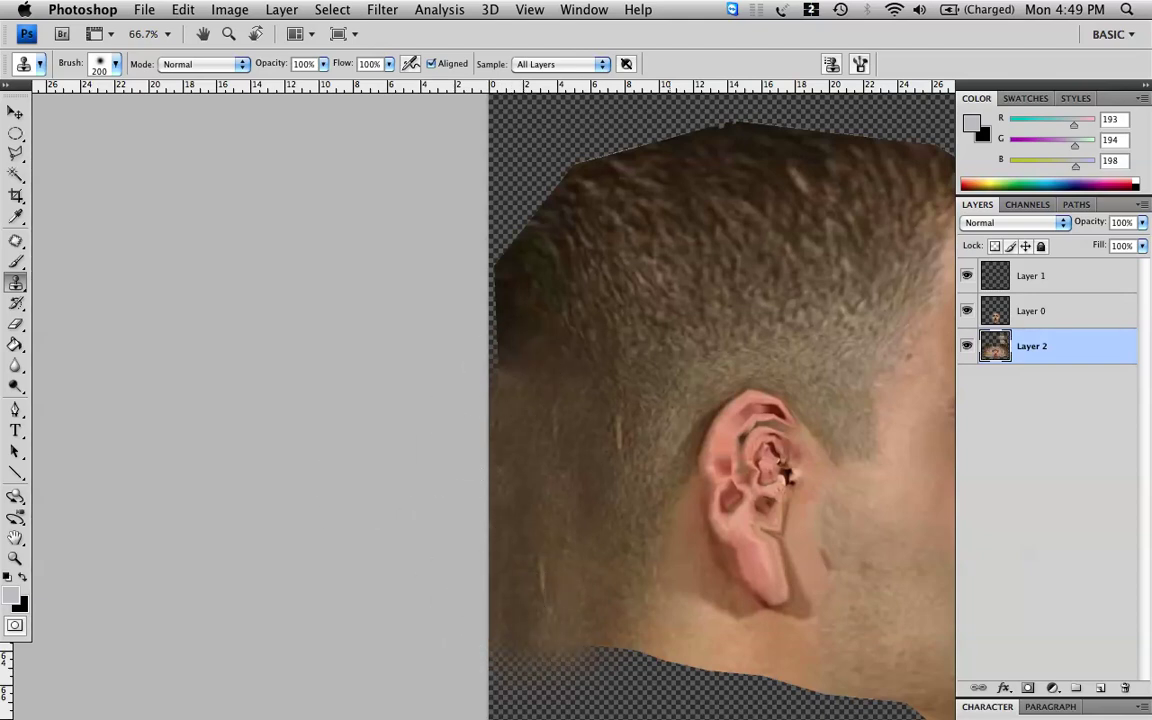
pyautogui.moveTo(535, 422); pyautogui.dragTo(540, 428)
pyautogui.hotkey('ctrl', 'shift', 'alt', 'e')
pyautogui.hotkey('ctrl', 'z')
pyautogui.click(527, 571)
pyautogui.hotkey('ctrl', 'shift', 'alt', 'e')
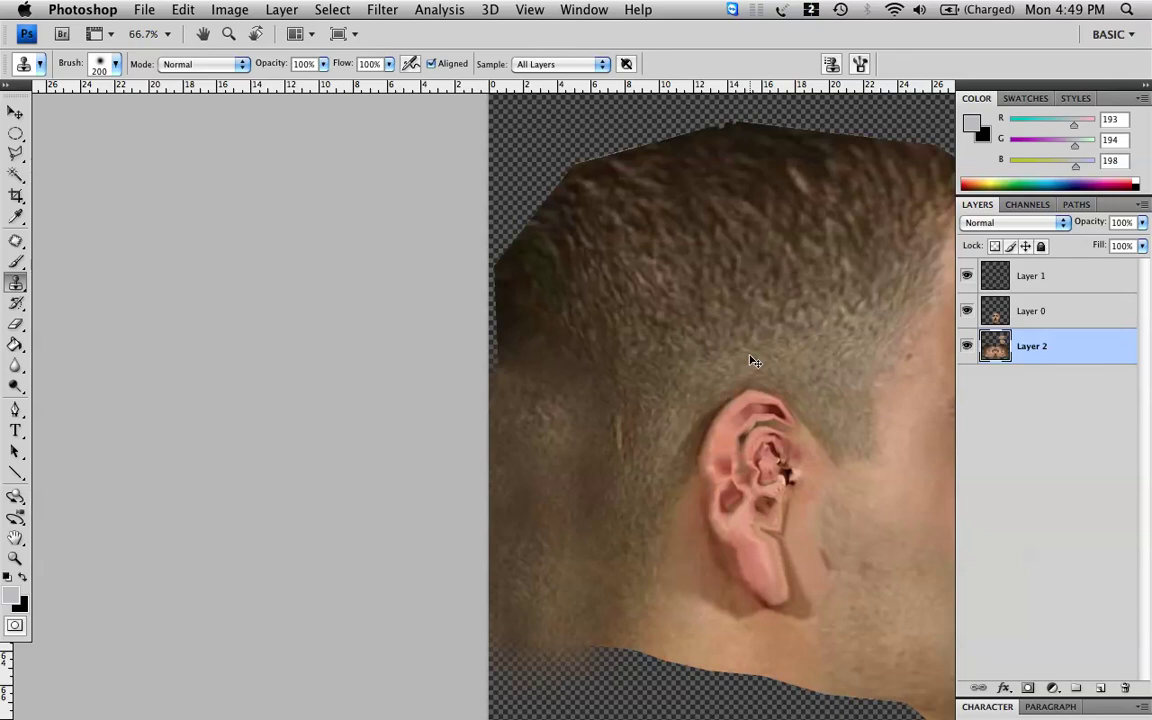
pyautogui.hotkey('ctrl', '-')
pyautogui.hotkey('ctrl', '-')
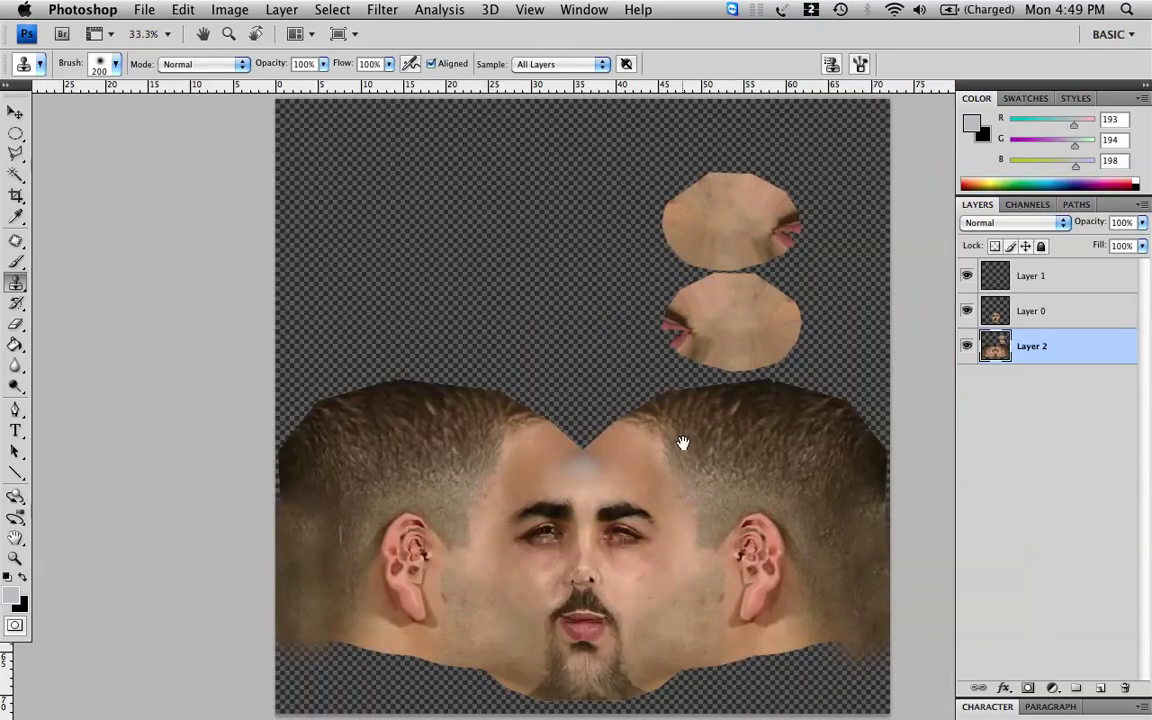
pyautogui.press('e')
pyautogui.moveTo(745, 215)
pyautogui.mouseDown()
pyautogui.moveTo(770, 230)
pyautogui.moveTo(650, 187)
pyautogui.moveTo(640, 288)
pyautogui.moveTo(666, 302)
pyautogui.moveTo(774, 304)
pyautogui.mouseUp()
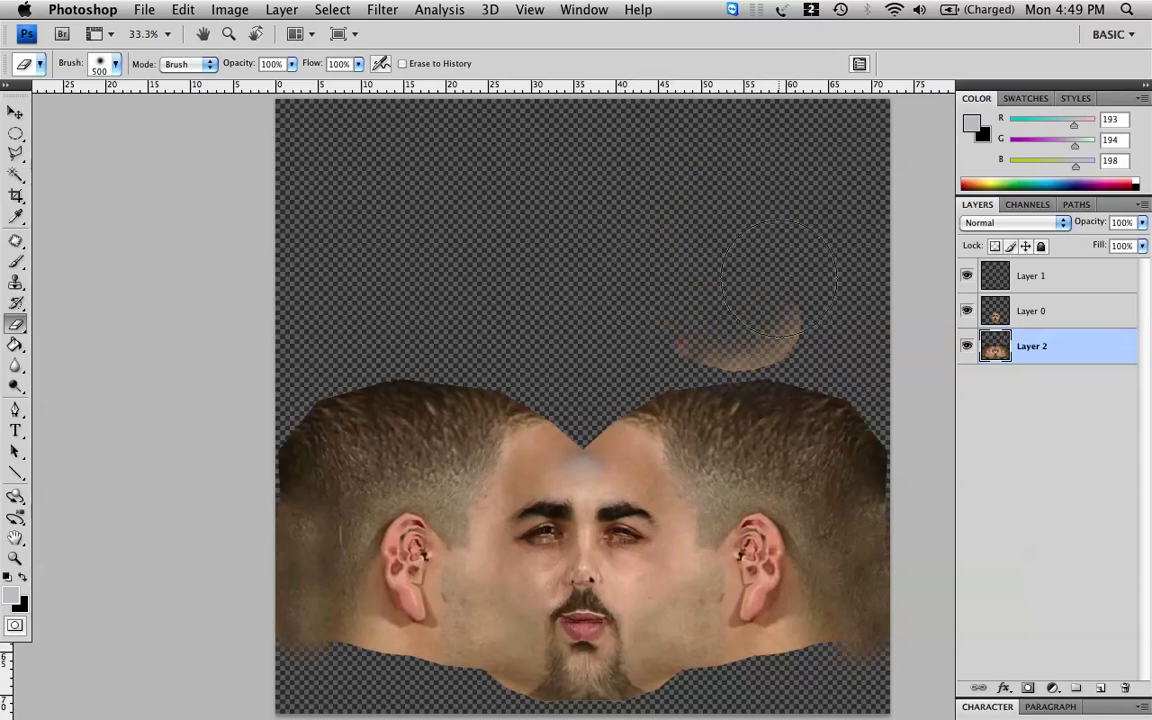
pyautogui.press('super+z')
# - Outline the two round skin pieces above the head with the Polygonal Lasso, delete them from Layer 2 and deselect
pyautogui.press('l')
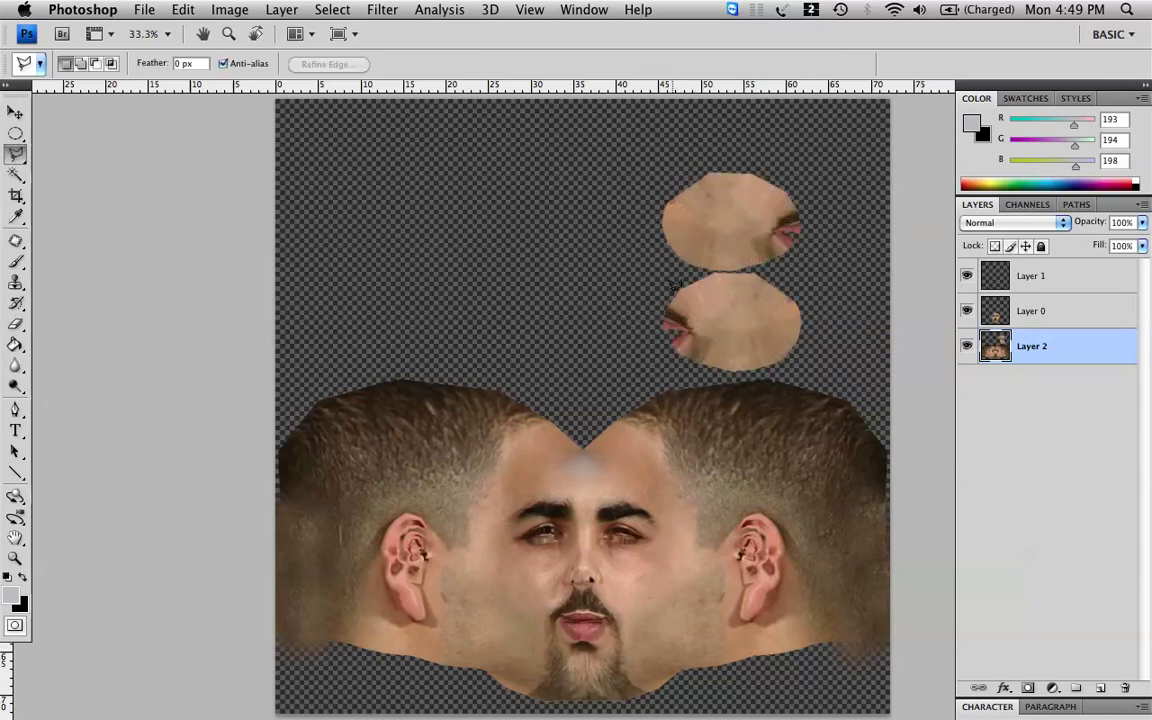
pyautogui.click(860, 367)
pyautogui.click(835, 158)
pyautogui.click(773, 128)
pyautogui.click(606, 157)
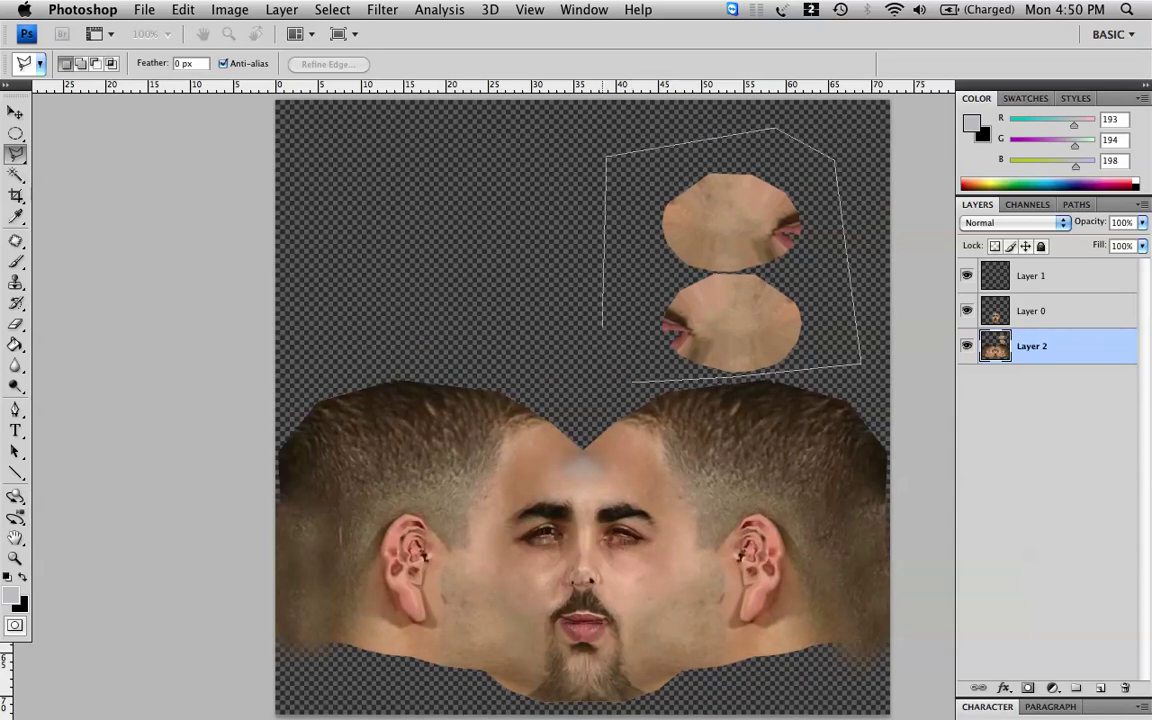
pyautogui.doubleClick(603, 330)
pyautogui.press('Delete')
pyautogui.press('super+d')
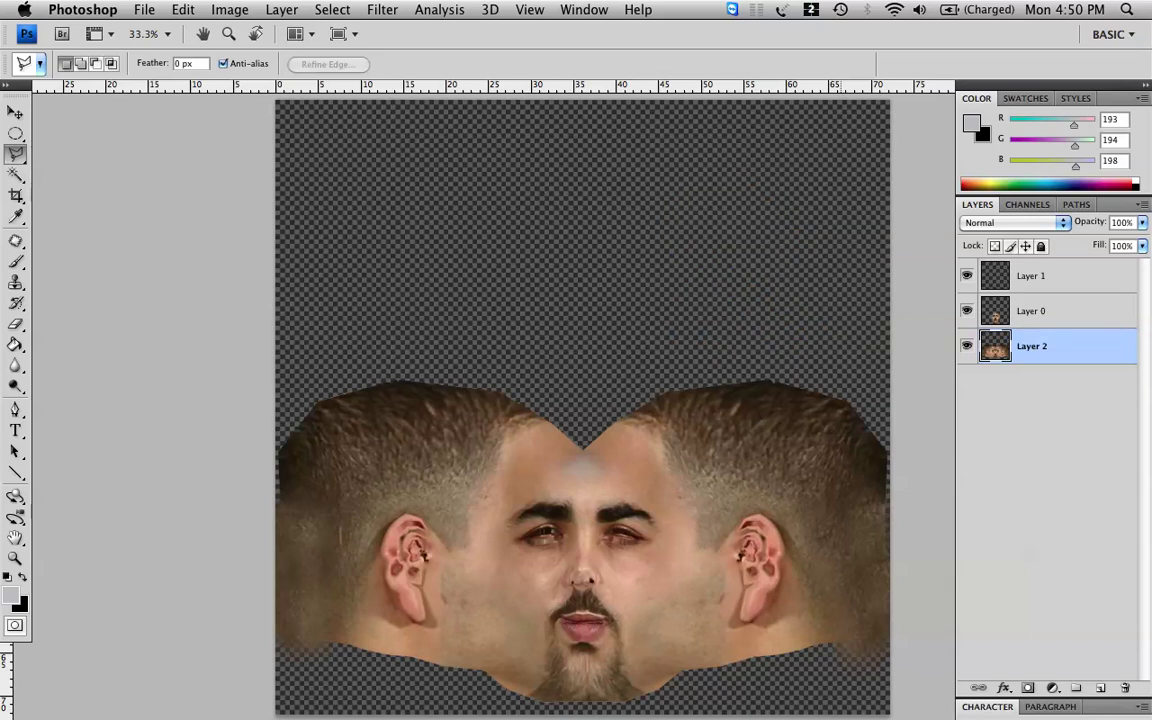
# - Merge Layer 0 and Layer 2 into one layer
pyautogui.keyDown('shift'); pyautogui.click(1048, 311); pyautogui.keyUp('shift')
pyautogui.rightClick(1048, 311)
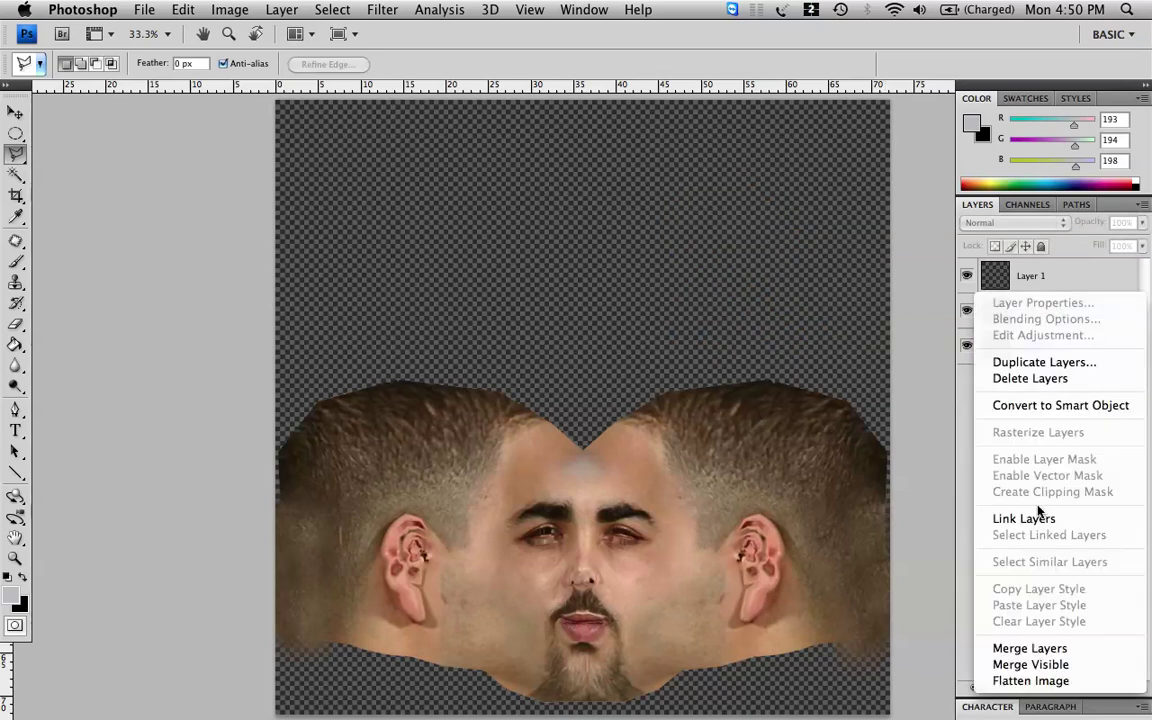
pyautogui.click(1030, 648)
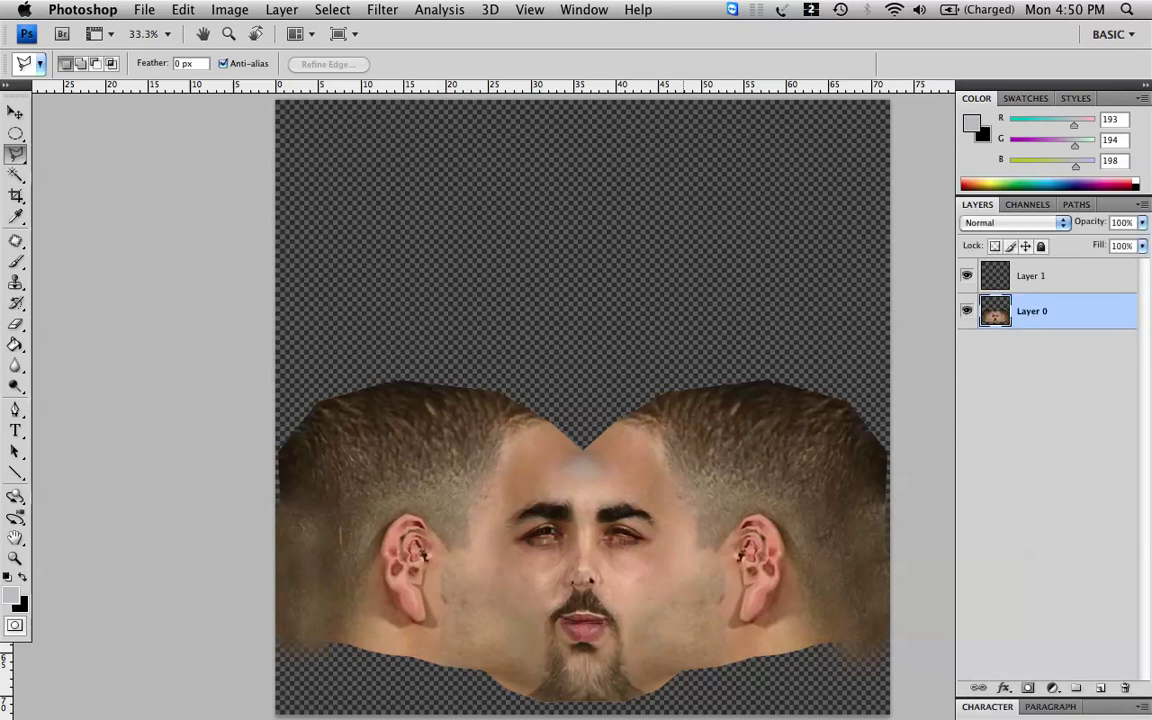
# - Cover the grey patch in the middle of the forehead with cloned skin using a 200-pixel Clone Stamp brush
pyautogui.press('super+plus')
pyautogui.press('super+plus')
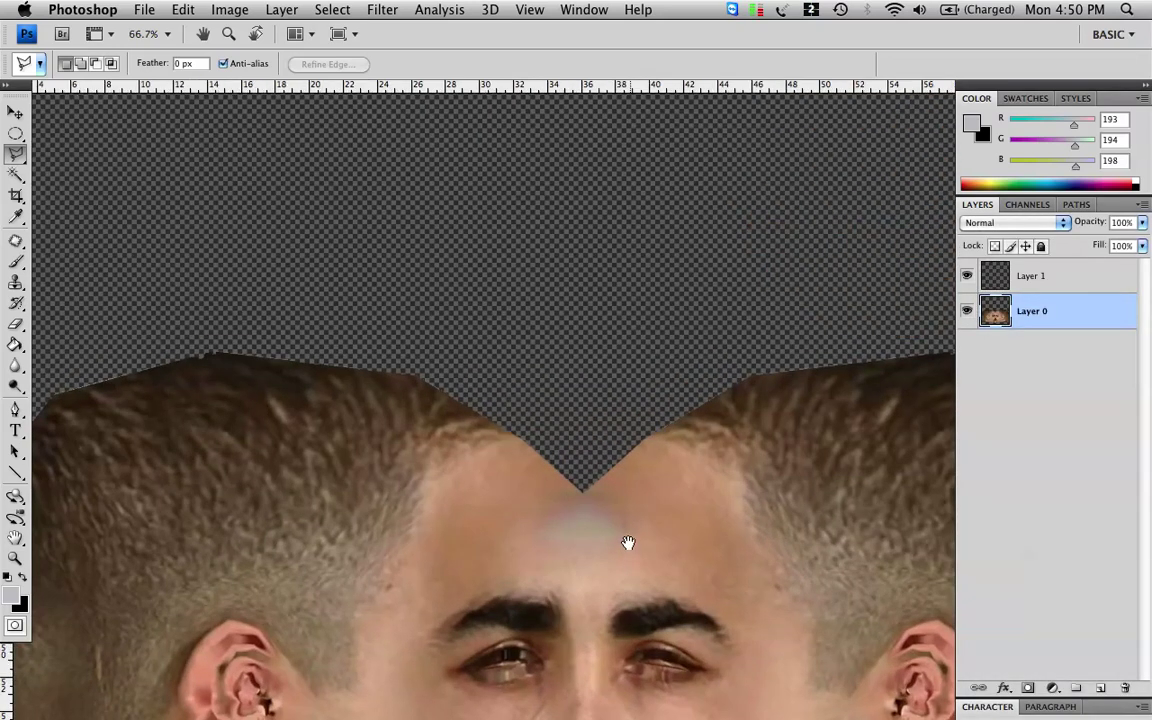
pyautogui.moveTo(627, 532); pyautogui.dragTo(644, 358)
pyautogui.press('super+plus')
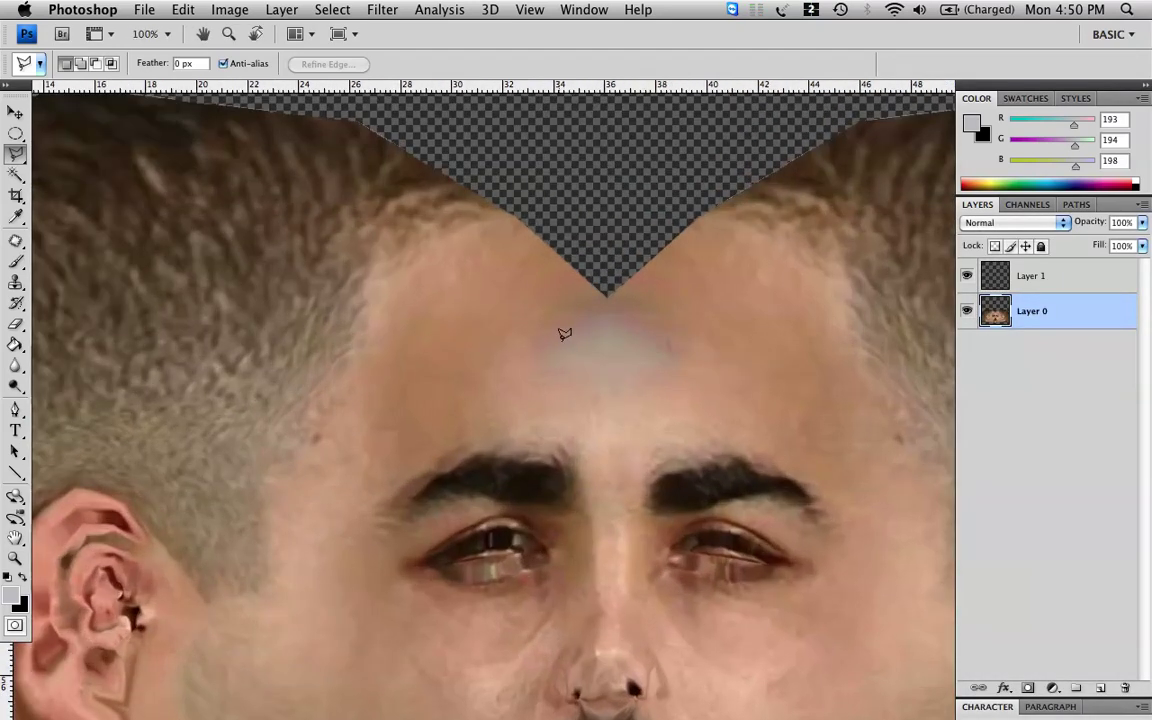
pyautogui.press('b')
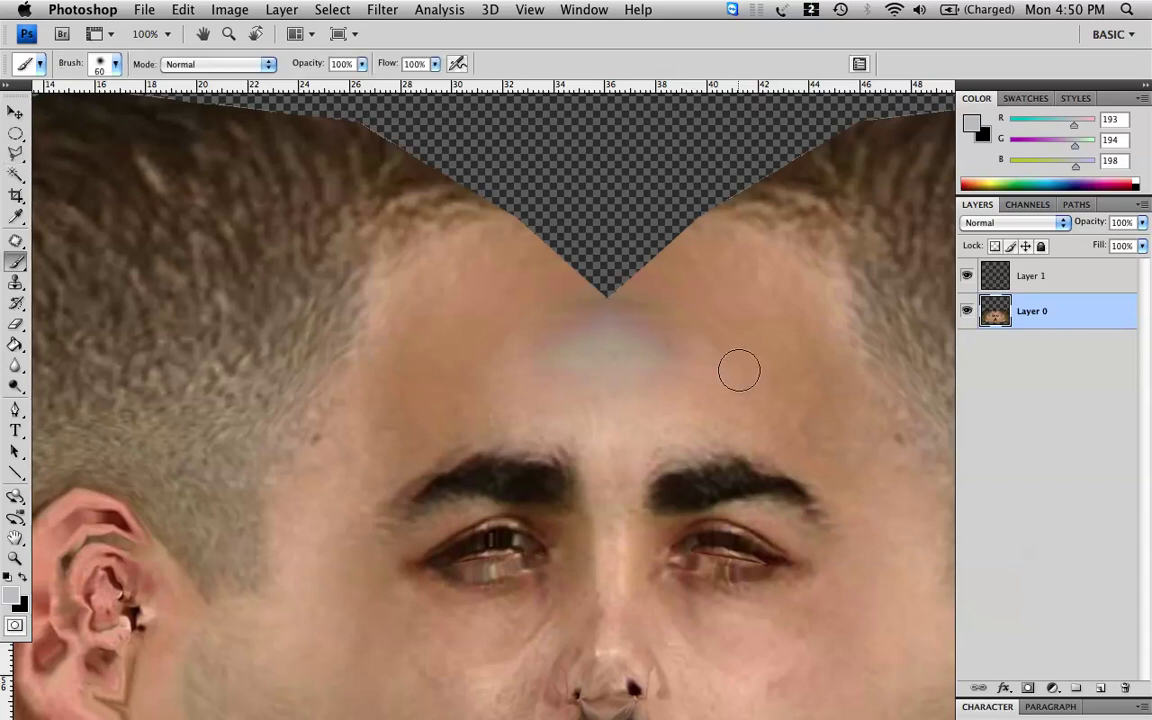
pyautogui.keyDown('alt'); pyautogui.click(815, 376); pyautogui.keyUp('alt')
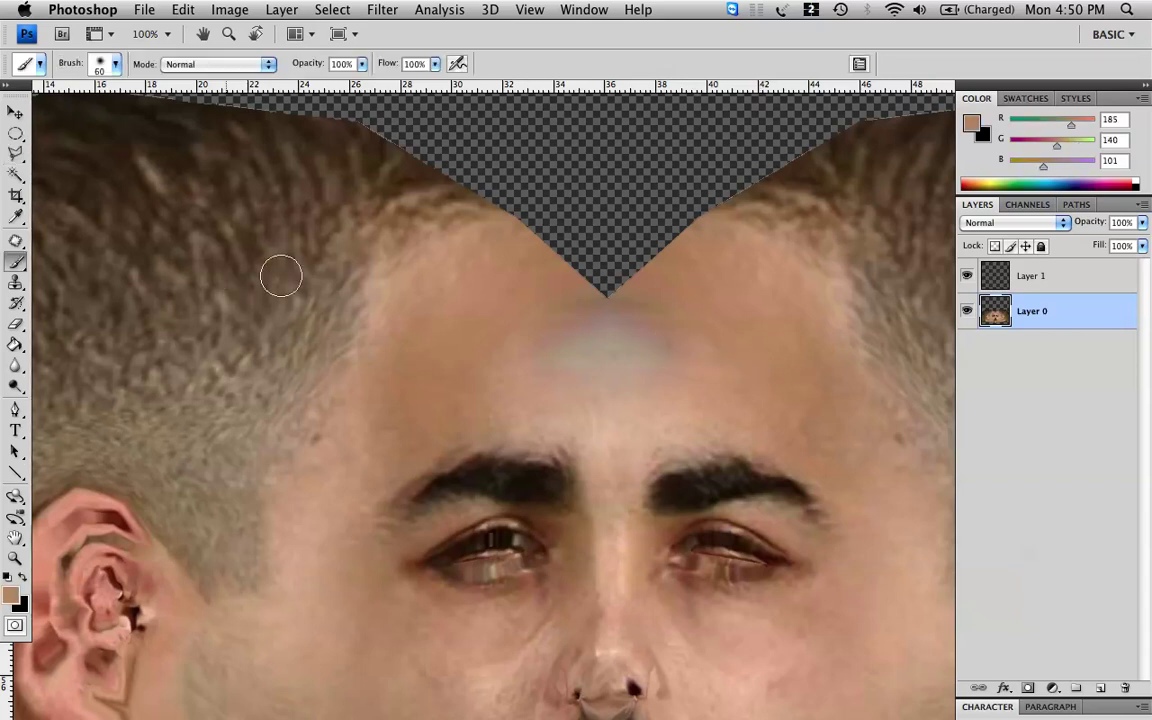
pyautogui.keyDown('alt'); pyautogui.click(817, 371); pyautogui.keyUp('alt')
pyautogui.moveTo(658, 342)
pyautogui.mouseDown()
pyautogui.moveTo(604, 352)
pyautogui.moveTo(561, 341)
pyautogui.mouseUp()
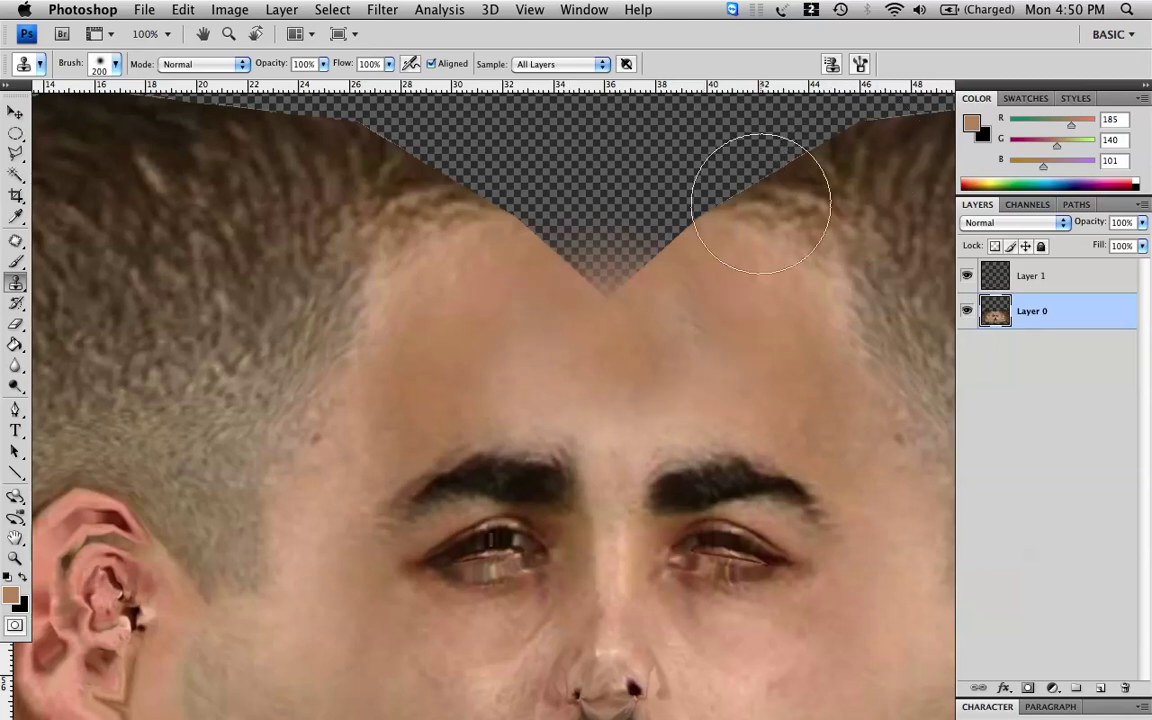
# - Add a new empty layer and place it beneath Layer 0
pyautogui.press('super+minus')
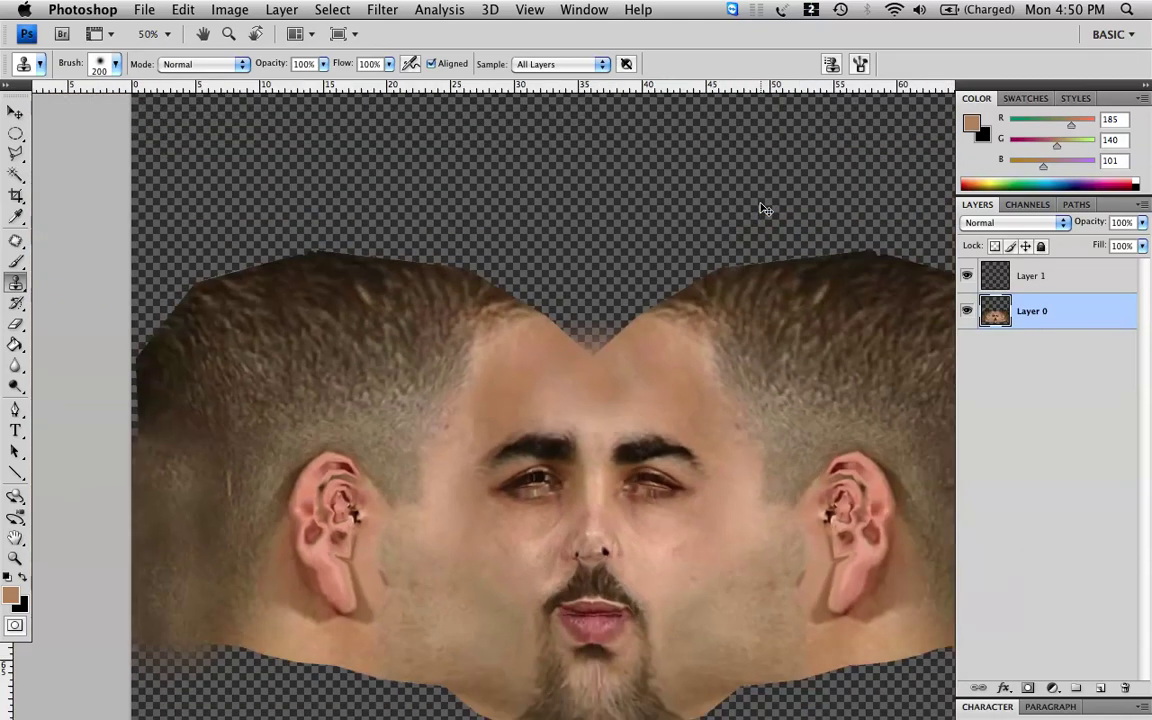
pyautogui.press('super+minus')
pyautogui.press('super+minus')
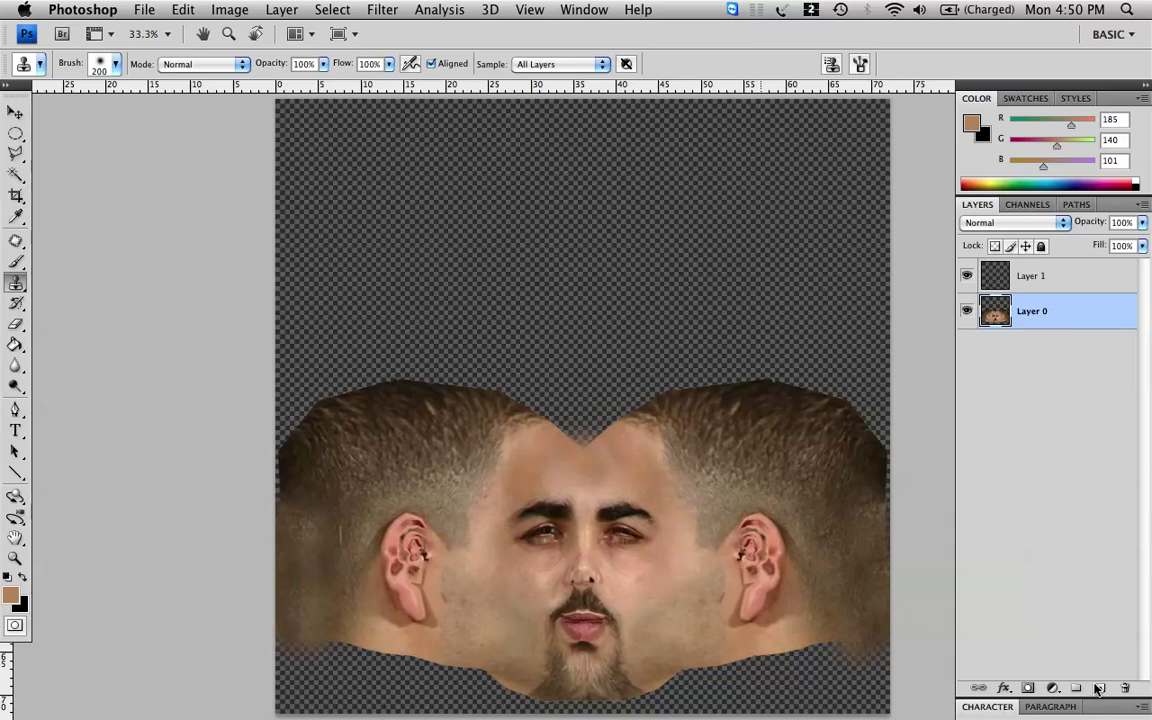
pyautogui.press('super+shift+s')
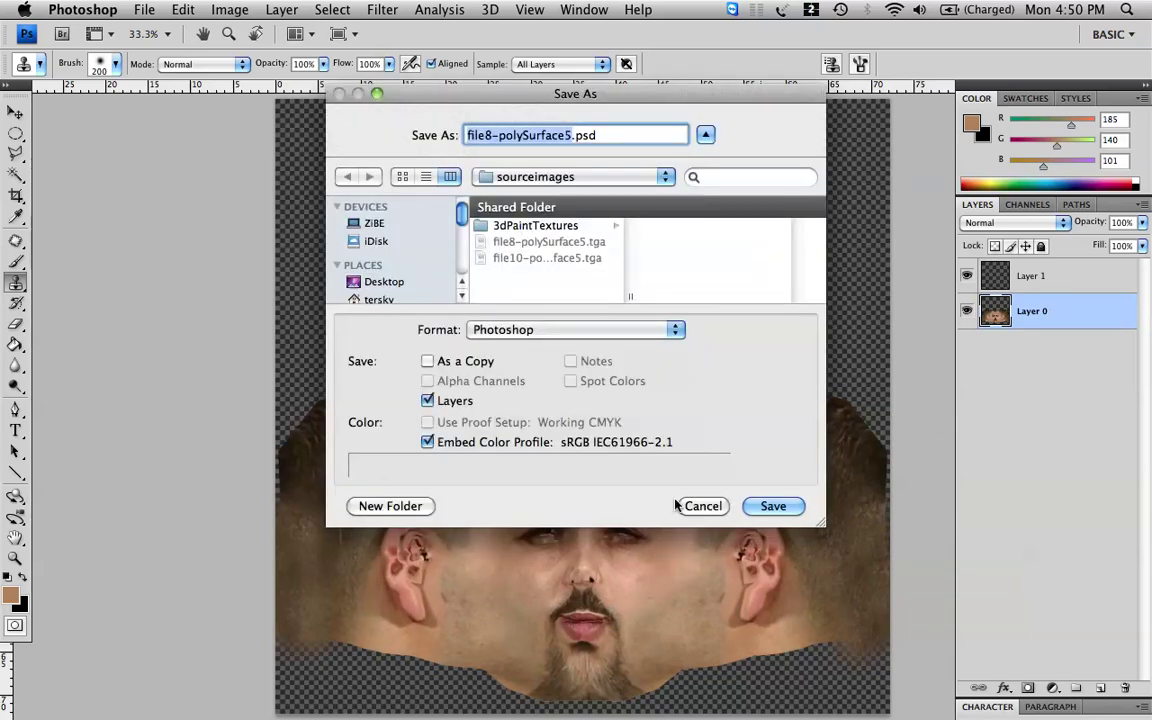
pyautogui.click(703, 506)
pyautogui.click(1102, 692)
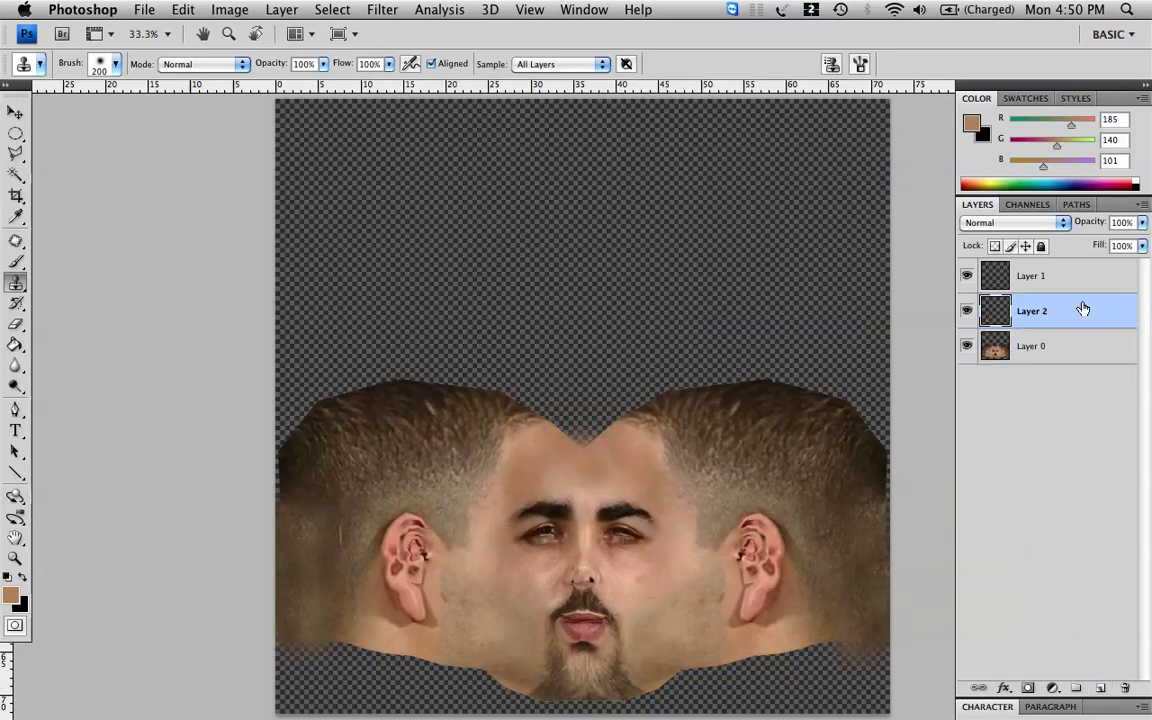
pyautogui.moveTo(1080, 311); pyautogui.dragTo(1010, 462)
# - Sample the skin tone from the forehead edge and fill the new bottom layer with it using the Paint Bucket
pyautogui.press('g')
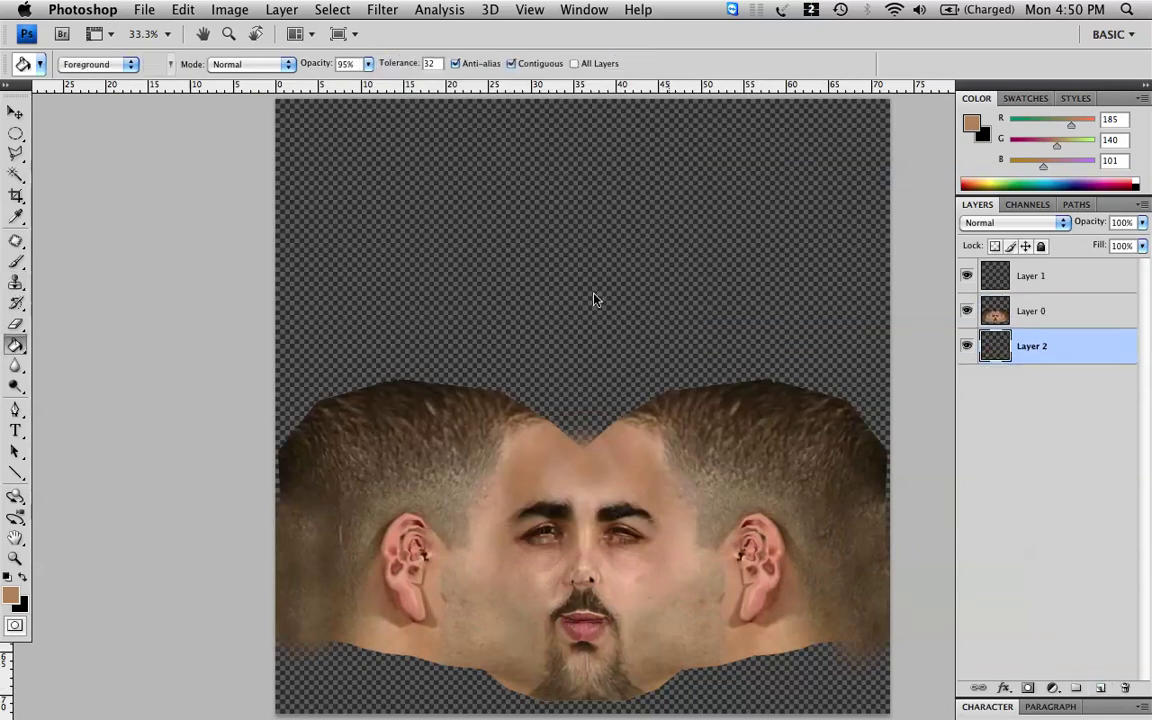
pyautogui.keyDown('alt'); pyautogui.click(620, 442); pyautogui.keyUp('alt')
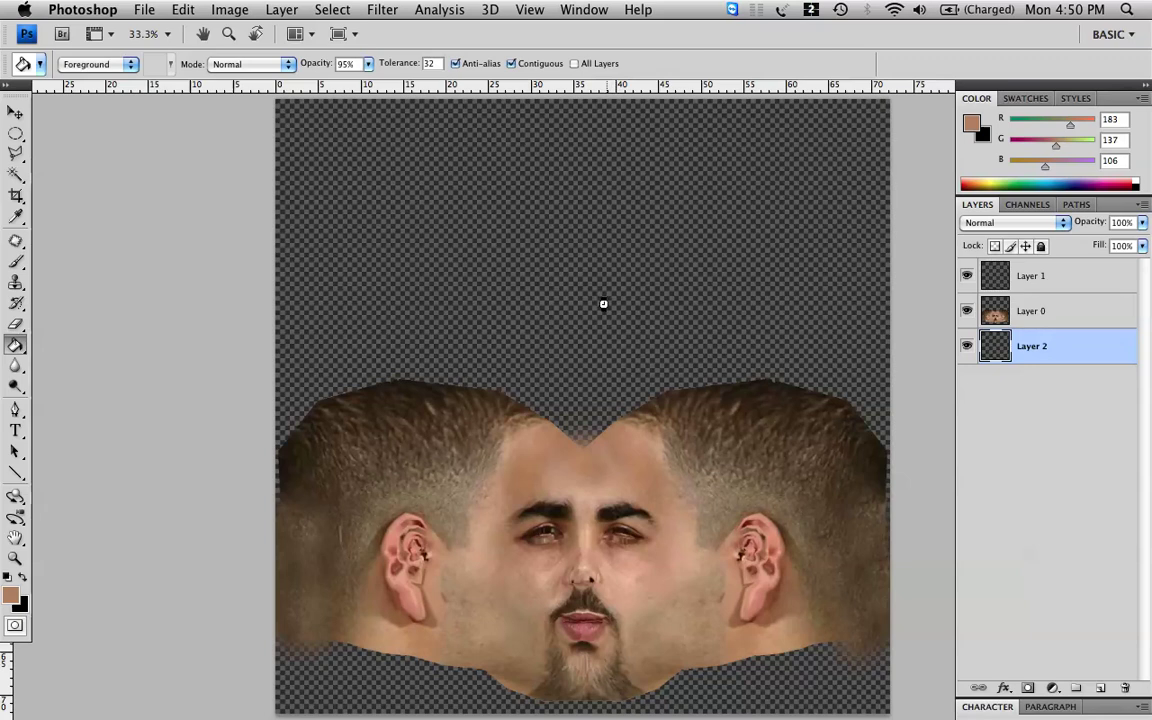
pyautogui.click(688, 302)
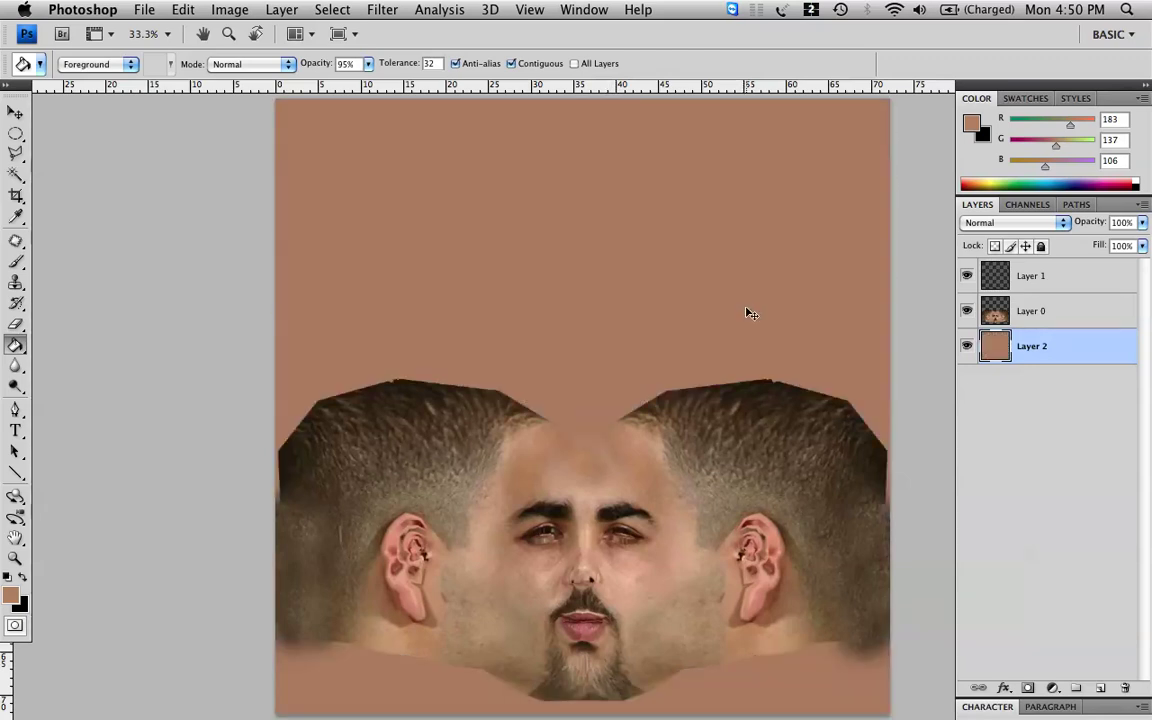
# - Adjust the fill layer with Hue/Saturation, setting saturation to -10 and lightness to +8
pyautogui.press('super+u')
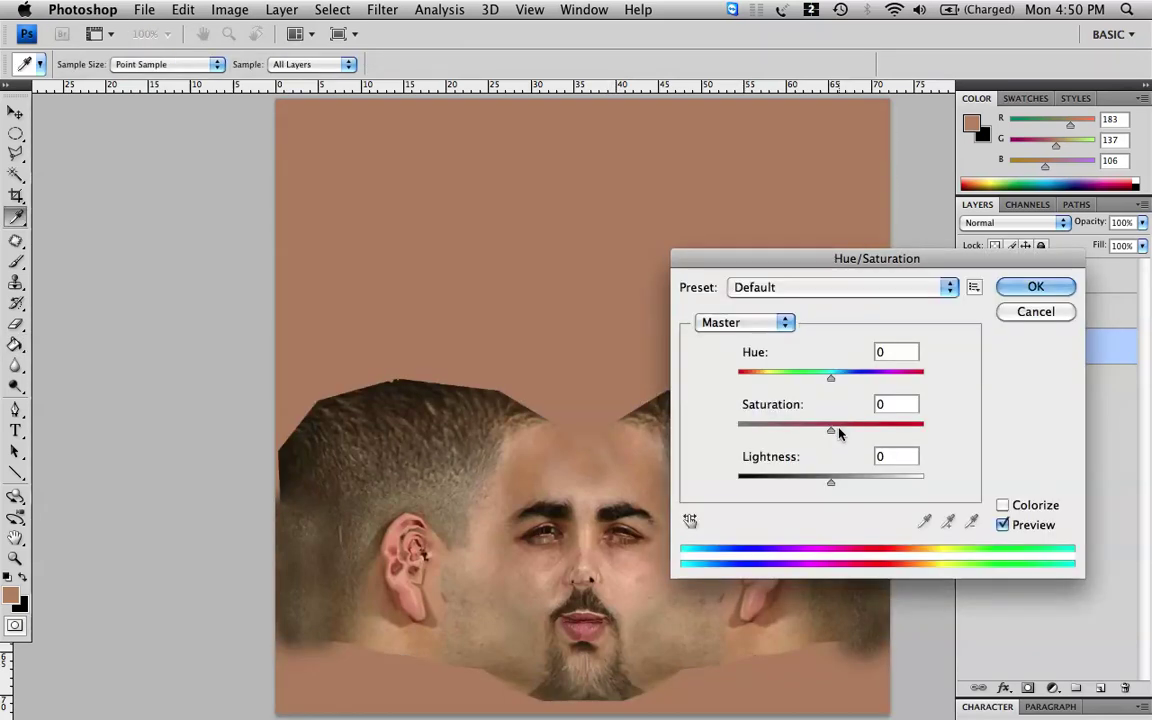
pyautogui.click(822, 437)
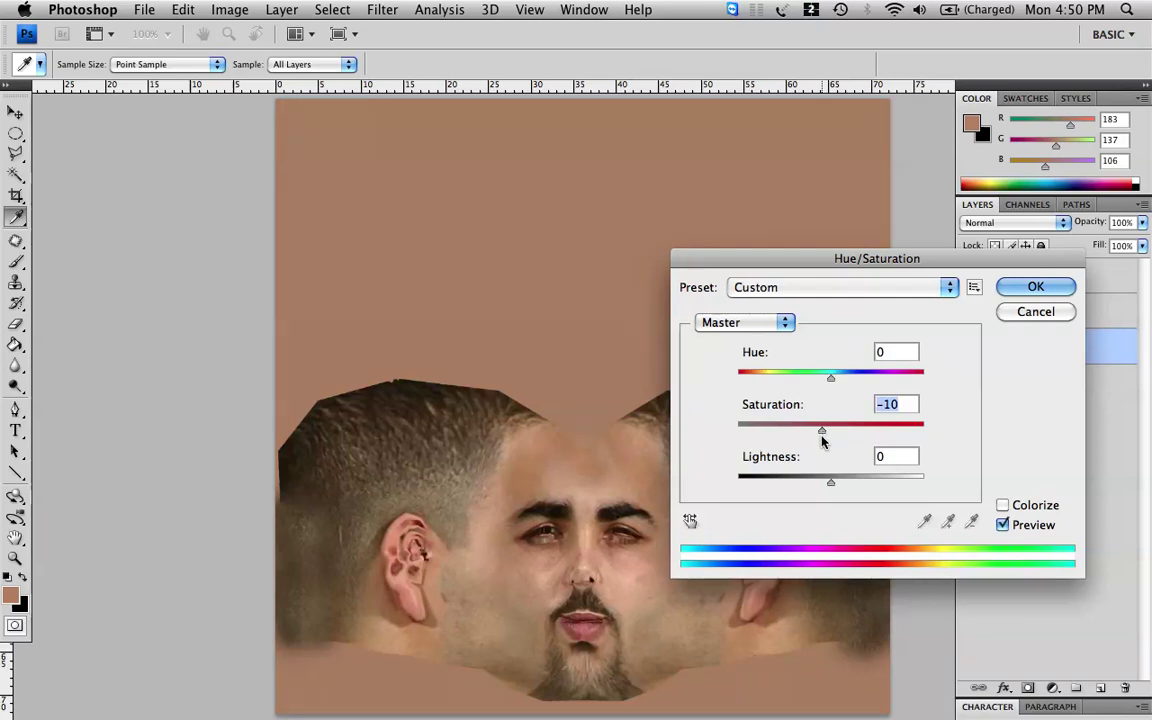
pyautogui.click(838, 486)
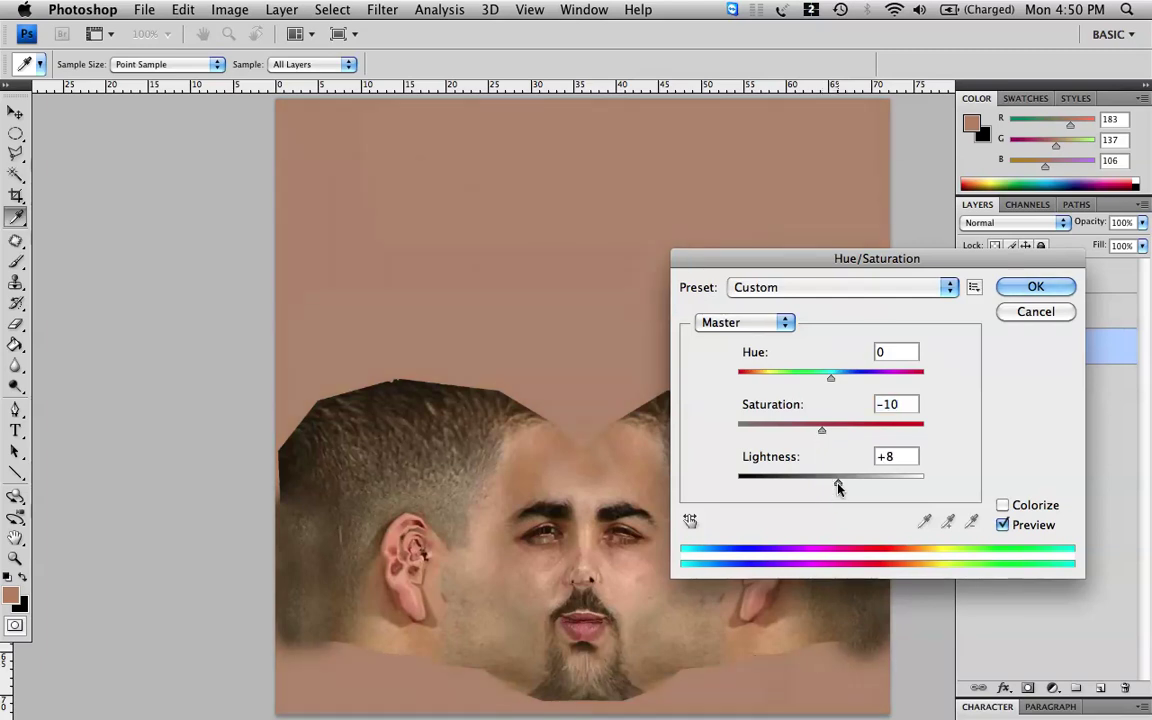
pyautogui.moveTo(828, 488)
pyautogui.mouseDown()
pyautogui.moveTo(820, 483)
pyautogui.moveTo(836, 483)
pyautogui.mouseUp()
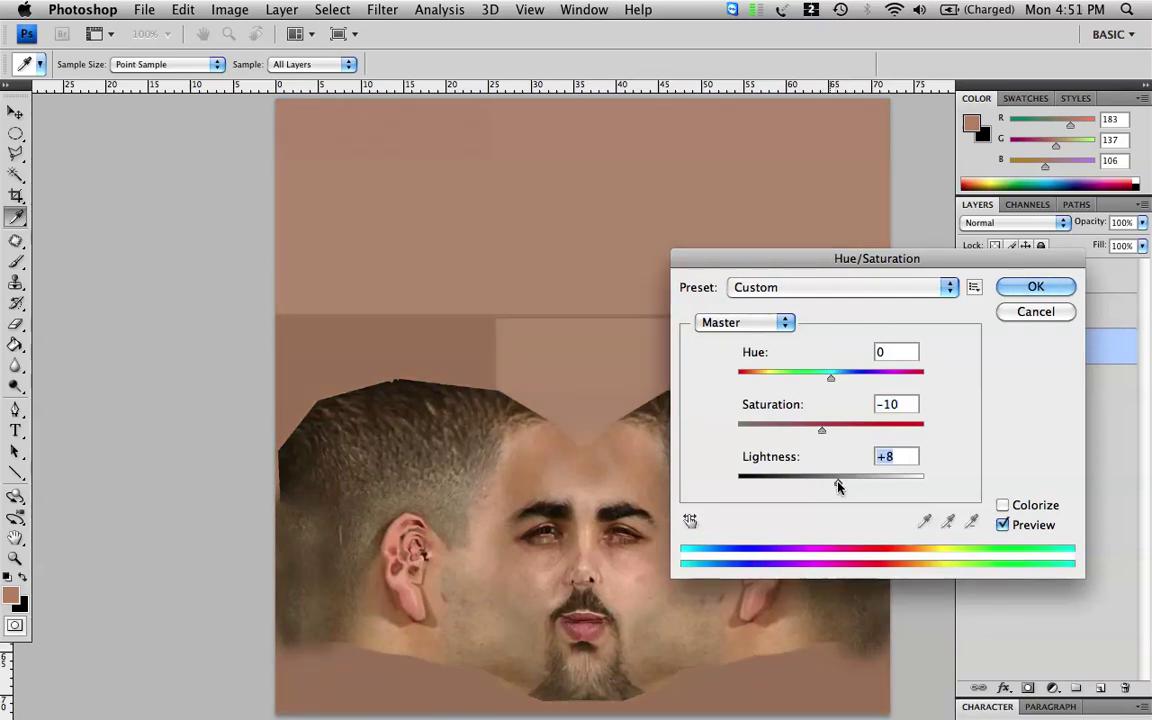
pyautogui.click(1030, 288)
pyautogui.press('g')
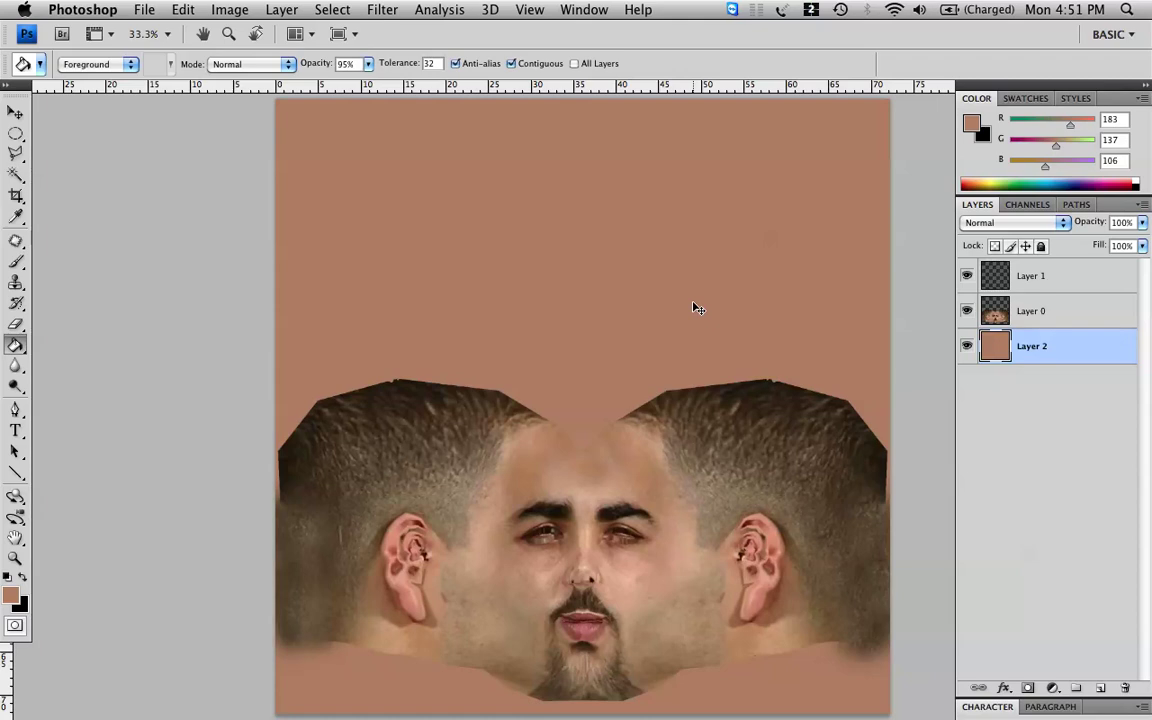
# - Save a Targa copy of the texture as diffuse.tga in the sourceimages folder at 24 bits/pixel
pyautogui.press('super+shift+s')
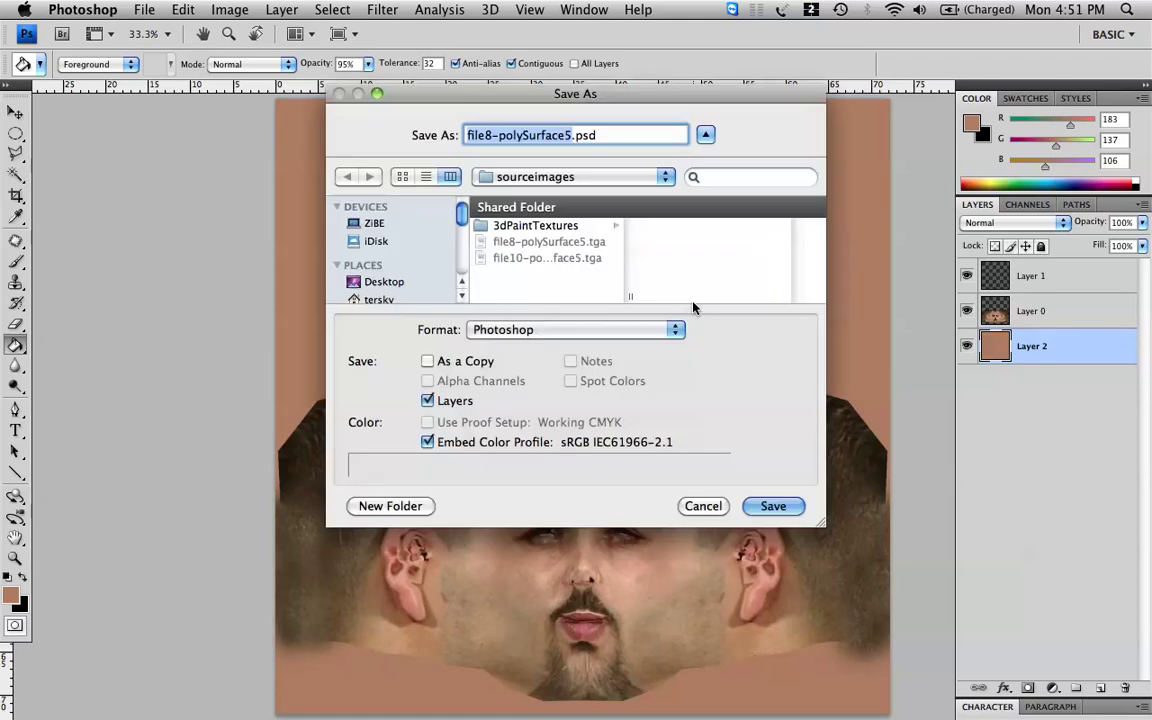
pyautogui.click(581, 333)
pyautogui.click(492, 637)
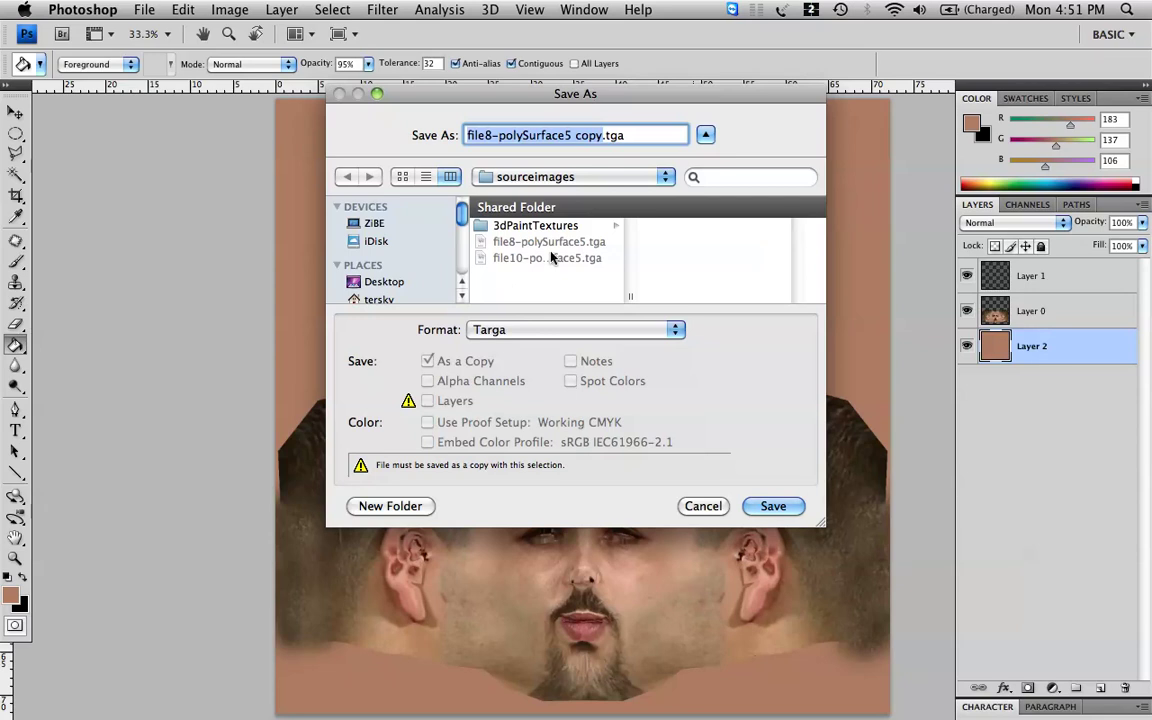
pyautogui.write('diffuse')
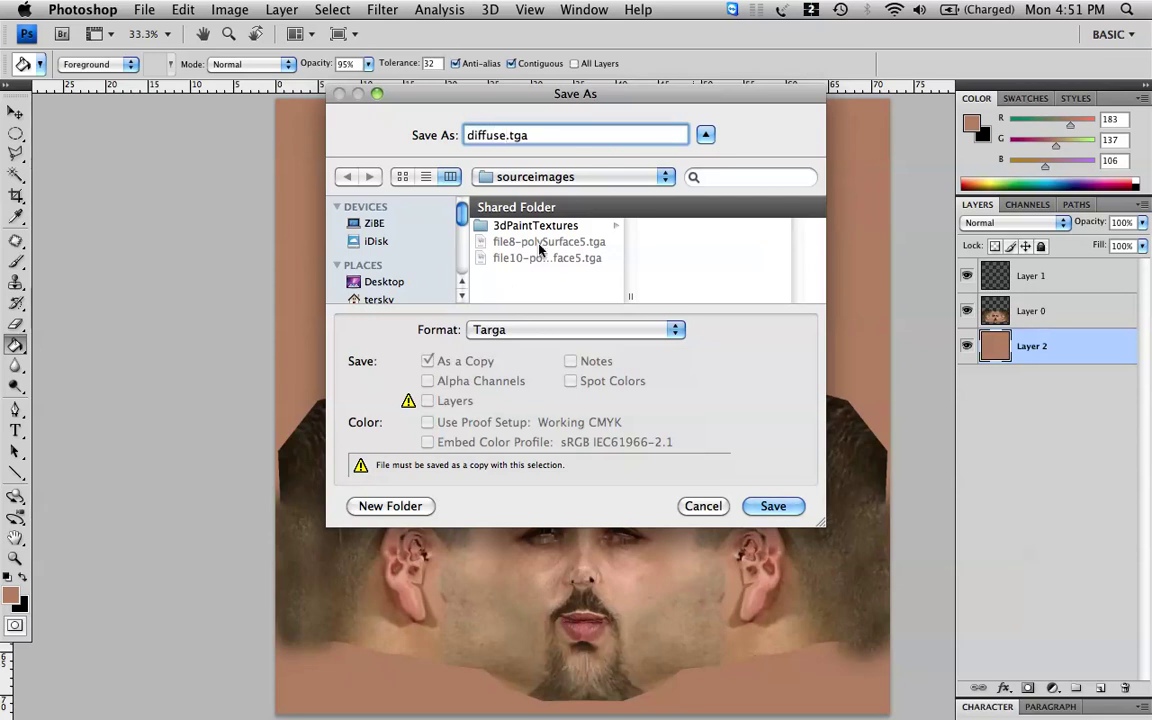
pyautogui.press('Return')
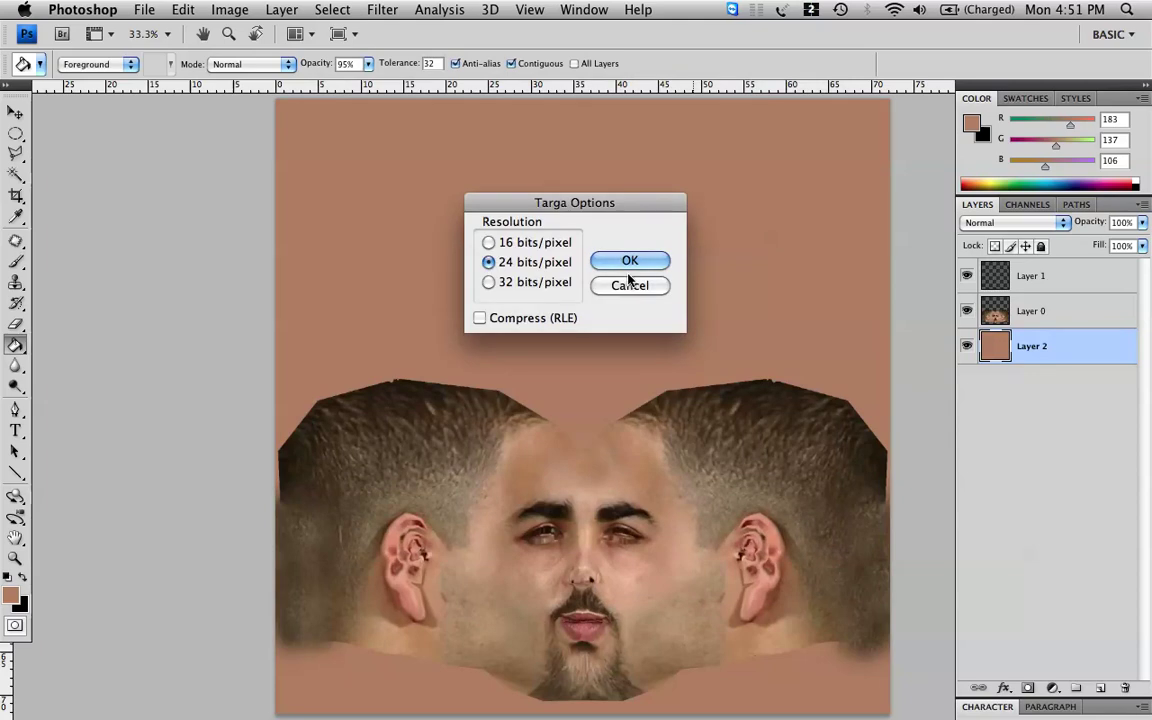
pyautogui.click(618, 262)
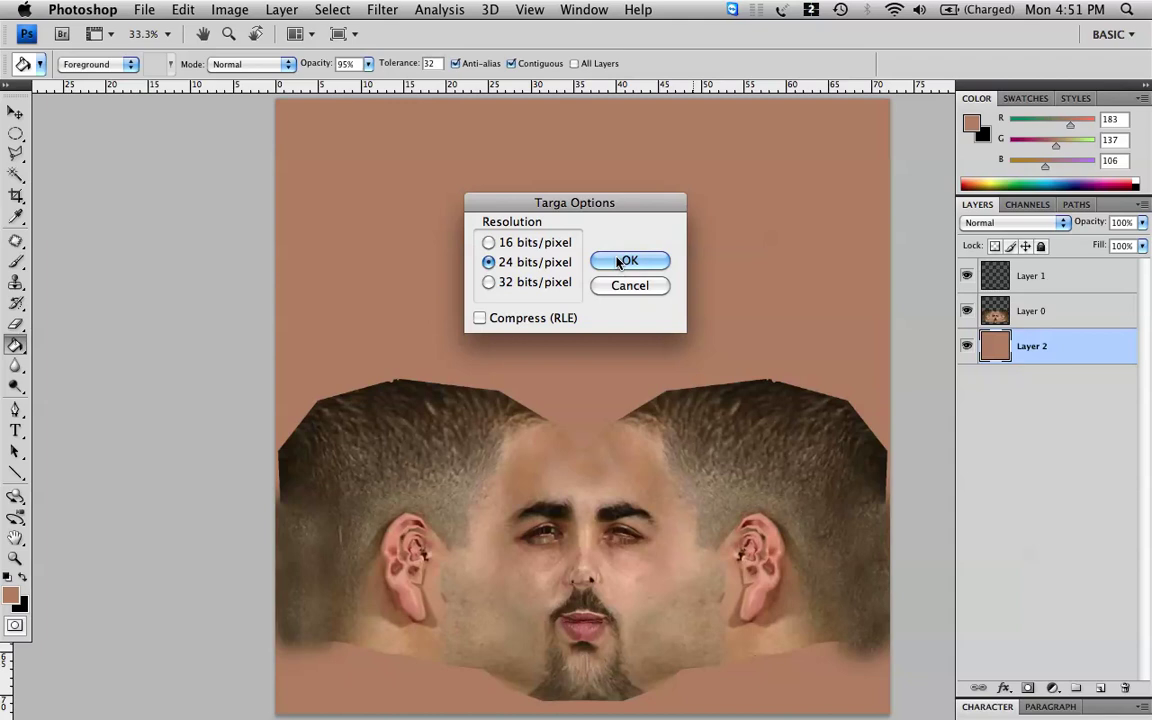
pyautogui.click(618, 261)
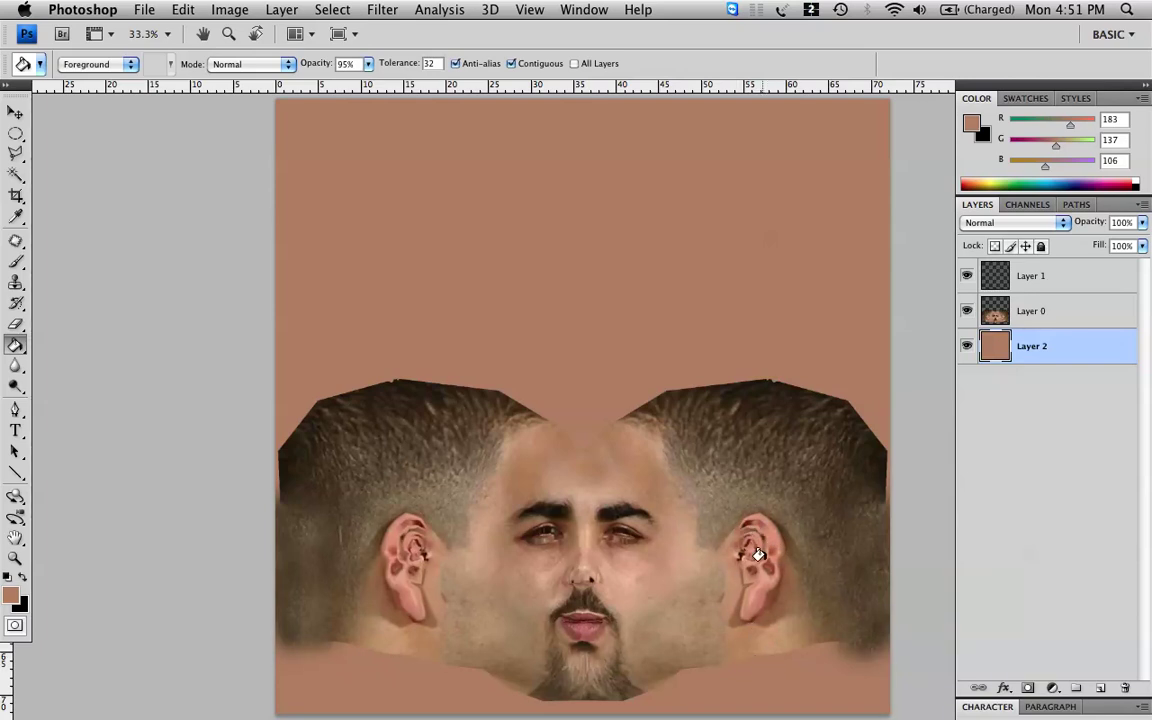
# - Switch to Maya and examine the texture around the ear and on the back of the head model
pyautogui.press('super+h')
pyautogui.press('F8')
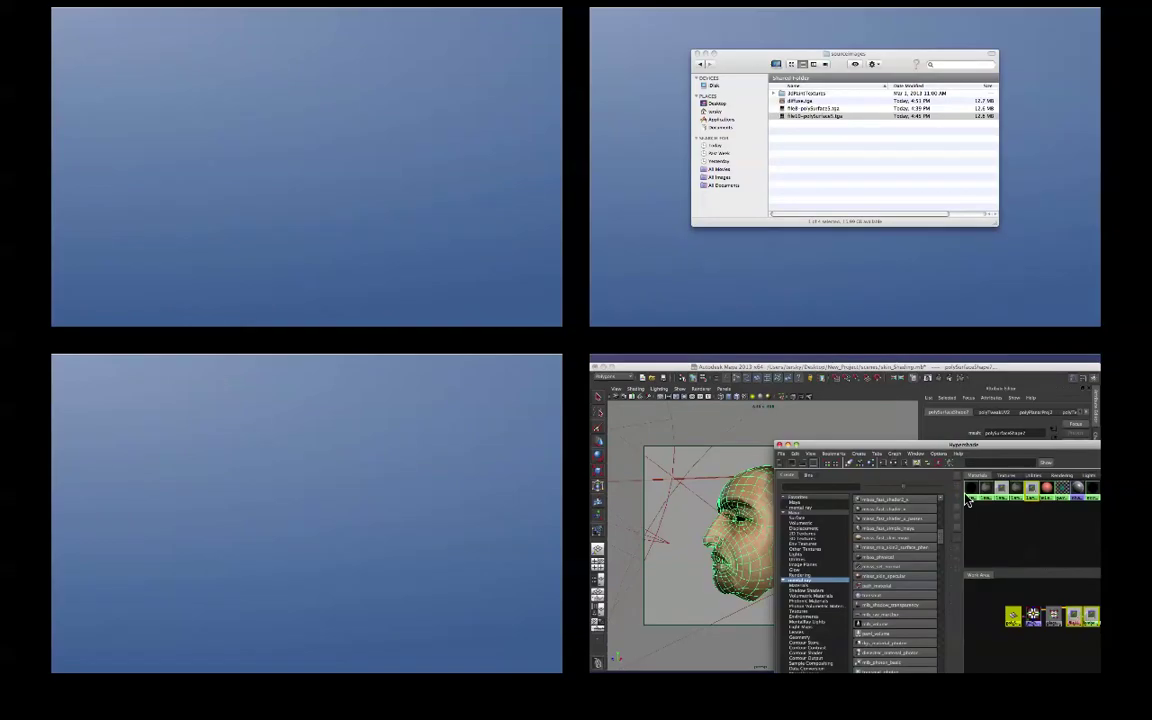
pyautogui.click(602, 458)
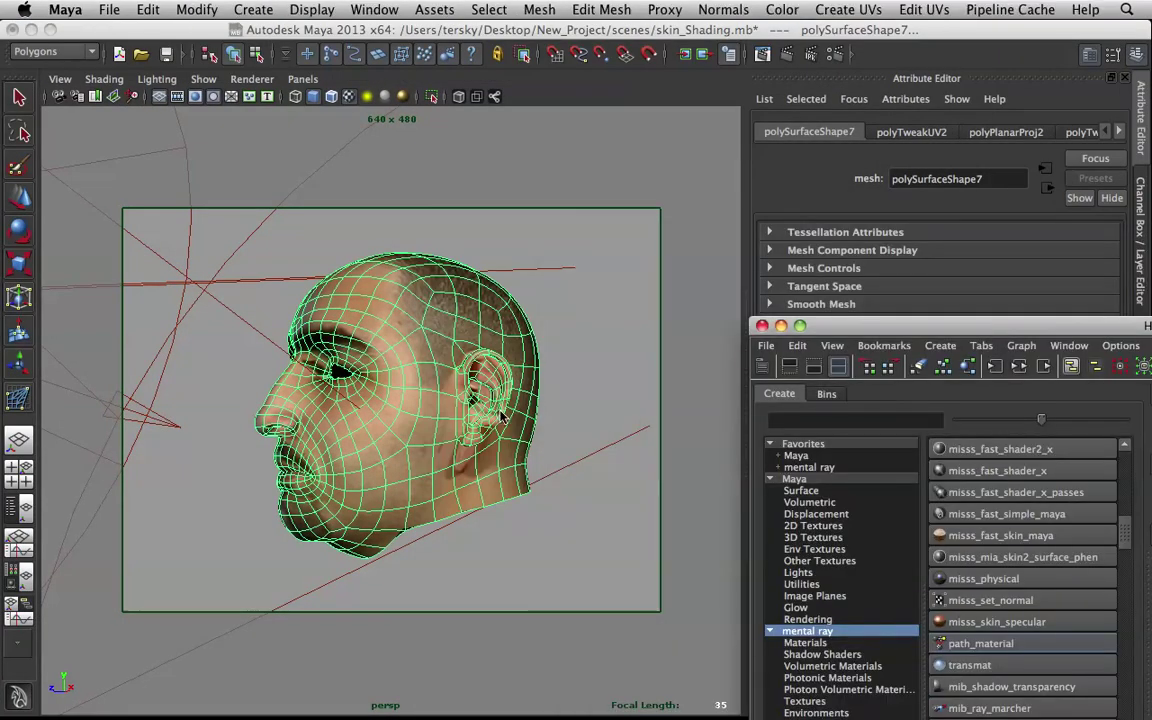
pyautogui.scroll(3, 456, 456)
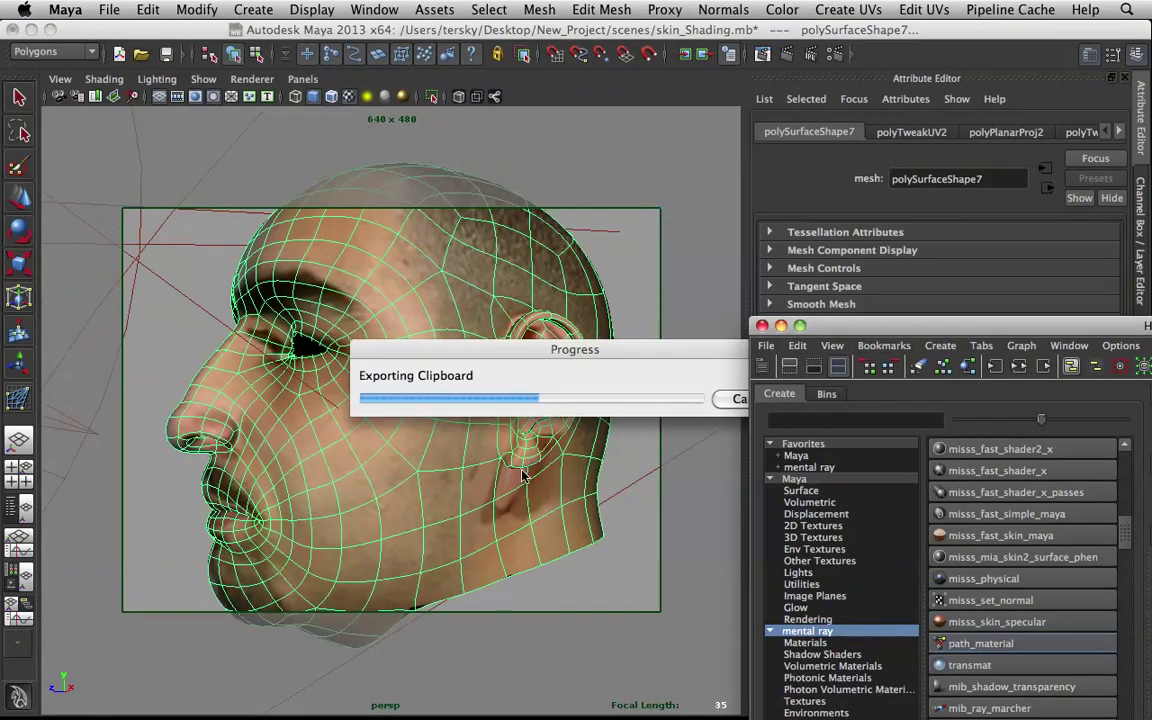
pyautogui.keyDown('alt'); pyautogui.moveTo(512, 398); pyautogui.dragTo(428, 388); pyautogui.keyUp('alt')
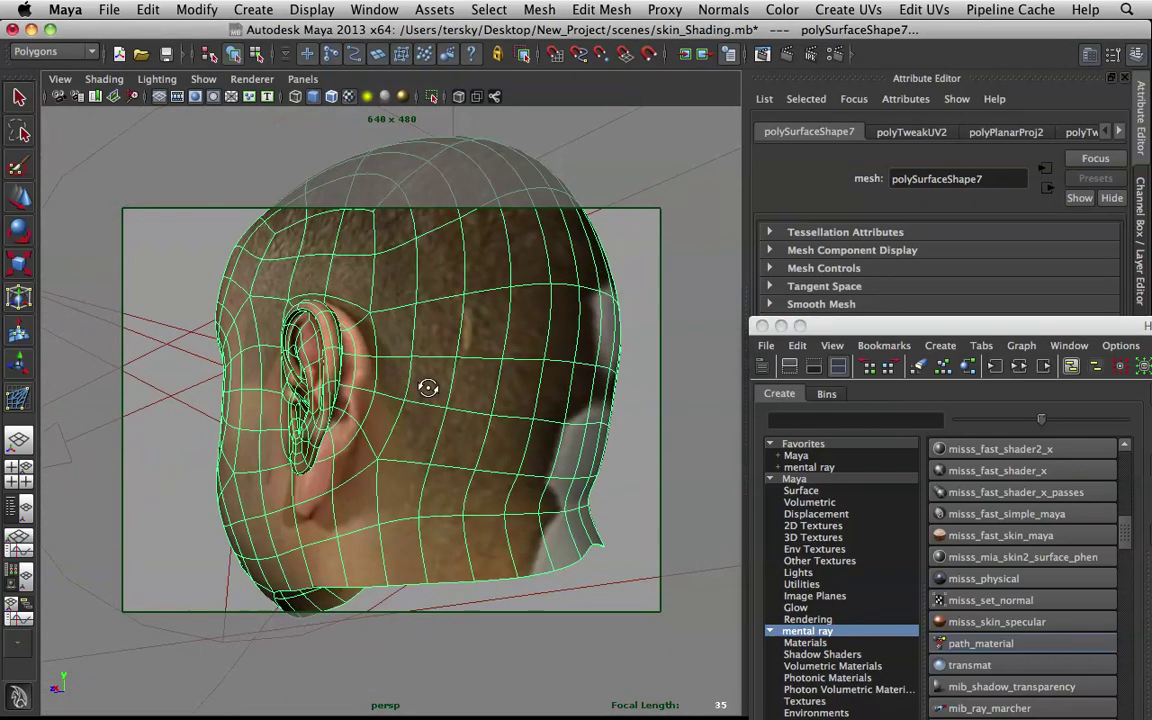
pyautogui.keyDown('alt'); pyautogui.moveTo(347, 316); pyautogui.dragTo(319, 321); pyautogui.keyUp('alt')
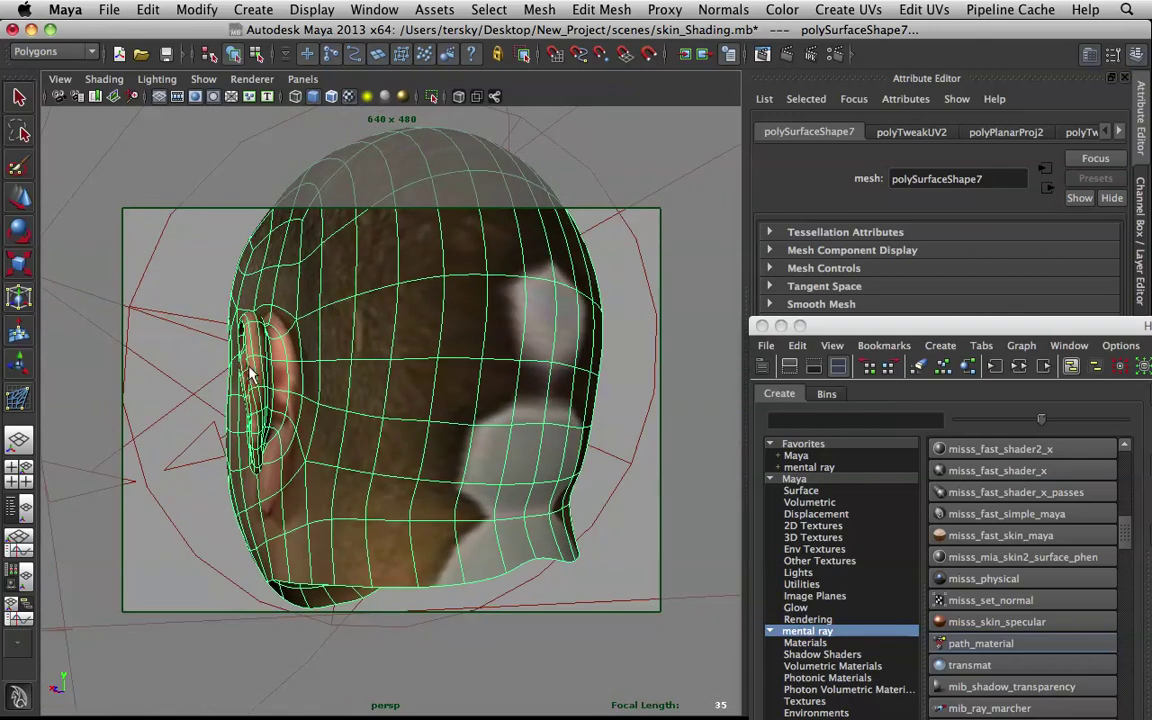
# - Return to the head texture document in Photoshop
pyautogui.press('F8')
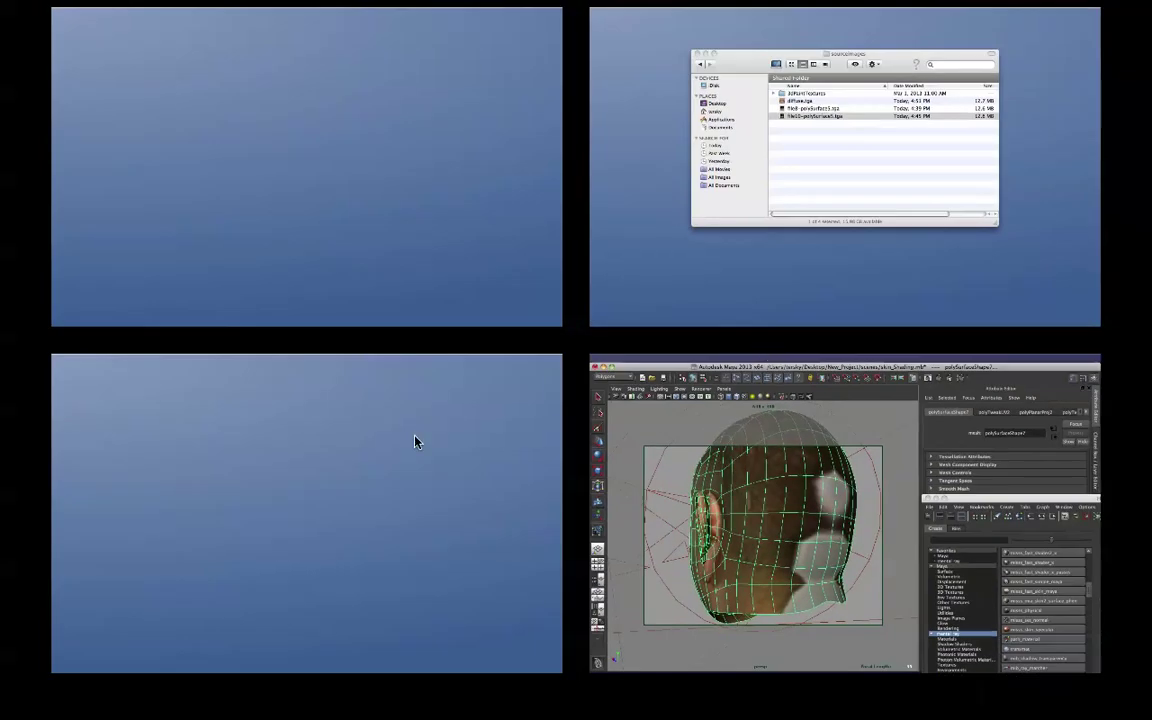
pyautogui.click(415, 441)
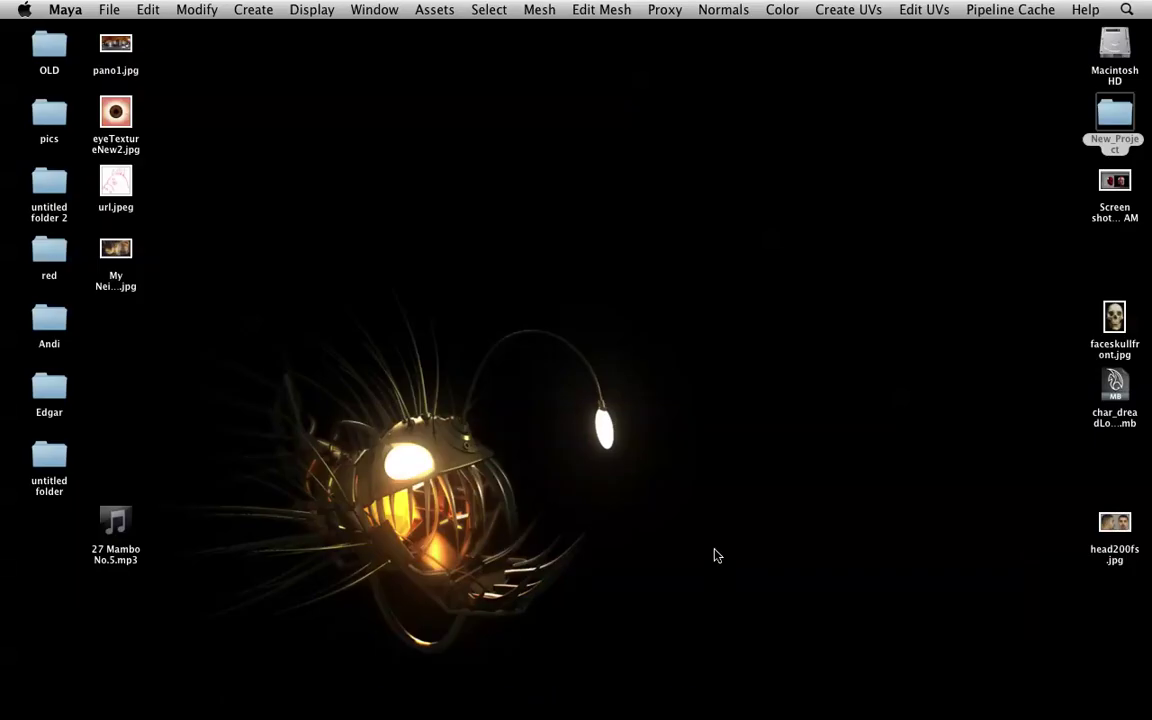
pyautogui.press('F8')
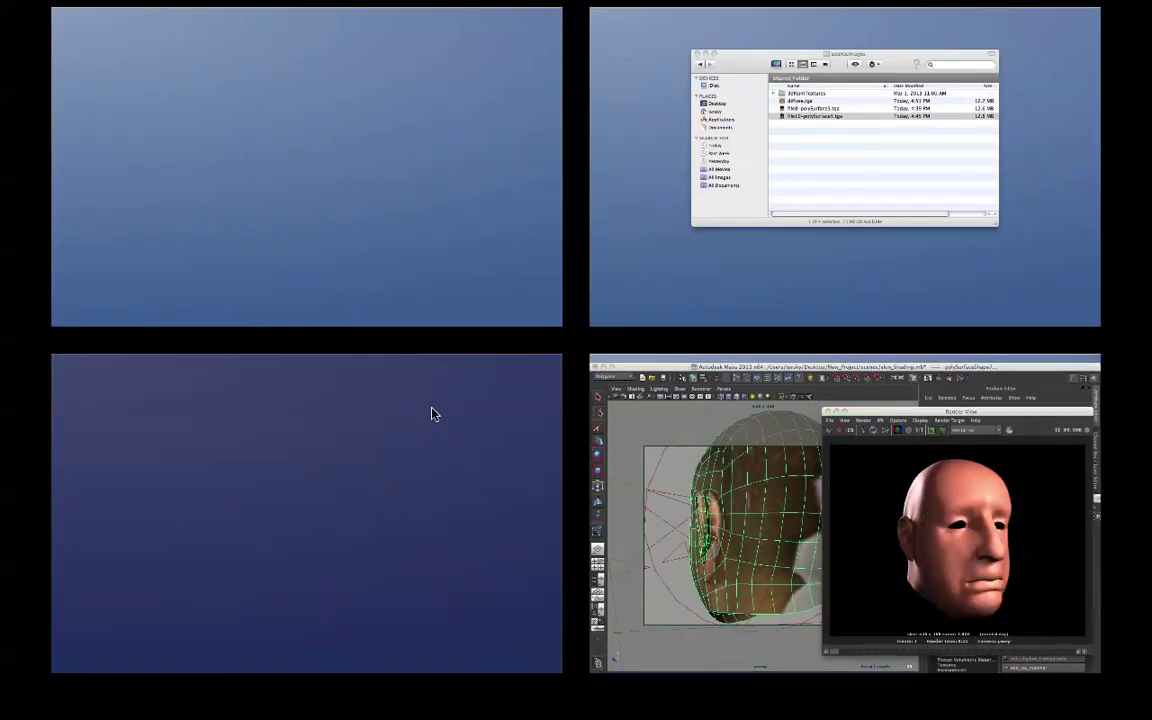
pyautogui.click(432, 414)
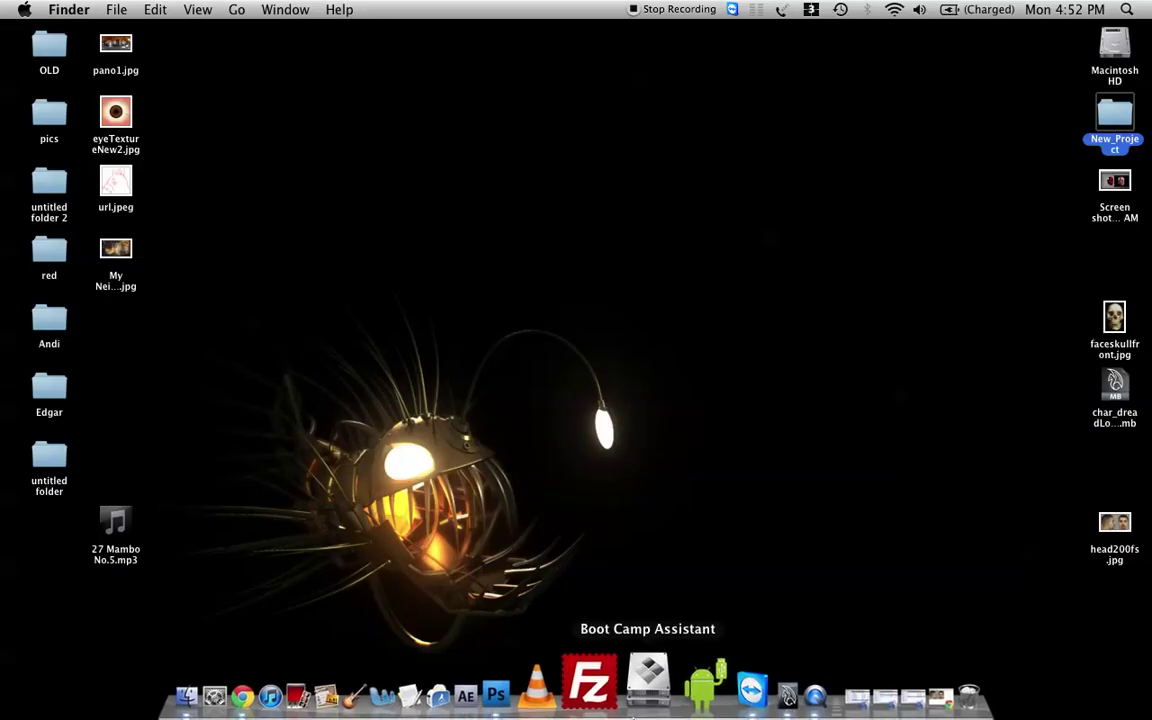
pyautogui.click(549, 684)
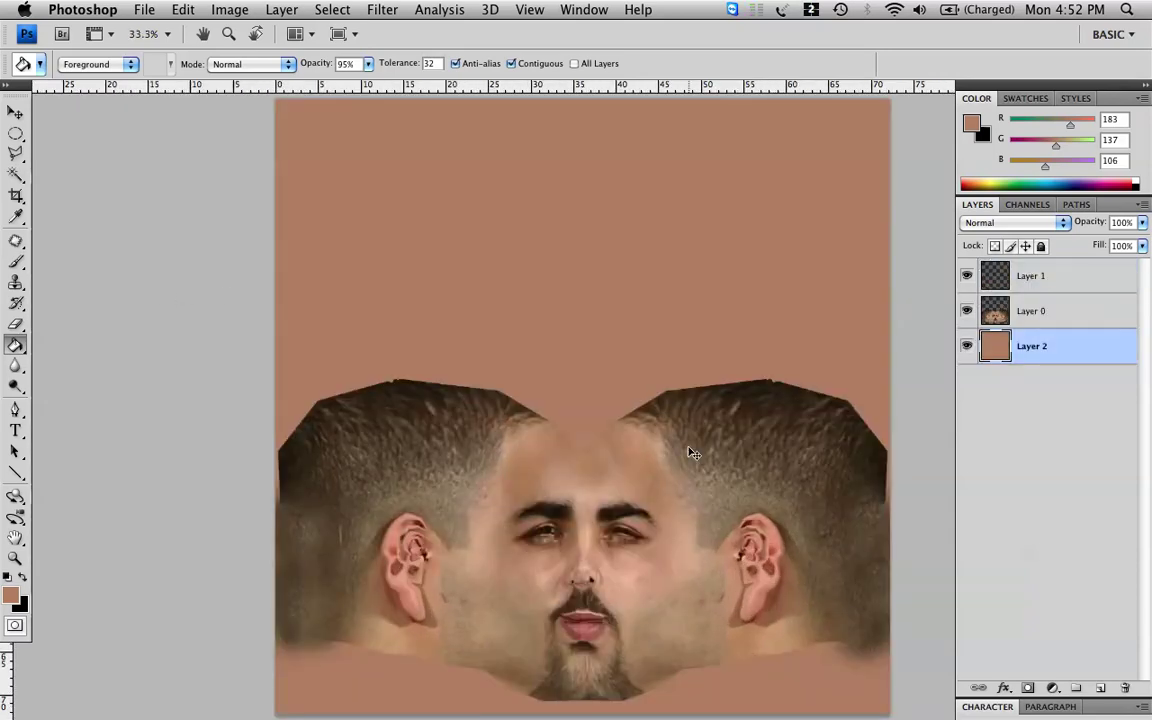
# - Try the Clone Stamp over the earlobe in the right half of the texture, undo the stroke, and reduce the brush size to 80
pyautogui.keyDown('alt'); pyautogui.scroll(2, 689, 450); pyautogui.keyUp('alt')
pyautogui.moveTo(751, 530); pyautogui.dragTo(182, 220)
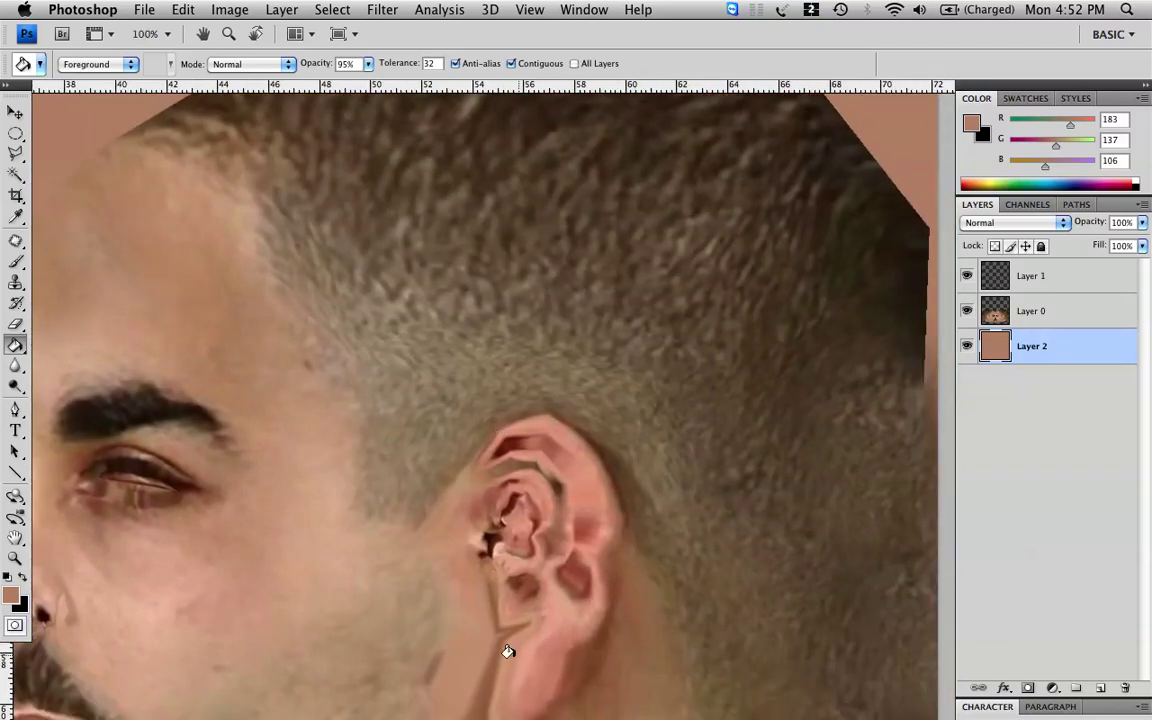
pyautogui.scroll(-5, 508, 652)
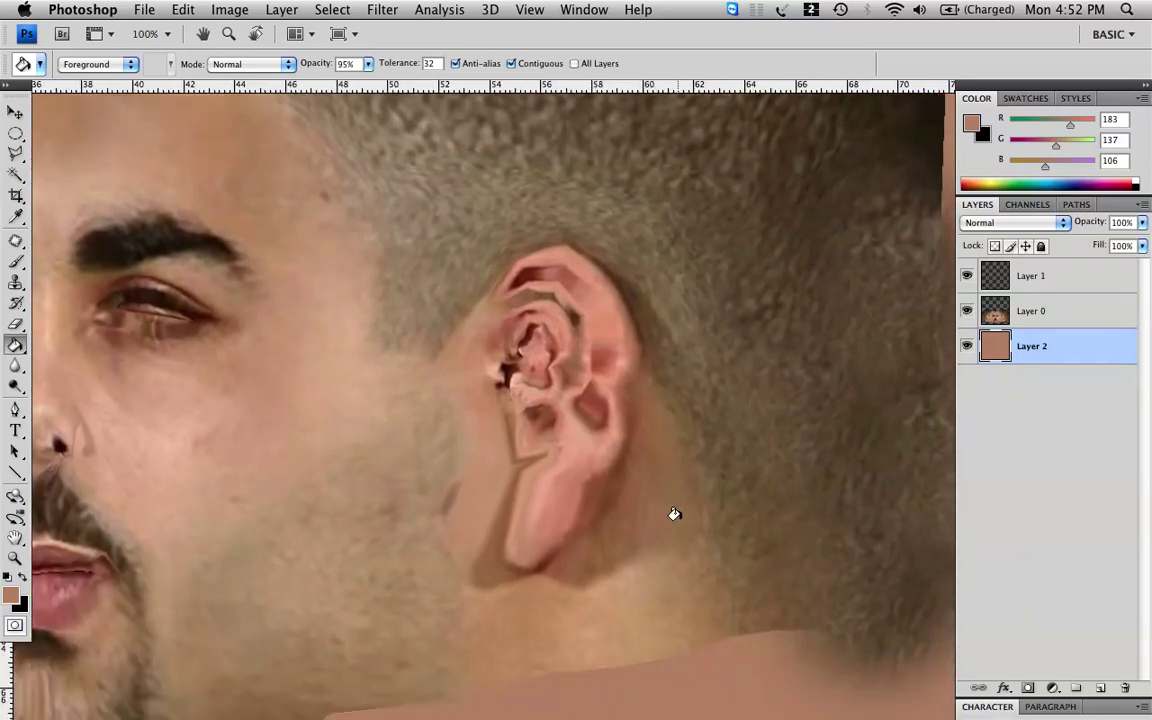
pyautogui.click(15, 284)
pyautogui.moveTo(530, 565); pyautogui.dragTo(549, 578)
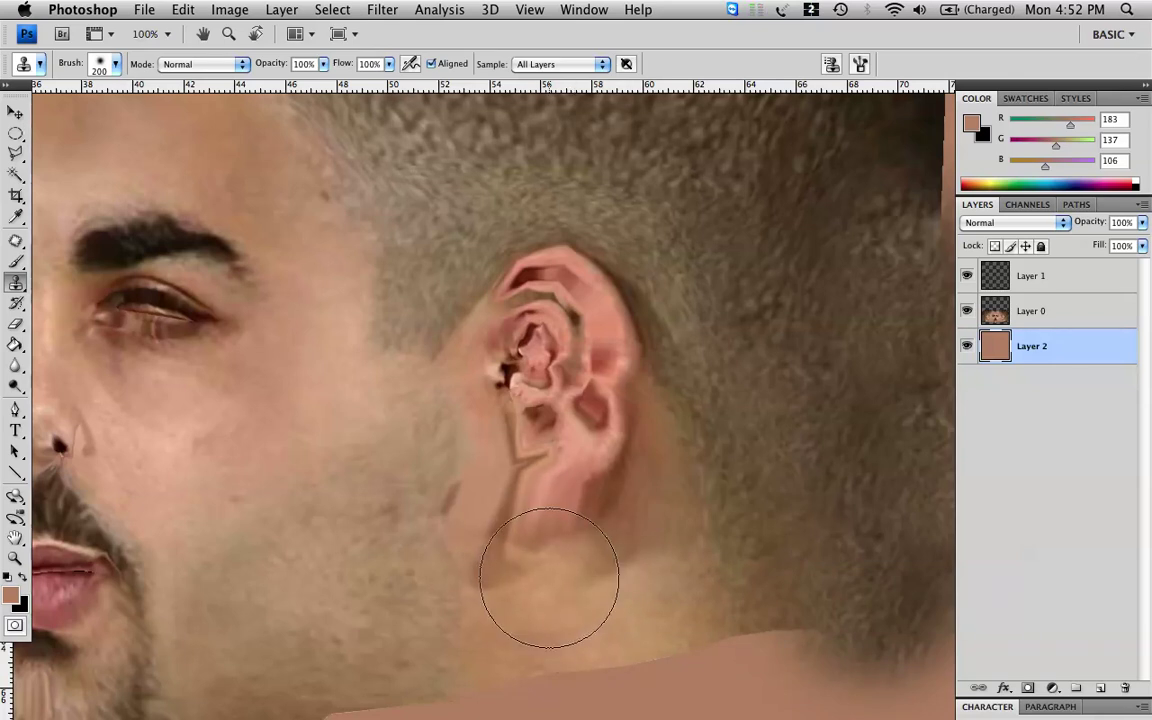
pyautogui.press('super+z')
pyautogui.press('[')
pyautogui.press('[')
pyautogui.press('[')
pyautogui.press('[')
pyautogui.press('[')
pyautogui.press('[')
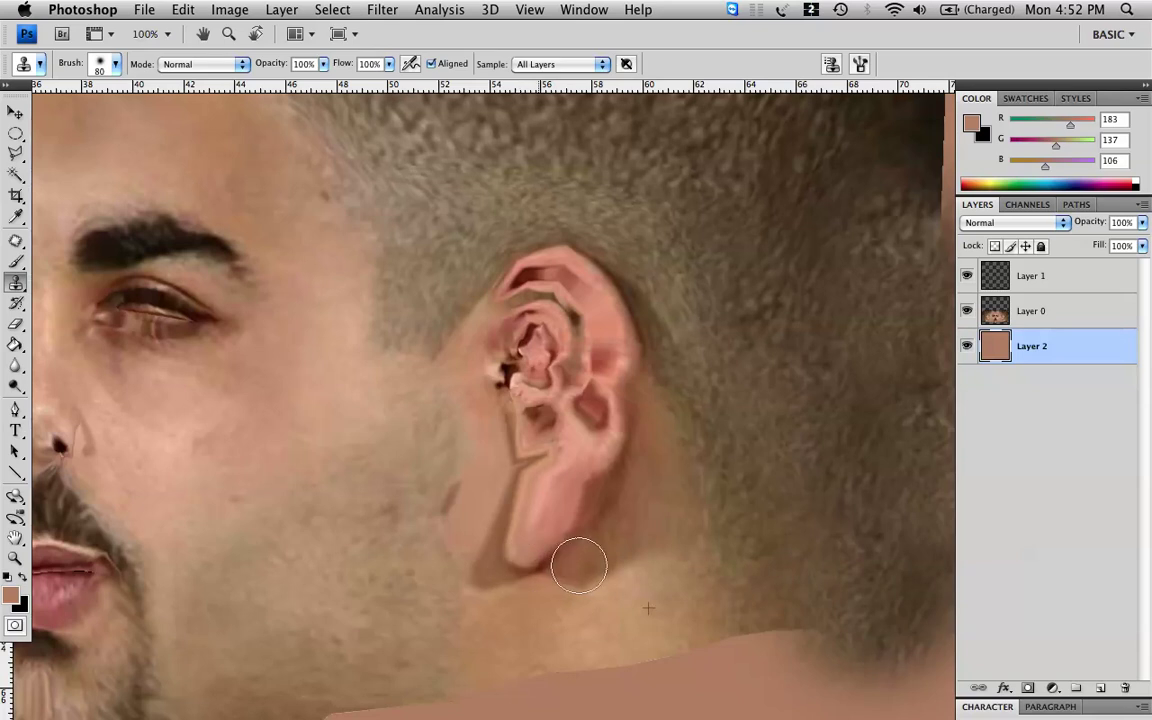
# - On Layer 0, clone neck skin over the earlobe and its shadow in the right half of the texture
pyautogui.moveTo(599, 560)
pyautogui.mouseDown()
pyautogui.moveTo(622, 545)
pyautogui.moveTo(617, 525)
pyautogui.mouseUp()
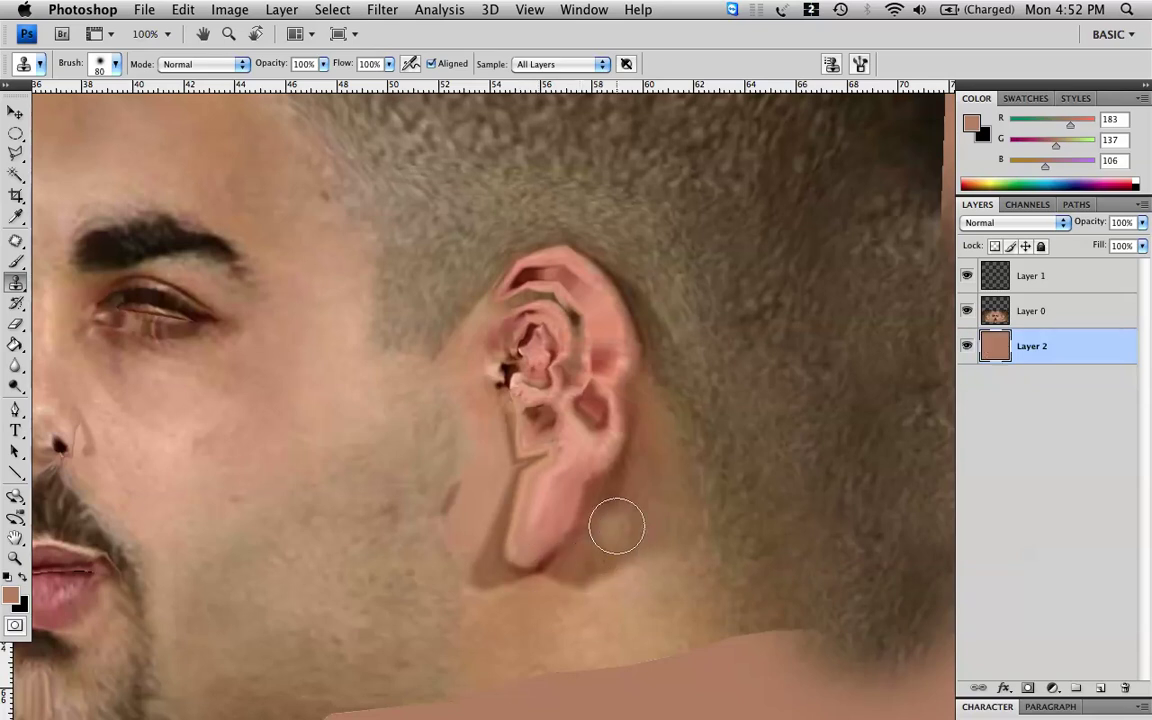
pyautogui.click(1043, 312)
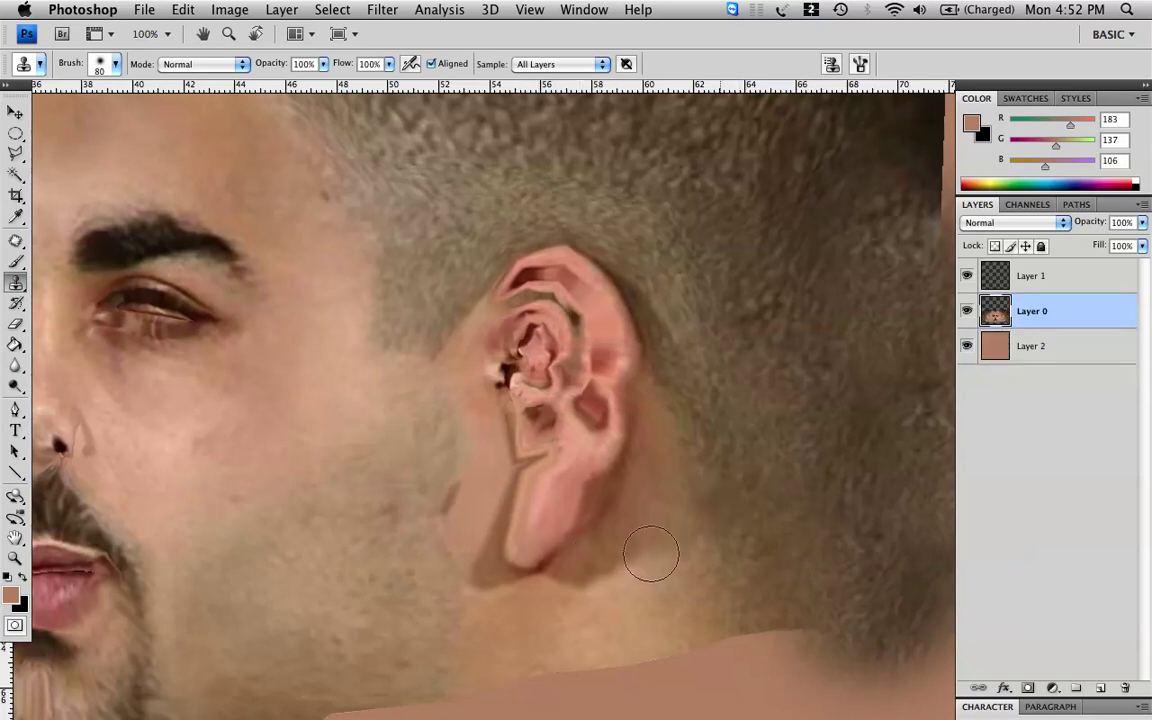
pyautogui.moveTo(595, 607)
pyautogui.mouseDown()
pyautogui.moveTo(520, 570)
pyautogui.moveTo(522, 553)
pyautogui.moveTo(596, 535)
pyautogui.moveTo(537, 531)
pyautogui.moveTo(560, 496)
pyautogui.moveTo(577, 601)
pyautogui.moveTo(527, 540)
pyautogui.moveTo(522, 506)
pyautogui.moveTo(524, 576)
pyautogui.moveTo(601, 622)
pyautogui.mouseUp()
pyautogui.click(481, 573)
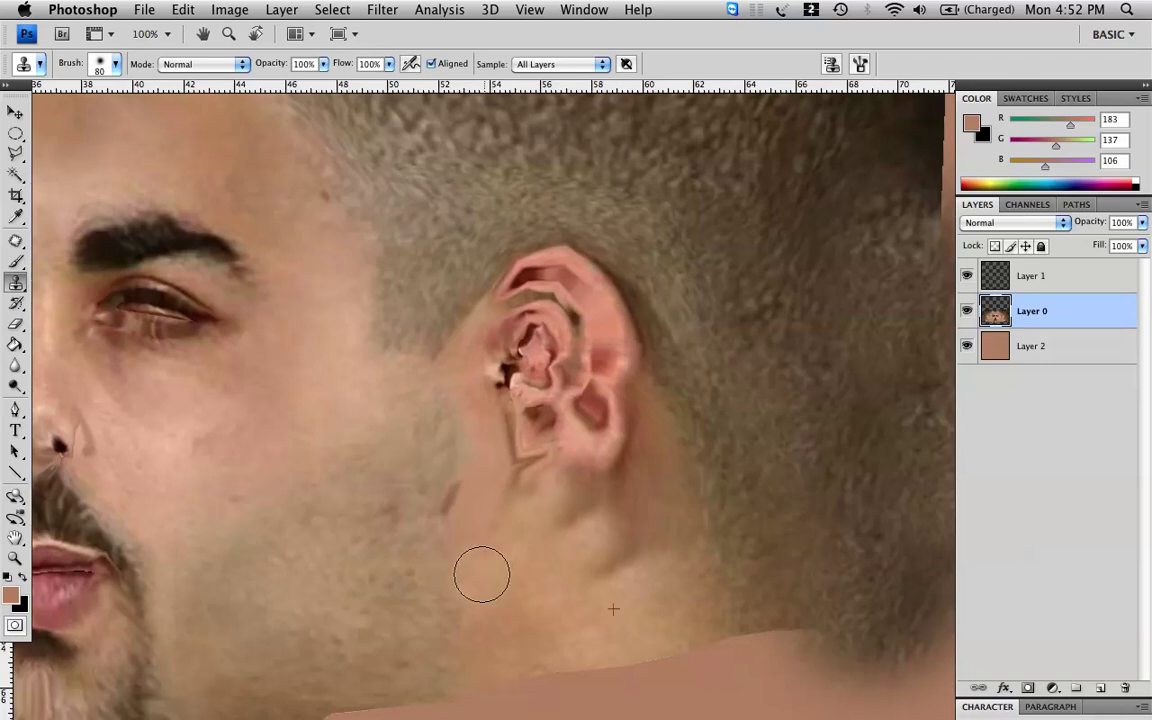
pyautogui.moveTo(580, 580)
pyautogui.mouseDown()
pyautogui.moveTo(656, 496)
pyautogui.moveTo(554, 580)
pyautogui.moveTo(676, 509)
pyautogui.moveTo(661, 524)
pyautogui.moveTo(656, 482)
pyautogui.moveTo(578, 512)
pyautogui.moveTo(611, 453)
pyautogui.moveTo(617, 411)
pyautogui.mouseUp()
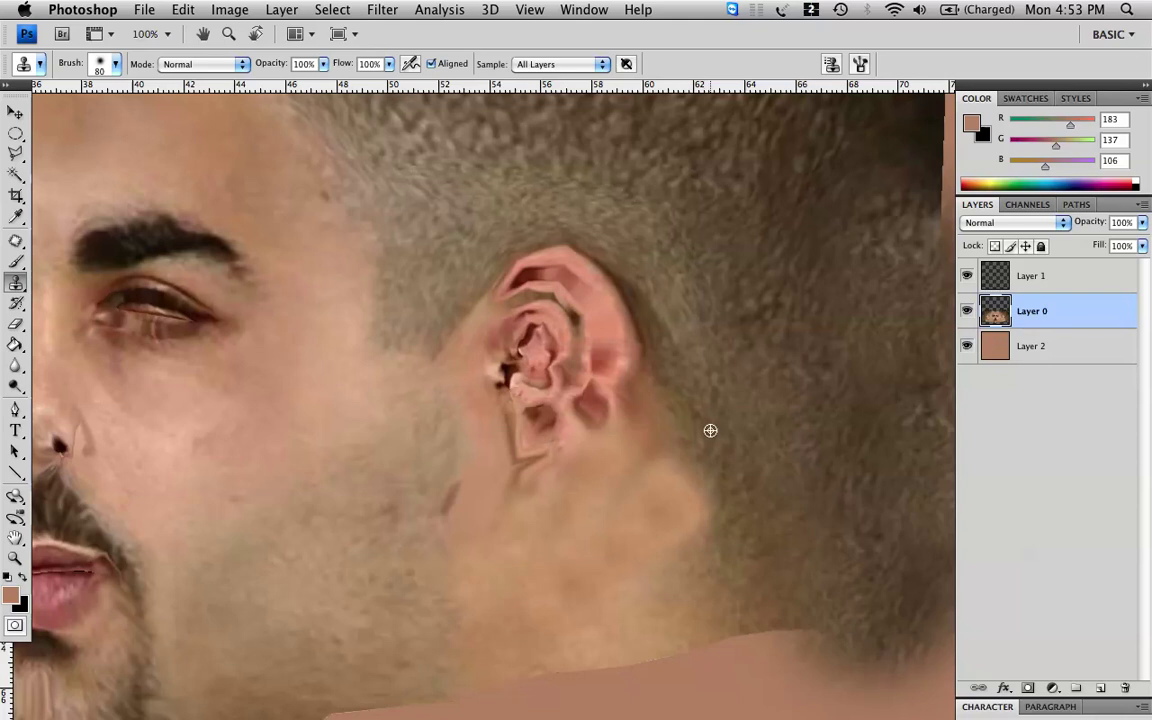
# - Clone nearby skin over the outer rim of the same ear and undo the last stroke across its top
pyautogui.keyDown('alt'); pyautogui.click(679, 462); pyautogui.keyUp('alt')
pyautogui.moveTo(652, 404)
pyautogui.mouseDown()
pyautogui.moveTo(622, 339)
pyautogui.moveTo(609, 339)
pyautogui.moveTo(607, 310)
pyautogui.moveTo(612, 368)
pyautogui.moveTo(617, 270)
pyautogui.moveTo(614, 282)
pyautogui.moveTo(607, 265)
pyautogui.moveTo(540, 240)
pyautogui.mouseUp()
pyautogui.moveTo(689, 262)
pyautogui.mouseDown()
pyautogui.moveTo(588, 292)
pyautogui.moveTo(568, 258)
pyautogui.moveTo(488, 232)
pyautogui.mouseUp()
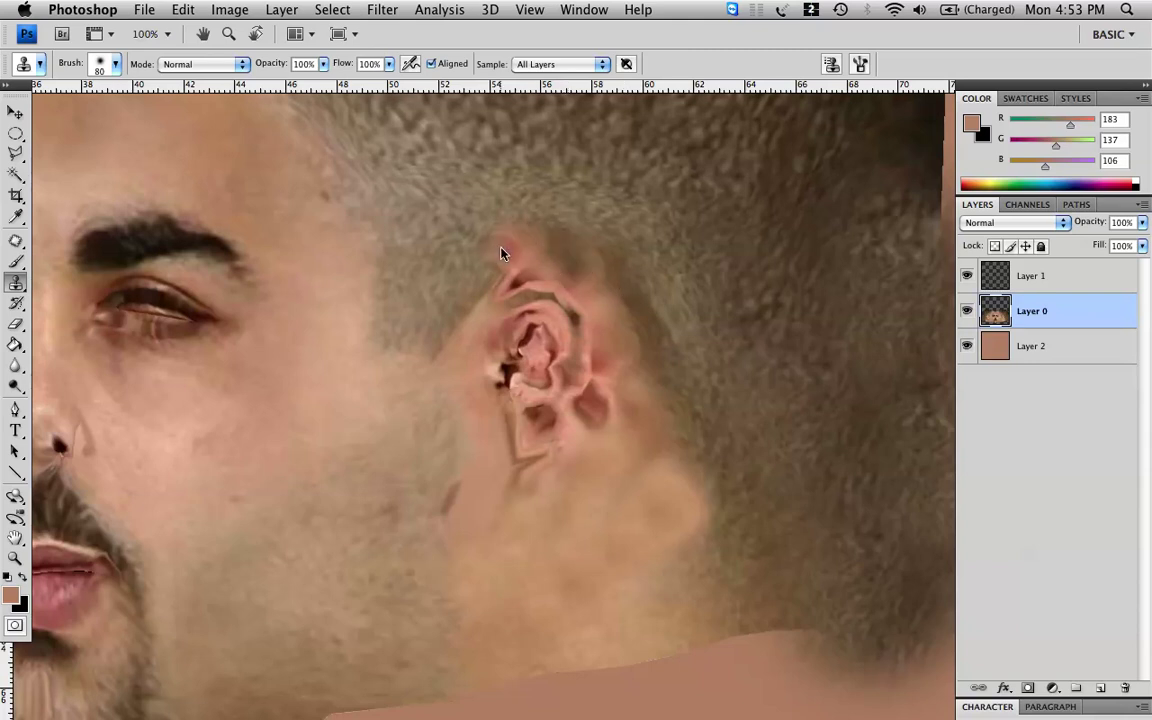
pyautogui.press('super+z')
# - Clone neck skin over the lower edge of that ear and the area just beneath it
pyautogui.keyDown('alt'); pyautogui.click(588, 518); pyautogui.keyUp('alt')
pyautogui.moveTo(643, 514); pyautogui.dragTo(661, 496)
pyautogui.moveTo(591, 465); pyautogui.dragTo(612, 452)
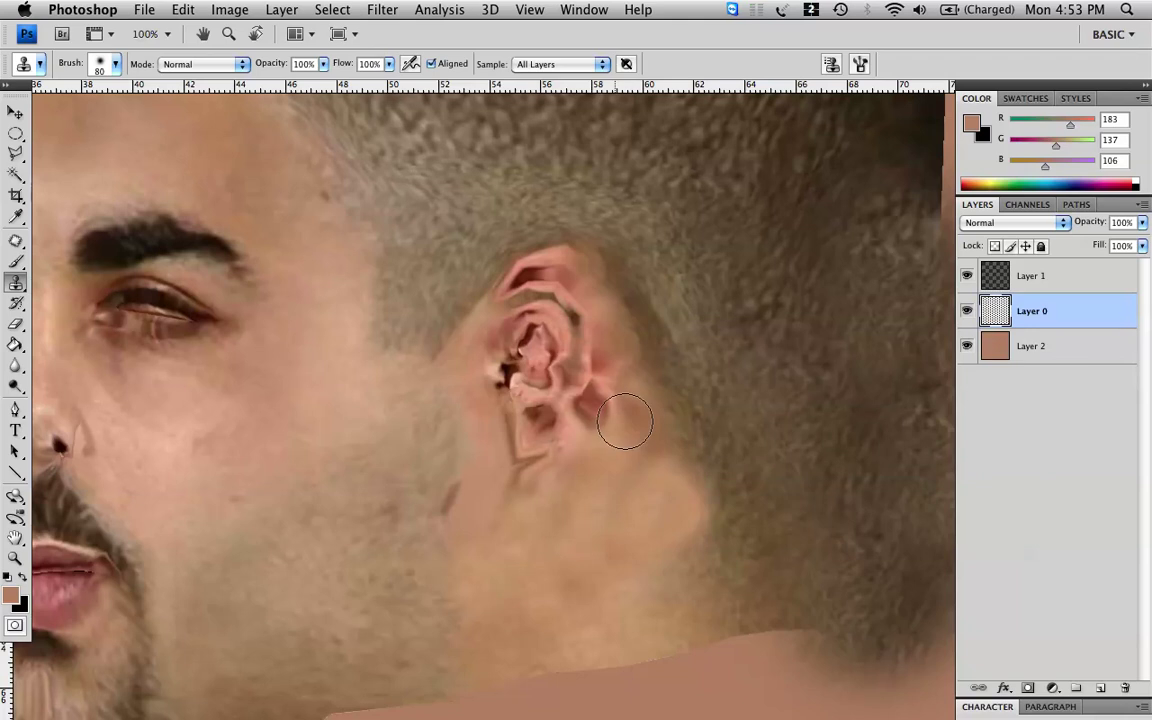
pyautogui.keyDown('alt'); pyautogui.click(542, 532); pyautogui.keyUp('alt')
pyautogui.click(485, 485)
pyautogui.click(528, 486)
# - Switch to Maya to examine the ear area on the head model, and return to the texture in Photoshop
pyautogui.press('super+minus')
pyautogui.press('super+minus')
pyautogui.press('super+minus')
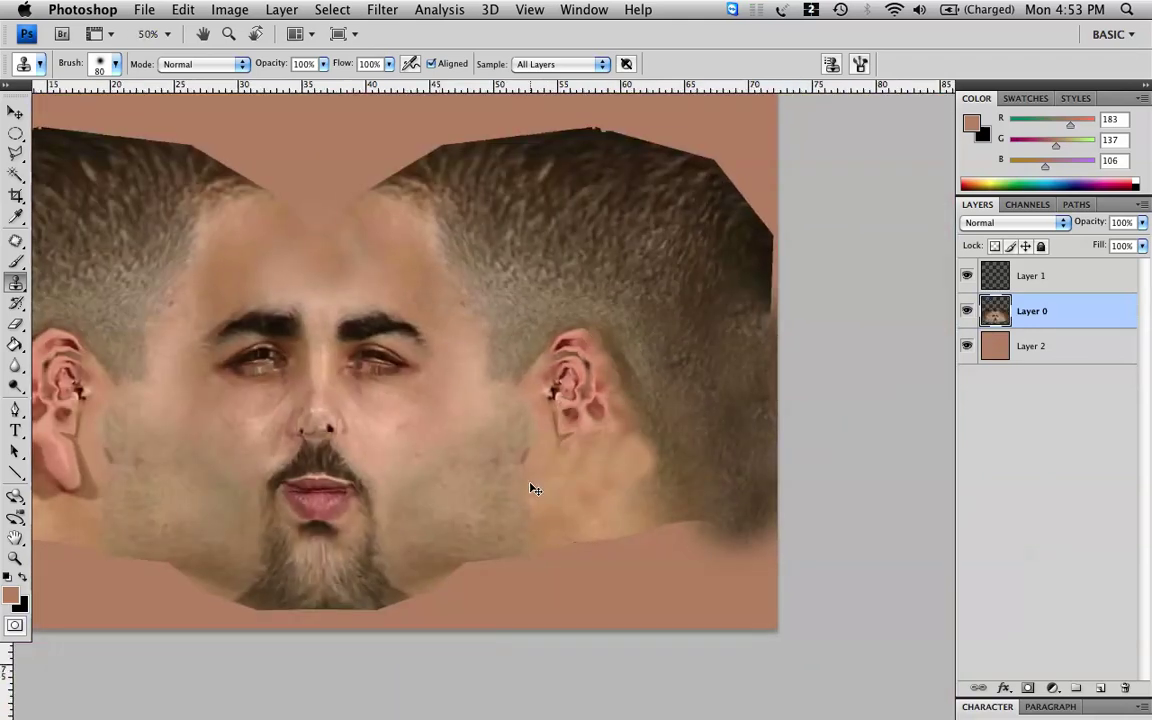
pyautogui.press('super+h')
pyautogui.press('F8')
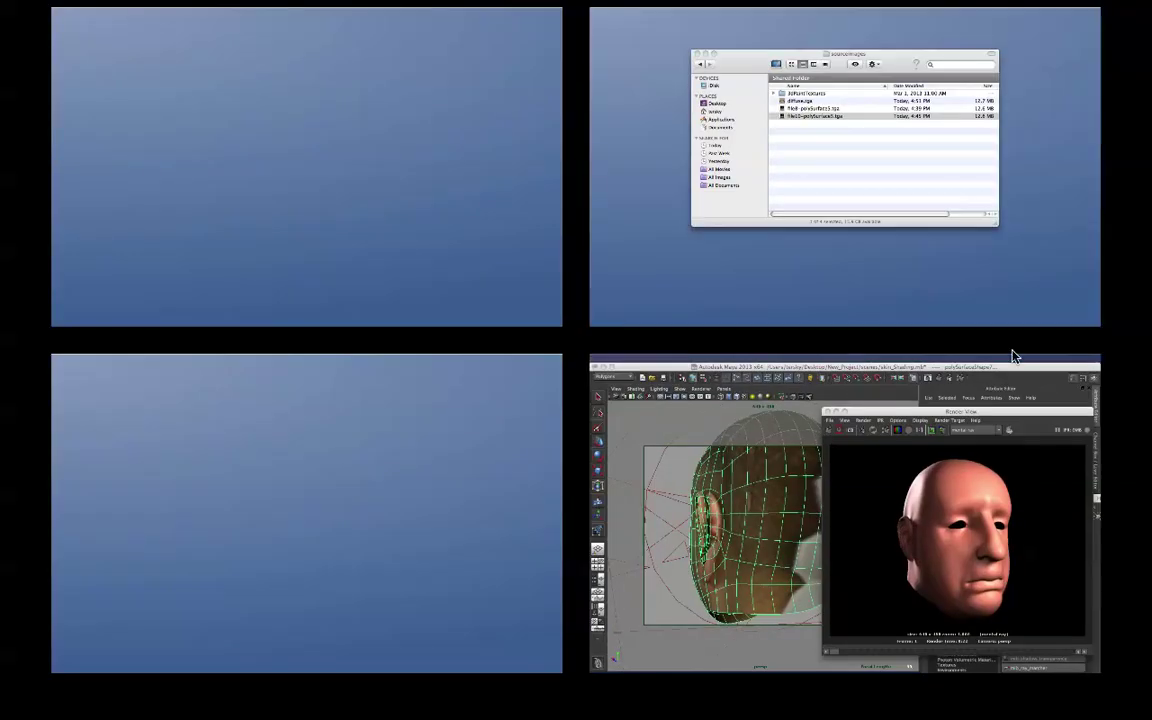
pyautogui.click(764, 444)
pyautogui.keyDown('alt'); pyautogui.moveTo(303, 365); pyautogui.dragTo(383, 381); pyautogui.keyUp('alt')
pyautogui.press('F8')
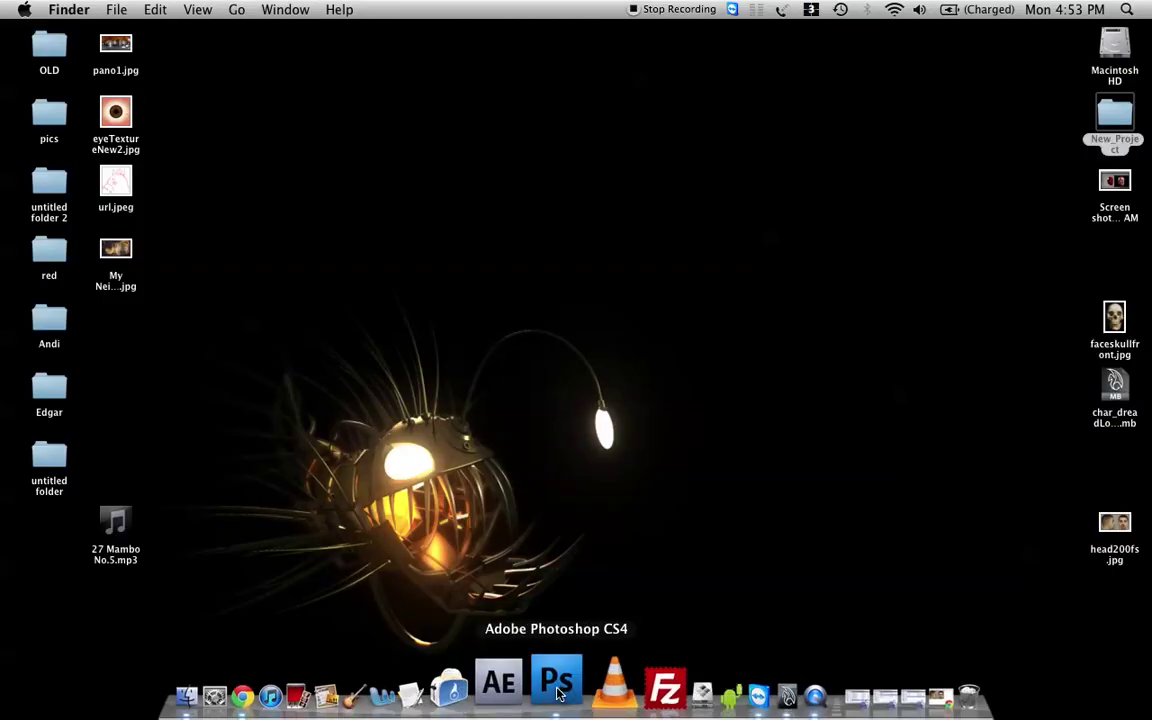
pyautogui.click(535, 688)
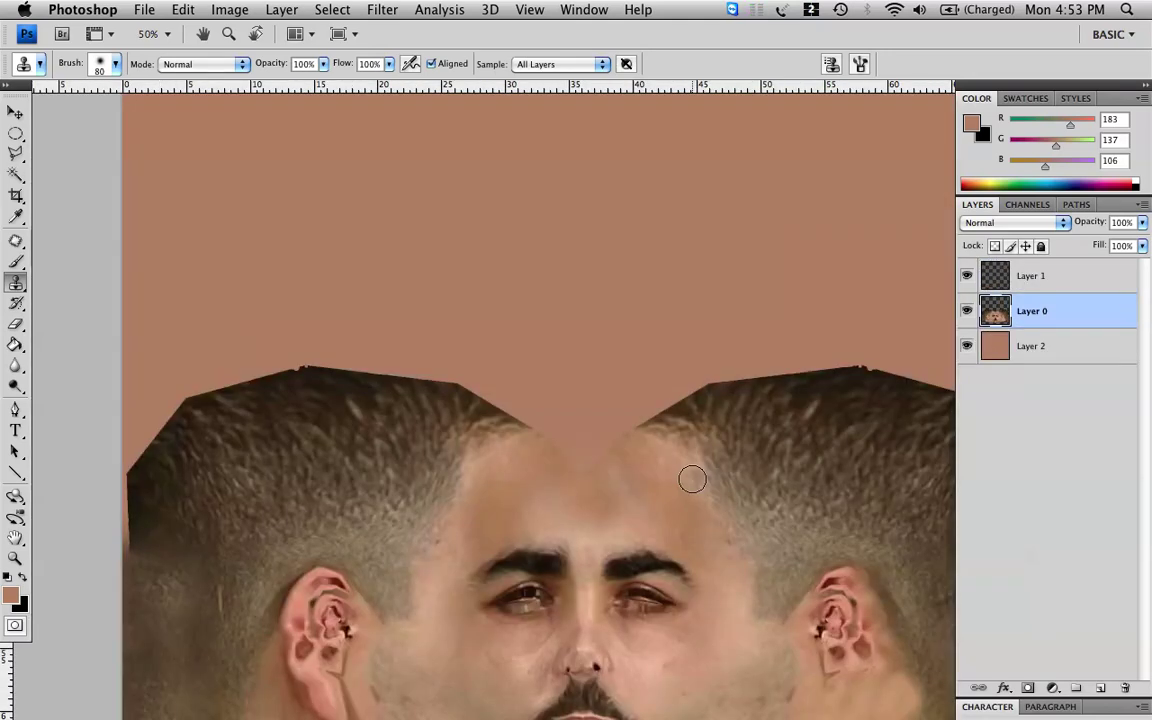
pyautogui.moveTo(705, 527); pyautogui.dragTo(600, 338)
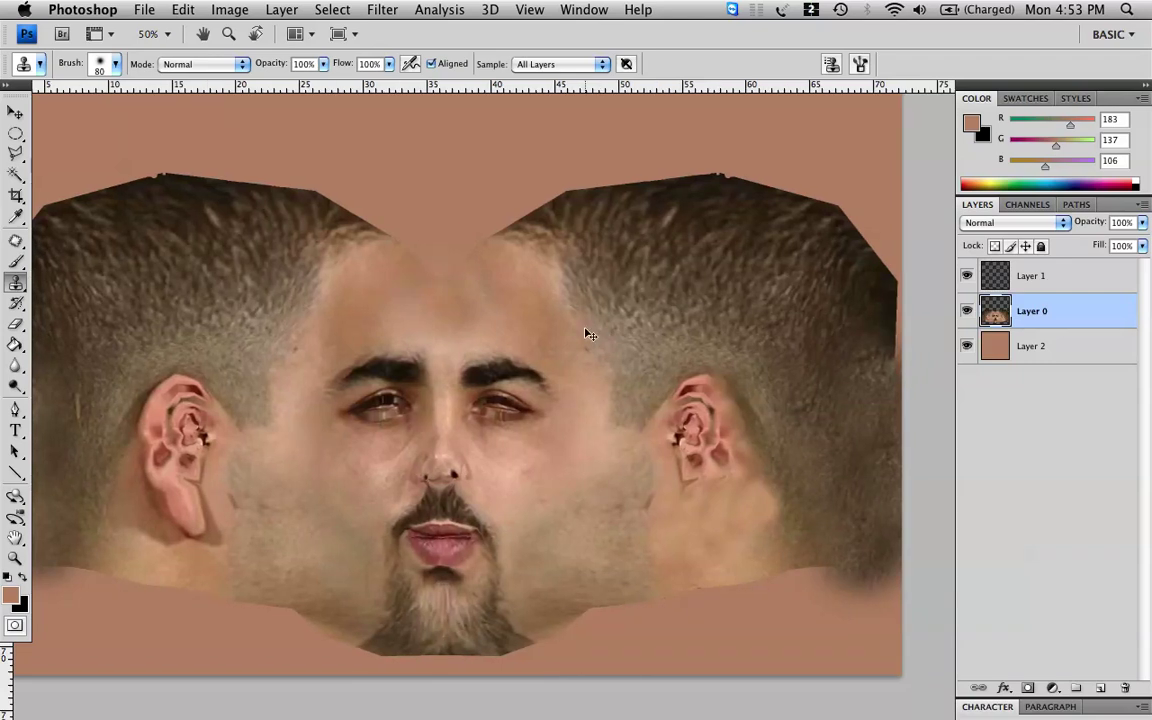
pyautogui.press('super+minus')
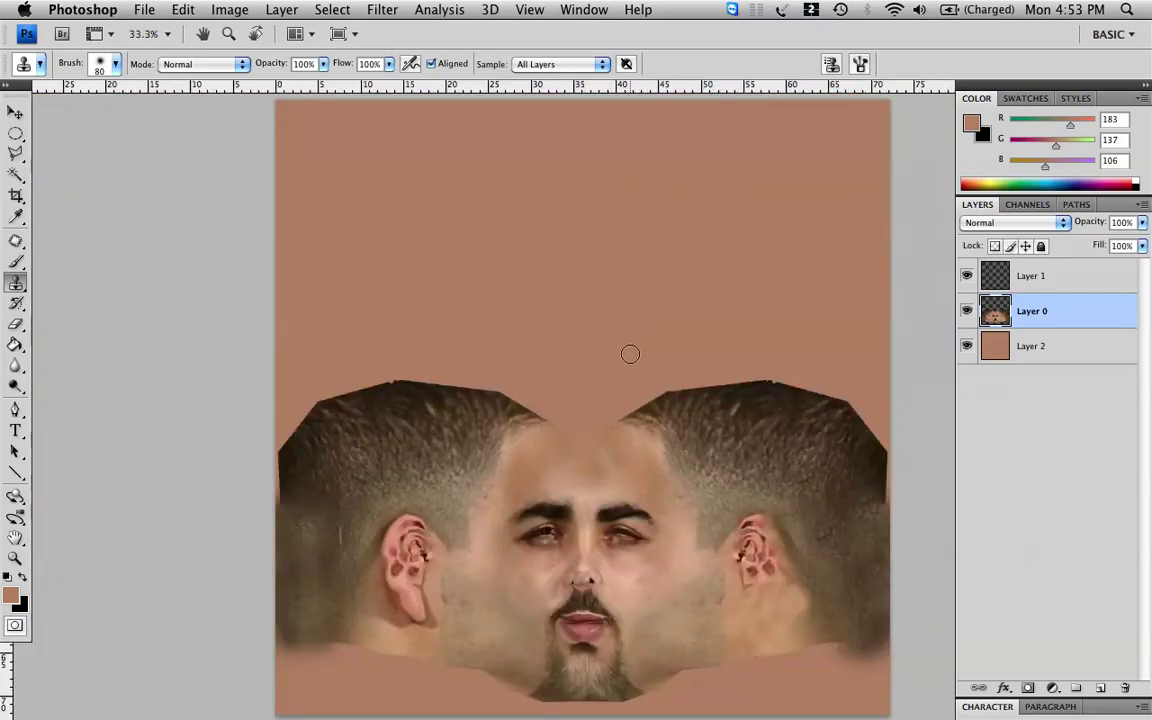
pyautogui.press('m')
pyautogui.moveTo(578, 342); pyautogui.dragTo(1031, 617)
pyautogui.moveTo(506, 322); pyautogui.dragTo(751, 644)
pyautogui.hotkey('ctrl', 'd')
# - Select the right half of the face texture with the Polygonal Lasso, cutting along the vertical centre line of the face
pyautogui.press('l')
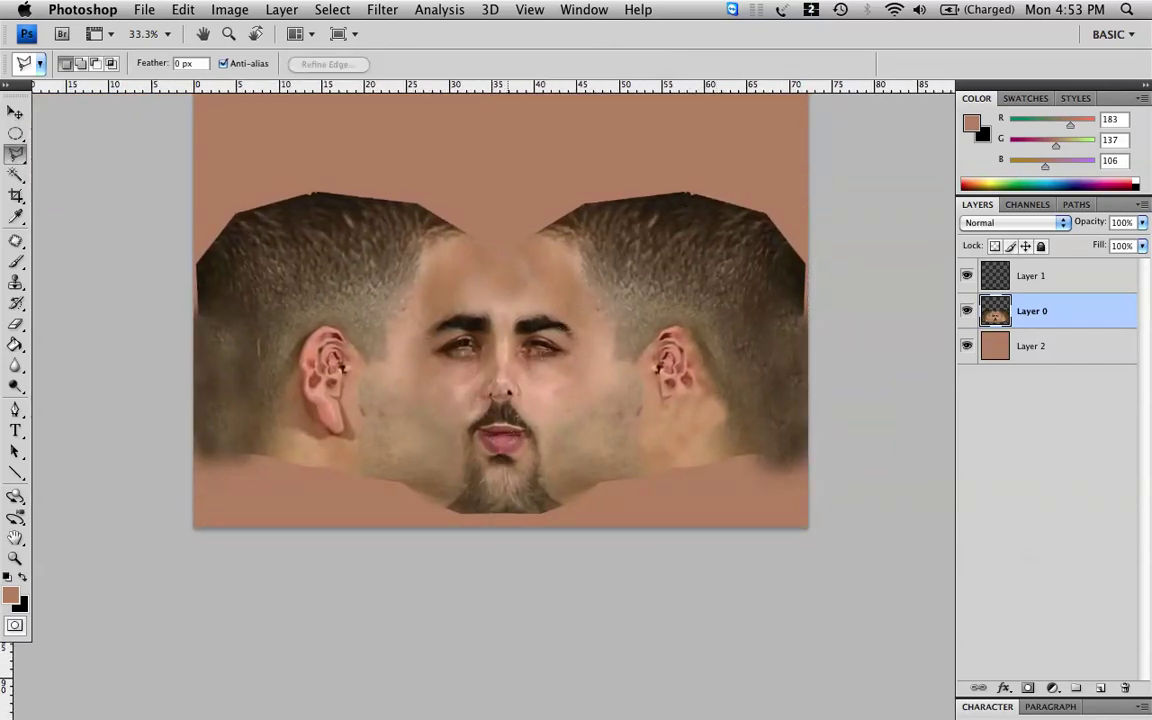
pyautogui.press('super+s')
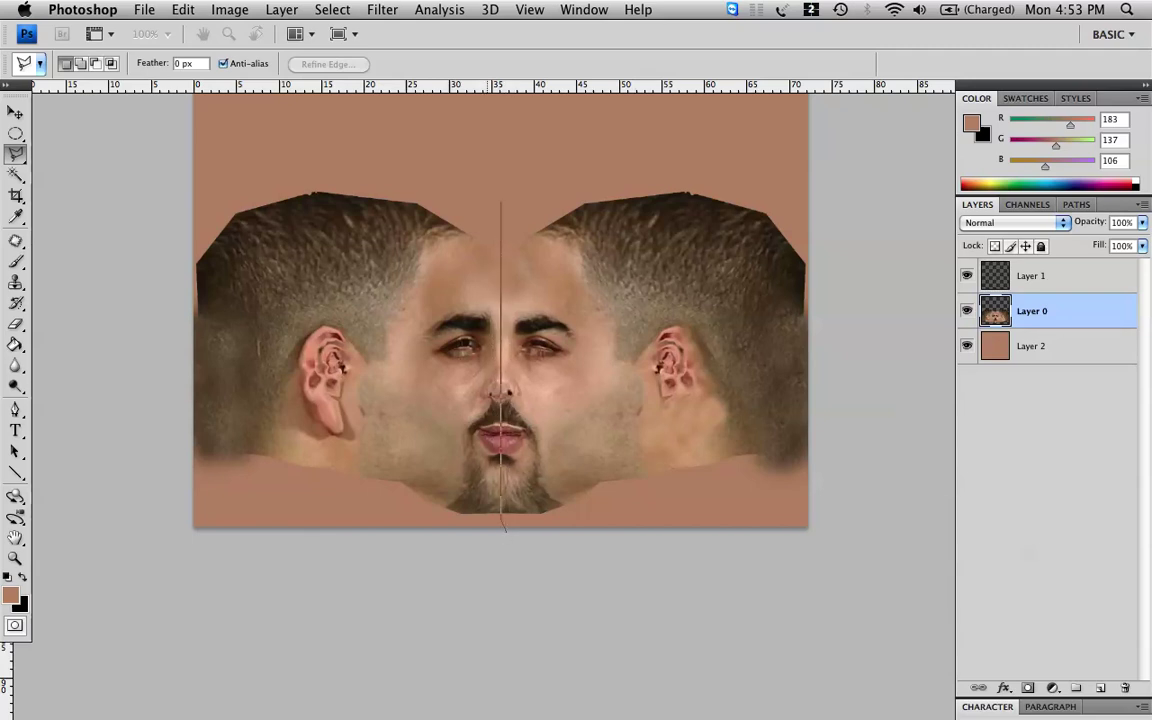
pyautogui.scroll(5, 501, 202)
pyautogui.click(501, 430)
pyautogui.click(883, 468)
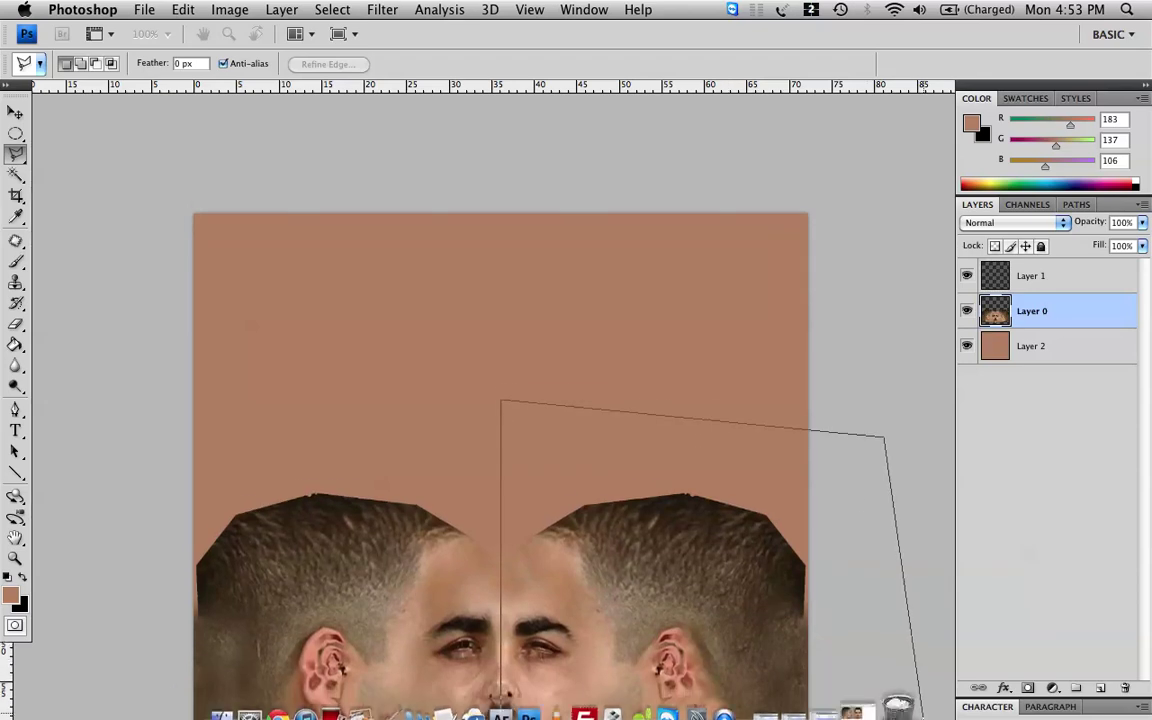
pyautogui.scroll(-5, 885, 420)
pyautogui.click(887, 596)
pyautogui.click(509, 590)
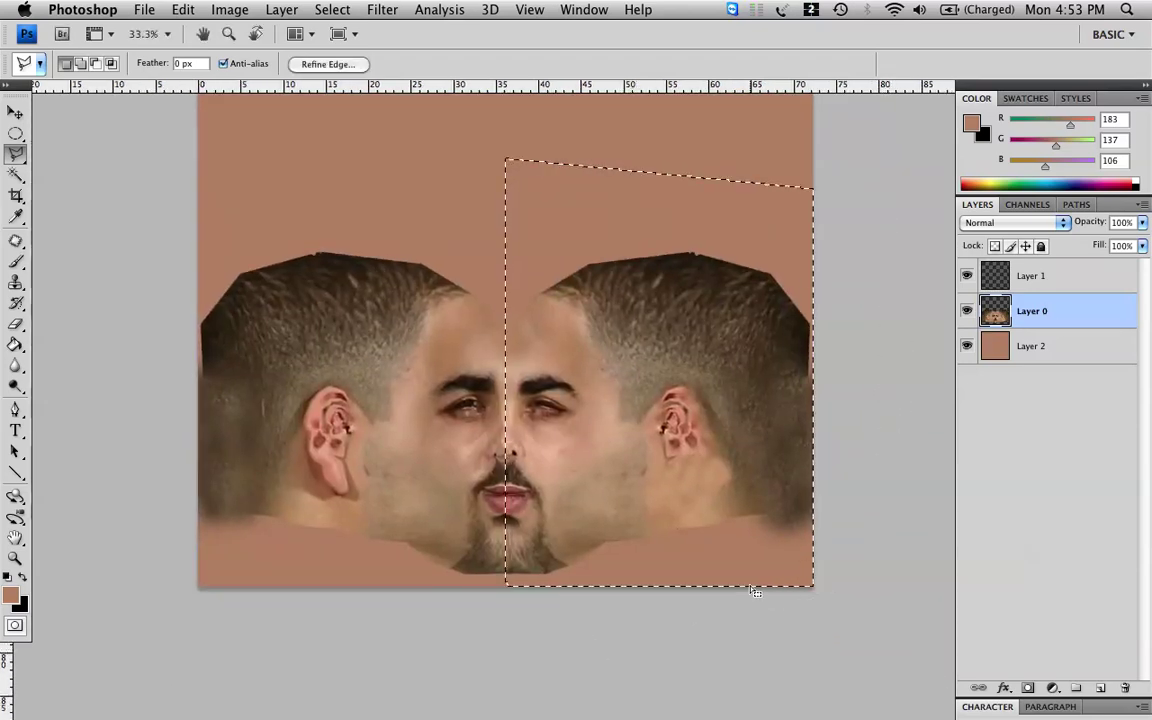
# - Copy the selected half to a new layer and flip it horizontally about the face's centre line onto the other half
pyautogui.press('super+j')
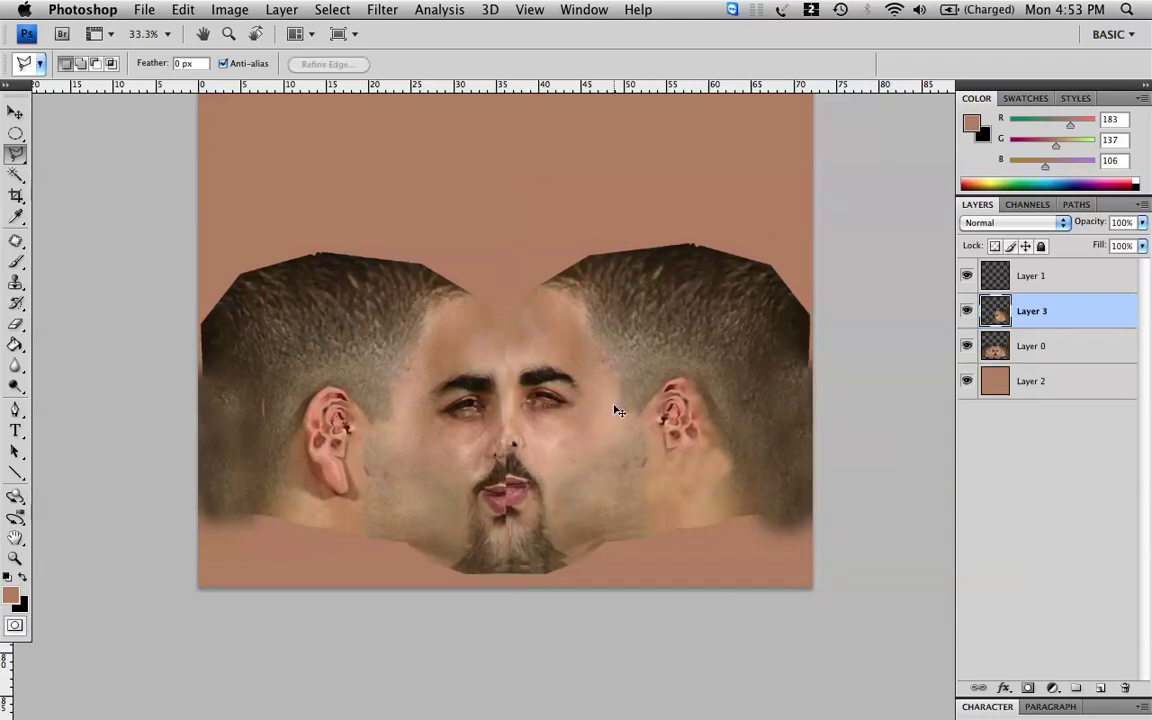
pyautogui.press('super+t')
pyautogui.hotkey('shift', 'Down')
pyautogui.hotkey('shift', 'Down')
pyautogui.hotkey('shift', 'Down')
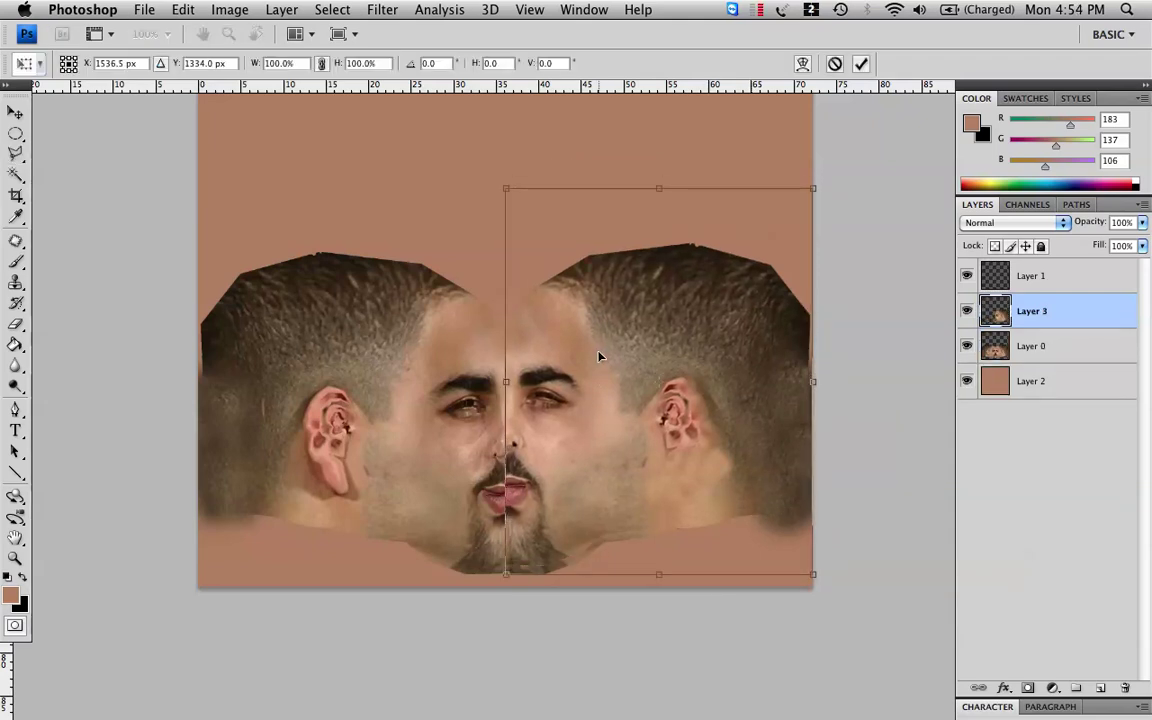
pyautogui.moveTo(659, 384); pyautogui.dragTo(506, 381)
pyautogui.rightClick(594, 369)
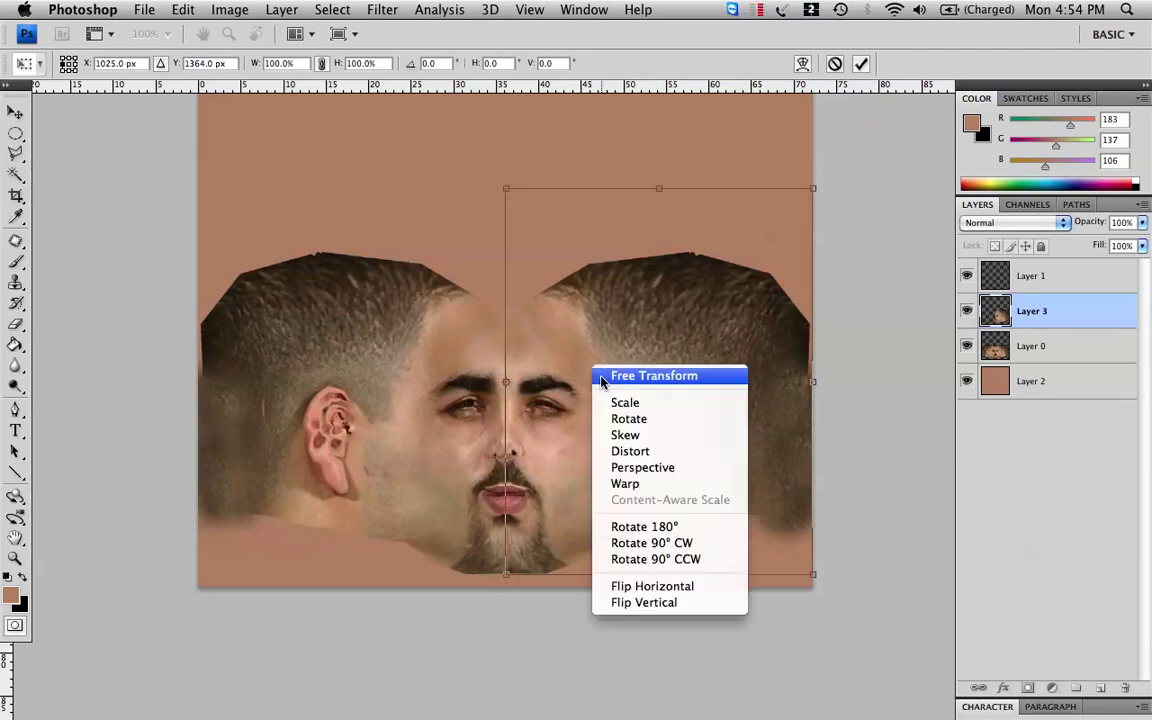
pyautogui.click(702, 586)
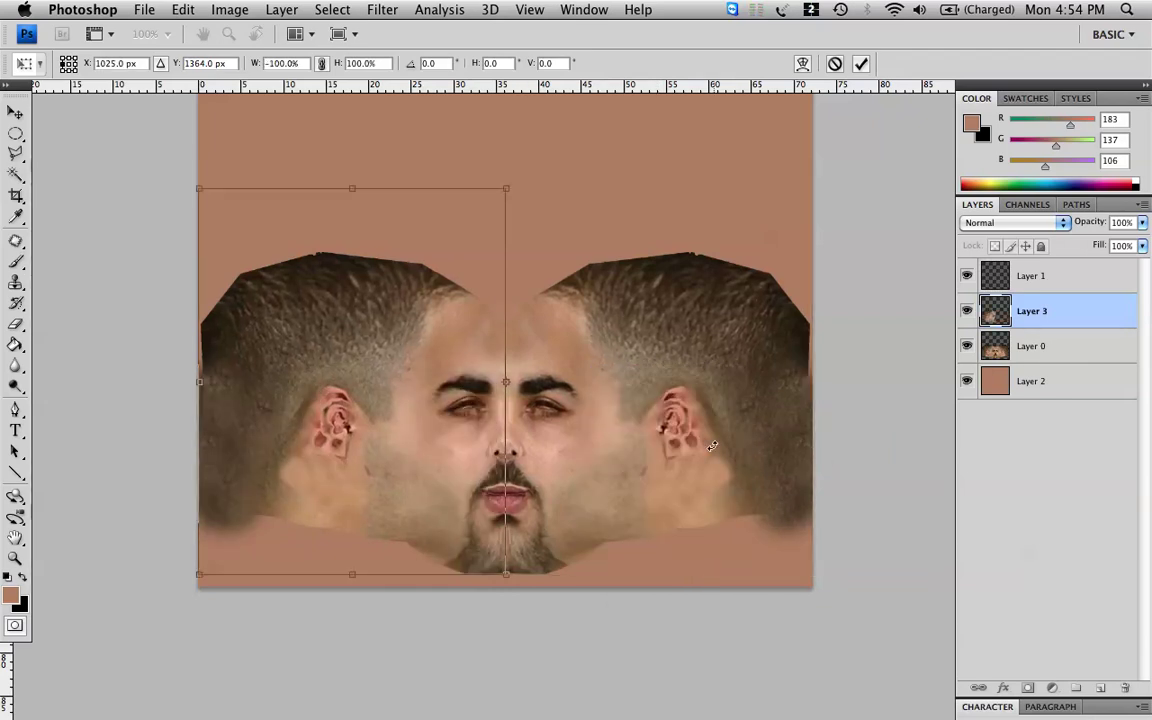
pyautogui.press('Return')
pyautogui.press('l')
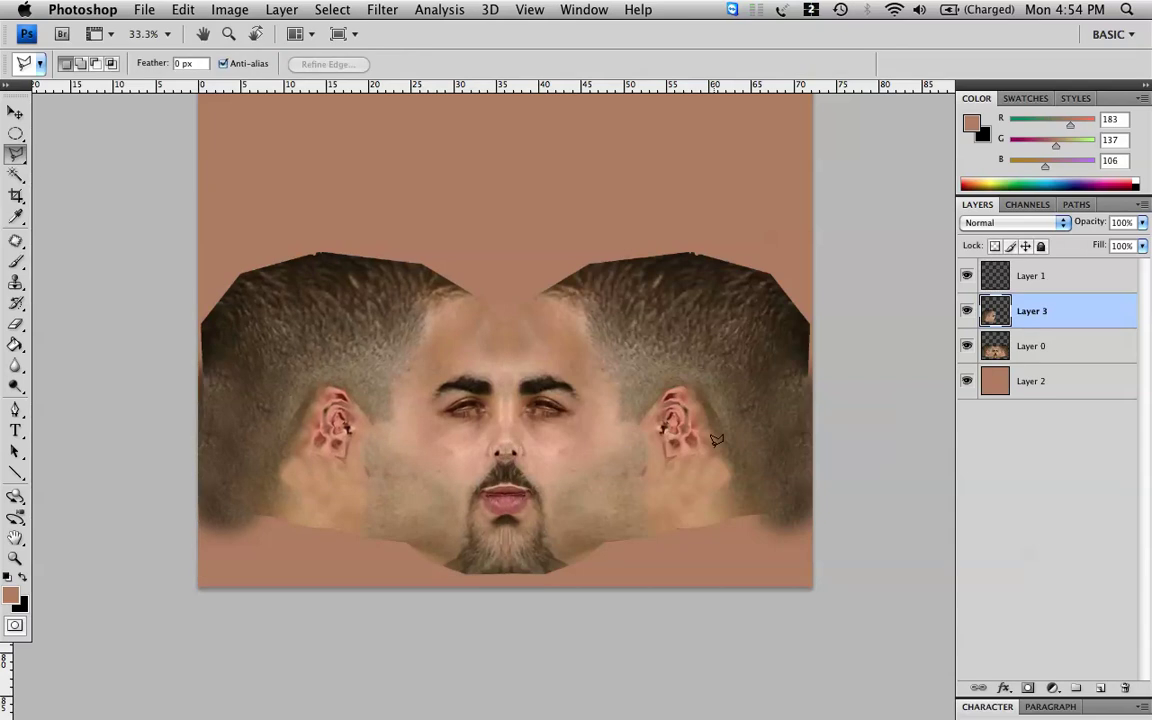
# - Erase the mirrored layer along the middle of the face and lower its opacity to 82%
pyautogui.press('v')
pyautogui.press('Right')
pyautogui.press('Right')
pyautogui.press('Right')
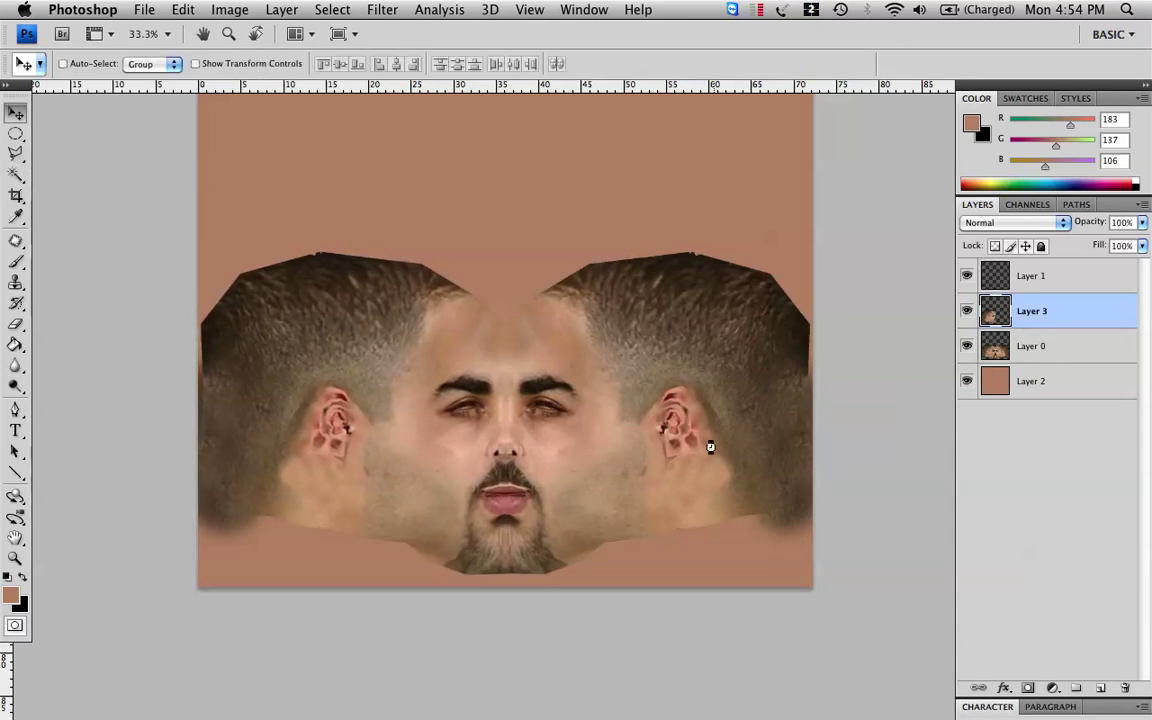
pyautogui.press('F12')
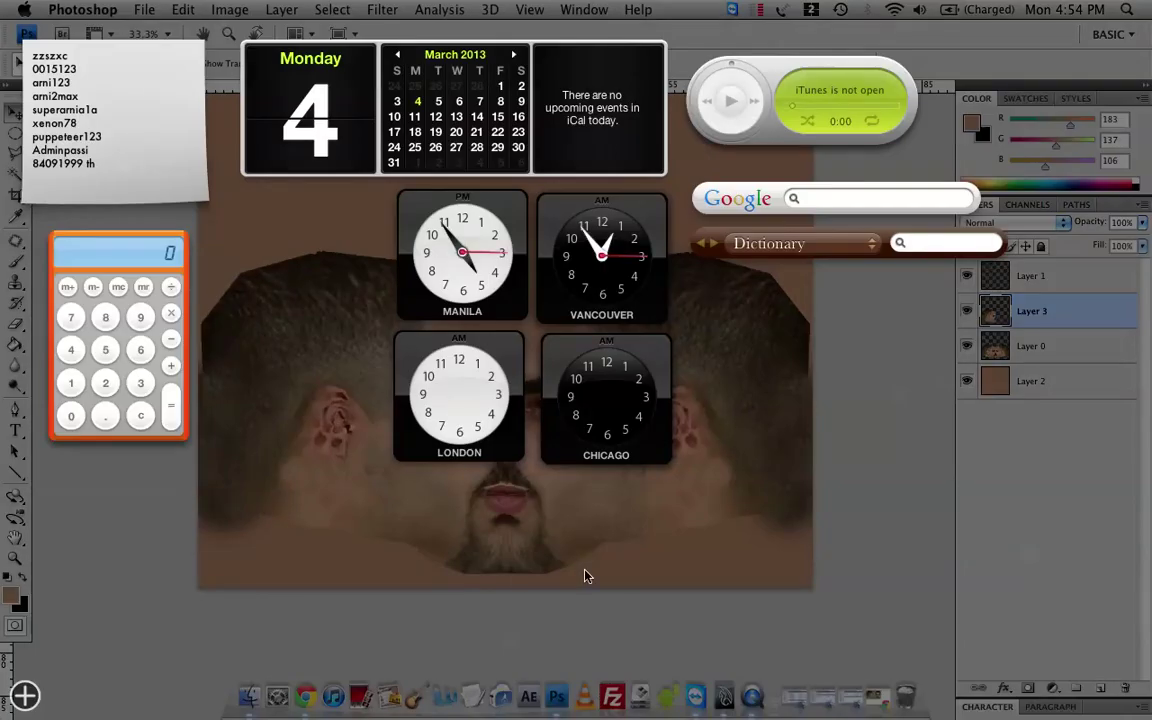
pyautogui.press('F12')
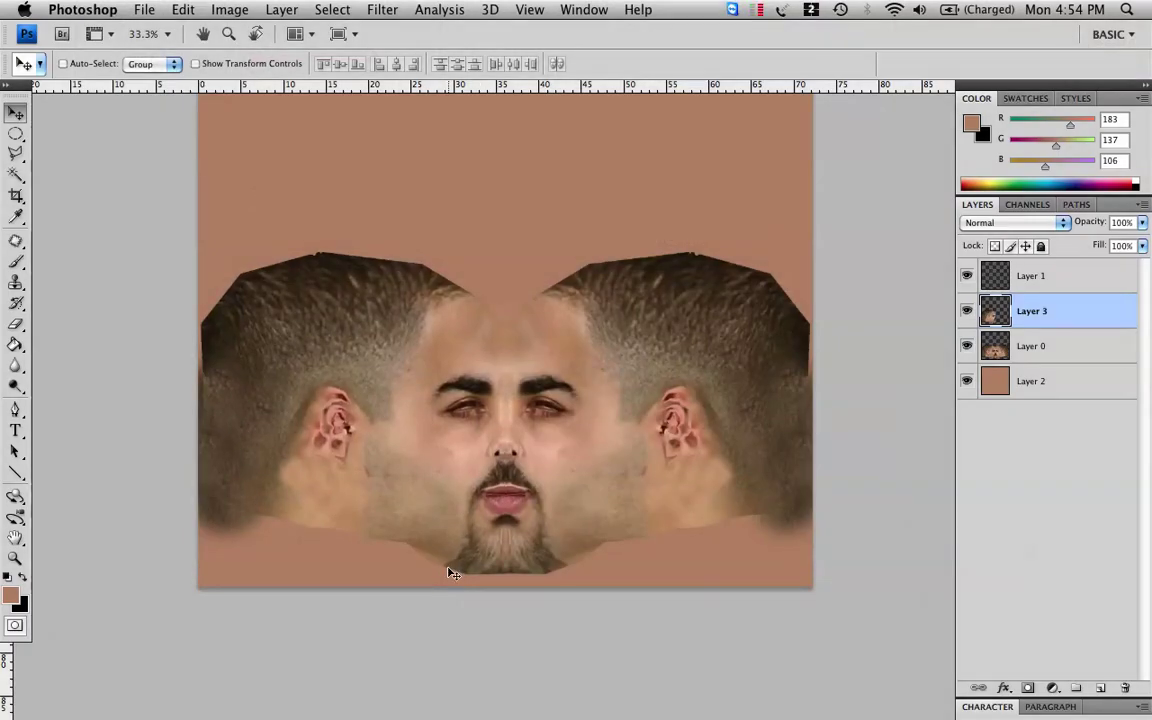
pyautogui.press('e')
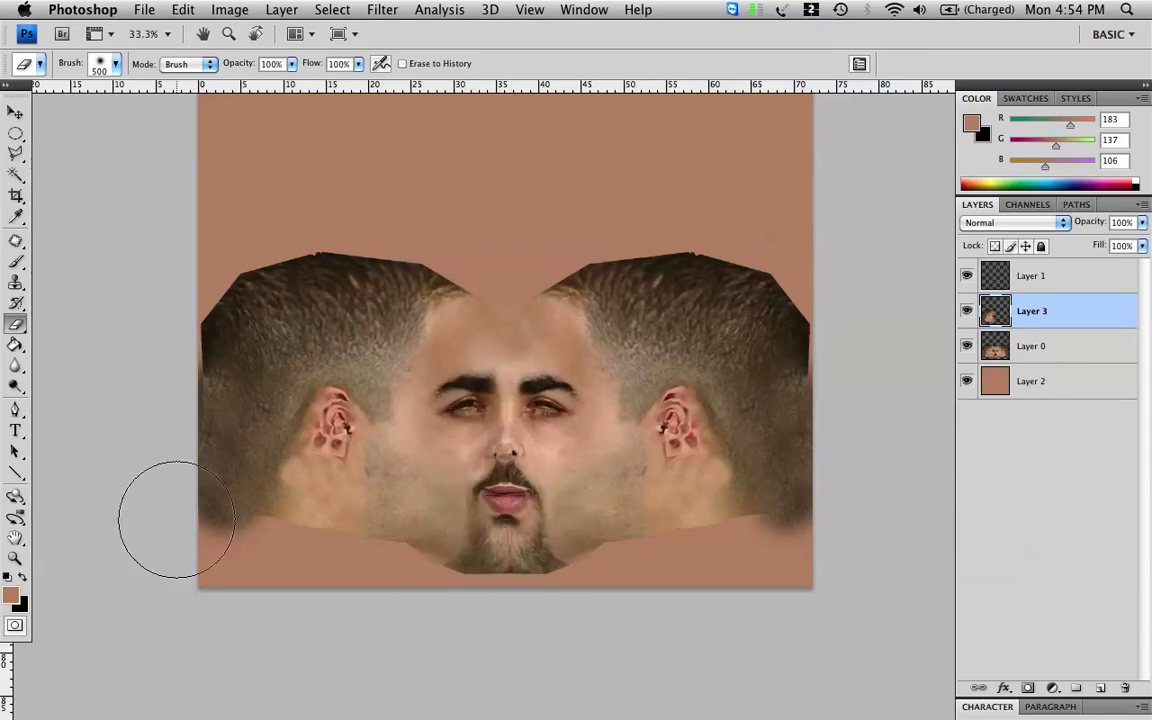
pyautogui.press('v')
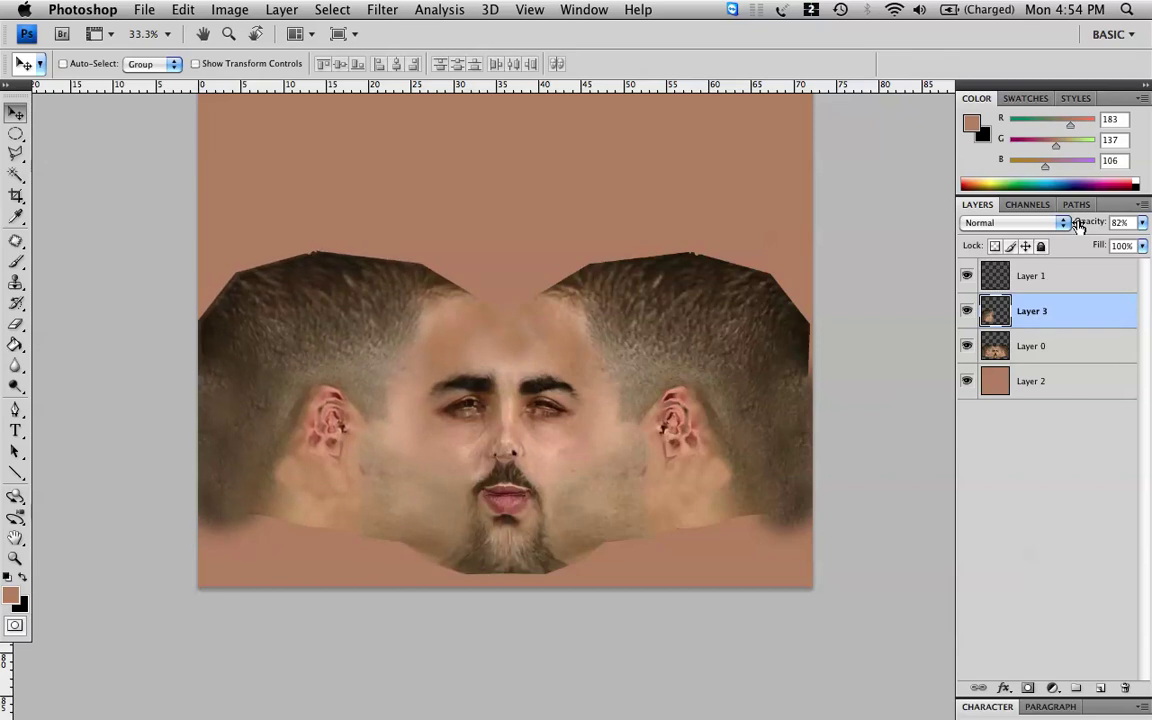
# - Nudge the mirrored layer right and slightly up to line up with the head beneath, and lower its opacity to 58%
pyautogui.press('super+equal')
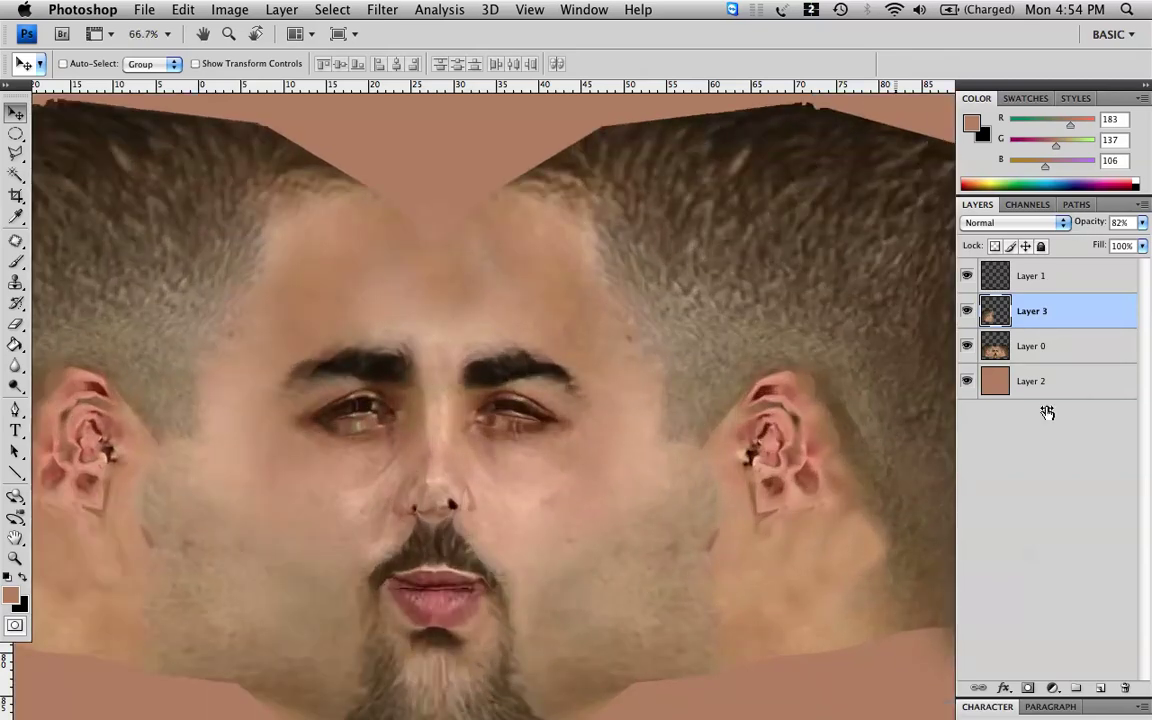
pyautogui.moveTo(337, 368); pyautogui.dragTo(574, 363)
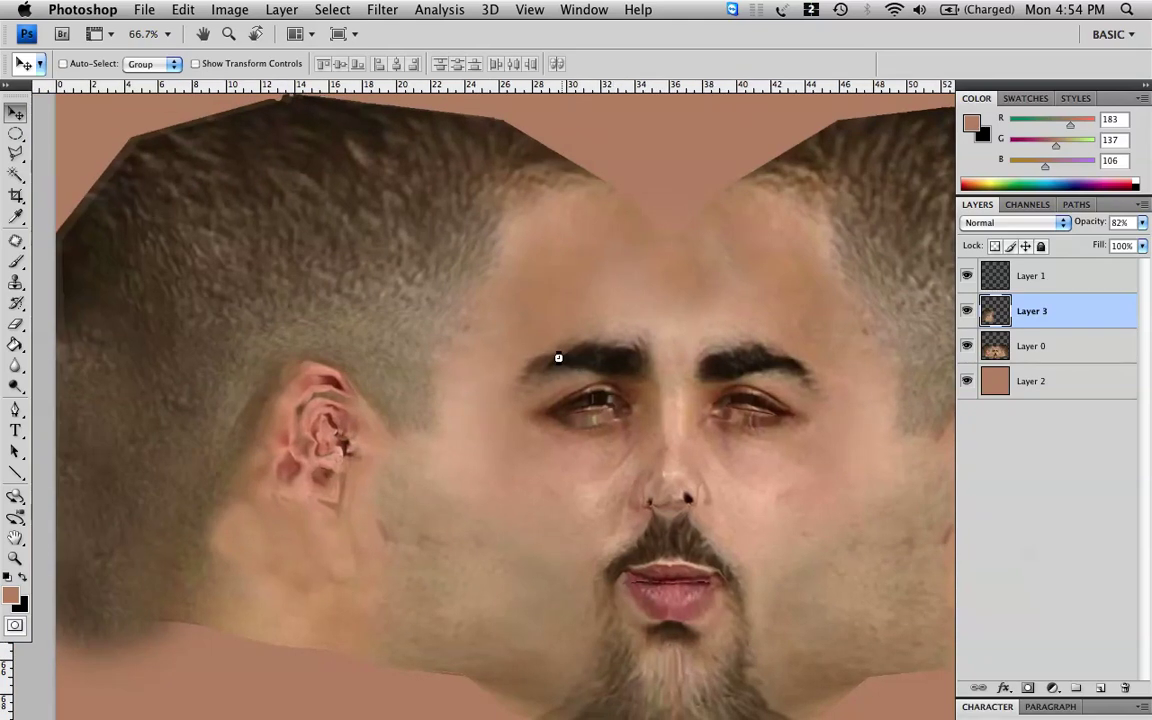
pyautogui.press('Right')
pyautogui.press('Right')
pyautogui.press('Right')
pyautogui.press('Right')
pyautogui.press('Right')
pyautogui.press('Right')
pyautogui.press('Right')
pyautogui.press('Right')
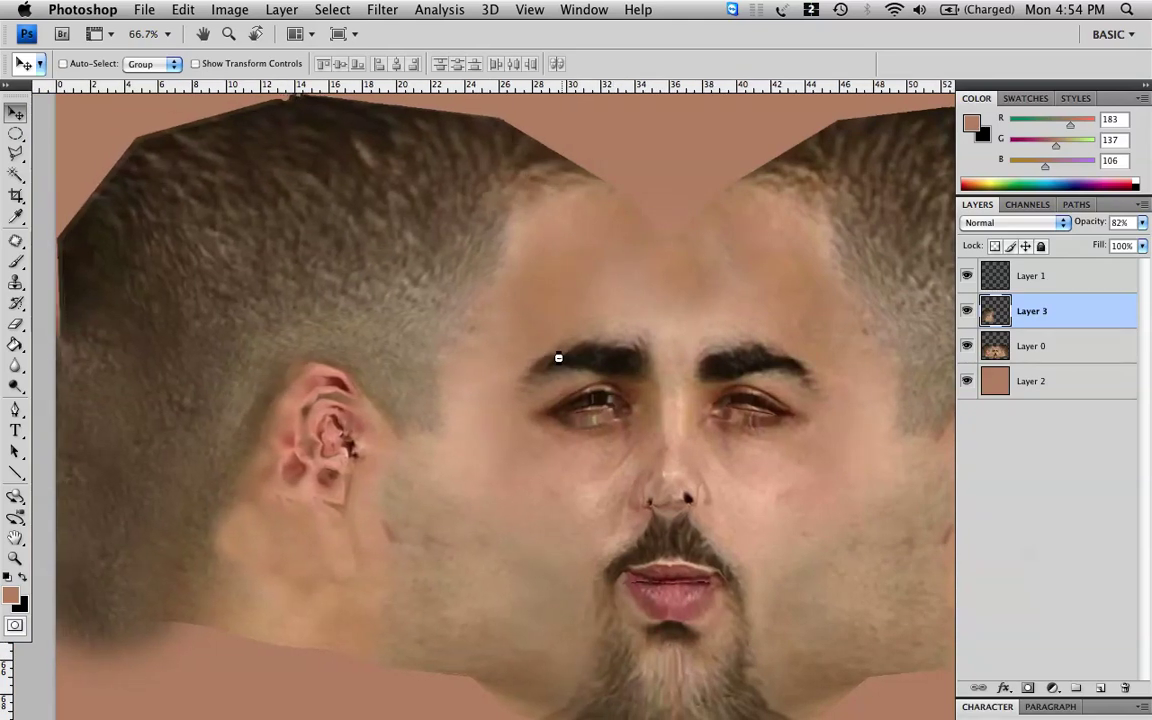
pyautogui.press('Right')
pyautogui.press('Up')
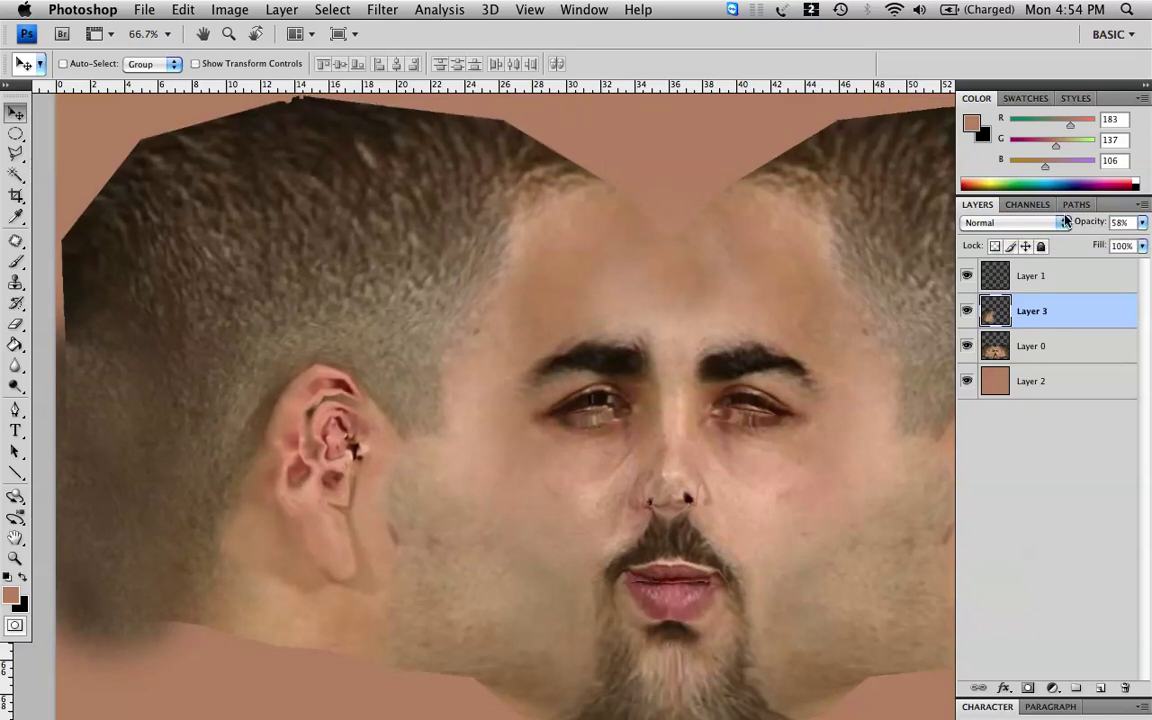
# - Set the mirrored layer's opacity back to 100%
pyautogui.press('super+minus')
pyautogui.press('super+minus')
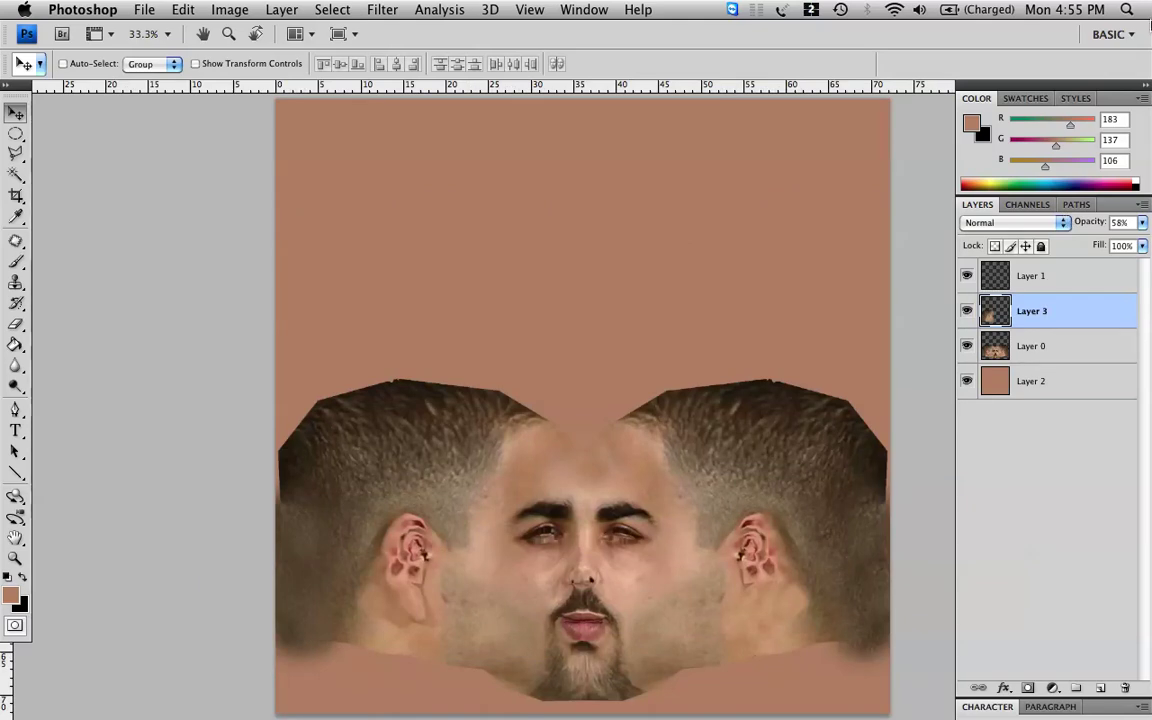
pyautogui.moveTo(1090, 224); pyautogui.dragTo(1147, 235)
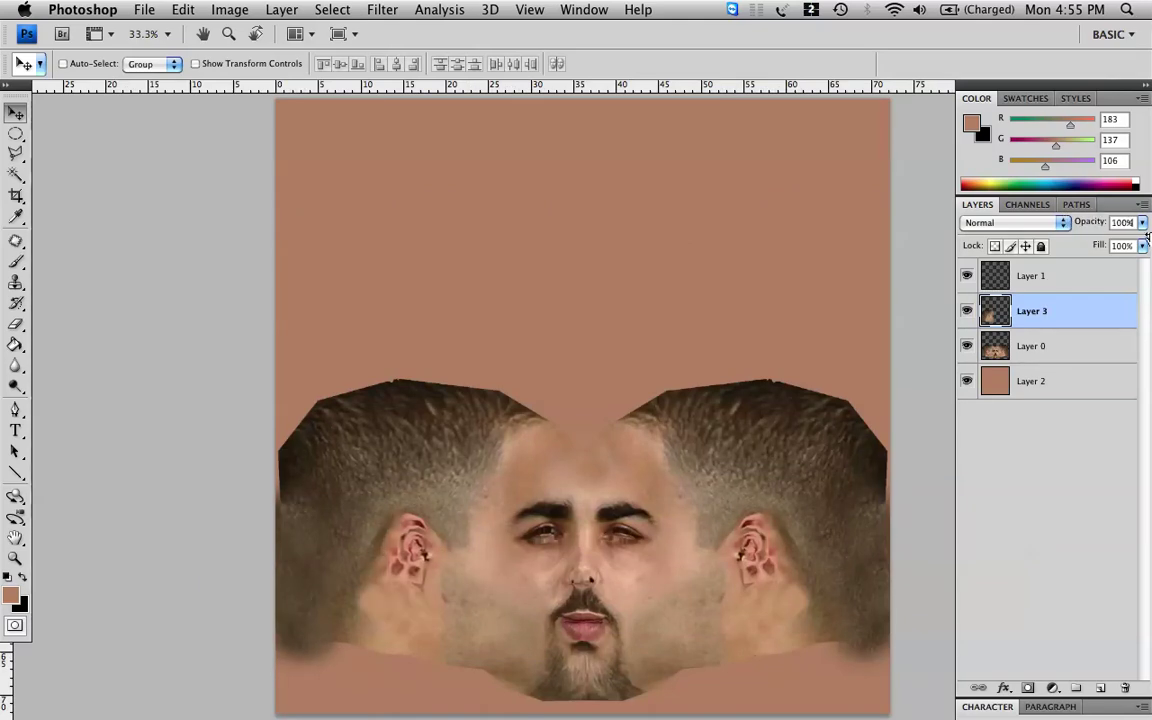
# - Save a Targa copy of the head texture over diffuse.tga in the sourceimages folder at 24 bits/pixel
pyautogui.press('super+shift+s')
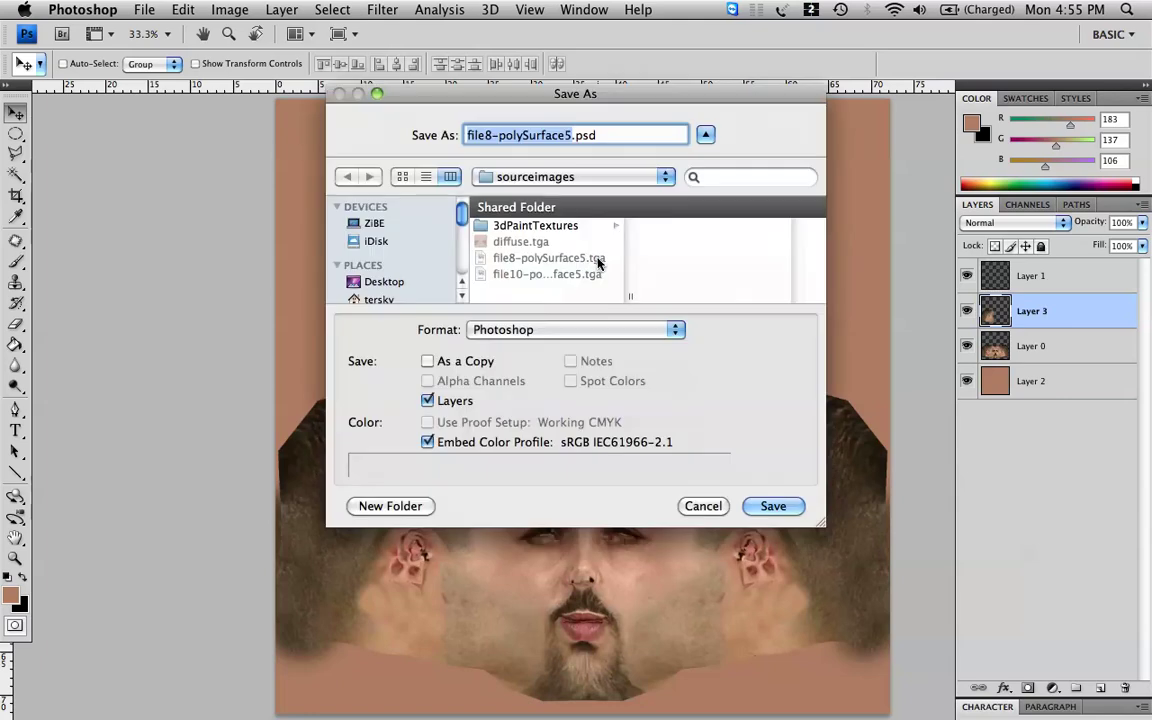
pyautogui.click(490, 330)
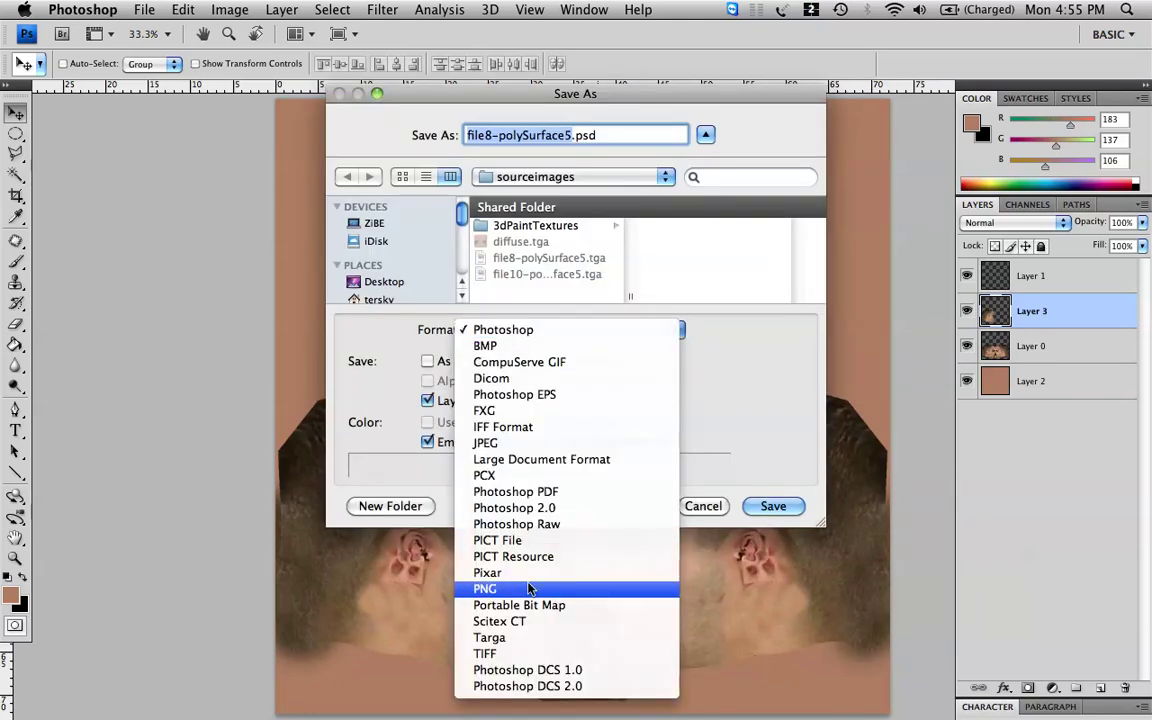
pyautogui.click(500, 637)
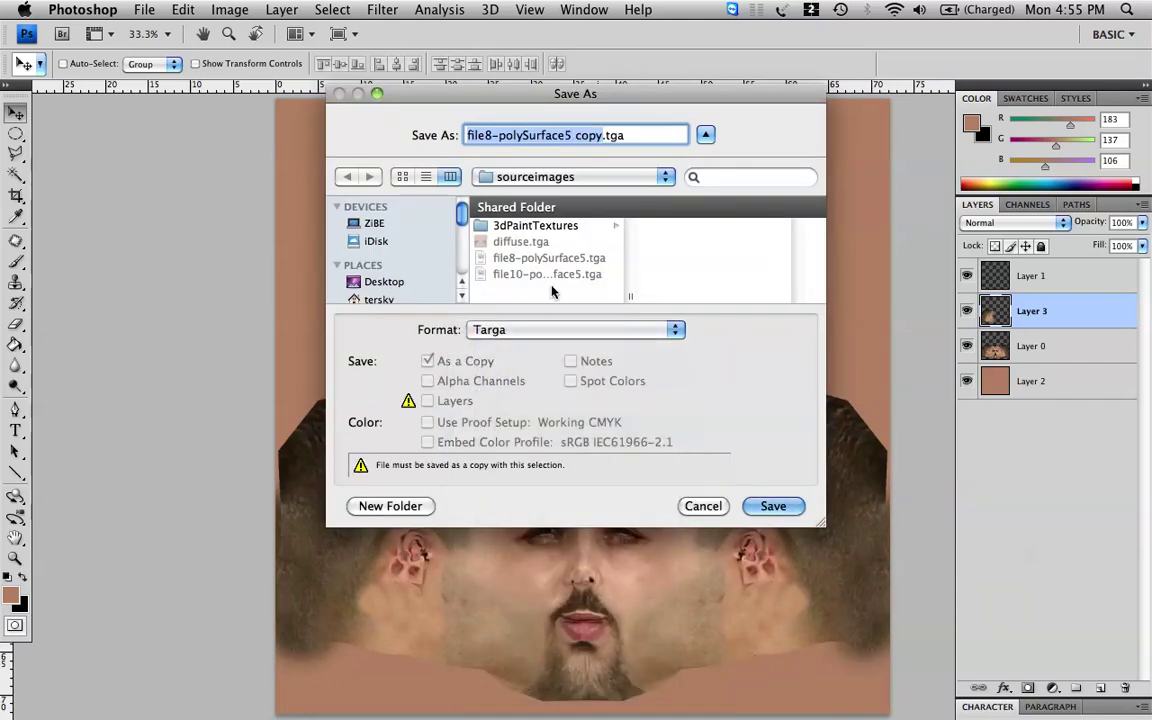
pyautogui.click(515, 242)
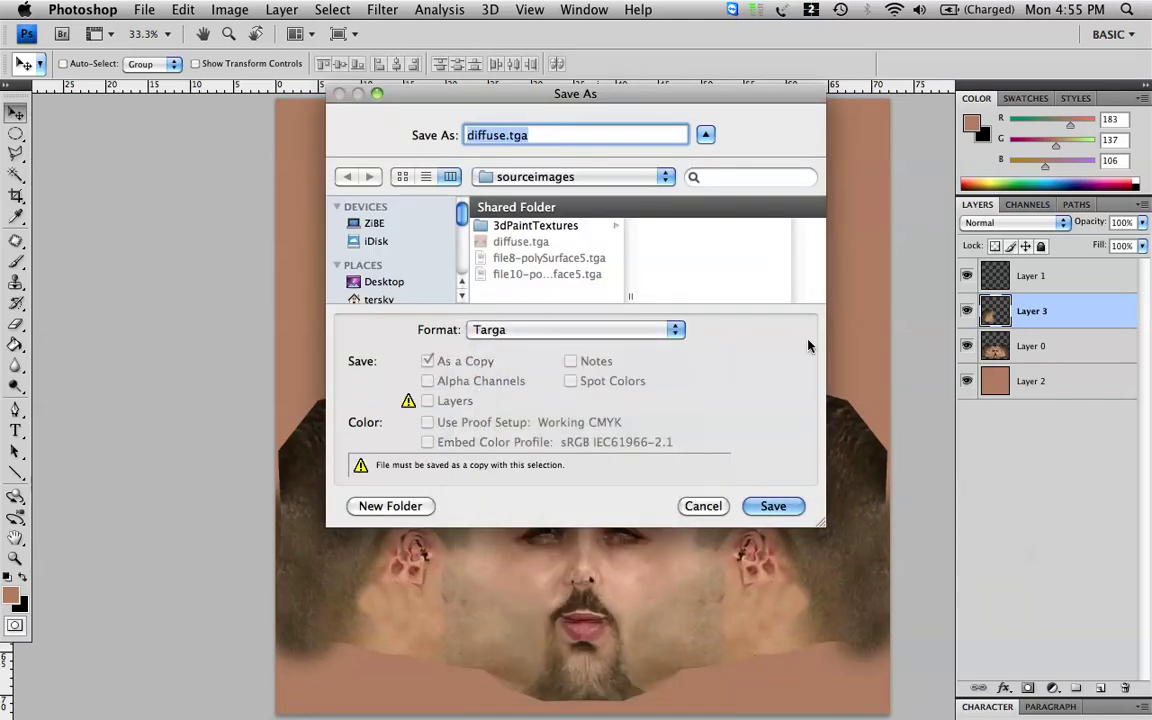
pyautogui.click(771, 505)
pyautogui.click(705, 213)
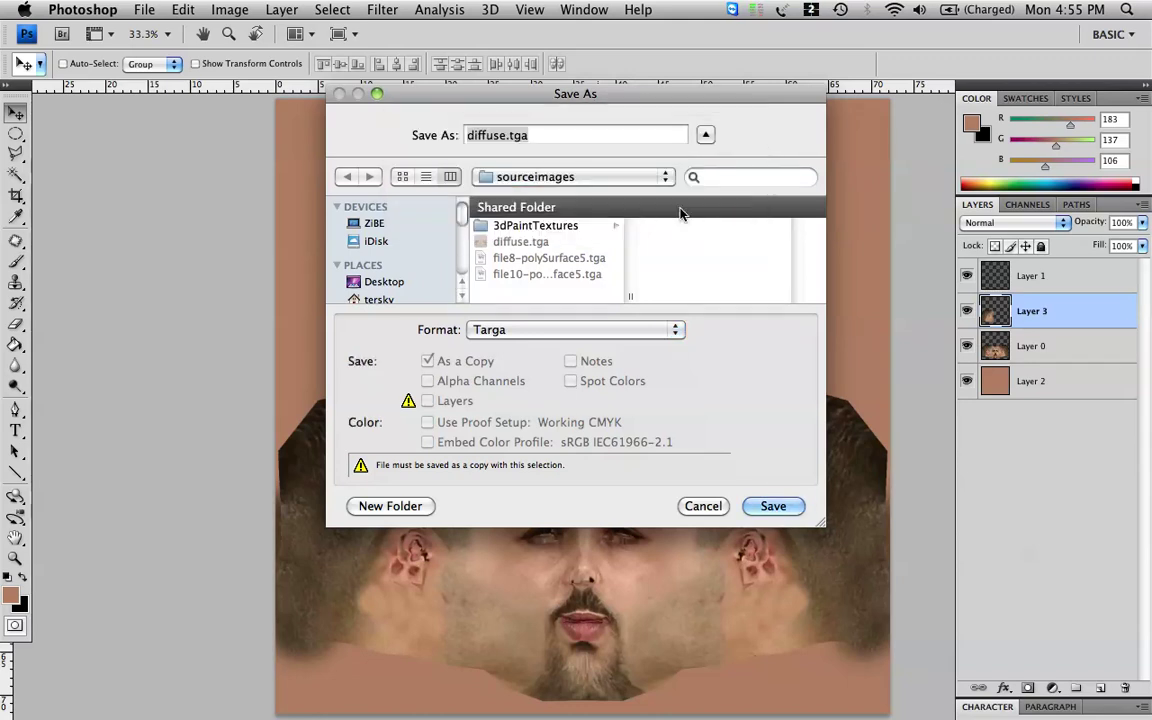
pyautogui.press('F8')
pyautogui.click(729, 447)
pyautogui.click(583, 146)
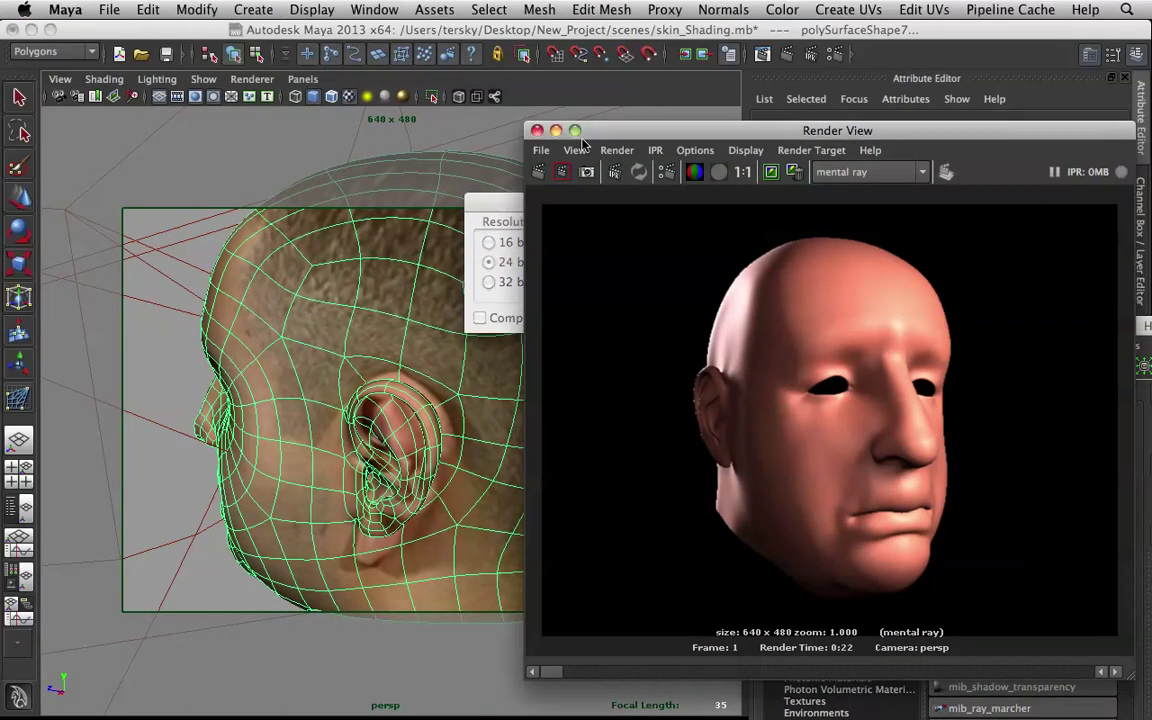
pyautogui.click(556, 131)
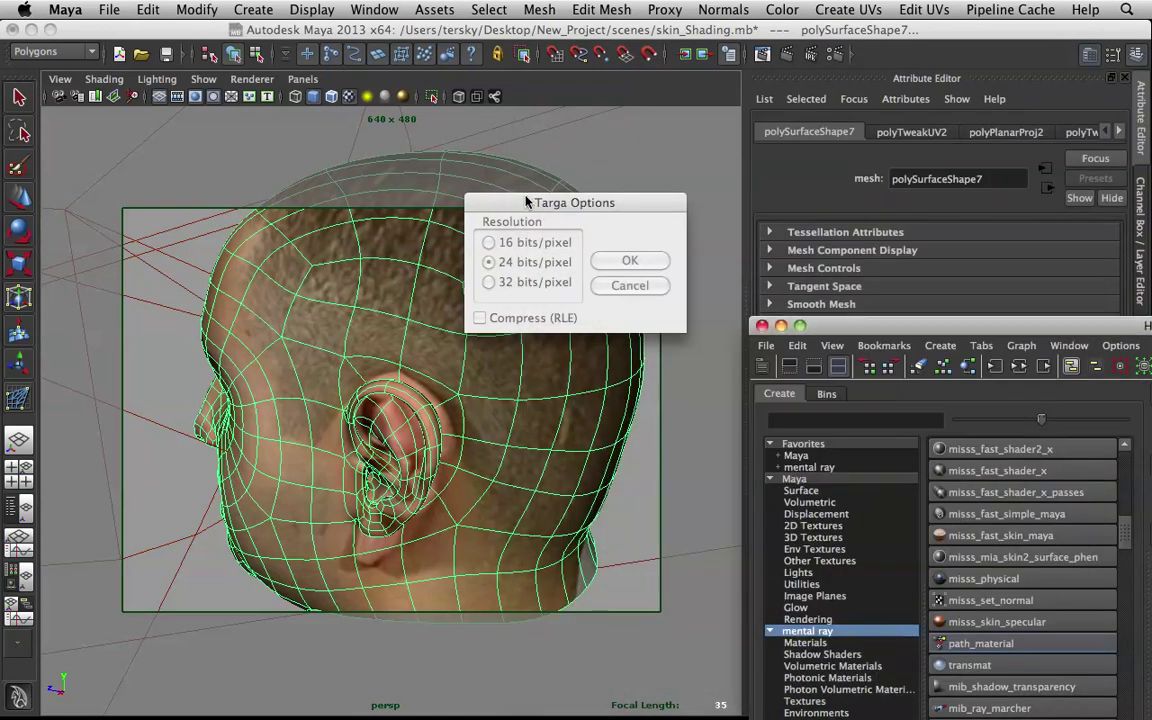
pyautogui.click(625, 217)
pyautogui.click(630, 260)
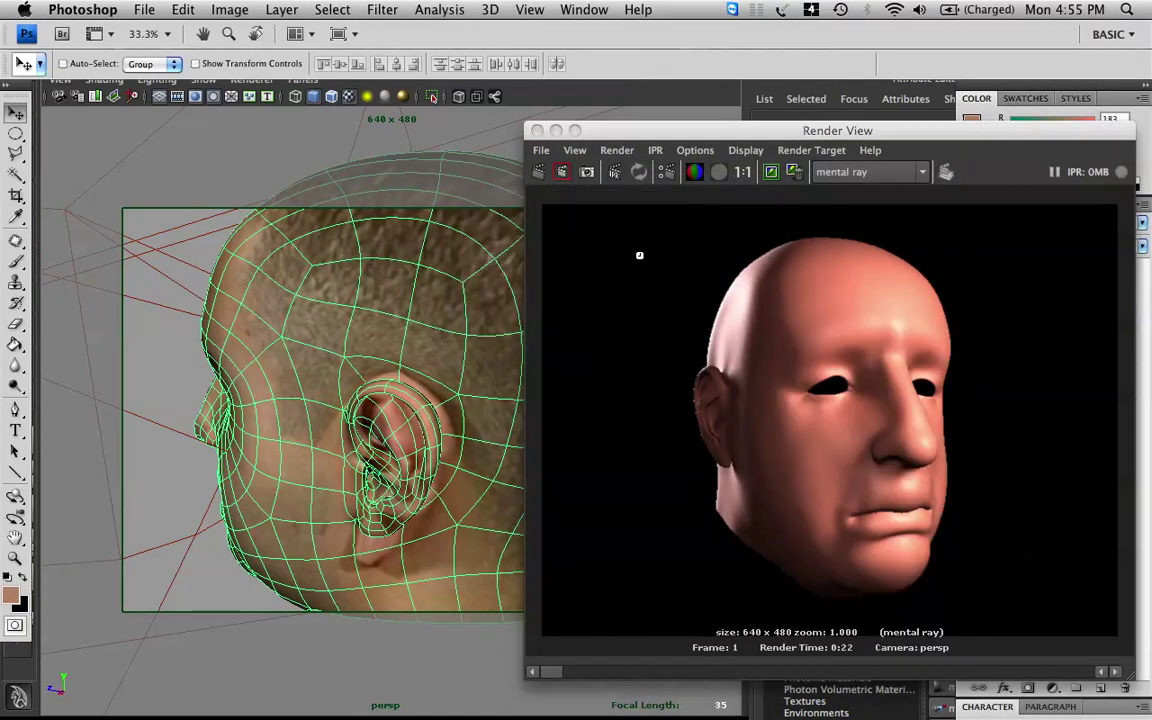
# - Switch to Maya, close the Render View and open the file texture connected to the head's Lambert material color
pyautogui.click(398, 305)
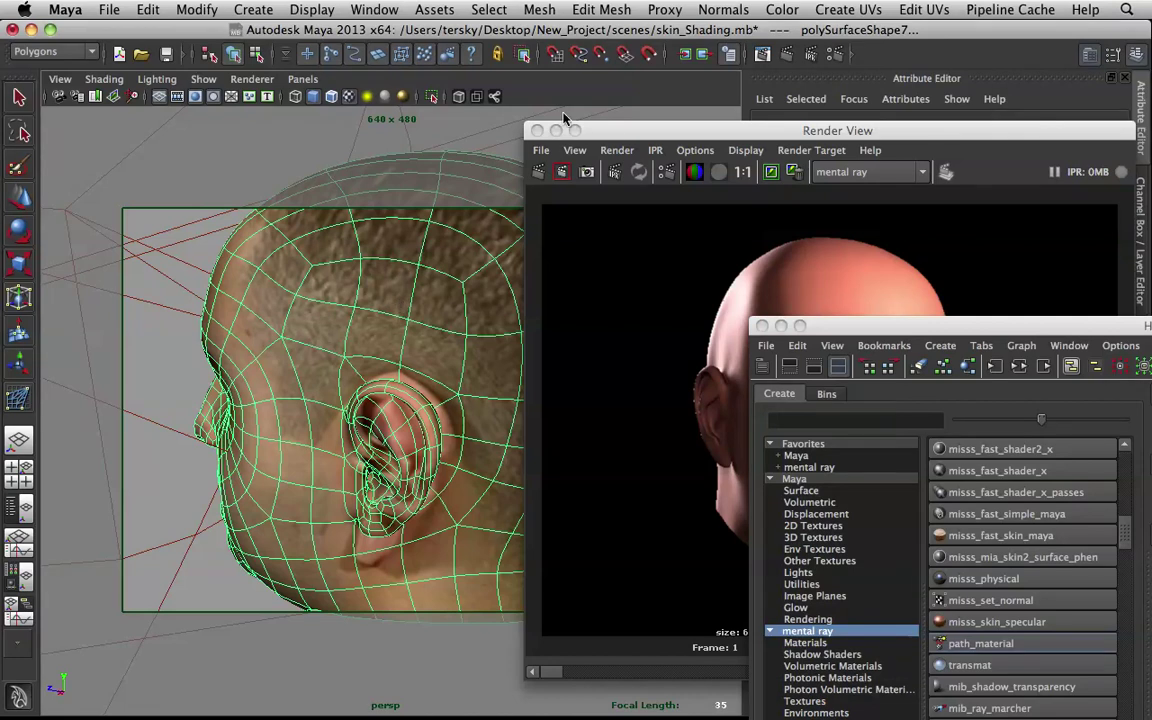
pyautogui.click(537, 130)
pyautogui.keyDown('alt'); pyautogui.moveTo(437, 419); pyautogui.dragTo(480, 416); pyautogui.keyUp('alt')
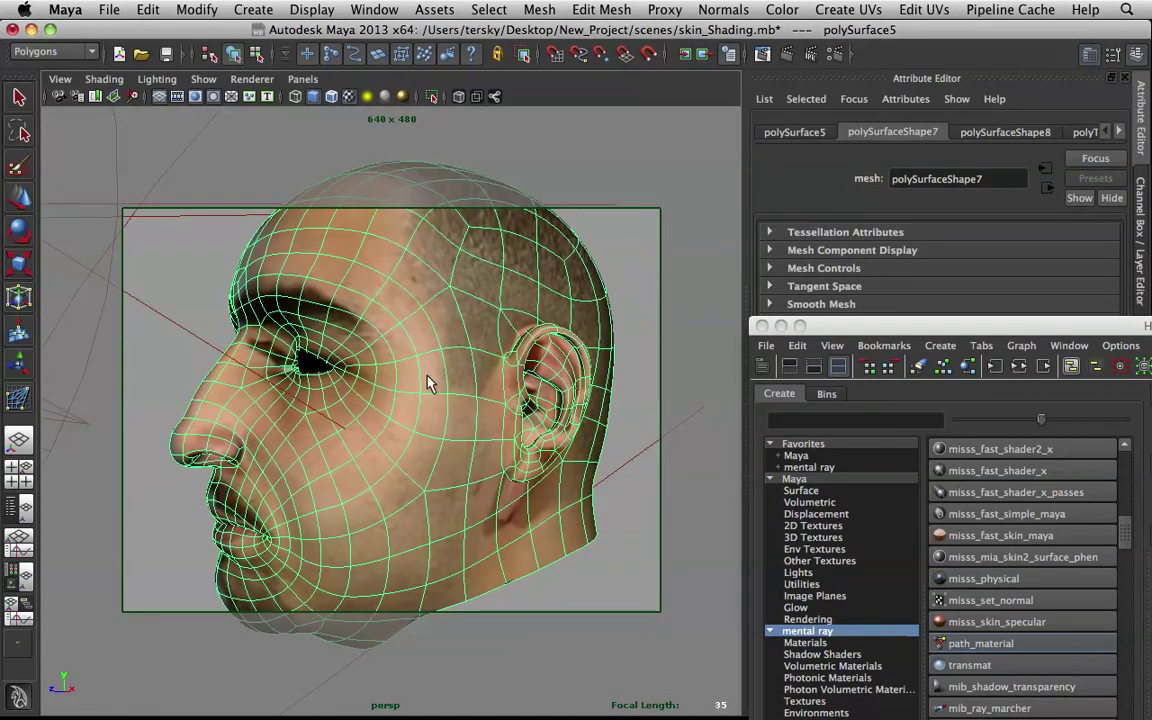
pyautogui.moveTo(460, 353); pyautogui.dragTo(488, 588, button='right')
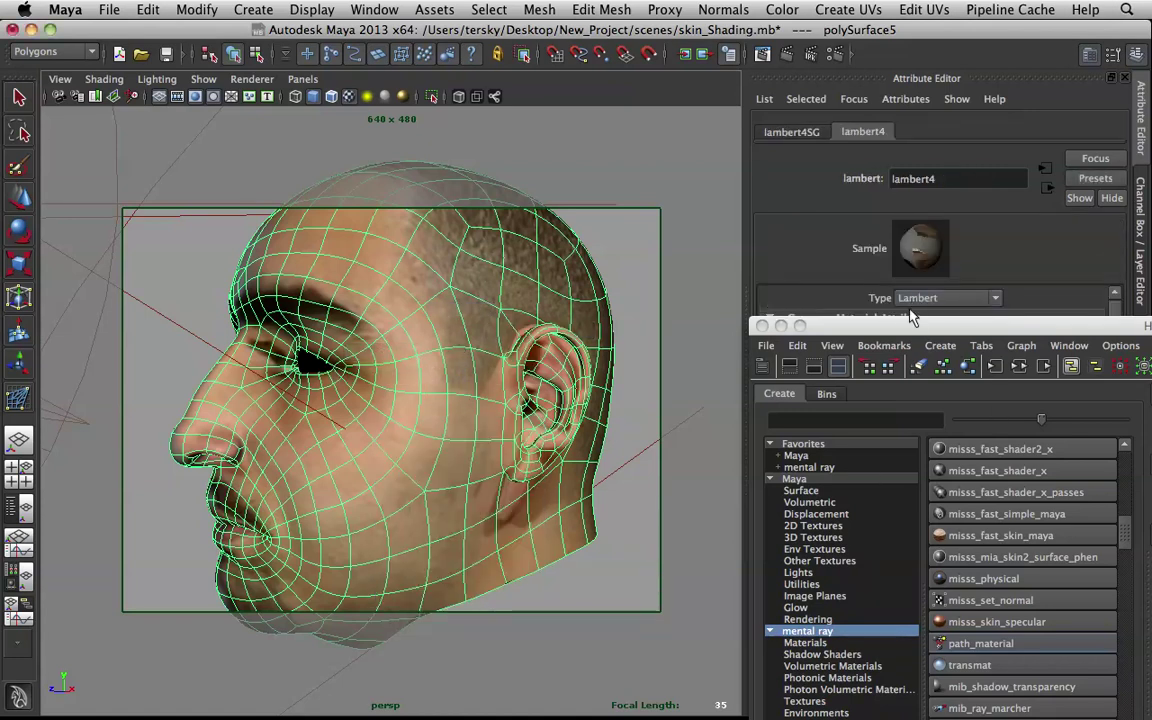
pyautogui.moveTo(913, 323); pyautogui.dragTo(973, 525)
pyautogui.click(1087, 338)
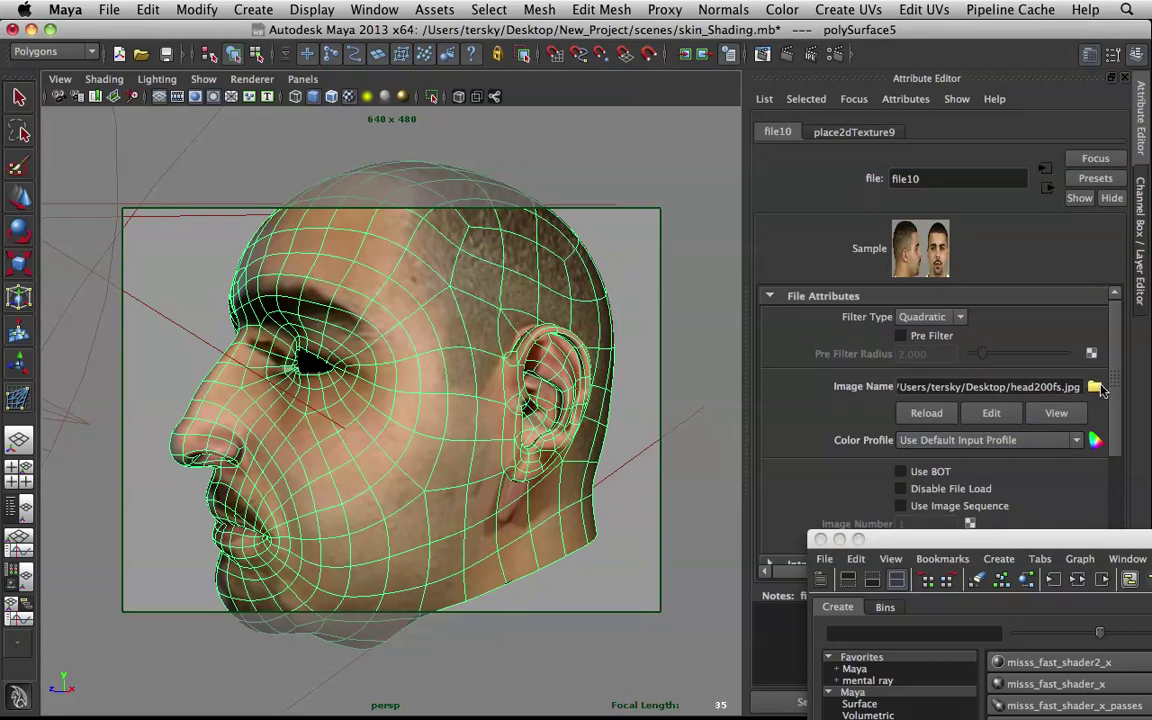
# - Set the file texture's image to diffuse.tga from the project's sourceimages folder and inspect the face and side of the head
pyautogui.click(1096, 387)
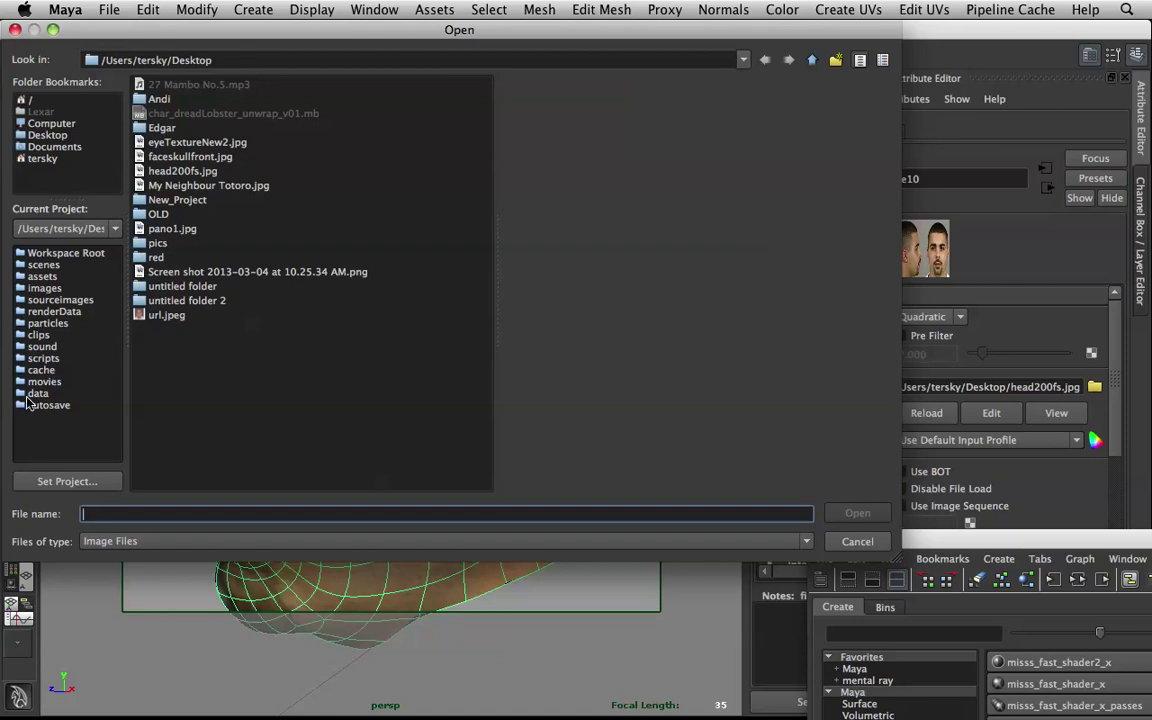
pyautogui.click(56, 301)
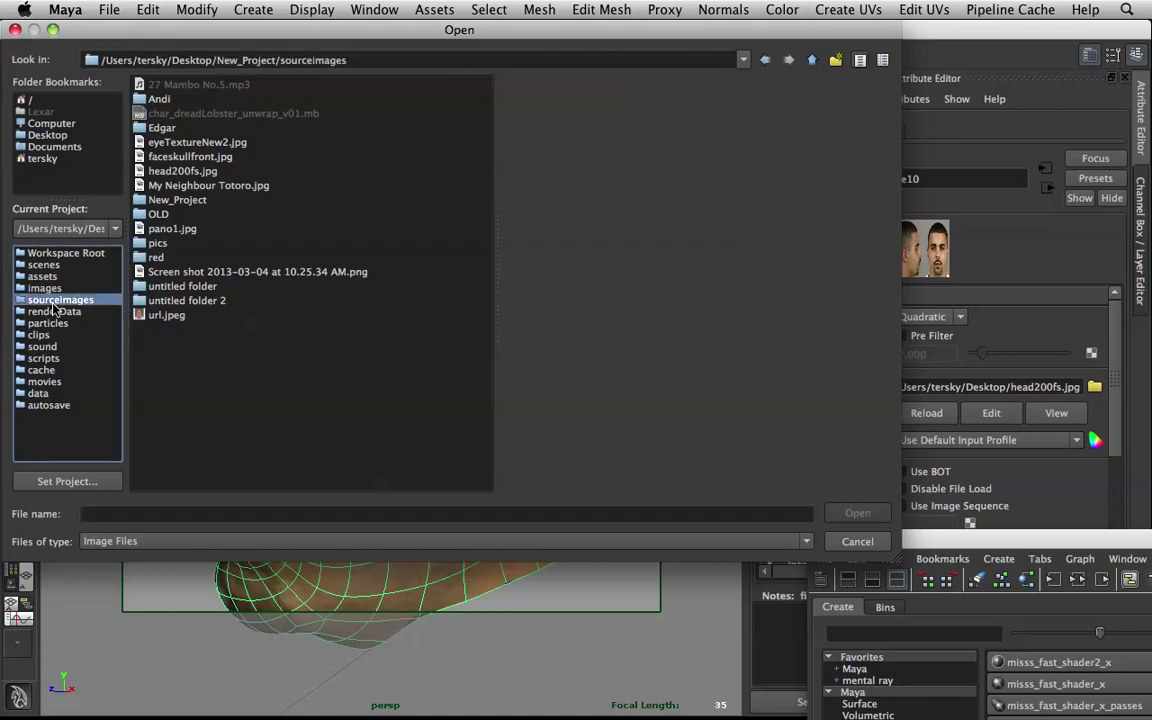
pyautogui.doubleClick(186, 101)
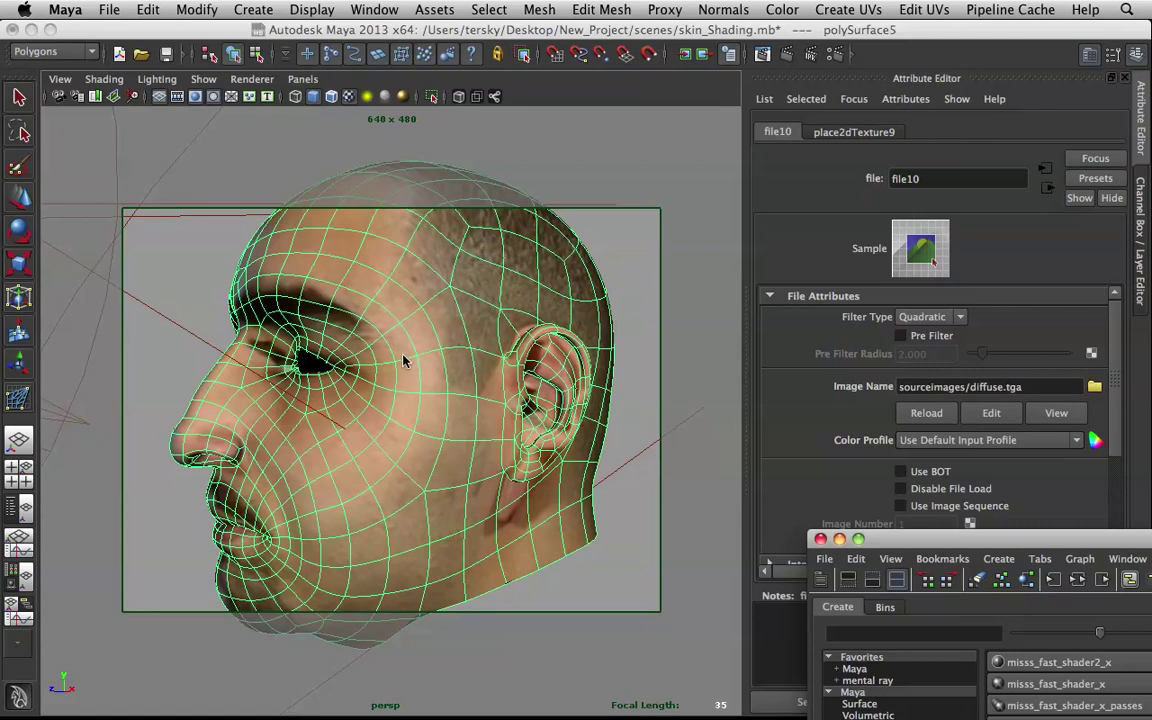
pyautogui.keyDown('alt'); pyautogui.moveTo(370, 407); pyautogui.dragTo(530, 368); pyautogui.keyUp('alt')
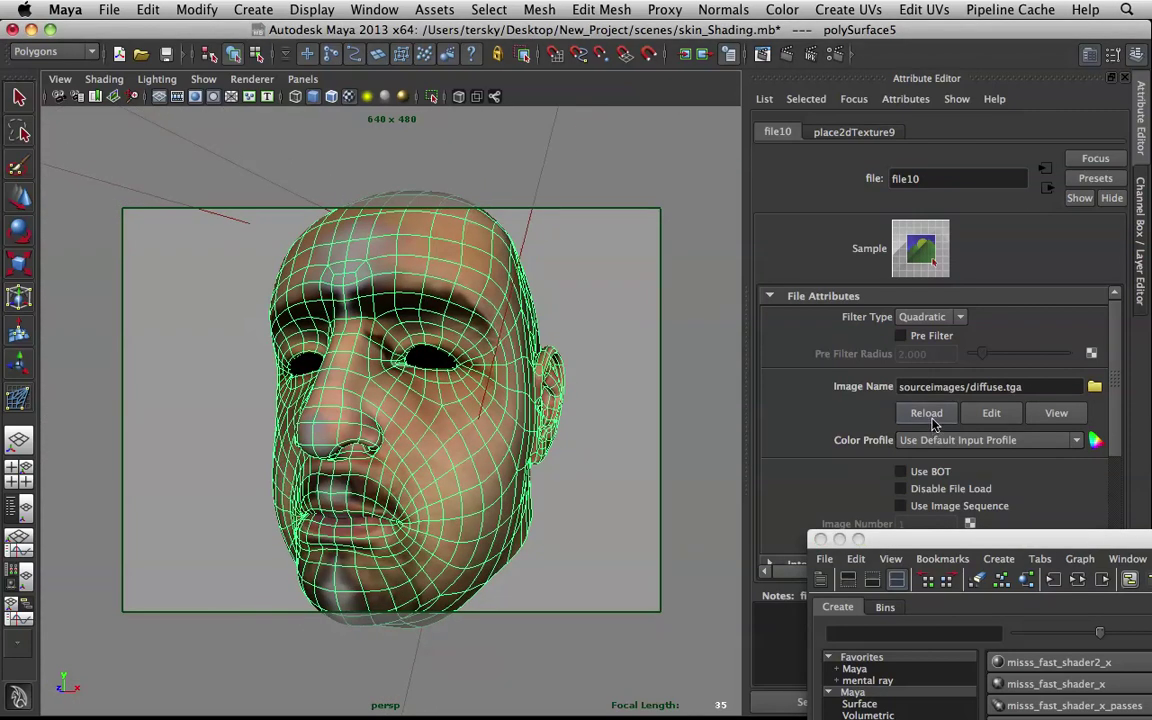
pyautogui.keyDown('alt'); pyautogui.moveTo(567, 432); pyautogui.dragTo(607, 465); pyautogui.keyUp('alt')
pyautogui.click(607, 465)
pyautogui.keyDown('alt'); pyautogui.moveTo(514, 497); pyautogui.dragTo(440, 489); pyautogui.keyUp('alt')
pyautogui.click(450, 334)
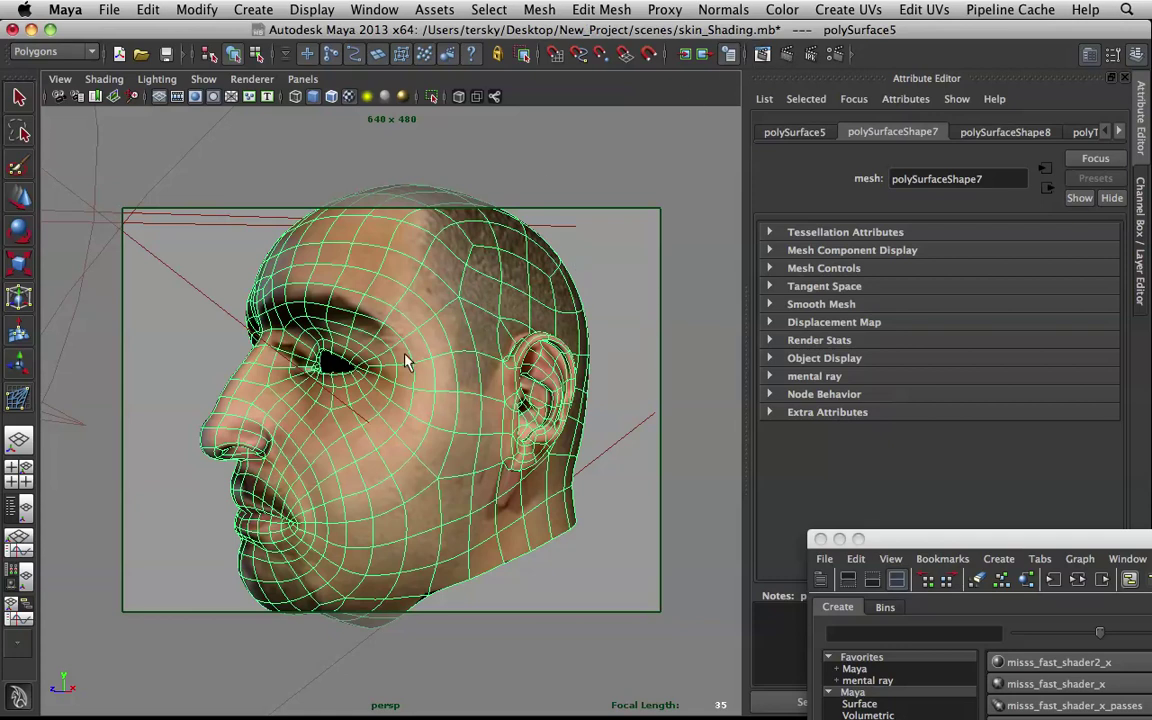
# - Switch to Photoshop and save the layered texture again as Targa over diffuse.tga at 24 bits/pixel
pyautogui.press('F8')
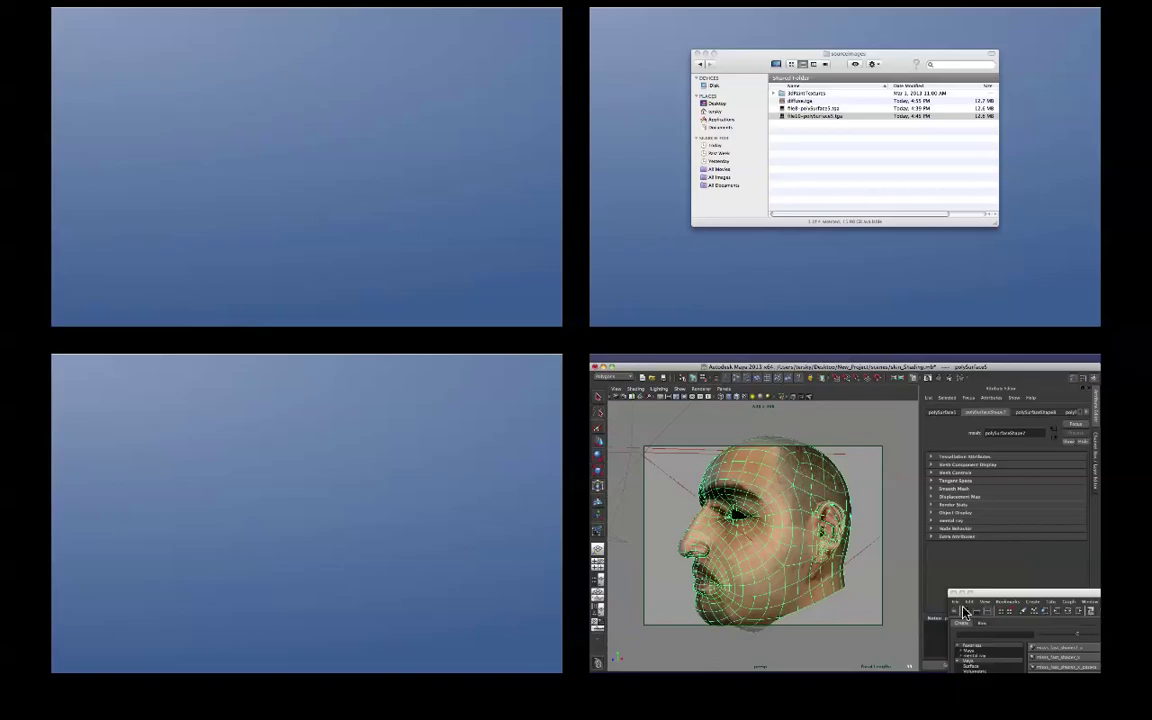
pyautogui.click(342, 442)
pyautogui.moveTo(466, 716)
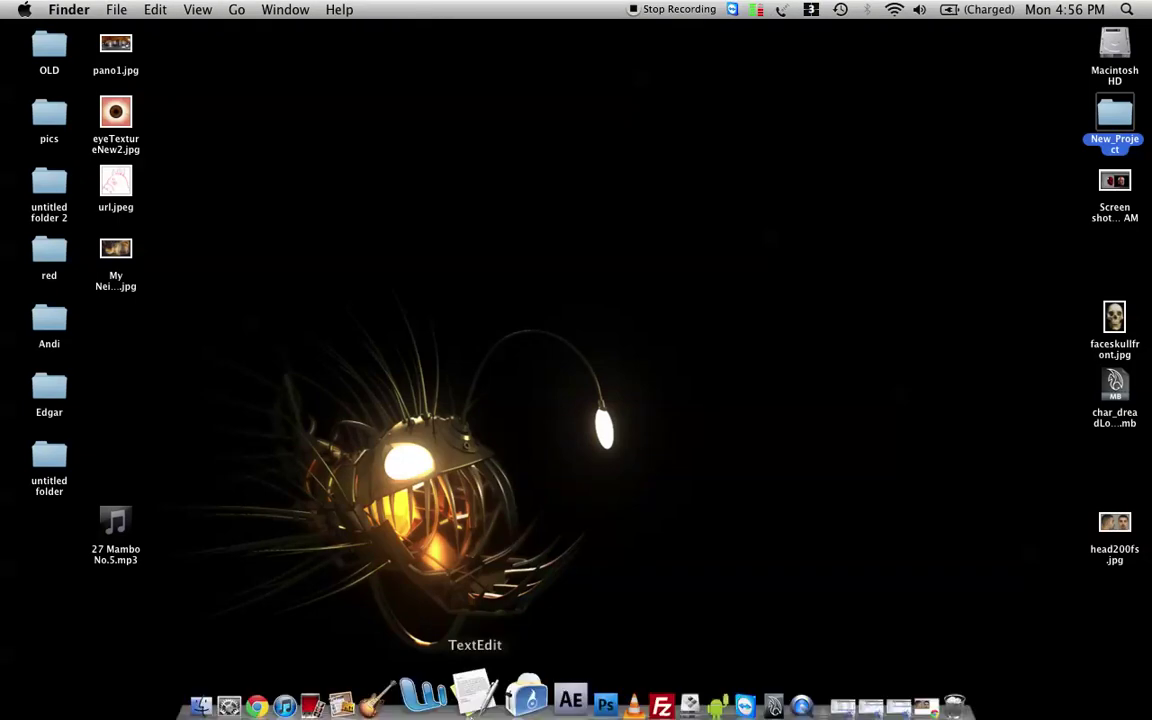
pyautogui.click(540, 682)
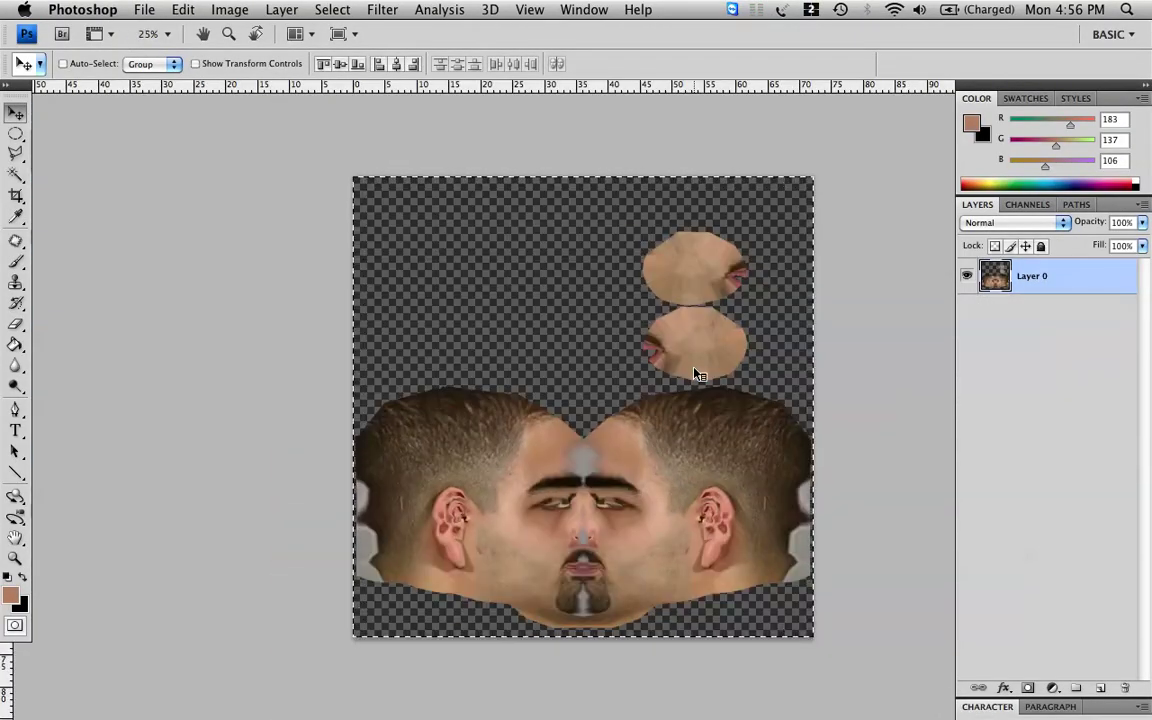
pyautogui.press('super+shift+s')
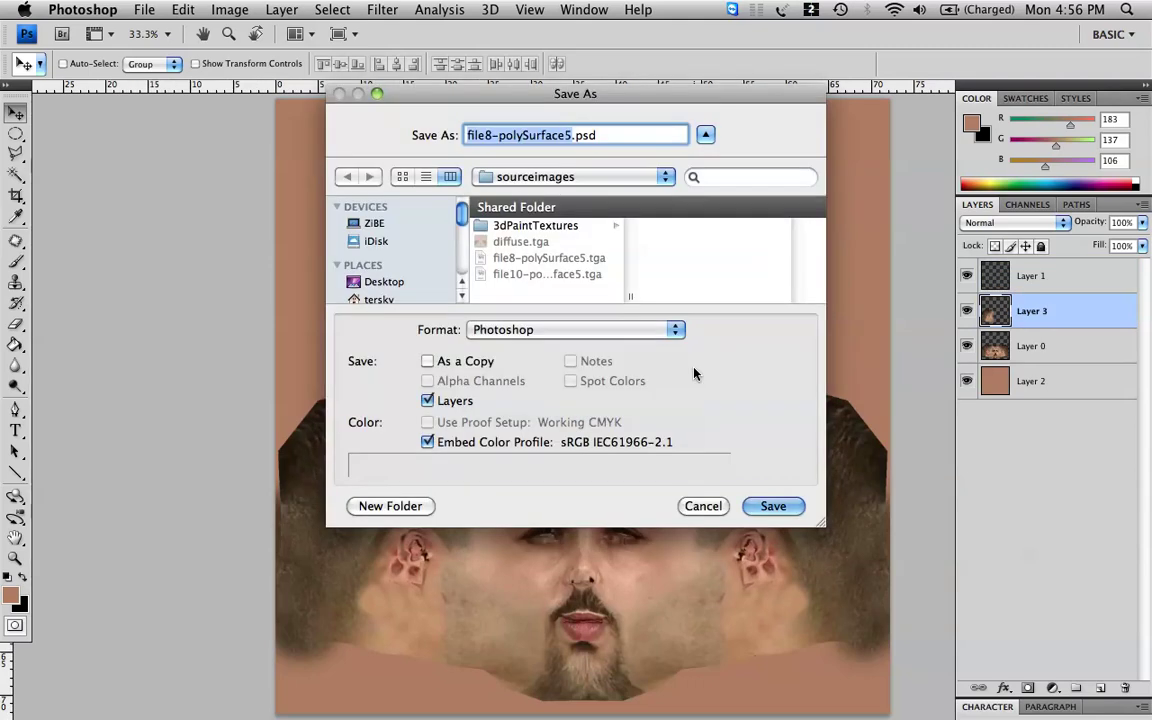
pyautogui.click(520, 242)
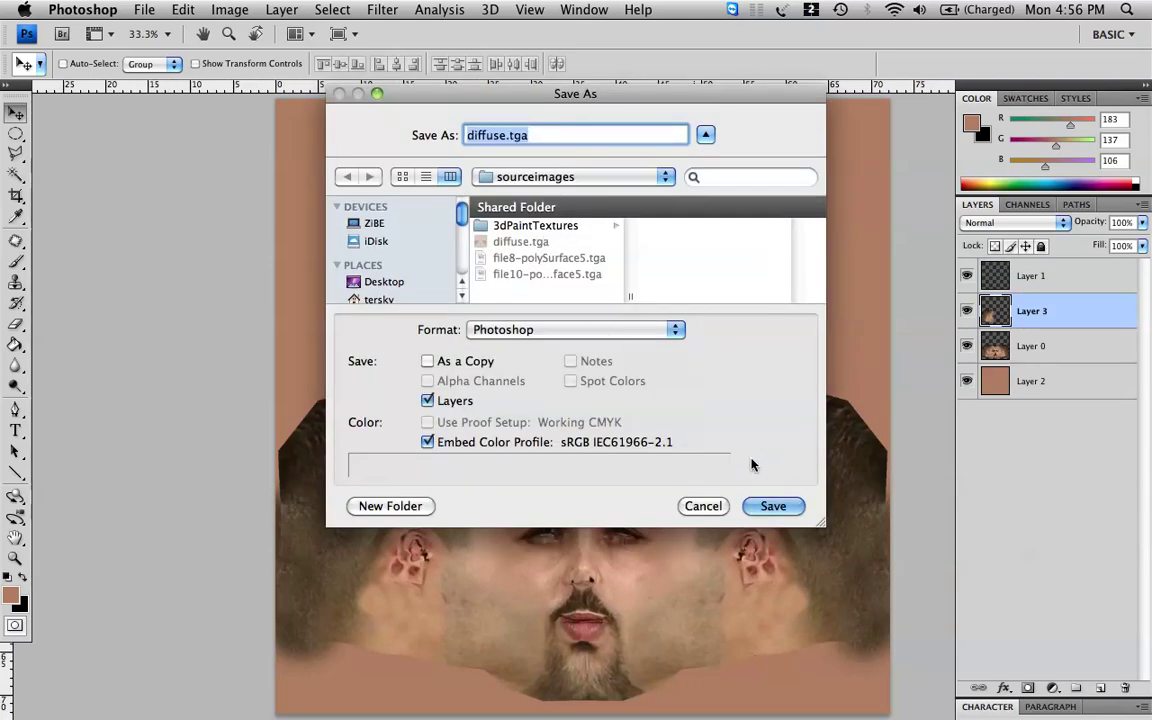
pyautogui.click(600, 329)
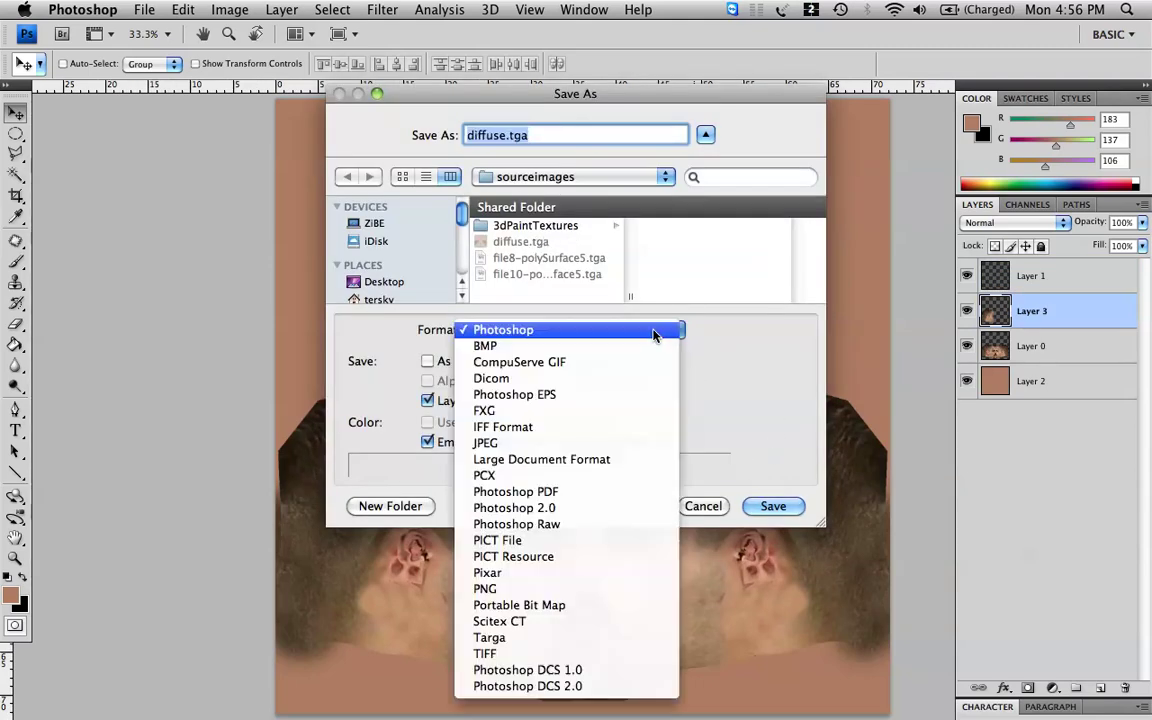
pyautogui.click(560, 637)
pyautogui.click(773, 505)
pyautogui.click(706, 212)
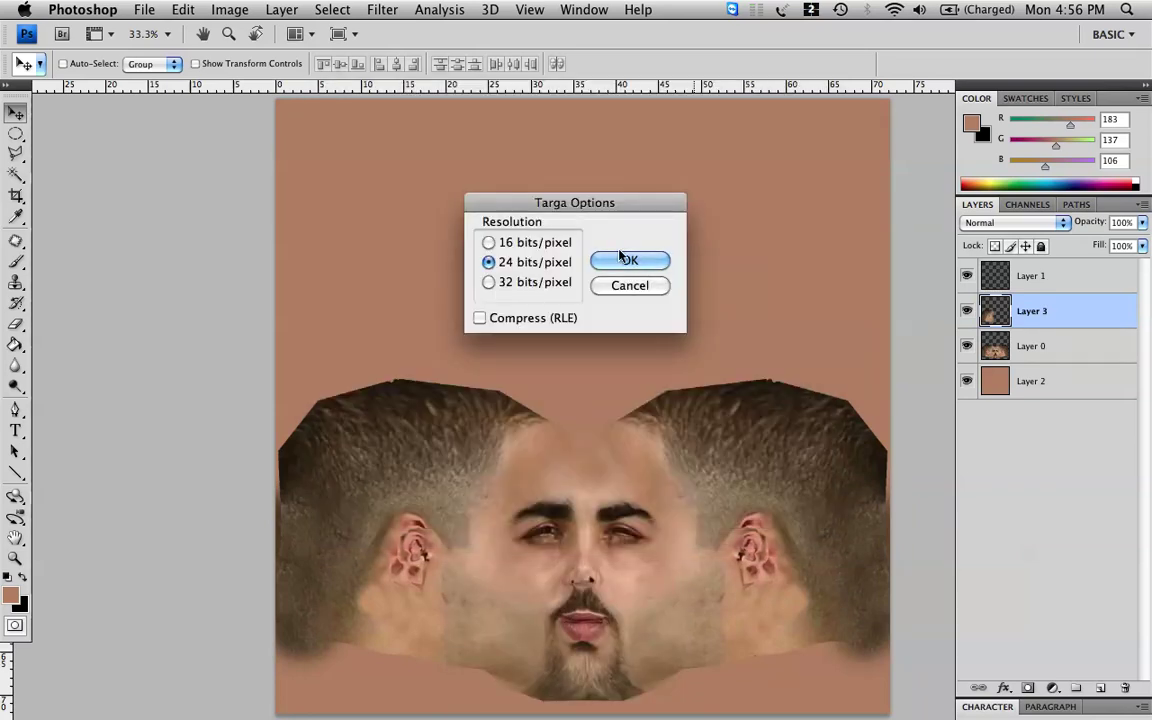
pyautogui.click(622, 260)
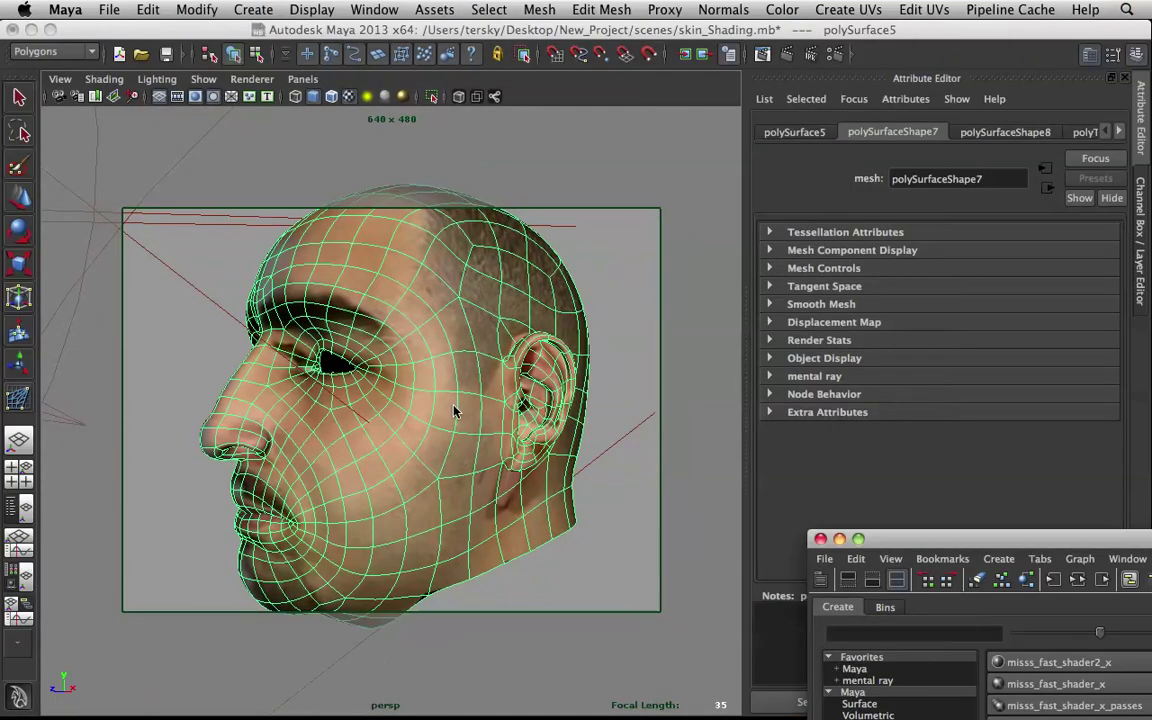
# - Reload diffuse.tga in the color file texture of the head's existing Lambert material in Maya and check the face
pyautogui.moveTo(453, 411); pyautogui.dragTo(465, 626, button='right')
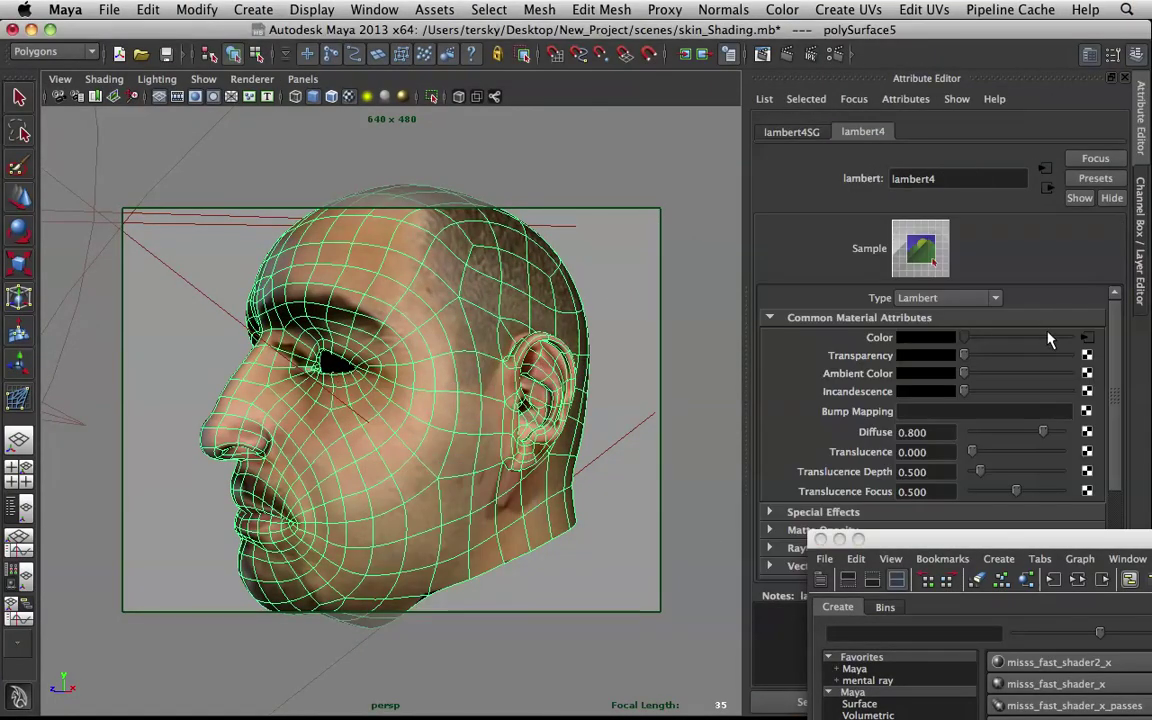
pyautogui.click(1087, 337)
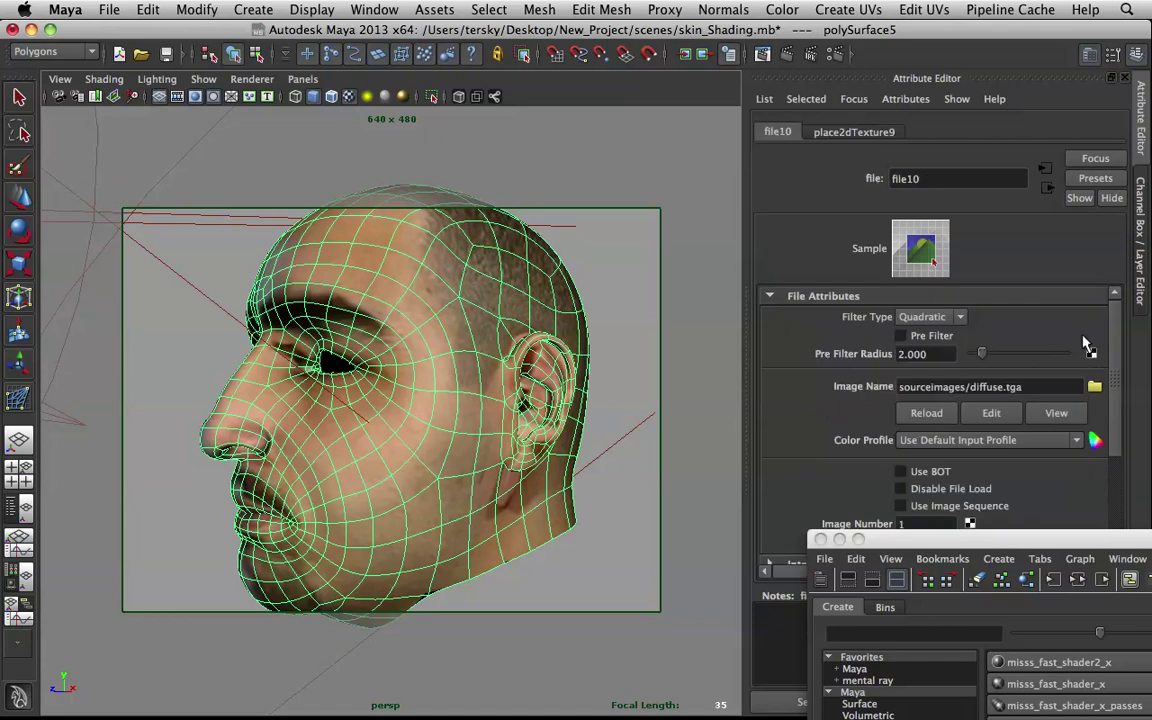
pyautogui.click(948, 416)
pyautogui.keyDown('alt'); pyautogui.moveTo(411, 411); pyautogui.dragTo(502, 413); pyautogui.keyUp('alt')
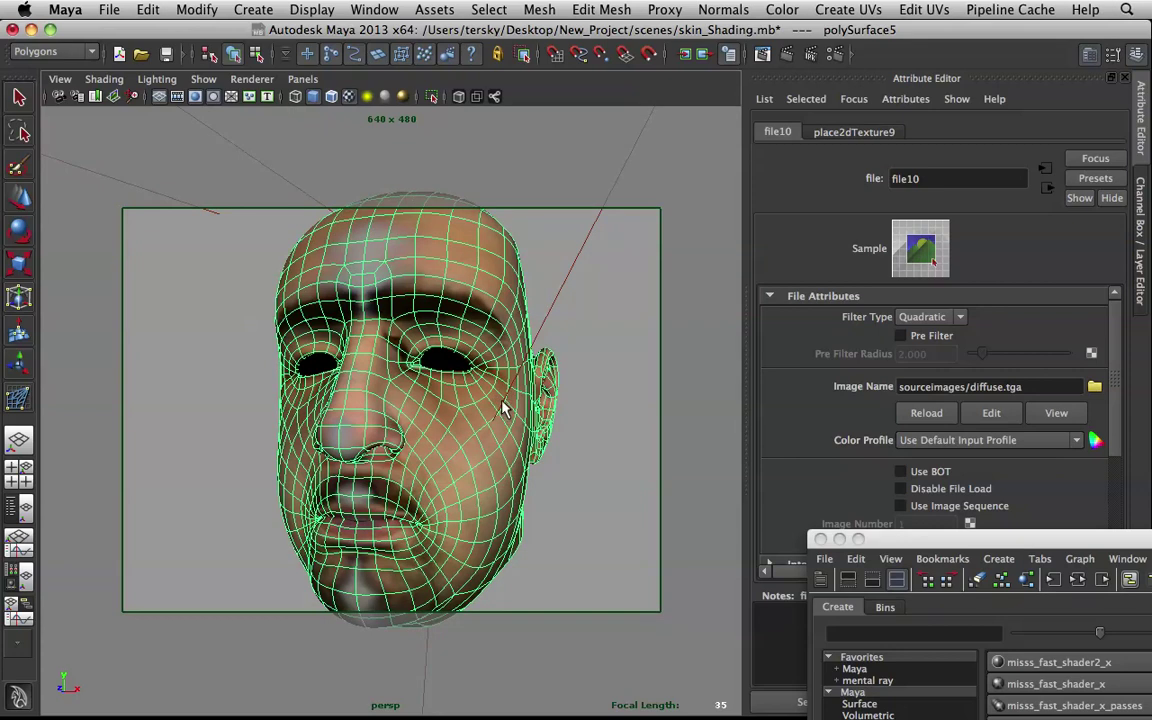
# - Assign a new Lambert material to the head and connect a File texture to its color
pyautogui.rightClick(389, 390)
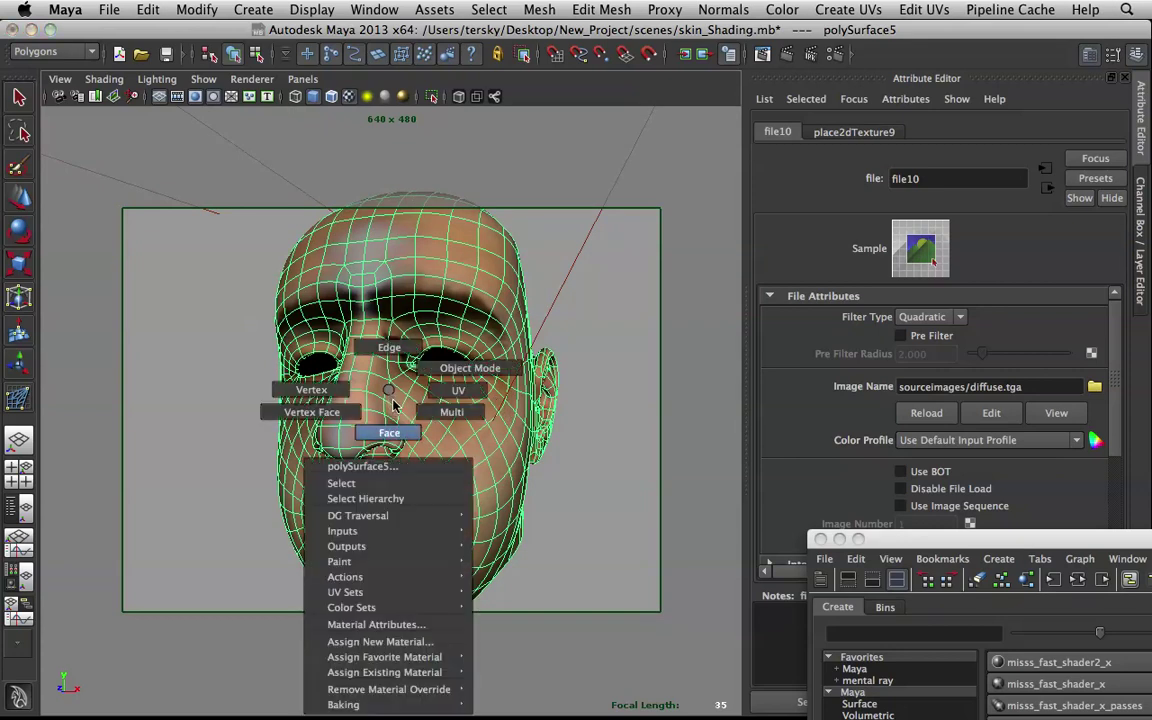
pyautogui.click(380, 641)
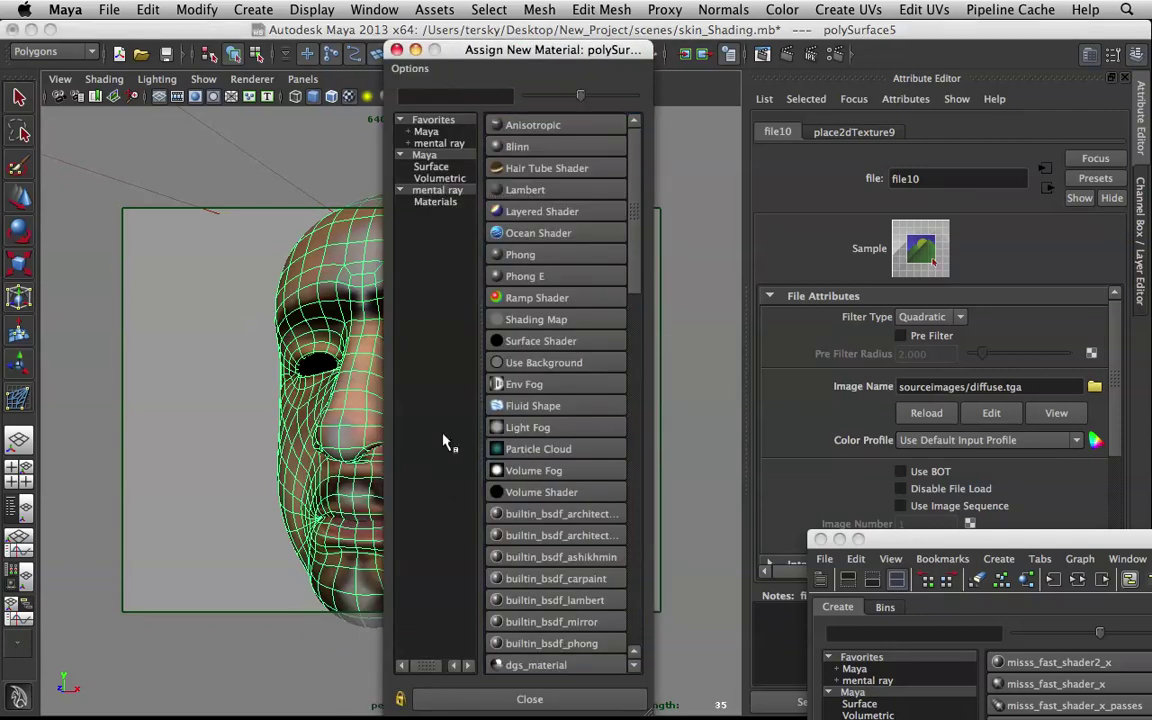
pyautogui.click(526, 190)
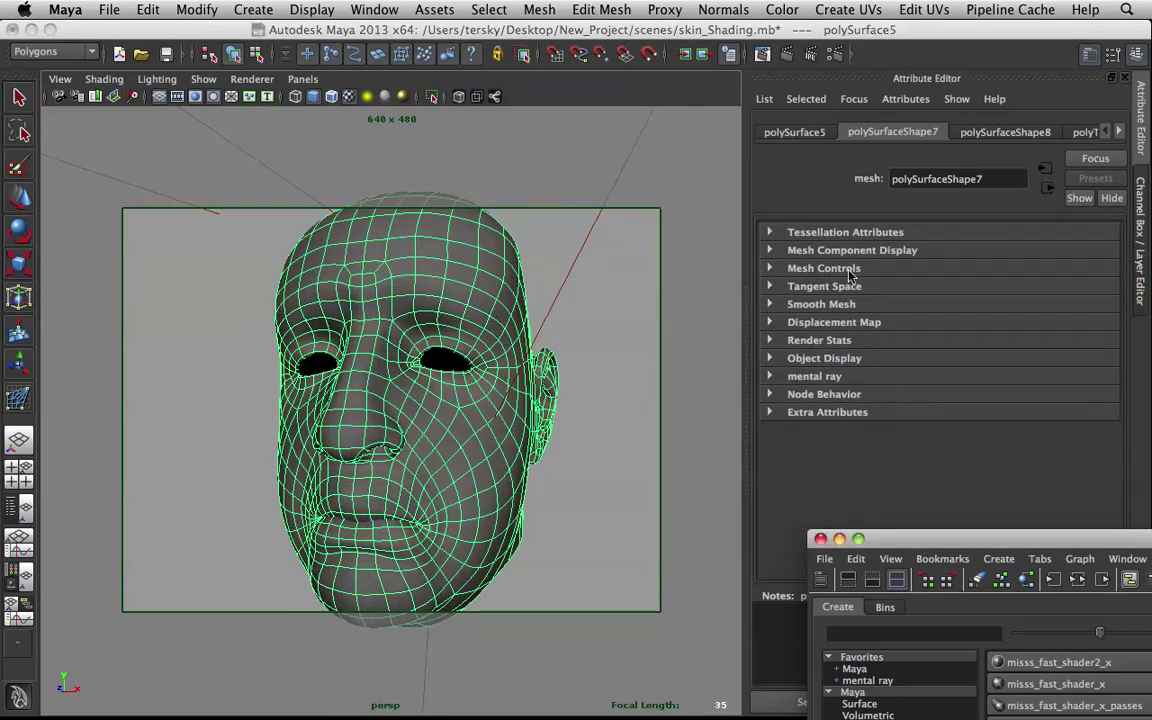
pyautogui.click(1089, 341)
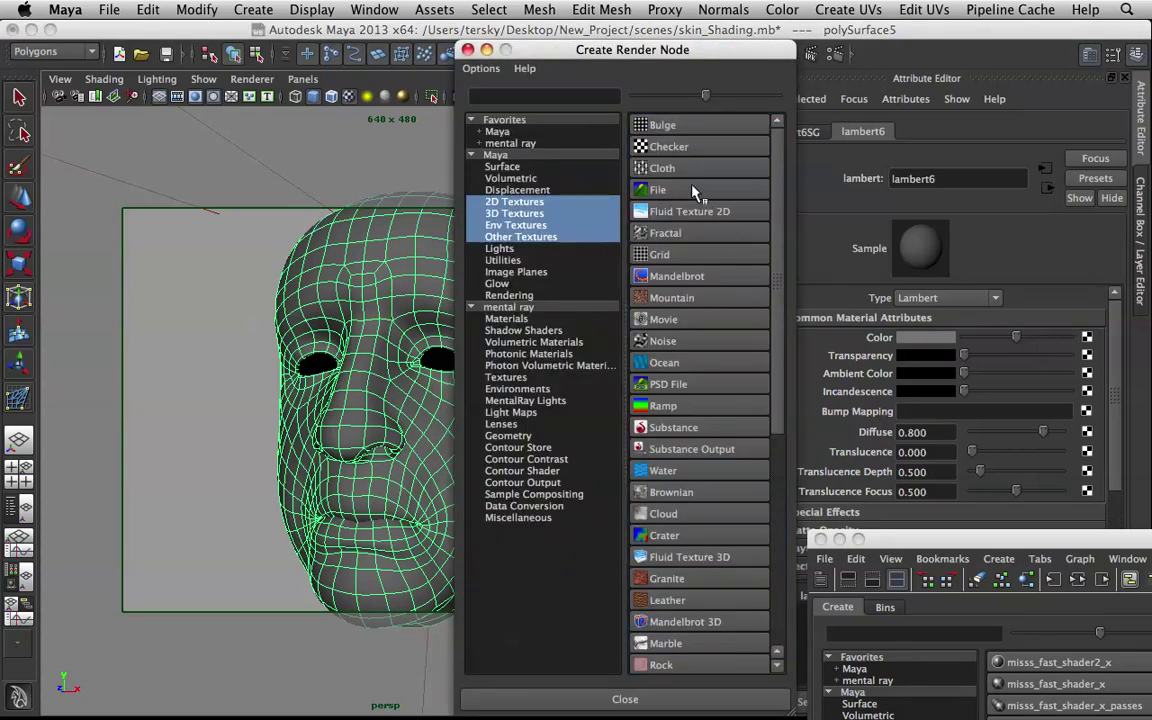
pyautogui.click(694, 190)
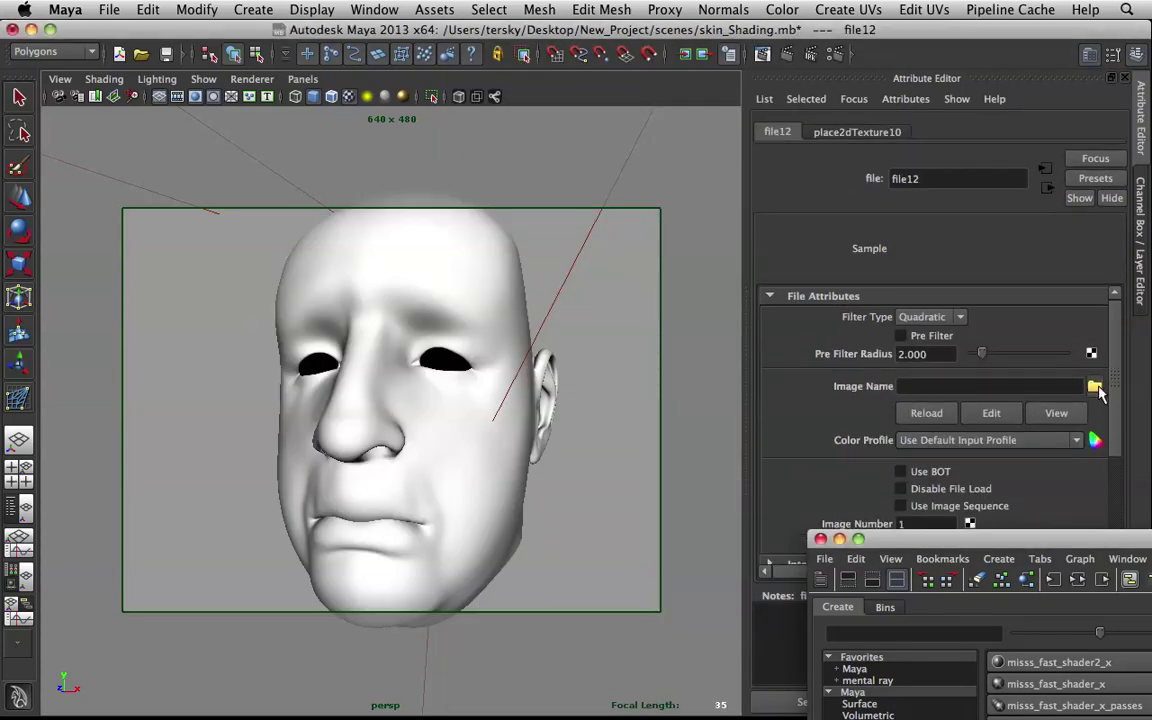
# - Load diffuse.tga from sourceimages as the new file texture's image
pyautogui.click(1095, 387)
pyautogui.click(174, 99)
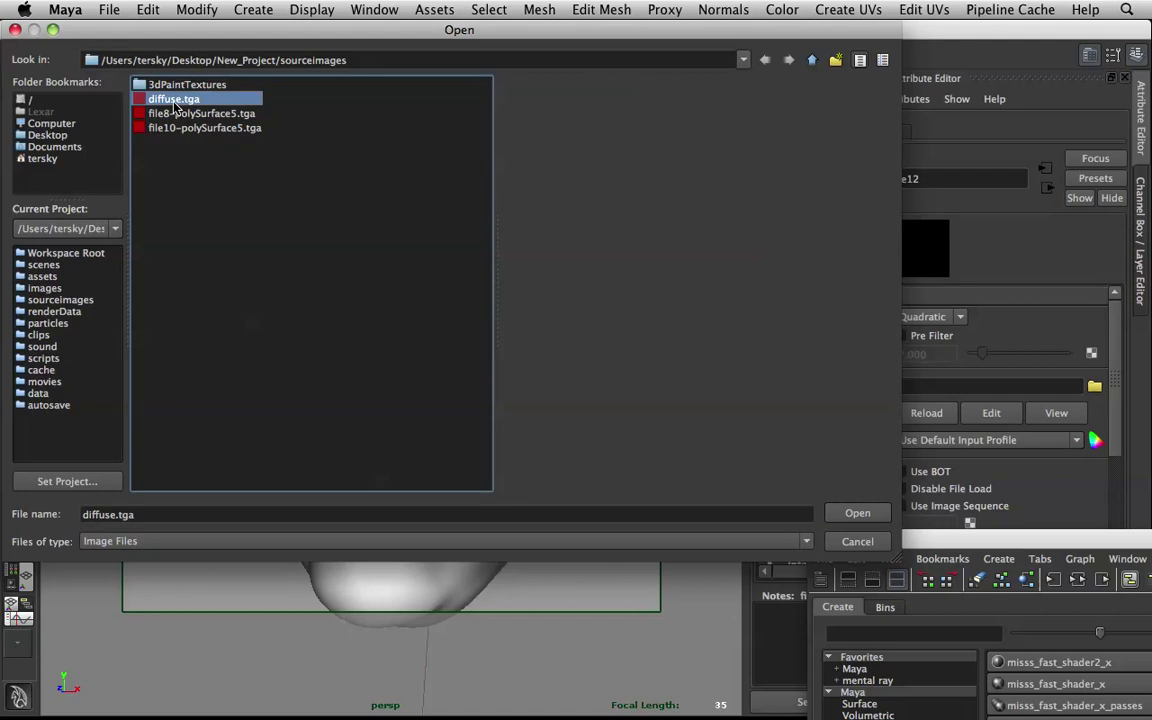
pyautogui.click(856, 513)
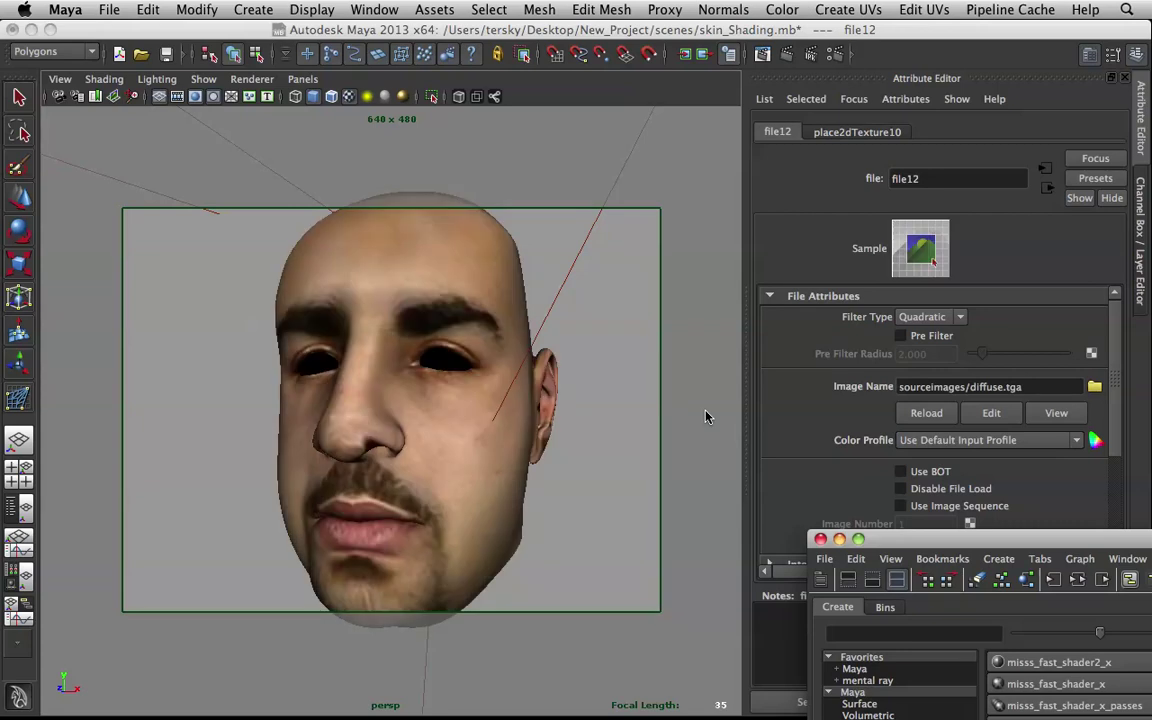
# - Check the side of the head around the ear and switch to the head texture in Photoshop
pyautogui.keyDown('alt'); pyautogui.moveTo(463, 444); pyautogui.dragTo(372, 455); pyautogui.keyUp('alt')
pyautogui.keyDown('alt'); pyautogui.moveTo(387, 450); pyautogui.dragTo(448, 483); pyautogui.keyUp('alt')
pyautogui.press('F8')
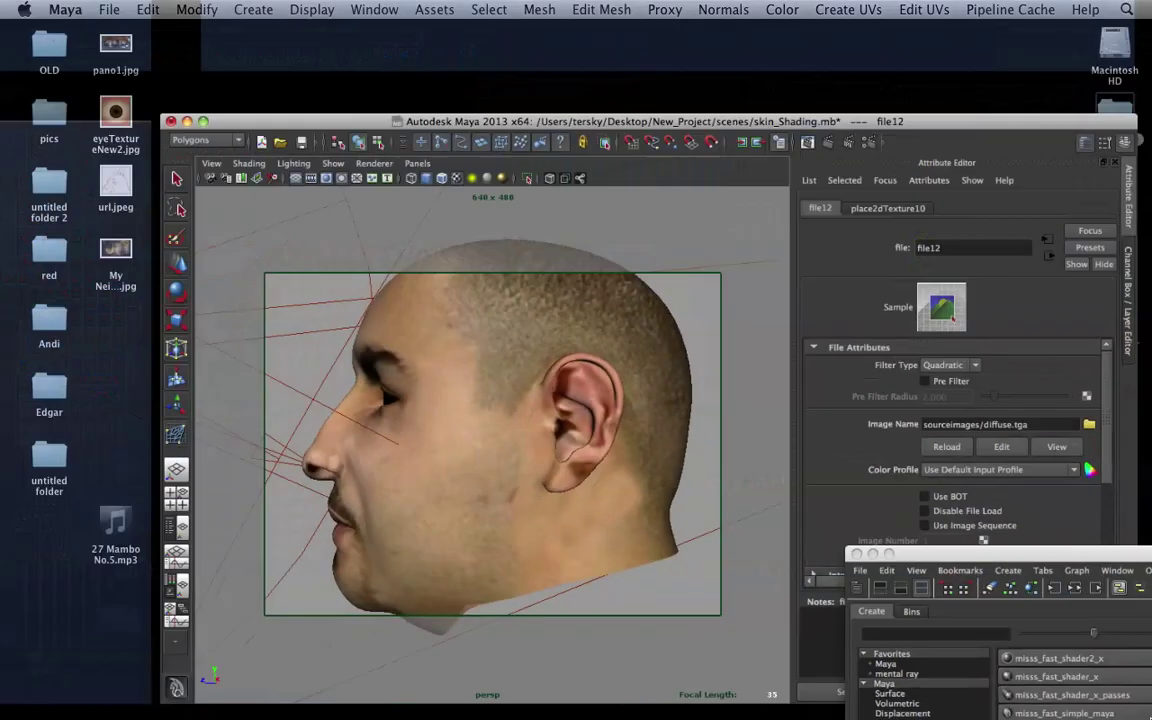
pyautogui.click(301, 414)
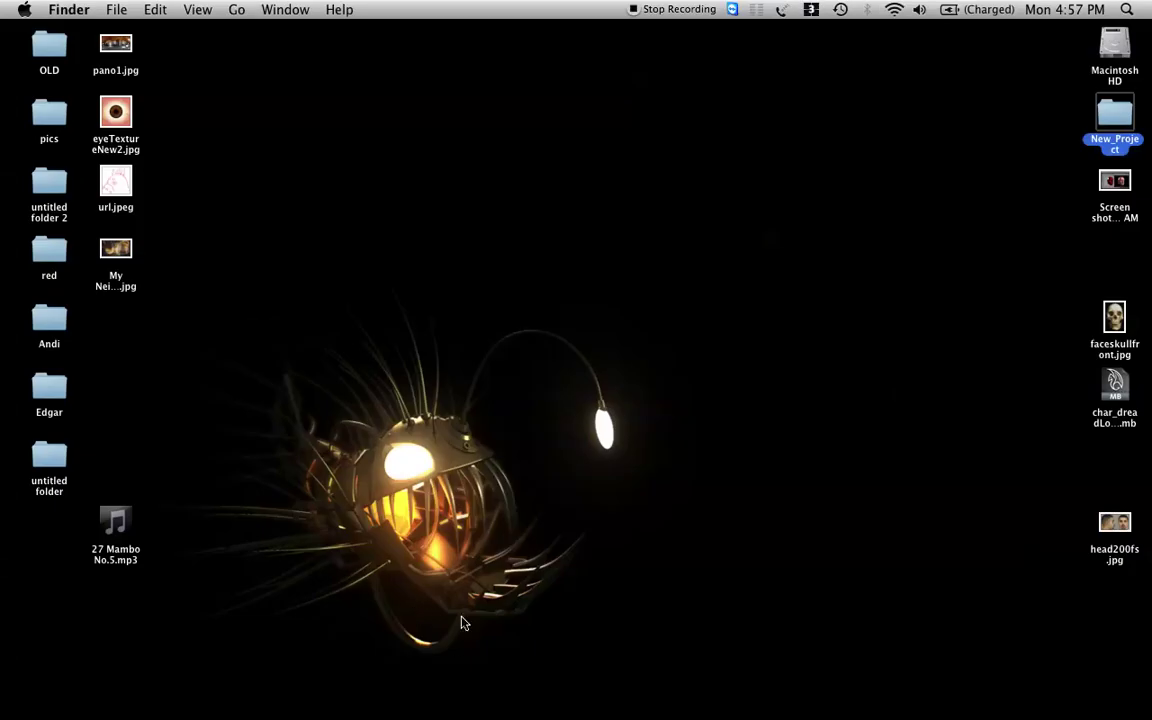
pyautogui.moveTo(741, 712)
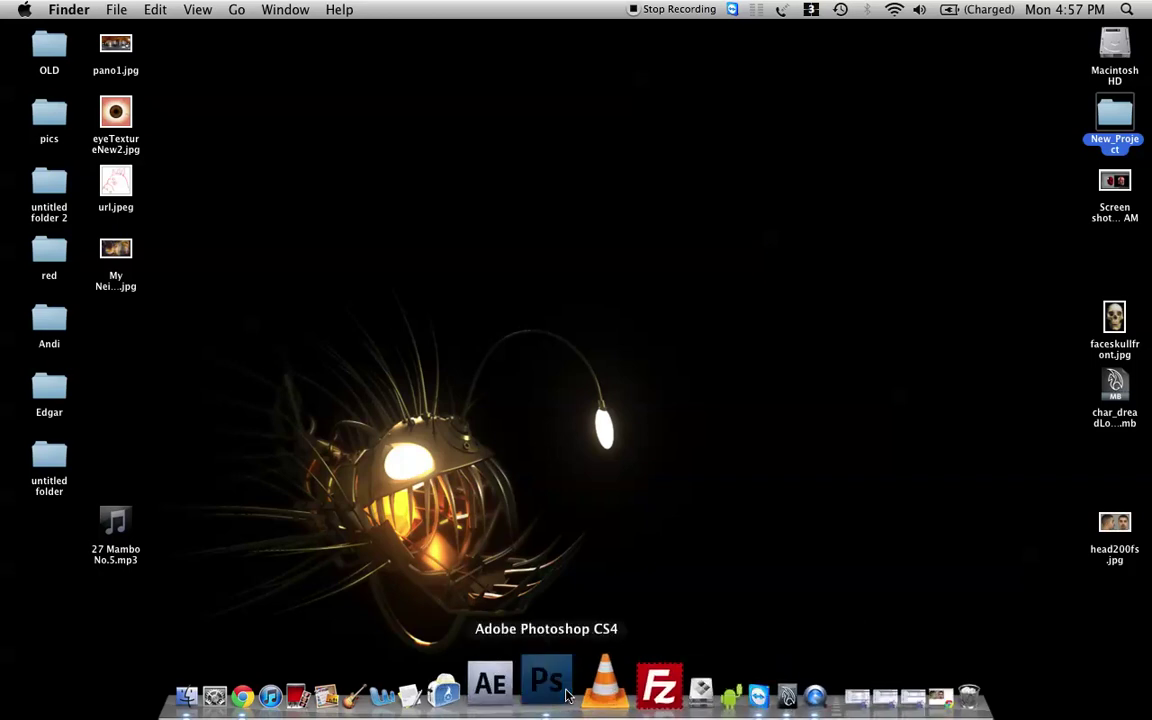
pyautogui.click(536, 684)
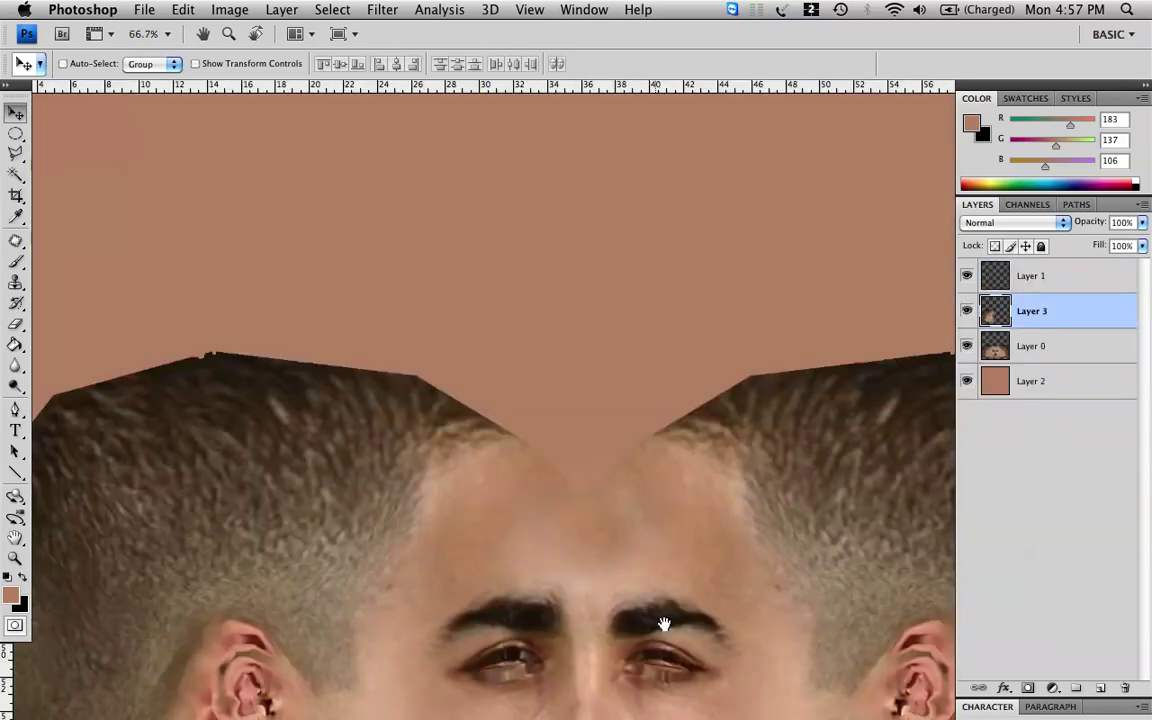
# - Paint over the texture's right-hand ear on Layer 3 with the Brush in a sampled neck skin colour, undoing the last stroke
pyautogui.moveTo(664, 624); pyautogui.dragTo(350, 347)
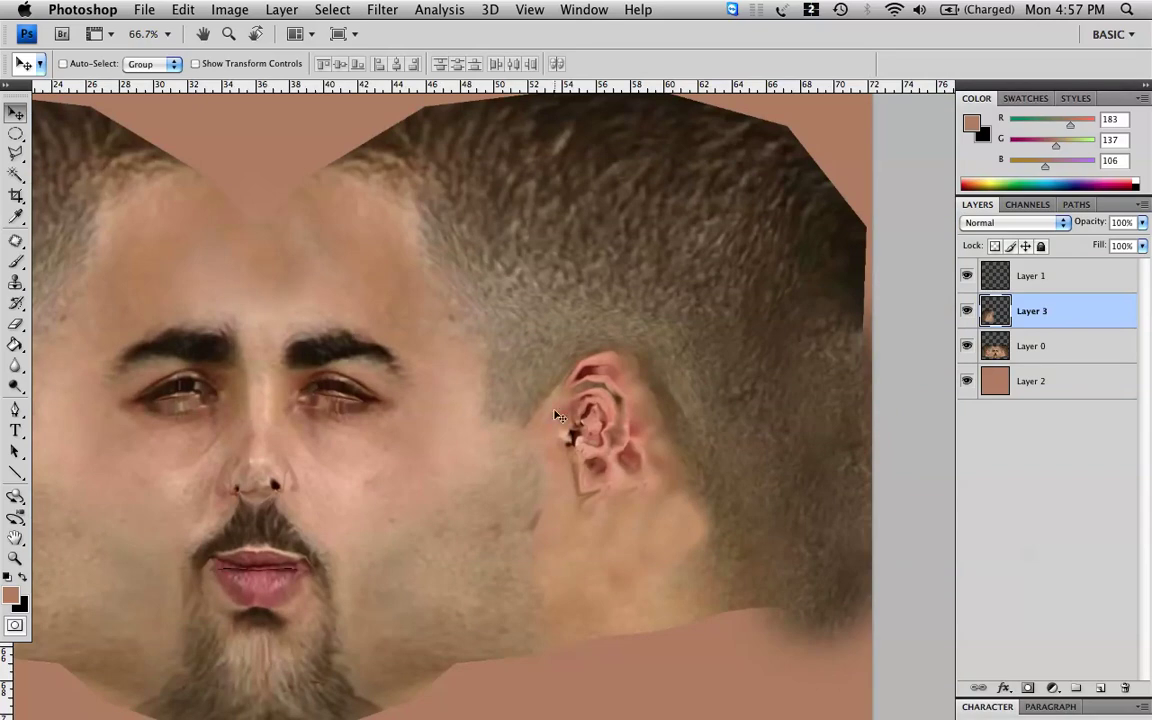
pyautogui.press('b')
pyautogui.keyDown('alt'); pyautogui.click(631, 529); pyautogui.keyUp('alt')
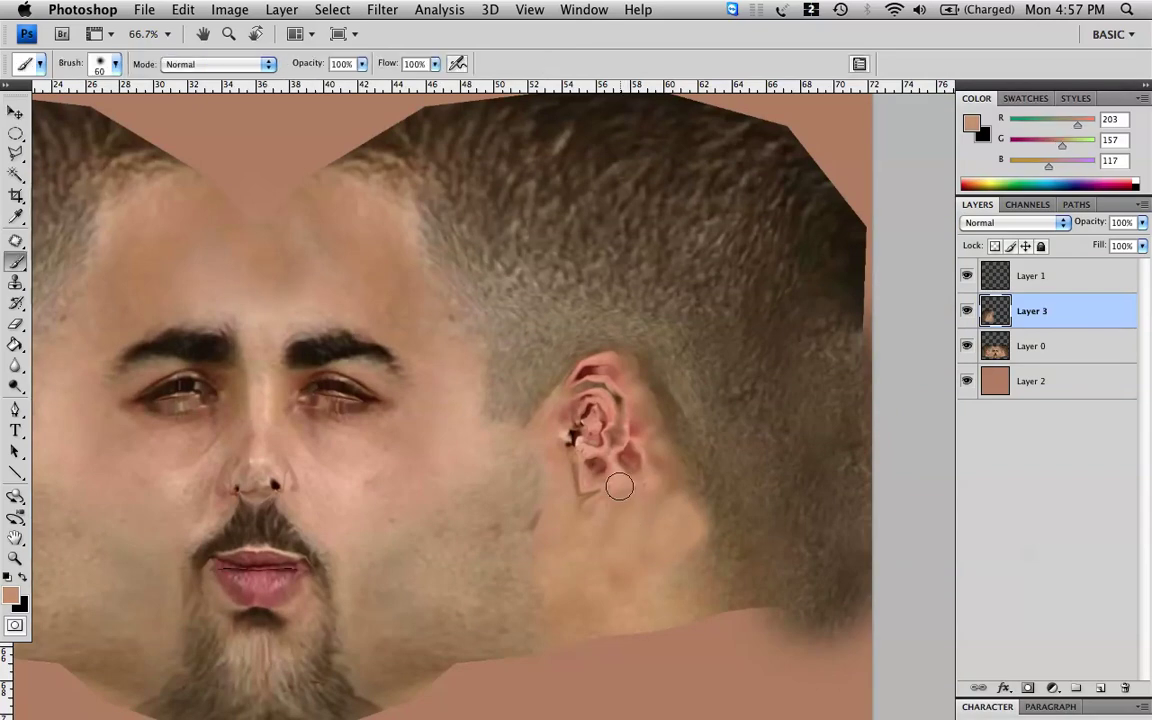
pyautogui.moveTo(585, 468)
pyautogui.mouseDown()
pyautogui.moveTo(558, 437)
pyautogui.moveTo(623, 437)
pyautogui.mouseUp()
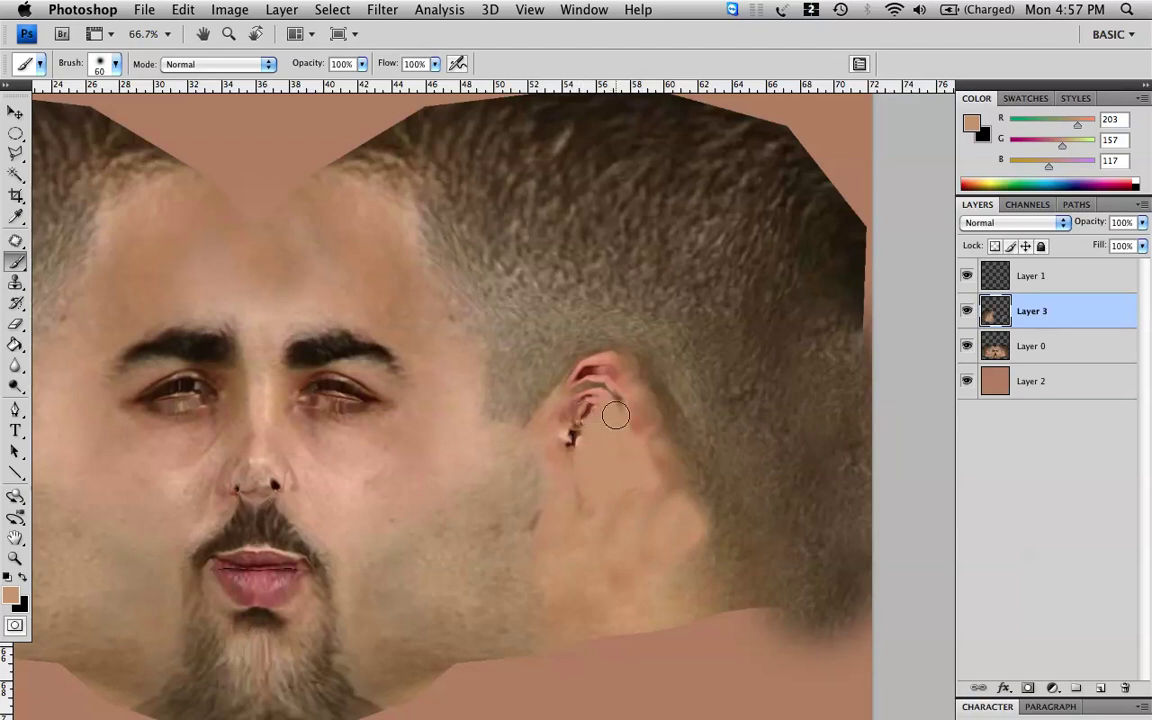
pyautogui.moveTo(615, 390); pyautogui.dragTo(598, 371)
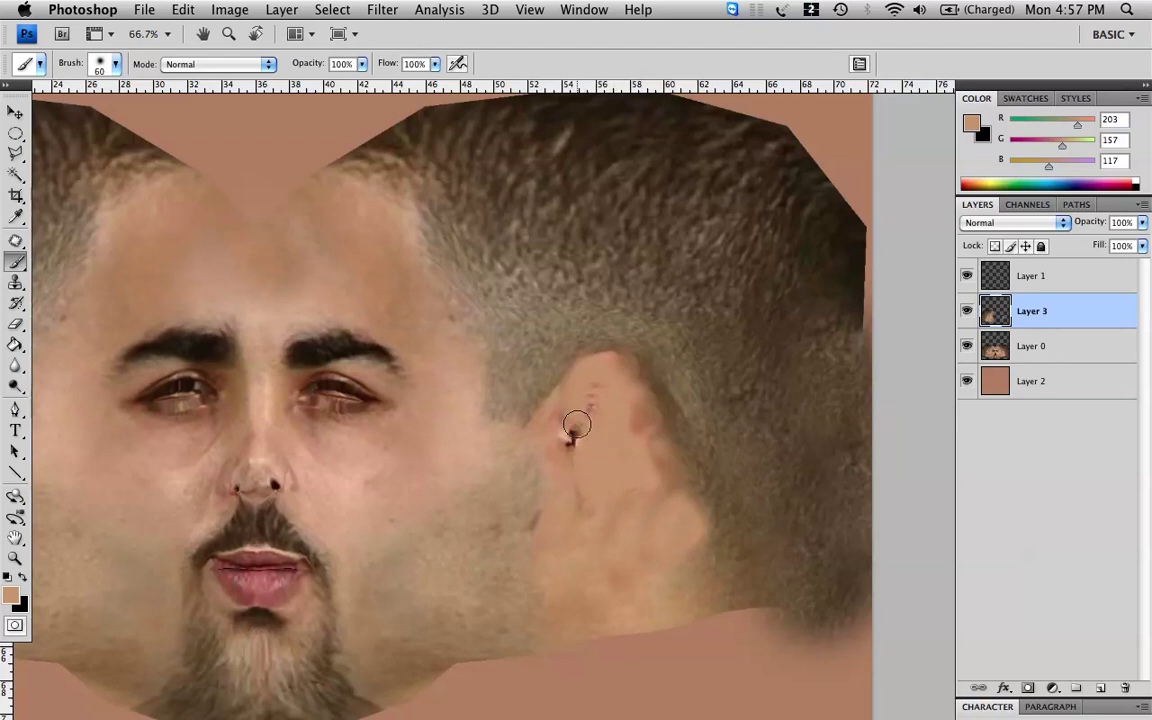
pyautogui.press('super+z')
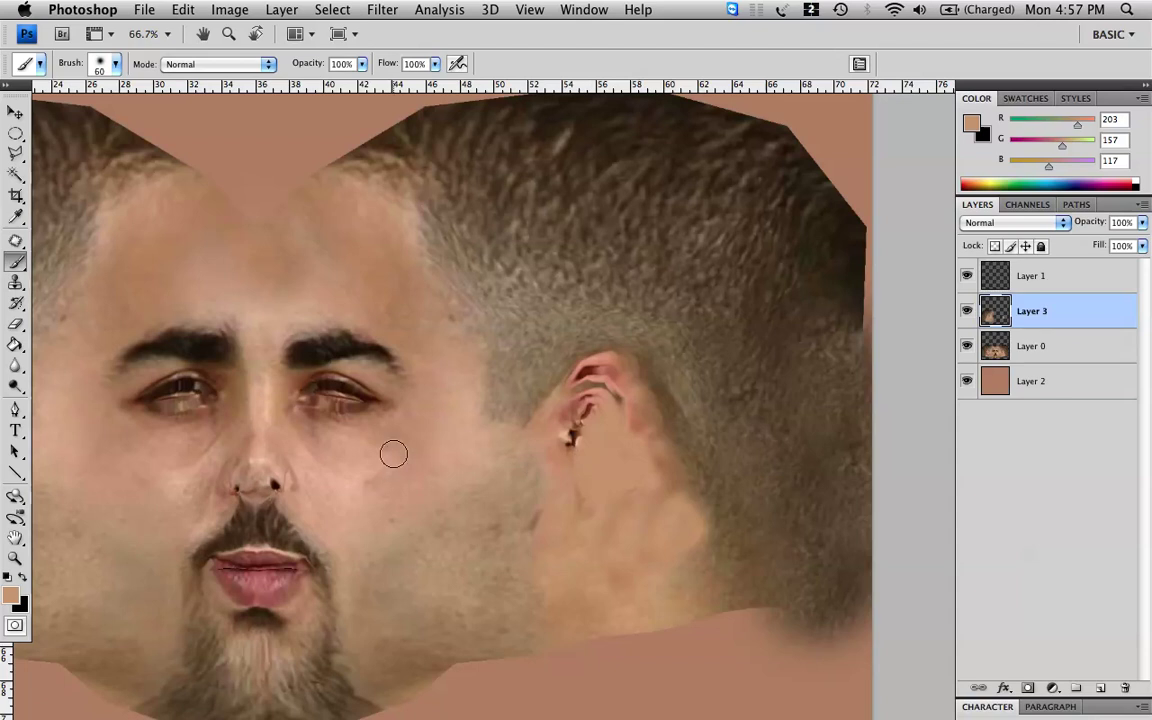
# - Enlarge the Clone Stamp brush to 175 and clone skin over the lower part of the texture's right-hand ear
pyautogui.click(17, 283)
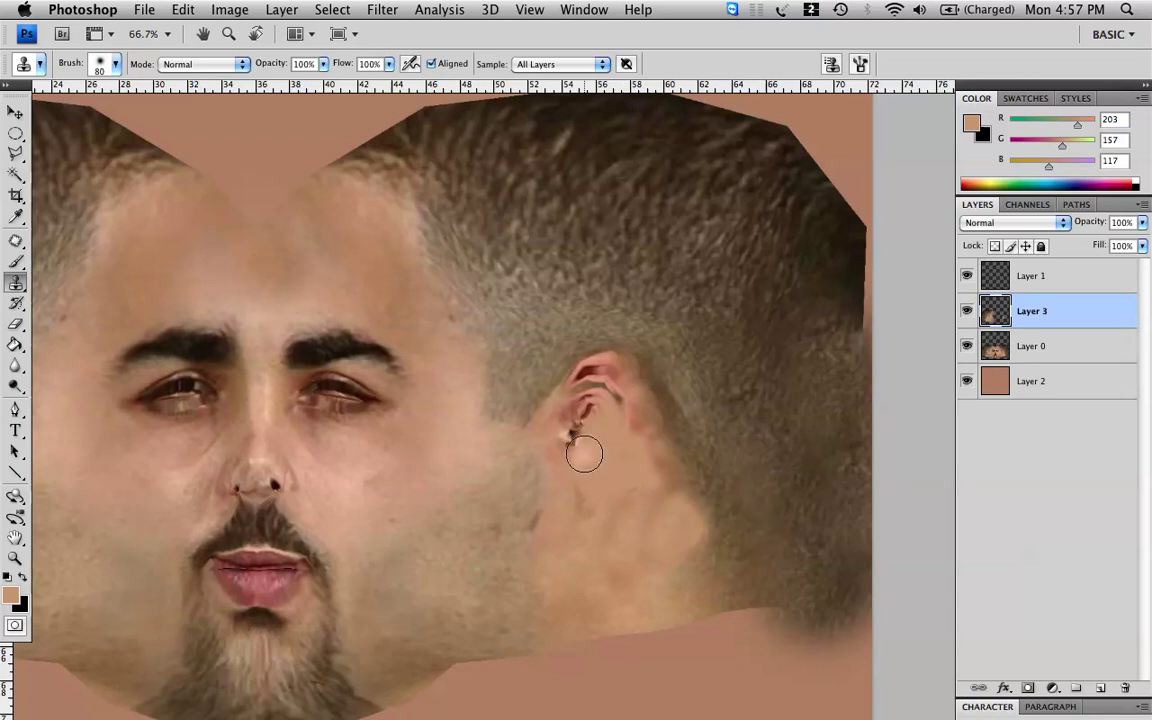
pyautogui.press(']')
pyautogui.press(']')
pyautogui.press(']')
pyautogui.press(']')
pyautogui.press(']')
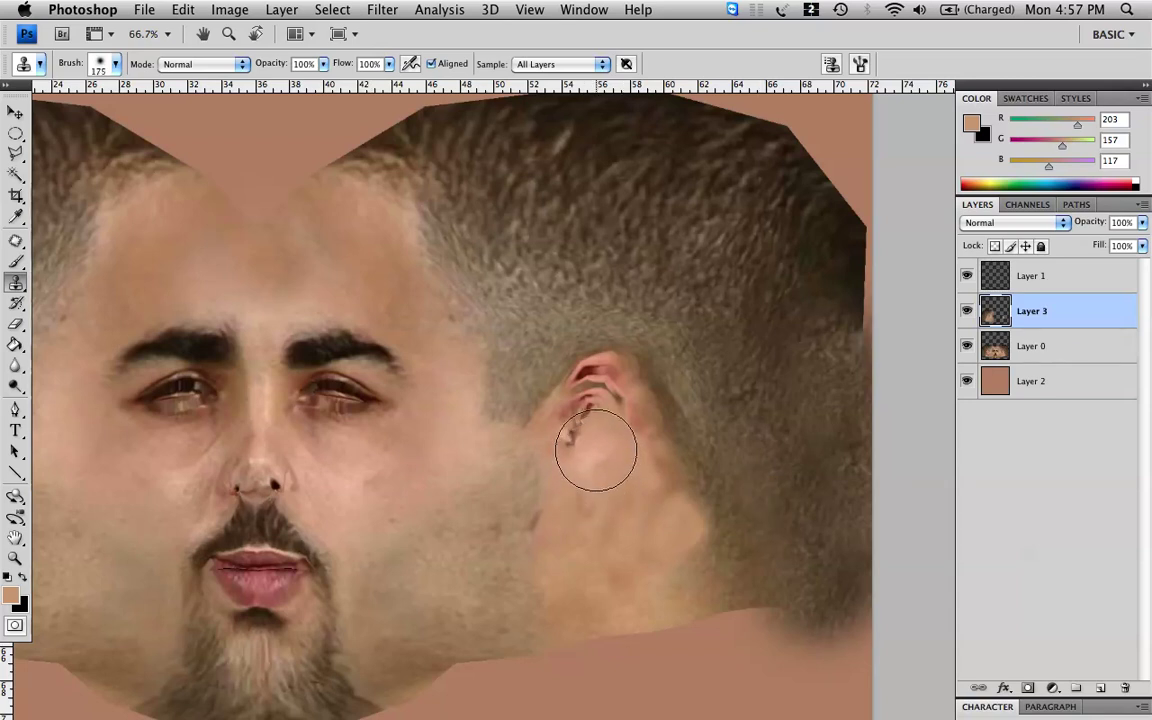
pyautogui.moveTo(595, 441); pyautogui.dragTo(597, 424)
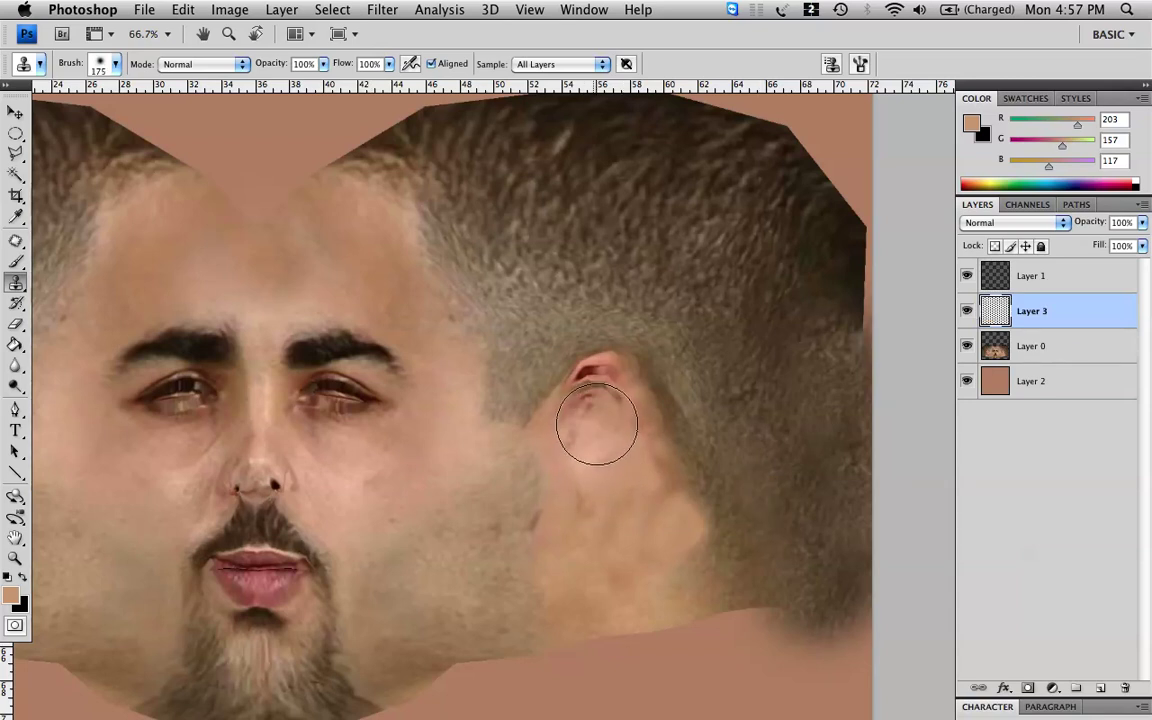
# - Sample clean cheek skin and clone over the rest of the right-hand ear, blending it with the surrounding skin
pyautogui.keyDown('alt'); pyautogui.click(372, 480); pyautogui.keyUp('alt')
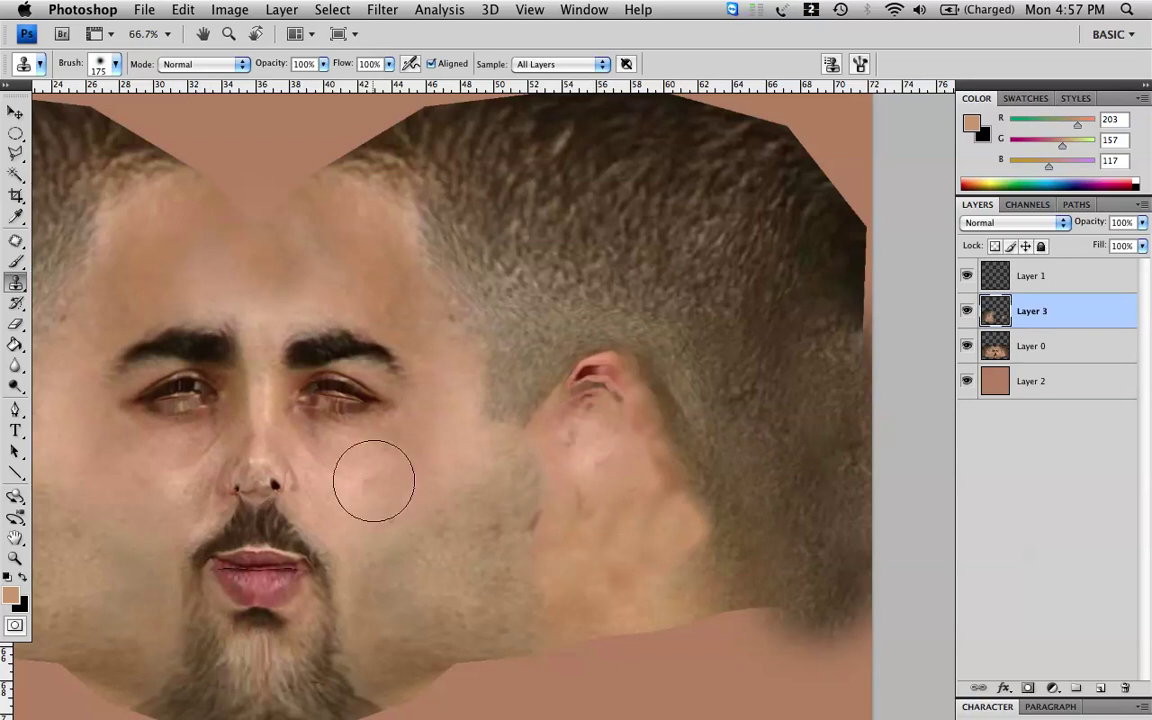
pyautogui.moveTo(610, 420); pyautogui.dragTo(598, 388)
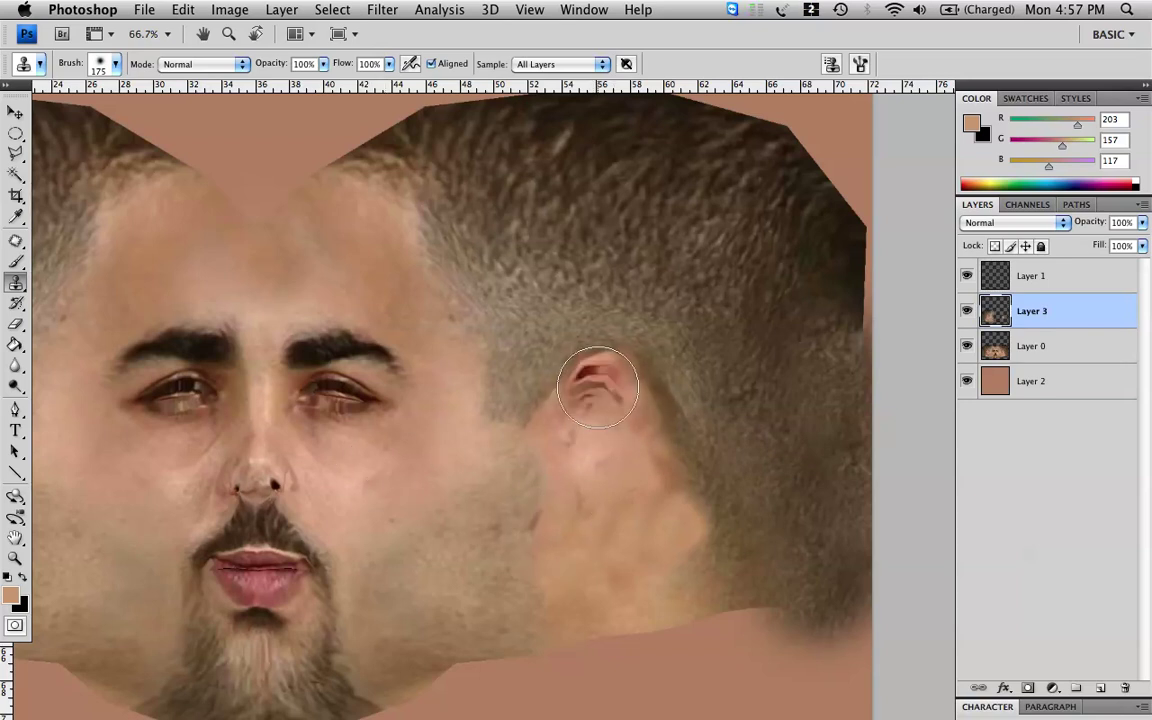
pyautogui.click(598, 388)
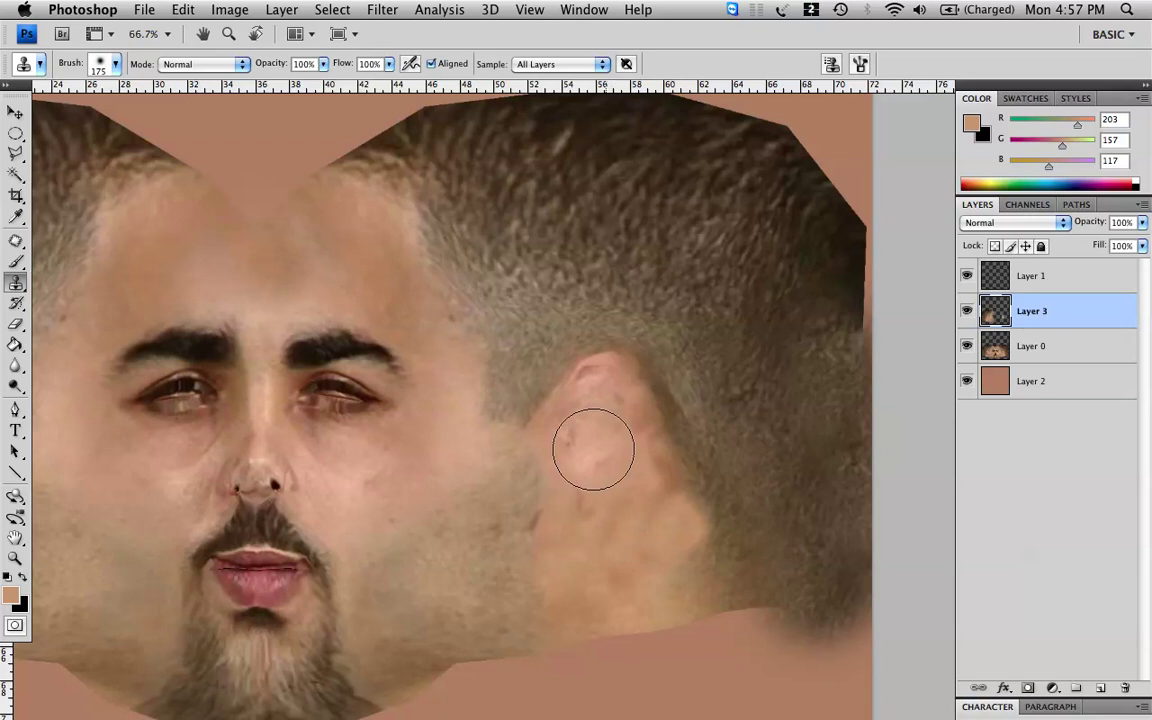
pyautogui.click(593, 449)
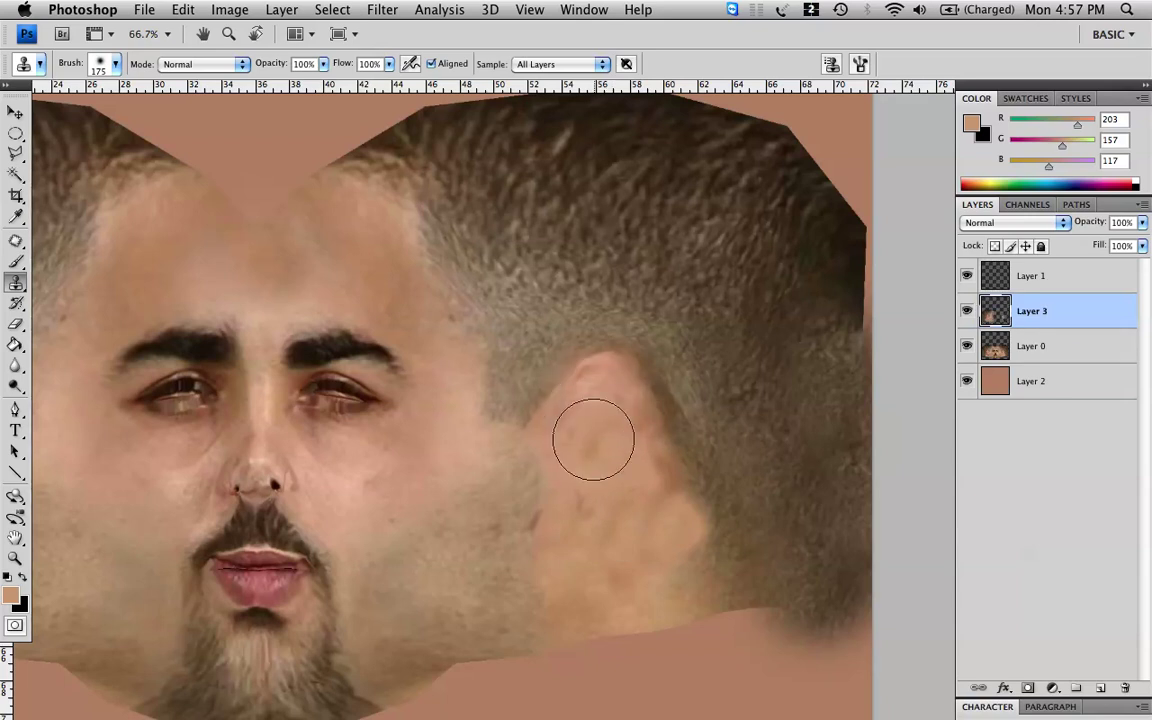
pyautogui.press('super+z')
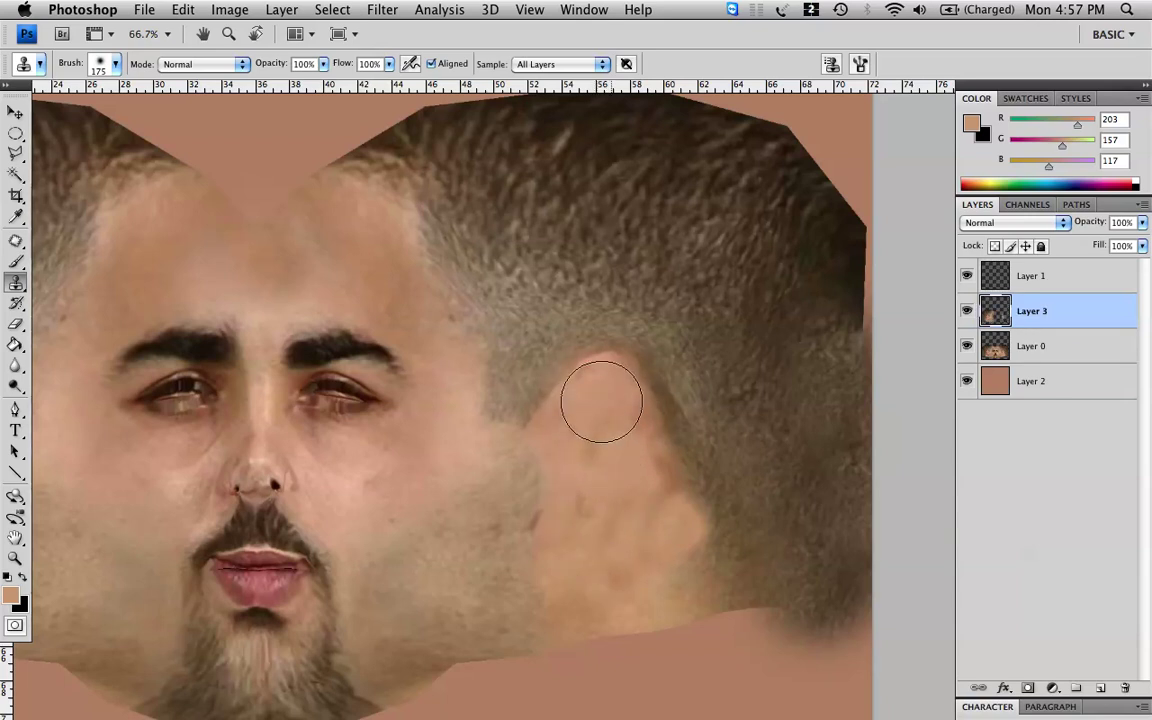
pyautogui.press('super+z')
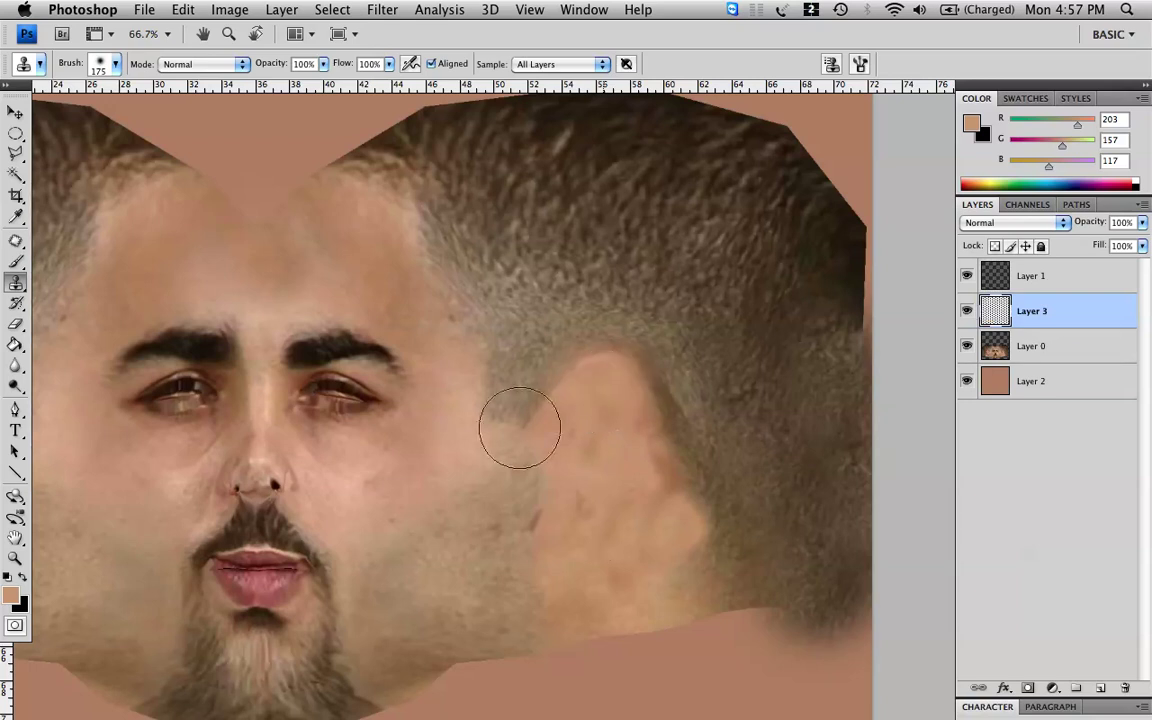
# - Clone clean skin over the lower and middle parts of the left-hand ear on the texture
pyautogui.moveTo(293, 502); pyautogui.dragTo(637, 515)
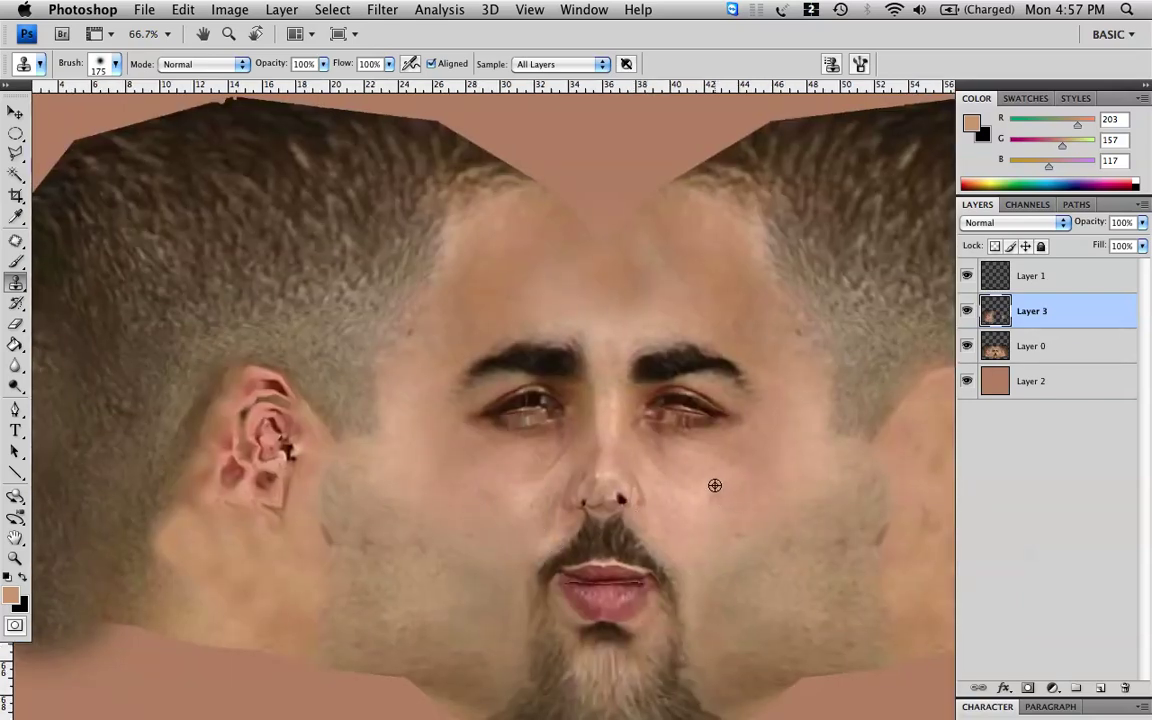
pyautogui.moveTo(192, 537); pyautogui.dragTo(252, 485)
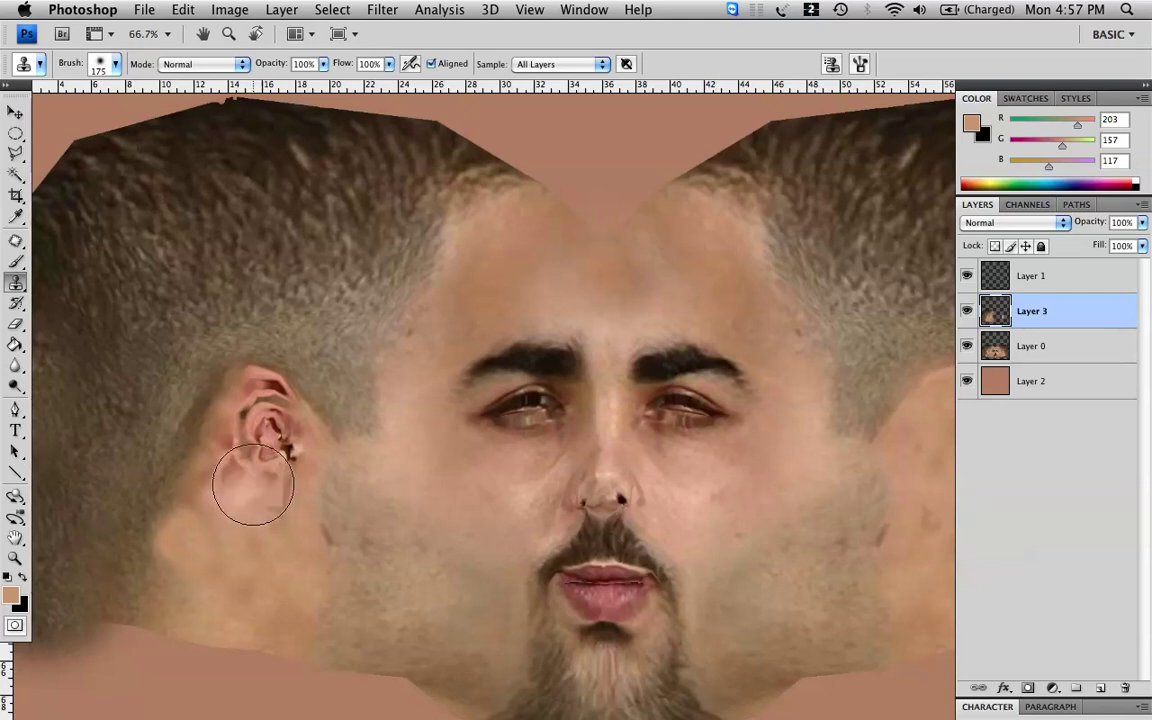
pyautogui.press('super+z')
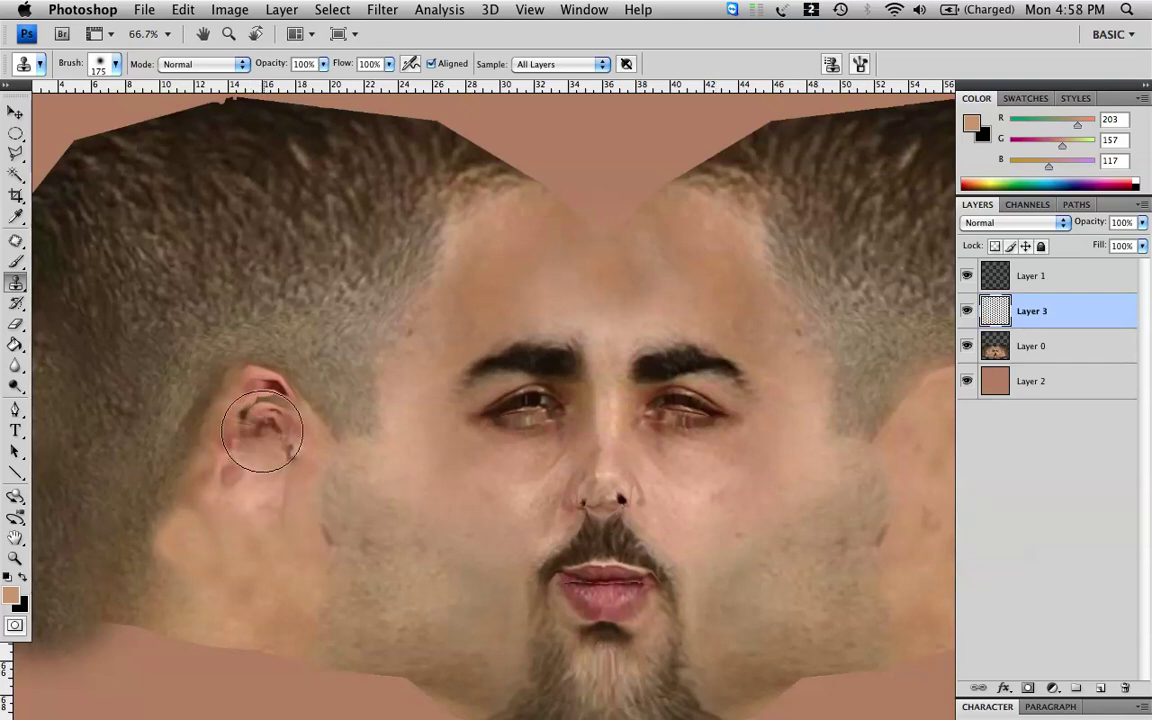
pyautogui.press('super+z')
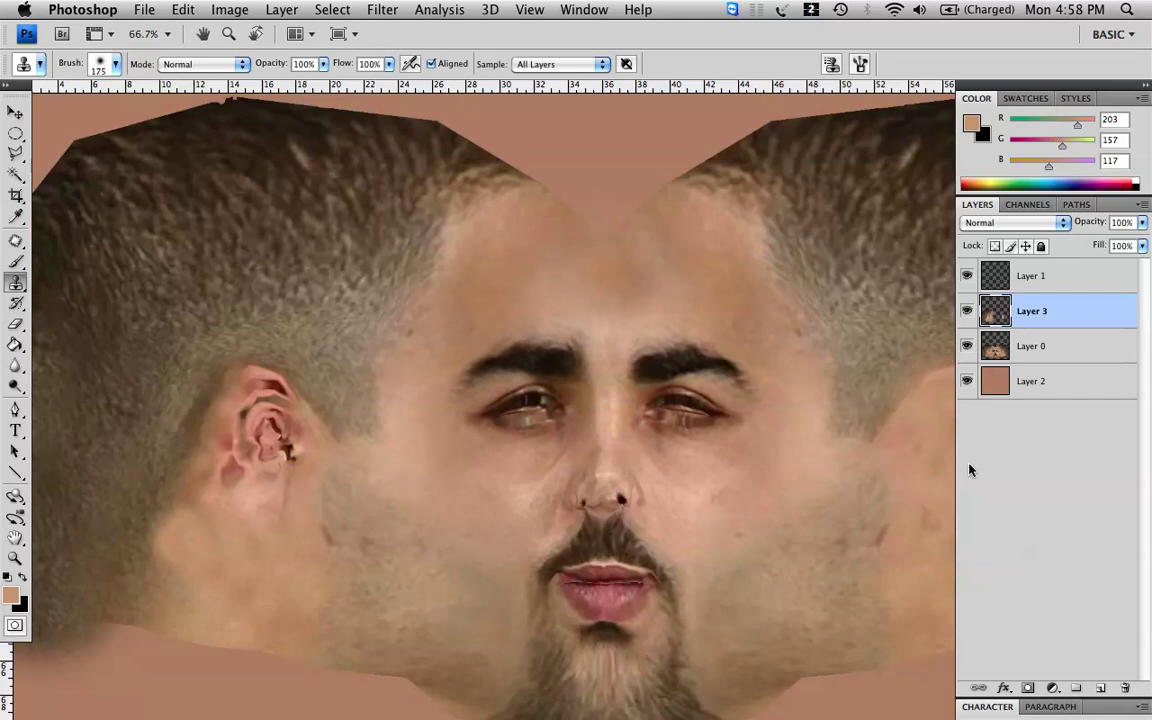
pyautogui.moveTo(262, 432)
pyautogui.mouseDown()
pyautogui.moveTo(265, 447)
pyautogui.moveTo(259, 408)
pyautogui.mouseUp()
pyautogui.press('super+z')
pyautogui.press('super+z')
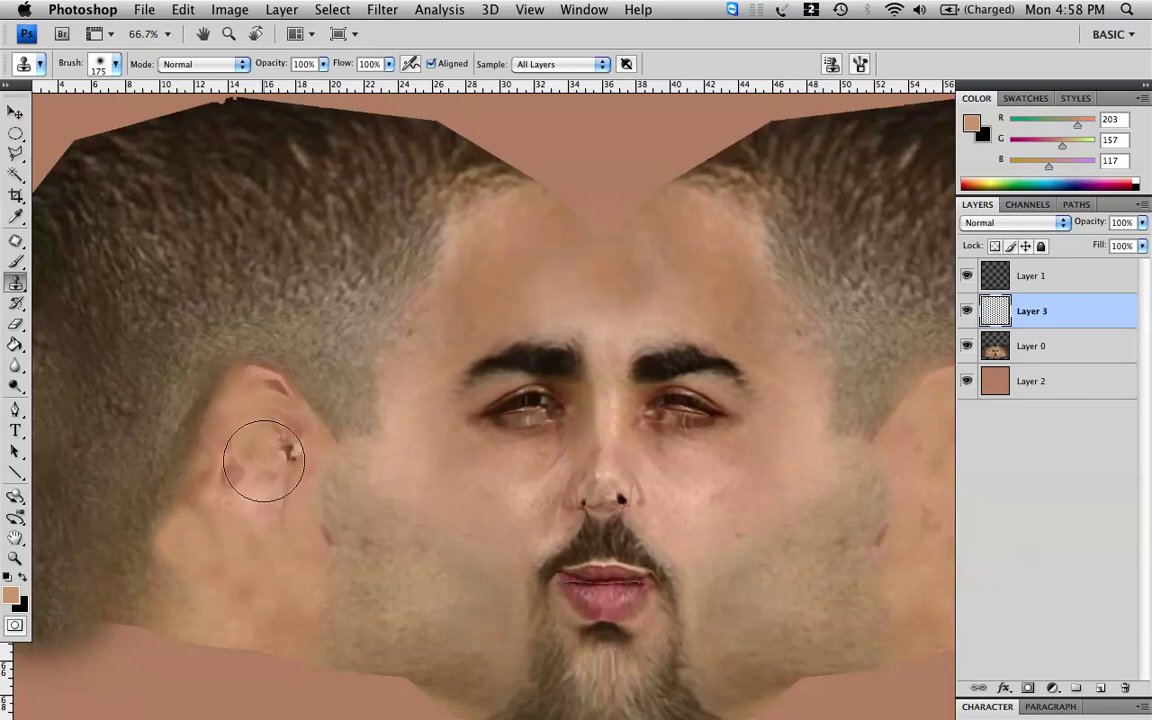
# - Clone skin over the remaining dark spots and the upper edge of the left-hand ear
pyautogui.press('super+z')
pyautogui.click(278, 456)
pyautogui.press('super+z')
pyautogui.moveTo(240, 474); pyautogui.dragTo(261, 412)
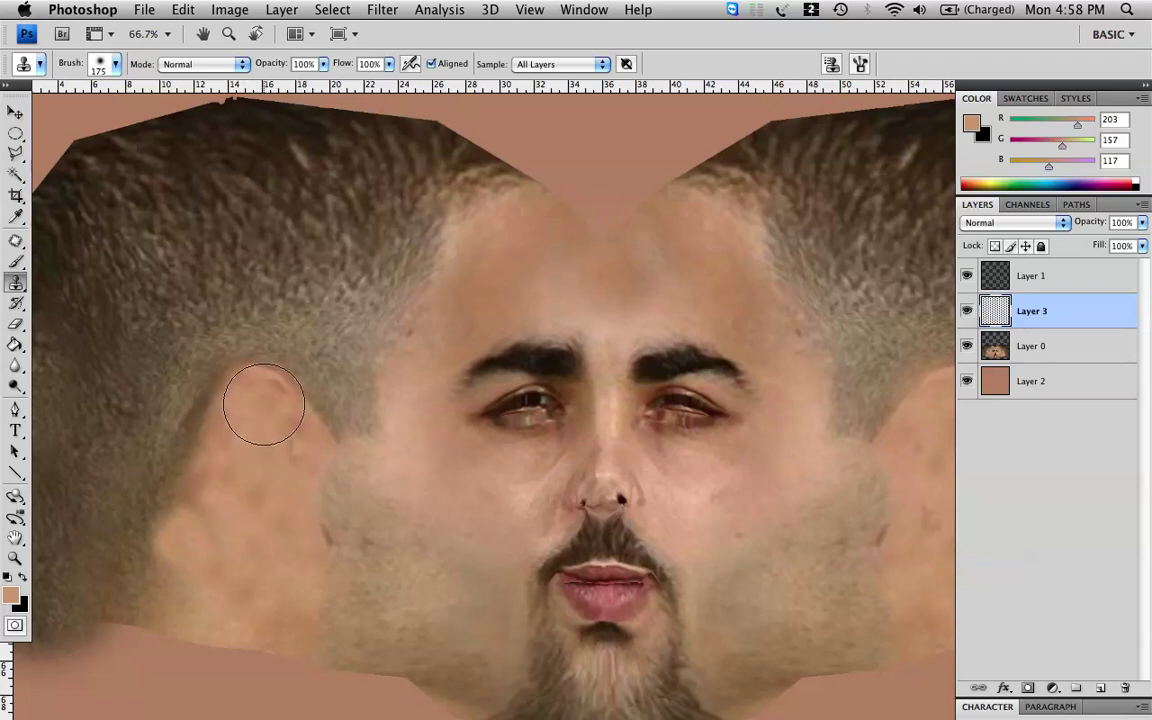
pyautogui.click(264, 402)
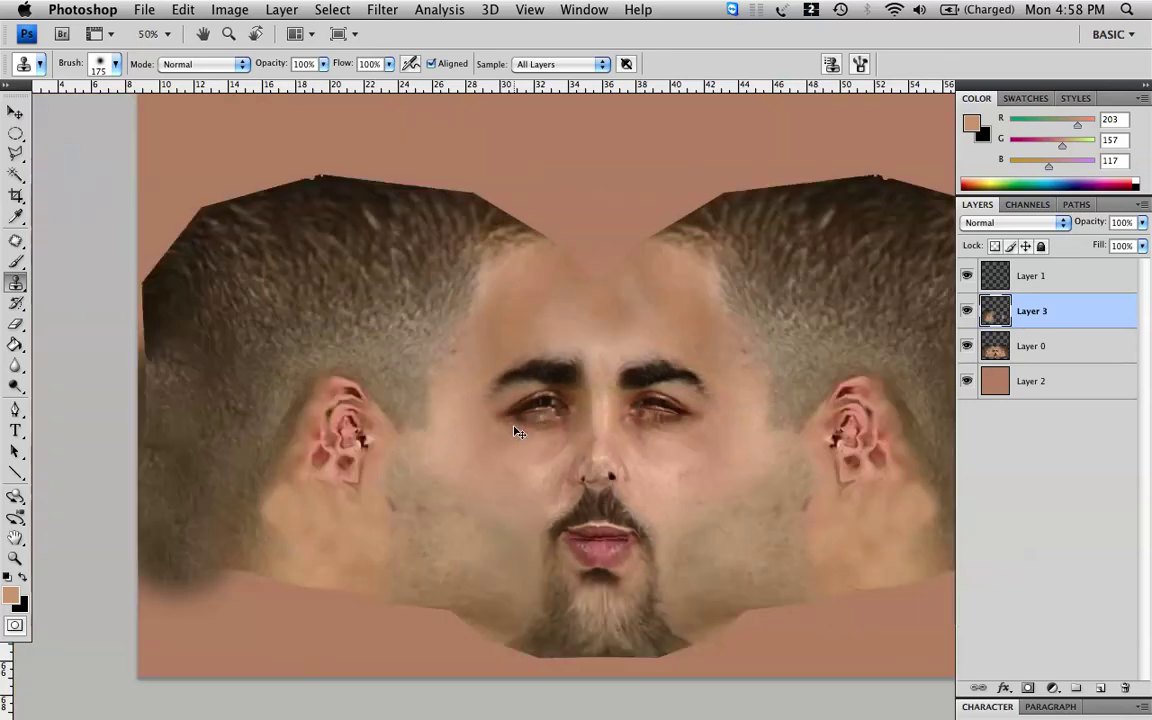
pyautogui.press('super+z')
# - Save the texture as a Targa copy over diffuse.tga in the sourceimages folder
pyautogui.press('super+minus')
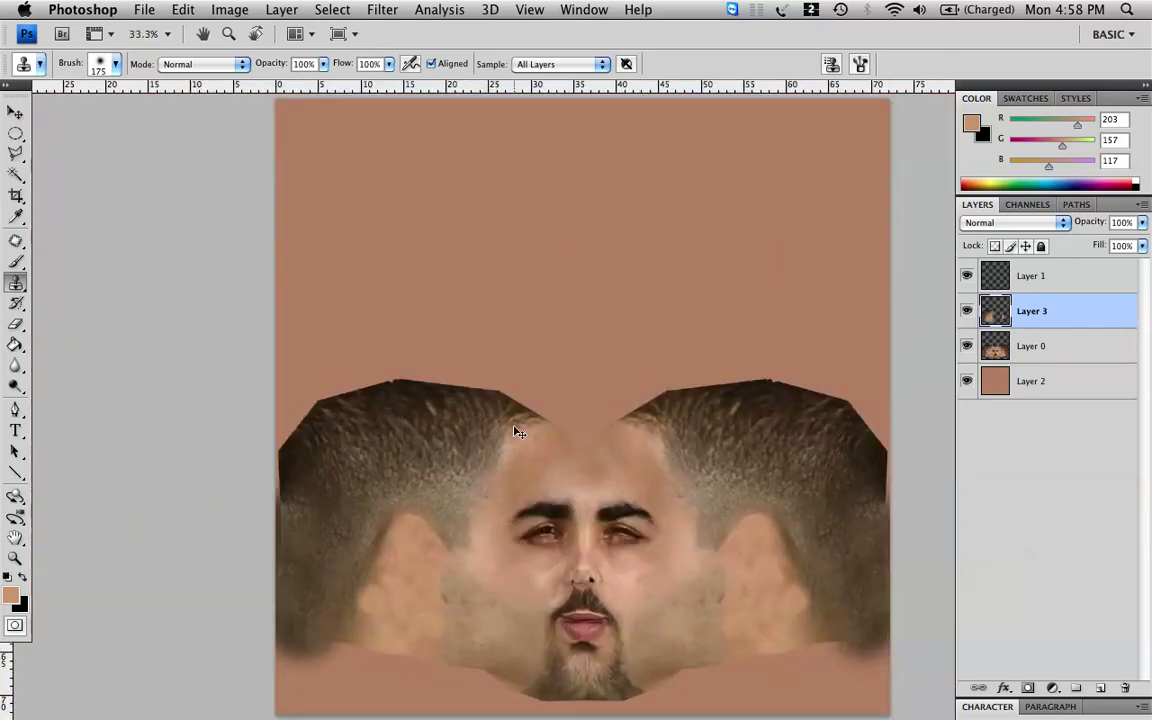
pyautogui.press('super+shift+s')
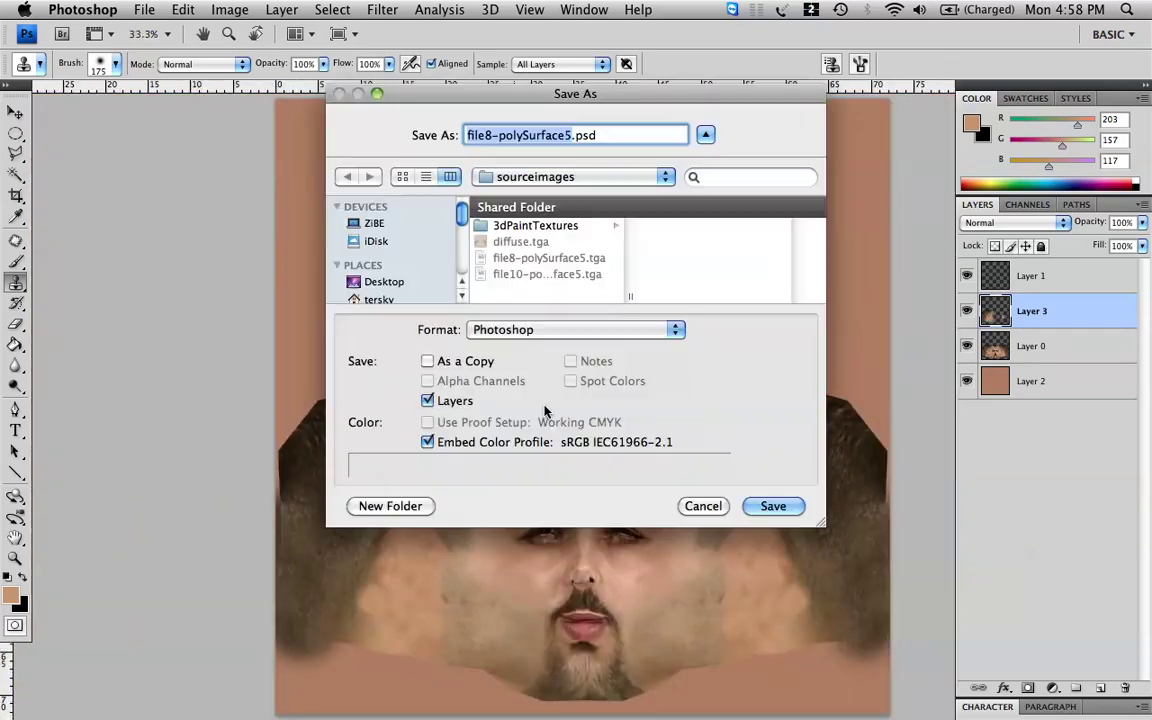
pyautogui.click(561, 337)
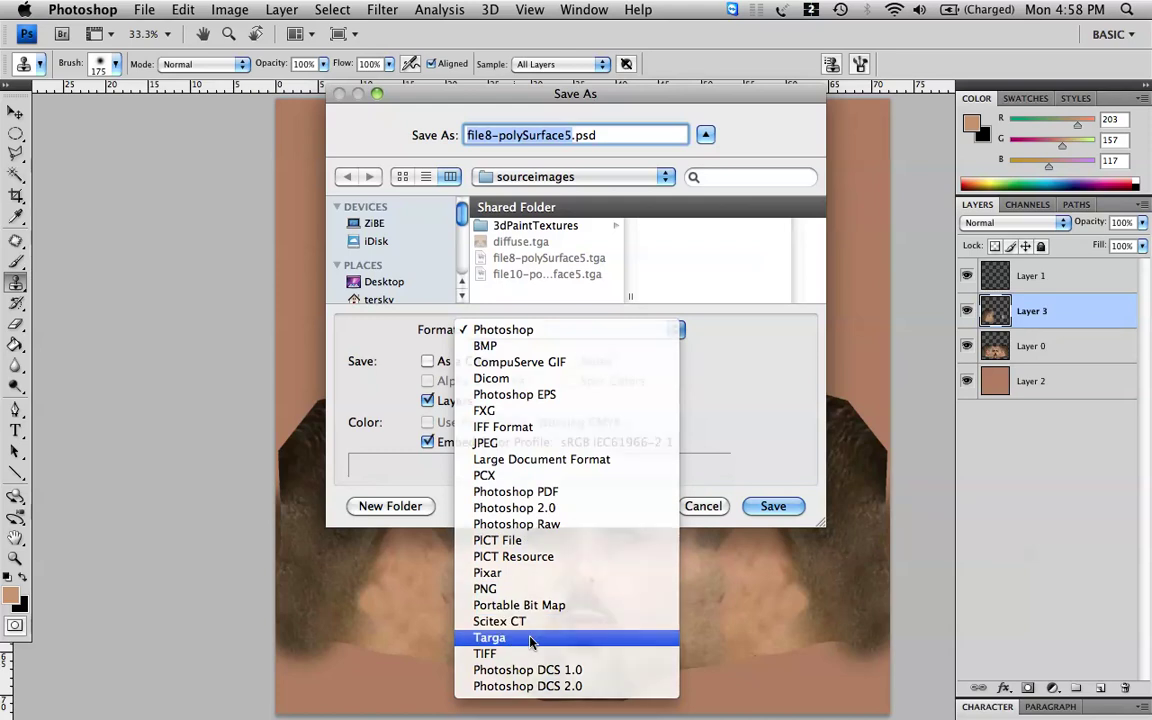
pyautogui.click(531, 639)
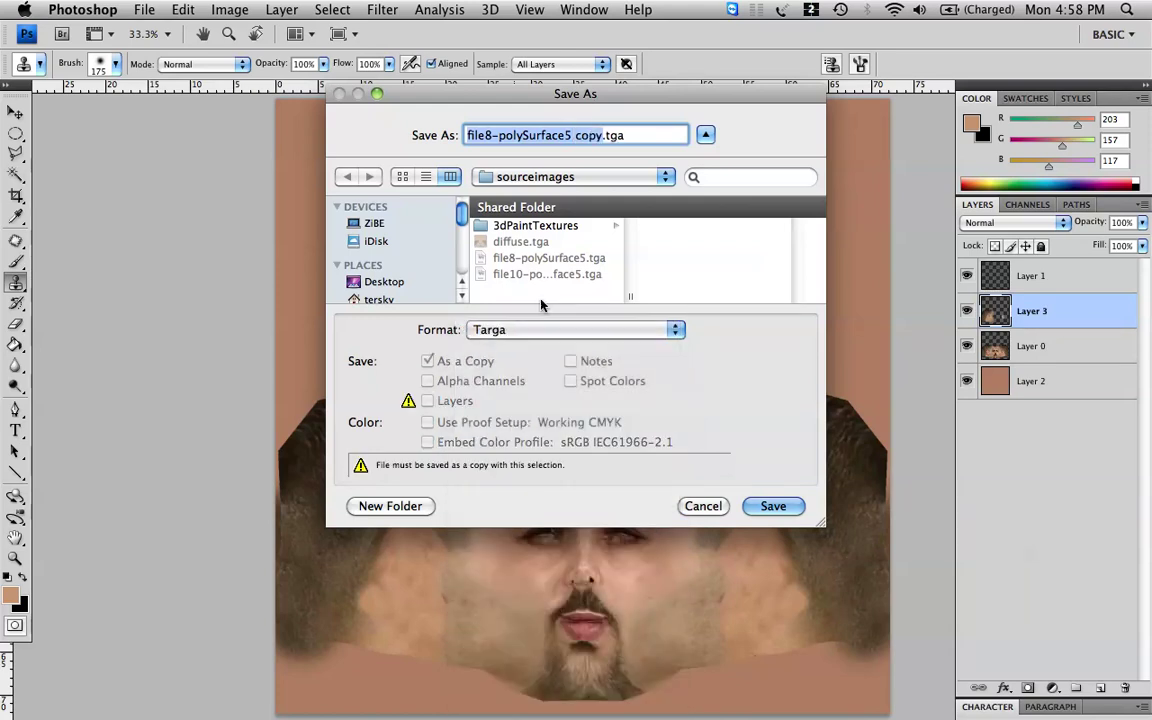
pyautogui.click(568, 241)
pyautogui.click(786, 516)
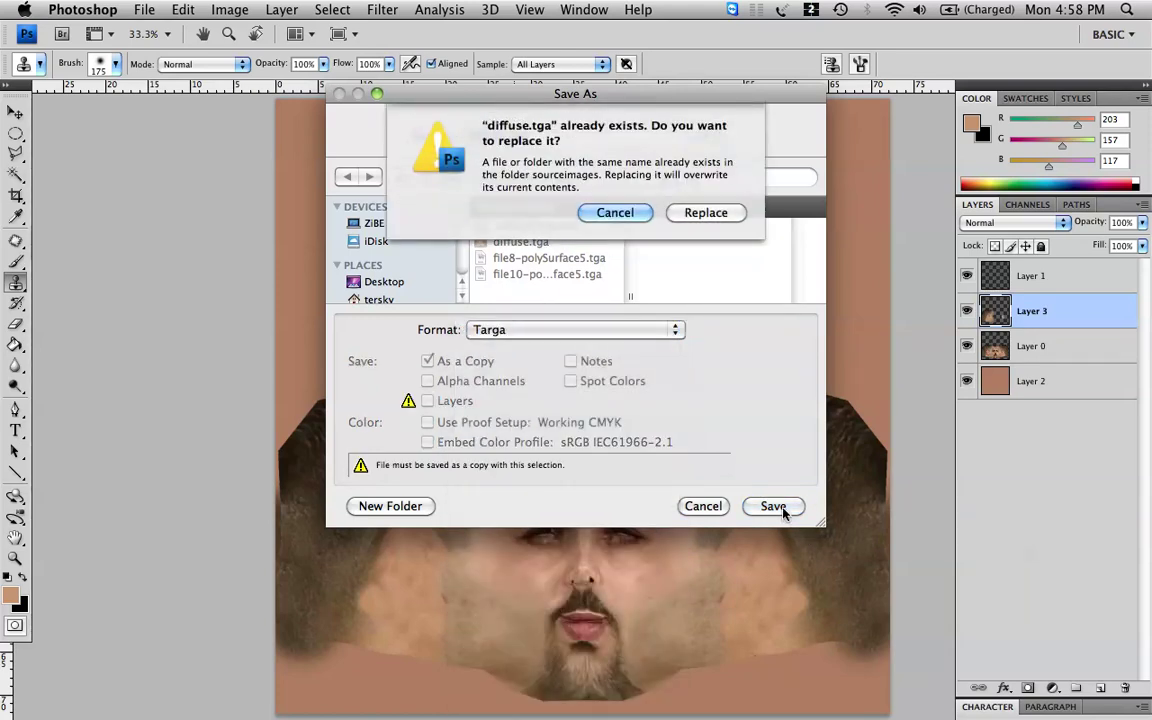
pyautogui.click(697, 211)
pyautogui.click(630, 260)
# - Switch to Maya, reload diffuse.tga in the head's color file texture and check the ear
pyautogui.press('F8')
pyautogui.click(766, 488)
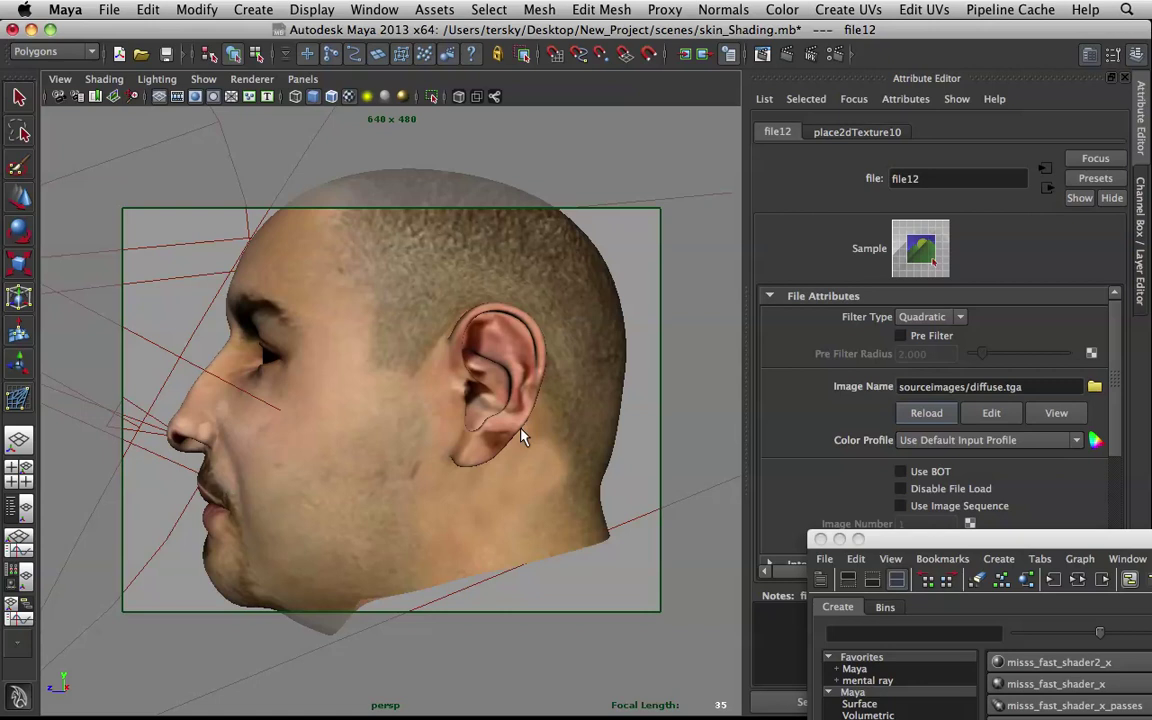
pyautogui.keyDown('alt'); pyautogui.moveTo(522, 432); pyautogui.dragTo(553, 442); pyautogui.keyUp('alt')
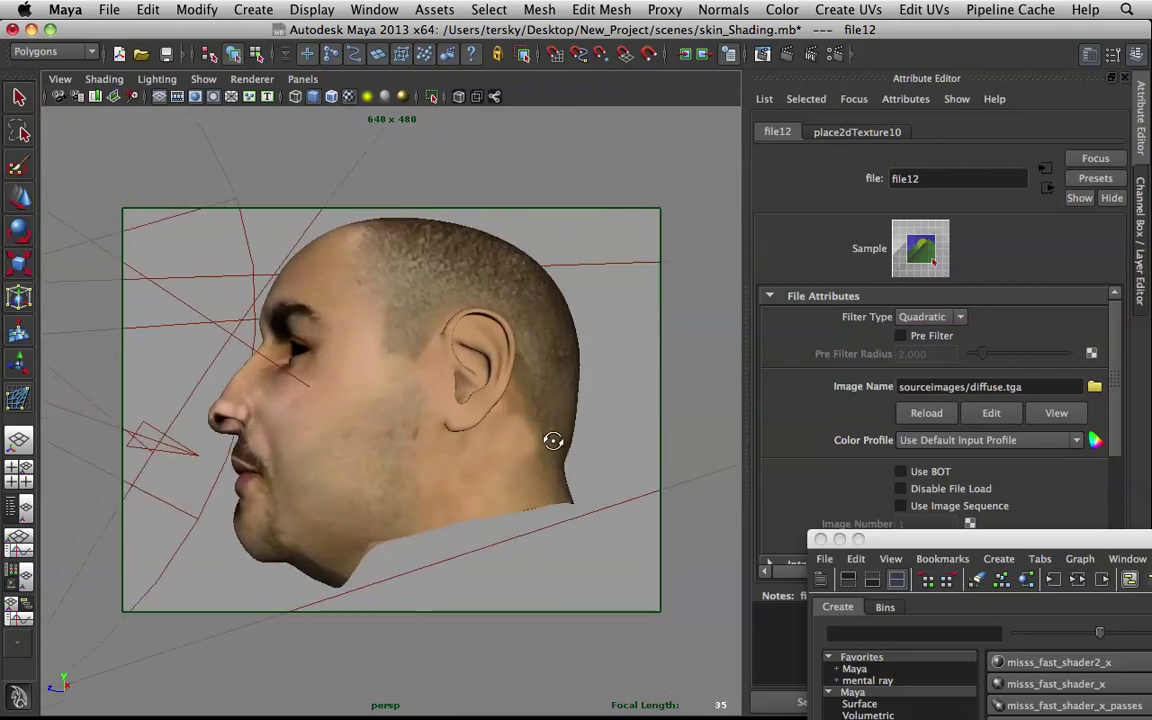
# - Examine the updated skin texture on the head from the side, front and below, including ears, eyes, nose and chin
pyautogui.keyDown('alt'); pyautogui.moveTo(553, 442); pyautogui.dragTo(678, 556, button='right'); pyautogui.keyUp('alt')
pyautogui.keyDown('alt'); pyautogui.moveTo(678, 556); pyautogui.dragTo(537, 573, button='middle'); pyautogui.keyUp('alt')
pyautogui.keyDown('alt'); pyautogui.moveTo(537, 573); pyautogui.dragTo(404, 358, button='right'); pyautogui.keyUp('alt')
pyautogui.keyDown('alt'); pyautogui.moveTo(404, 358); pyautogui.dragTo(504, 393); pyautogui.keyUp('alt')
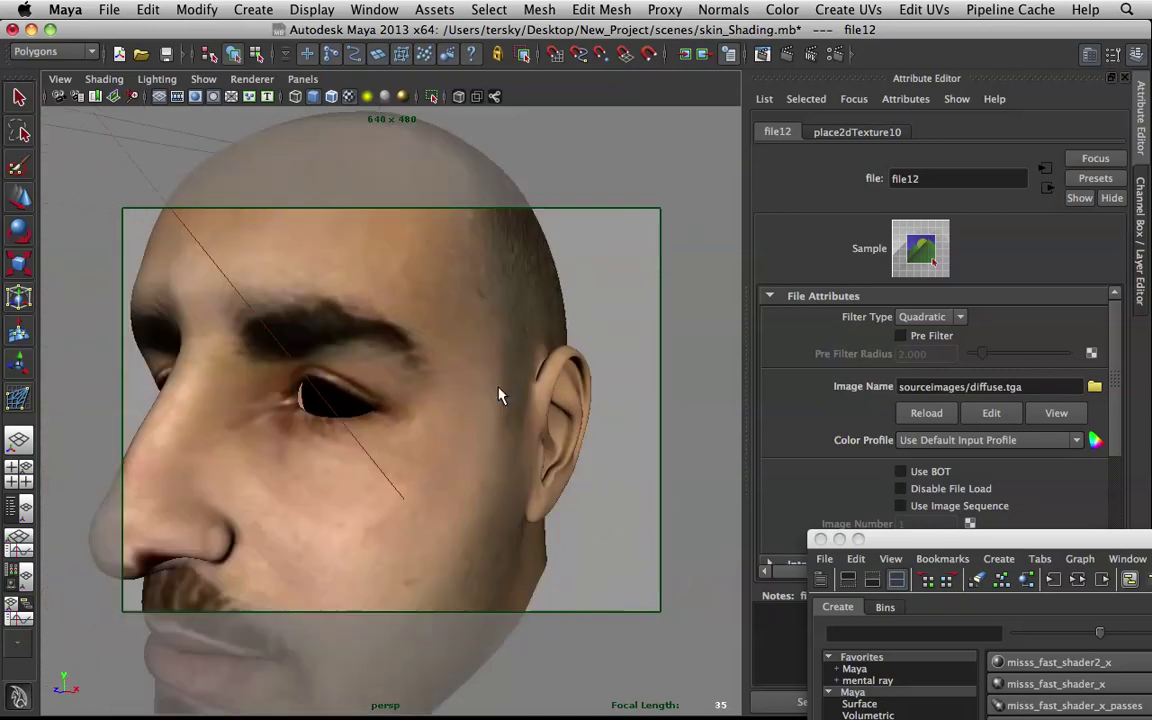
pyautogui.keyDown('alt'); pyautogui.moveTo(504, 393); pyautogui.dragTo(399, 347, button='right'); pyautogui.keyUp('alt')
pyautogui.keyDown('alt'); pyautogui.moveTo(399, 347); pyautogui.dragTo(476, 386); pyautogui.keyUp('alt')
pyautogui.keyDown('alt'); pyautogui.moveTo(476, 386); pyautogui.dragTo(489, 437, button='right'); pyautogui.keyUp('alt')
pyautogui.keyDown('alt'); pyautogui.moveTo(489, 437); pyautogui.dragTo(437, 437); pyautogui.keyUp('alt')
pyautogui.keyDown('alt'); pyautogui.moveTo(437, 437); pyautogui.dragTo(456, 527, button='right'); pyautogui.keyUp('alt')
pyautogui.keyDown('alt'); pyautogui.moveTo(456, 527); pyautogui.dragTo(421, 530); pyautogui.keyUp('alt')
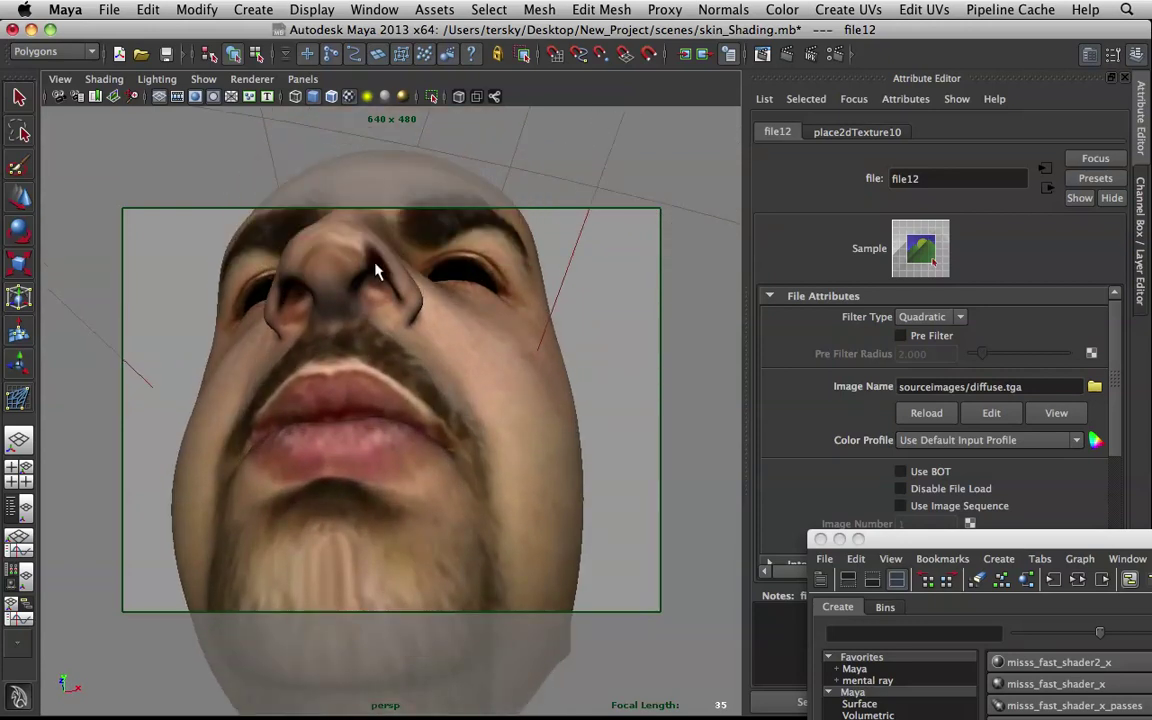
pyautogui.keyDown('alt'); pyautogui.moveTo(358, 262); pyautogui.dragTo(581, 458); pyautogui.keyUp('alt')
pyautogui.keyDown('alt'); pyautogui.moveTo(581, 458); pyautogui.dragTo(428, 330, button='right'); pyautogui.keyUp('alt')
pyautogui.keyDown('alt'); pyautogui.moveTo(427, 330); pyautogui.dragTo(363, 374); pyautogui.keyUp('alt')
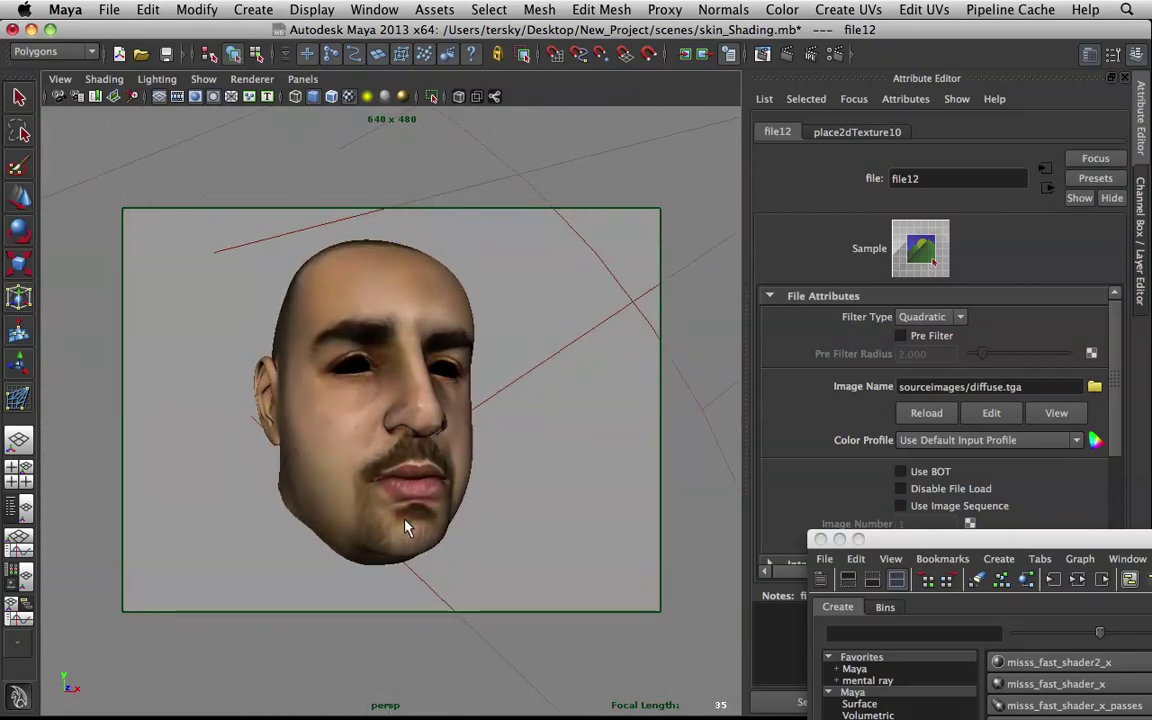
# - Open the misss_fast_skin_maya1 material from Hypershade and review its diffuse and subsurface scattering attributes
pyautogui.moveTo(1150, 718)
pyautogui.click(1076, 638)
pyautogui.moveTo(970, 543); pyautogui.dragTo(4, 187)
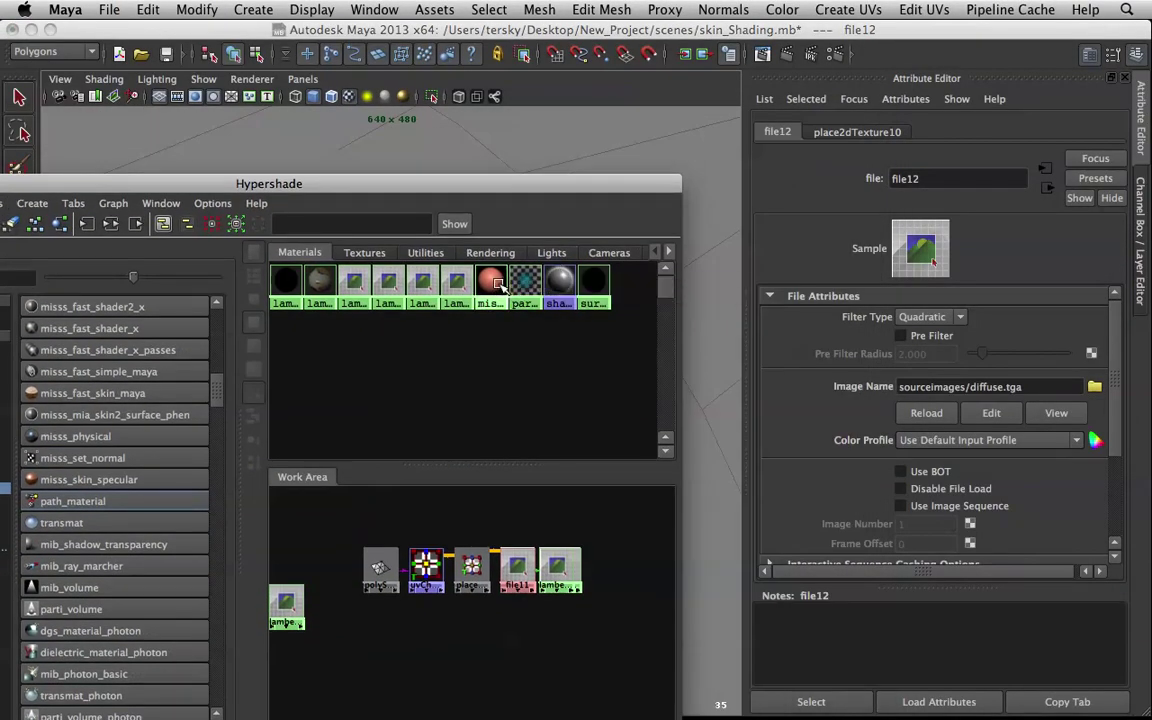
pyautogui.click(494, 283)
pyautogui.moveTo(504, 183); pyautogui.dragTo(509, 369)
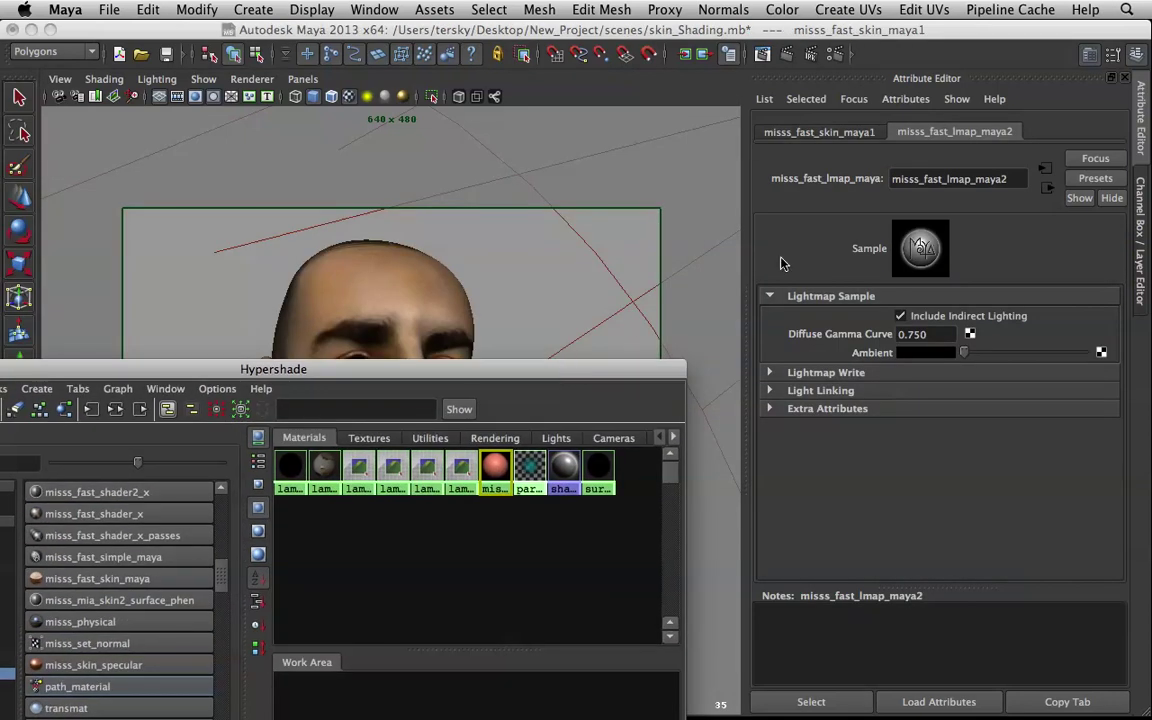
pyautogui.click(815, 133)
pyautogui.scroll(5, 987, 408)
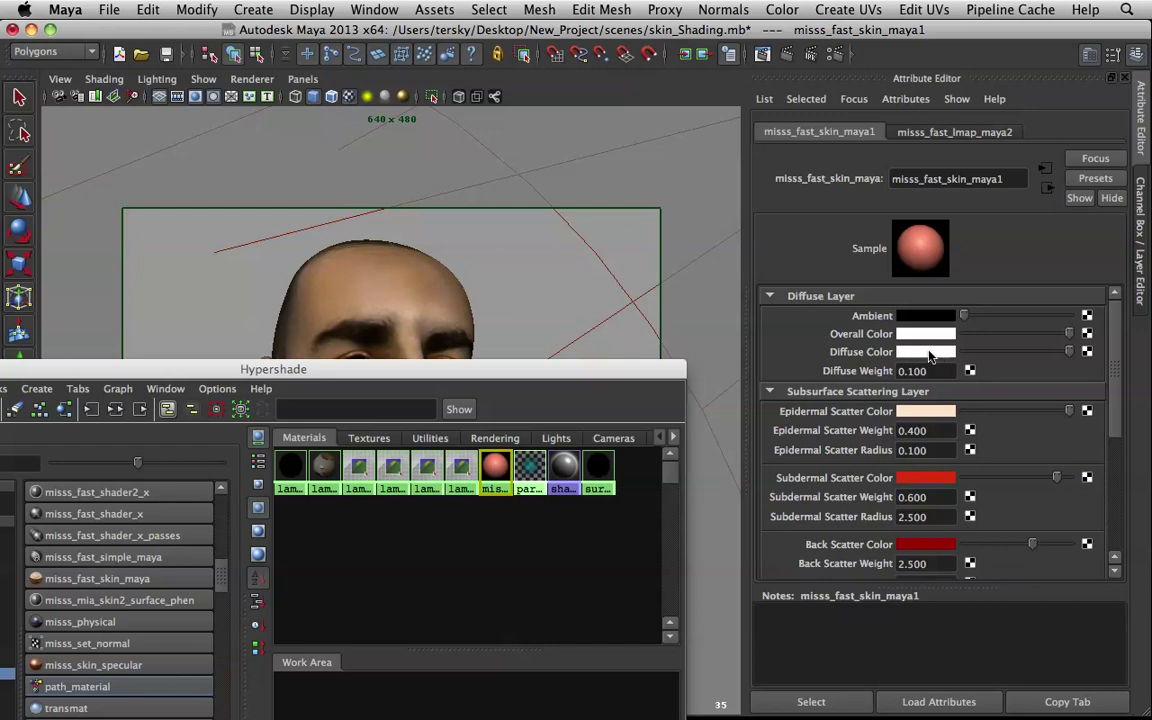
# - Switch to Photoshop and add a Hue/Saturation adjustment layer above Layer 1
pyautogui.moveTo(1145, 714)
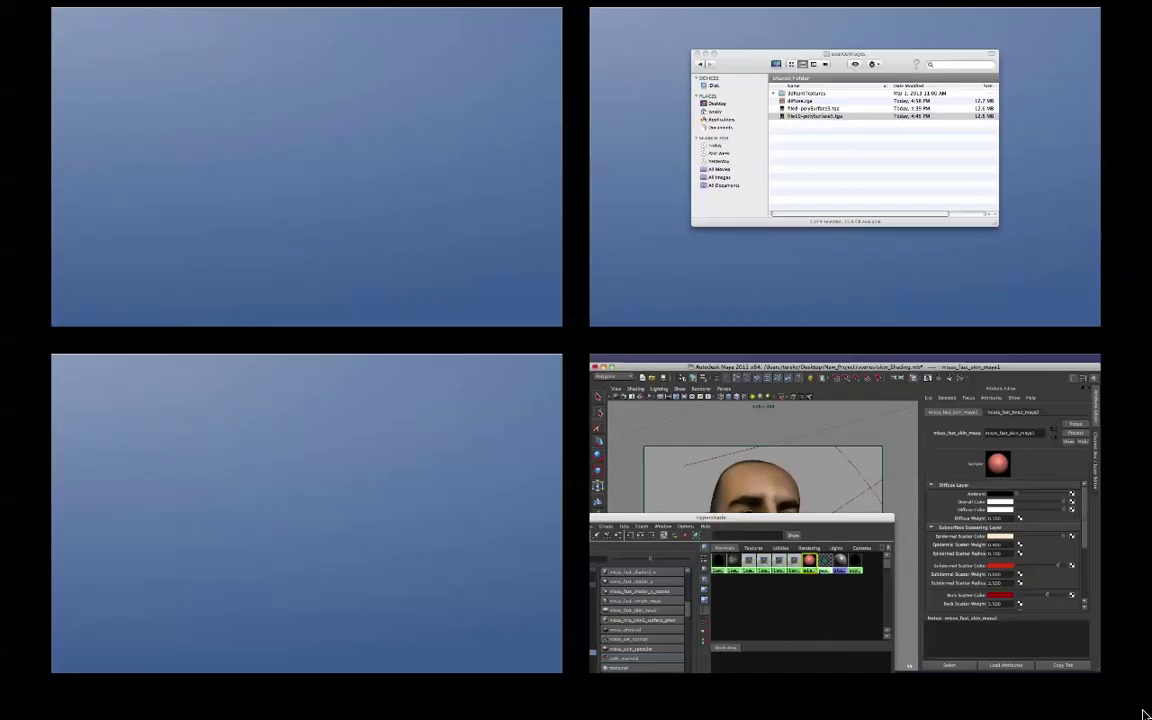
pyautogui.click(393, 517)
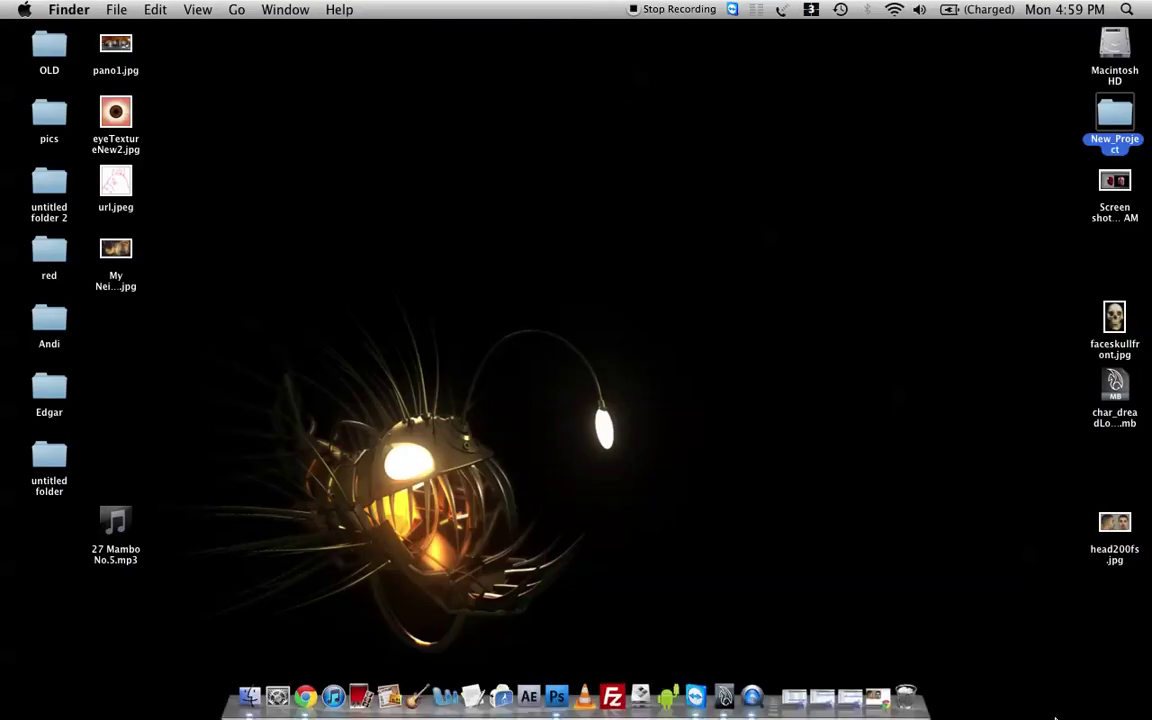
pyautogui.click(545, 683)
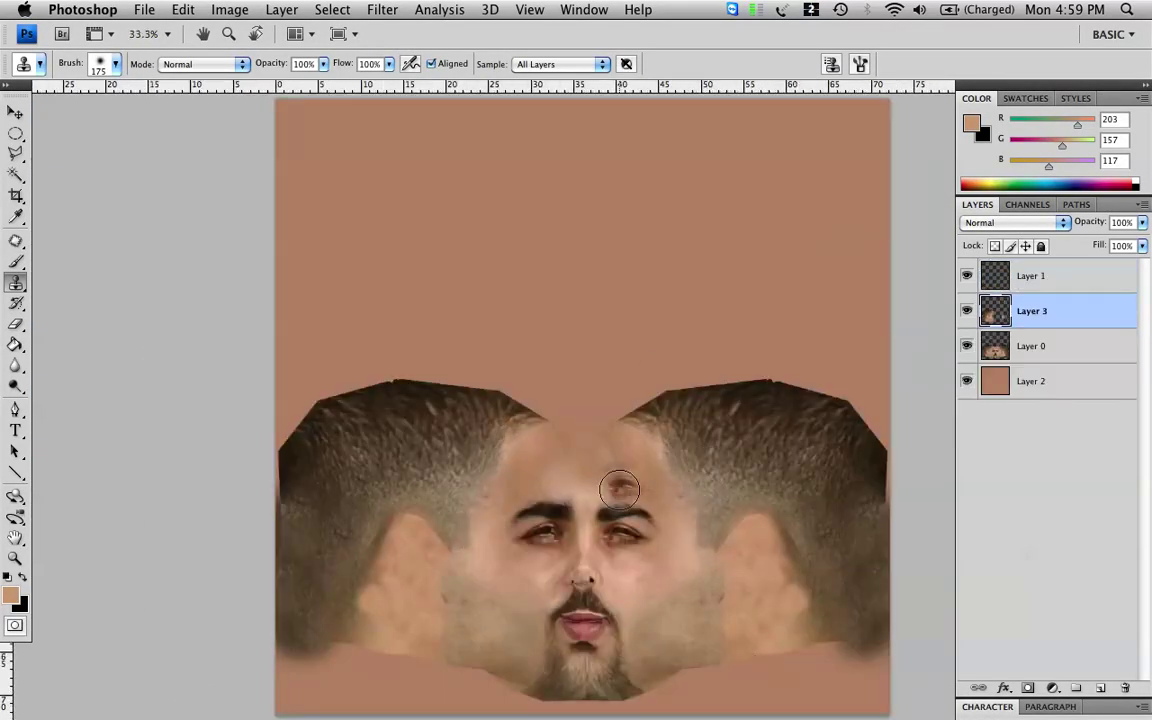
pyautogui.press('super+minus')
pyautogui.click(1065, 285)
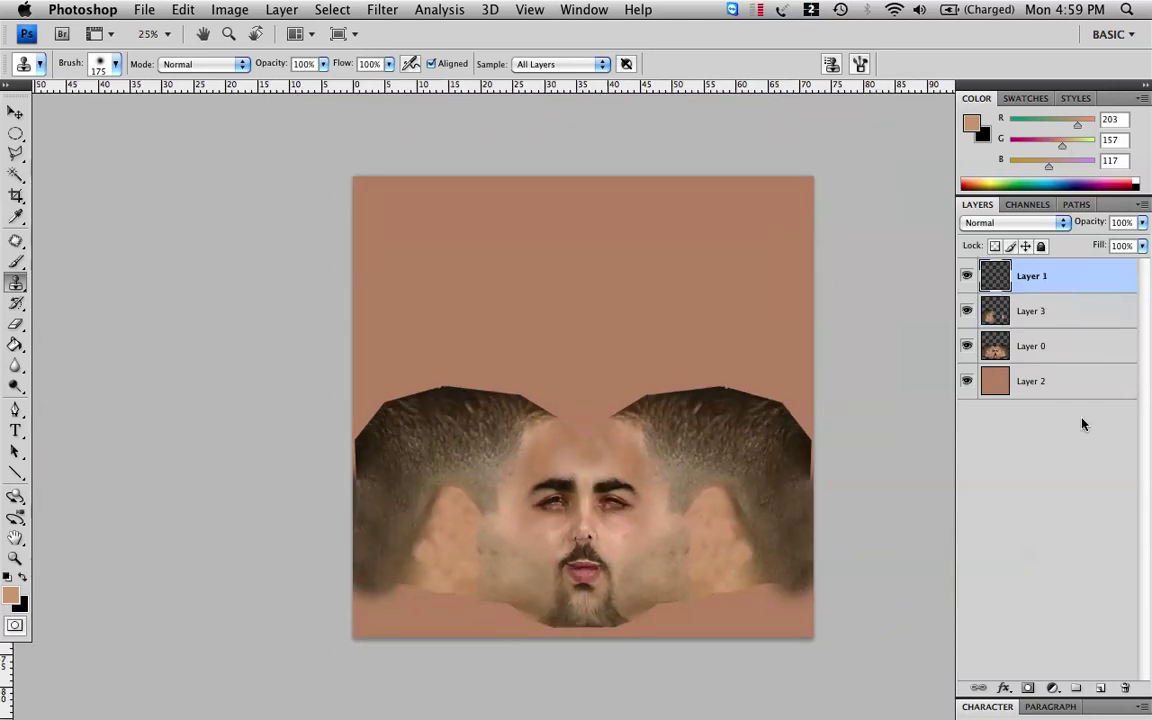
pyautogui.click(1051, 689)
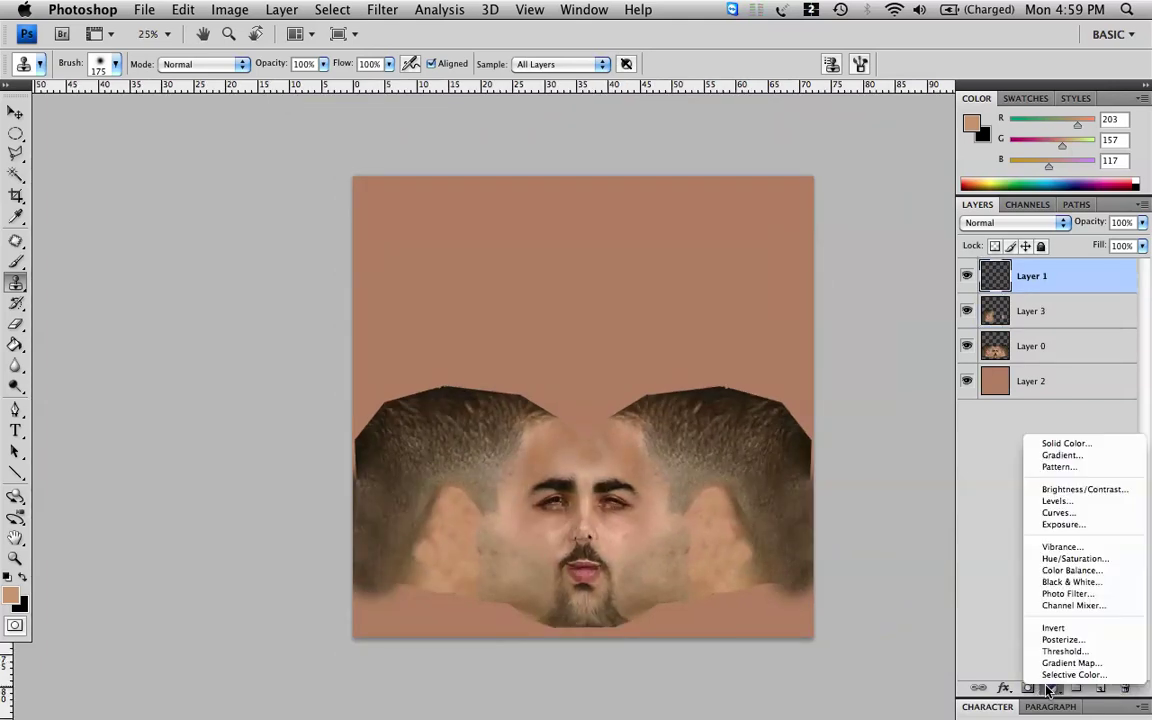
pyautogui.click(1086, 562)
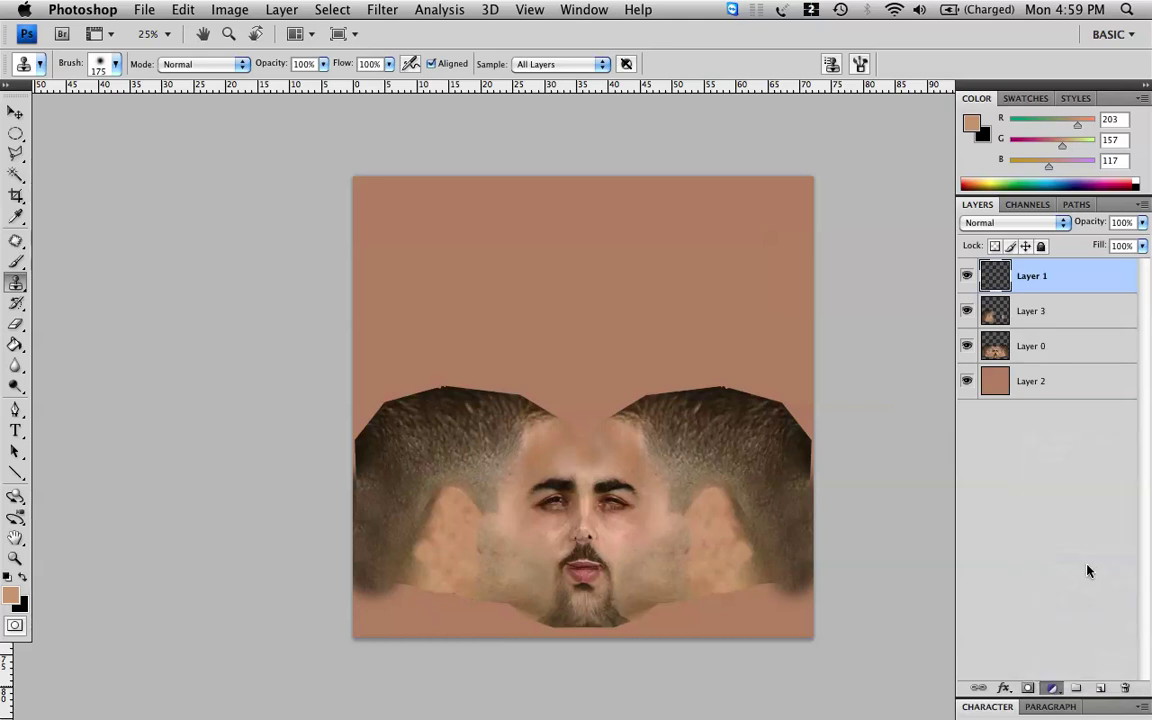
# - Set the Hue/Saturation adjustment to saturation -17 and lightness +4
pyautogui.scroll(-3, 770, 535)
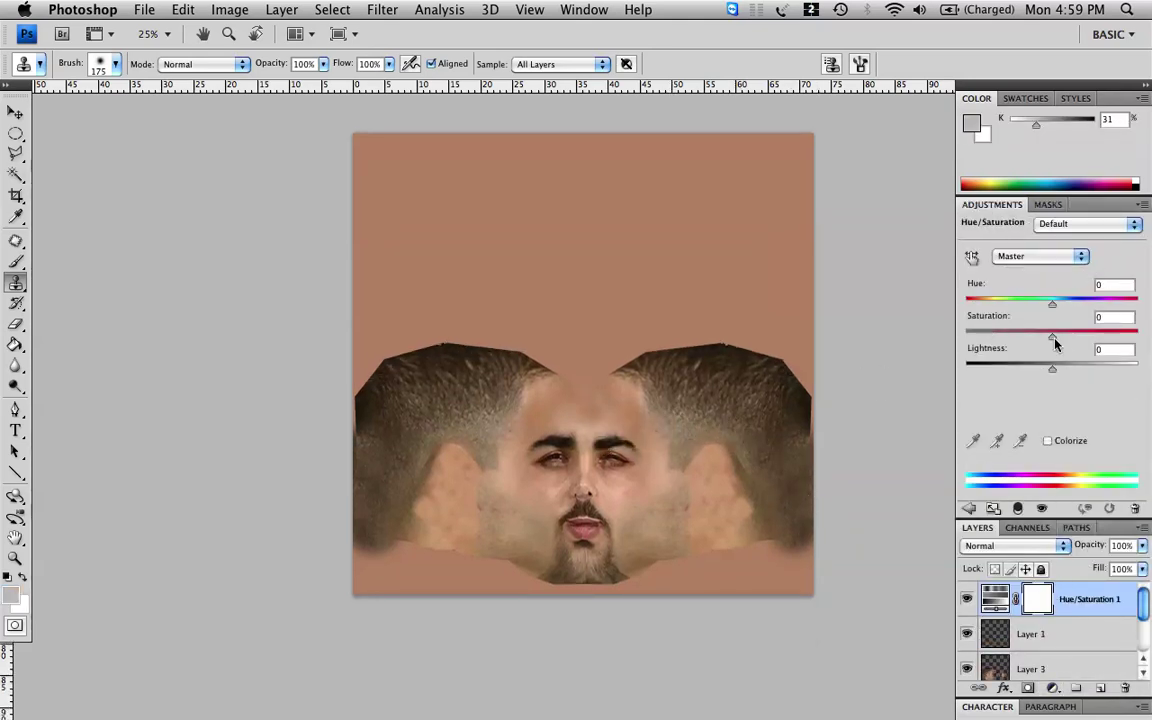
pyautogui.moveTo(1052, 340); pyautogui.dragTo(1022, 341)
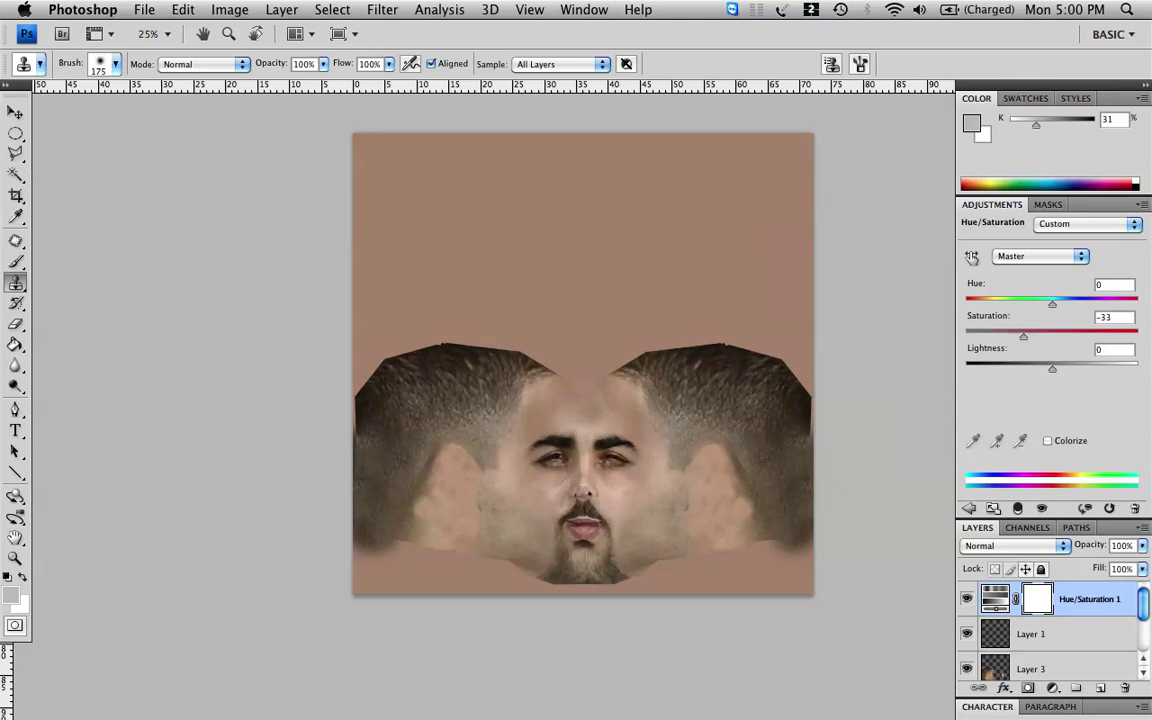
pyautogui.click(1062, 371)
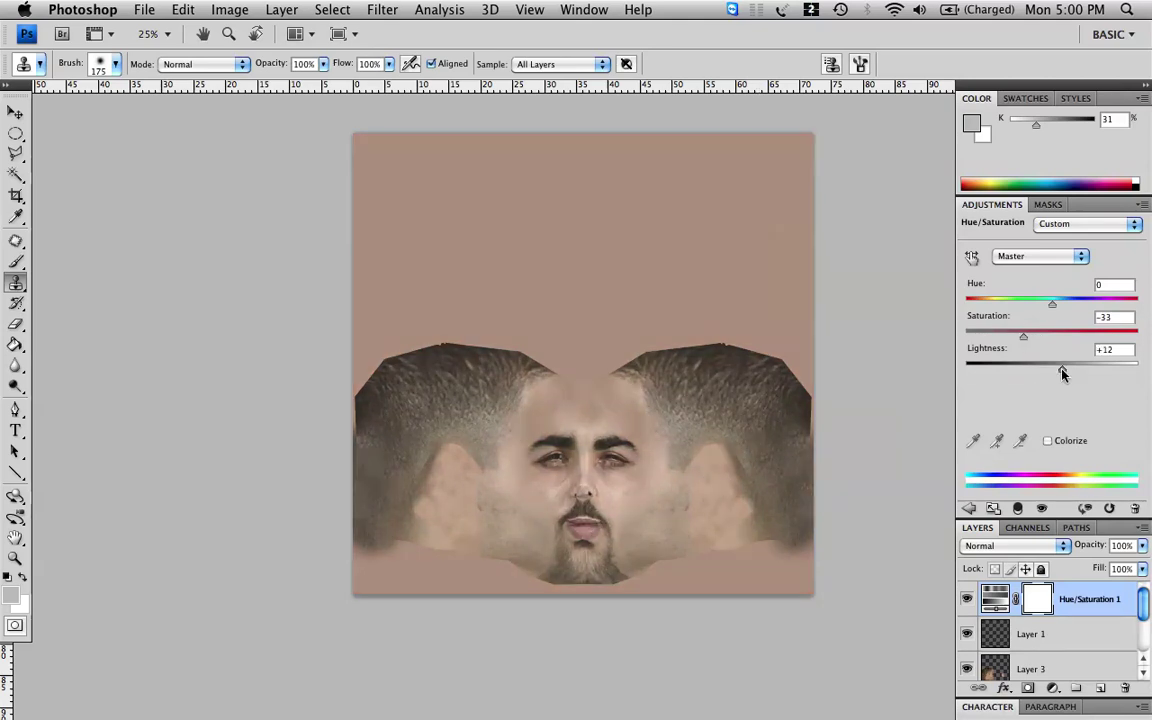
pyautogui.moveTo(1064, 373); pyautogui.dragTo(1056, 373)
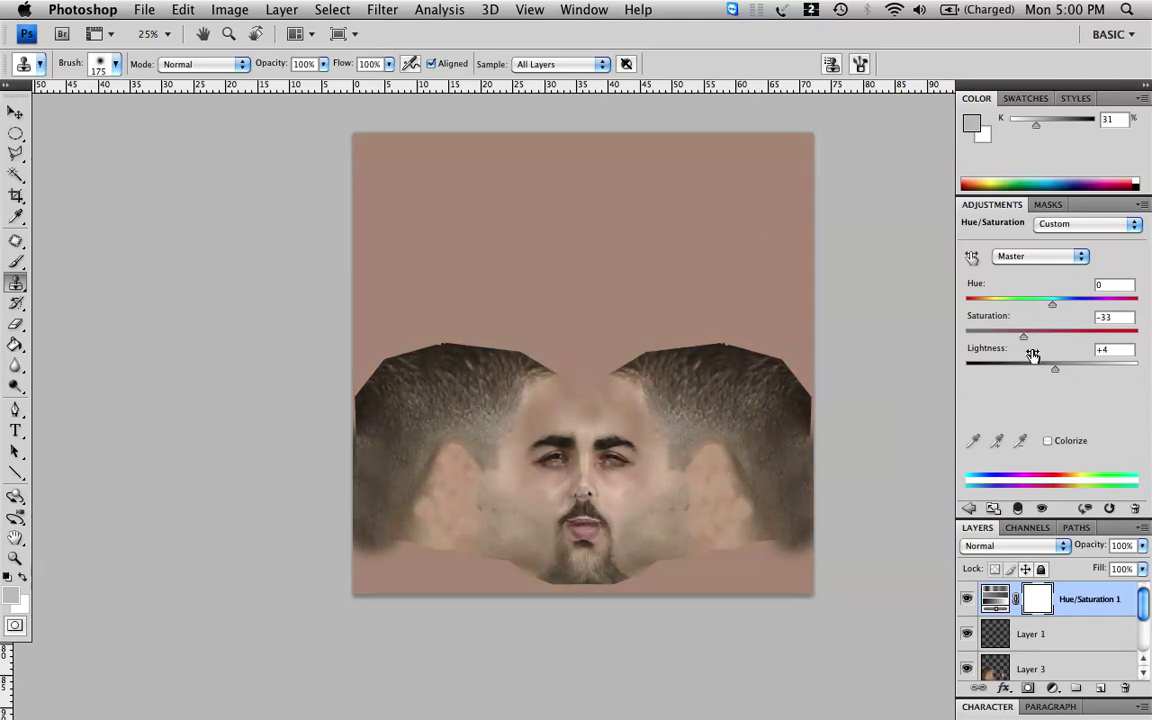
pyautogui.click(1037, 334)
# - Add an Exposure adjustment layer on top with exposure +1.99 and gamma 0.73
pyautogui.click(1053, 691)
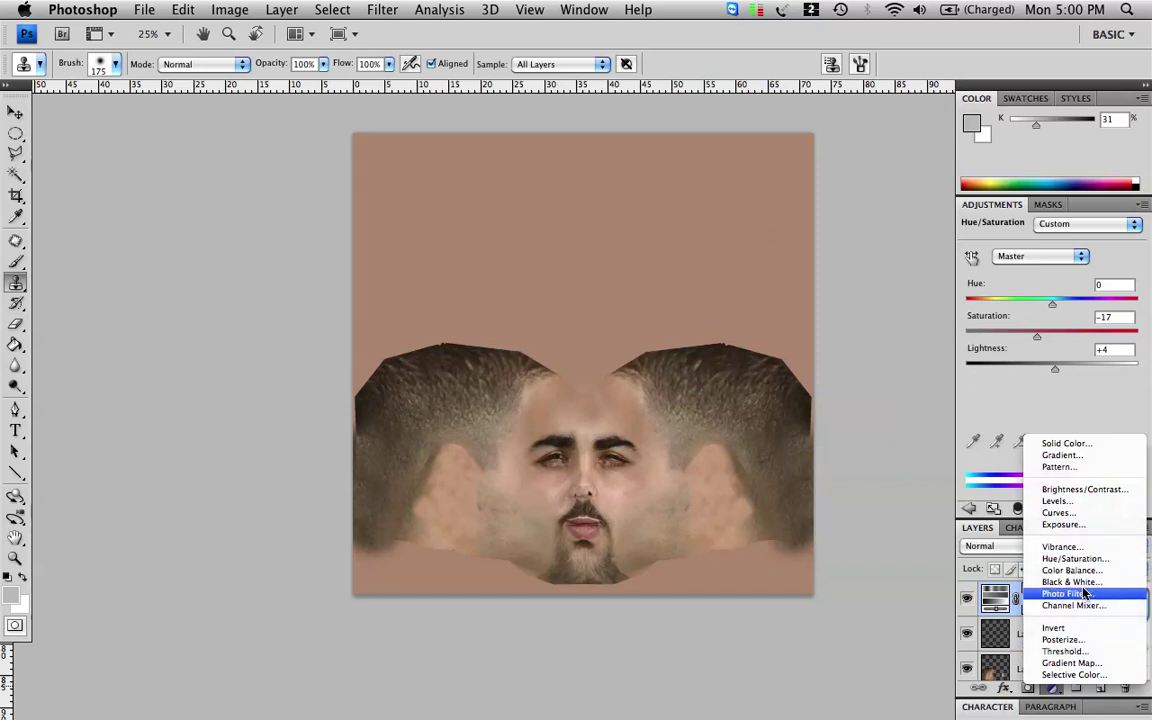
pyautogui.click(1078, 524)
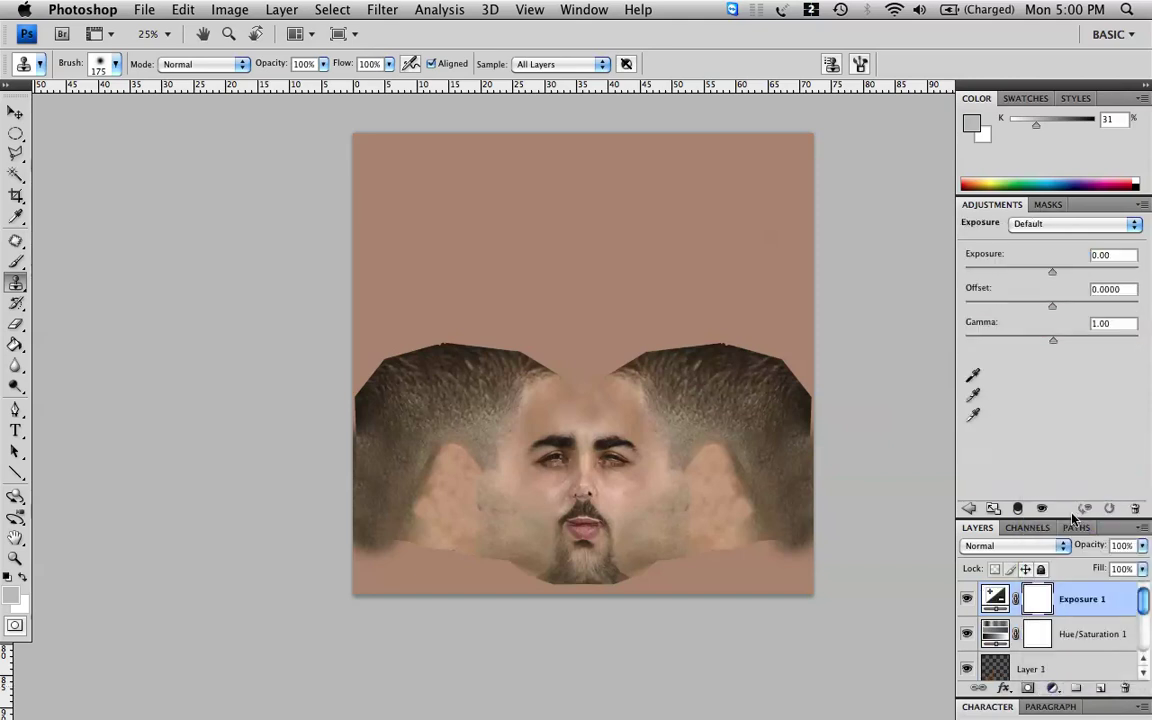
pyautogui.click(1069, 341)
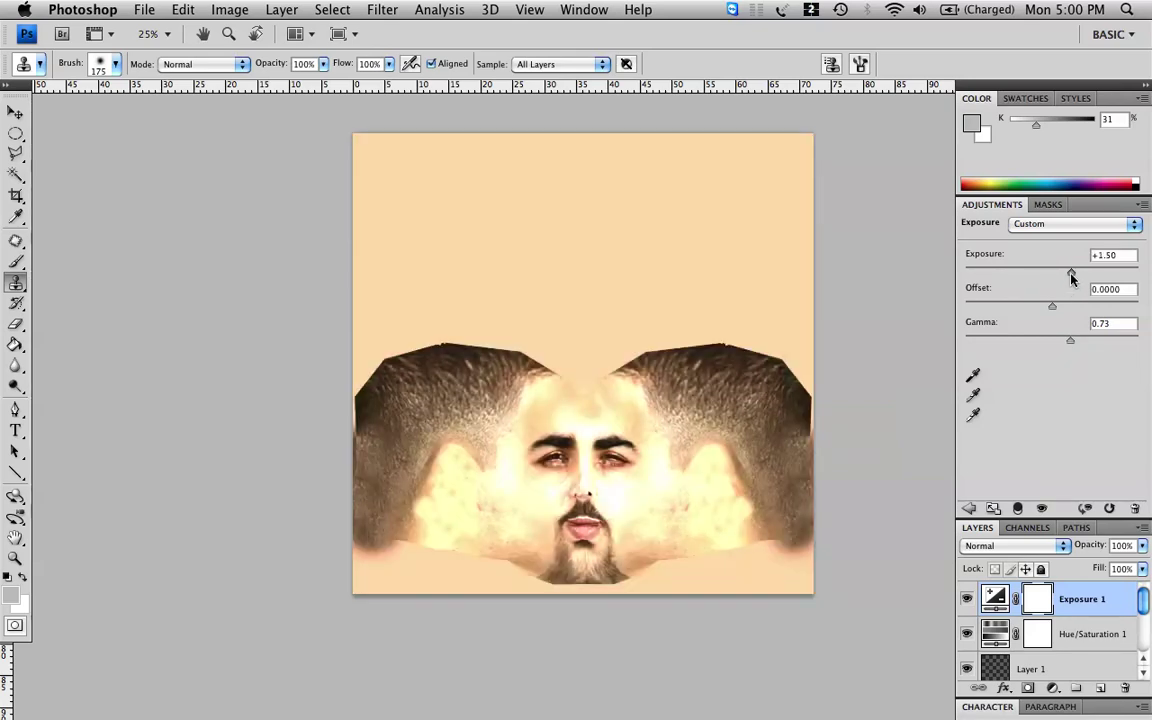
pyautogui.moveTo(1071, 277); pyautogui.dragTo(1078, 277)
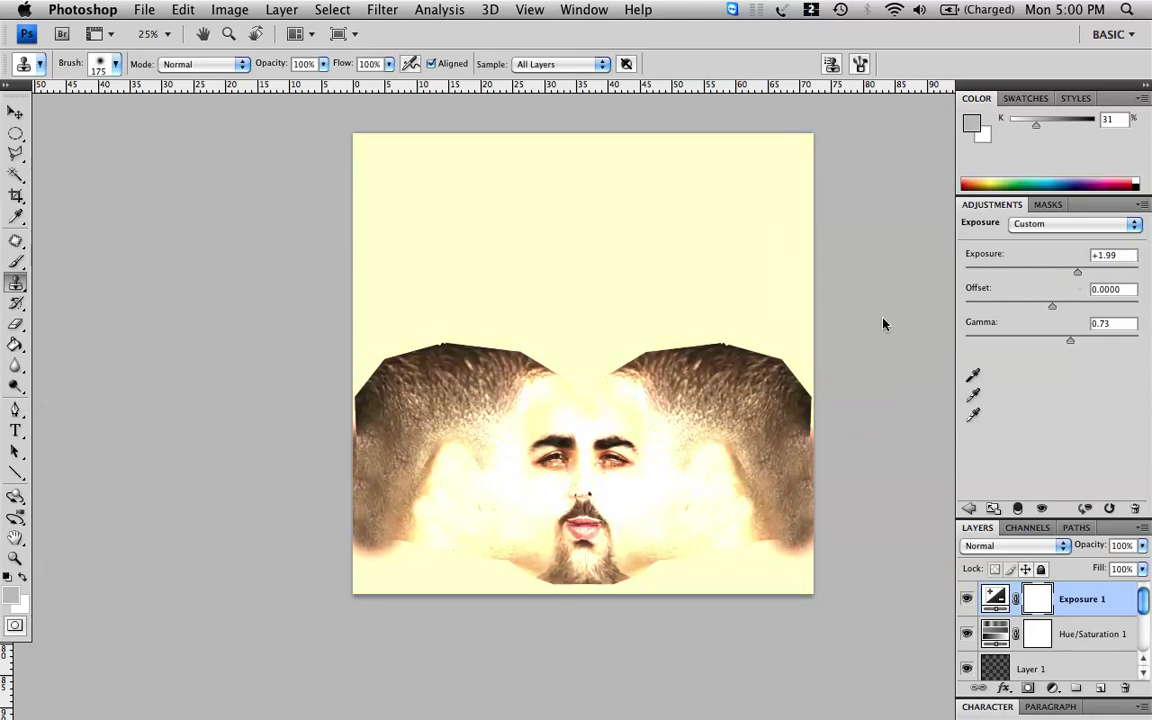
# - Lower the saturation of the Hue/Saturation 1 adjustment layer to -55
pyautogui.click(1080, 638)
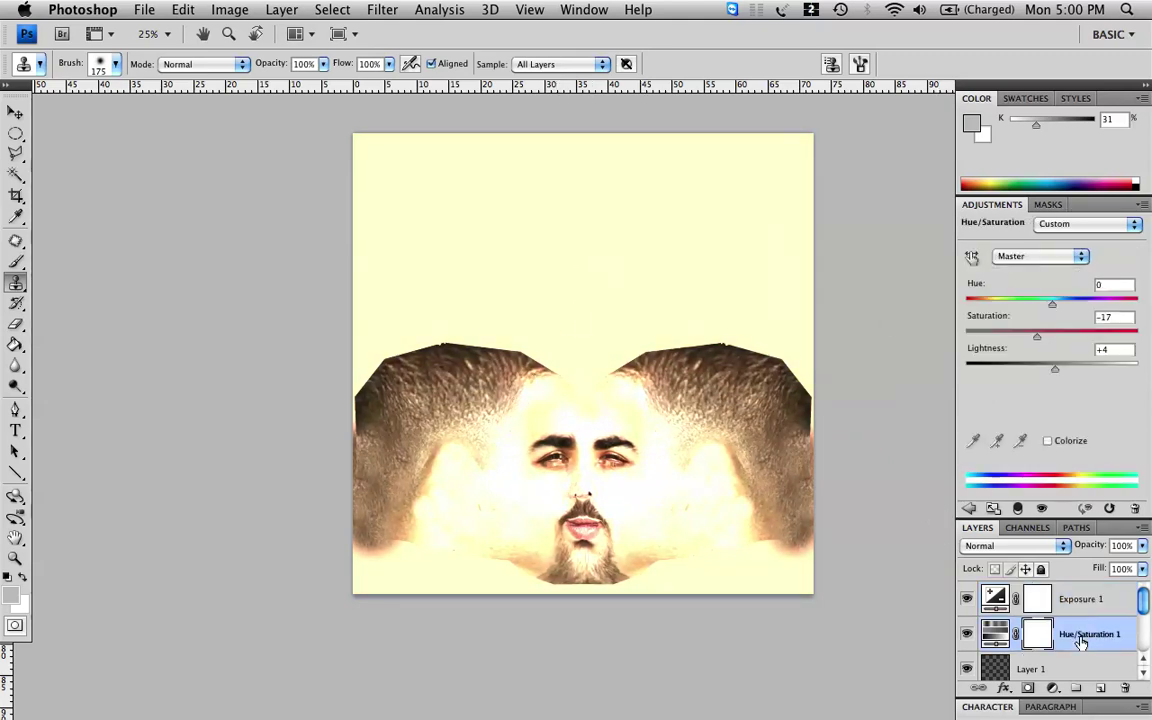
pyautogui.click(1024, 341)
pyautogui.moveTo(1022, 341); pyautogui.dragTo(1011, 341)
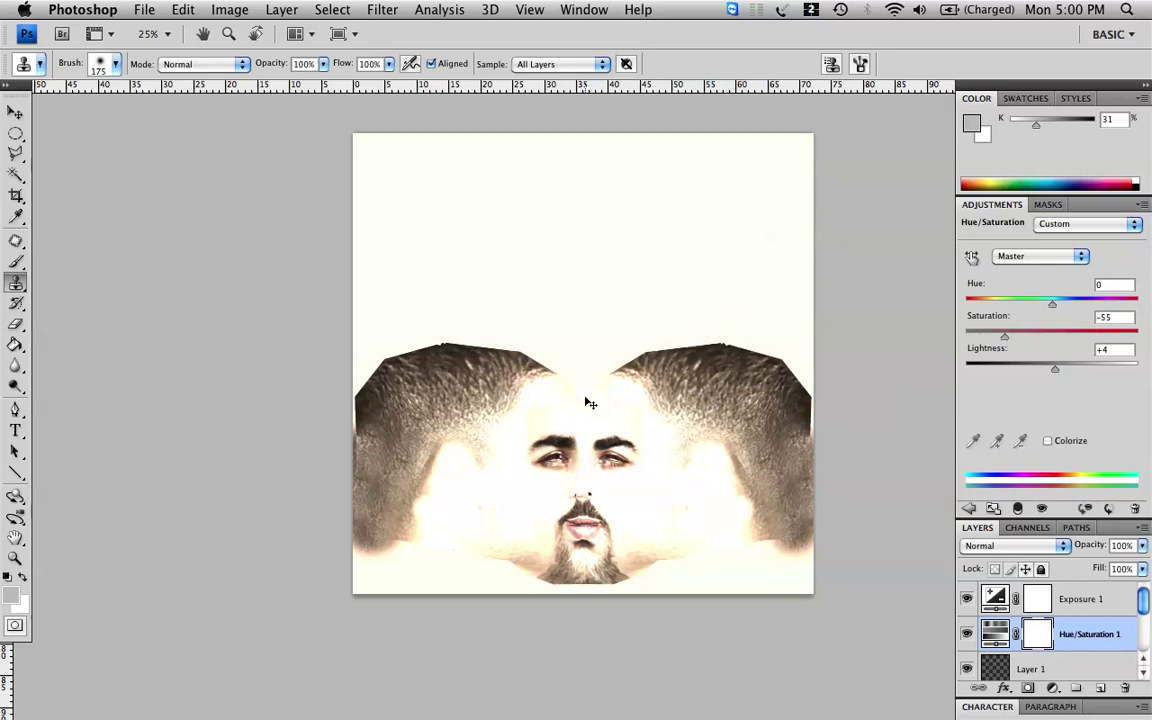
# - Enlarge the view of the face to 50% and make the Exposure 1 adjustment layer active
pyautogui.press('super+plus')
pyautogui.press('super+plus')
pyautogui.moveTo(604, 404); pyautogui.dragTo(590, 286)
pyautogui.moveTo(561, 440)
pyautogui.mouseDown()
pyautogui.moveTo(548, 470)
pyautogui.moveTo(632, 596)
pyautogui.moveTo(695, 540)
pyautogui.mouseUp()
pyautogui.press('super+z')
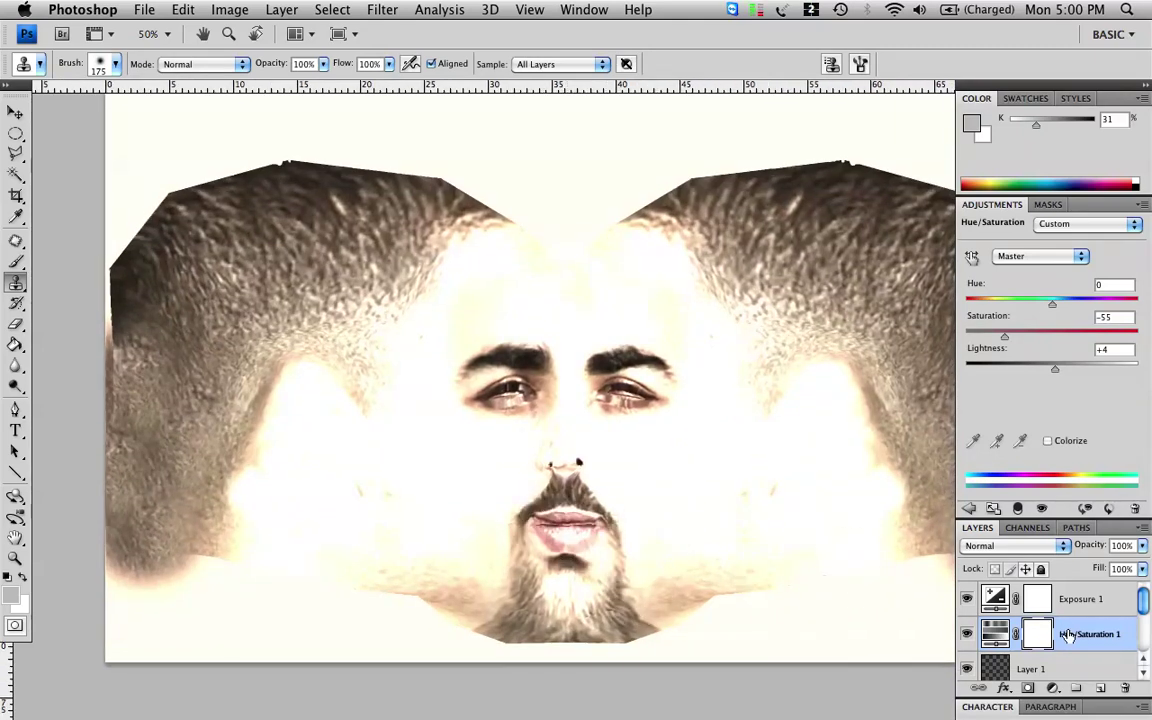
pyautogui.click(1065, 600)
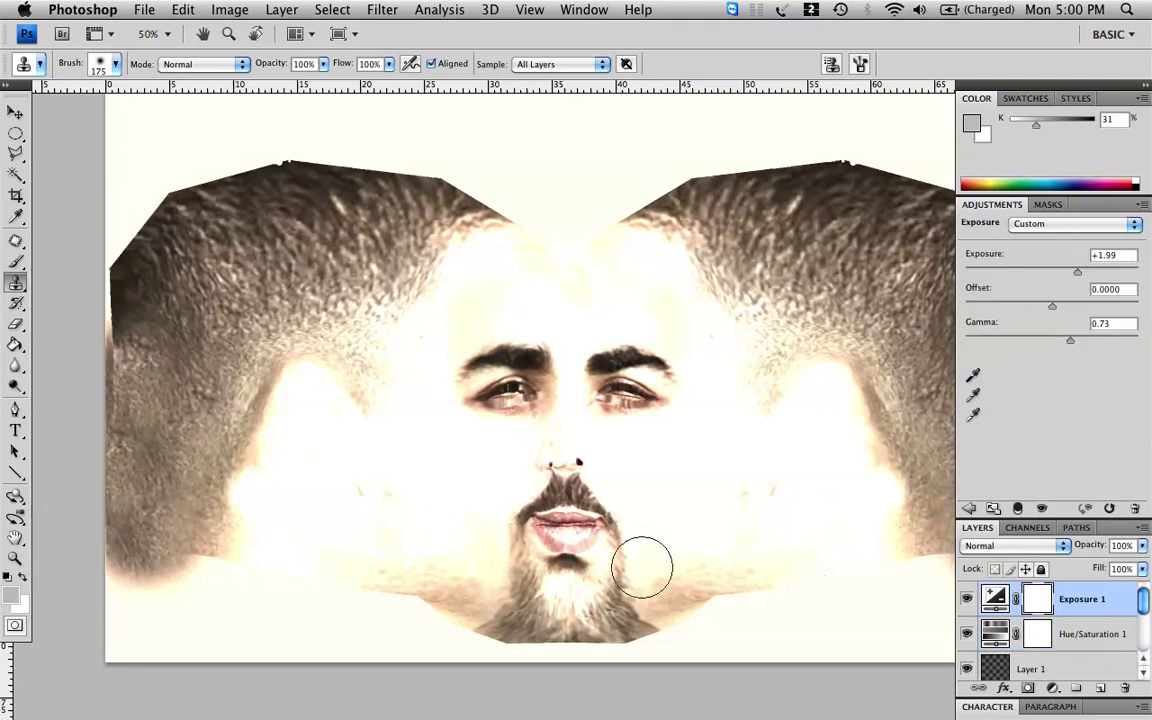
pyautogui.press(']')
pyautogui.press(']')
pyautogui.press(']')
pyautogui.press(']')
pyautogui.press('e')
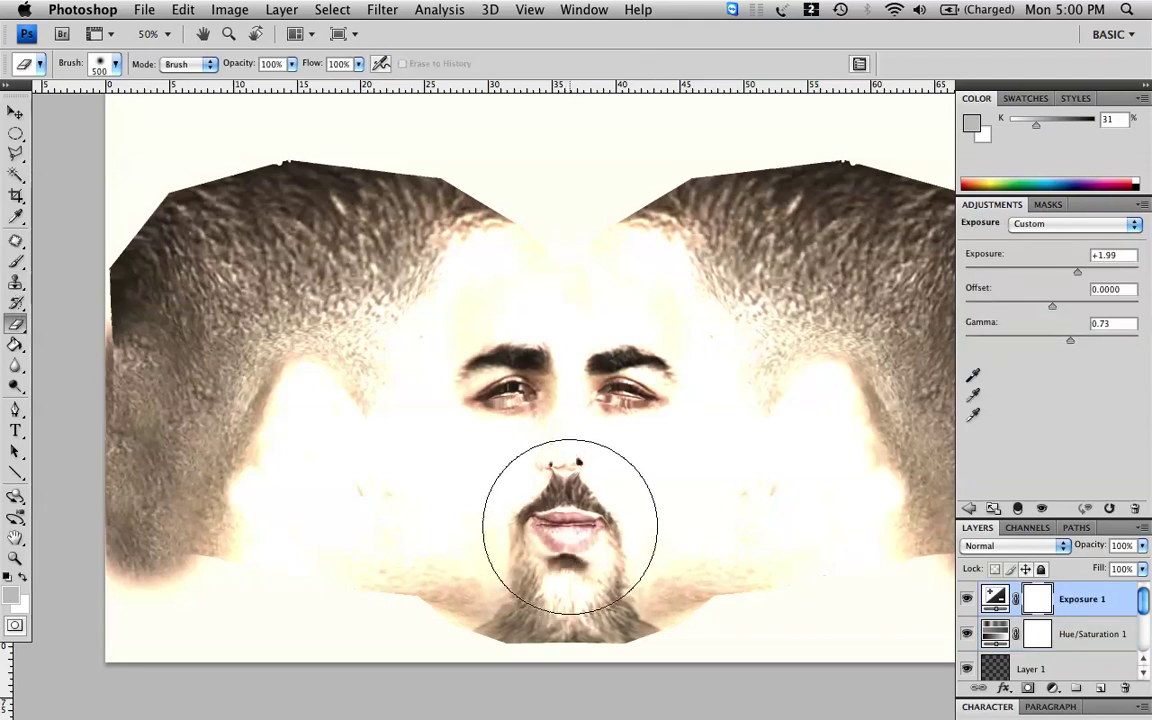
pyautogui.rightClick(571, 515)
pyautogui.press('Escape')
pyautogui.press('[')
pyautogui.press('[')
pyautogui.press('[')
pyautogui.press('[')
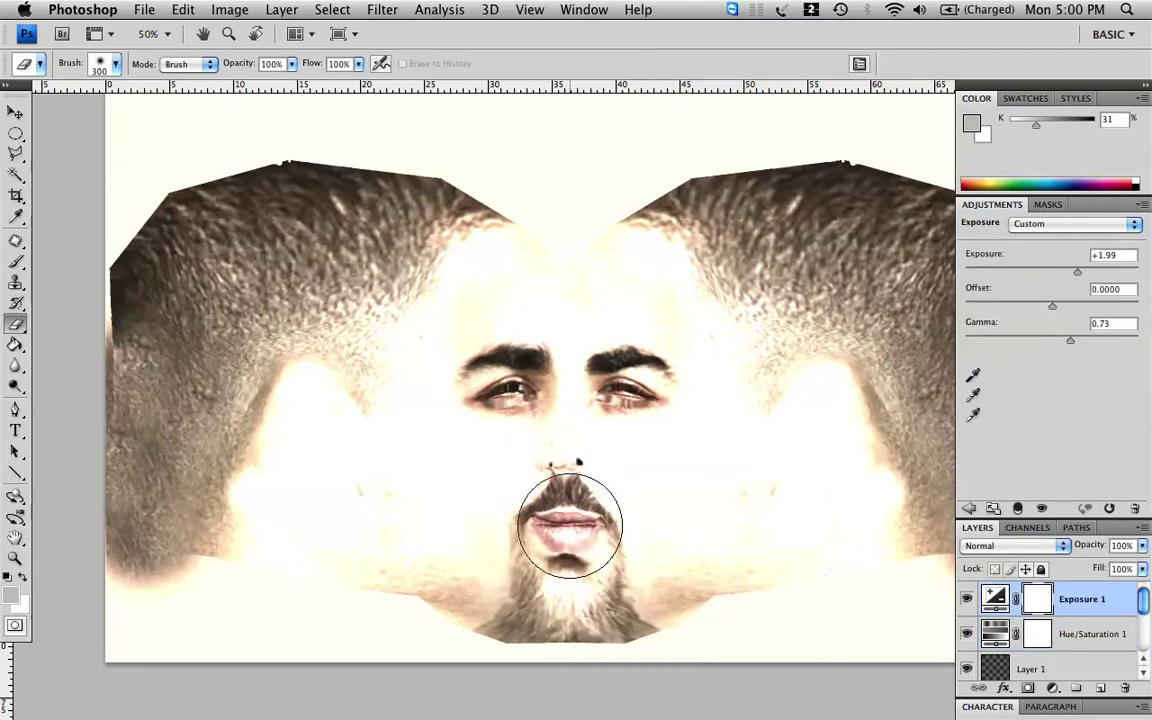
pyautogui.press('[')
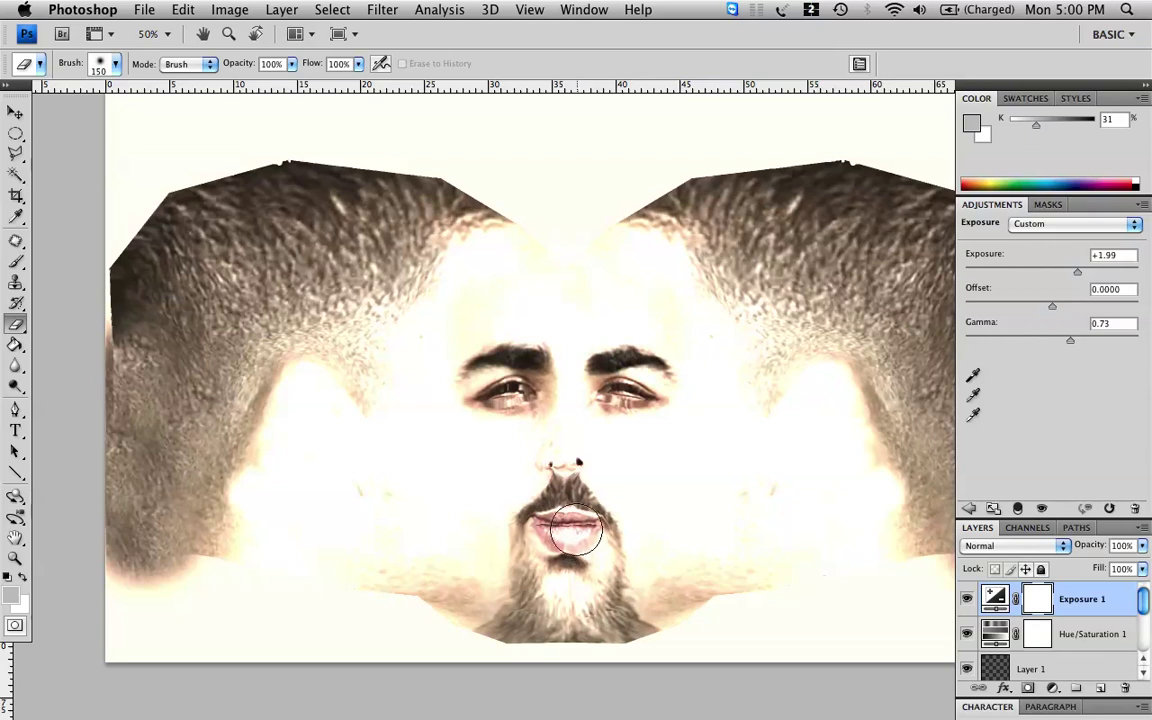
# - Mask the lips out of the Exposure 1 and Hue/Saturation 1 adjustments with a black 60 px brush
pyautogui.press('b')
pyautogui.press('d')
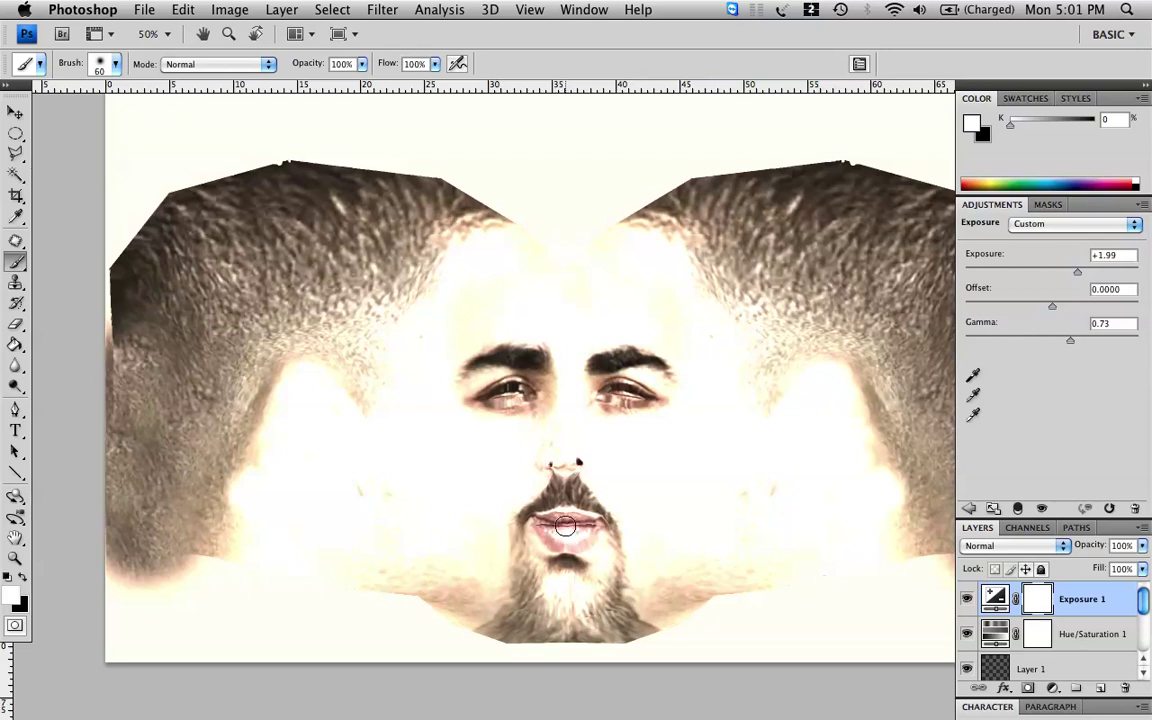
pyautogui.press('x')
pyautogui.moveTo(551, 518)
pyautogui.mouseDown()
pyautogui.moveTo(592, 522)
pyautogui.moveTo(545, 526)
pyautogui.moveTo(568, 524)
pyautogui.mouseUp()
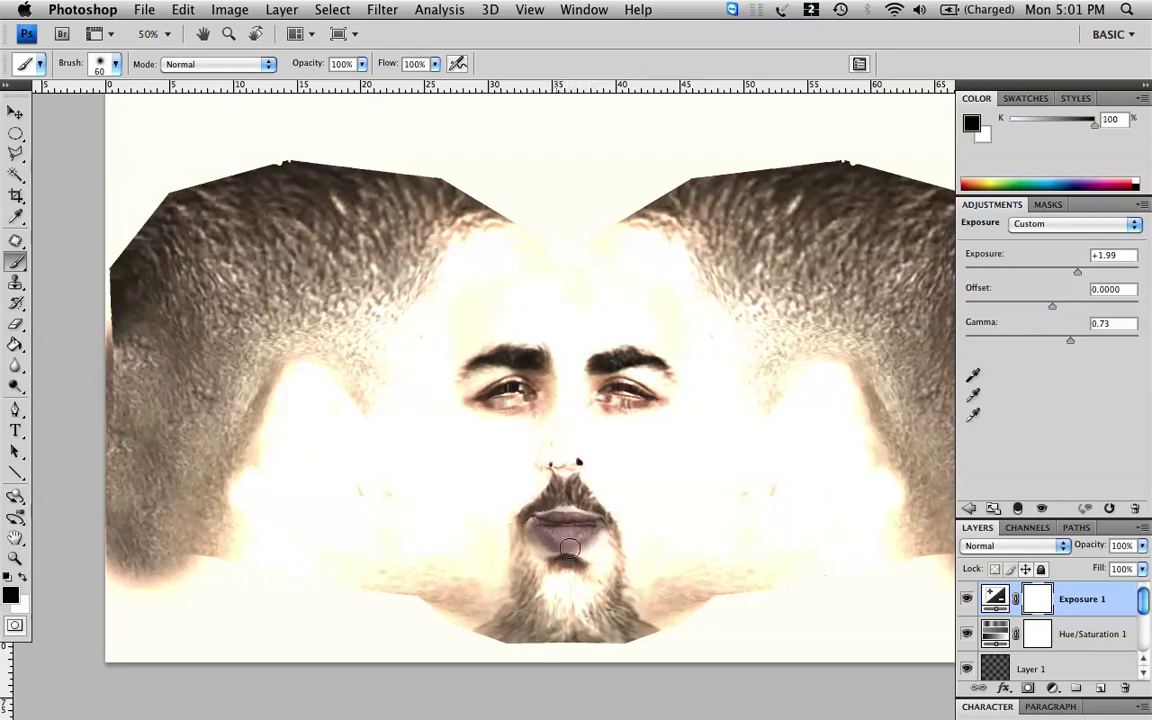
pyautogui.press('super+z')
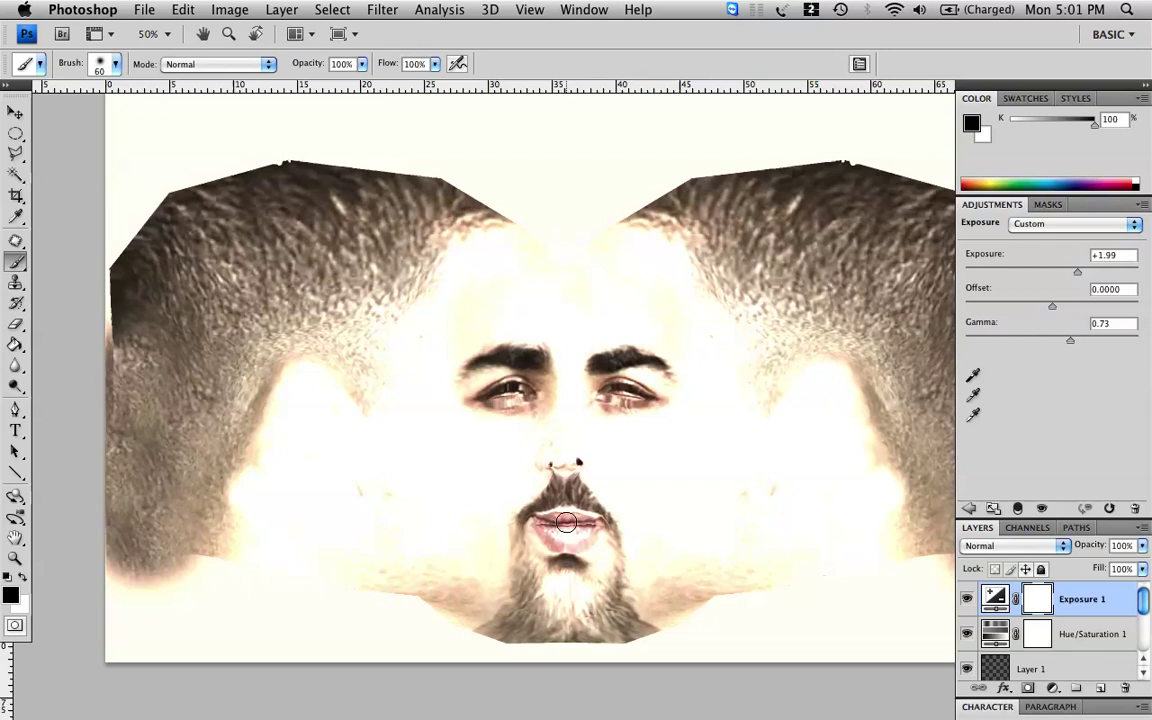
pyautogui.moveTo(548, 523); pyautogui.dragTo(556, 536)
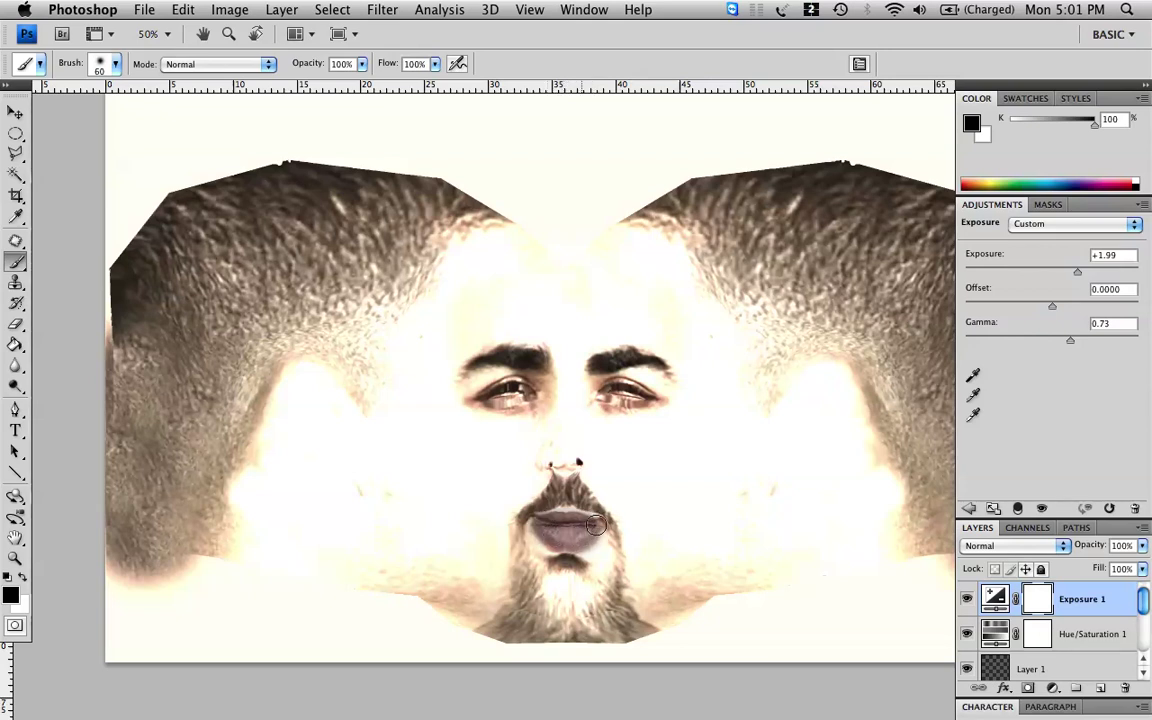
pyautogui.click(1037, 635)
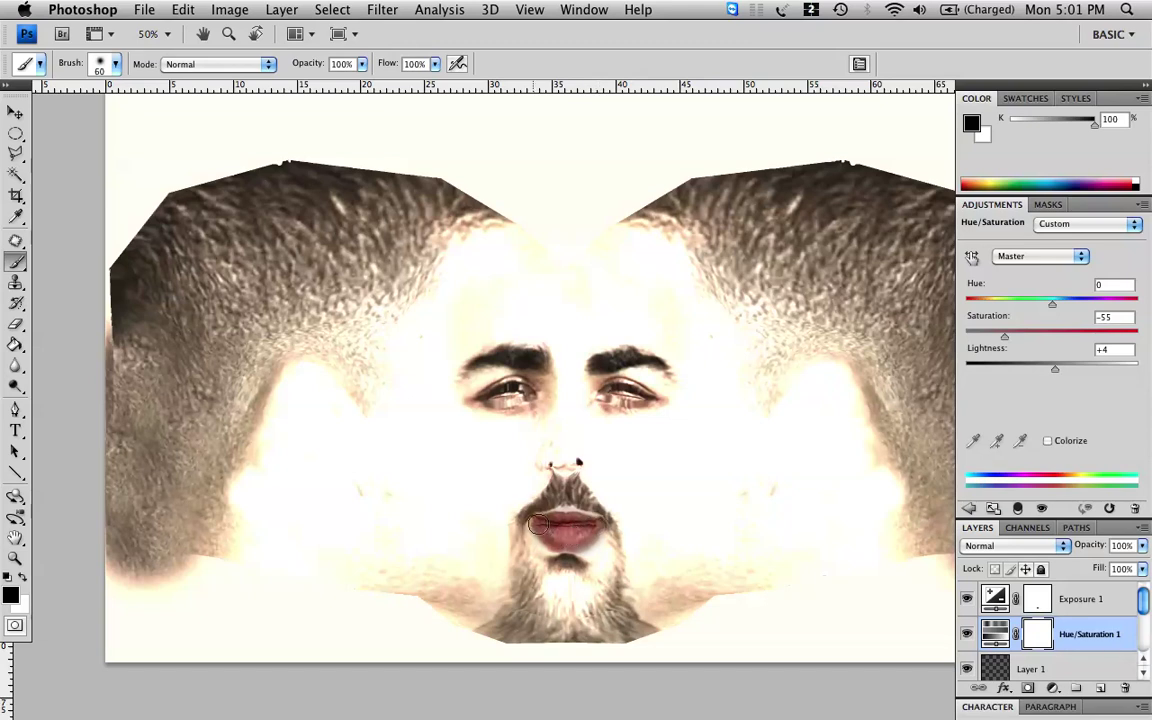
# - Paint black over both eyes on the Exposure 1 layer mask with the small brush
pyautogui.click(1060, 599)
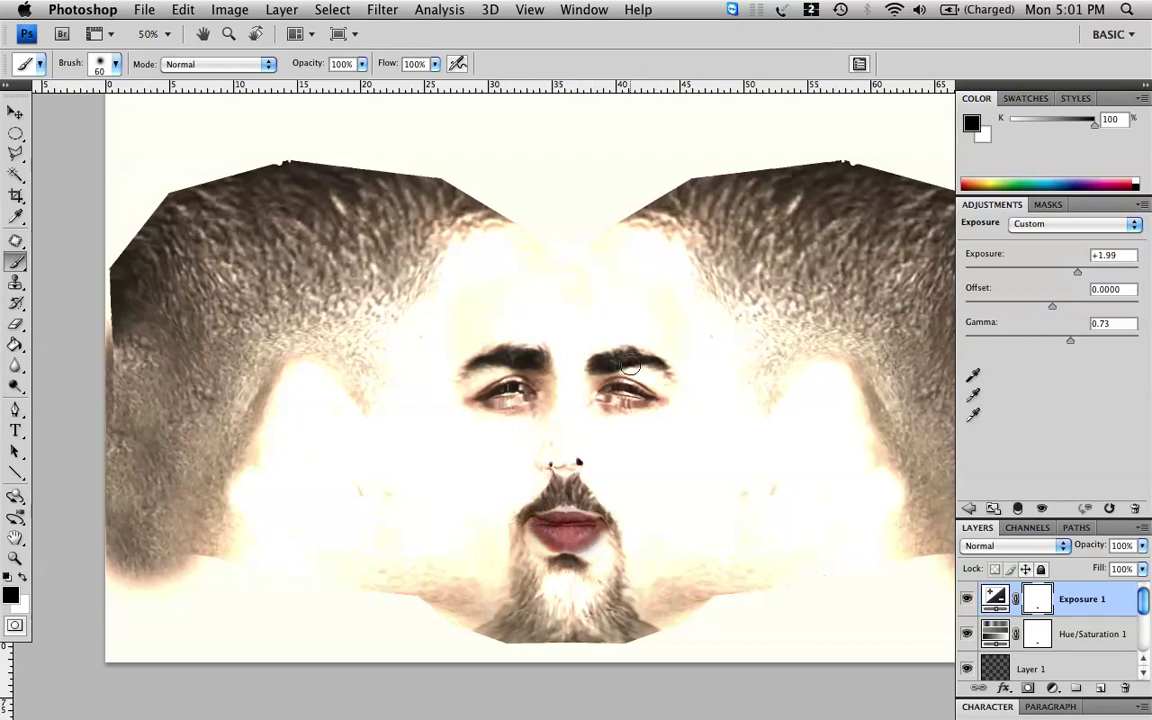
pyautogui.moveTo(605, 400); pyautogui.dragTo(653, 399)
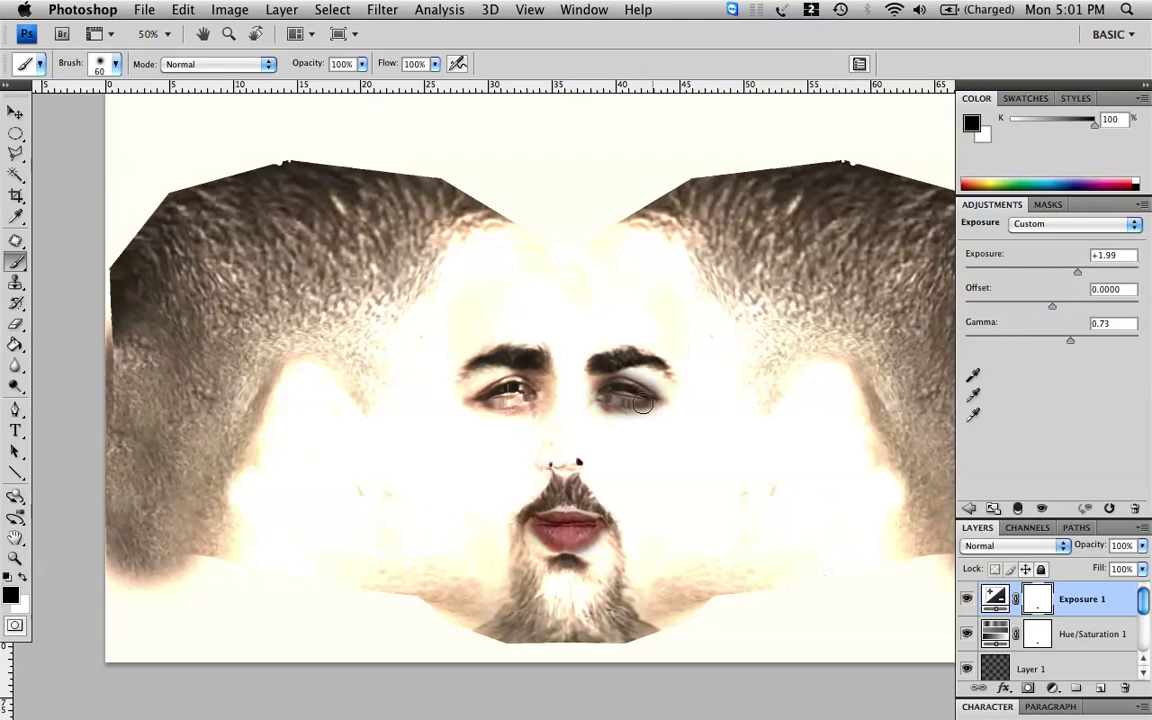
pyautogui.moveTo(526, 389)
pyautogui.mouseDown()
pyautogui.moveTo(474, 398)
pyautogui.moveTo(526, 398)
pyautogui.mouseUp()
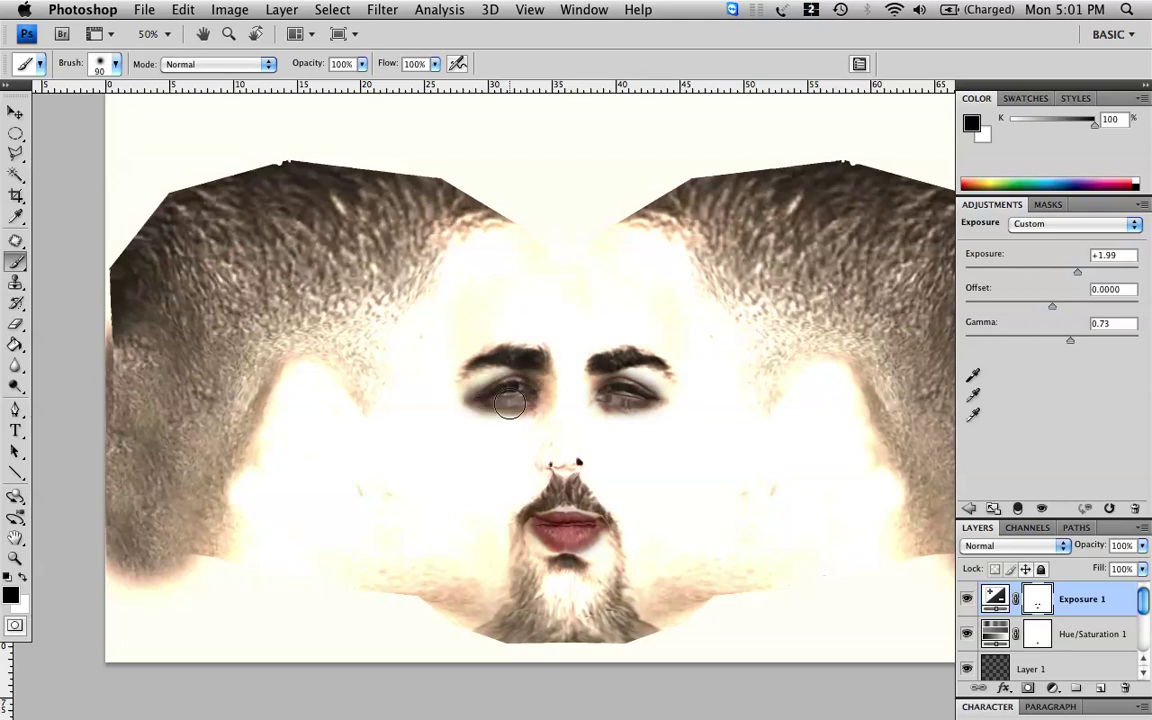
# - Widen the Exposure 1 masking around both eyes and brows with soft black dabs from a brush of about 300 px
pyautogui.press(']')
pyautogui.press(']')
pyautogui.press(']')
pyautogui.press(']')
pyautogui.press(']')
pyautogui.press(']')
pyautogui.press(']')
pyautogui.press(']')
pyautogui.press(']')
pyautogui.press(']')
pyautogui.press(']')
pyautogui.click(500, 387)
pyautogui.press('[')
pyautogui.press('[')
pyautogui.press(']')
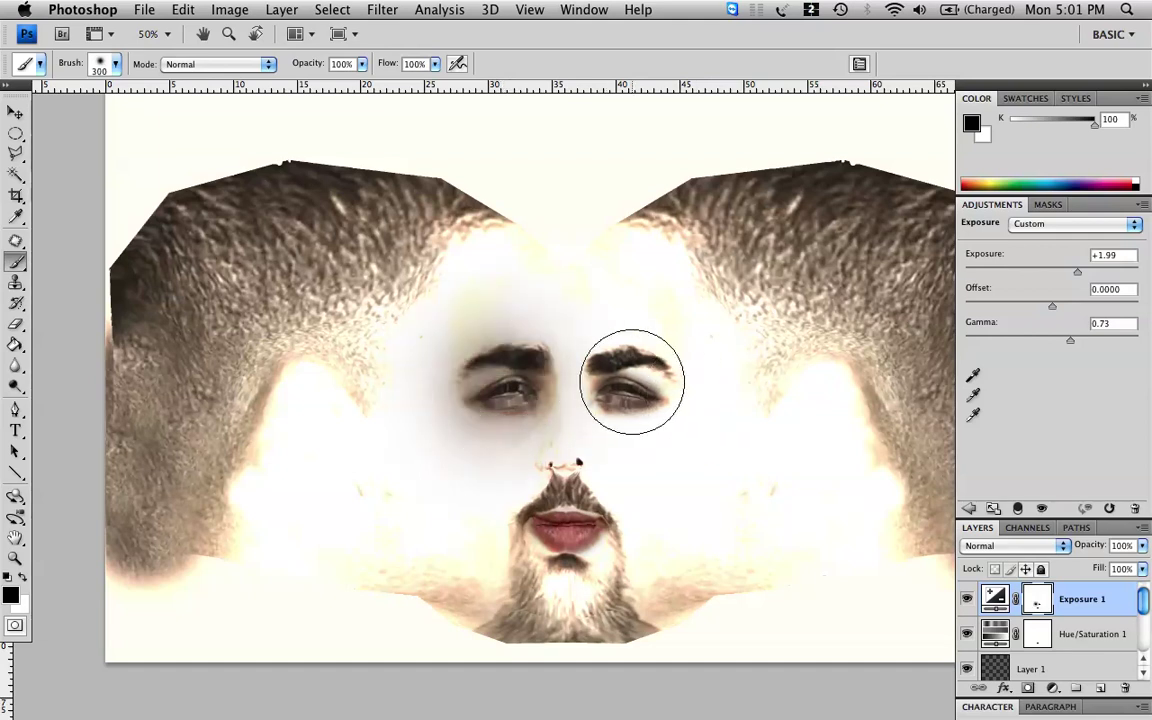
pyautogui.click(632, 382)
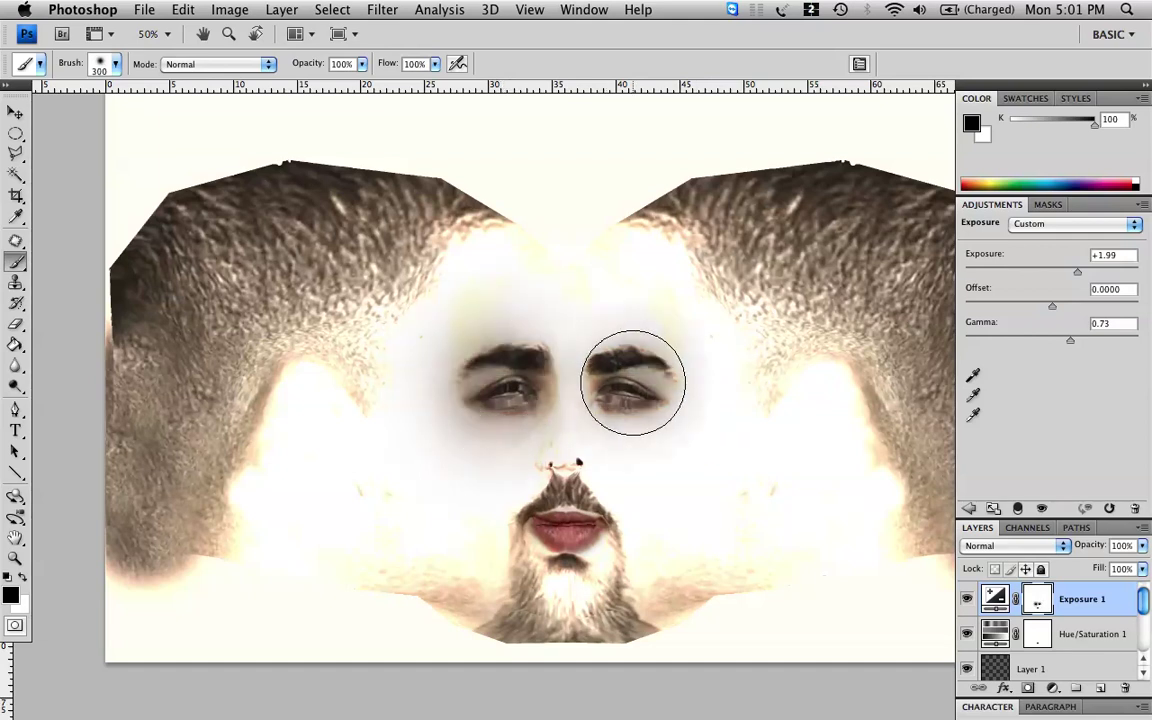
# - Paint black over both eyes and brows on the Hue/Saturation 1 layer mask with the soft 300 px brush
pyautogui.click(1040, 634)
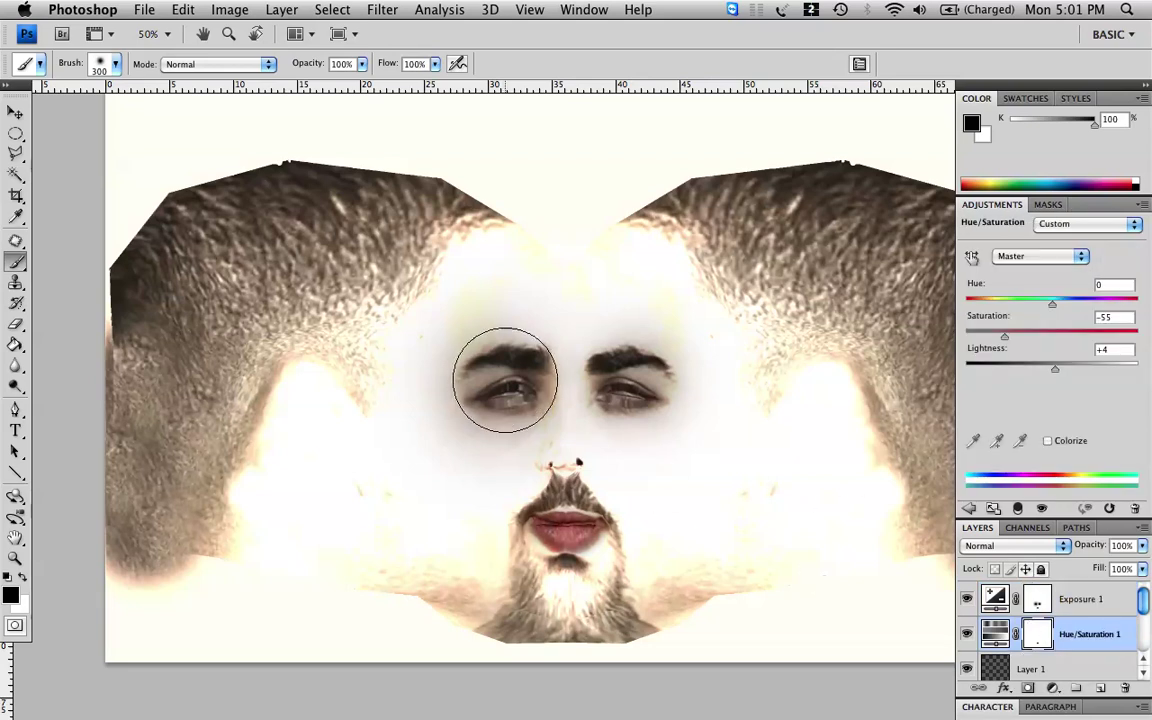
pyautogui.click(625, 382)
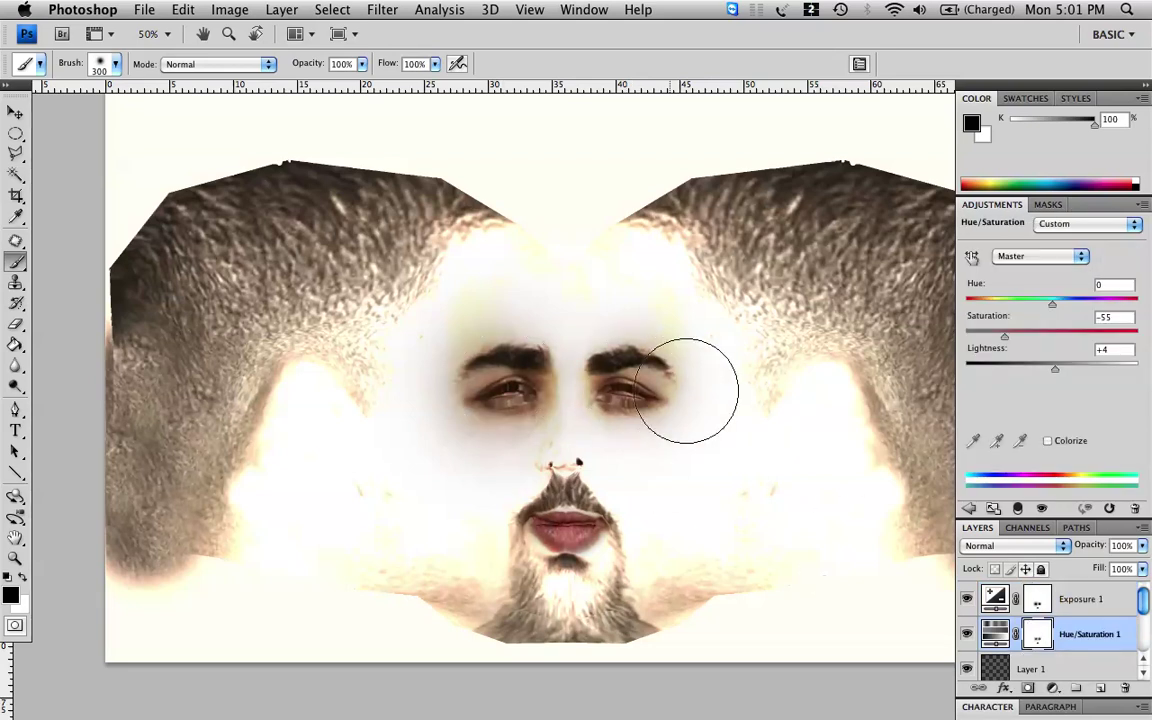
pyautogui.moveTo(672, 522); pyautogui.dragTo(664, 514)
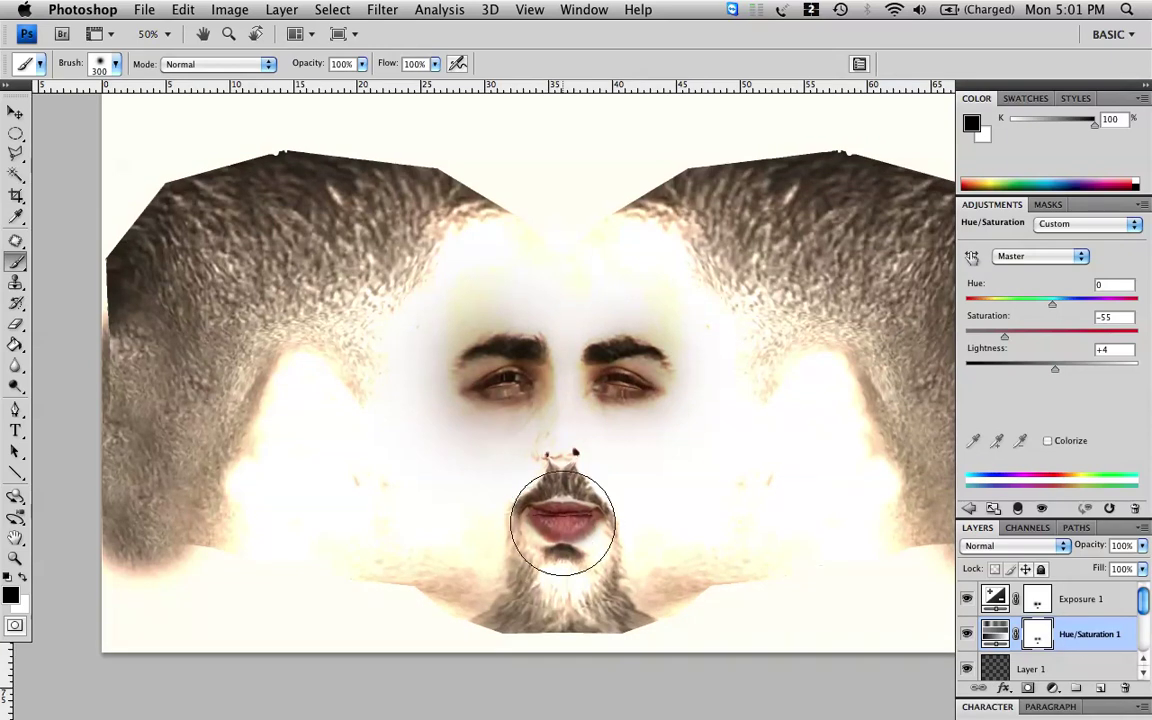
# - Mask the mouth area and beard out of the Exposure 1 and Hue/Saturation 1 adjustments with soft black strokes
pyautogui.click(1036, 606)
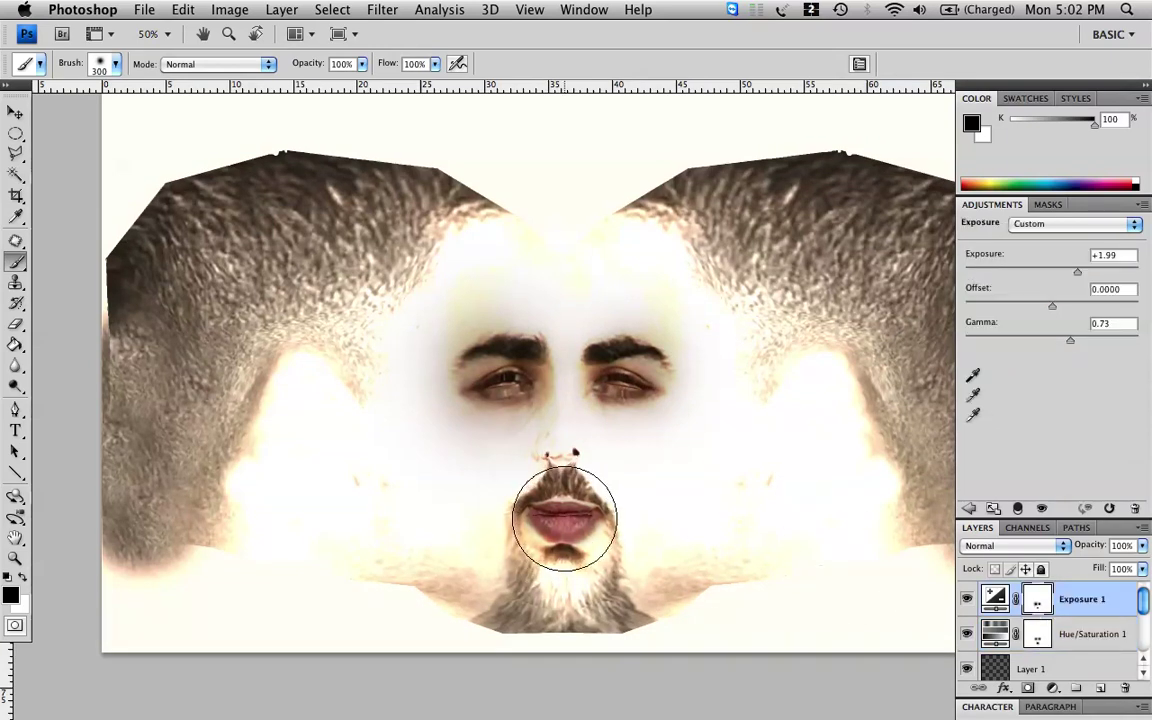
pyautogui.click(565, 519)
pyautogui.moveTo(530, 608)
pyautogui.mouseDown()
pyautogui.moveTo(602, 607)
pyautogui.moveTo(581, 597)
pyautogui.moveTo(548, 617)
pyautogui.mouseUp()
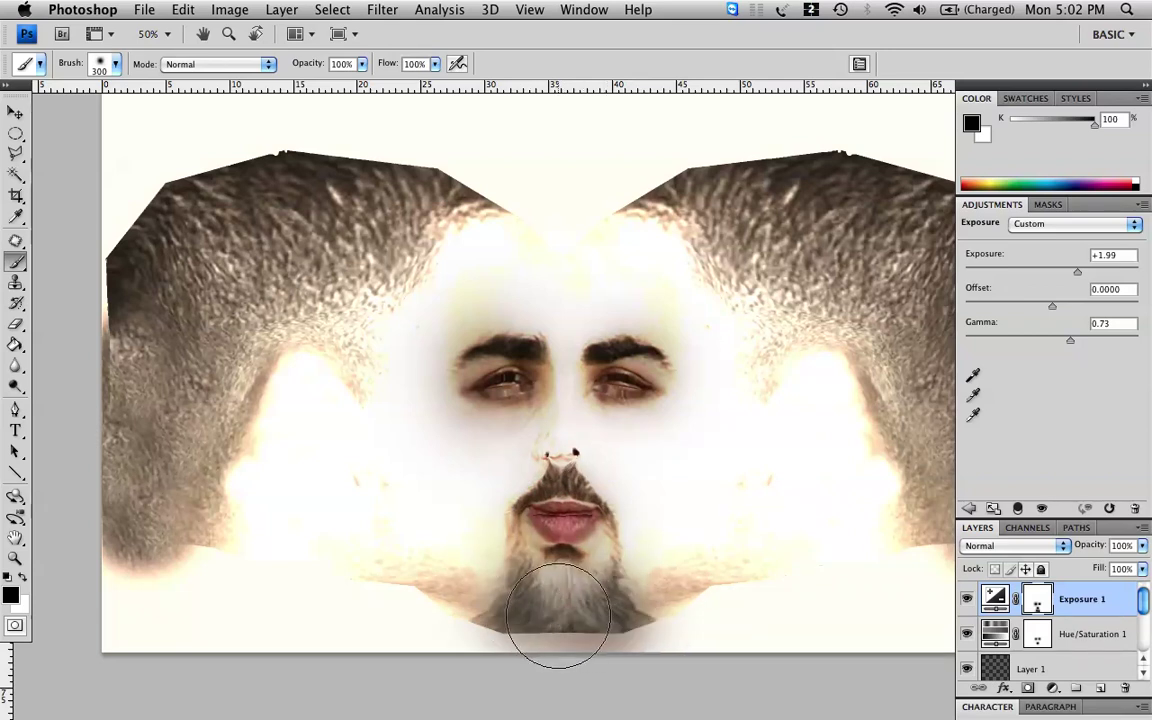
pyautogui.click(1036, 634)
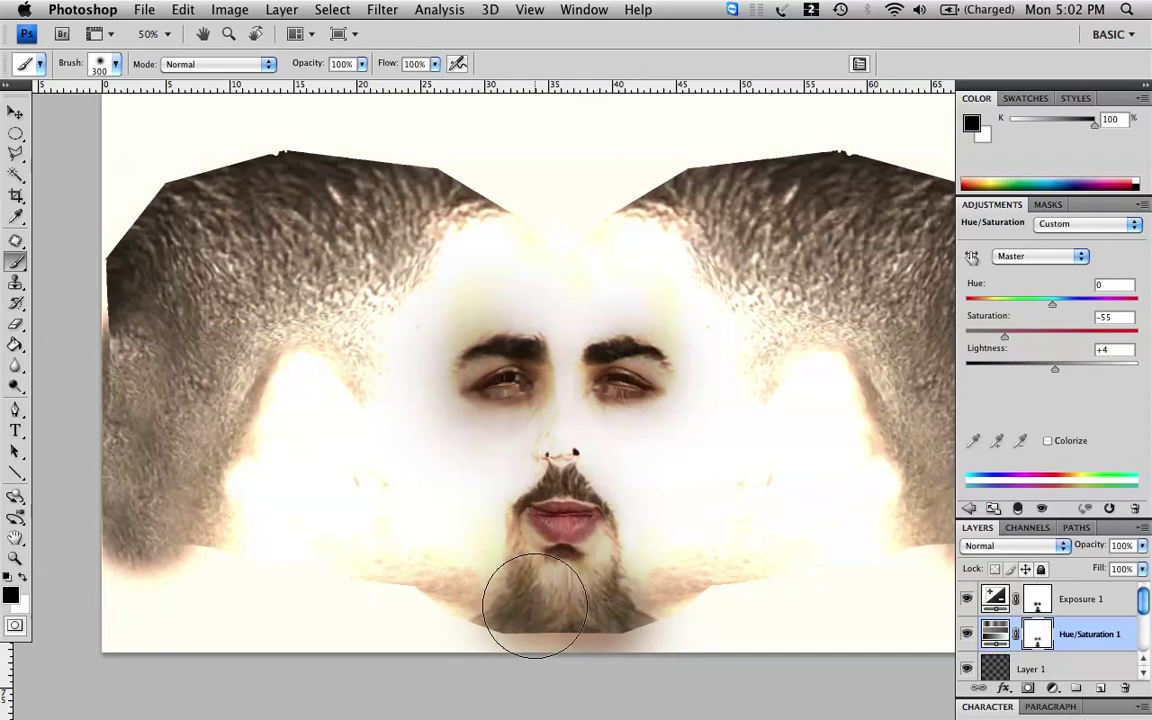
# - Paint black over the hair on both sides of the head on the Exposure 1 layer mask
pyautogui.click(1036, 600)
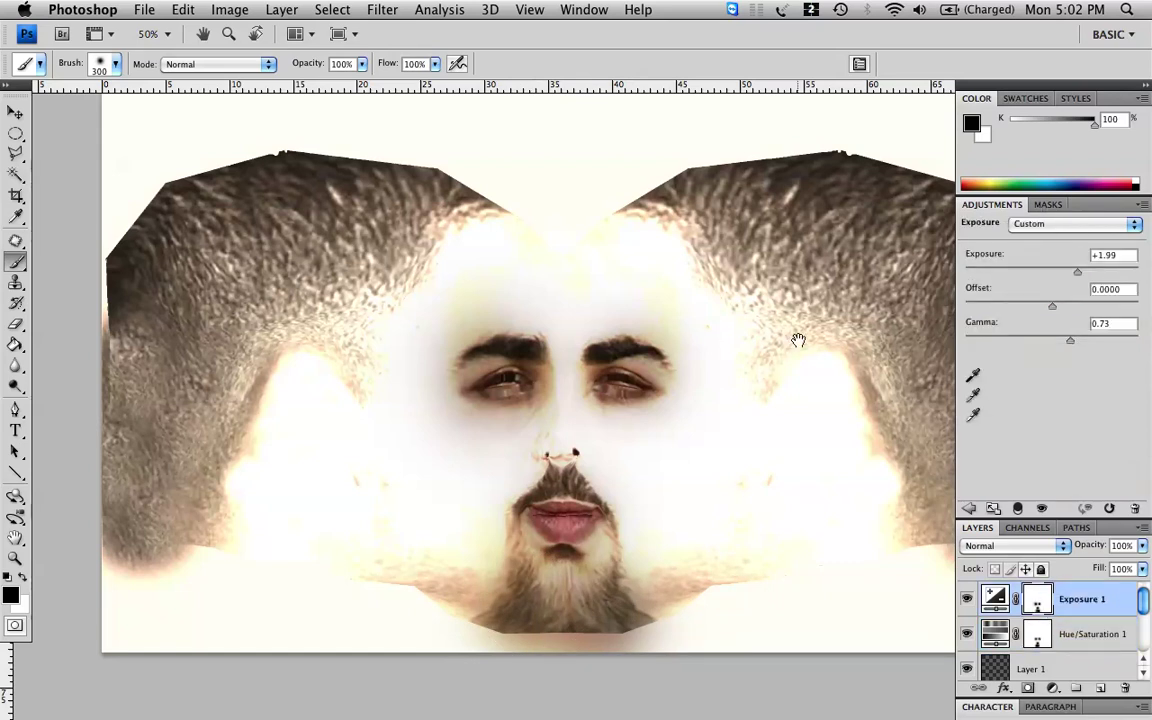
pyautogui.moveTo(797, 334); pyautogui.dragTo(561, 393)
pyautogui.click(535, 411)
pyautogui.click(535, 419)
pyautogui.click(532, 427)
pyautogui.moveTo(527, 356)
pyautogui.mouseDown()
pyautogui.moveTo(450, 275)
pyautogui.moveTo(458, 252)
pyautogui.moveTo(570, 272)
pyautogui.moveTo(700, 375)
pyautogui.moveTo(741, 258)
pyautogui.moveTo(690, 262)
pyautogui.moveTo(666, 321)
pyautogui.moveTo(802, 501)
pyautogui.moveTo(660, 450)
pyautogui.moveTo(779, 597)
pyautogui.moveTo(754, 386)
pyautogui.mouseUp()
pyautogui.hscroll(-10, 669, 309)
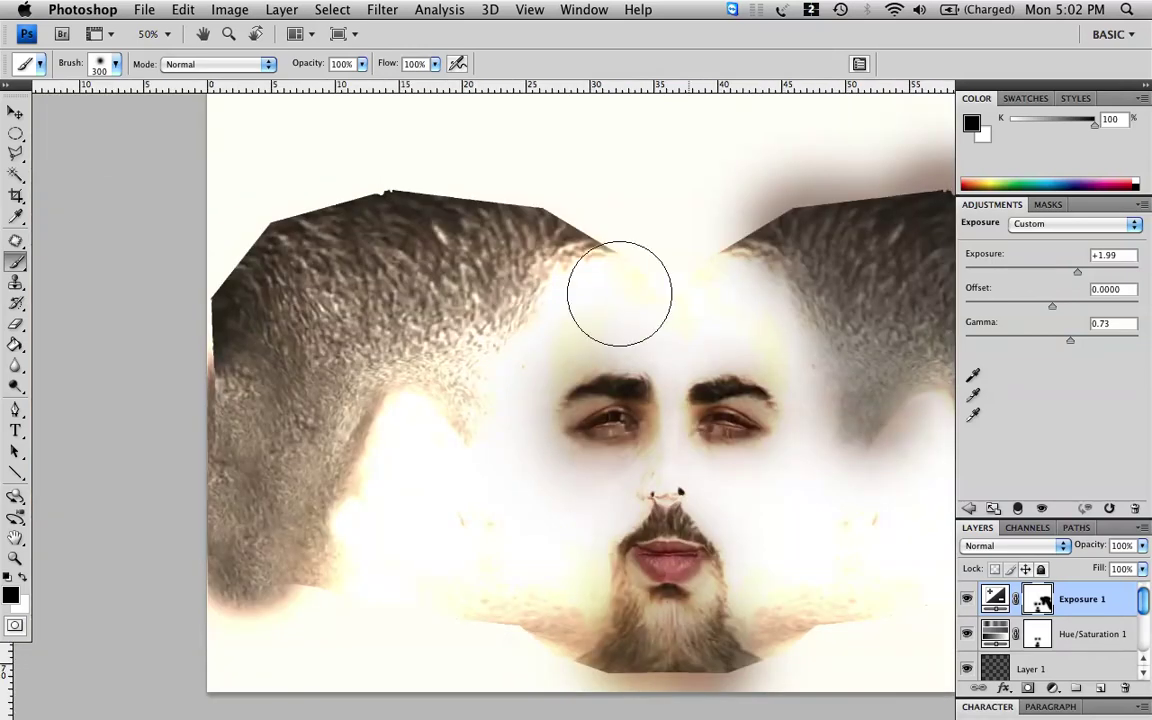
pyautogui.moveTo(305, 225)
pyautogui.mouseDown()
pyautogui.moveTo(206, 553)
pyautogui.moveTo(193, 476)
pyautogui.moveTo(303, 406)
pyautogui.moveTo(393, 311)
pyautogui.moveTo(473, 404)
pyautogui.moveTo(467, 316)
pyautogui.moveTo(578, 185)
pyautogui.moveTo(257, 219)
pyautogui.moveTo(240, 195)
pyautogui.mouseUp()
pyautogui.moveTo(330, 365); pyautogui.dragTo(326, 305)
pyautogui.moveTo(289, 355)
pyautogui.mouseDown()
pyautogui.moveTo(296, 512)
pyautogui.moveTo(289, 397)
pyautogui.mouseUp()
pyautogui.moveTo(607, 404); pyautogui.dragTo(421, 393)
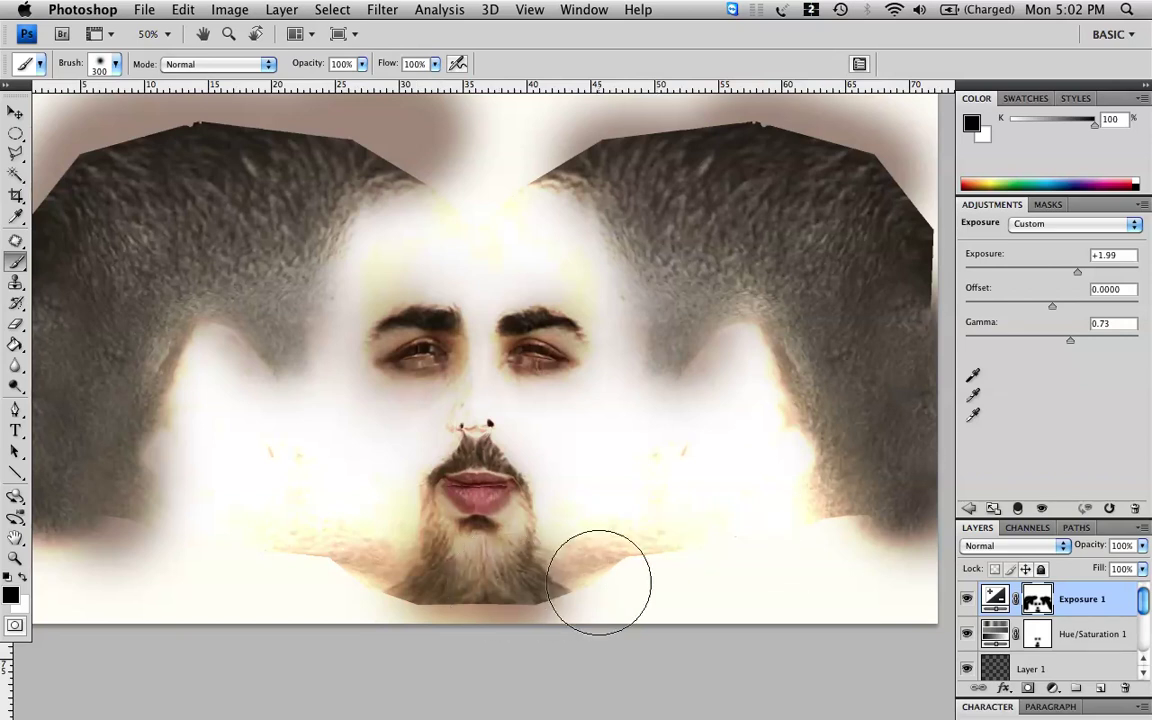
# - Paint black over the hair on both sides of the head and along the neck on the Hue/Saturation 1 layer mask
pyautogui.click(1060, 640)
pyautogui.moveTo(673, 592)
pyautogui.mouseDown()
pyautogui.moveTo(617, 604)
pyautogui.moveTo(895, 508)
pyautogui.mouseUp()
pyautogui.moveTo(843, 325); pyautogui.dragTo(848, 385)
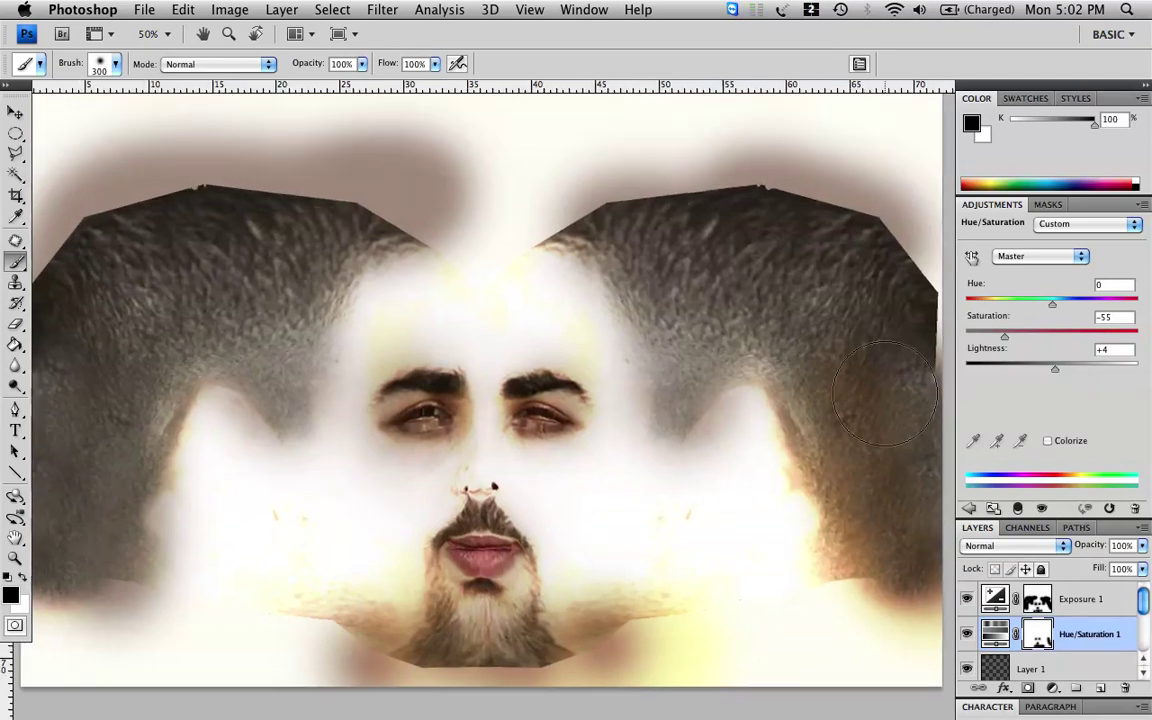
pyautogui.moveTo(612, 237)
pyautogui.mouseDown()
pyautogui.moveTo(681, 368)
pyautogui.moveTo(678, 396)
pyautogui.mouseUp()
pyautogui.press('super+z')
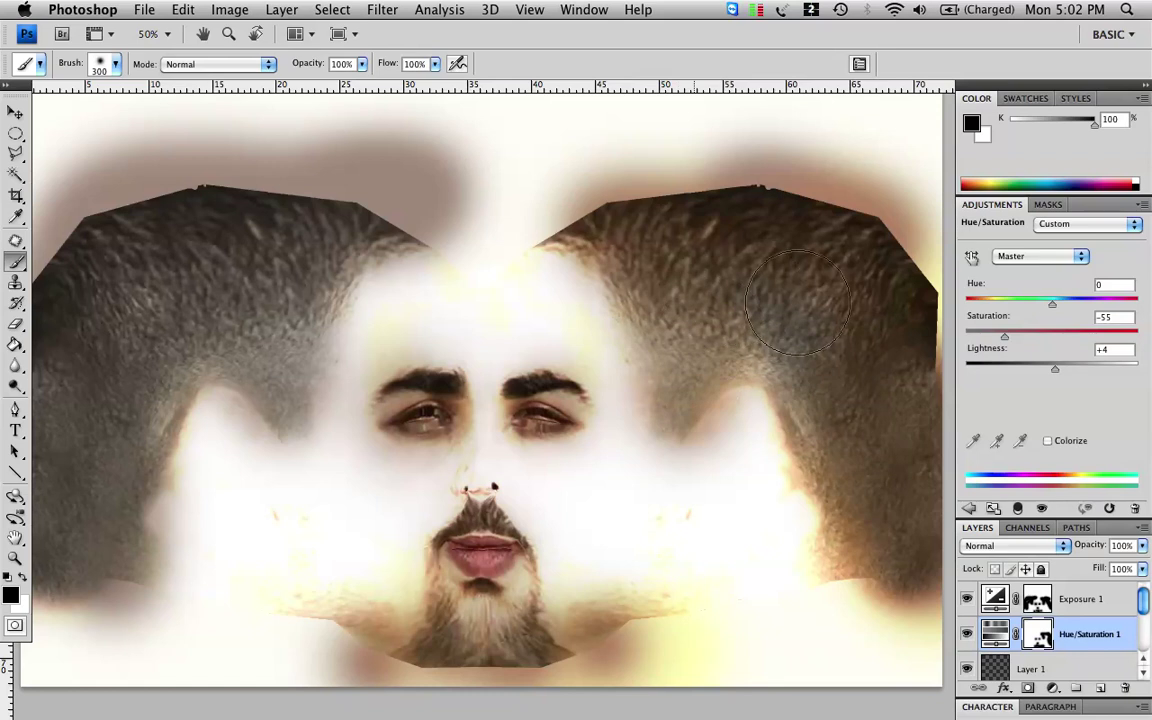
pyautogui.moveTo(340, 282)
pyautogui.mouseDown()
pyautogui.moveTo(290, 245)
pyautogui.moveTo(240, 230)
pyautogui.mouseUp()
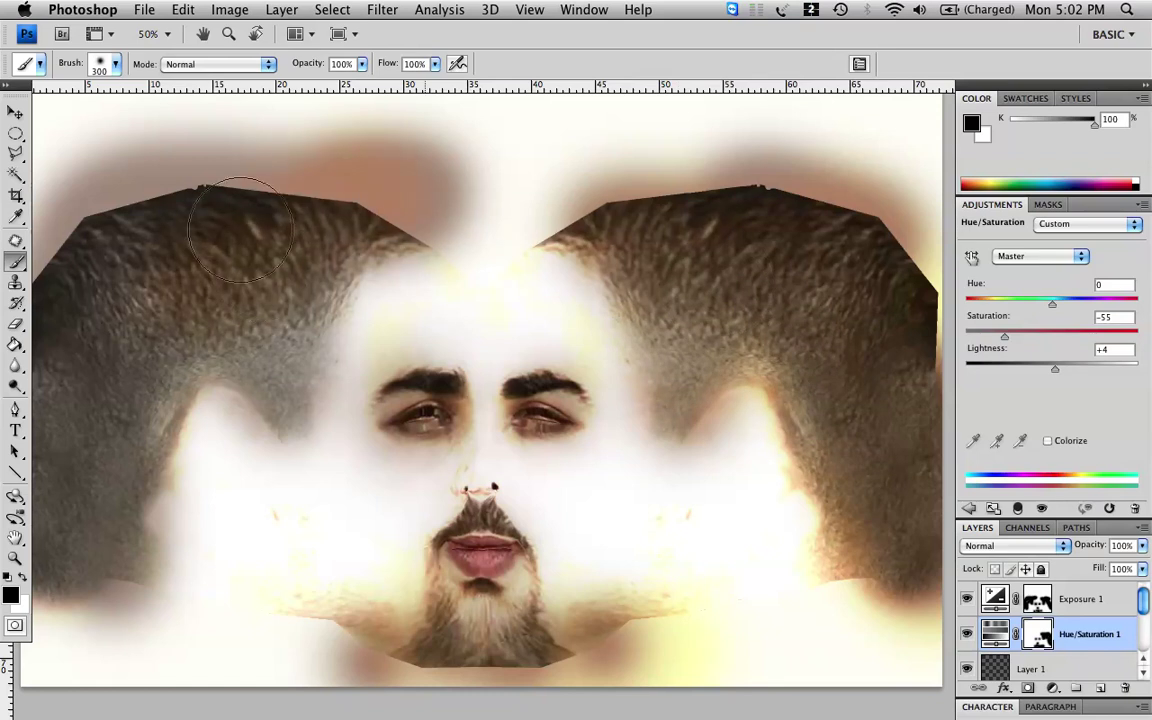
pyautogui.moveTo(163, 310); pyautogui.dragTo(280, 213)
pyautogui.moveTo(360, 236)
pyautogui.mouseDown()
pyautogui.moveTo(404, 288)
pyautogui.moveTo(375, 204)
pyautogui.moveTo(220, 220)
pyautogui.moveTo(188, 498)
pyautogui.moveTo(230, 150)
pyautogui.mouseUp()
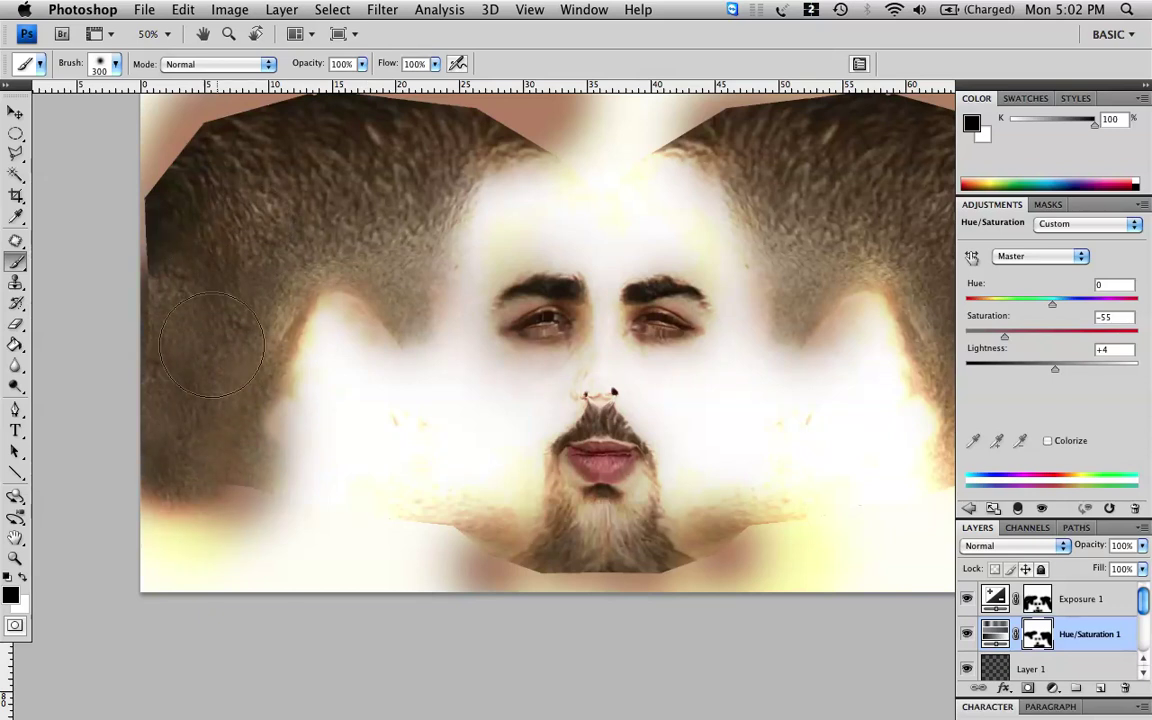
pyautogui.moveTo(735, 316); pyautogui.dragTo(712, 329)
pyautogui.keyDown('alt'); pyautogui.click(722, 314); pyautogui.keyUp('alt')
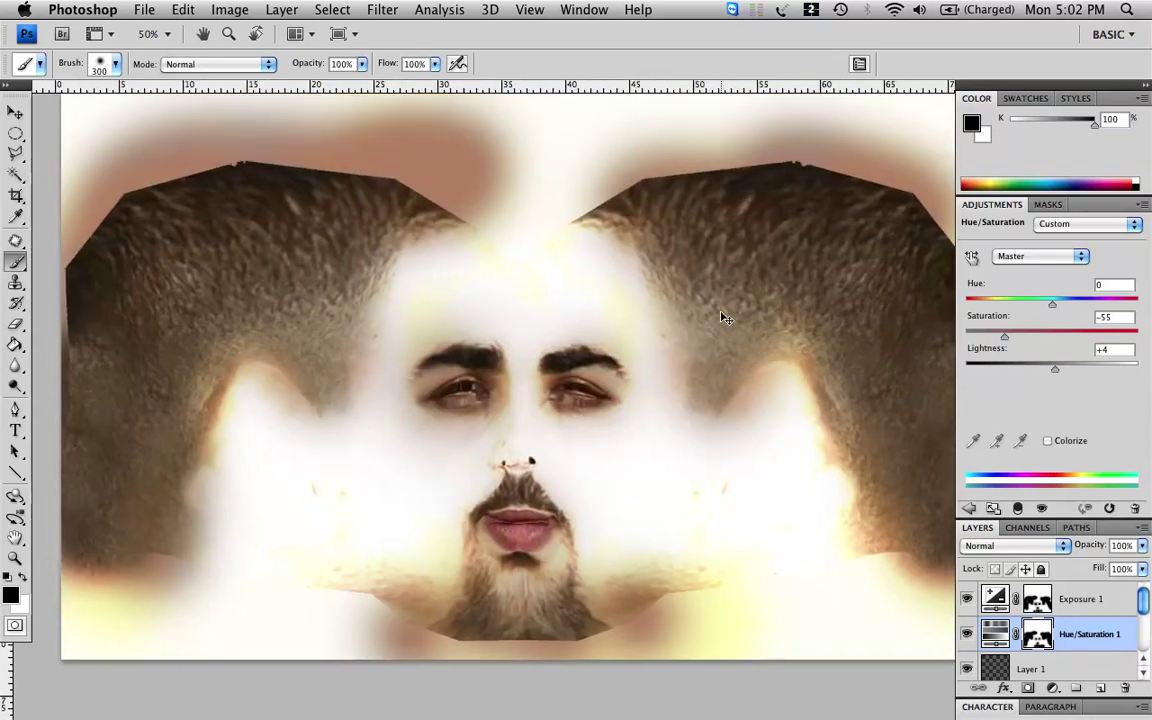
pyautogui.press('super+shift+s')
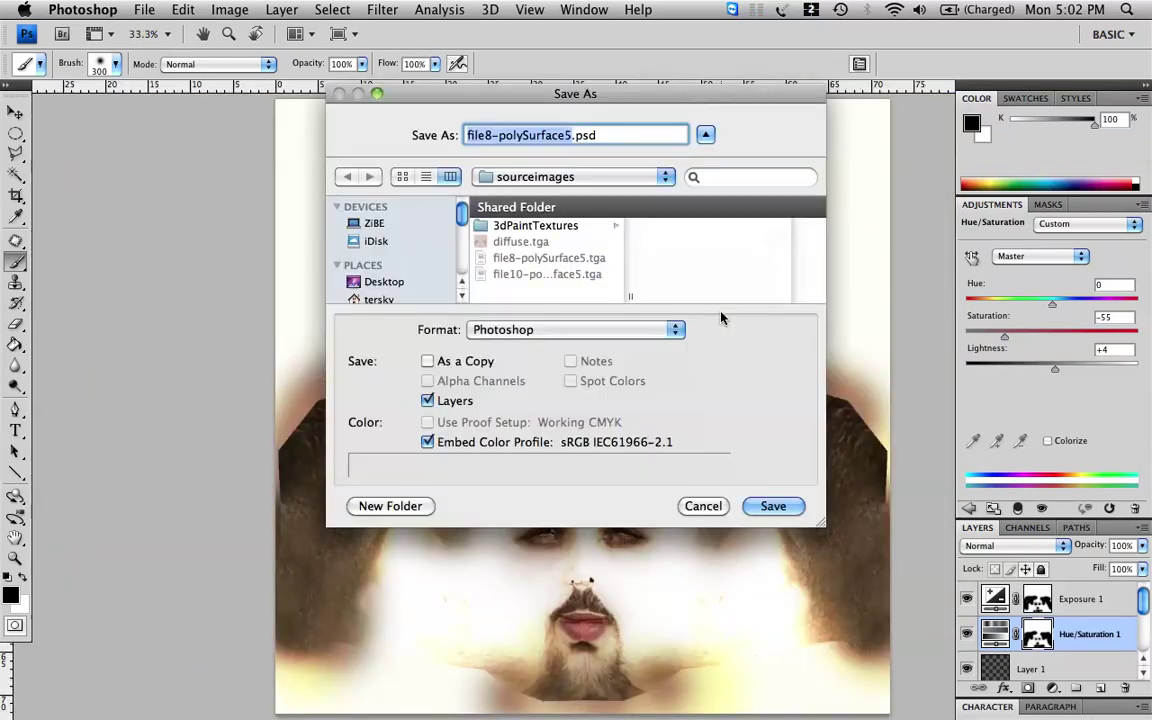
pyautogui.click(540, 244)
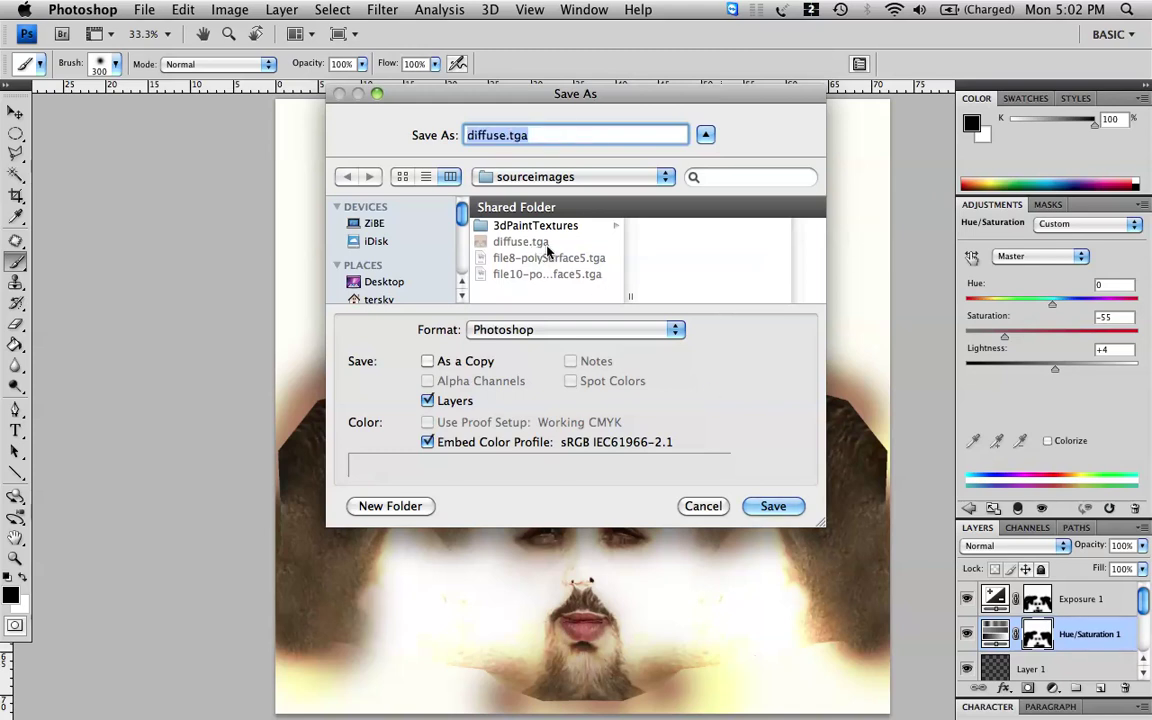
pyautogui.click(776, 506)
pyautogui.click(700, 214)
pyautogui.press('F8')
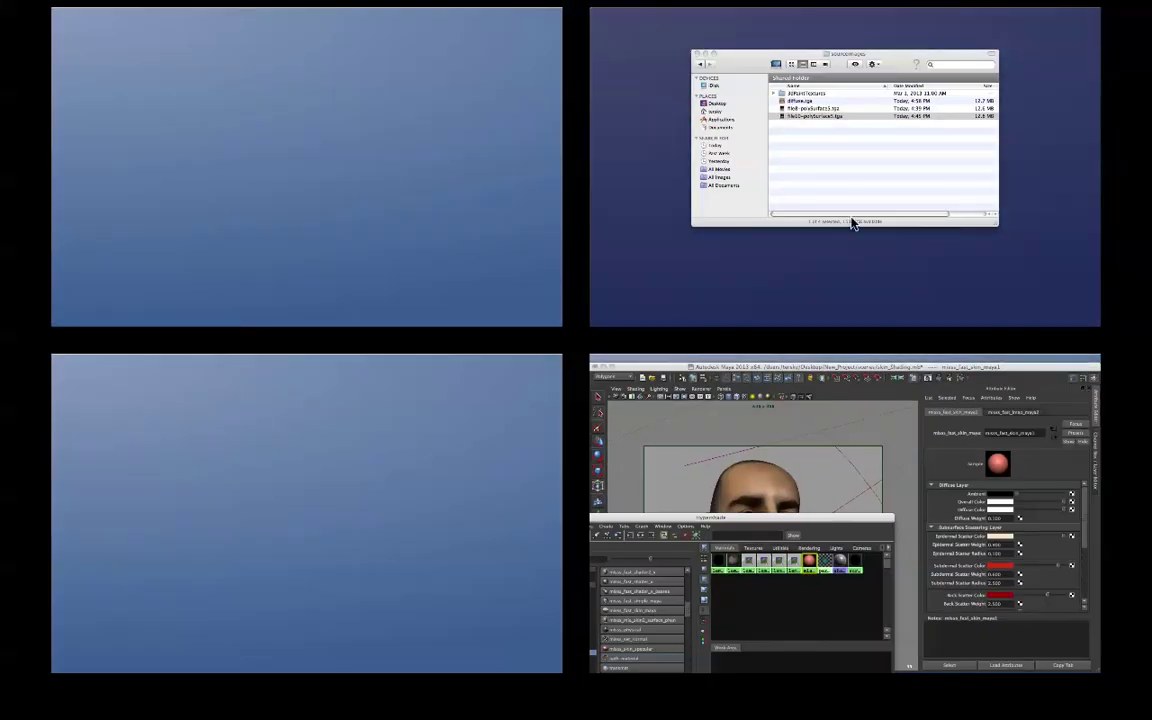
pyautogui.click(851, 221)
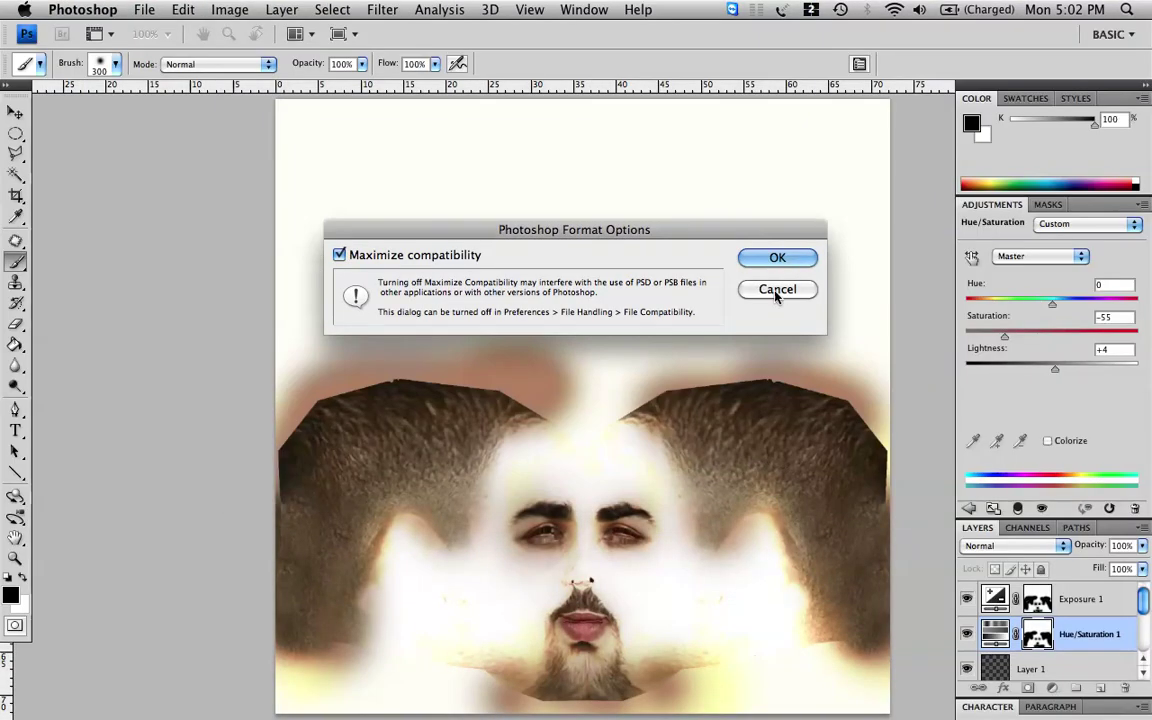
pyautogui.click(776, 290)
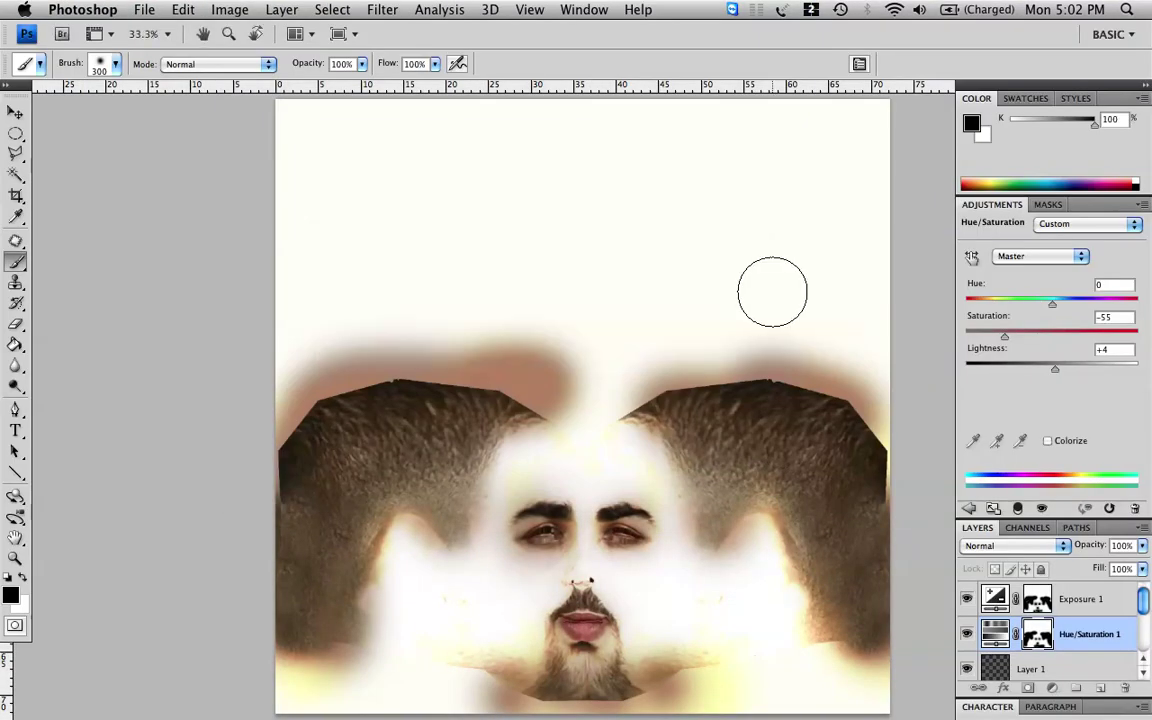
# - Save the texture in Targa format over diffuse.tga in the sourceimages folder, at 24 bits/pixel
pyautogui.press('super+shift+s')
pyautogui.click(541, 243)
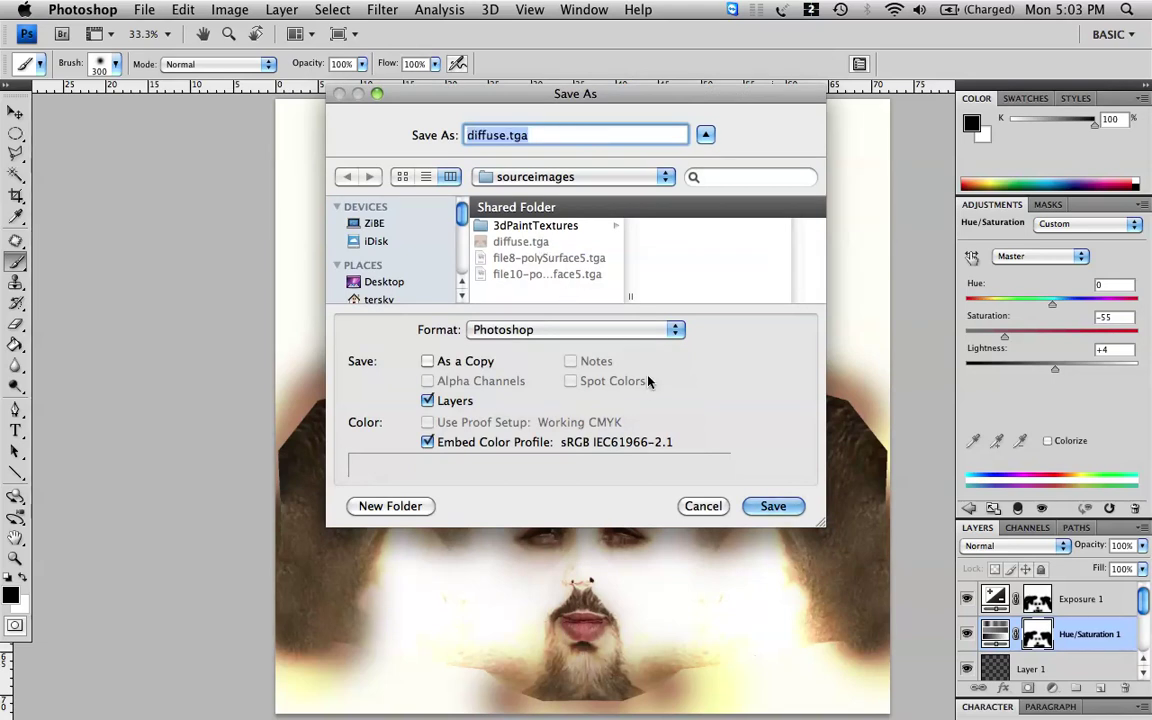
pyautogui.click(560, 330)
pyautogui.click(558, 640)
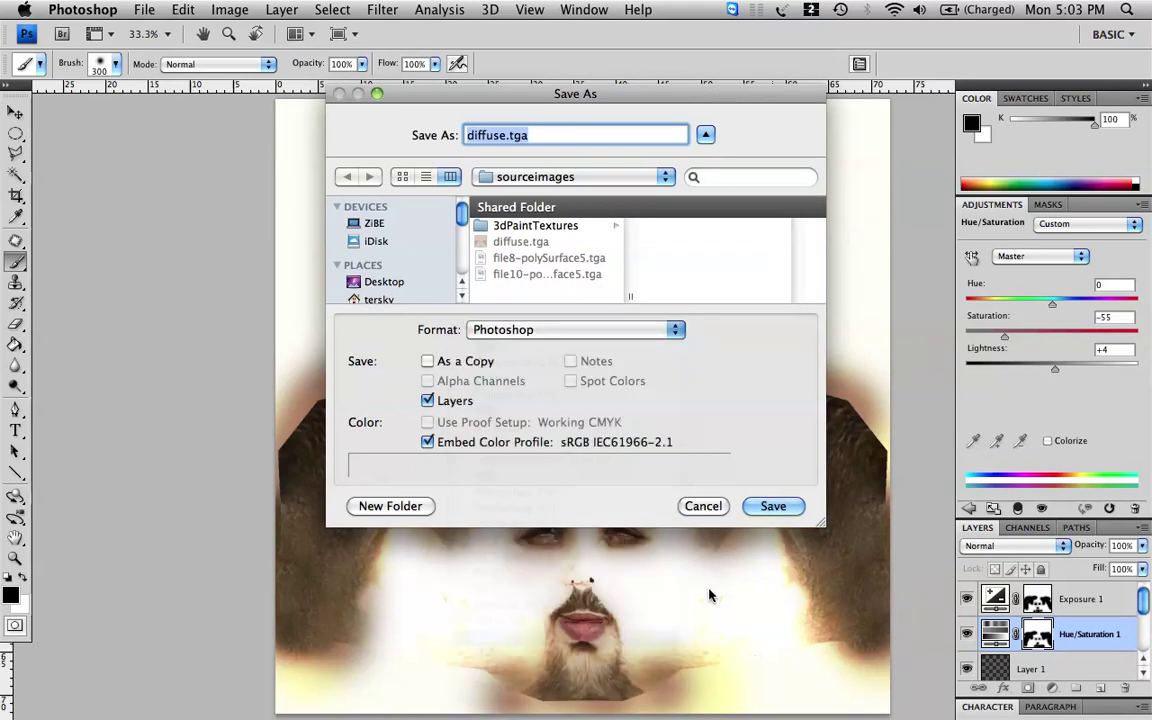
pyautogui.click(771, 505)
pyautogui.click(705, 213)
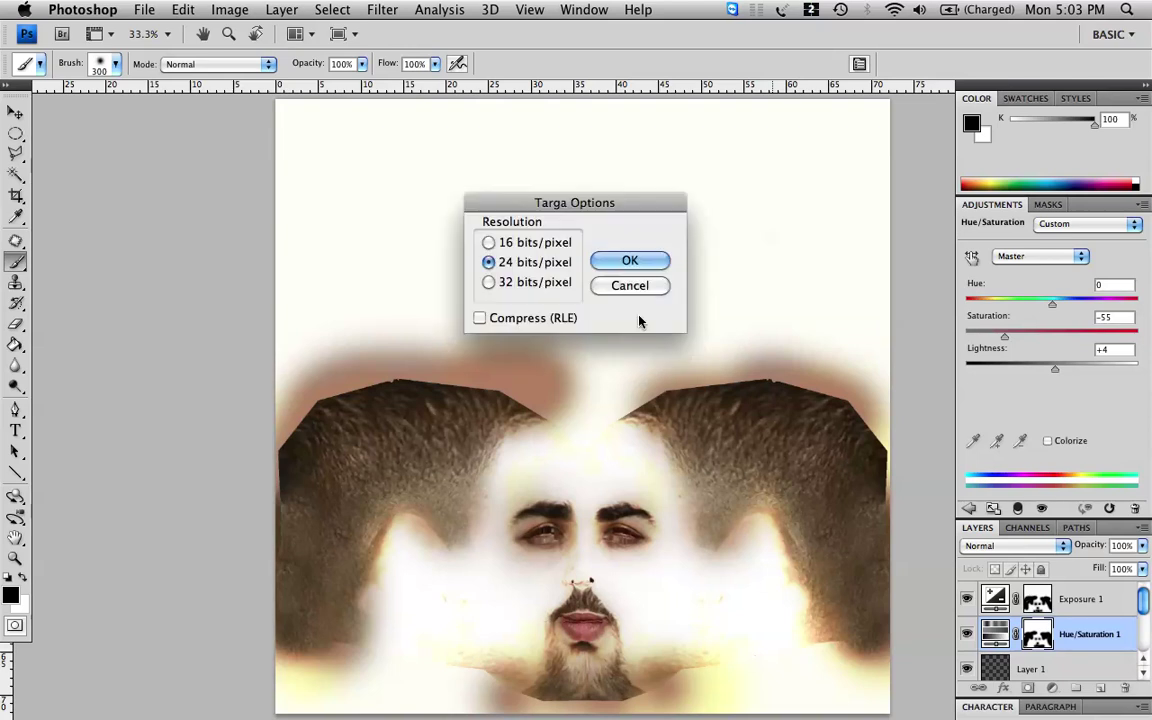
pyautogui.click(621, 264)
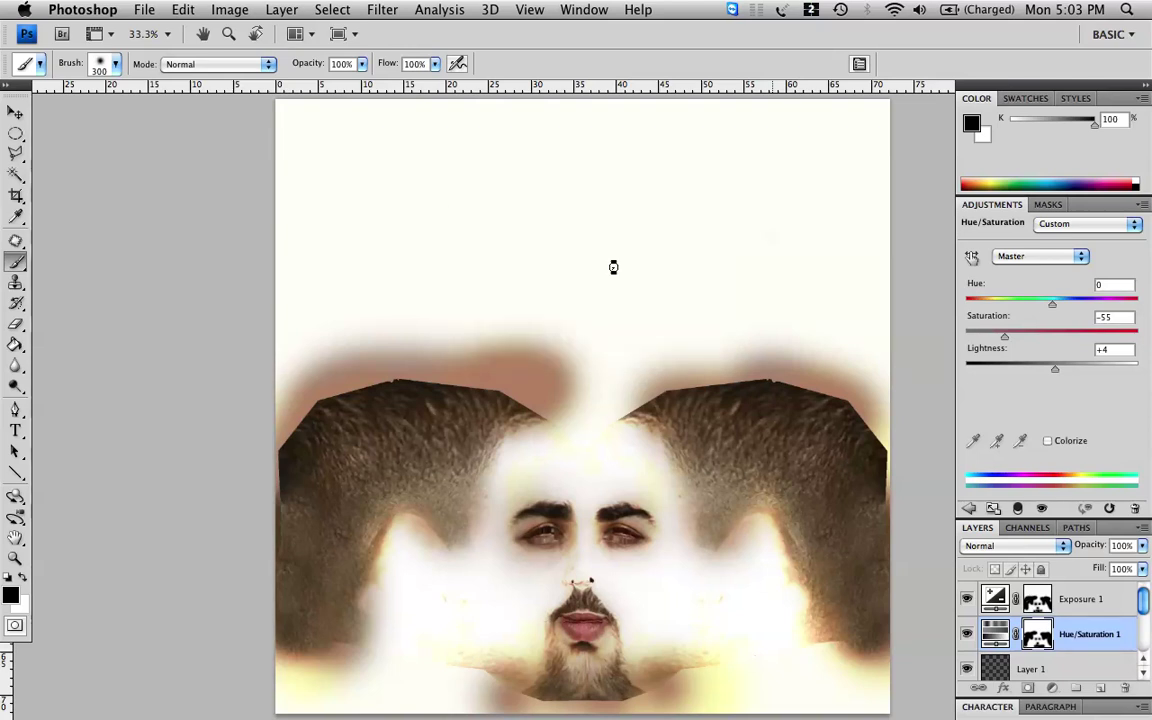
# - Switch to Maya, assign the misss_fast_skin_maya1 material to the head, and minimize the Hypershade
pyautogui.press('F8')
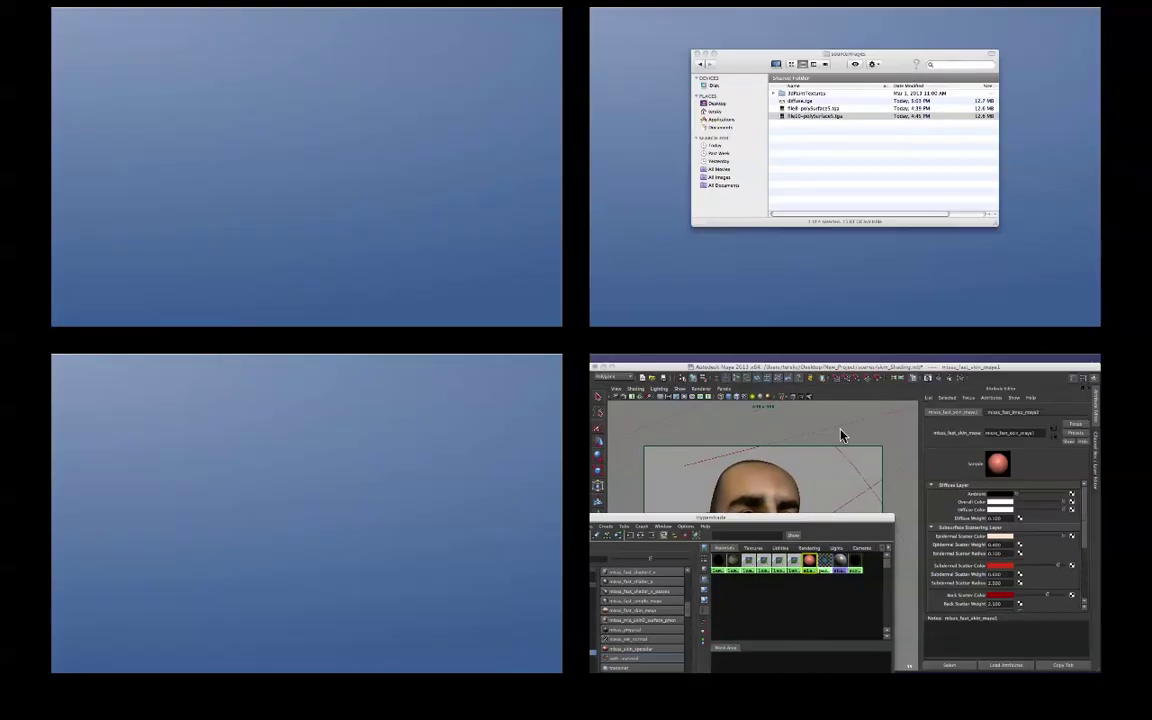
pyautogui.click(840, 432)
pyautogui.moveTo(181, 369); pyautogui.dragTo(461, 342)
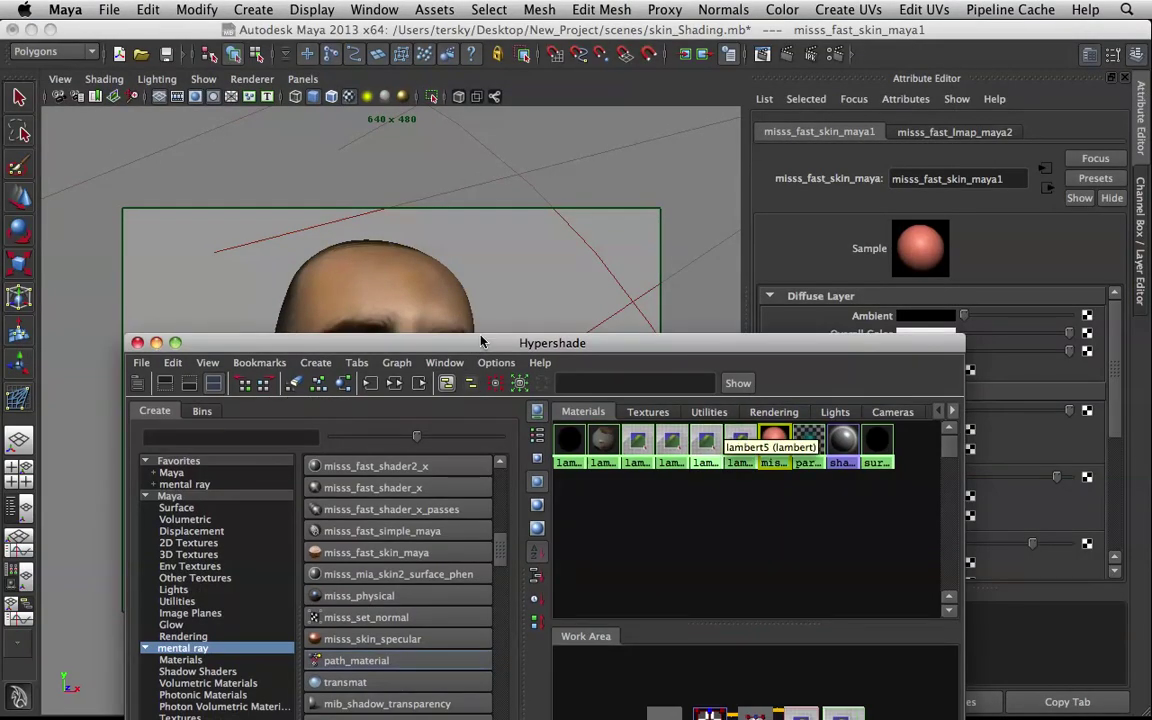
pyautogui.moveTo(774, 440); pyautogui.dragTo(395, 321, button='middle')
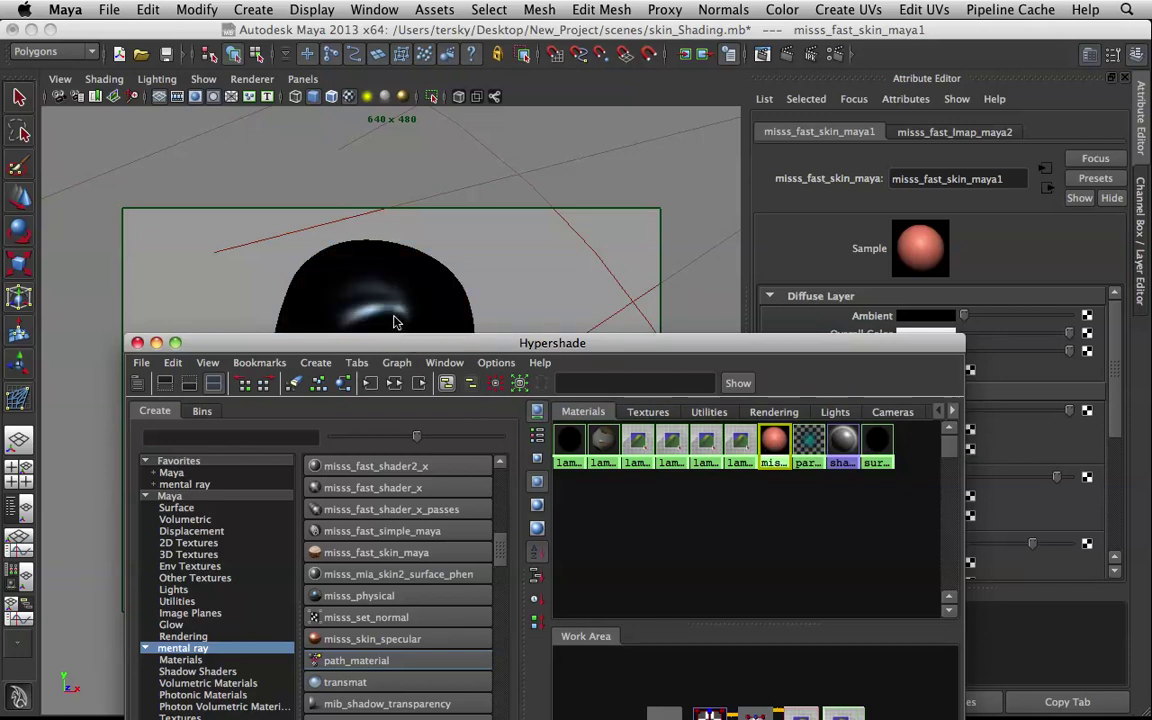
pyautogui.click(157, 343)
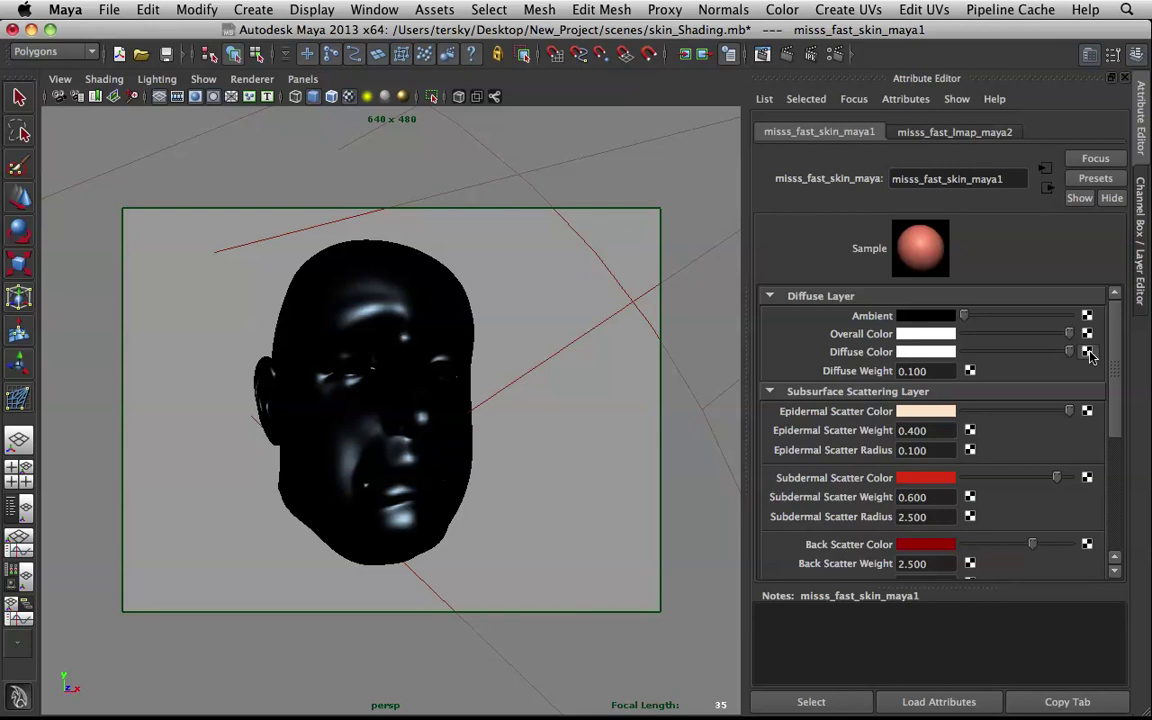
# - Connect a file texture to the skin shader's Diffuse Color and load diffuse.tga from sourceimages as its image
pyautogui.click(1087, 352)
pyautogui.click(659, 192)
pyautogui.click(1095, 386)
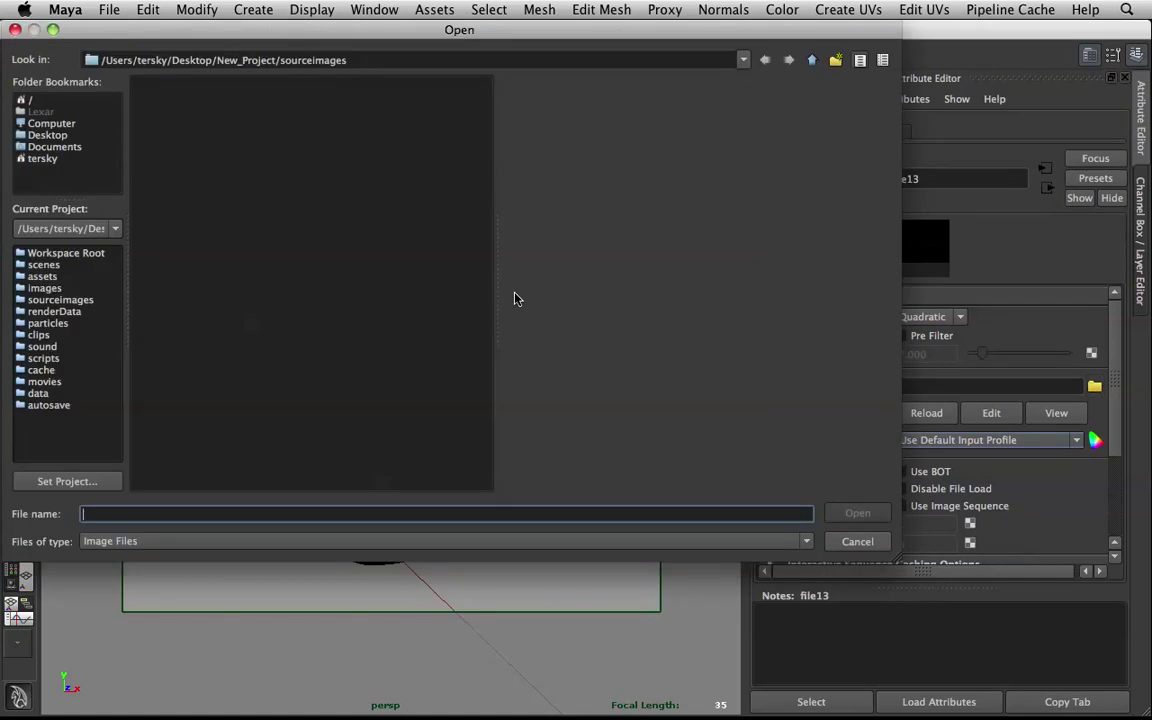
pyautogui.doubleClick(185, 113)
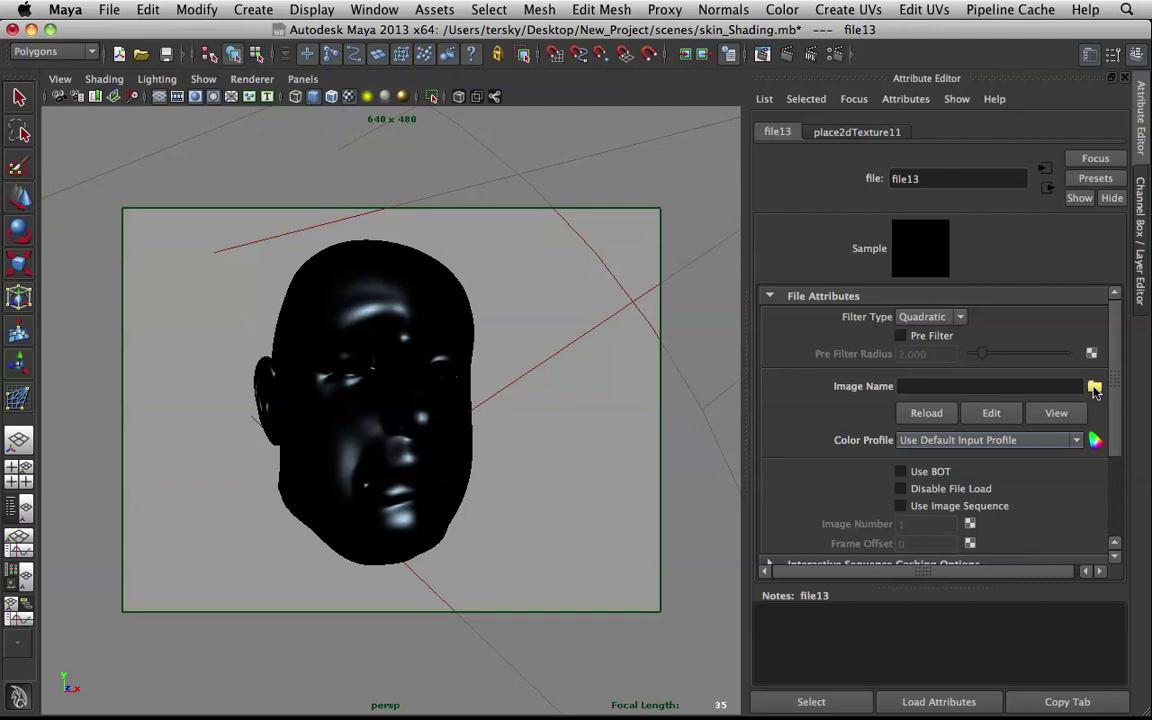
pyautogui.click(1095, 387)
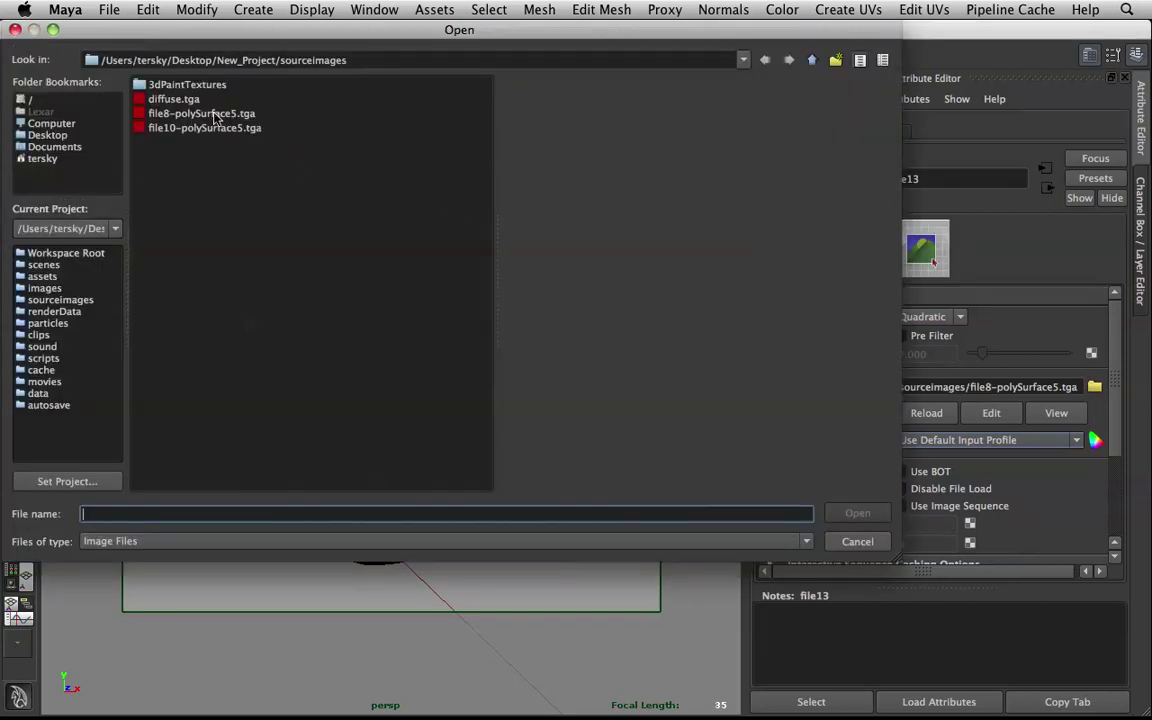
pyautogui.doubleClick(191, 102)
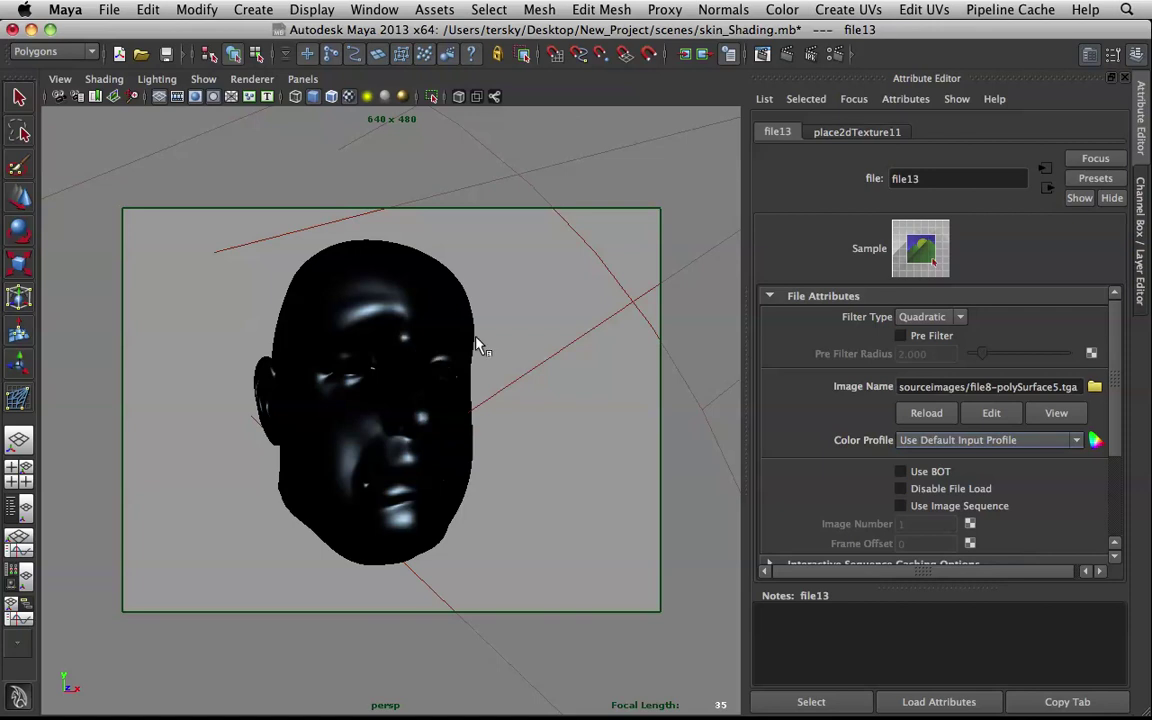
# - Render the head from a slightly turned angle with mental ray to check the diffuse texture, then minimize the Render View
pyautogui.press('z')
pyautogui.keyDown('alt'); pyautogui.moveTo(490, 347); pyautogui.dragTo(545, 345); pyautogui.keyUp('alt')
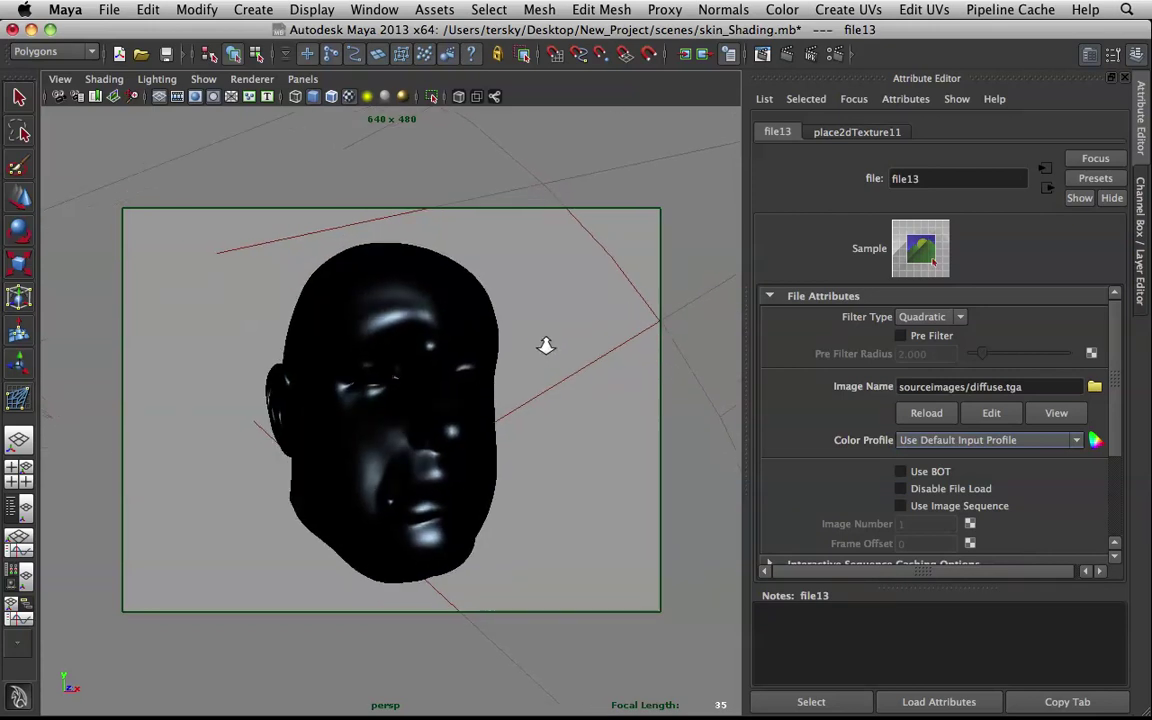
pyautogui.click(791, 56)
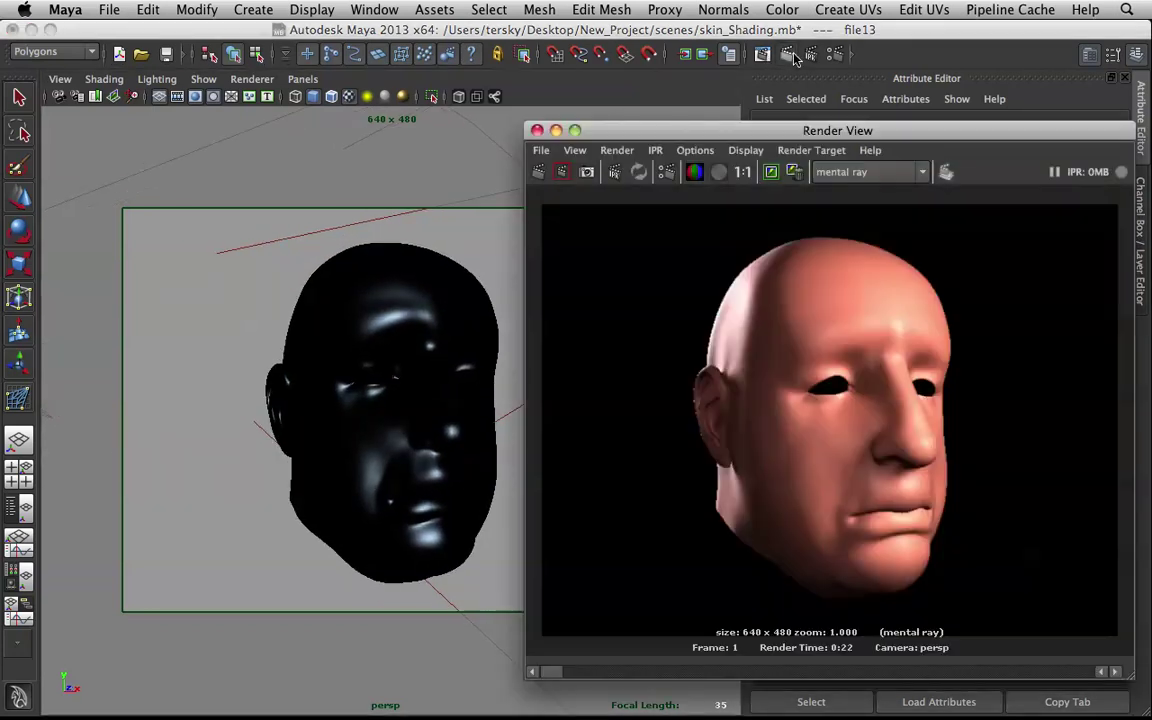
pyautogui.click(792, 56)
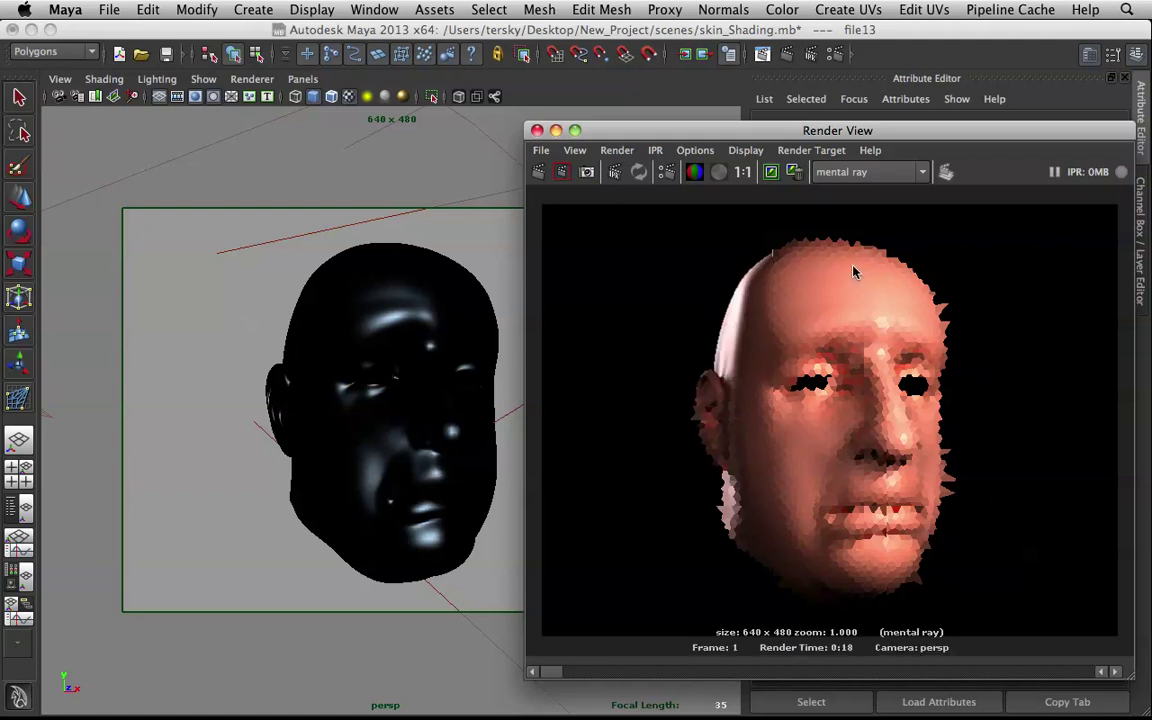
pyautogui.click(556, 131)
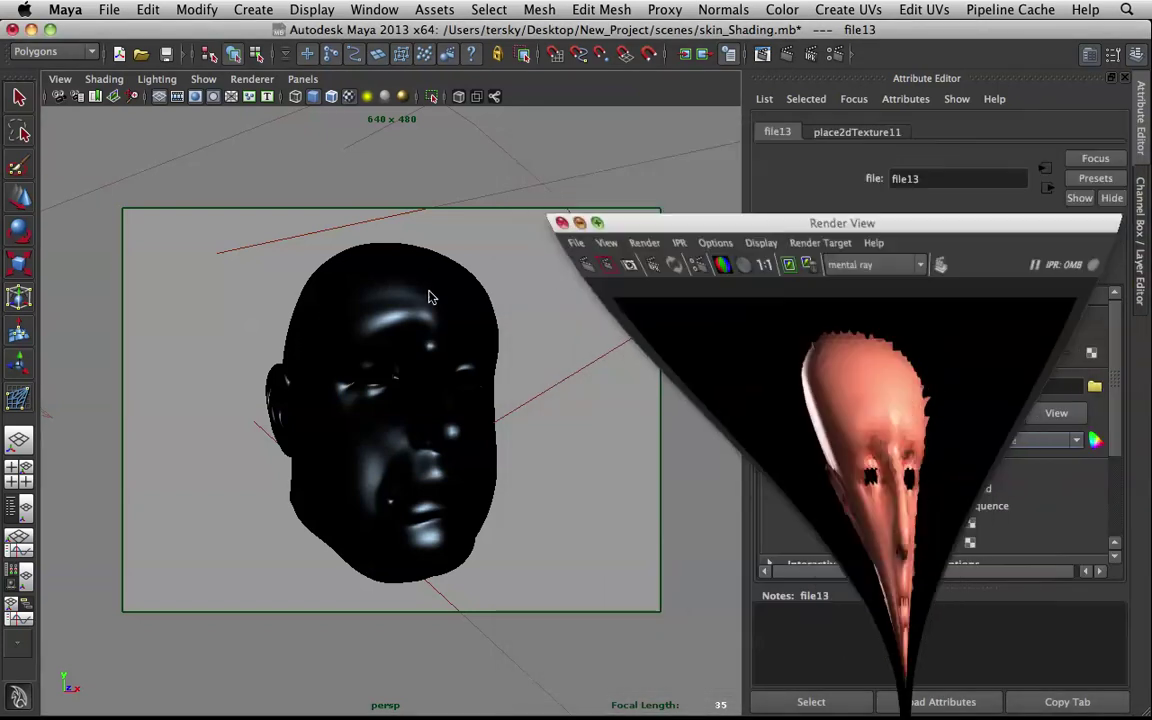
# - Check the head's current material attributes and assign the existing misss_fast_skin_maya1 material to the whole head
pyautogui.moveTo(409, 308); pyautogui.dragTo(413, 545, button='right')
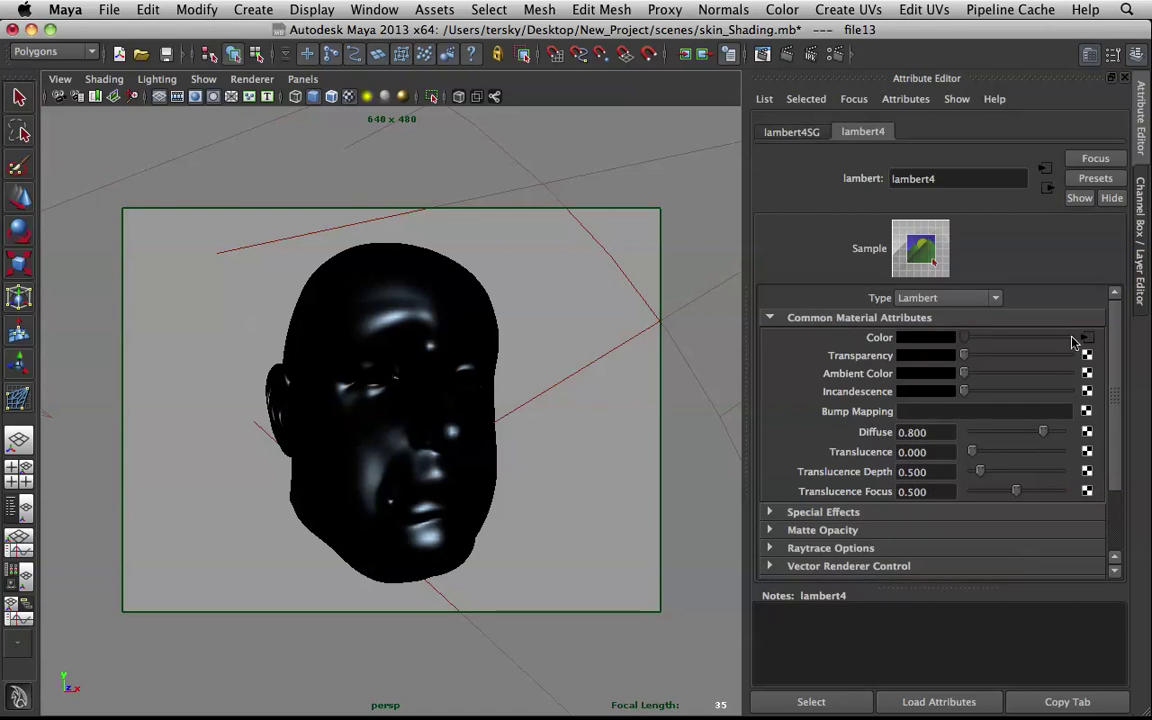
pyautogui.click(396, 325)
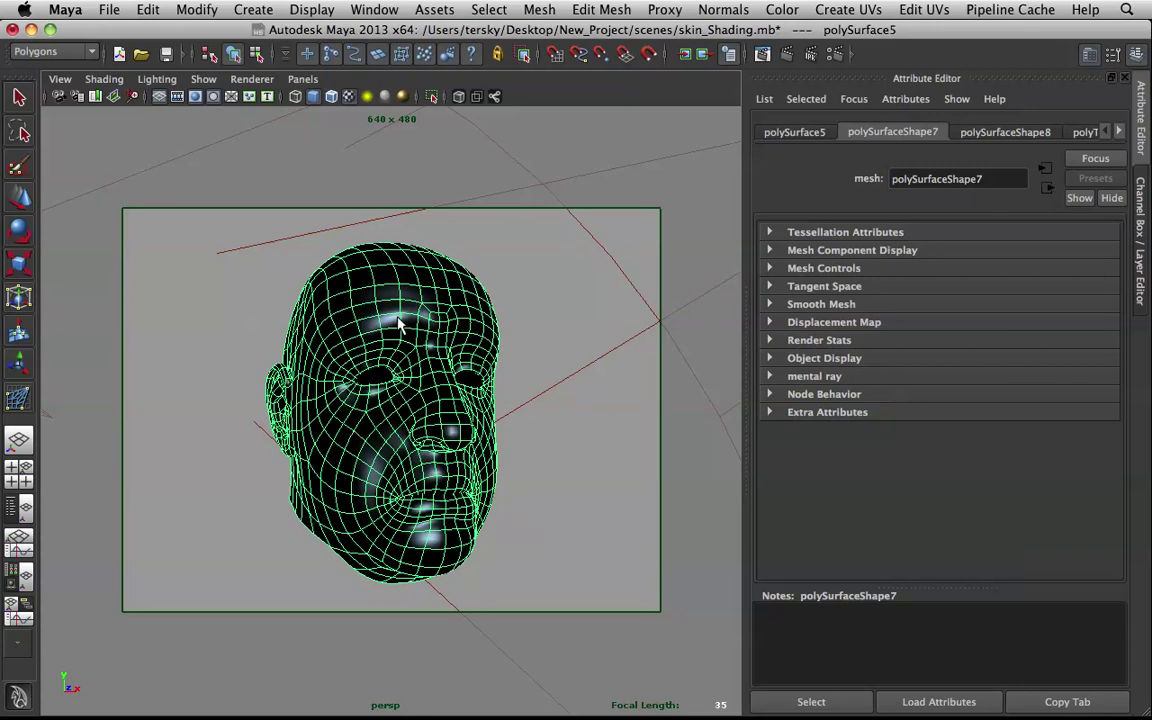
pyautogui.rightClick(398, 322)
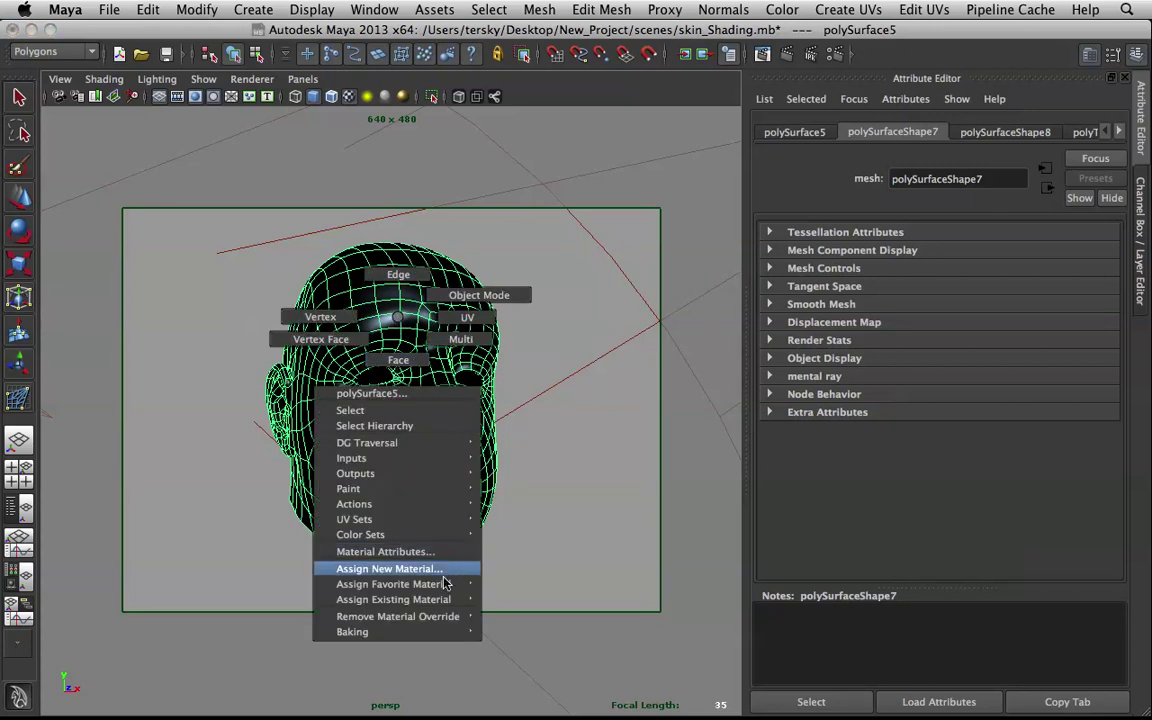
pyautogui.moveTo(446, 585)
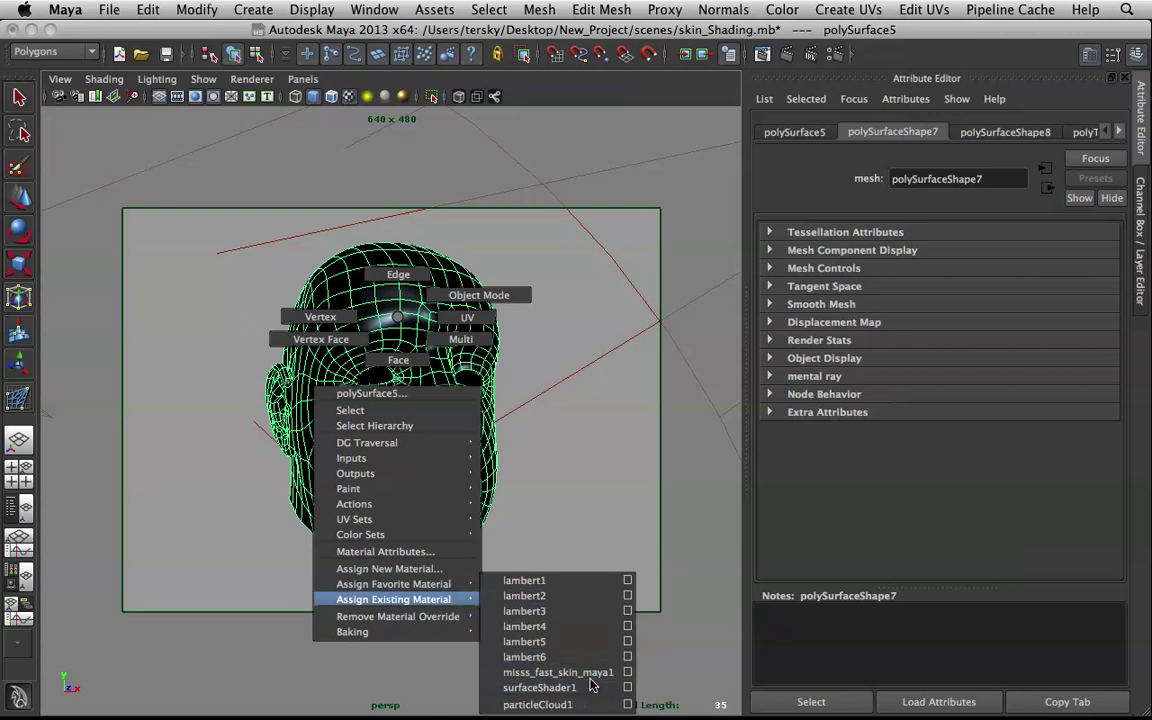
pyautogui.click(590, 680)
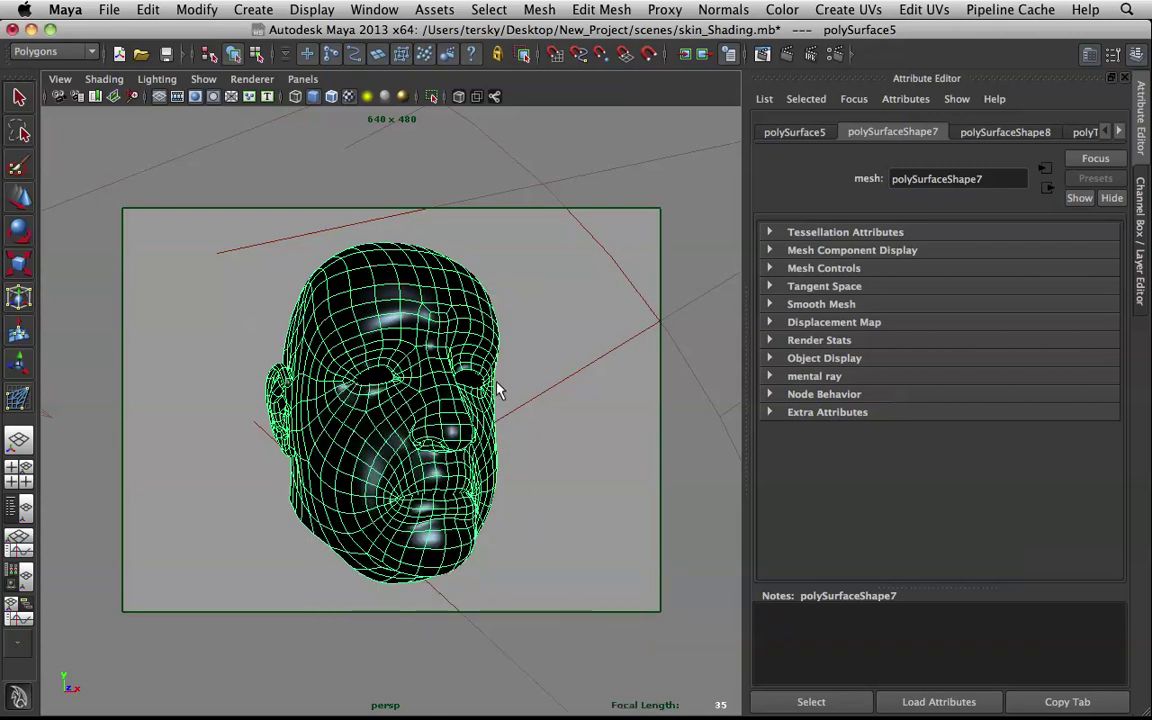
# - Delete all construction history in the scene, then clear the head selection
pyautogui.rightClick(426, 320)
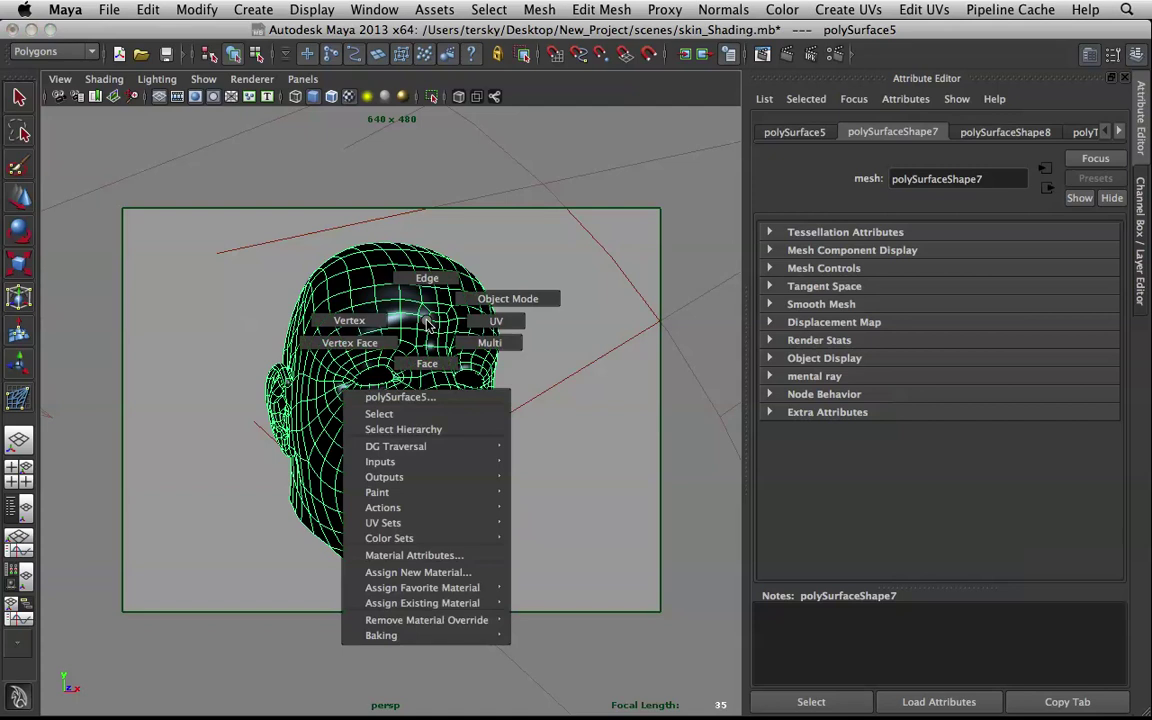
pyautogui.click(146, 12)
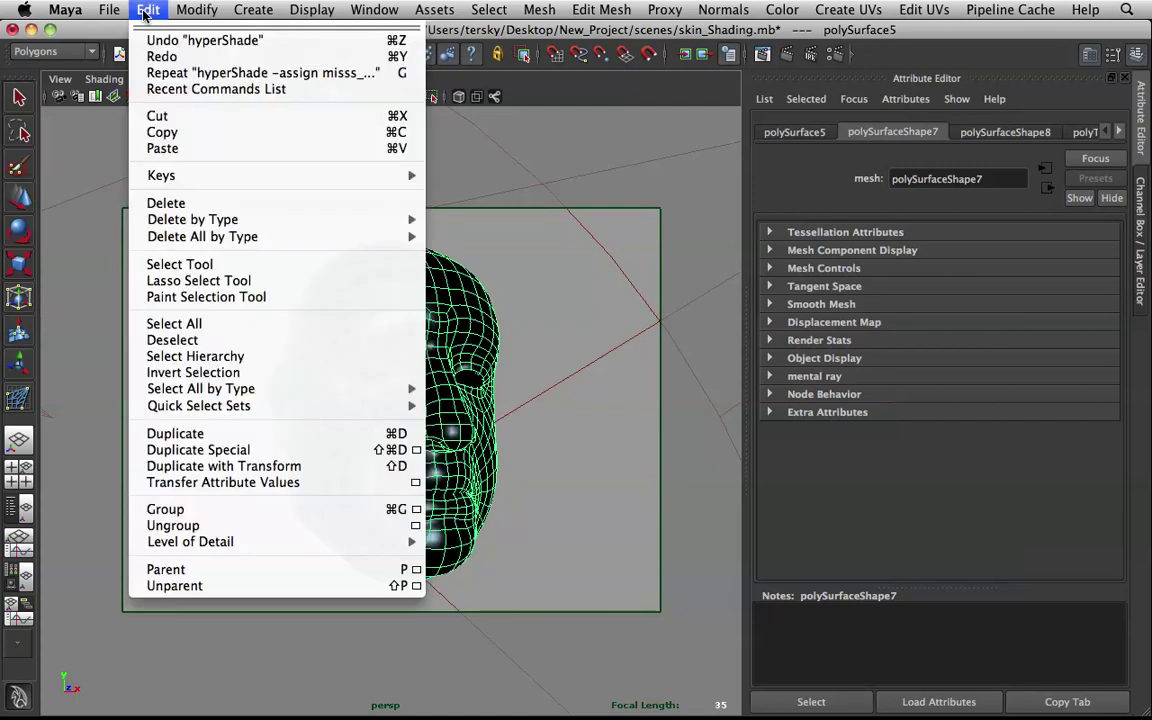
pyautogui.moveTo(319, 240)
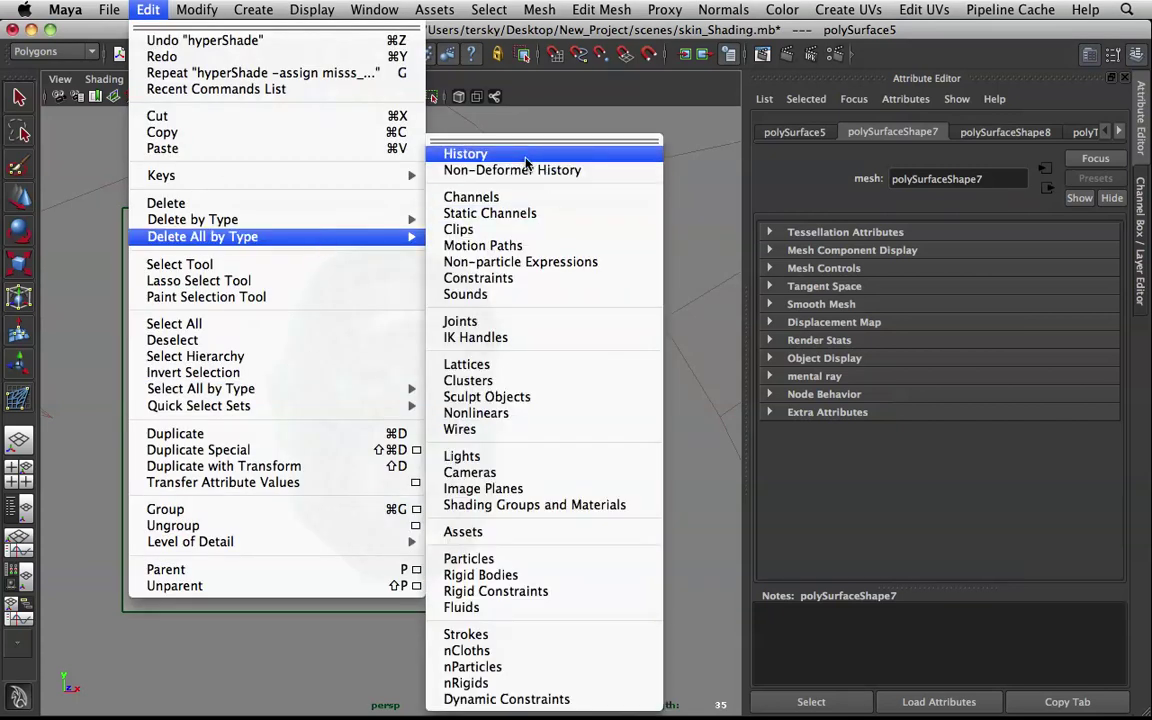
pyautogui.click(477, 153)
pyautogui.moveTo(388, 349); pyautogui.dragTo(406, 588, button='right')
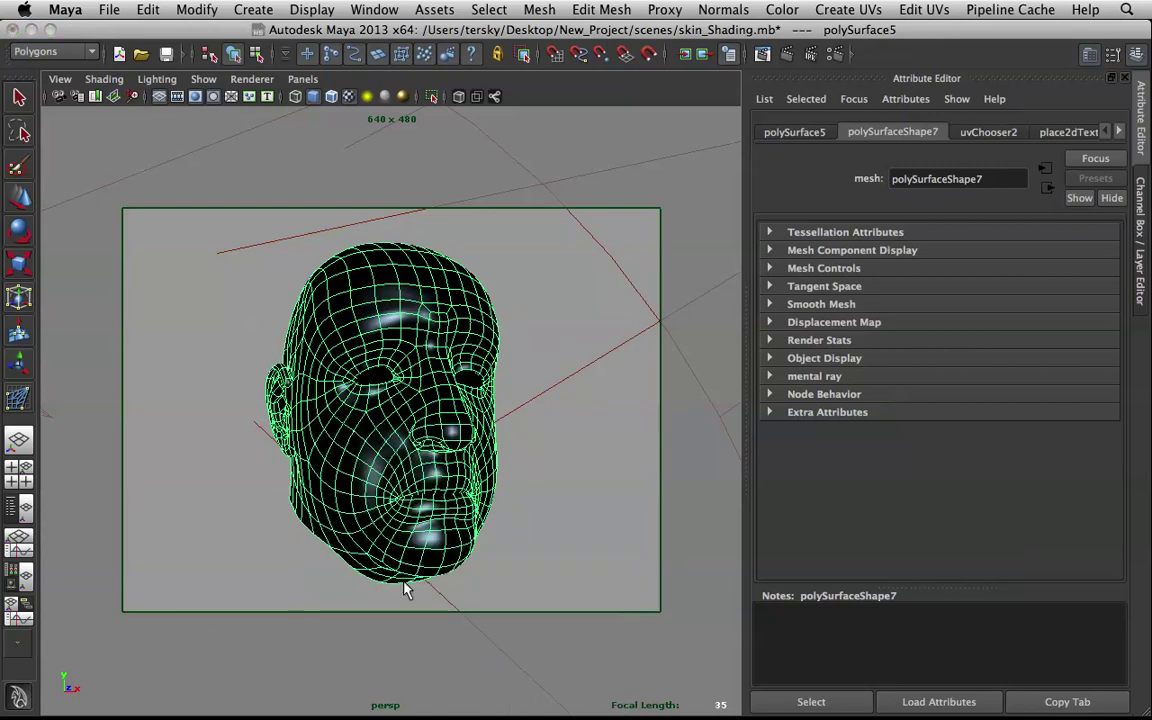
pyautogui.click(565, 316)
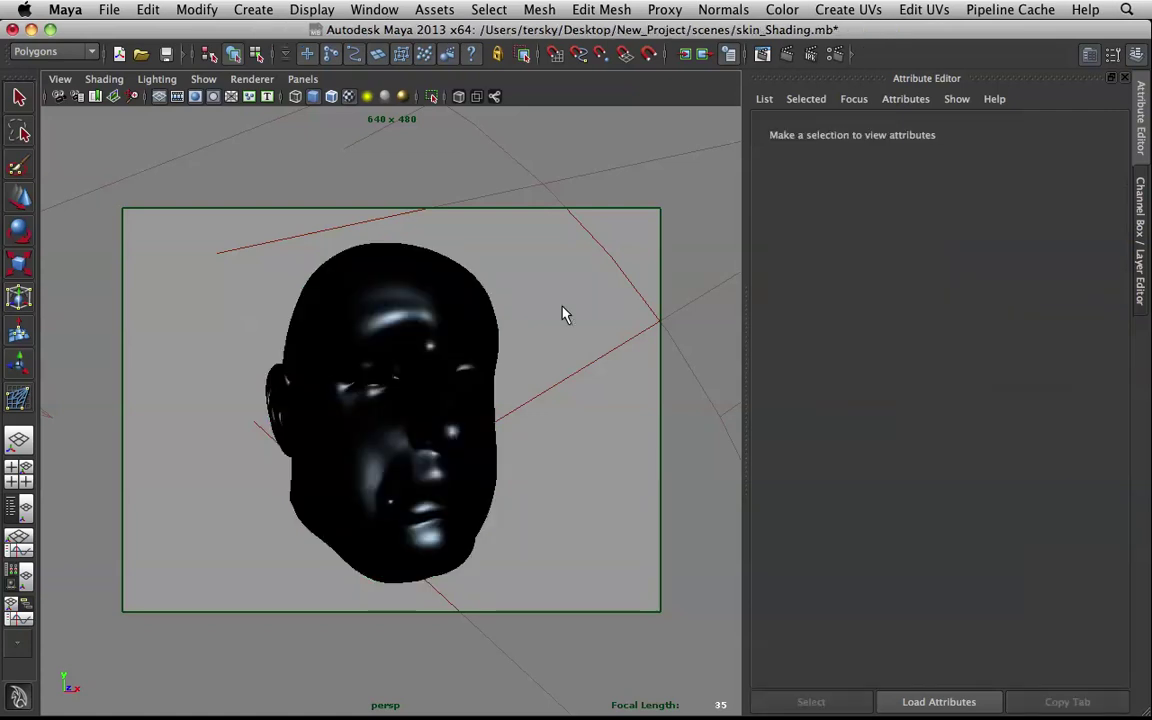
# - Restore the Hypershade and delete the lambert2 through lambert6 materials
pyautogui.click(453, 327)
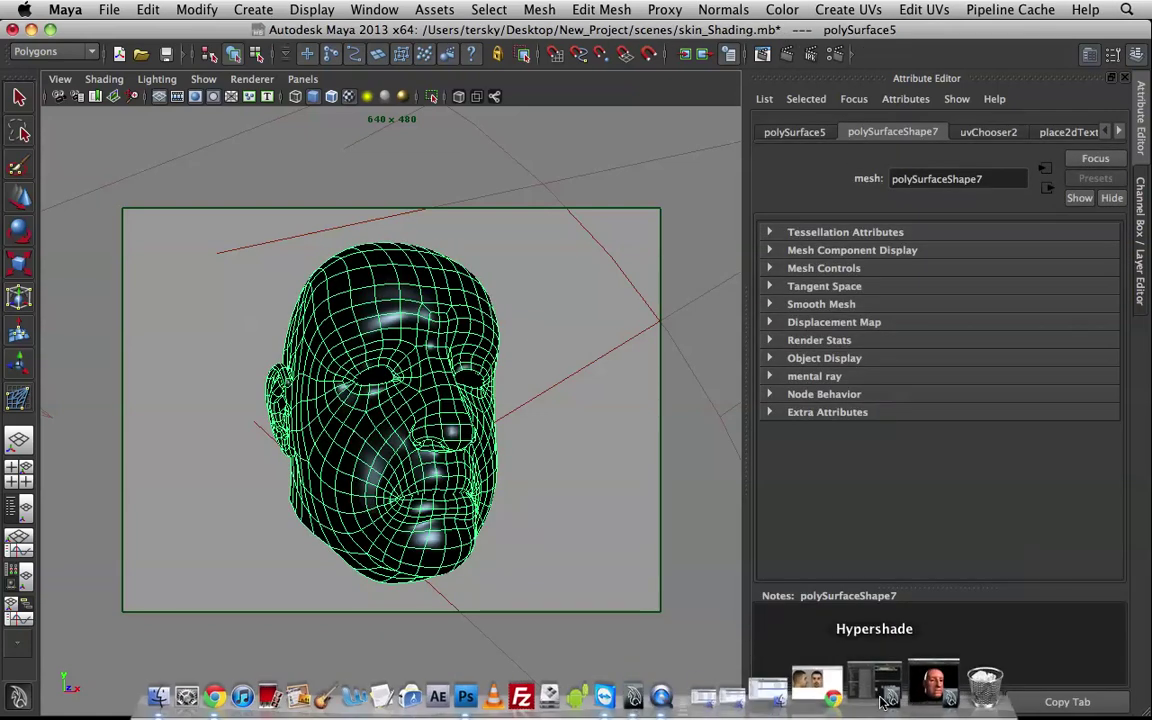
pyautogui.click(884, 700)
pyautogui.click(613, 497)
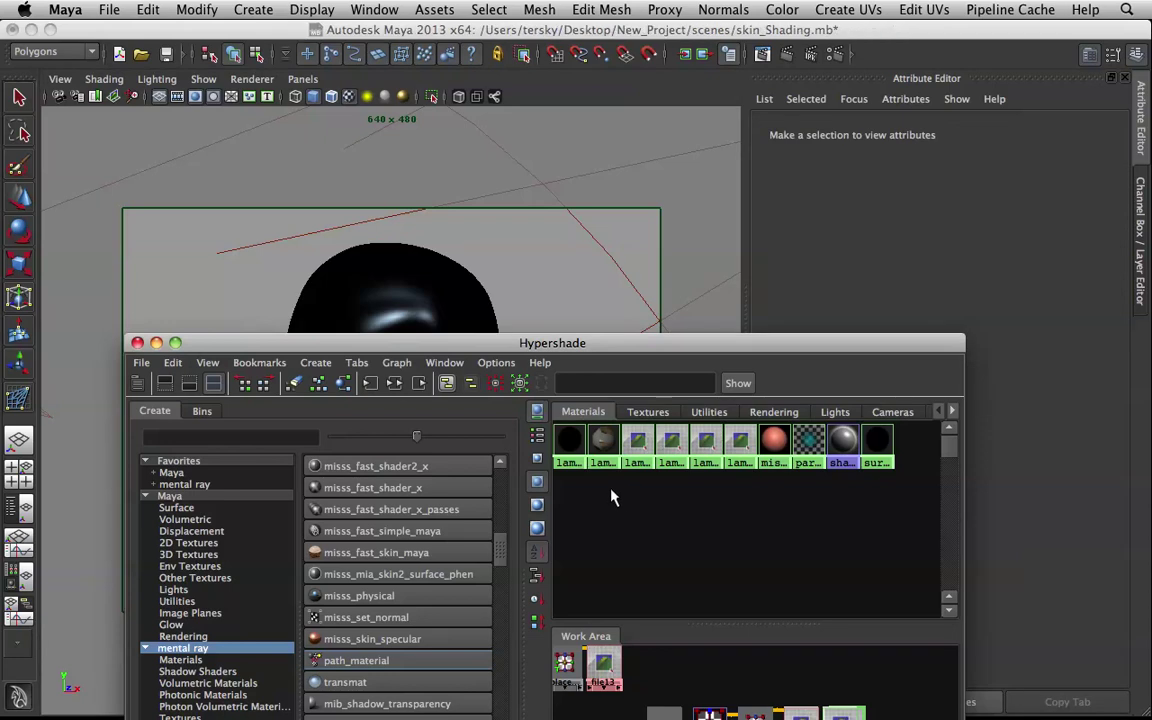
pyautogui.moveTo(596, 482); pyautogui.dragTo(740, 437)
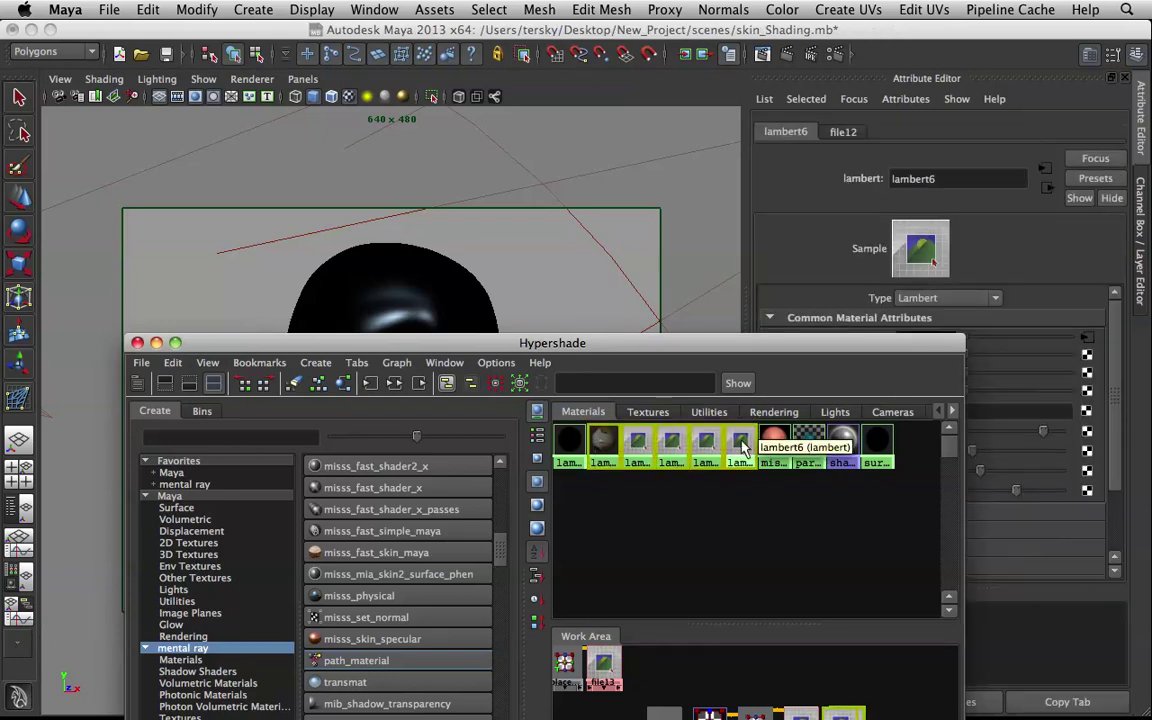
pyautogui.press('Delete')
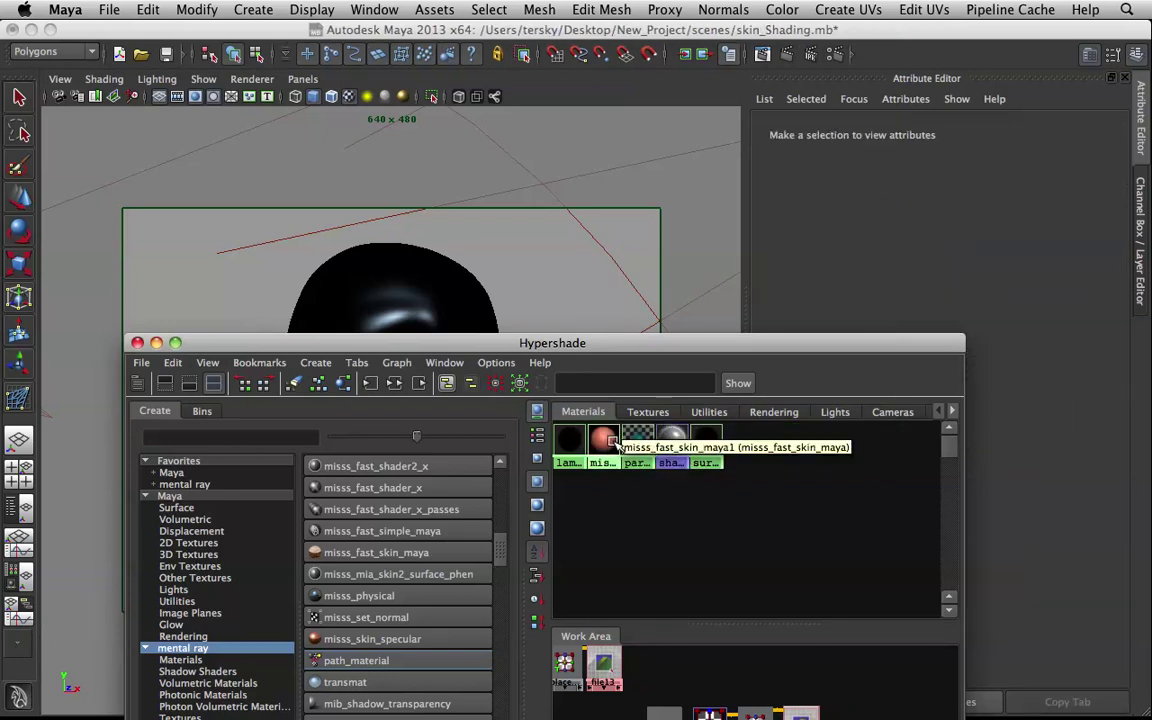
# - Apply misss_fast_skin_maya1 to the head from the Hypershade and move the Hypershade clear of the shader's attributes
pyautogui.click(569, 440)
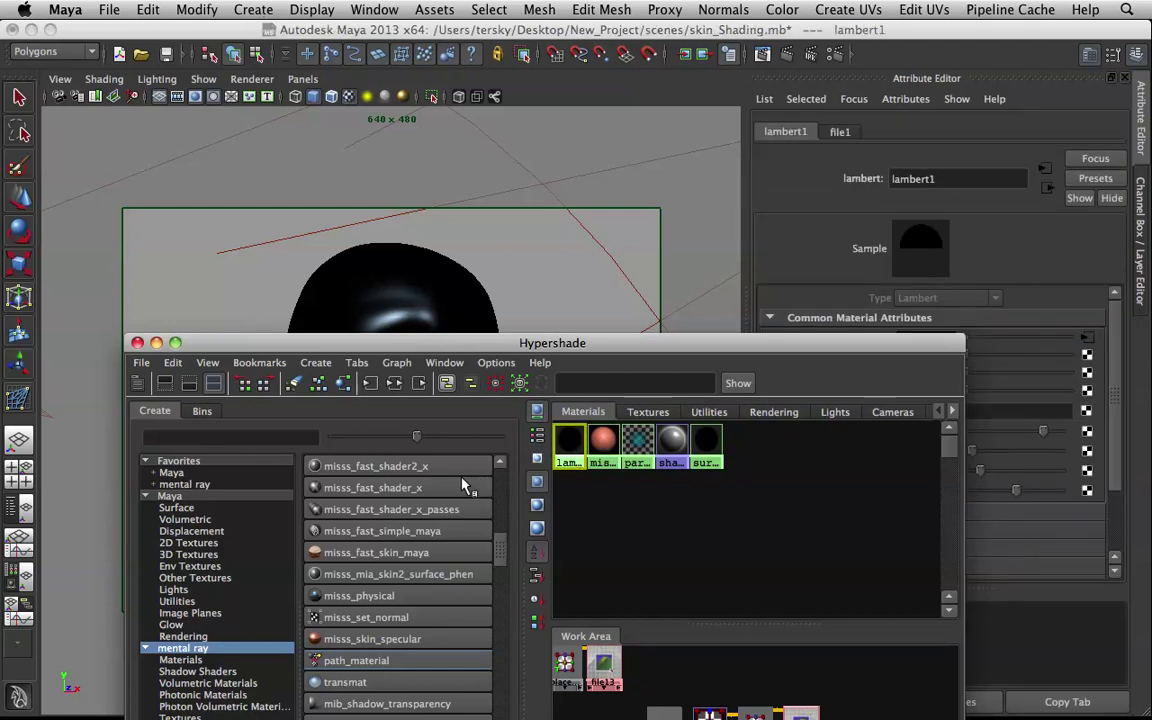
pyautogui.click(603, 443)
pyautogui.moveTo(603, 443); pyautogui.dragTo(402, 300, button='middle')
pyautogui.moveTo(790, 343); pyautogui.dragTo(830, 524)
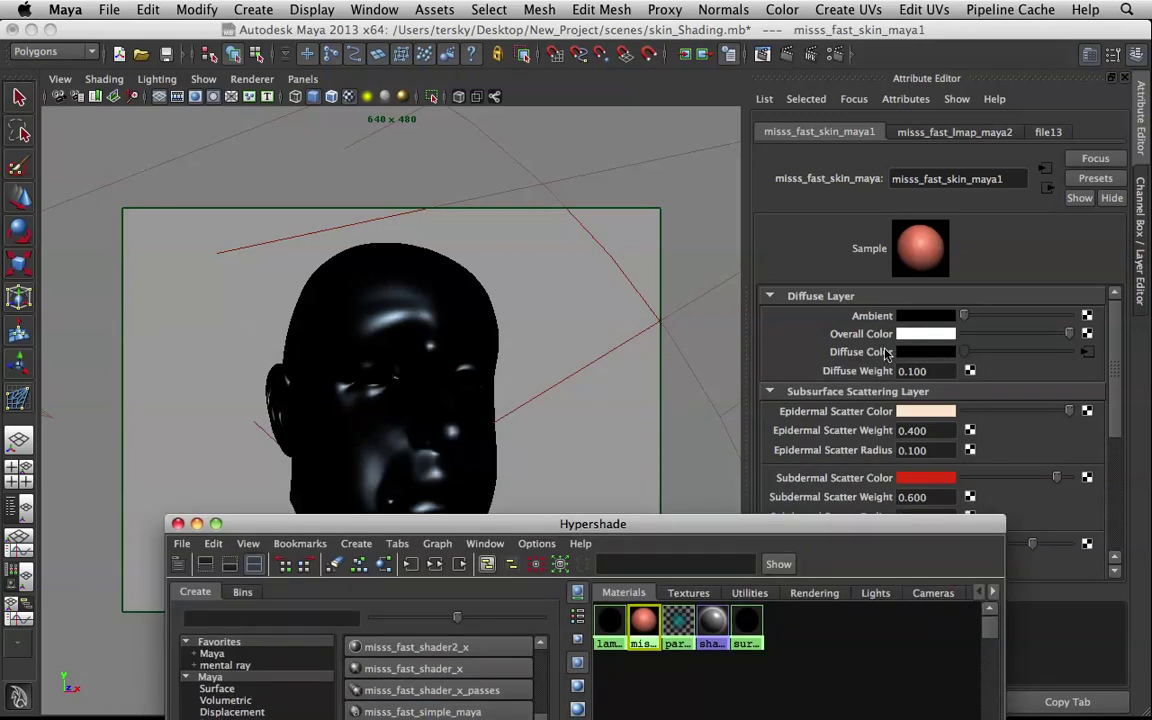
# - Break the texture connection on the skin shader's Diffuse Color and set that colour to white
pyautogui.rightClick(878, 355)
pyautogui.click(975, 393)
pyautogui.moveTo(996, 353); pyautogui.dragTo(1150, 355)
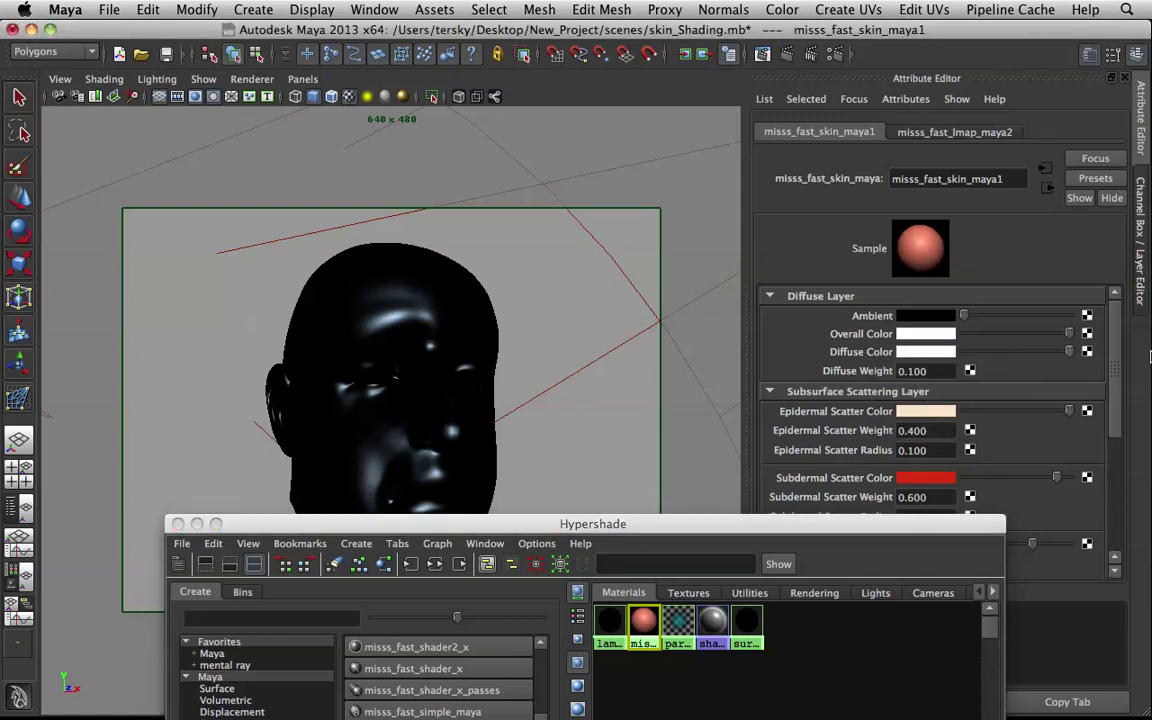
# - Connect a file texture to the skin shader's Overall Color and load diffuse.tga from sourceimages as its image
pyautogui.click(1087, 333)
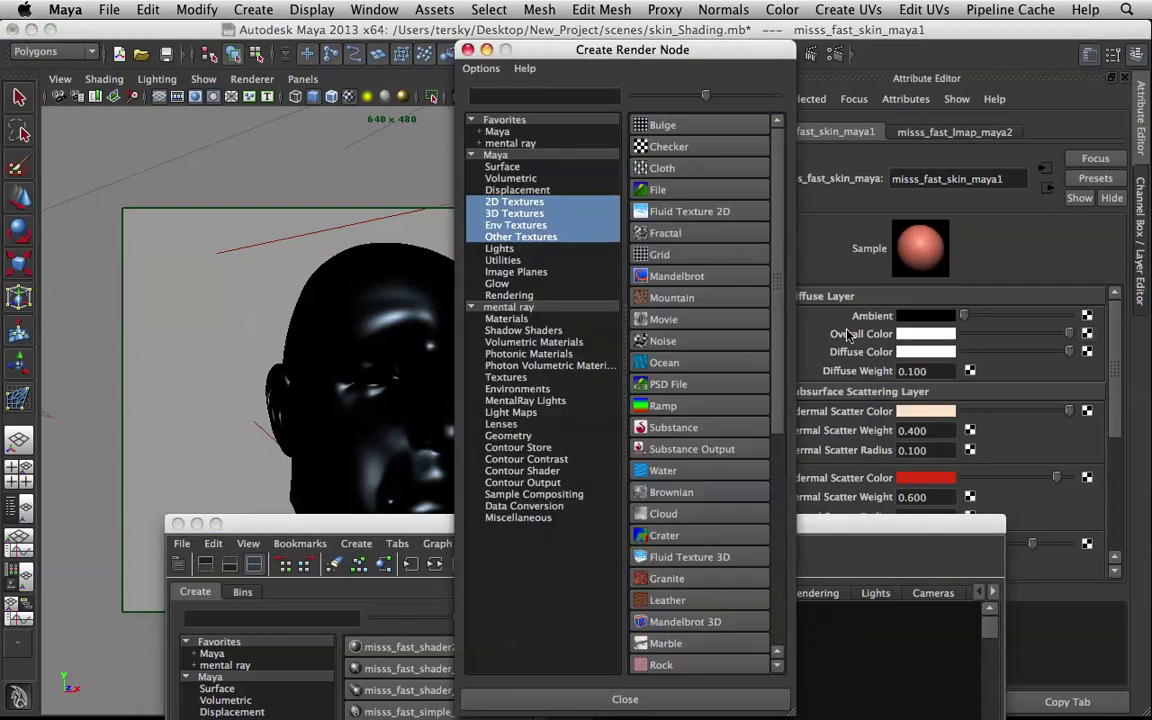
pyautogui.click(660, 189)
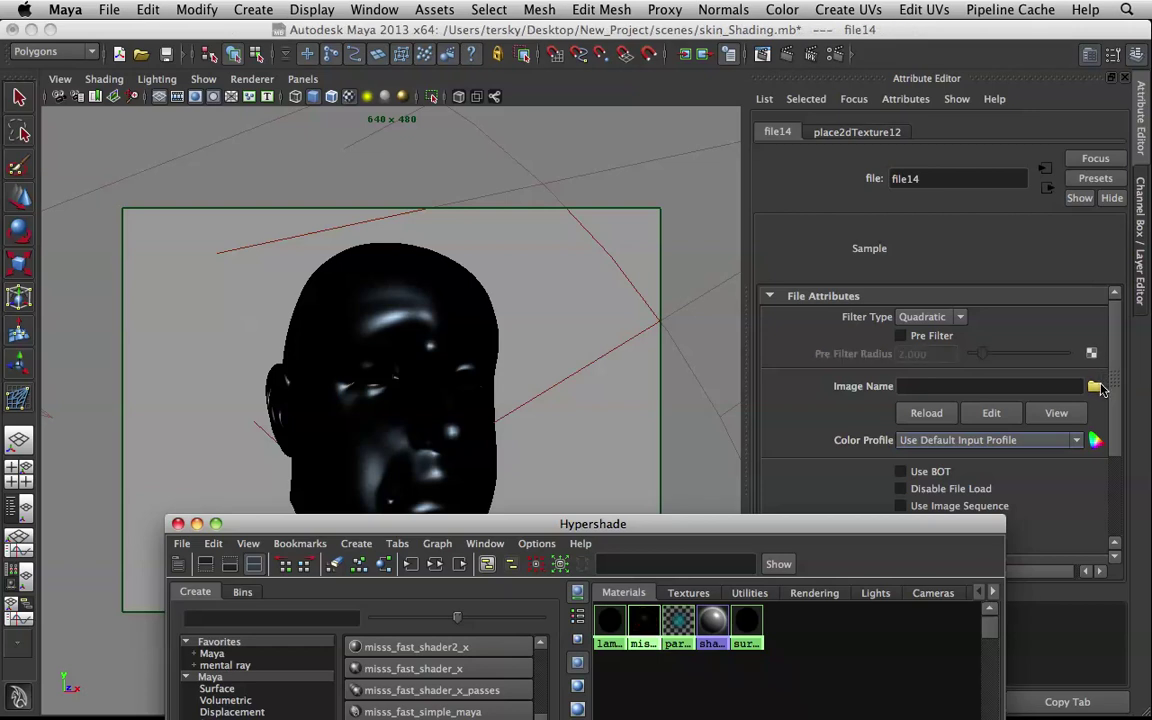
pyautogui.click(1095, 385)
pyautogui.doubleClick(165, 99)
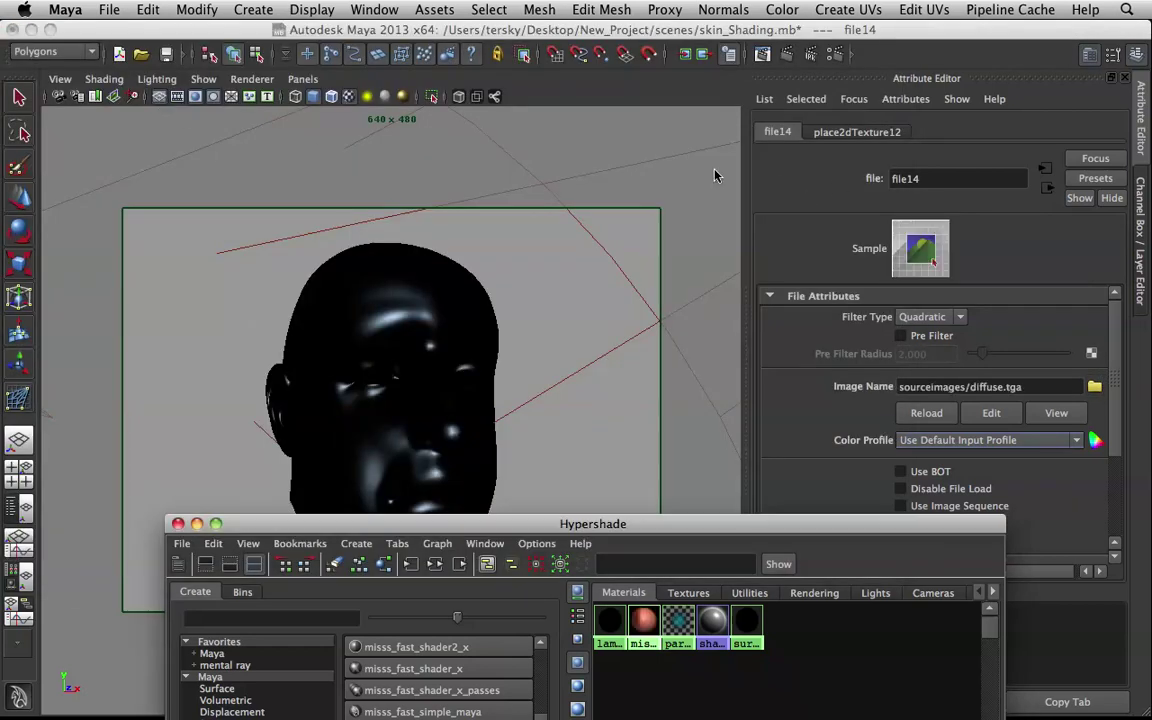
# - Render the head with mental ray to check the Overall Color texture, moving the Render View off the attributes
pyautogui.click(786, 55)
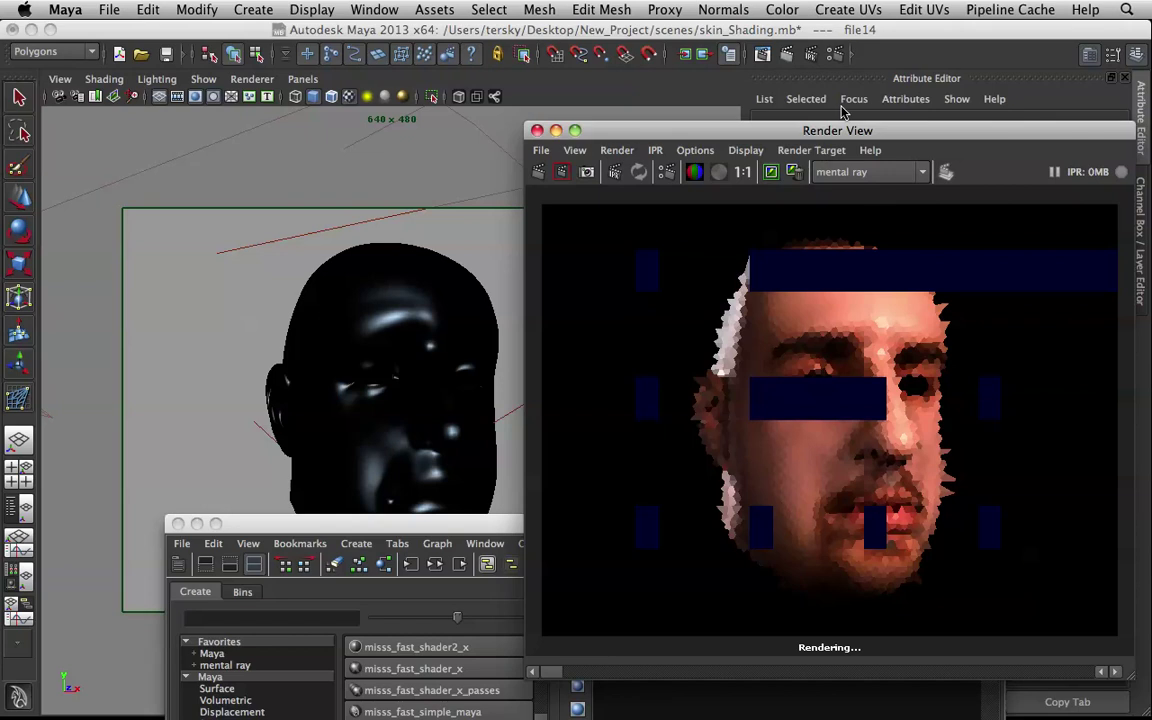
pyautogui.moveTo(840, 132); pyautogui.dragTo(418, 55)
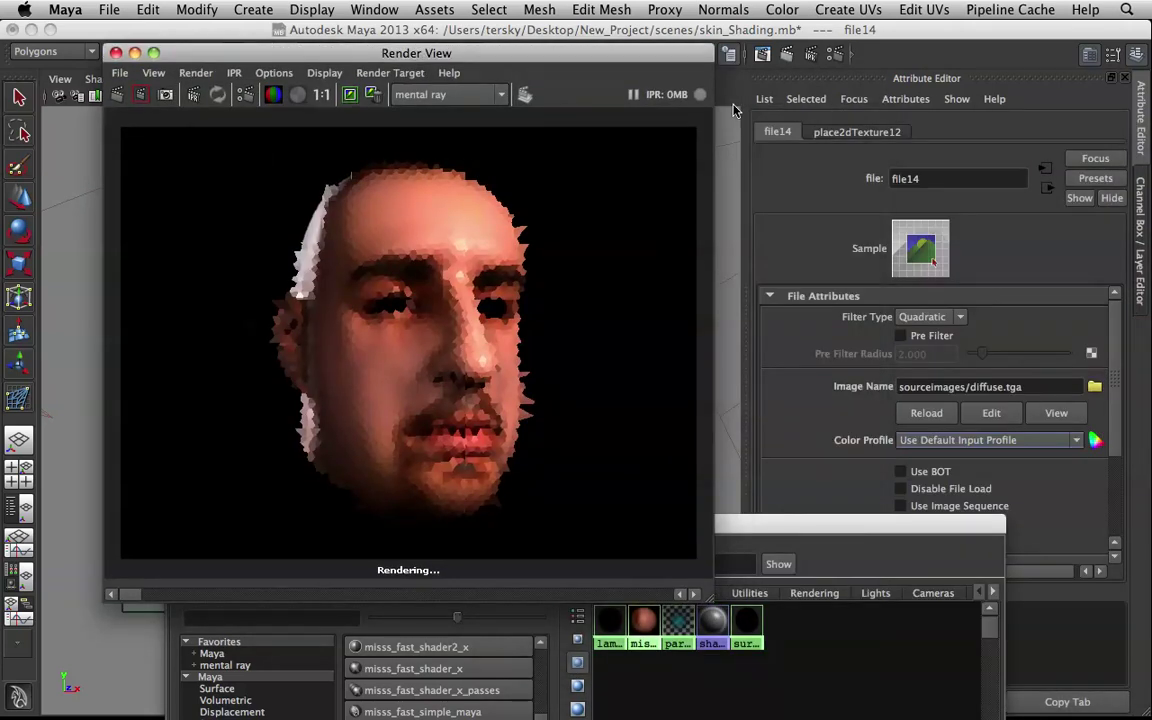
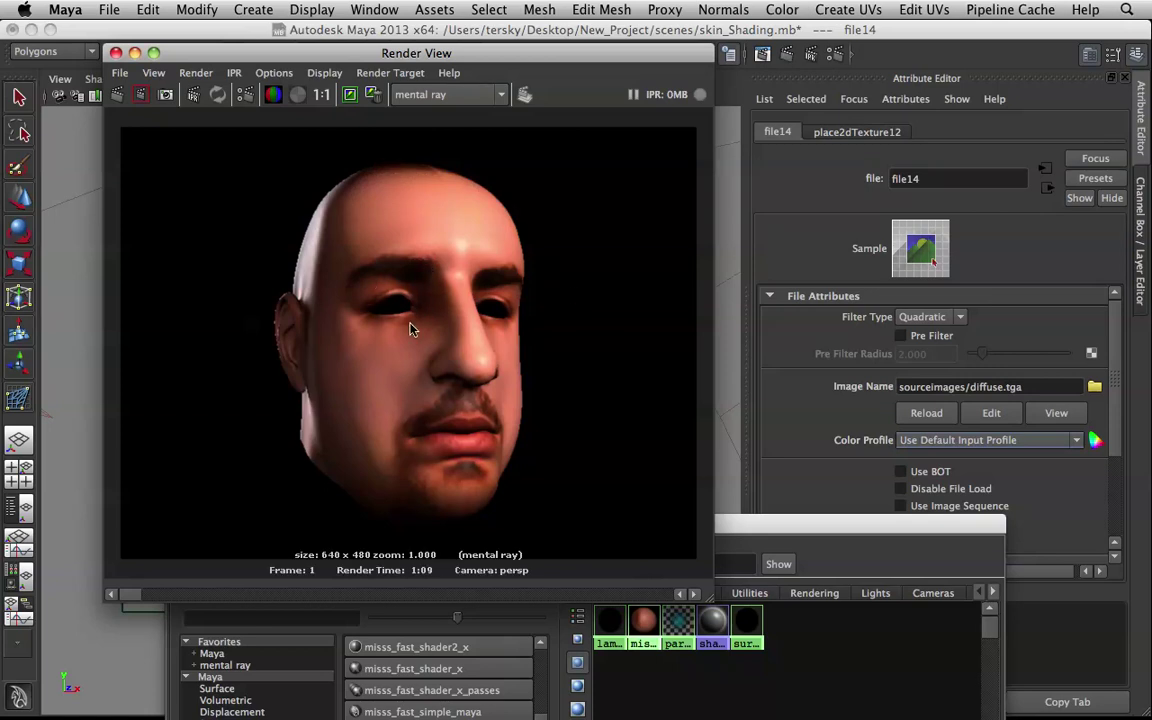
# - Switch to Photoshop, where the face texture is open
pyautogui.press('F8')
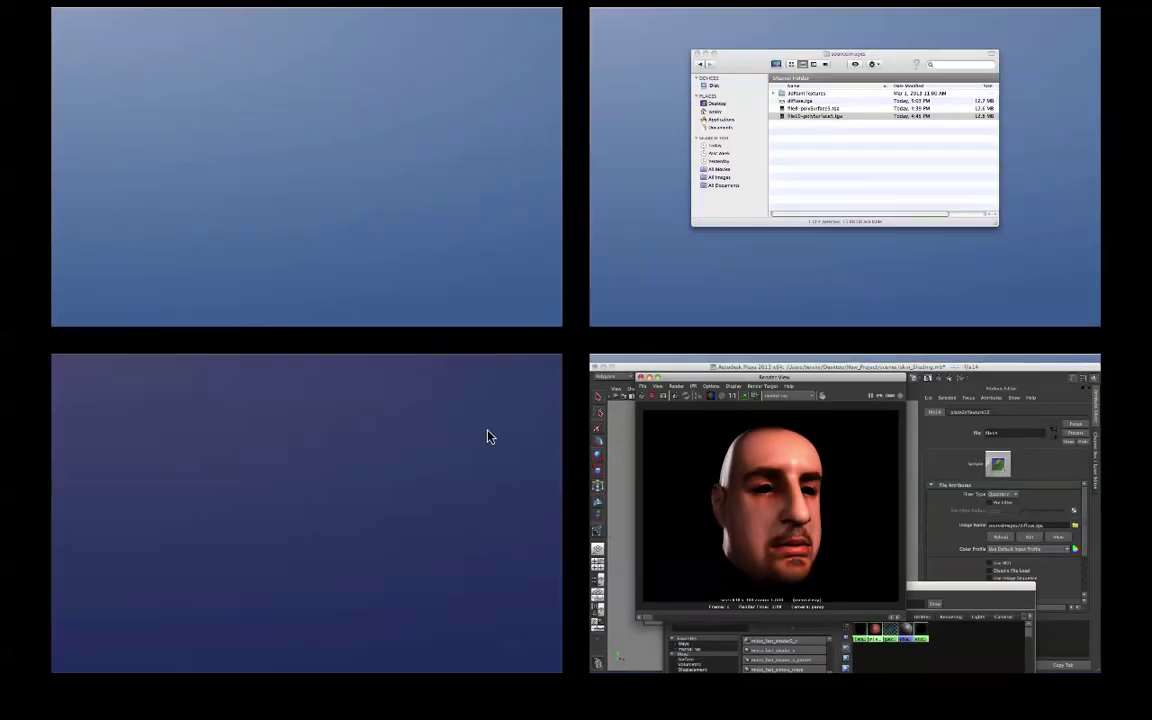
pyautogui.click(489, 435)
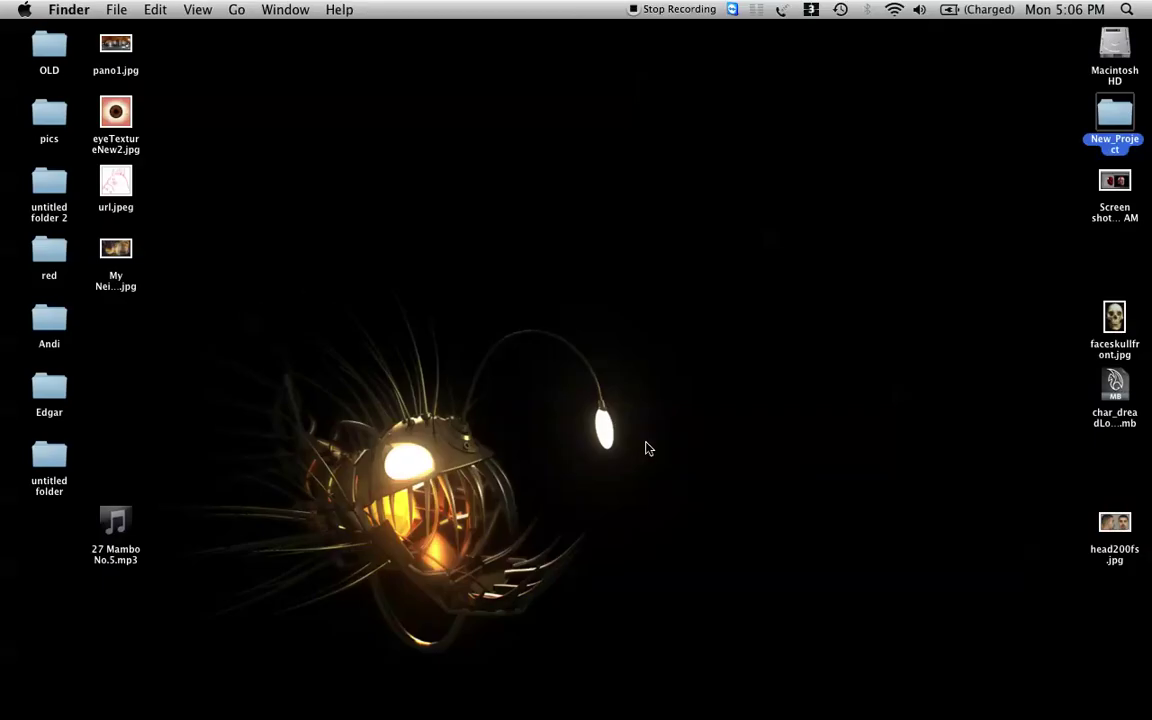
pyautogui.moveTo(617, 714)
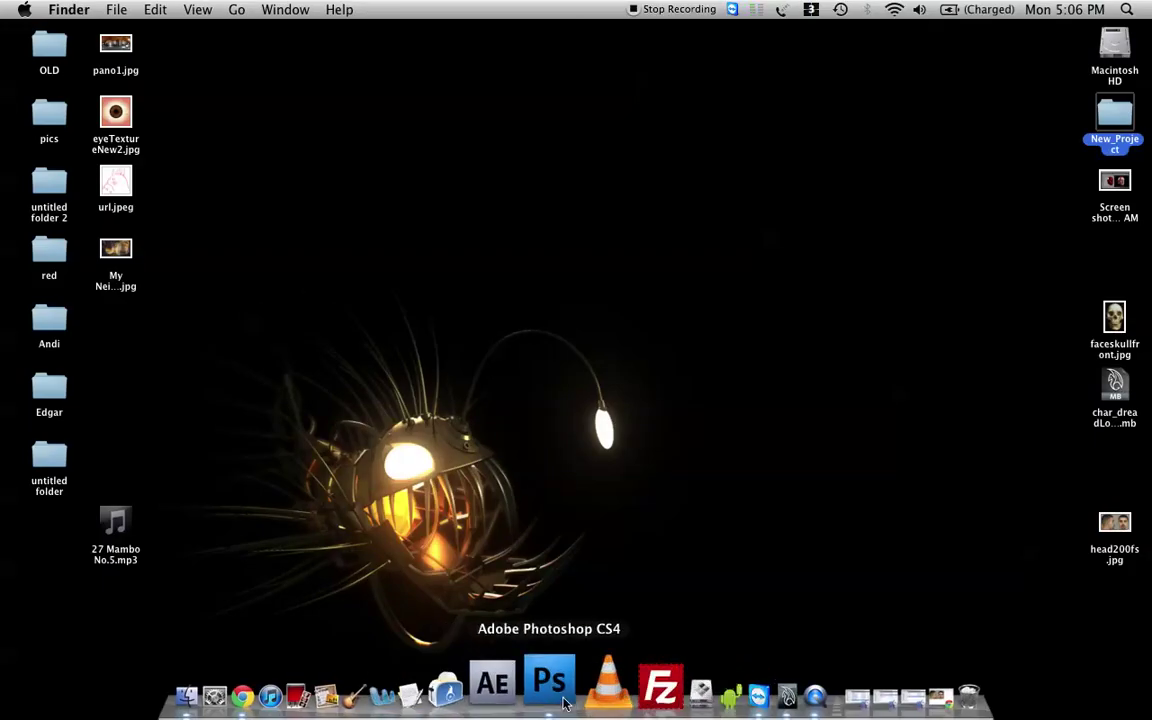
pyautogui.click(547, 684)
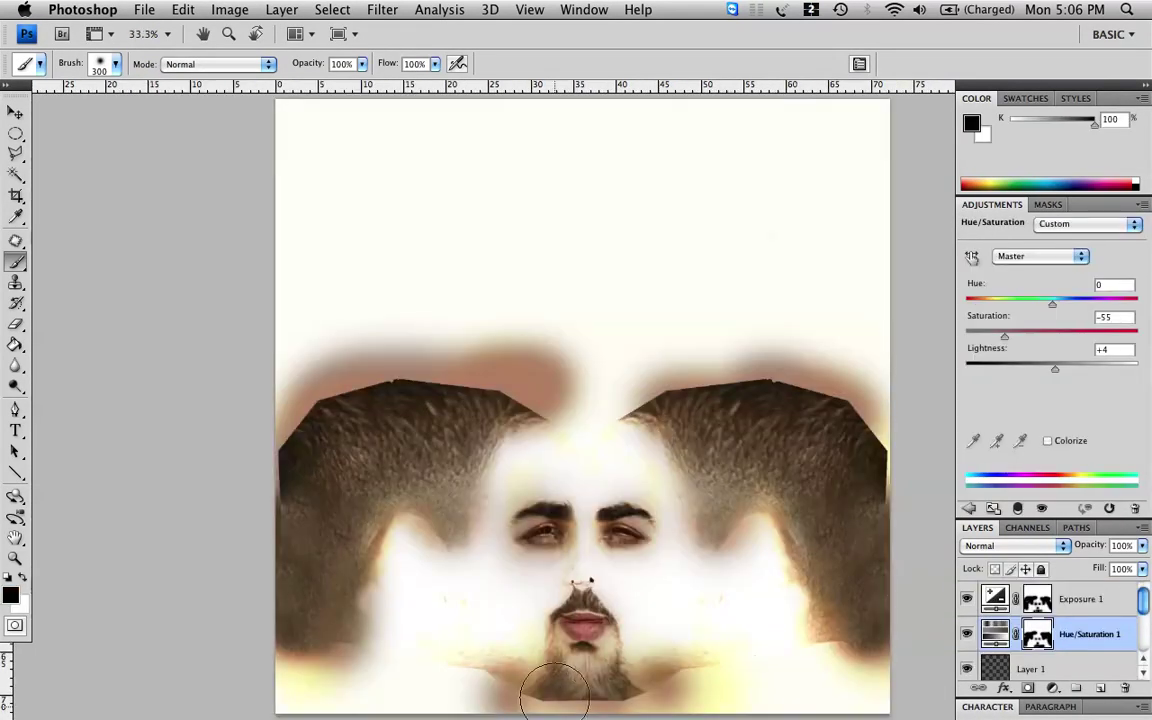
# - Paint white on the Hue/Saturation 1 mask over the face and around the hair to desaturate them, and undo the last stroke over the beard
pyautogui.moveTo(622, 571); pyautogui.dragTo(606, 485)
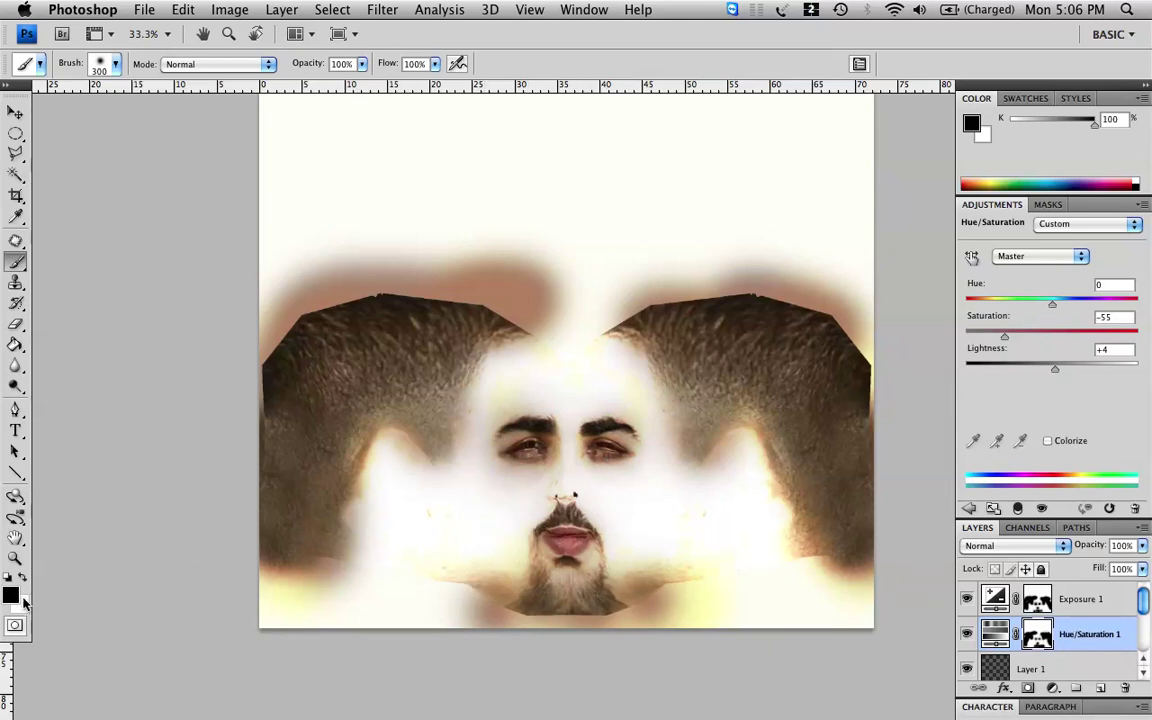
pyautogui.press('x')
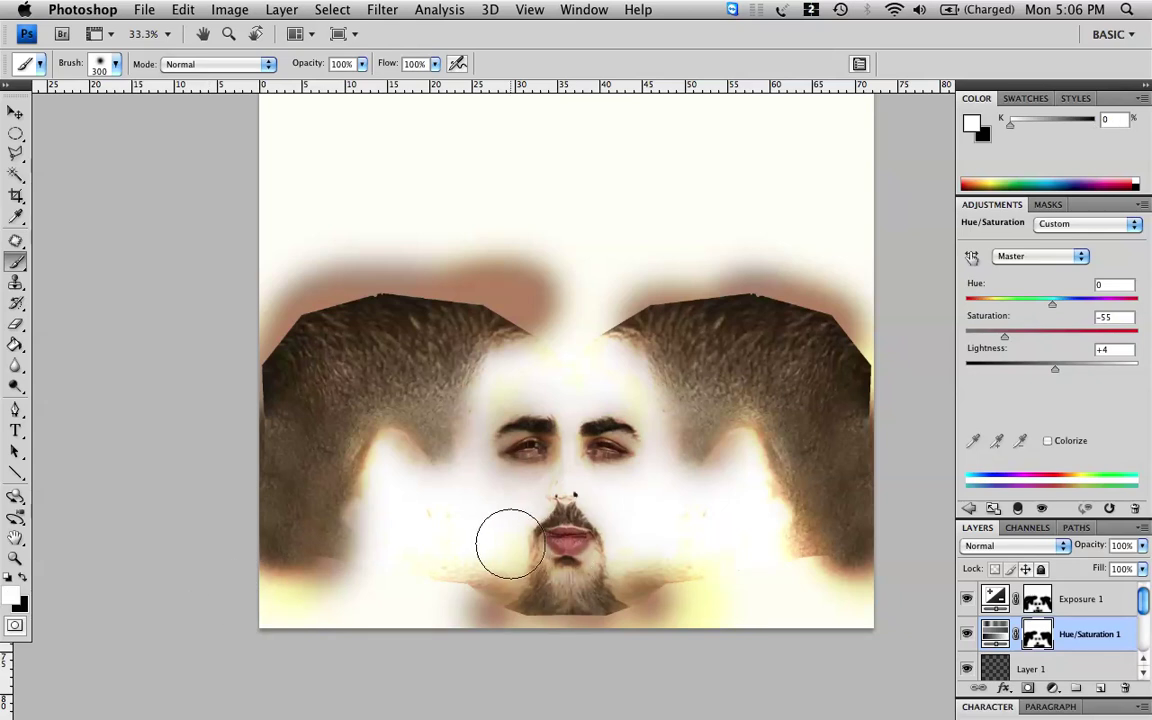
pyautogui.moveTo(465, 555)
pyautogui.mouseDown()
pyautogui.moveTo(496, 522)
pyautogui.moveTo(437, 545)
pyautogui.moveTo(497, 543)
pyautogui.moveTo(460, 555)
pyautogui.moveTo(520, 465)
pyautogui.moveTo(461, 564)
pyautogui.moveTo(658, 550)
pyautogui.moveTo(725, 573)
pyautogui.moveTo(658, 545)
pyautogui.moveTo(674, 591)
pyautogui.moveTo(642, 568)
pyautogui.moveTo(689, 620)
pyautogui.moveTo(530, 656)
pyautogui.moveTo(509, 494)
pyautogui.moveTo(515, 388)
pyautogui.moveTo(527, 398)
pyautogui.moveTo(506, 411)
pyautogui.moveTo(532, 406)
pyautogui.moveTo(528, 433)
pyautogui.moveTo(525, 395)
pyautogui.mouseUp()
pyautogui.press('super+z')
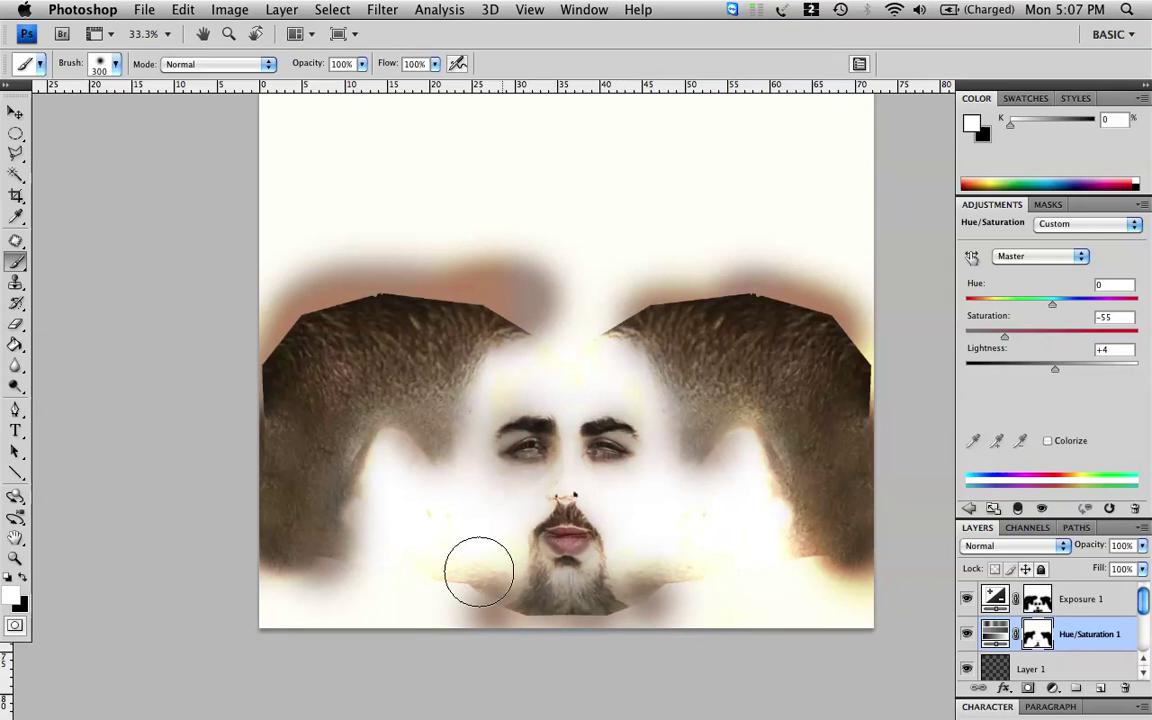
pyautogui.press('super+z')
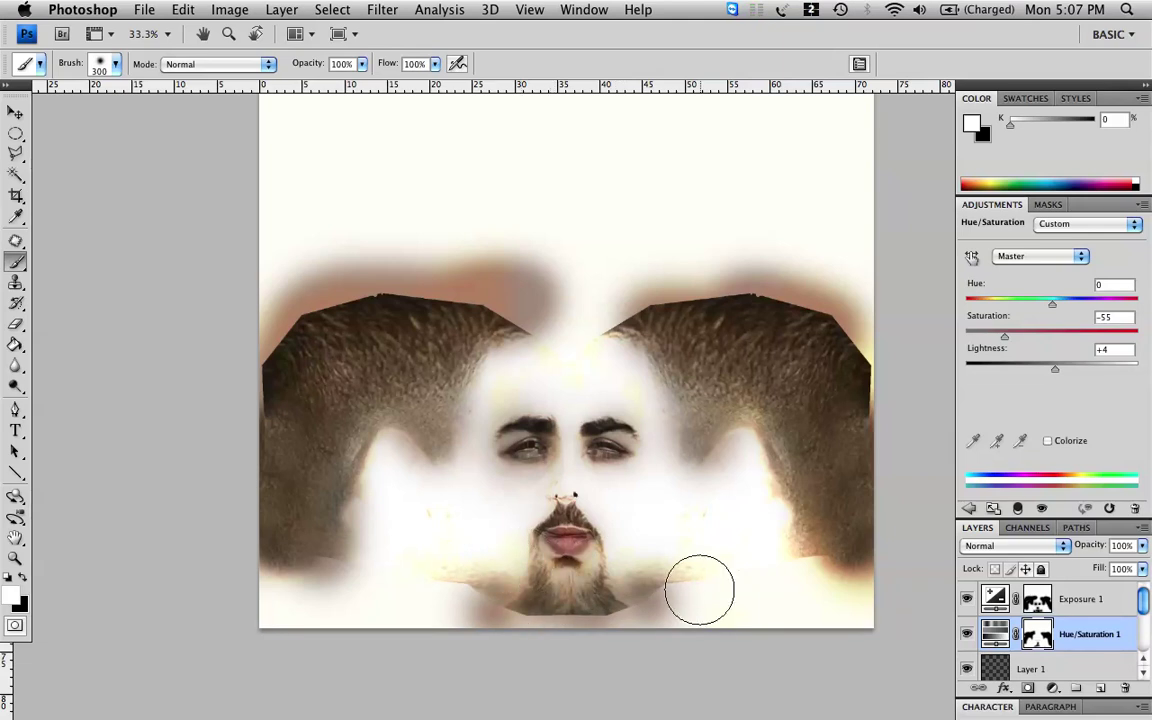
# - Reduce the brush size to 90 and paint white on the Exposure 1 mask over the cheeks and sides of the face
pyautogui.press('[')
pyautogui.press('[')
pyautogui.press('[')
pyautogui.press('[')
pyautogui.press('[')
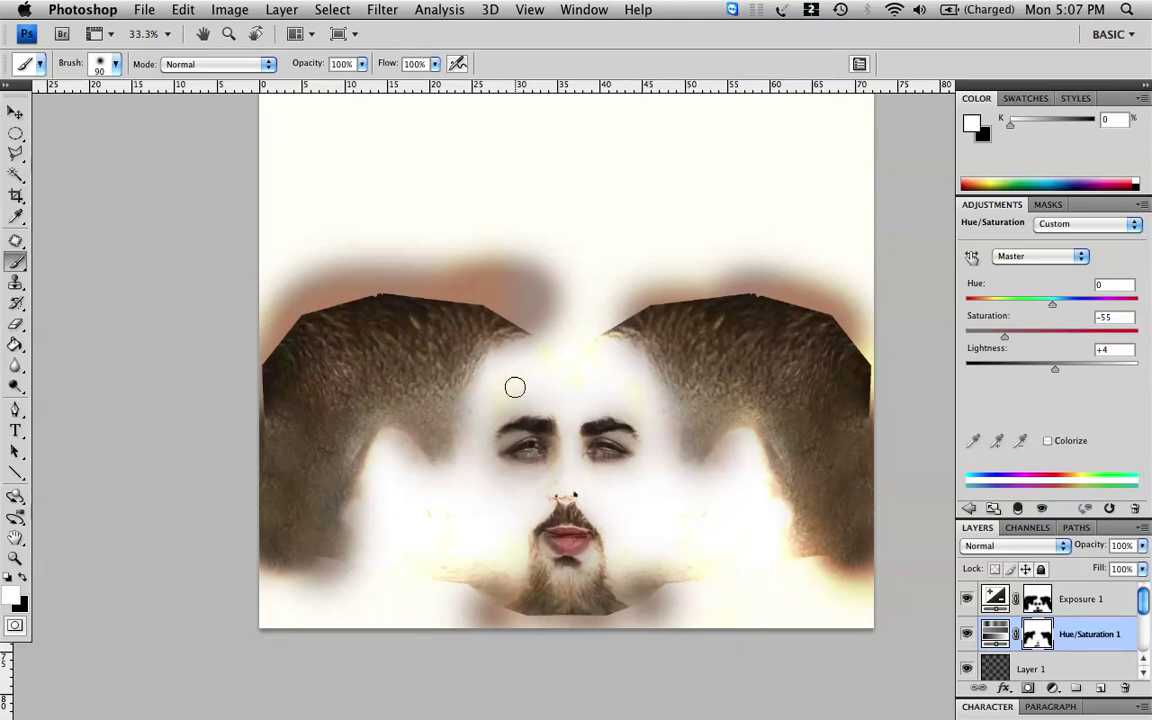
pyautogui.click(1088, 597)
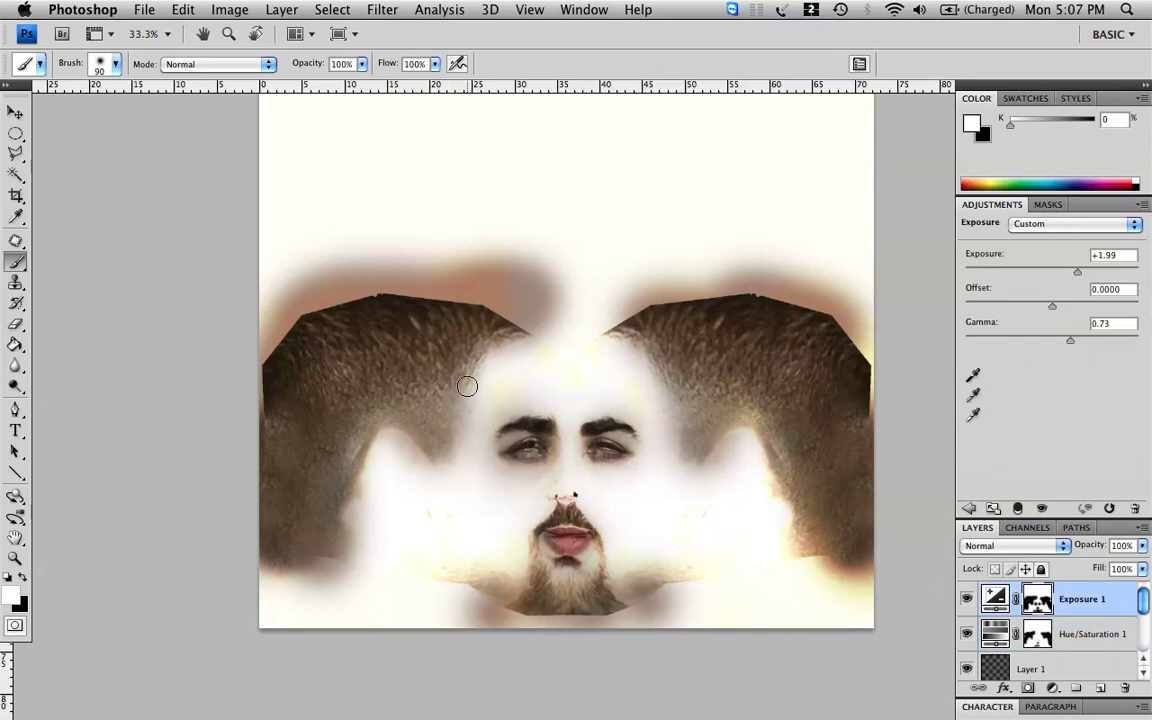
pyautogui.moveTo(496, 414); pyautogui.dragTo(472, 450)
pyautogui.moveTo(742, 443)
pyautogui.mouseDown()
pyautogui.moveTo(717, 485)
pyautogui.moveTo(743, 440)
pyautogui.moveTo(698, 482)
pyautogui.moveTo(679, 471)
pyautogui.moveTo(710, 472)
pyautogui.mouseUp()
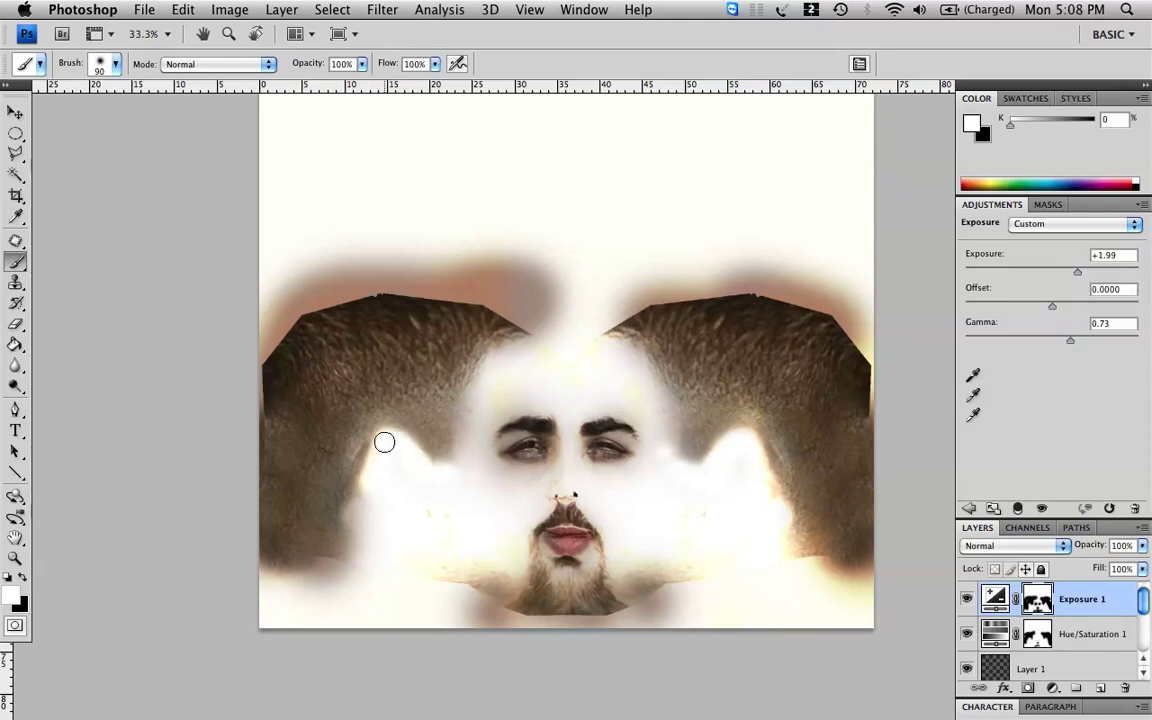
pyautogui.moveTo(362, 490)
pyautogui.mouseDown()
pyautogui.moveTo(370, 555)
pyautogui.moveTo(427, 505)
pyautogui.mouseUp()
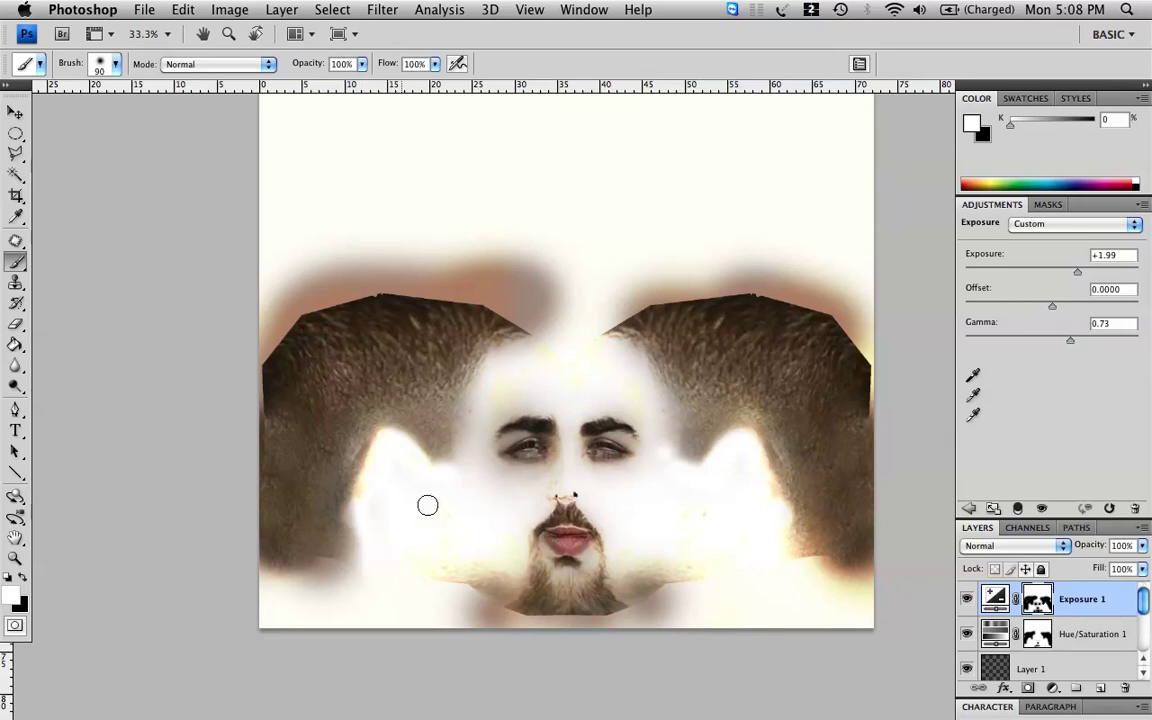
# - Undo the last stroke on the Exposure 1 mask and hide the Exposure 1 and Hue/Saturation 1 adjustment layers
pyautogui.press('super+z')
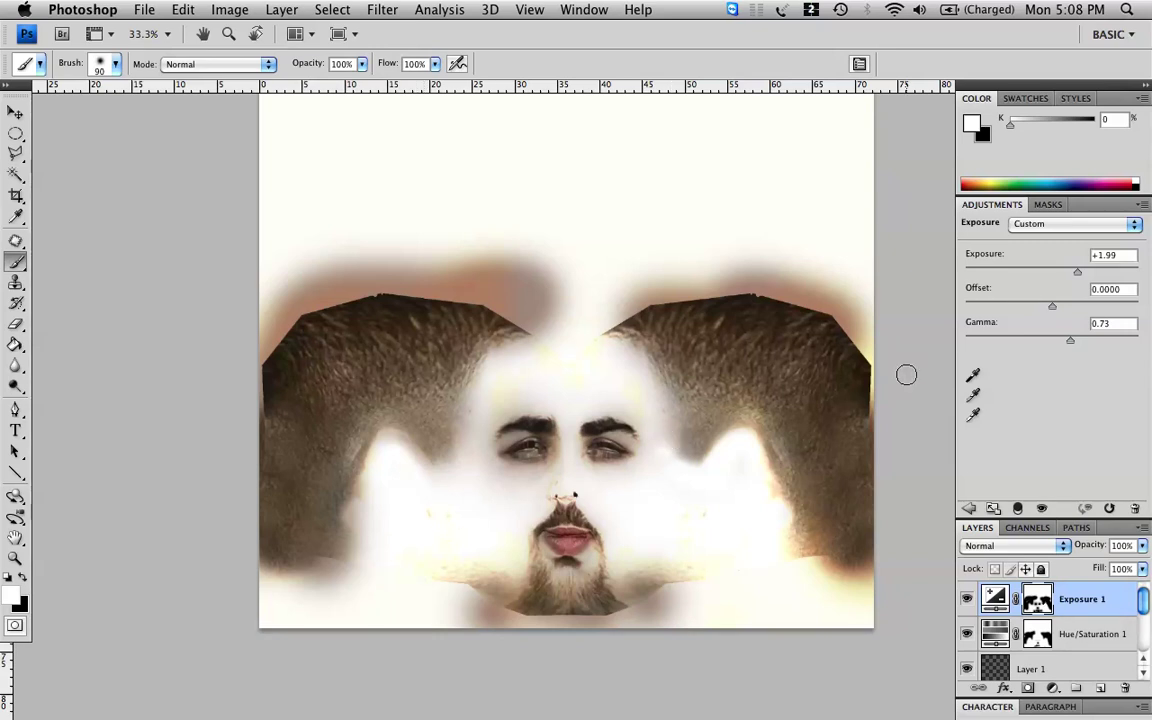
pyautogui.click(966, 598)
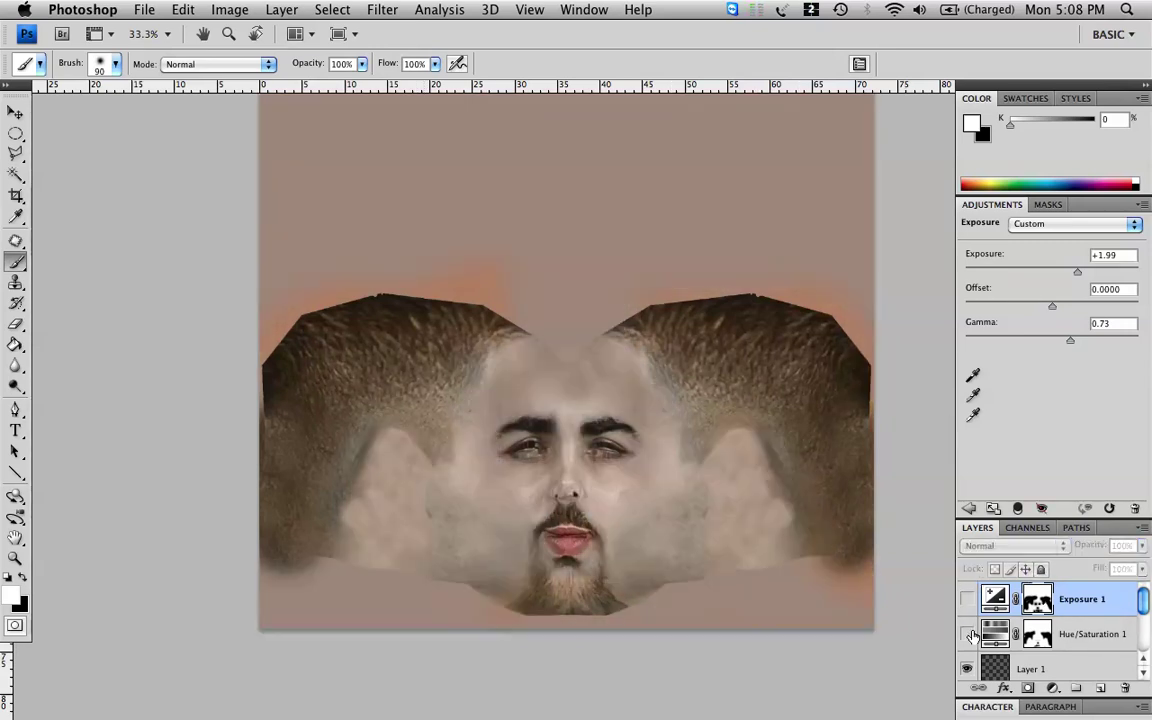
# - Merge Layer 3, Layer 0 and Layer 2 into one layer, and delete Layer 1 above it
pyautogui.scroll(-3, 1097, 667)
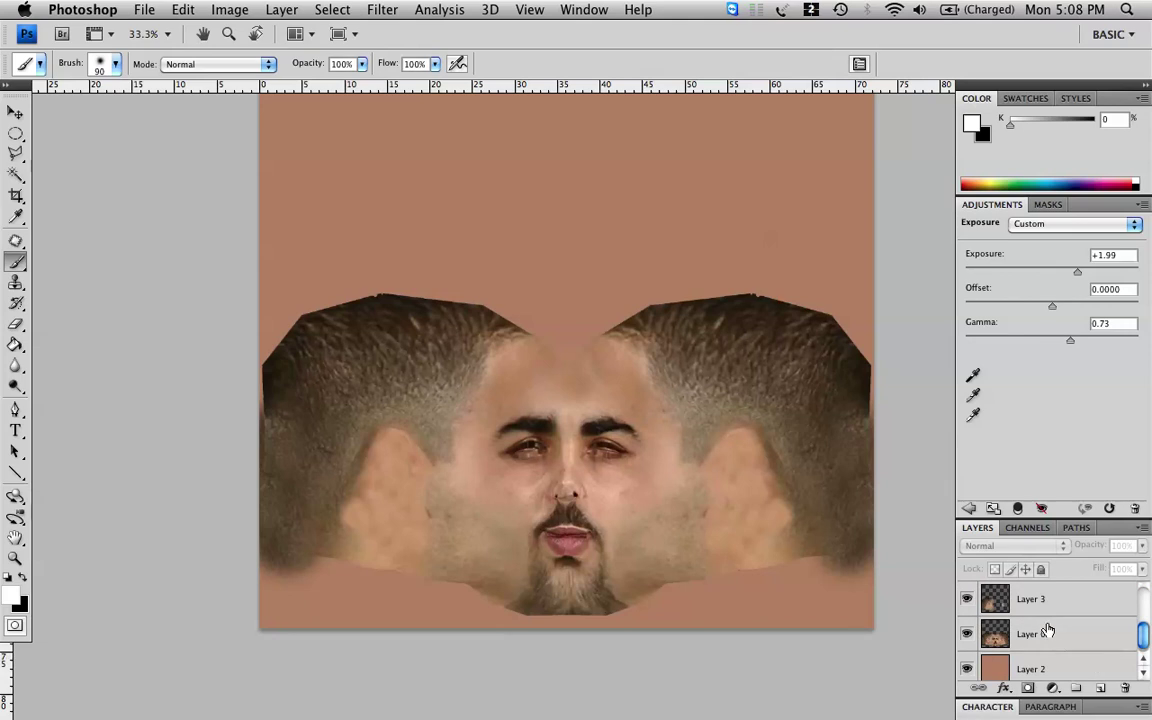
pyautogui.click(1047, 598)
pyautogui.keyDown('shift'); pyautogui.click(1062, 658); pyautogui.keyUp('shift')
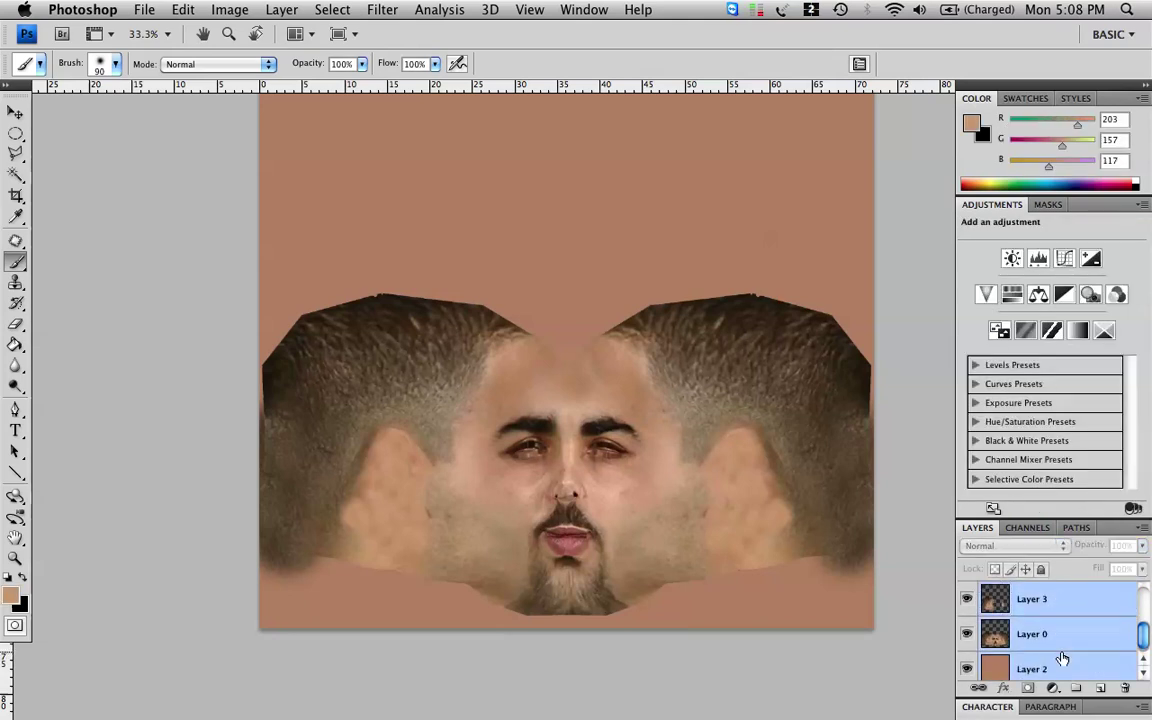
pyautogui.rightClick(1045, 660)
pyautogui.click(1035, 666)
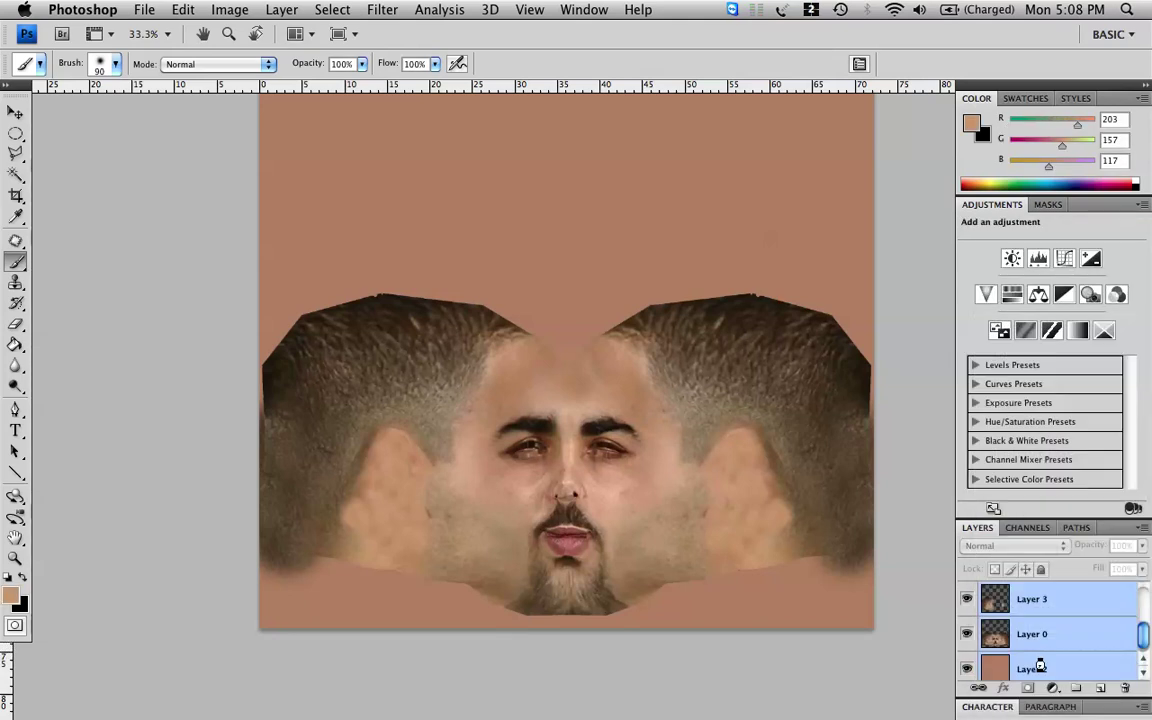
pyautogui.click(1017, 624)
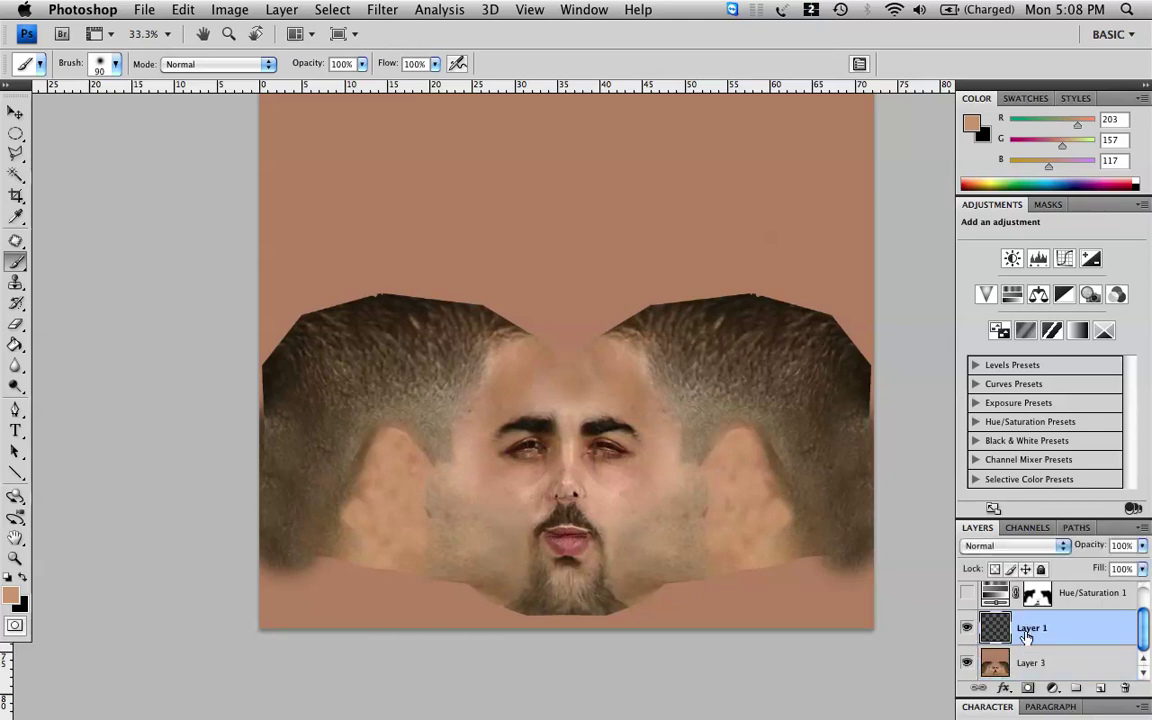
pyautogui.press('Delete')
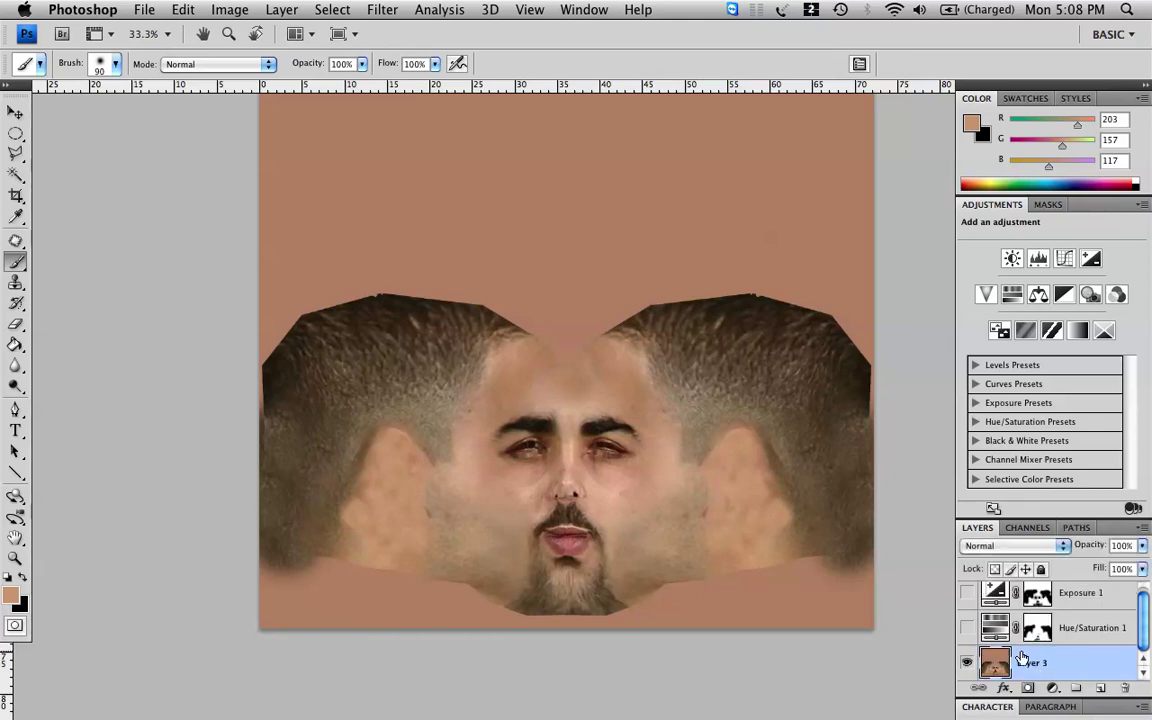
# - Duplicate the merged Layer 3 and hide the copy
pyautogui.press('super+j')
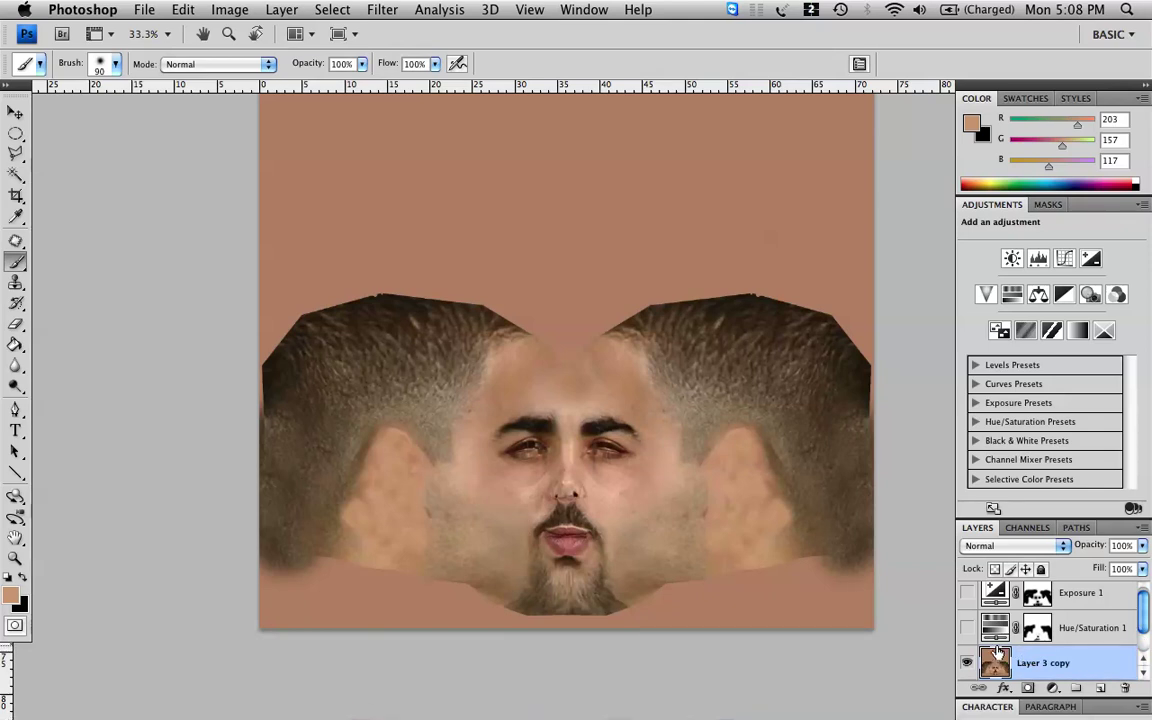
pyautogui.scroll(-1, 996, 648)
pyautogui.click(967, 627)
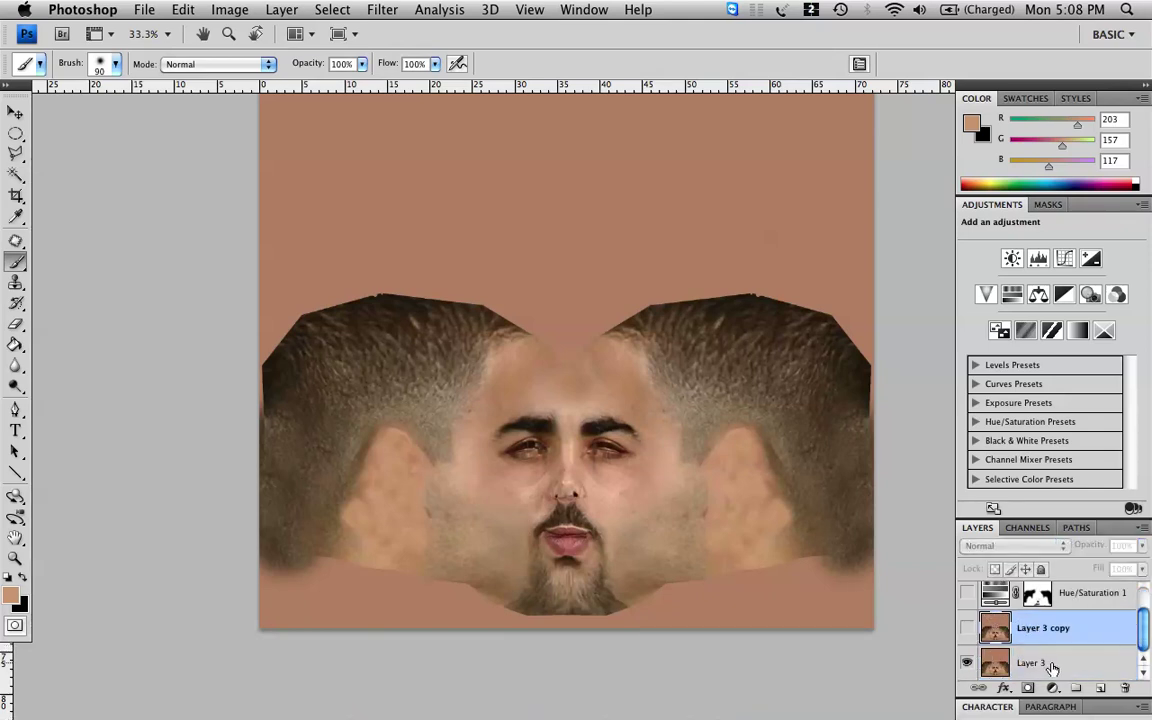
# - Turn the original Layer 3 grayscale with a Hue/Saturation adjustment, setting Saturation to -100
pyautogui.click(1052, 667)
pyautogui.press('super+u')
pyautogui.moveTo(830, 429); pyautogui.dragTo(548, 373)
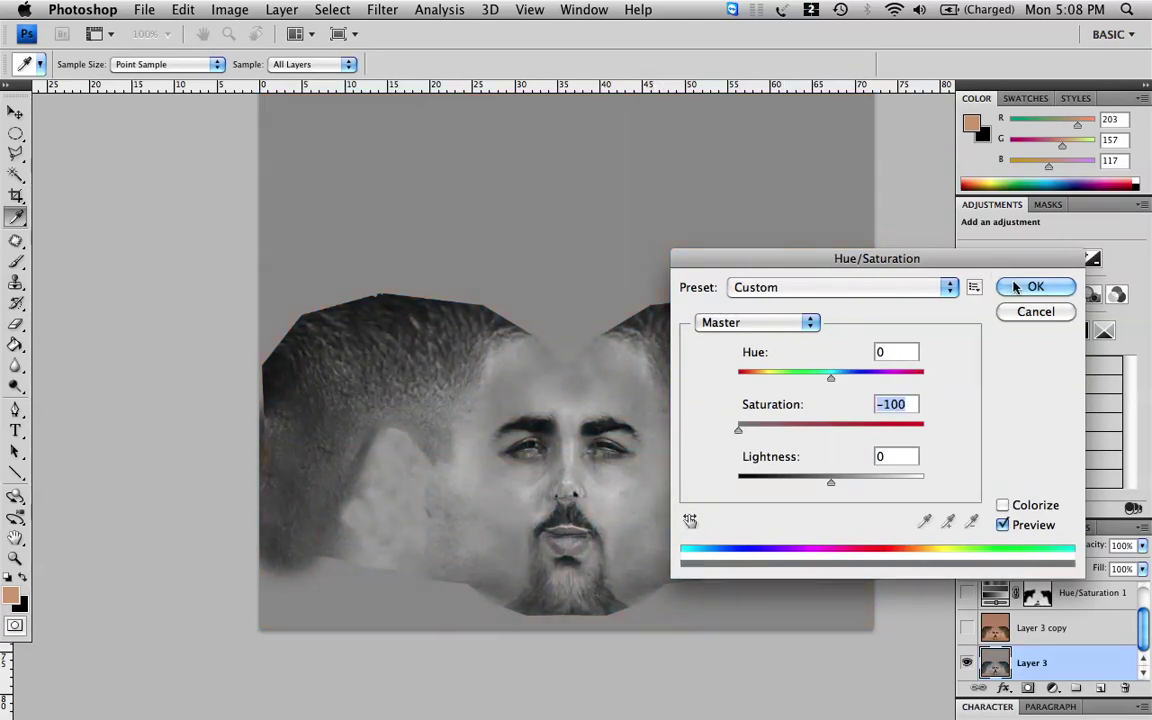
pyautogui.press('Return')
pyautogui.press('b')
# - Save a copy of the grayscale face texture as bump.tga in Targa format in the sourceimages folder
pyautogui.press('super+shift+s')
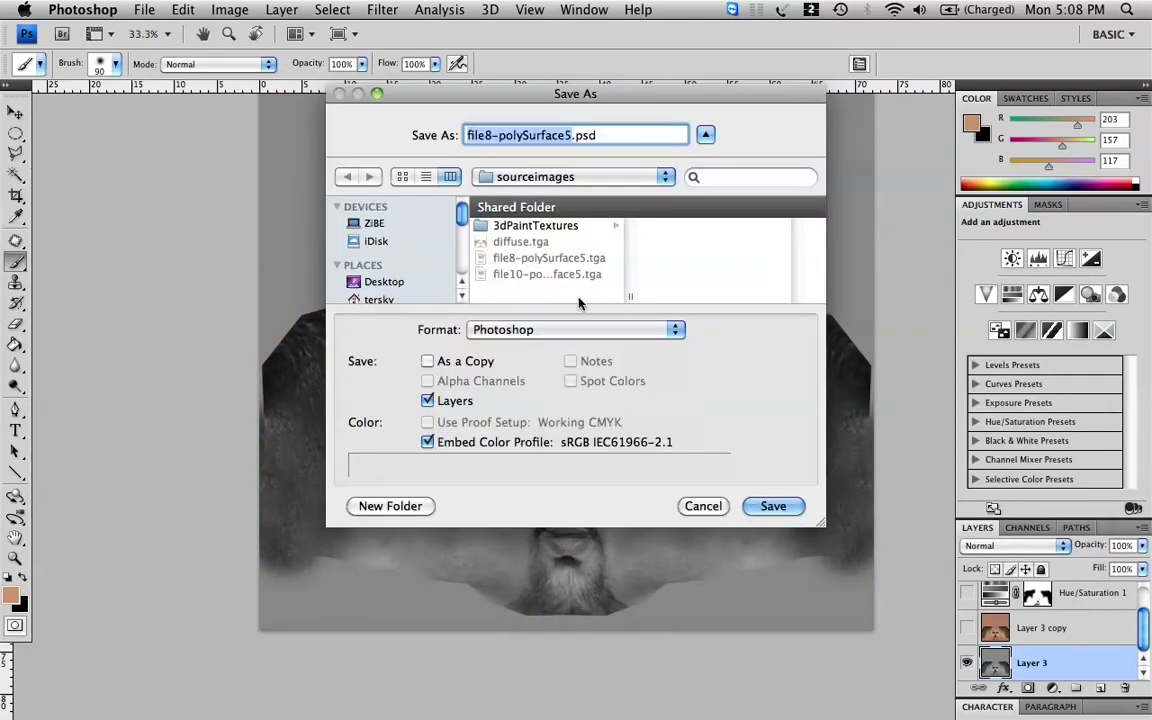
pyautogui.click(606, 331)
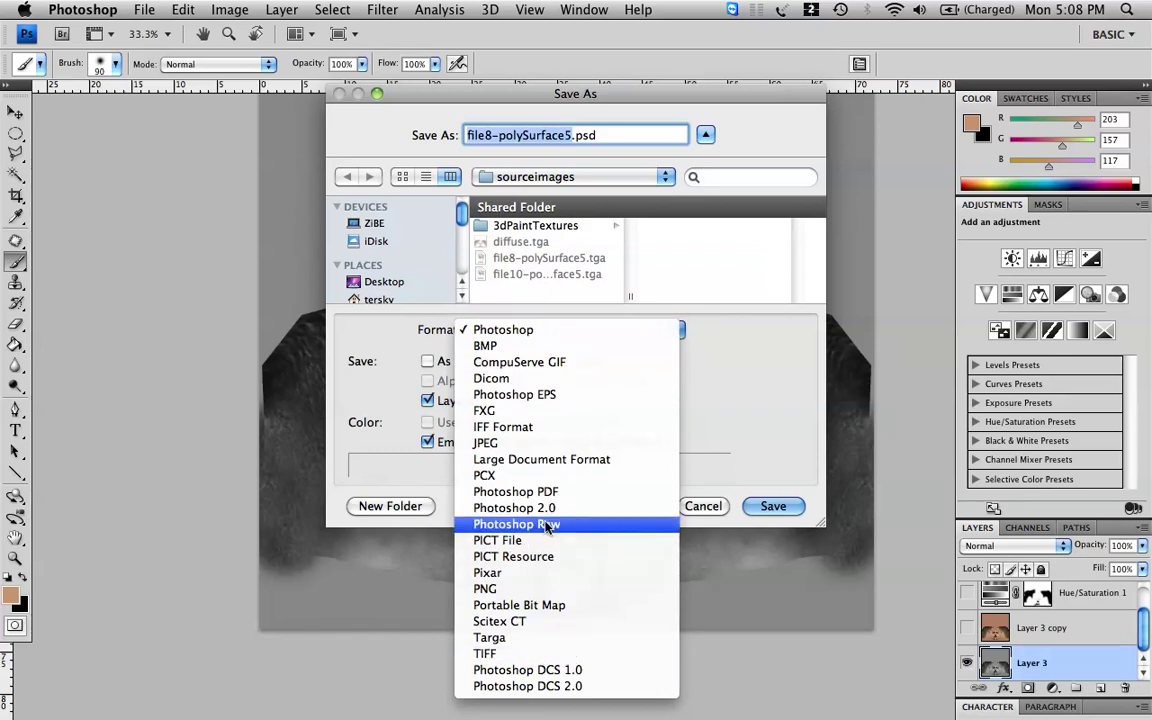
pyautogui.click(560, 637)
pyautogui.write('bump.tga')
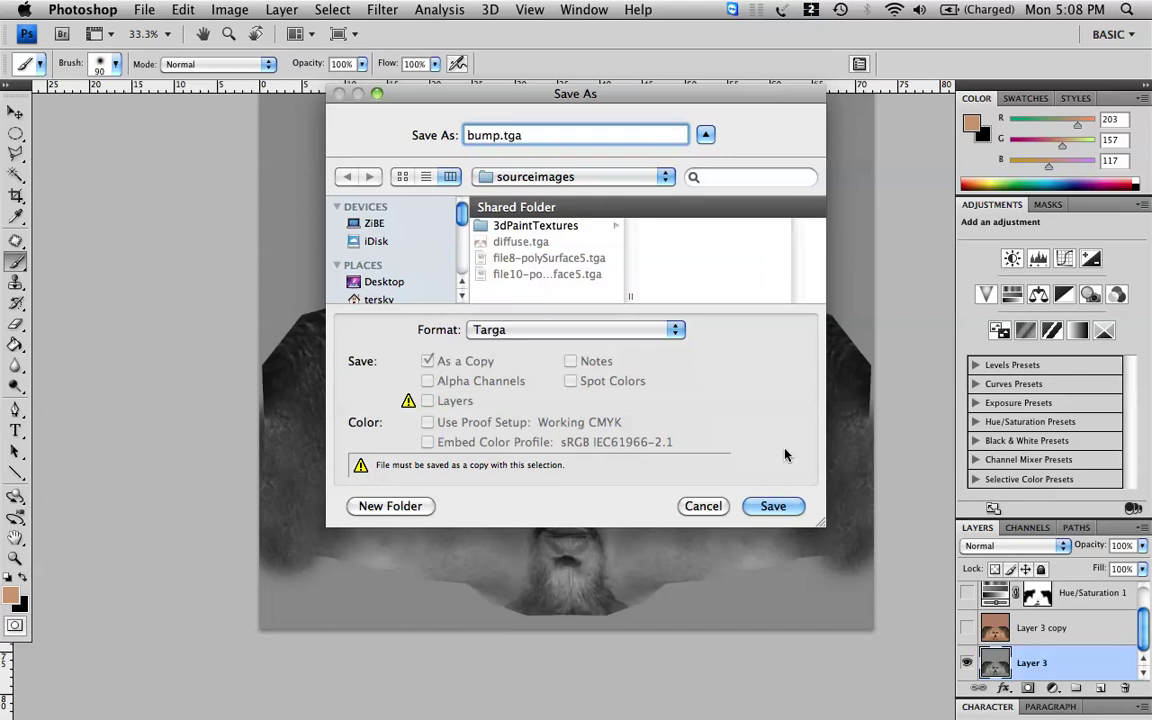
pyautogui.click(768, 505)
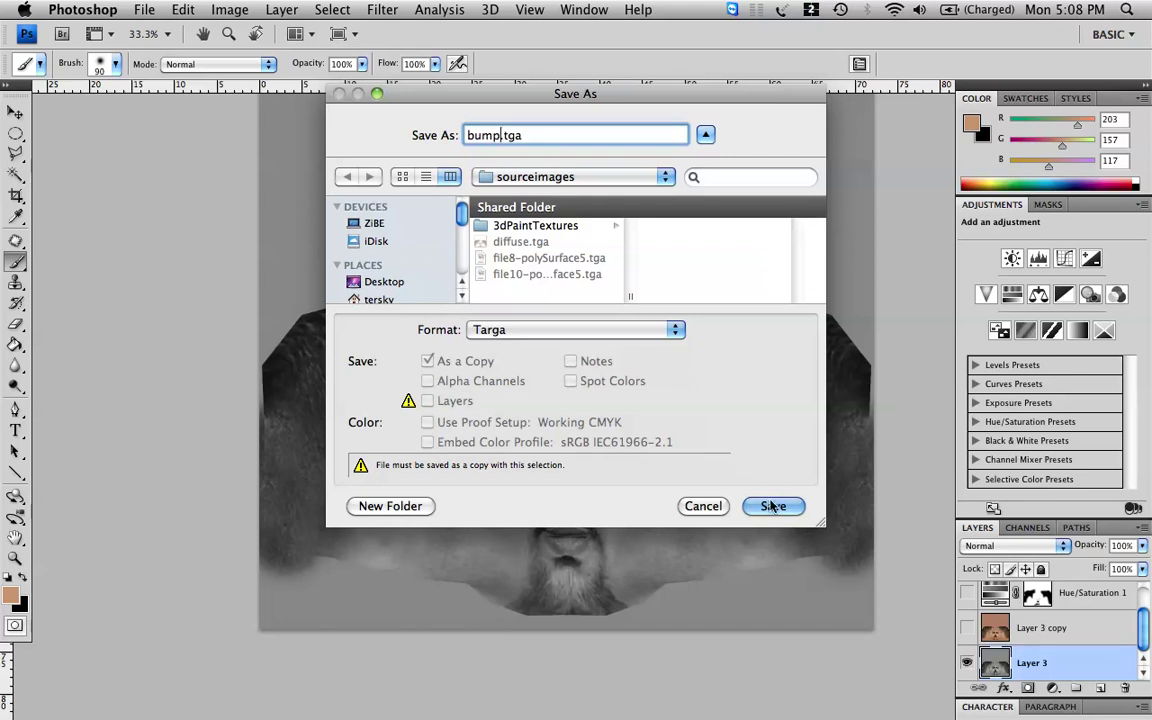
pyautogui.click(632, 261)
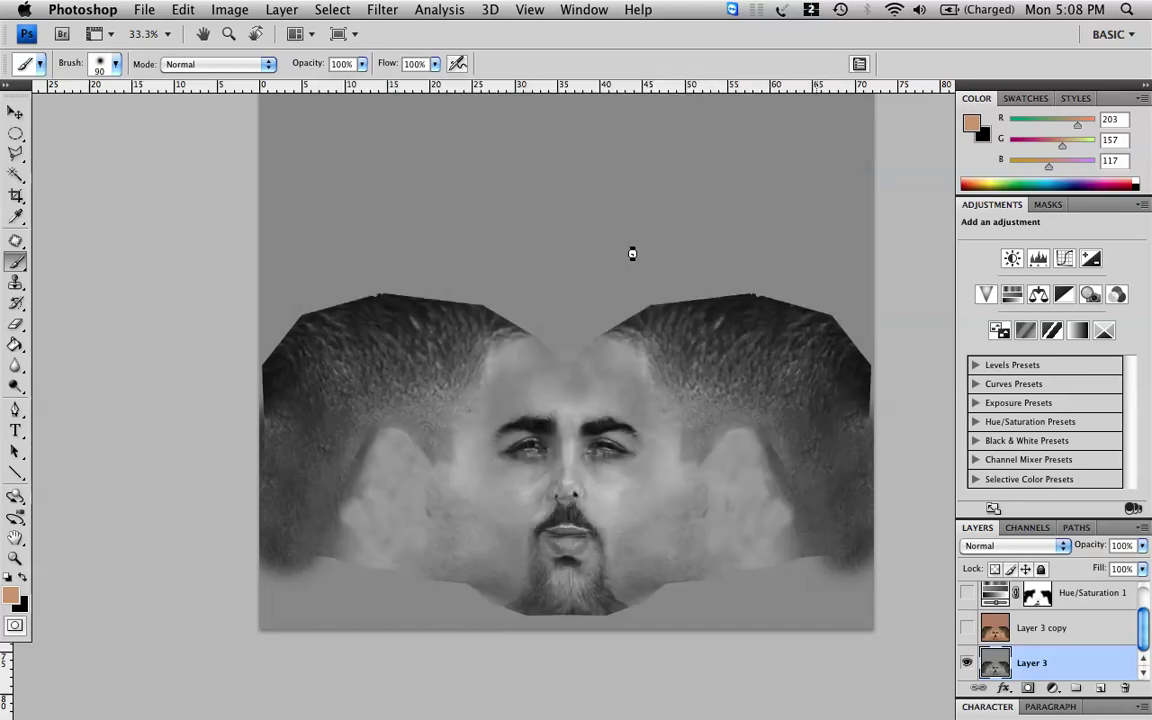
# - Show Layer 3 copy and the Hue/Saturation 1 and Exposure 1 adjustment layers again
pyautogui.click(966, 595)
pyautogui.scroll(2, 1014, 633)
pyautogui.click(967, 599)
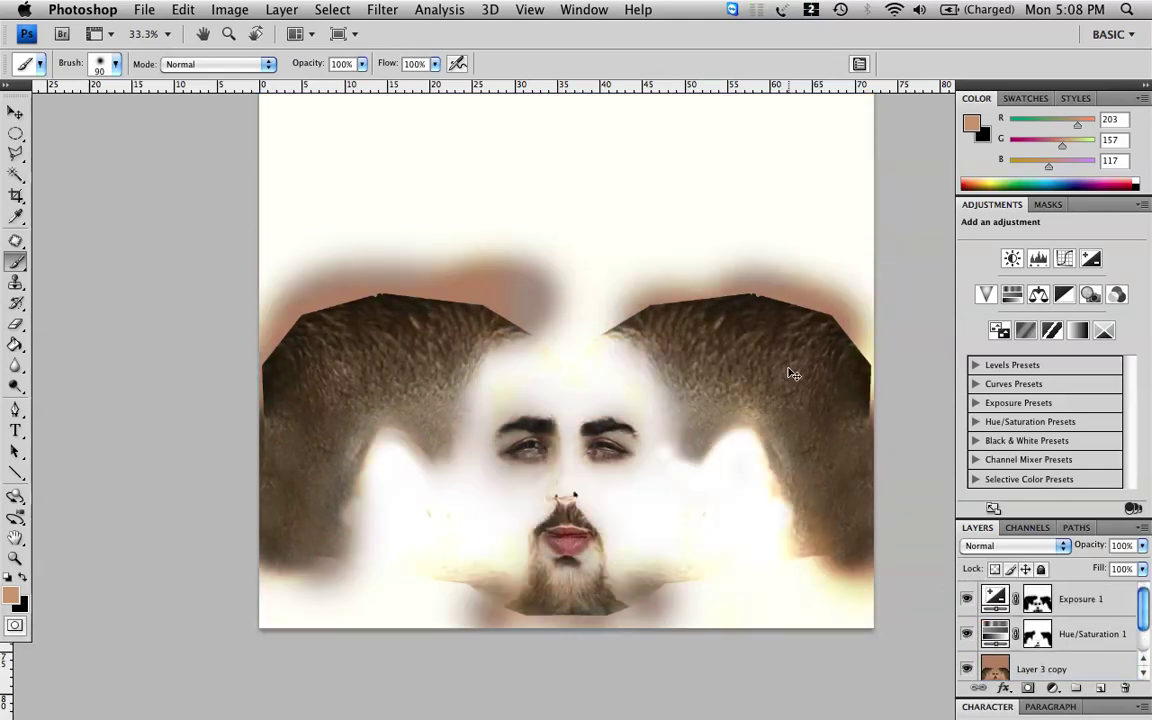
# - Save a Targa copy of the colour texture over the existing diffuse.tga in sourceimages at 24 bits/pixel
pyautogui.press('super+shift+s')
pyautogui.click(521, 258)
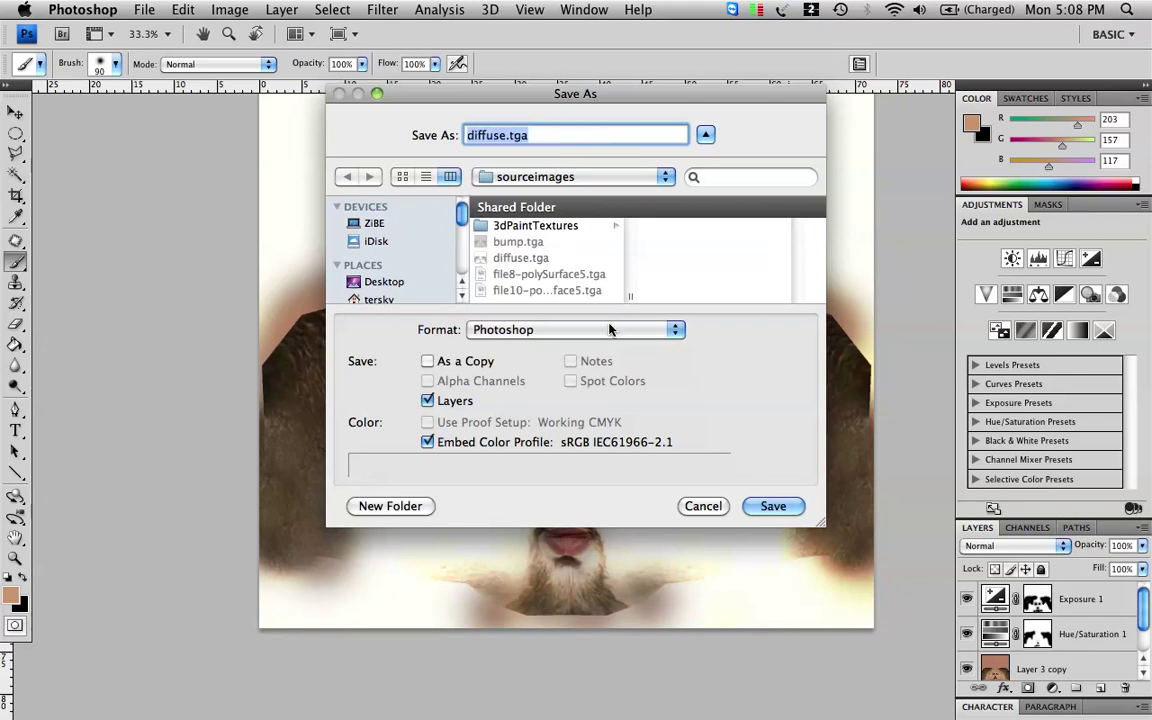
pyautogui.click(609, 328)
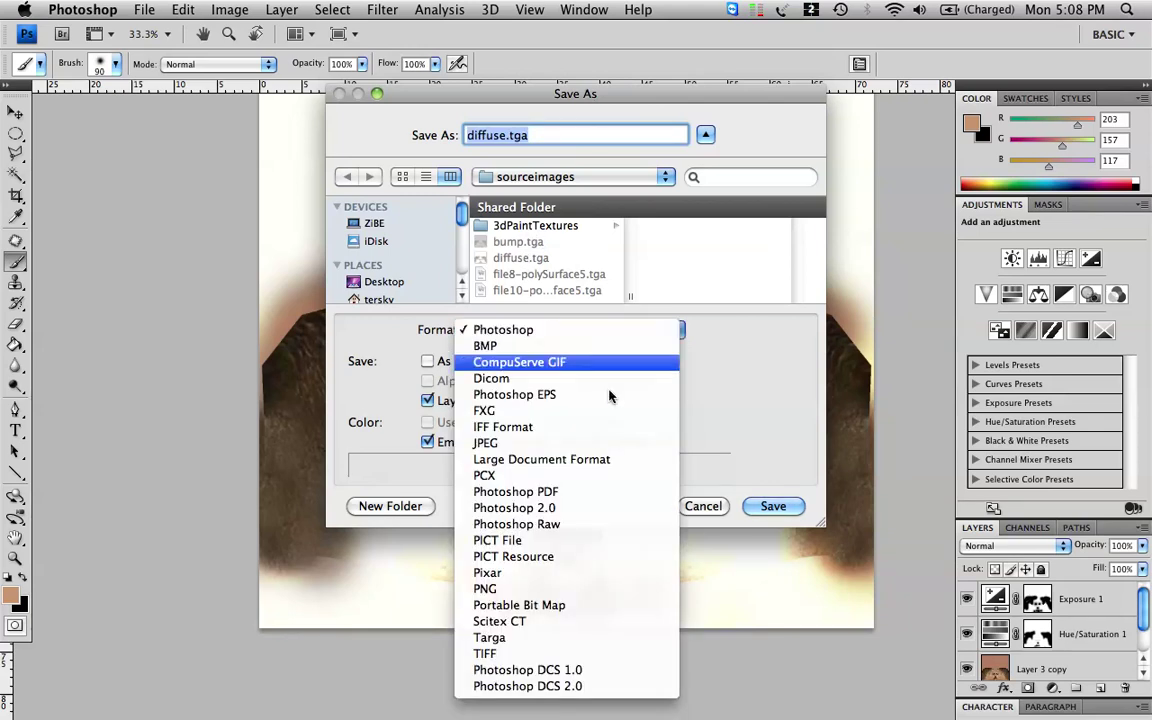
pyautogui.click(576, 637)
pyautogui.click(772, 506)
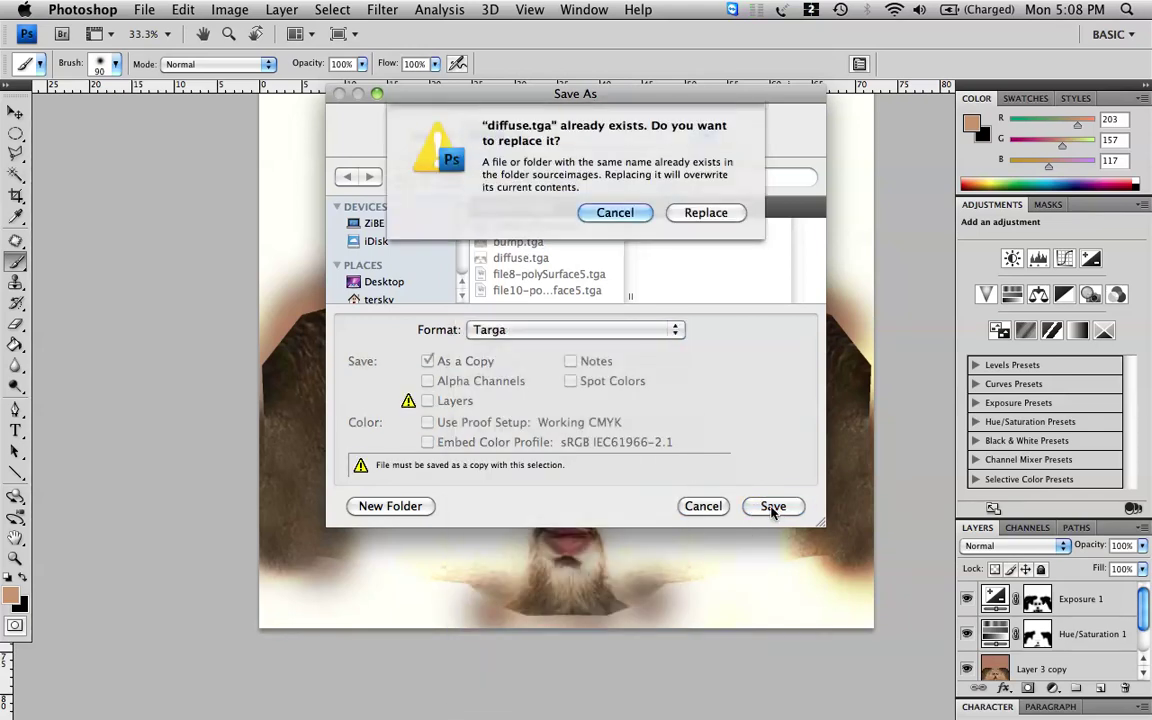
pyautogui.click(706, 212)
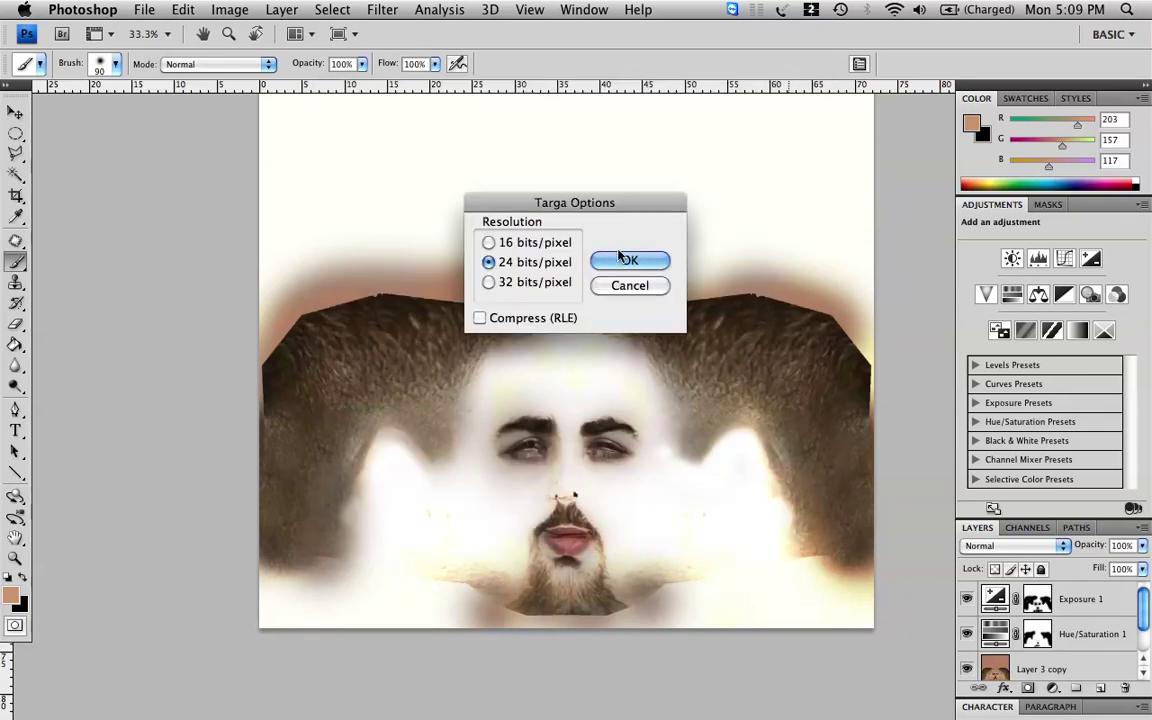
pyautogui.click(626, 260)
# - Switch to Maya, display the misss_fast_skin_maya1 shader's attributes, move the Render View aside and minimize the Hypershade
pyautogui.press('F8')
pyautogui.click(954, 518)
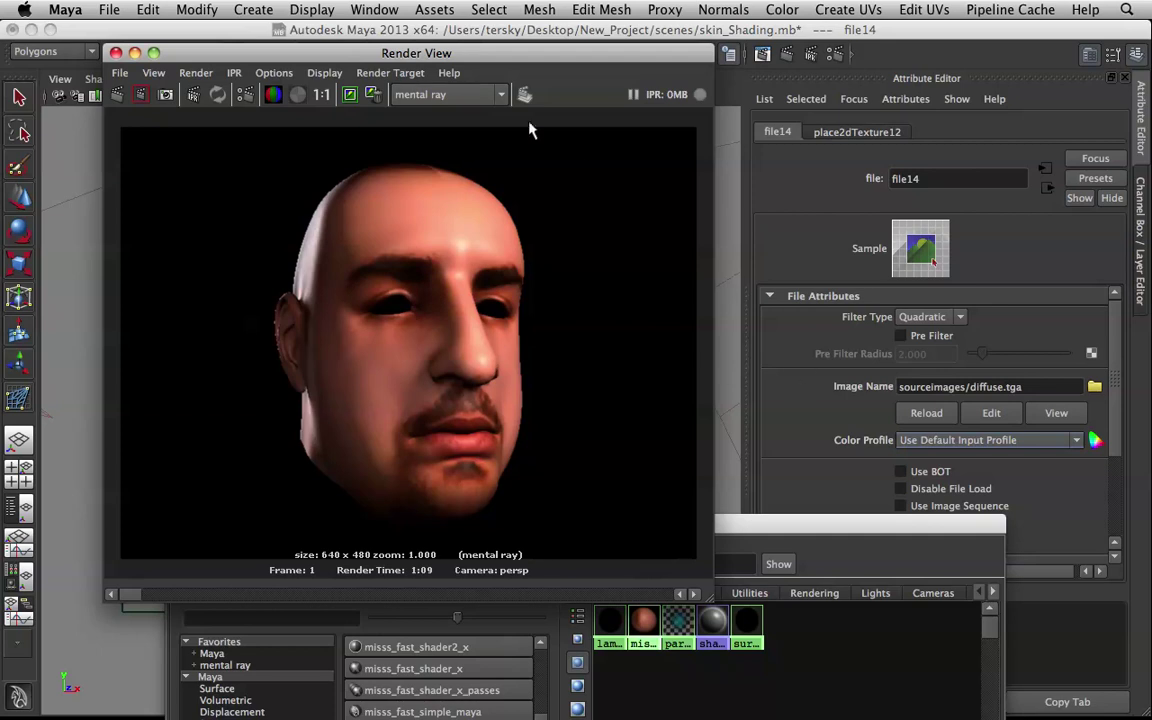
pyautogui.moveTo(481, 60); pyautogui.dragTo(529, 351)
pyautogui.moveTo(401, 283)
pyautogui.mouseDown(button='right')
pyautogui.moveTo(426, 536)
pyautogui.moveTo(426, 518)
pyautogui.mouseUp(button='right')
pyautogui.moveTo(560, 345)
pyautogui.mouseDown()
pyautogui.moveTo(403, 120)
pyautogui.moveTo(413, 114)
pyautogui.mouseUp()
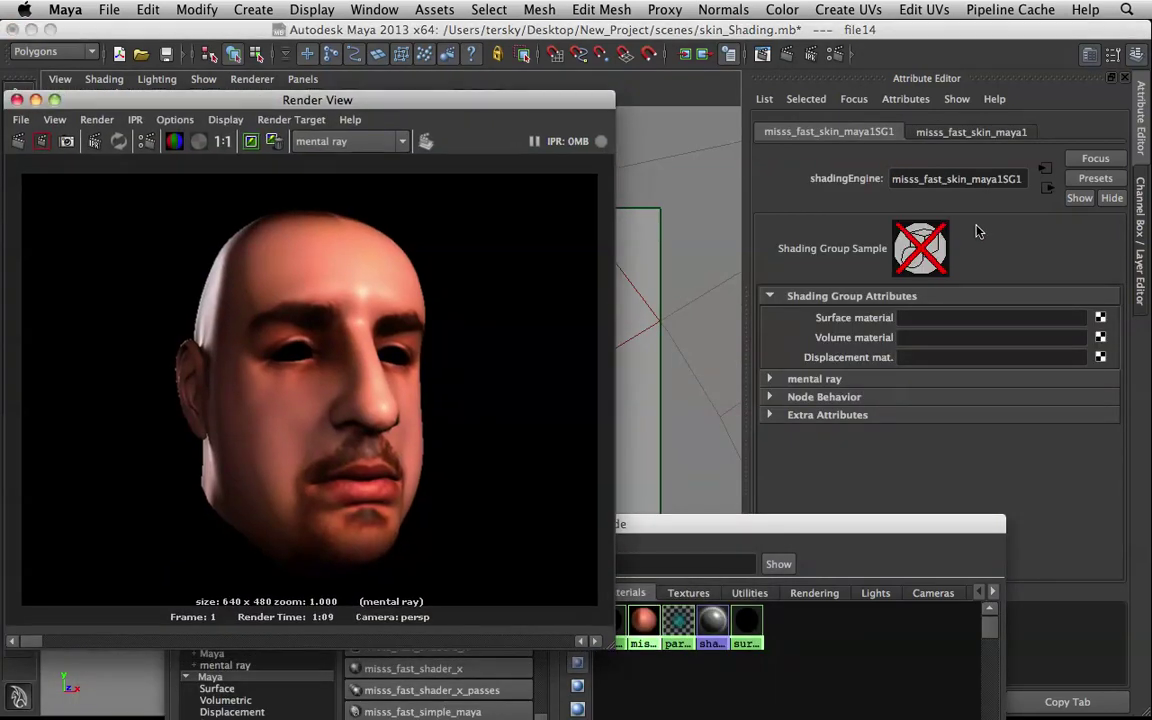
pyautogui.click(995, 139)
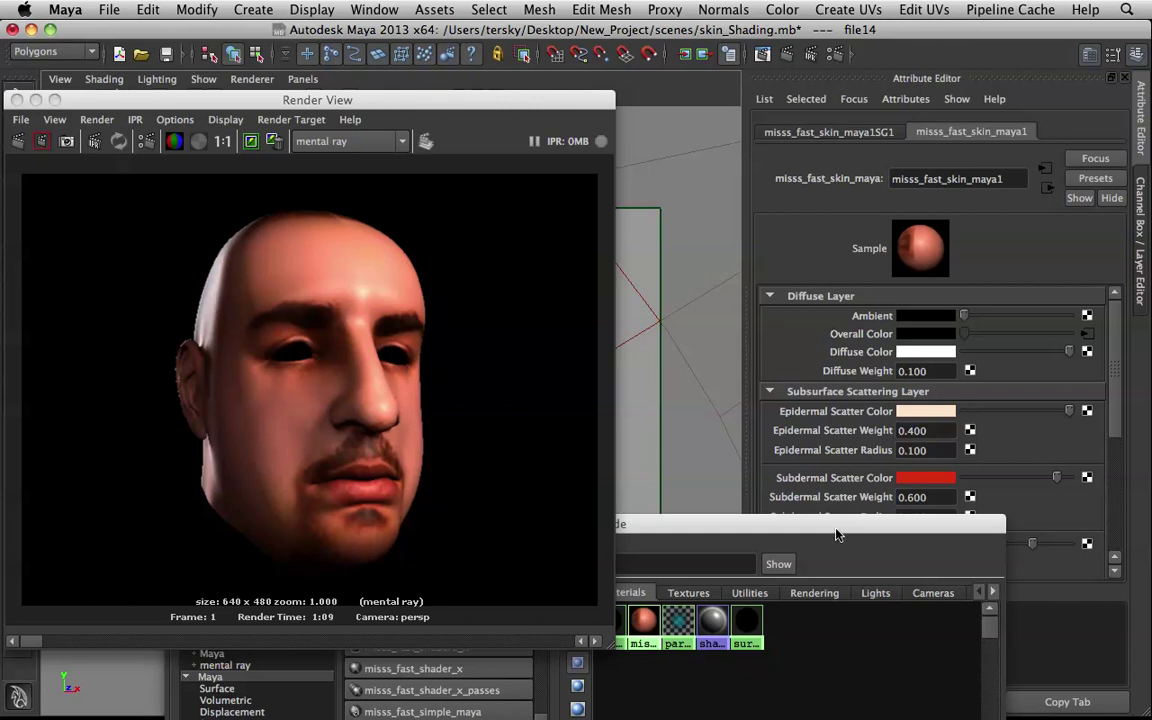
pyautogui.moveTo(837, 535); pyautogui.dragTo(905, 407)
pyautogui.click(264, 396)
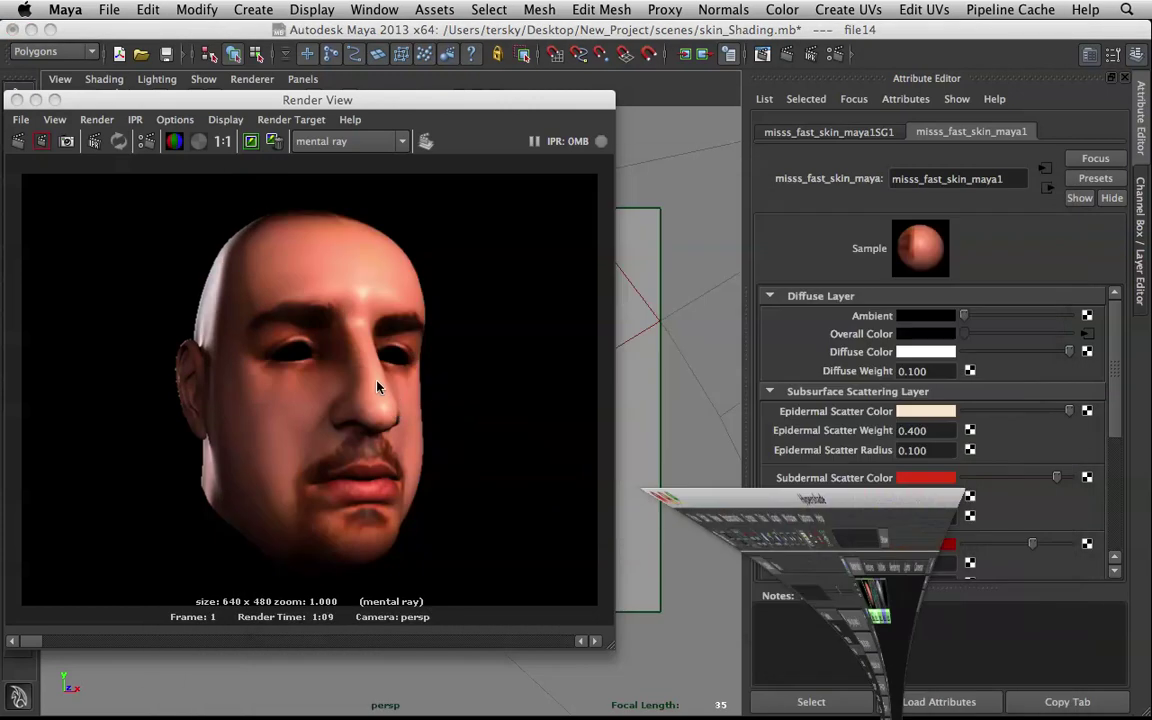
# - Lower the saturation of the shader's red Subdermal Scatter Color slightly
pyautogui.click(940, 478)
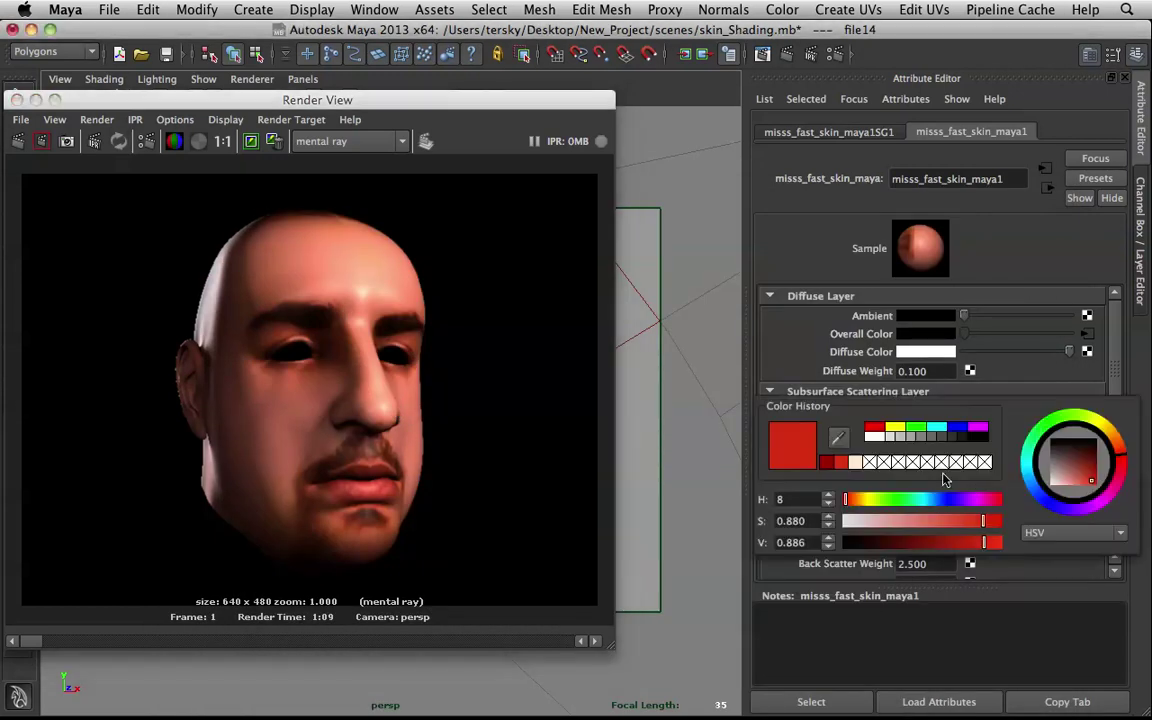
pyautogui.click(969, 521)
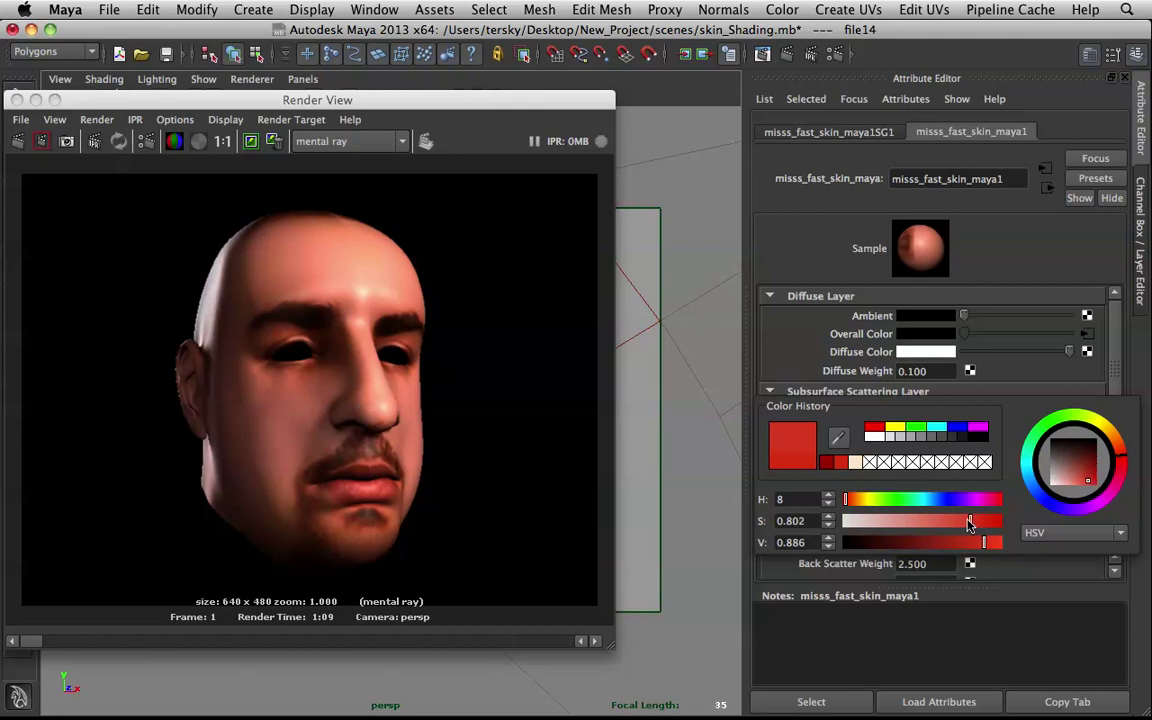
pyautogui.moveTo(969, 523); pyautogui.dragTo(962, 522)
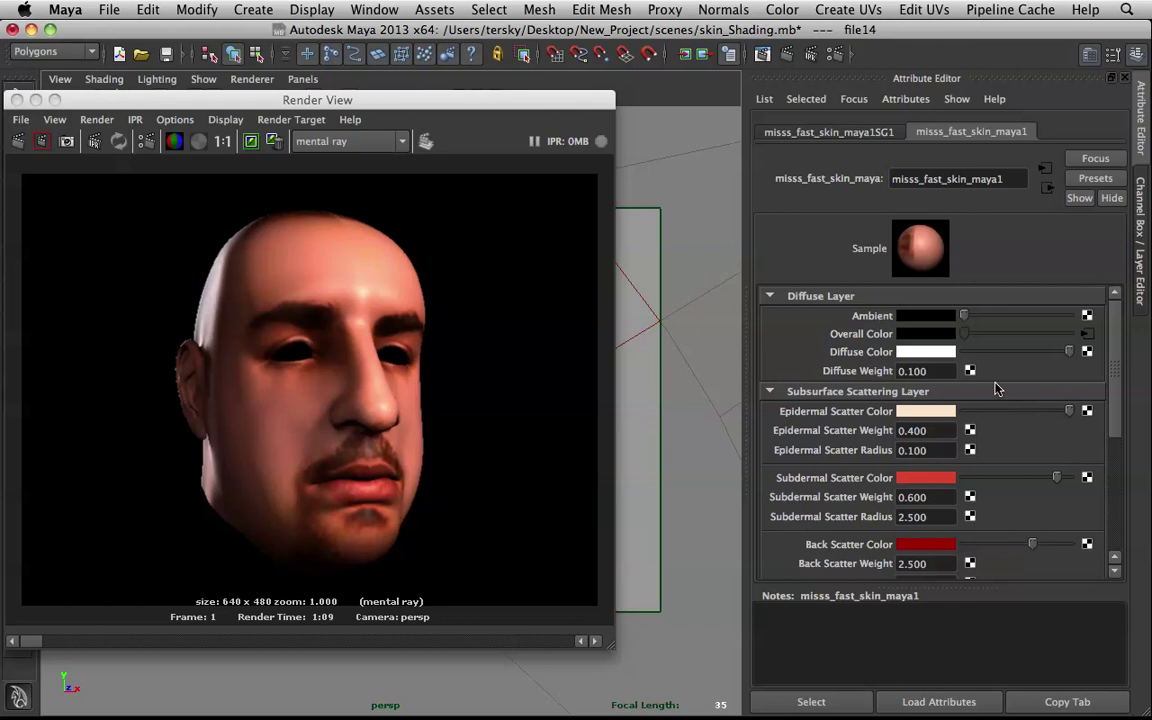
# - Connect a File texture to the Bump attribute of the misss_fast_skin_maya1 shader
pyautogui.scroll(-5, 995, 389)
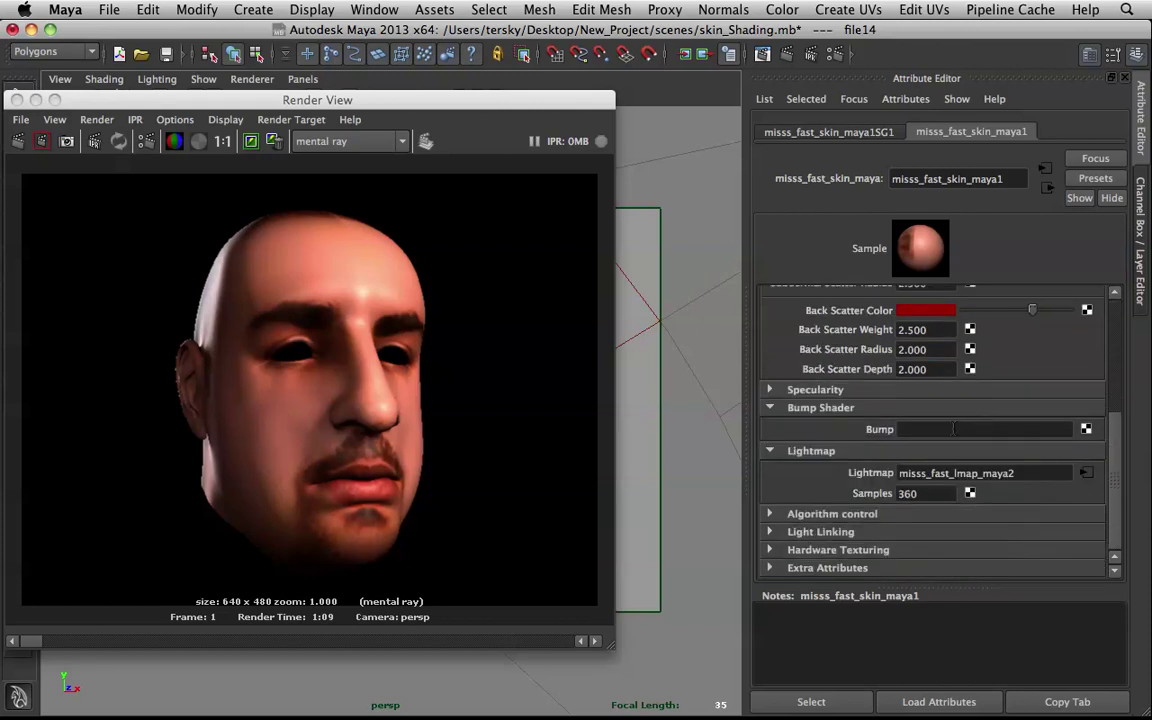
pyautogui.click(1086, 430)
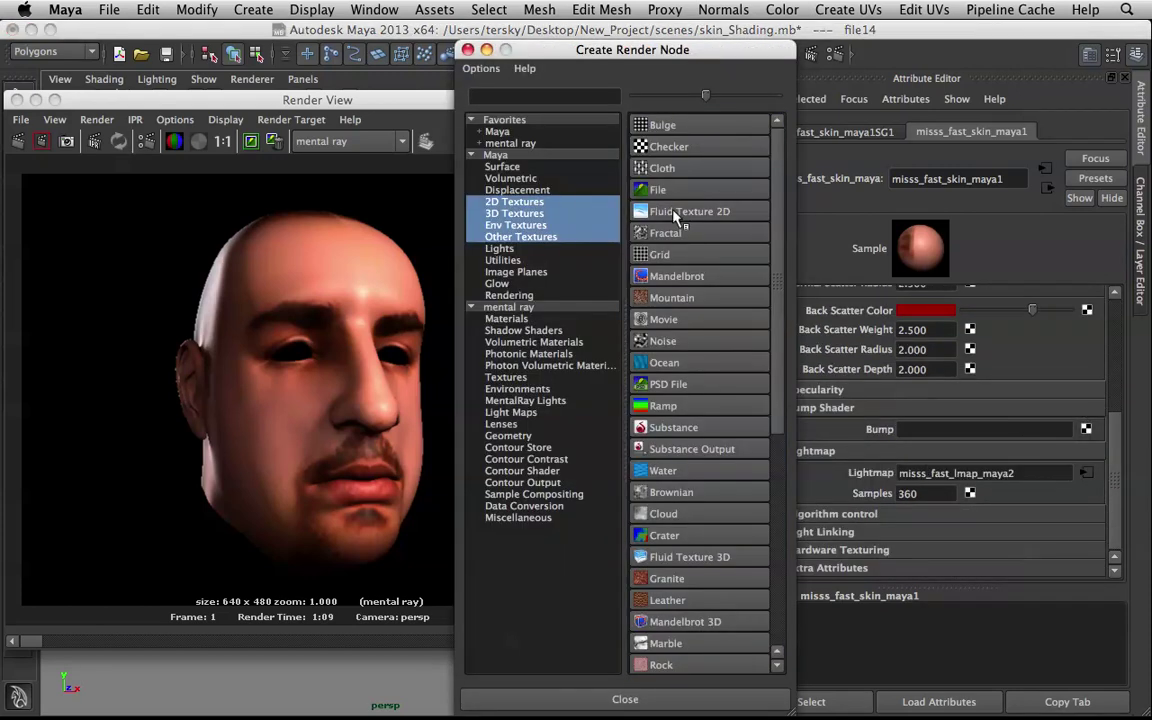
pyautogui.click(668, 191)
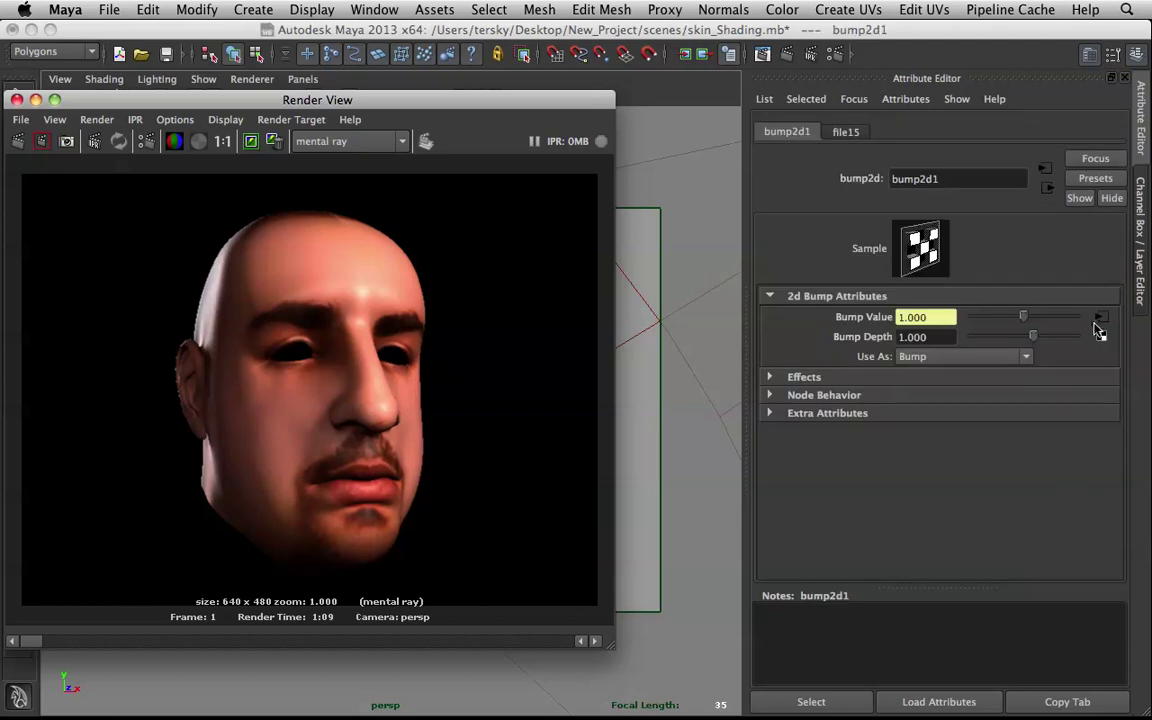
# - Load bump.tga from sourceimages as the bump file texture's image and return to the bump2d1 node's attributes
pyautogui.click(1102, 319)
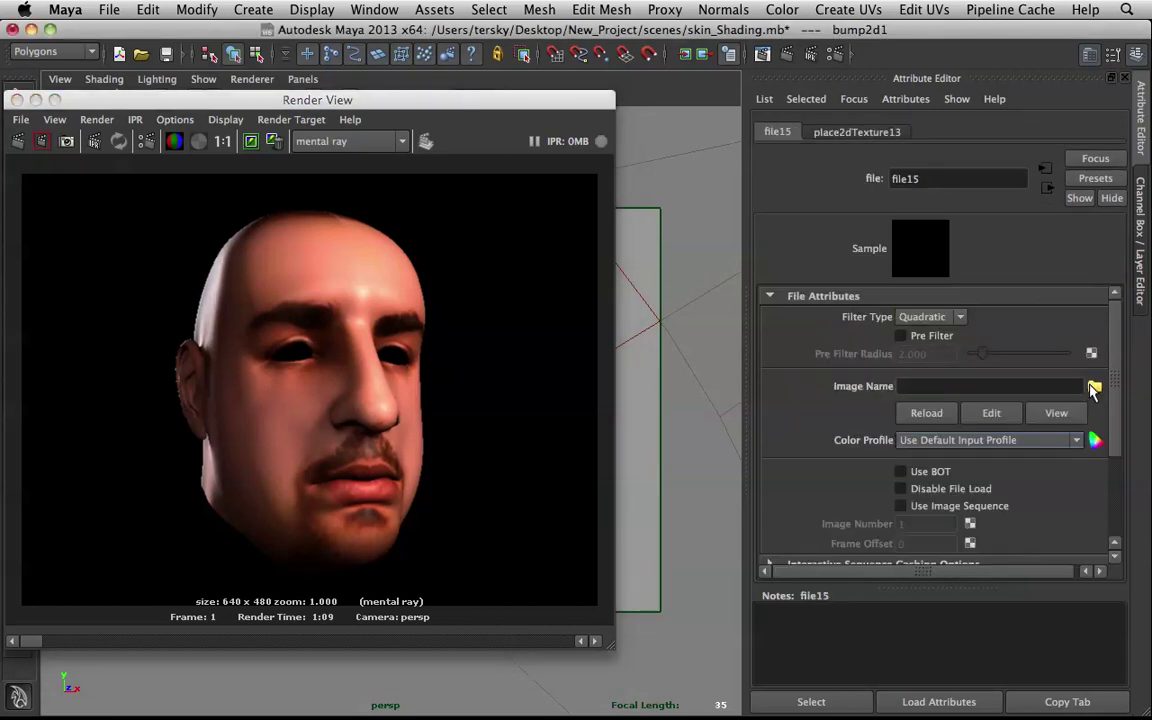
pyautogui.click(1093, 384)
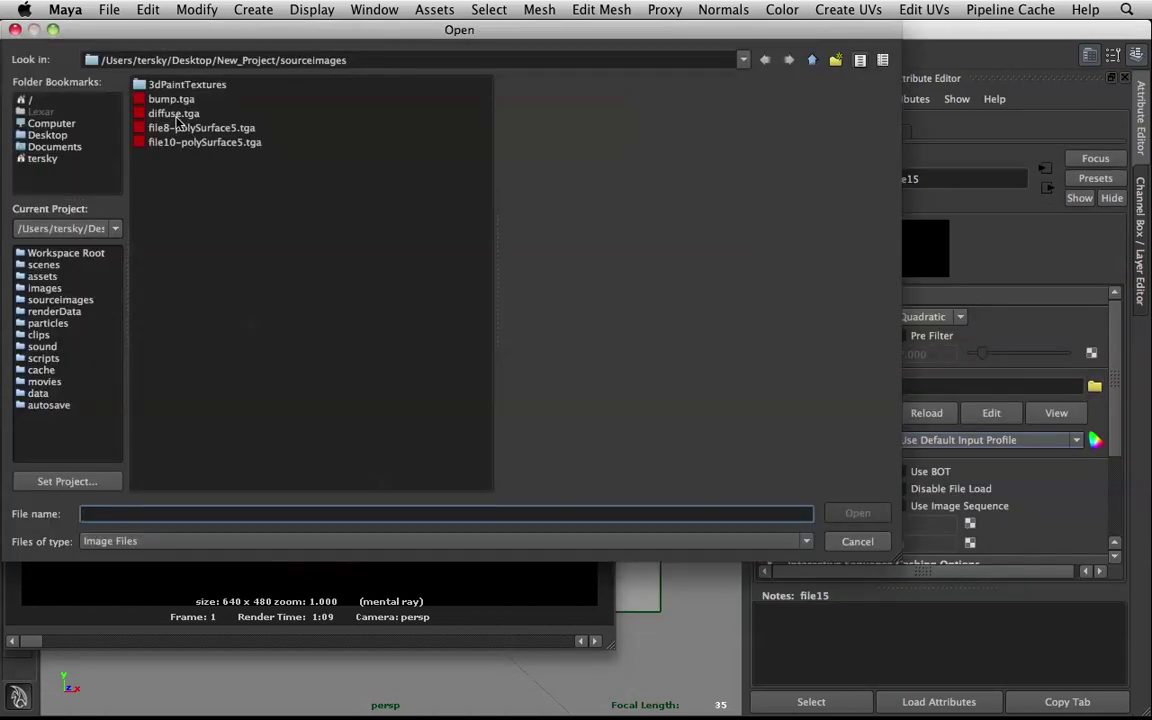
pyautogui.click(168, 100)
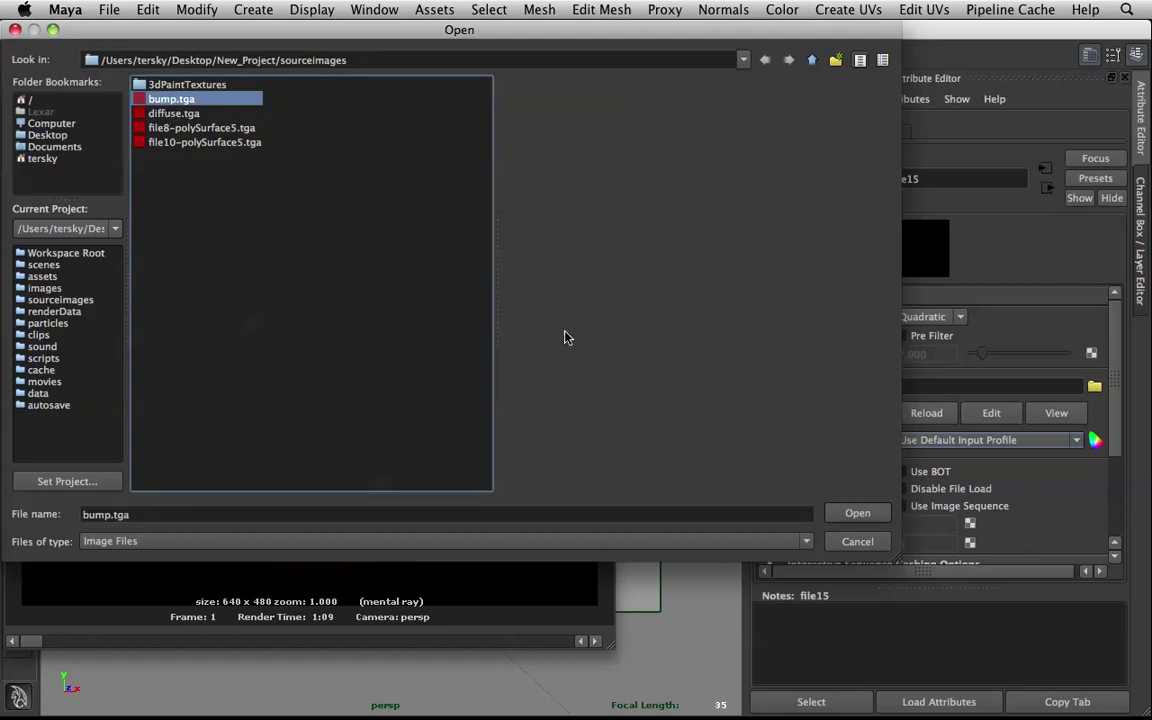
pyautogui.click(858, 512)
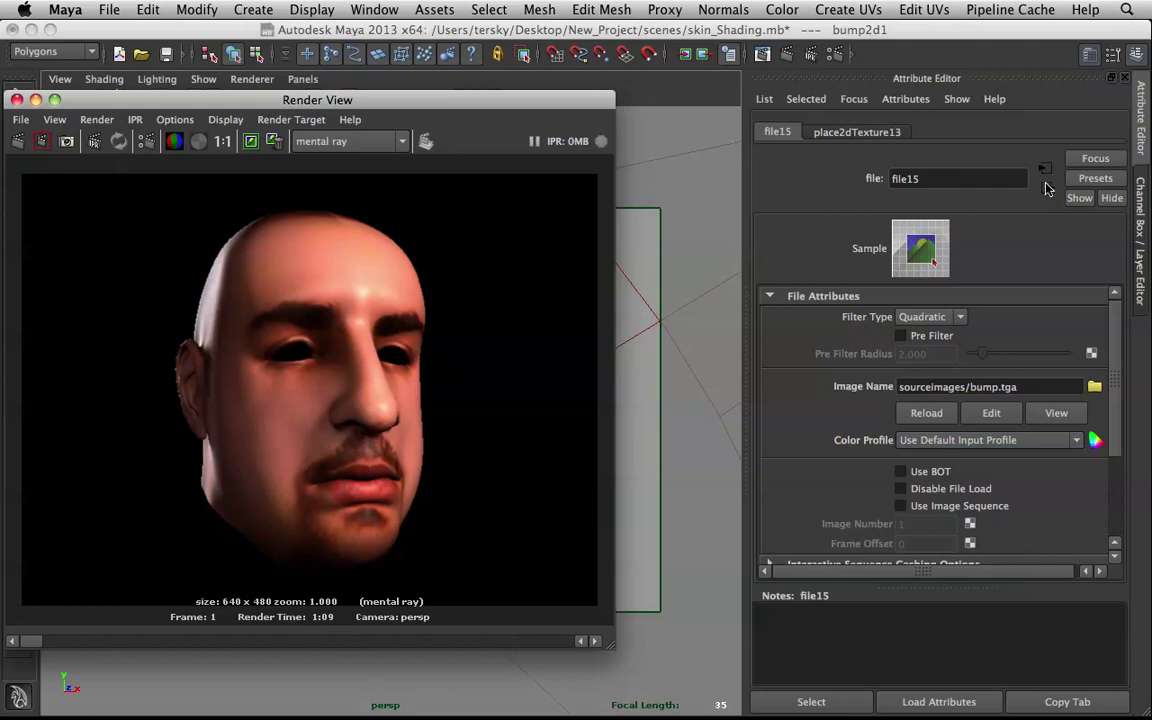
pyautogui.click(1049, 189)
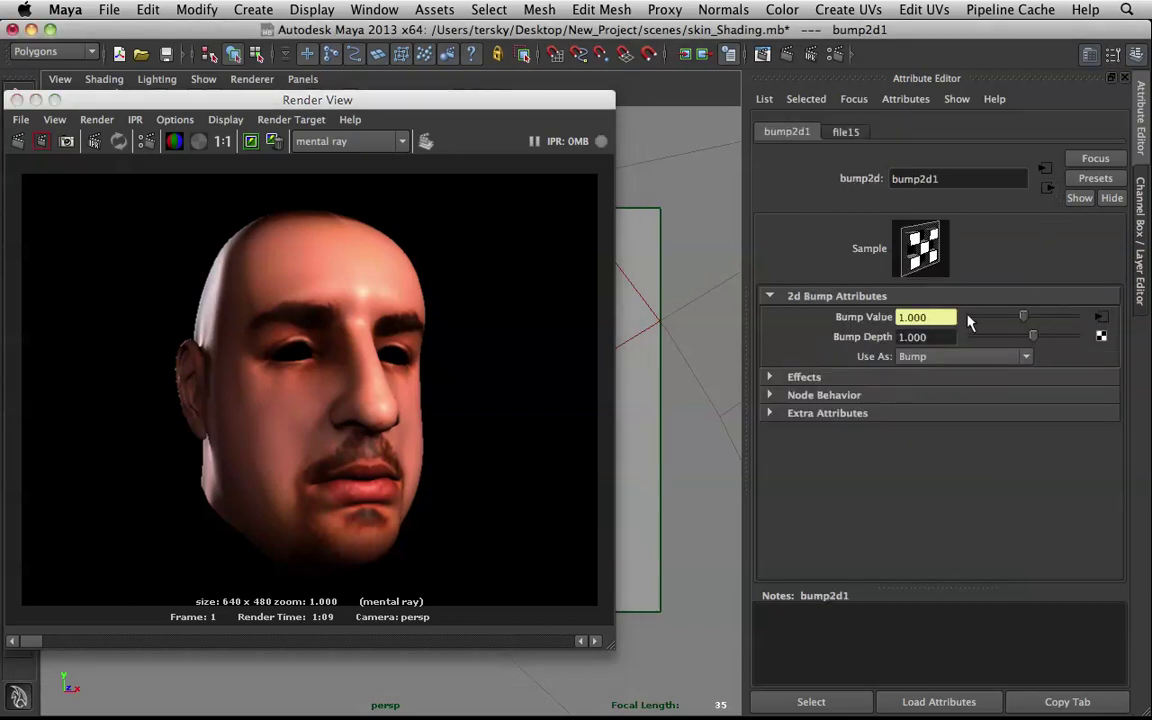
# - Set the bump2d1 node's Bump Depth to -0.3, render the head and inspect the cheek up close
pyautogui.moveTo(947, 336); pyautogui.dragTo(880, 336)
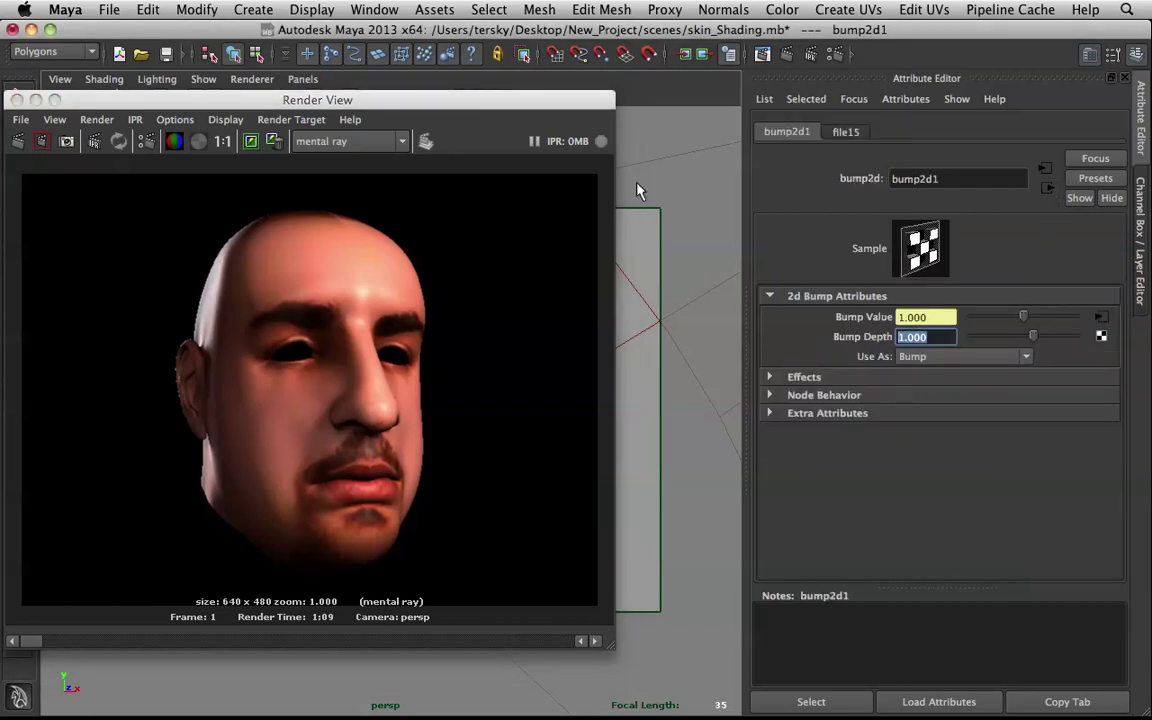
pyautogui.press('Return')
pyautogui.click(18, 143)
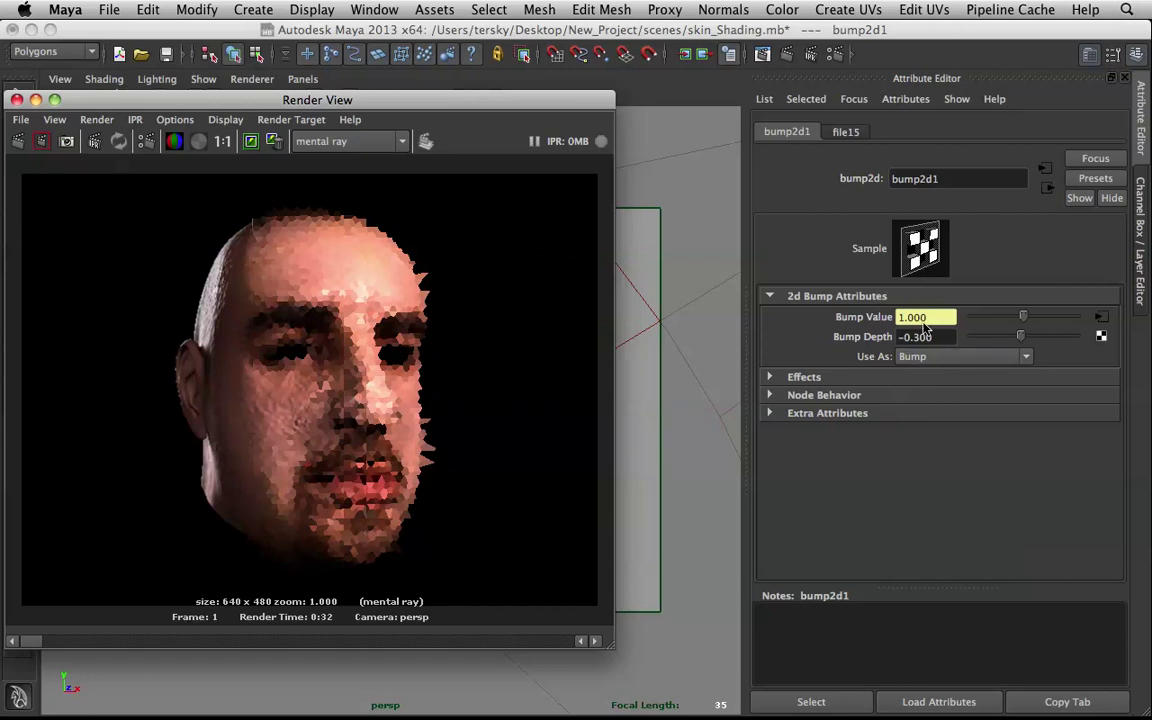
pyautogui.scroll(5, 249, 410)
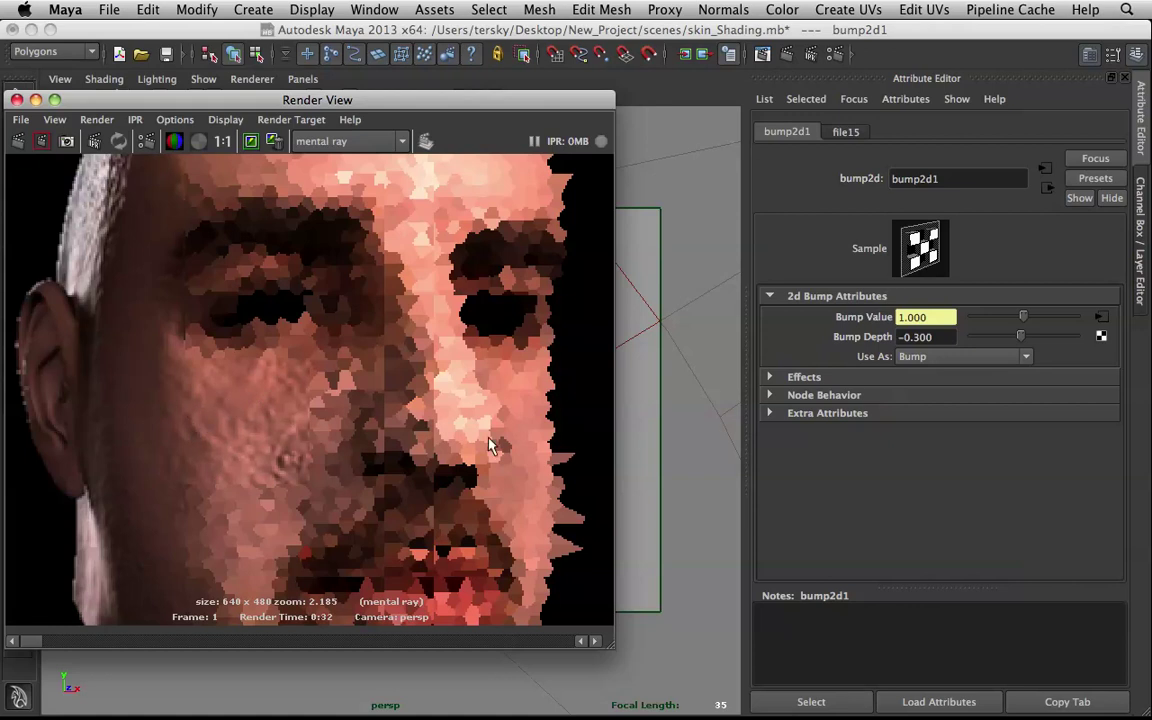
# - Expand the bump2d1 node's Effects and set the Bump Filter to 0
pyautogui.click(830, 379)
pyautogui.click(830, 378)
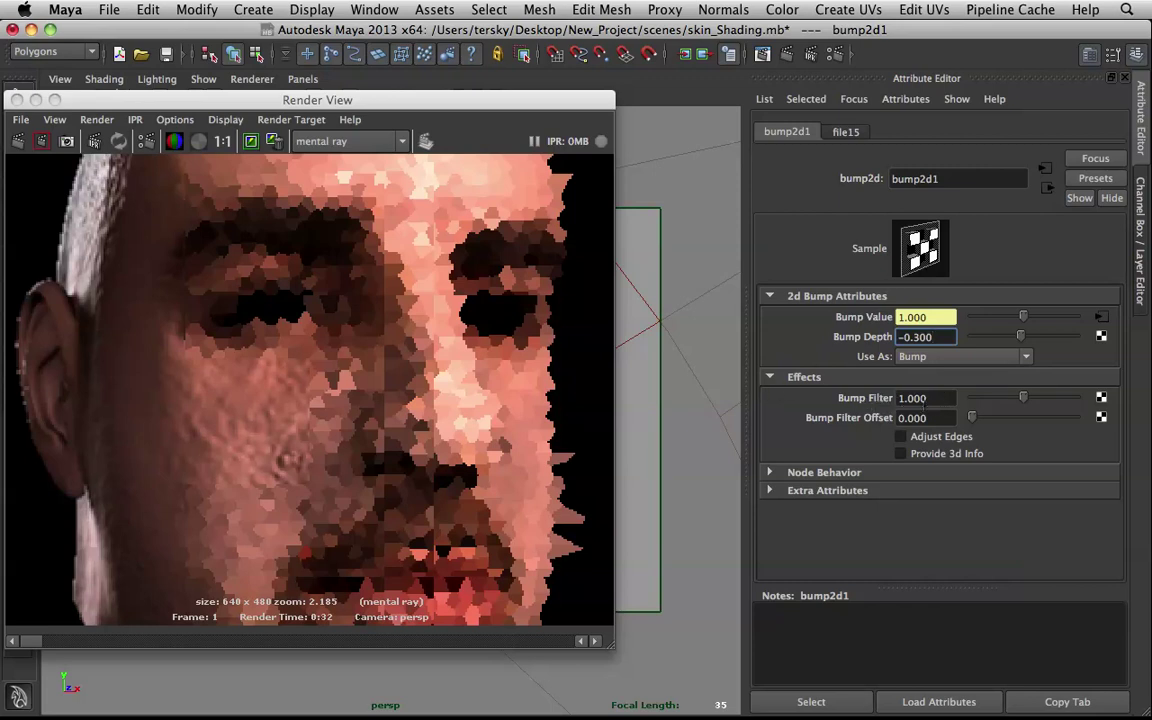
pyautogui.click(994, 399)
pyautogui.click(964, 399)
pyautogui.press('Return')
# - Set the bump2d1 node's Bump Depth to -0.5
pyautogui.write('-0.')
pyautogui.write('1')
pyautogui.press('Return')
pyautogui.scroll(-4, 340, 300)
pyautogui.scroll(-1, 352, 308)
pyautogui.press('BackSpace')
pyautogui.press('BackSpace')
pyautogui.press('BackSpace')
pyautogui.write('5')
pyautogui.press('Return')
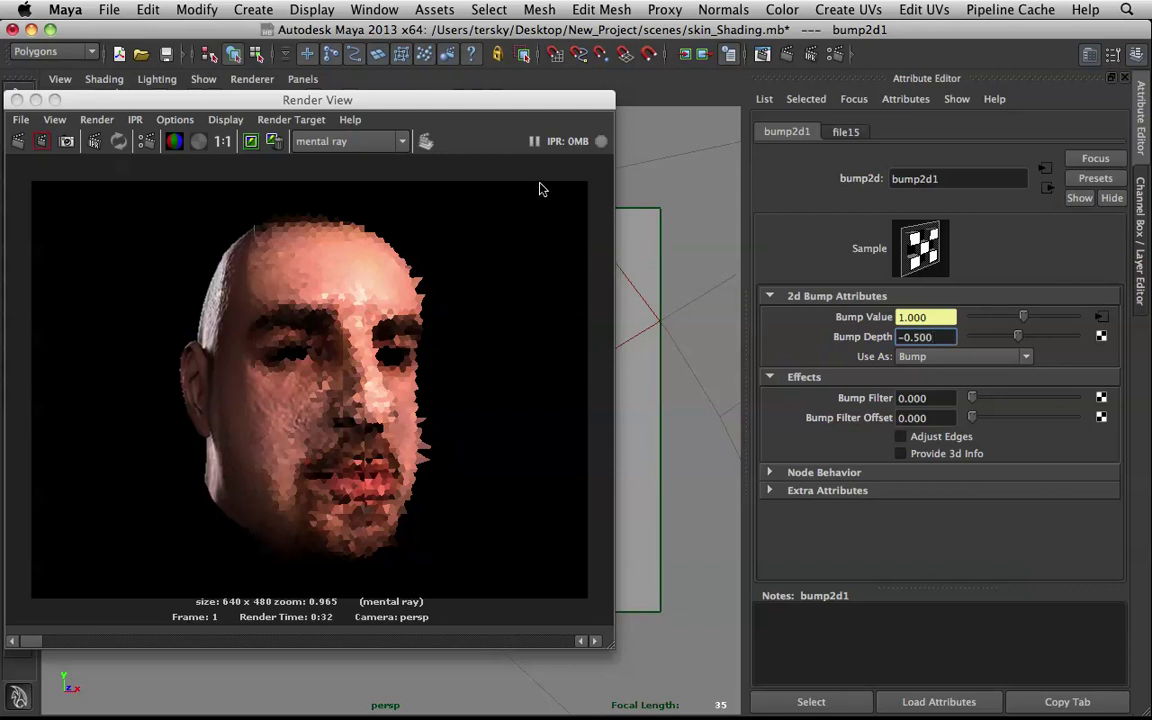
# - Set the Effects Filter of the skin shader's diffuse.tga file texture to 0 and render the head again
pyautogui.moveTo(473, 110); pyautogui.dragTo(414, 109)
pyautogui.click(1048, 188)
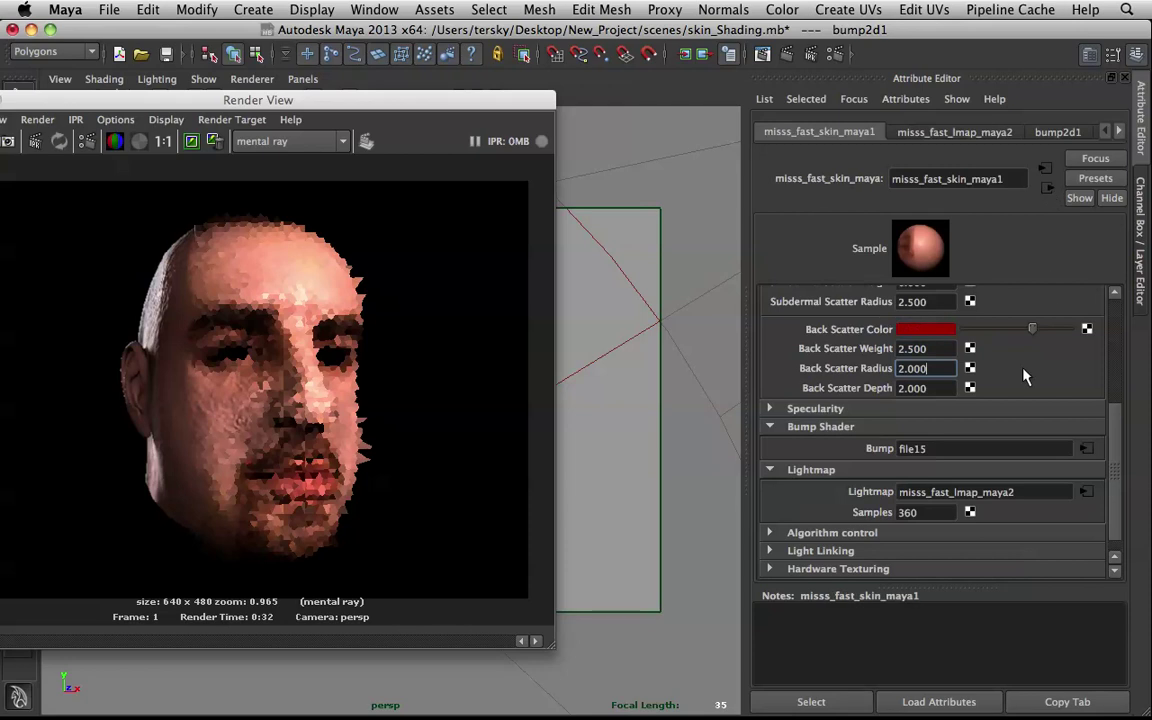
pyautogui.scroll(5, 1028, 378)
pyautogui.click(1087, 333)
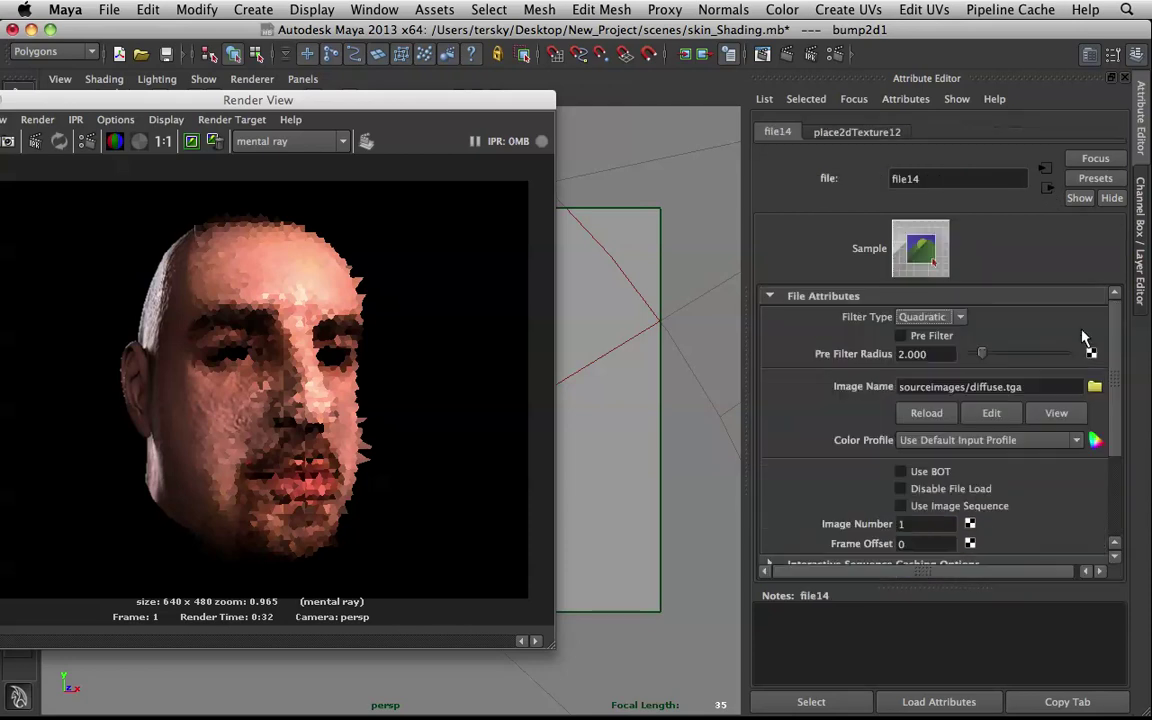
pyautogui.scroll(-5, 922, 413)
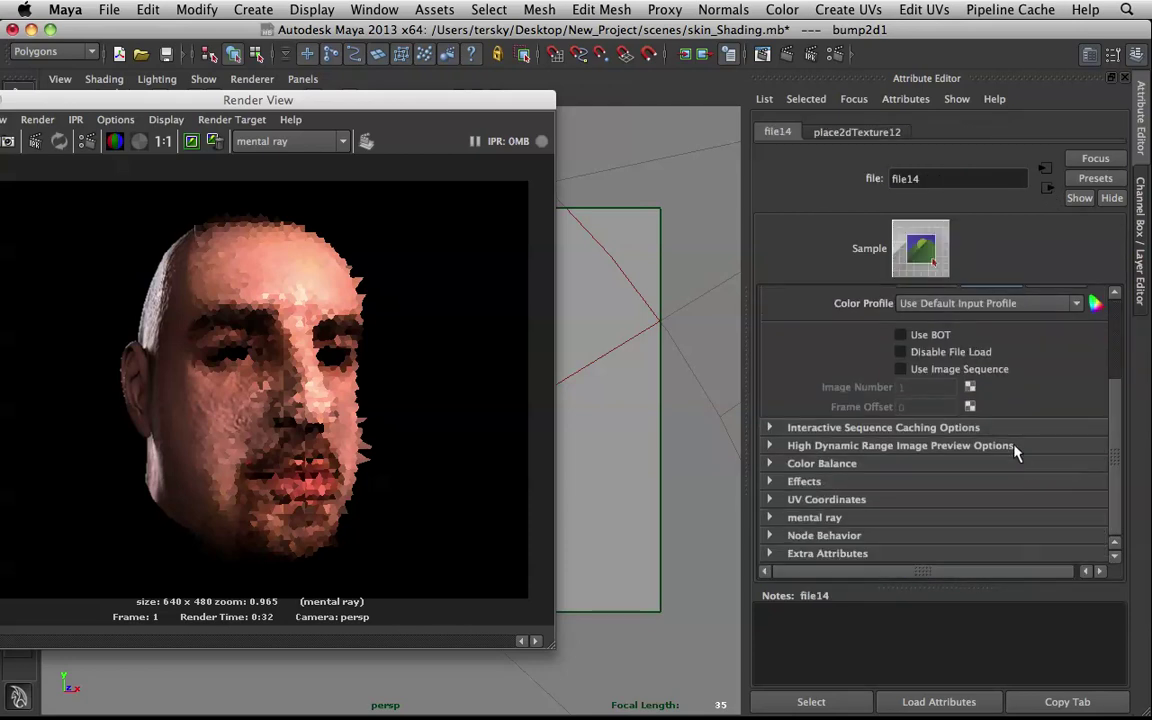
pyautogui.click(788, 484)
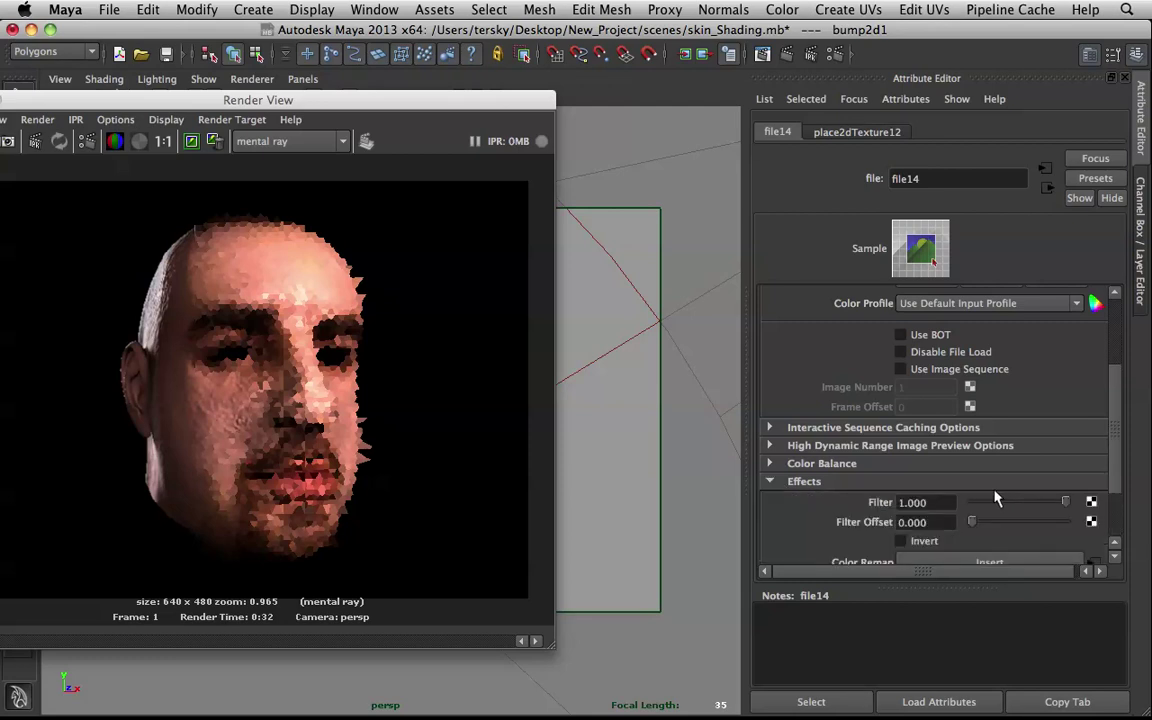
pyautogui.moveTo(1008, 502); pyautogui.dragTo(827, 471)
pyautogui.moveTo(400, 105); pyautogui.dragTo(651, 86)
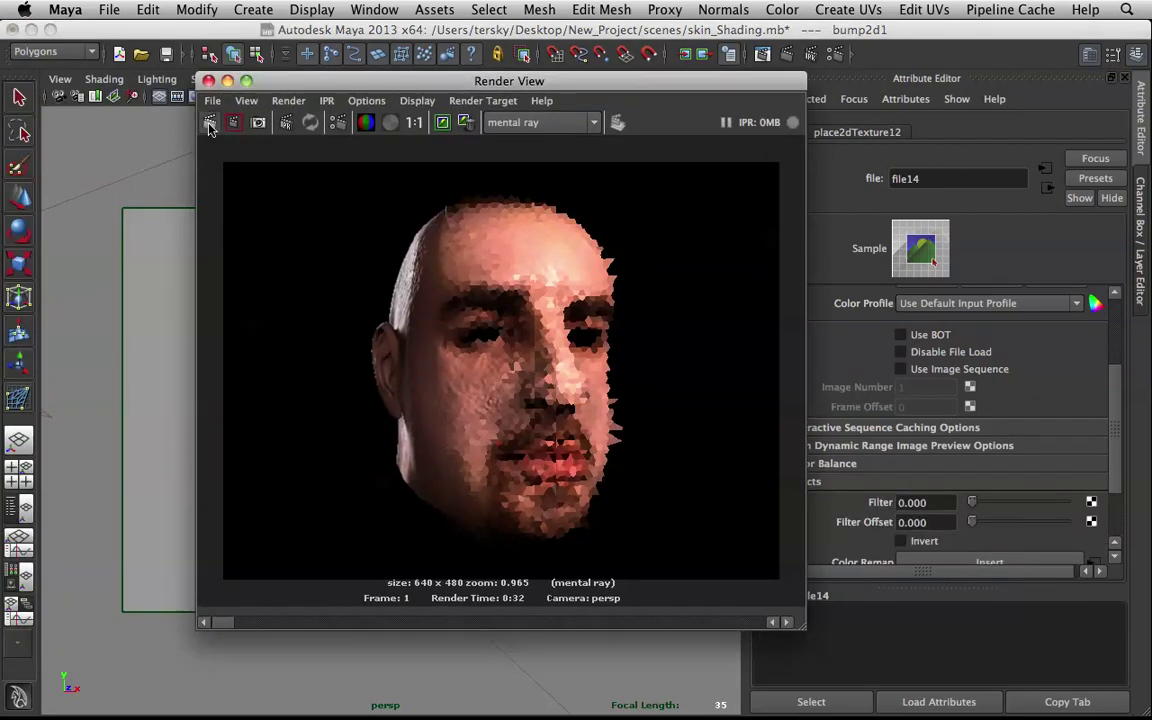
pyautogui.click(208, 122)
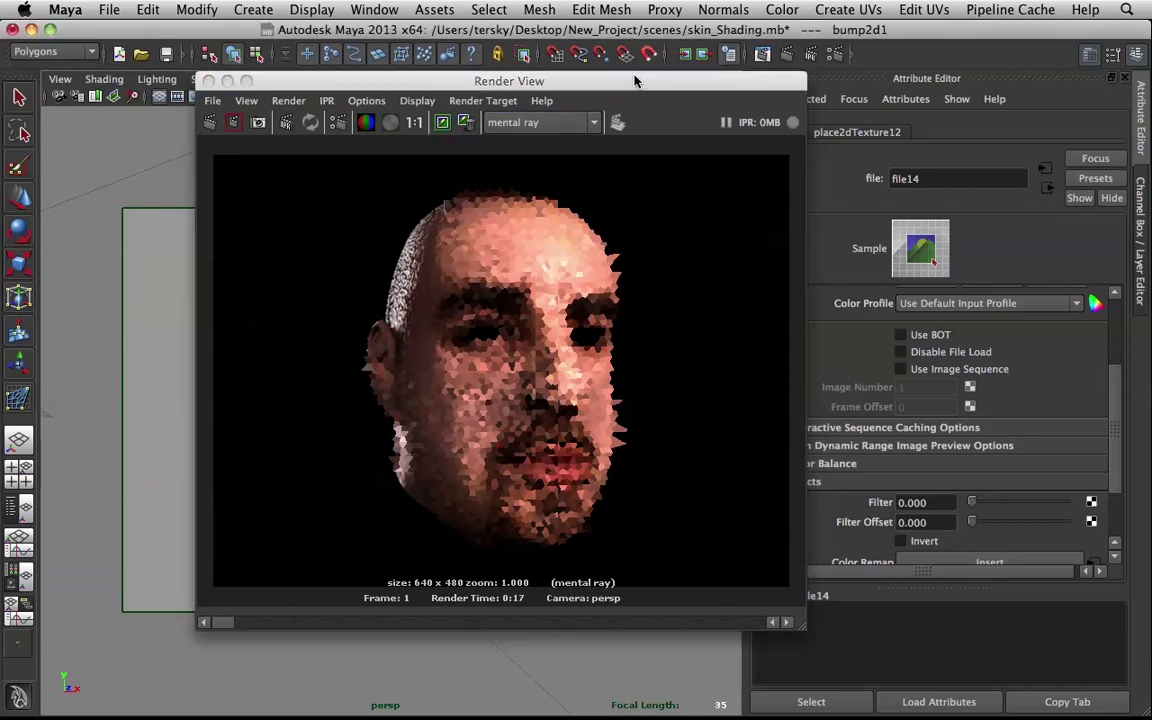
# - Return through the skin shader's bump.tga file texture to the bump2d1 node and set its Bump Depth to -0.050
pyautogui.moveTo(637, 81); pyautogui.dragTo(191, 85)
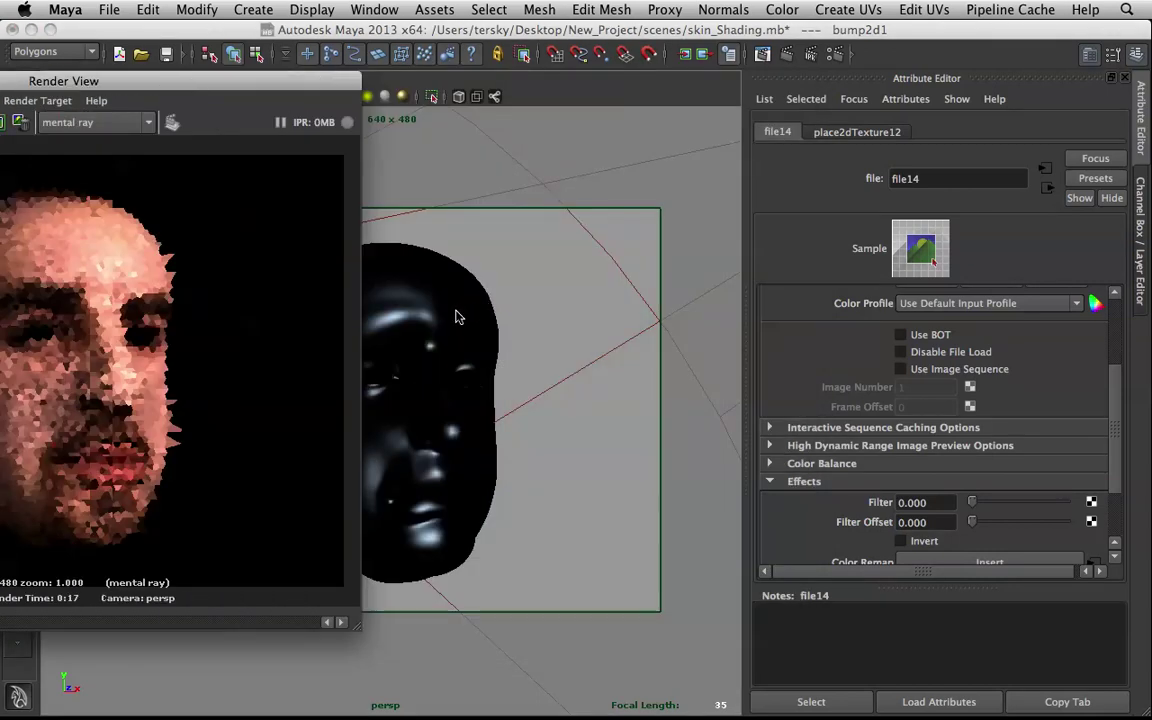
pyautogui.click(1047, 187)
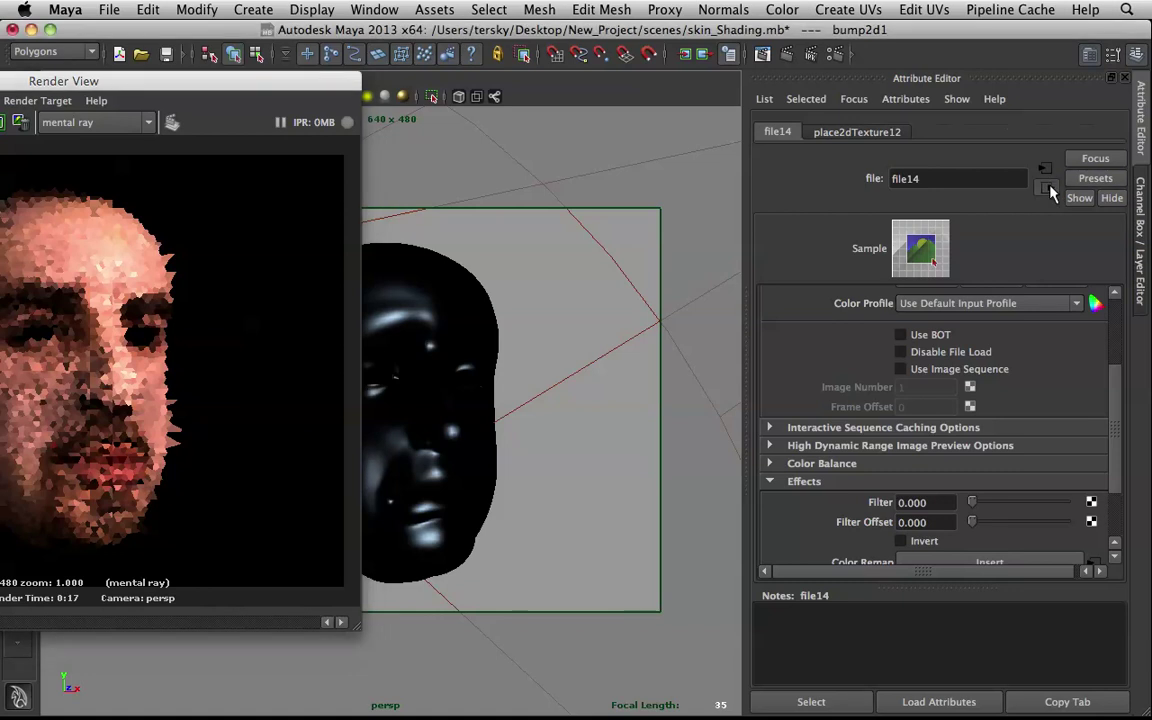
pyautogui.scroll(-5, 1008, 404)
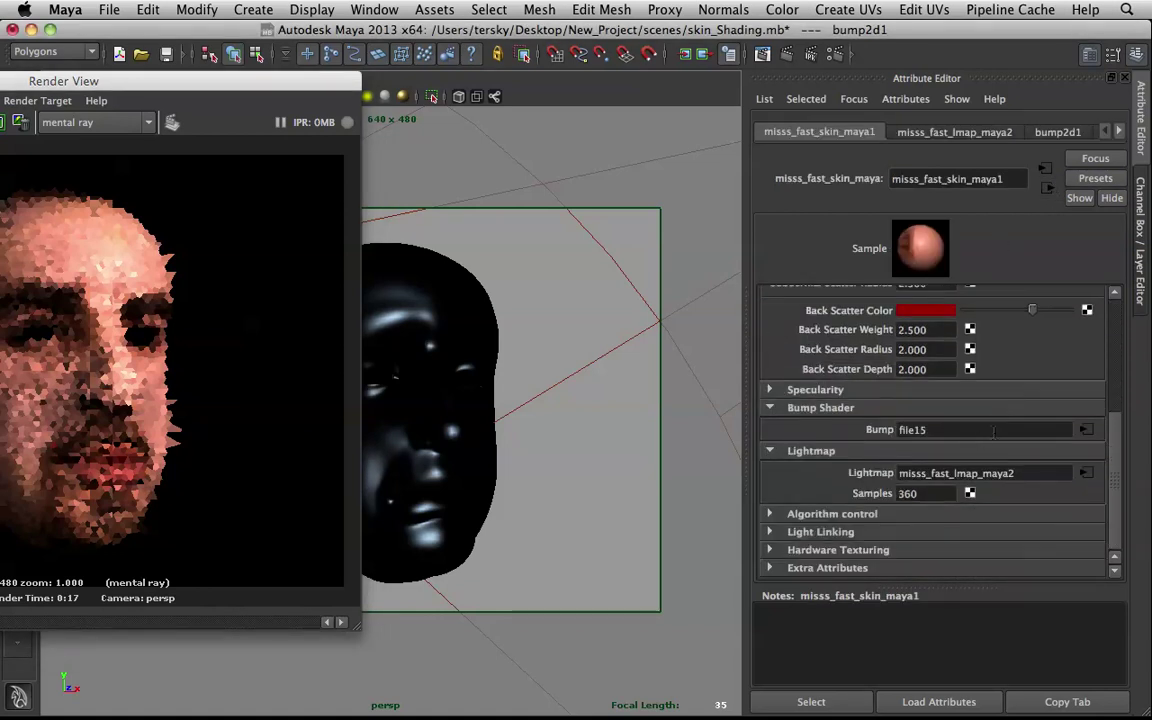
pyautogui.click(1085, 429)
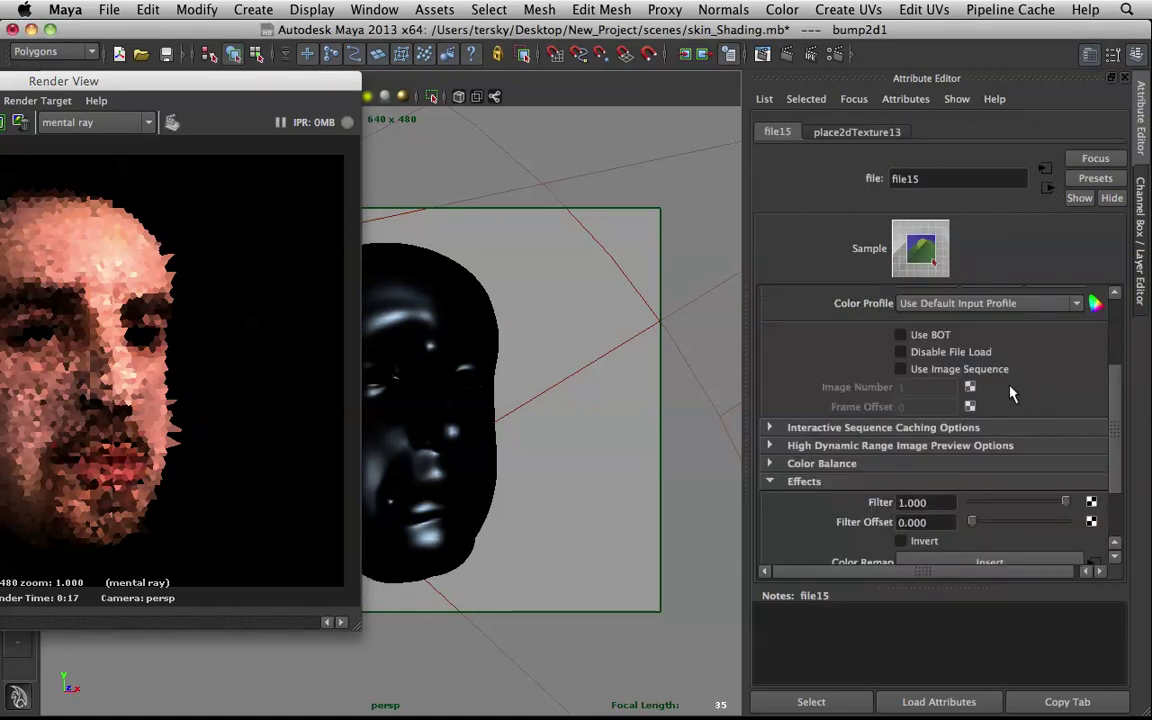
pyautogui.scroll(-2, 988, 462)
pyautogui.scroll(4, 915, 324)
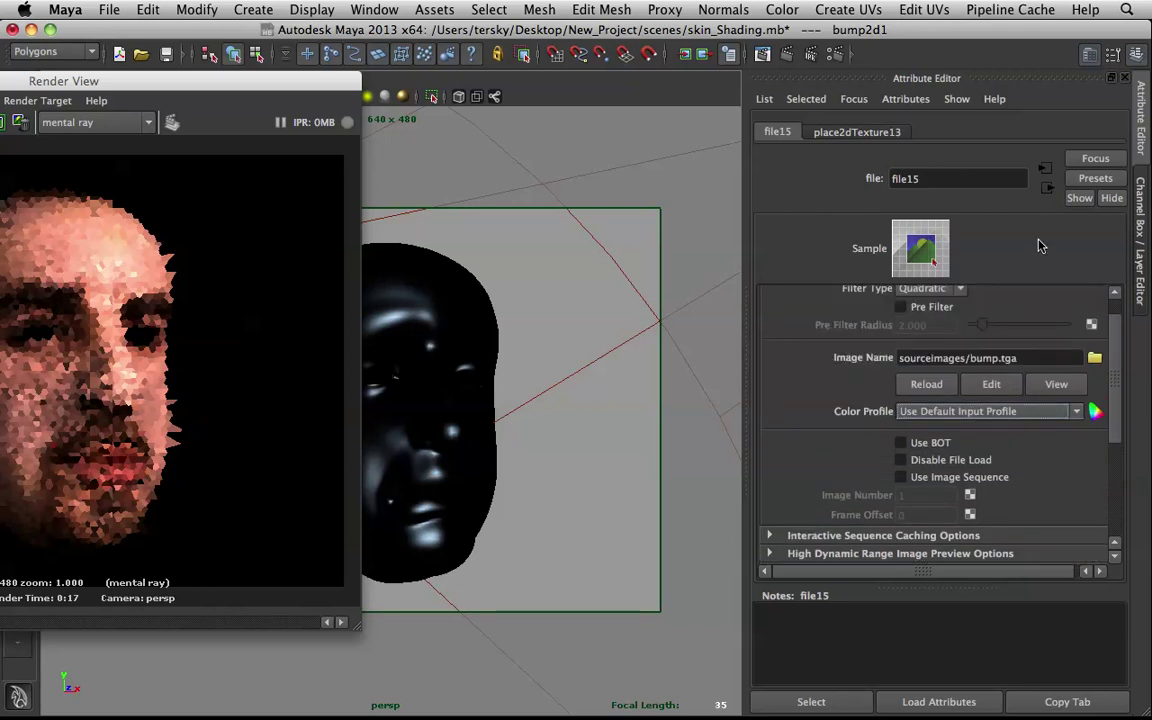
pyautogui.click(1047, 187)
pyautogui.click(943, 337)
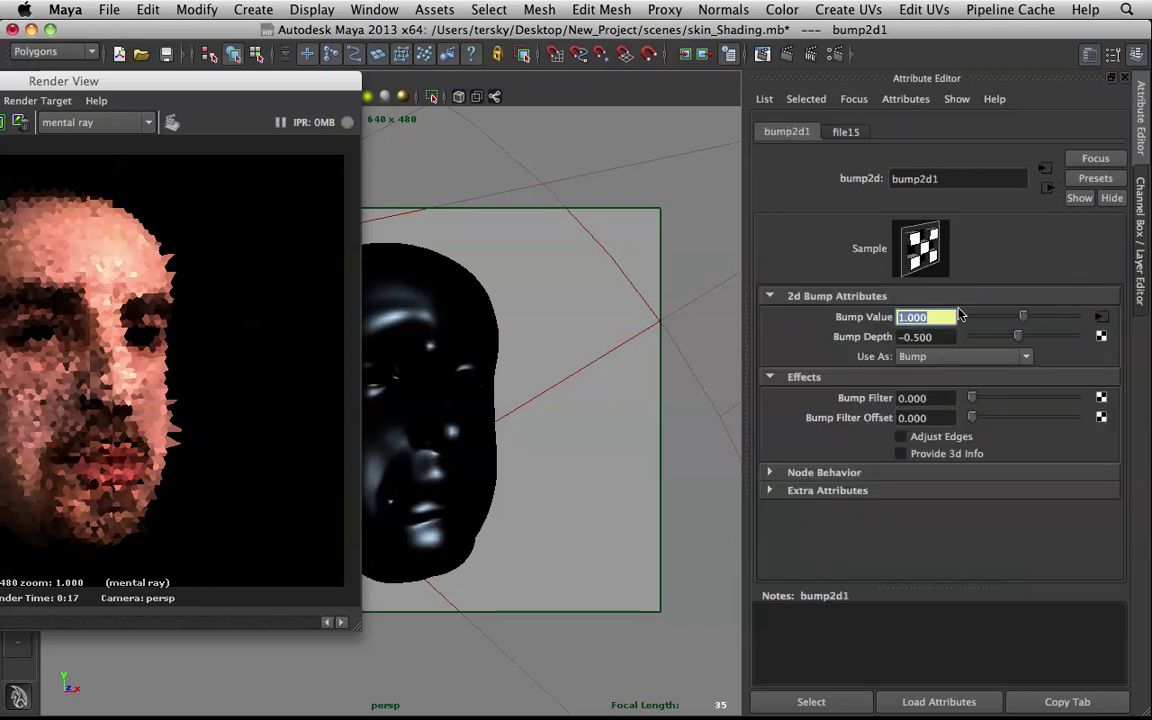
pyautogui.moveTo(943, 337); pyautogui.dragTo(914, 337)
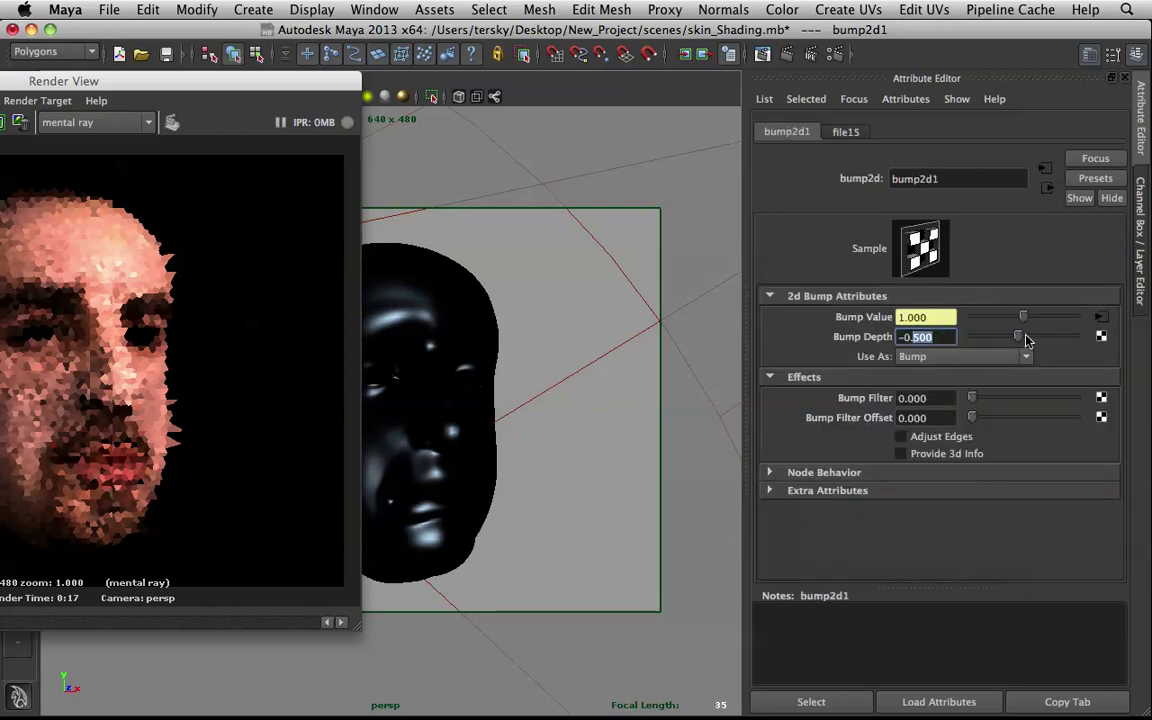
pyautogui.write('050')
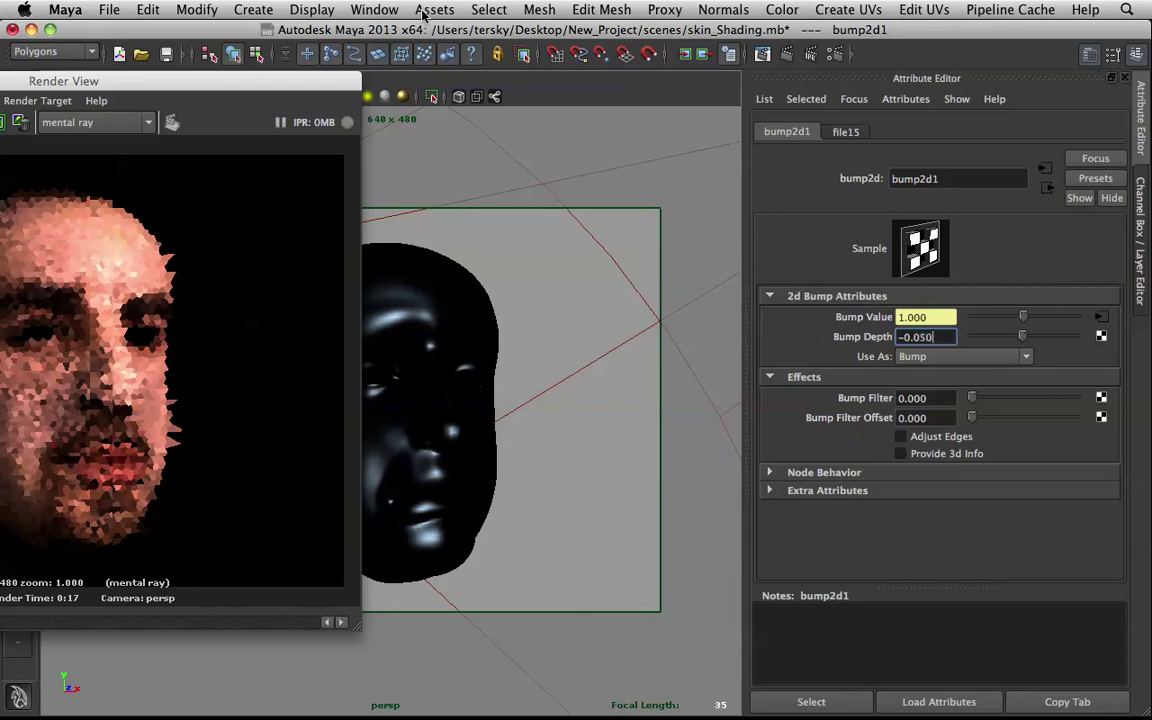
# - Bring the Render View back over the viewport and render the head with the reduced bump depth
pyautogui.click(278, 93)
pyautogui.moveTo(278, 93); pyautogui.dragTo(620, 81)
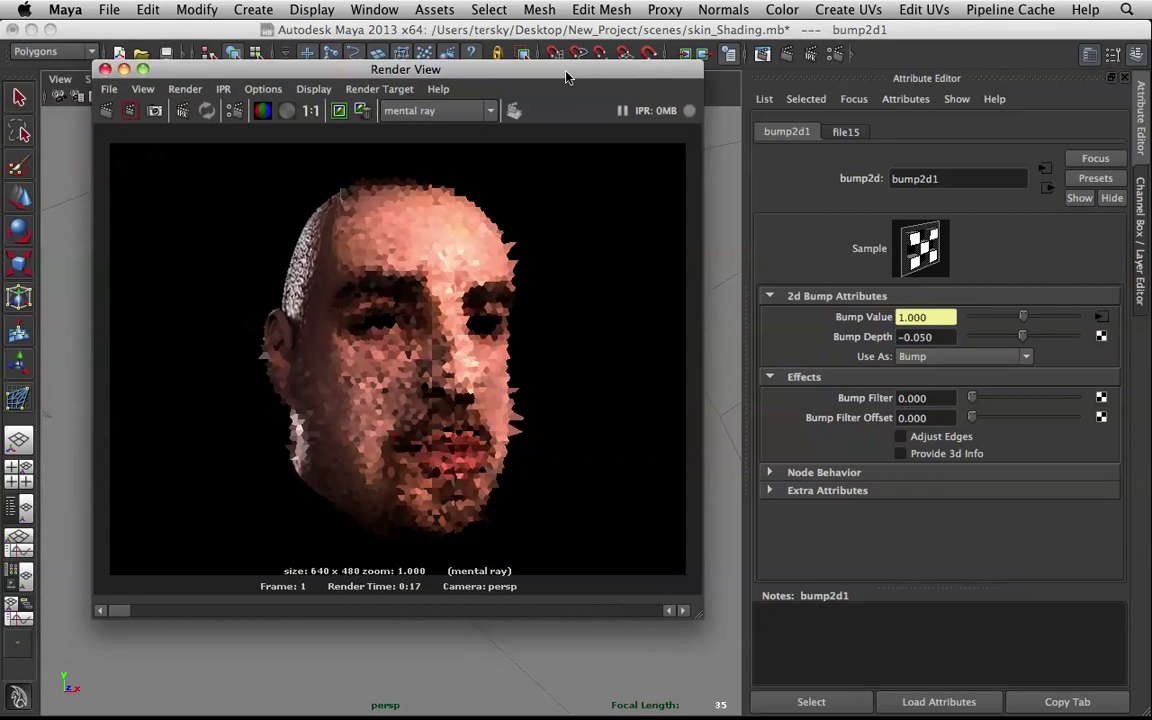
pyautogui.click(108, 112)
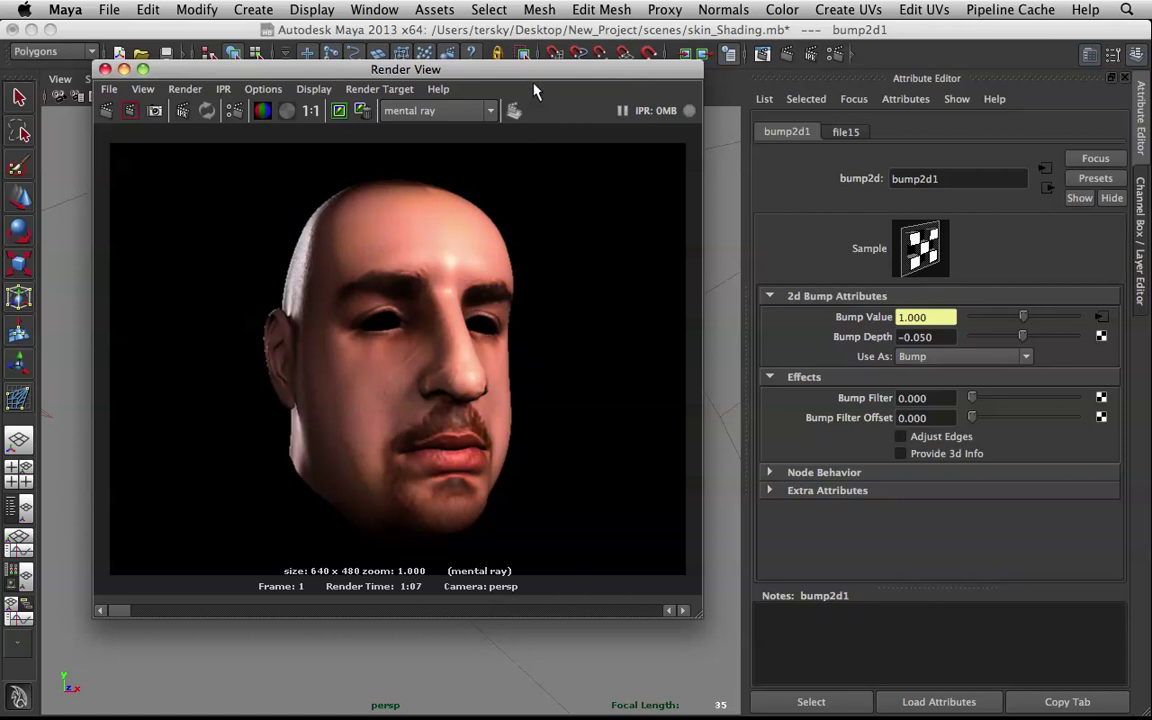
pyautogui.moveTo(476, 72)
pyautogui.mouseDown()
pyautogui.moveTo(463, 52)
pyautogui.moveTo(460, 73)
pyautogui.mouseUp()
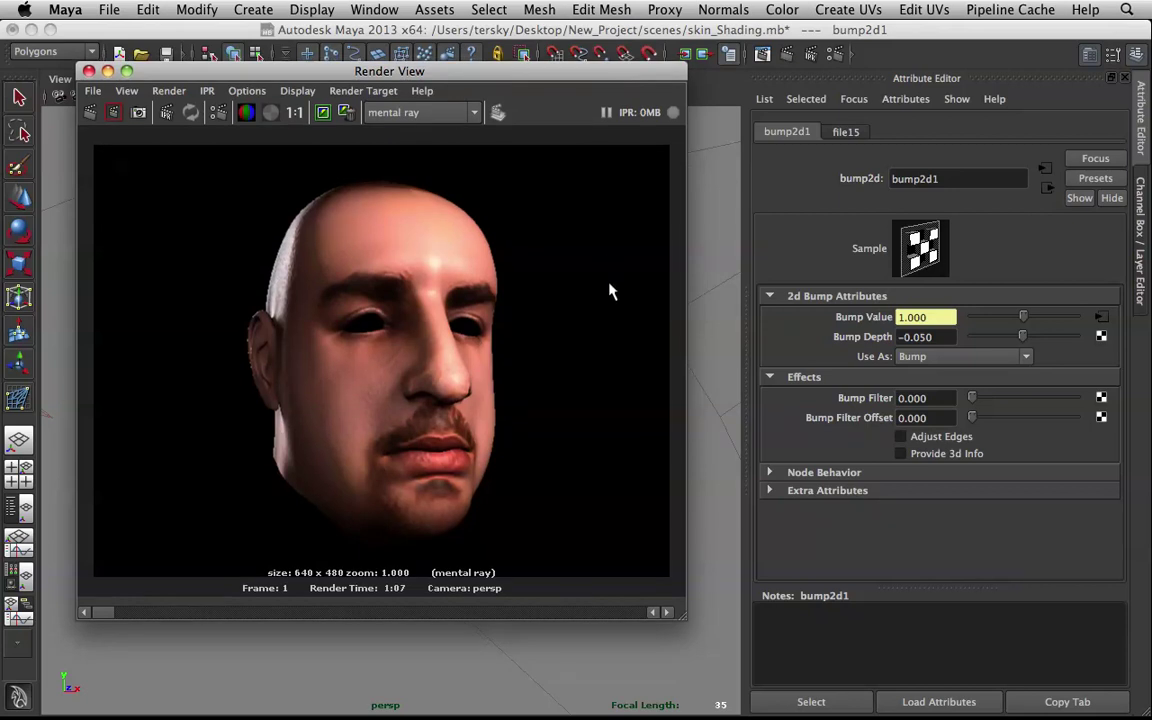